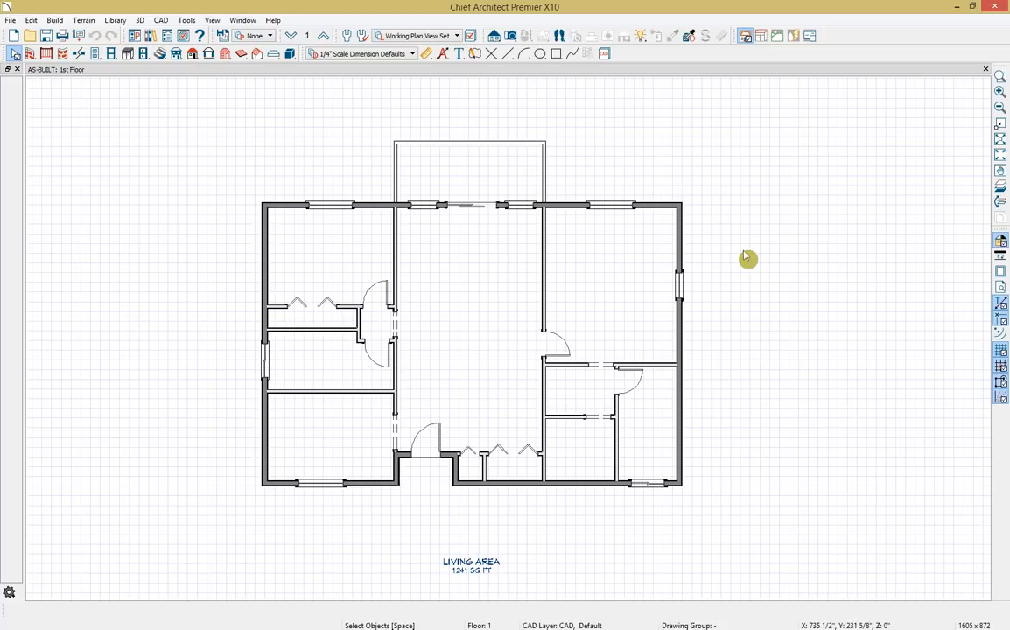
# View the house in a 3D perspective full overview, look at its front side, and close the camera view
pyautogui.click(512, 36)
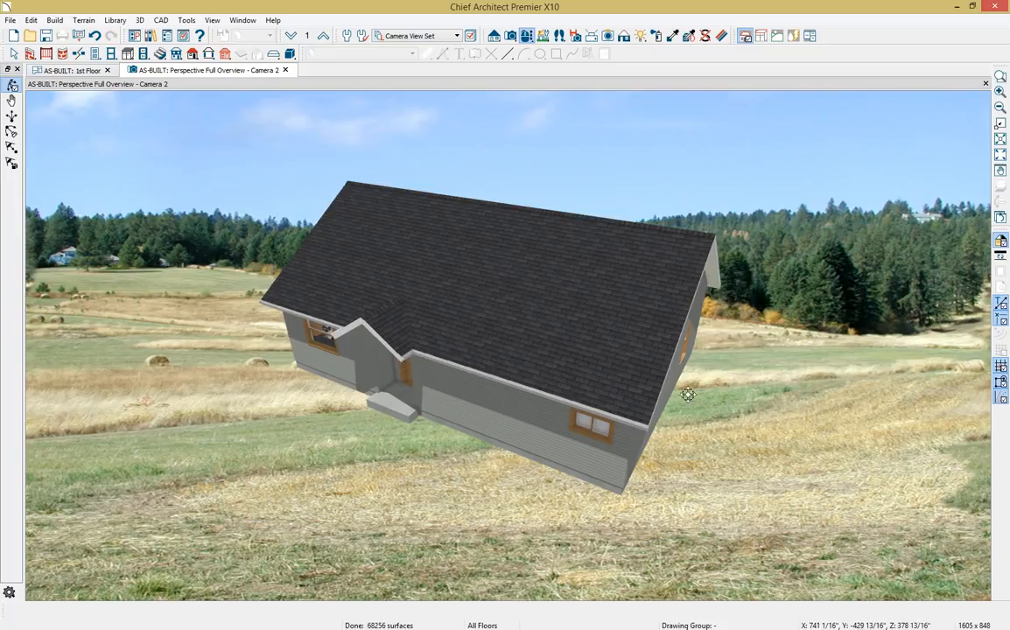
pyautogui.moveTo(525, 323); pyautogui.dragTo(619, 262)
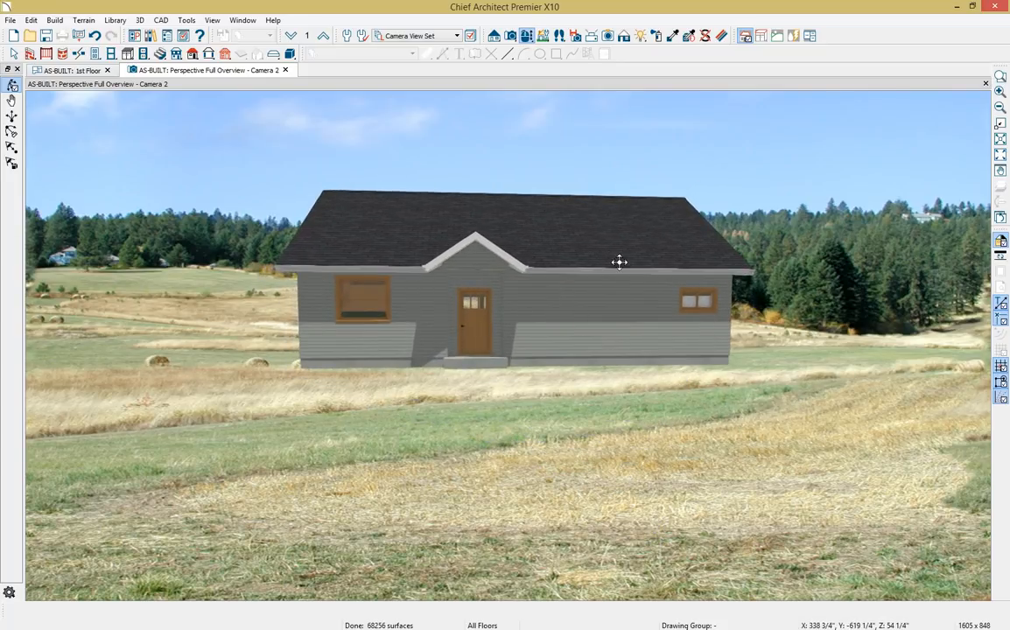
pyautogui.click(285, 70)
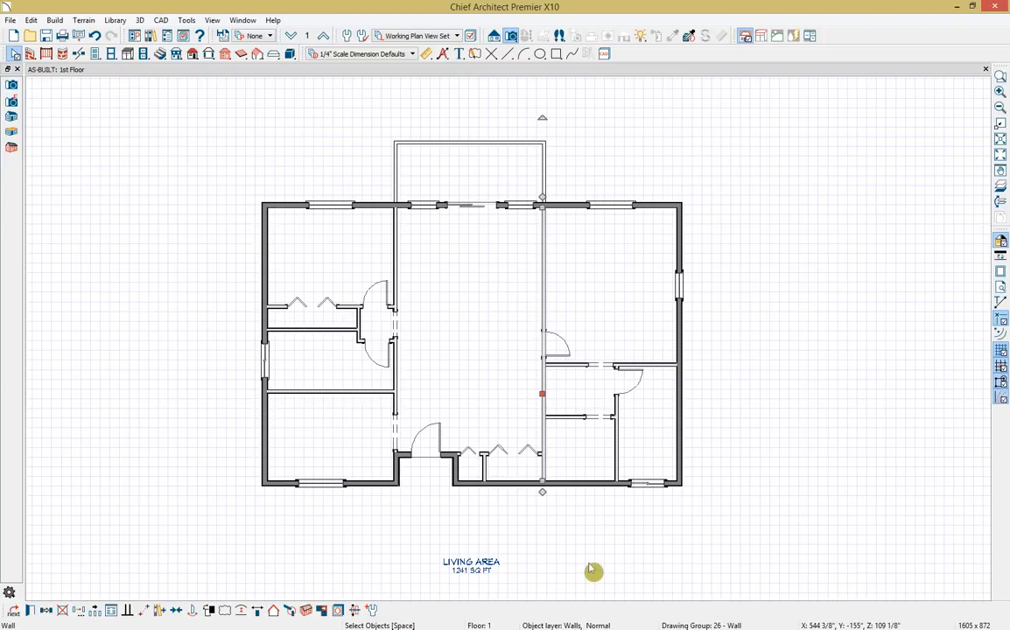
# Turn off the display of the "Walls, Layers" layer through the selected interior wall's layer properties
pyautogui.click(338, 612)
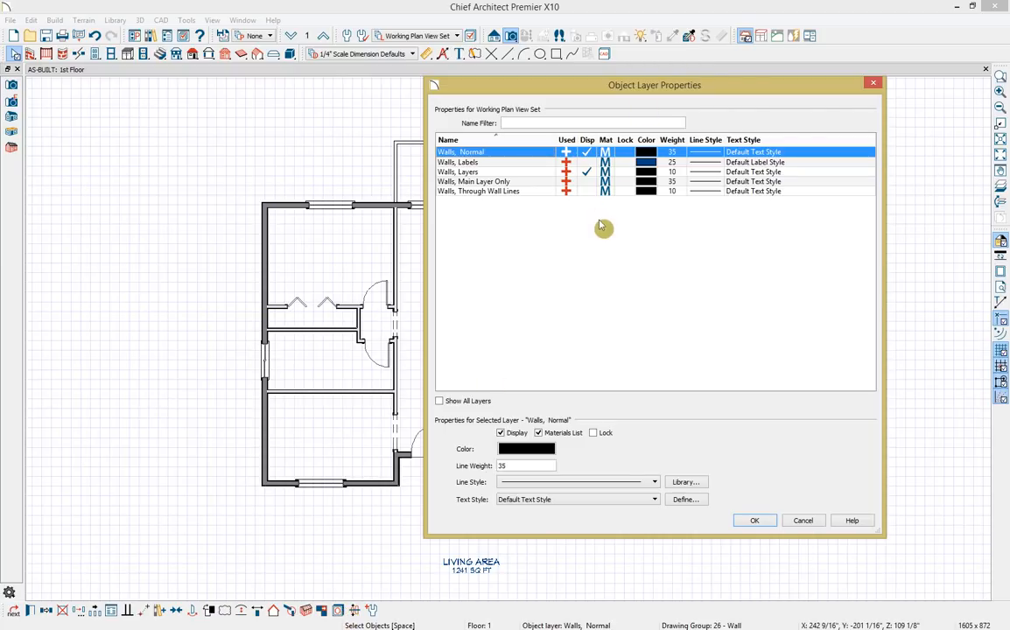
pyautogui.click(586, 172)
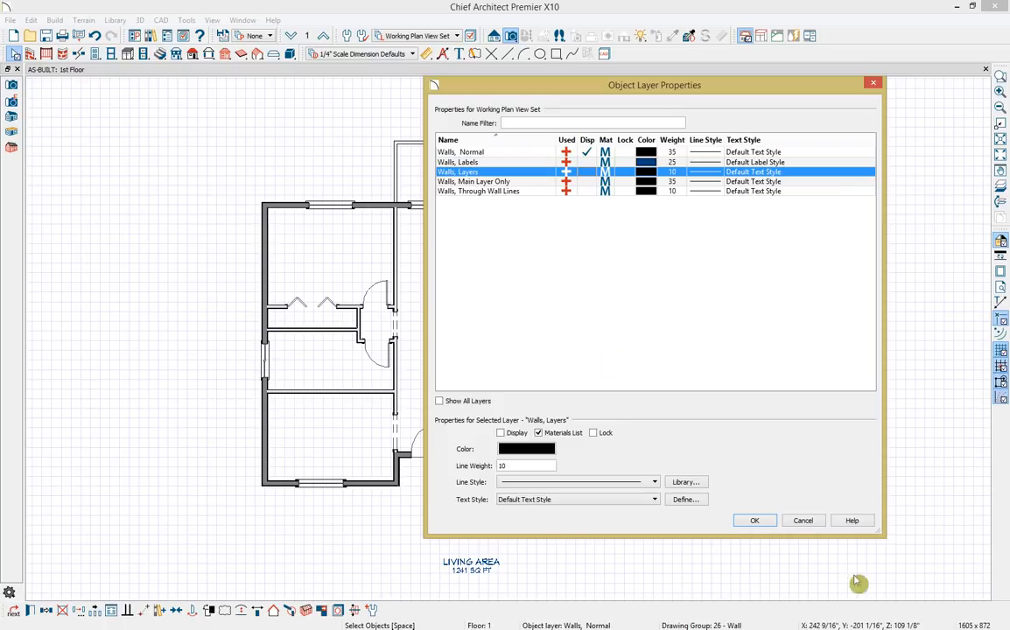
pyautogui.click(754, 521)
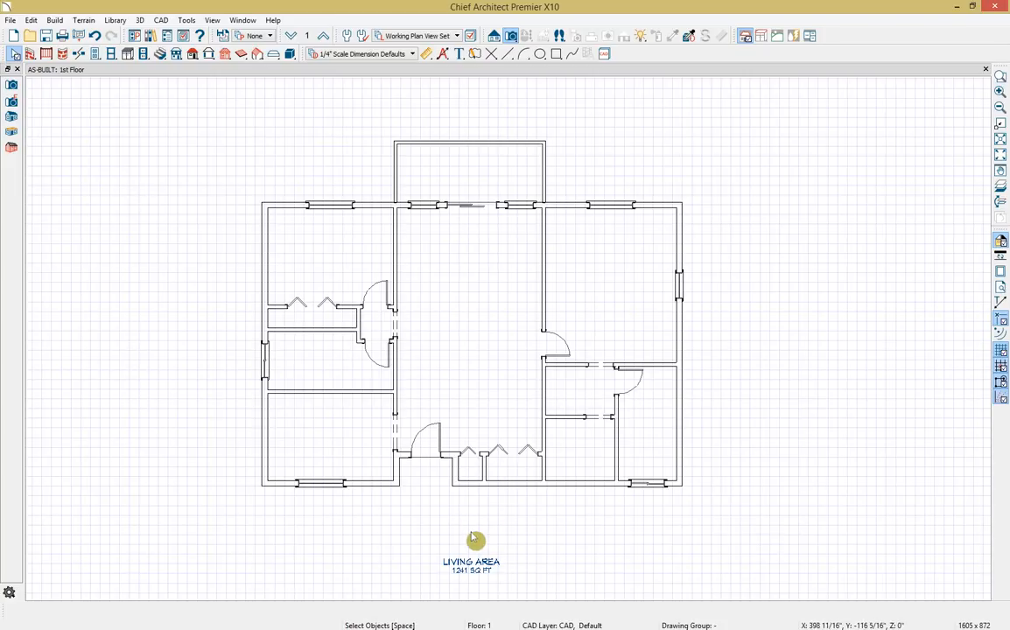
# Turn off the display of the Room Labels layer through the Living Area label's layer properties
pyautogui.click(449, 583)
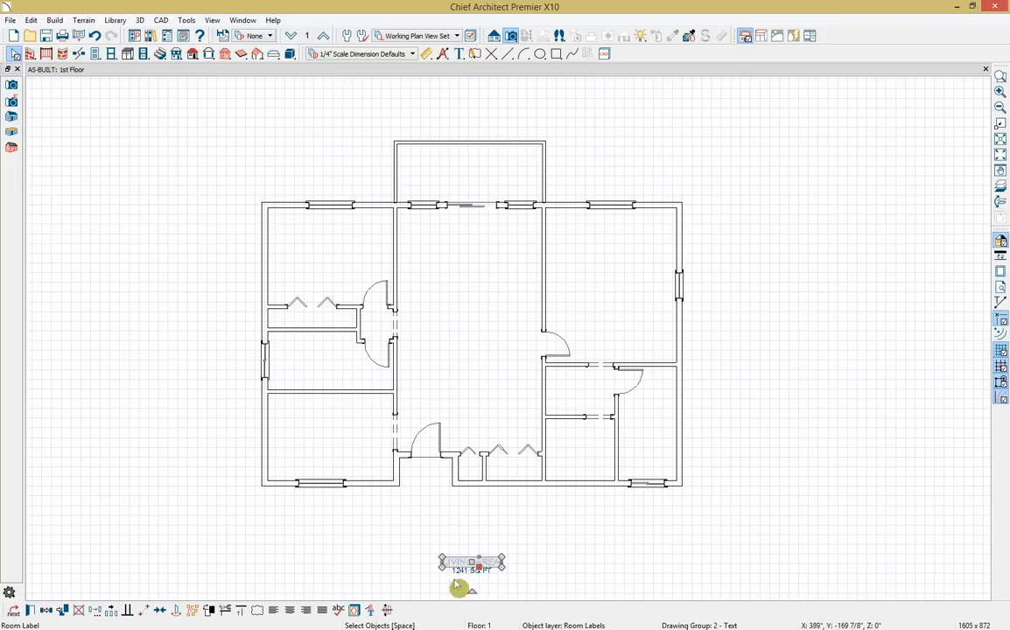
pyautogui.click(355, 611)
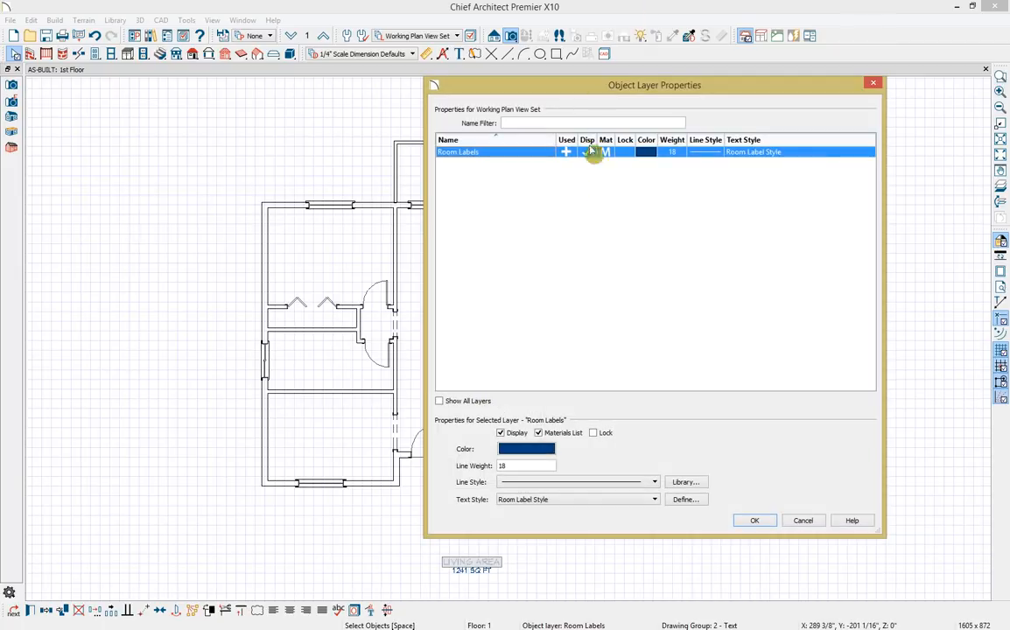
pyautogui.click(584, 154)
pyautogui.click(754, 521)
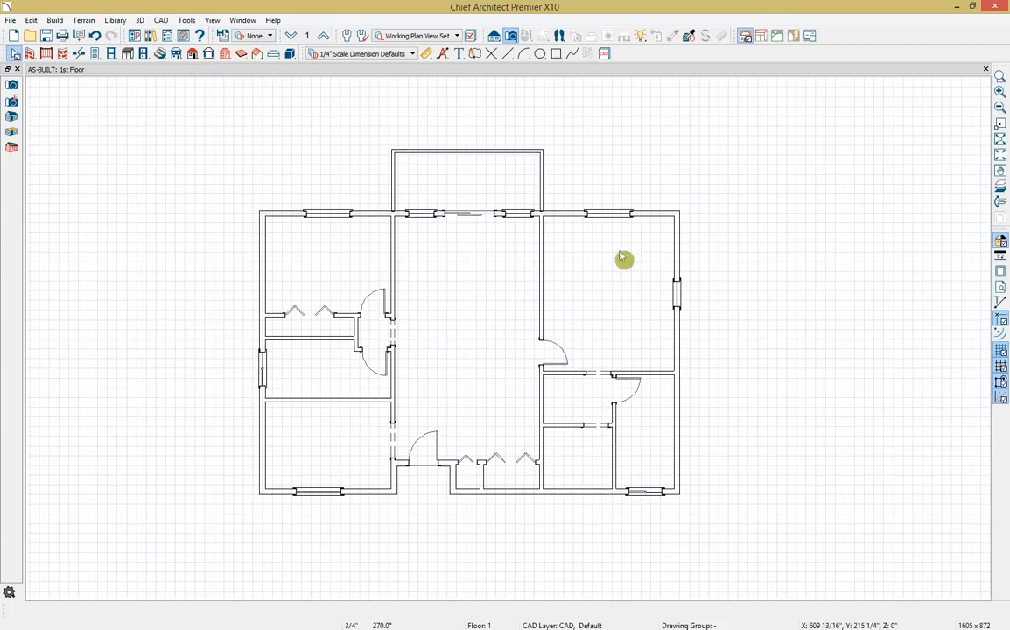
# Create a CAD detail from the current 1st Floor plan view and leave the line drawing command
pyautogui.click(161, 20)
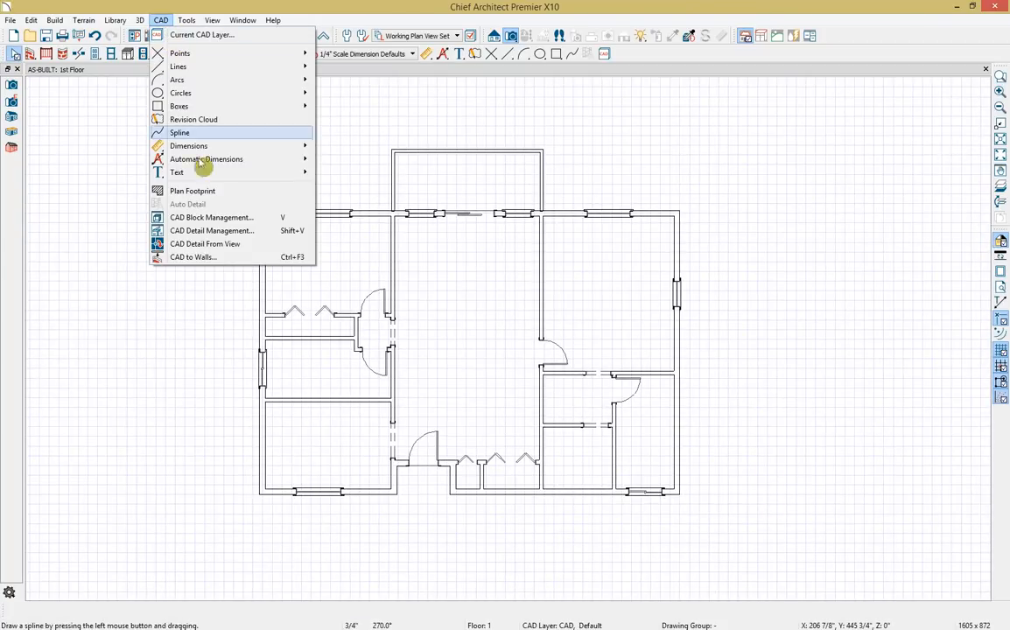
pyautogui.click(226, 244)
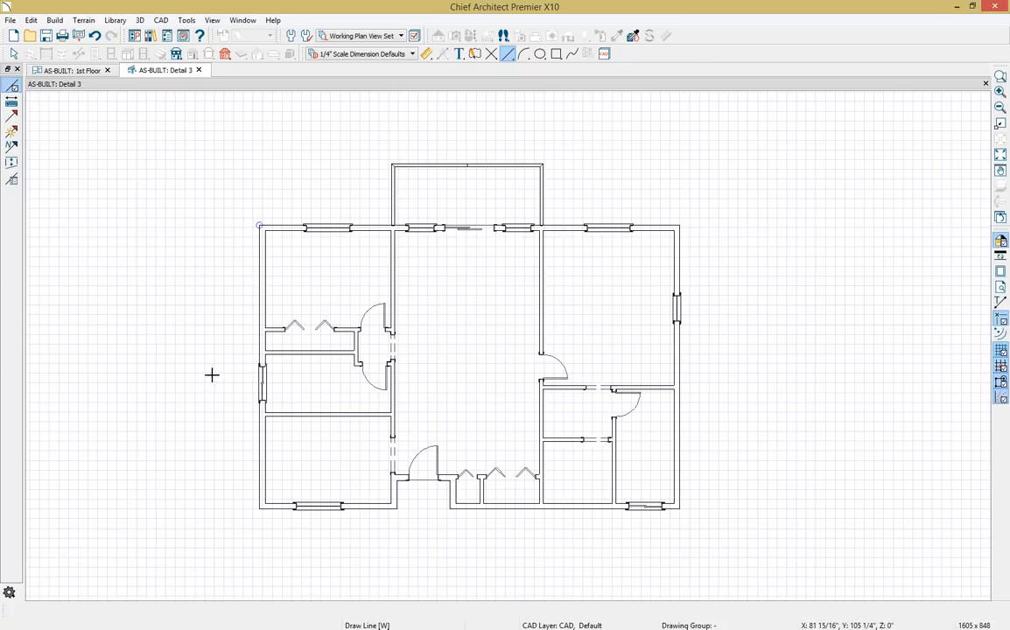
pyautogui.press('space')
# Examine individual wall and door lines in the CAD detail, and compare them with the wall objects in the 1st Floor plan
pyautogui.click(268, 313)
pyautogui.click(270, 311)
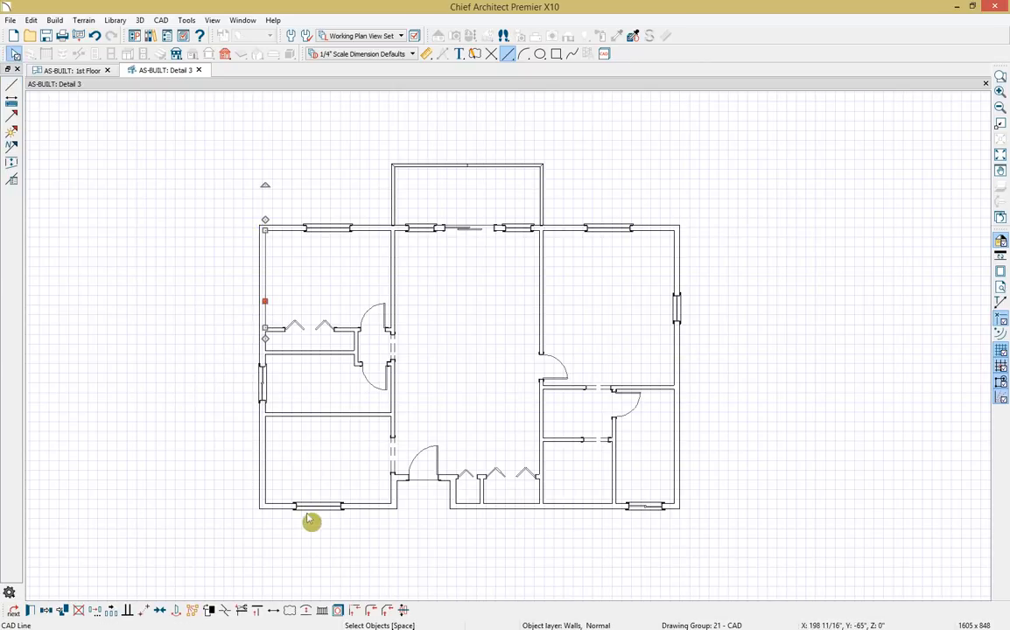
pyautogui.click(294, 416)
pyautogui.click(386, 378)
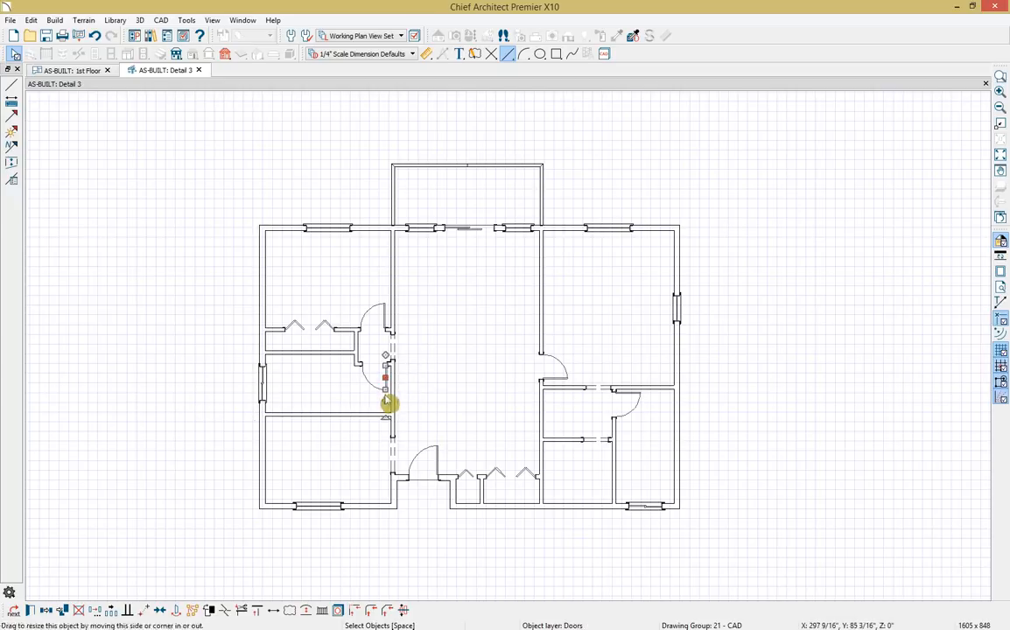
pyautogui.click(370, 383)
pyautogui.click(428, 540)
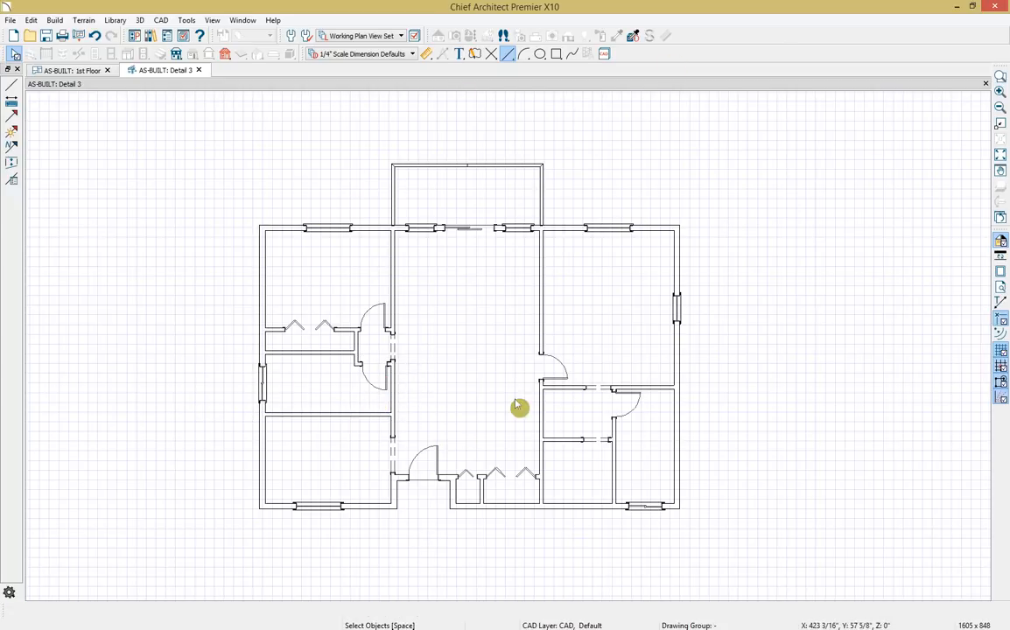
pyautogui.click(73, 77)
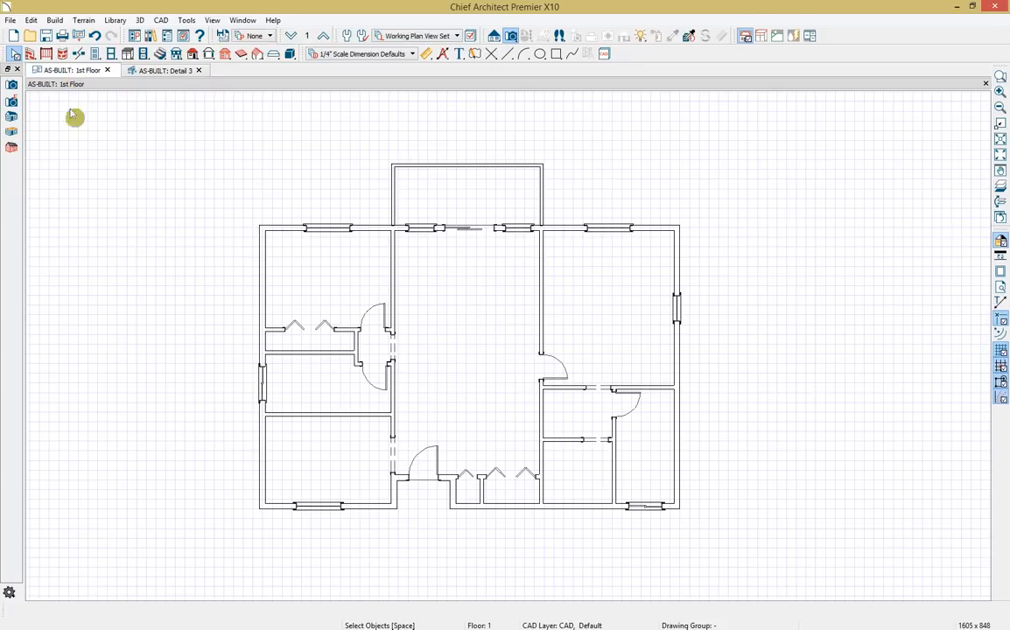
pyautogui.click(361, 229)
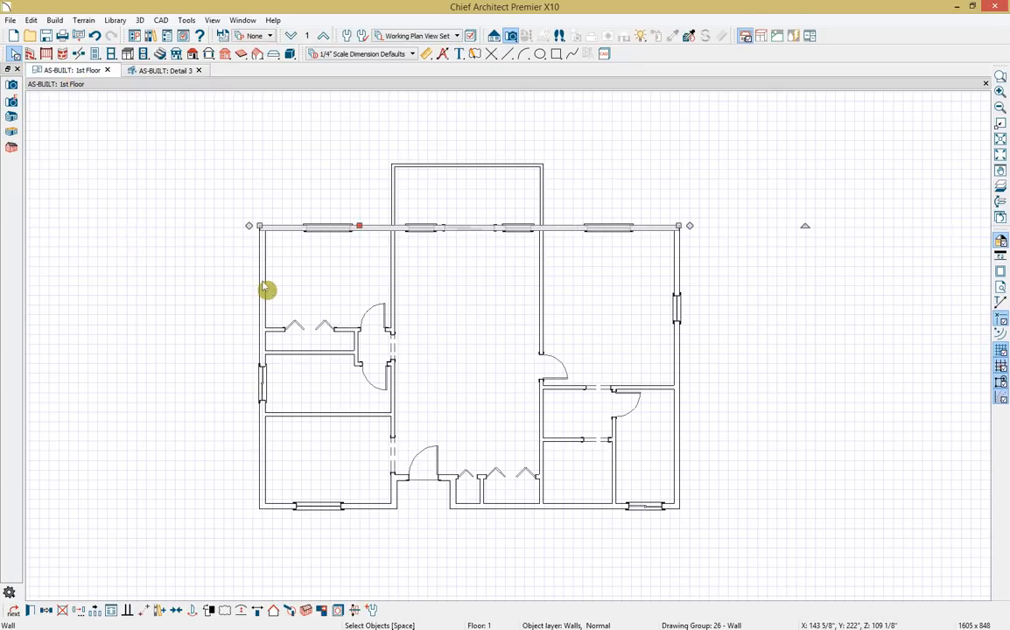
pyautogui.click(264, 290)
pyautogui.click(329, 330)
pyautogui.click(127, 462)
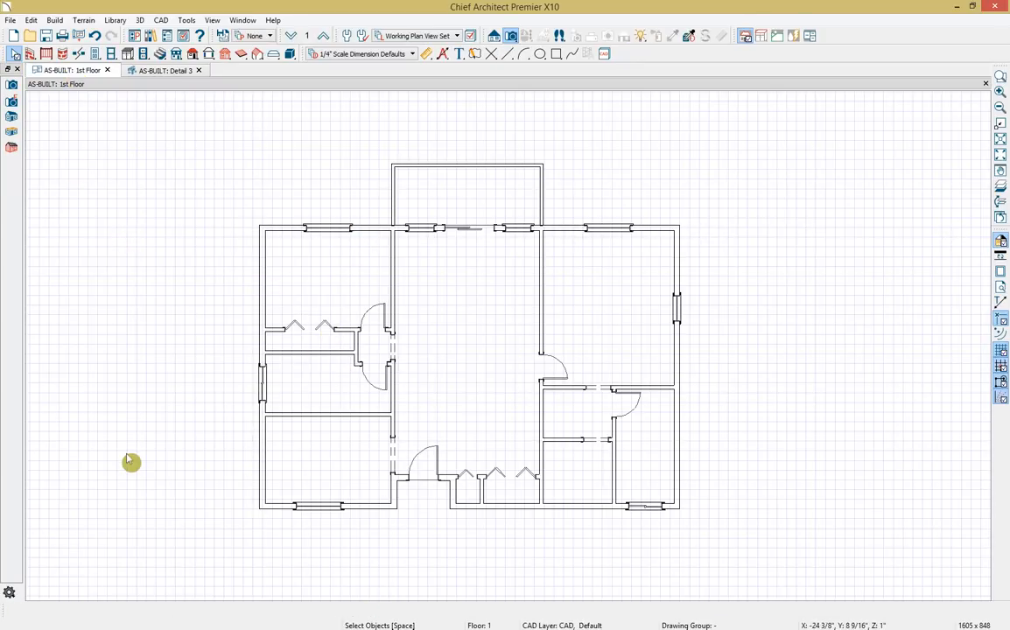
# Select all the linework in the CAD detail and set its line color to gray (128, 128, 128)
pyautogui.click(165, 71)
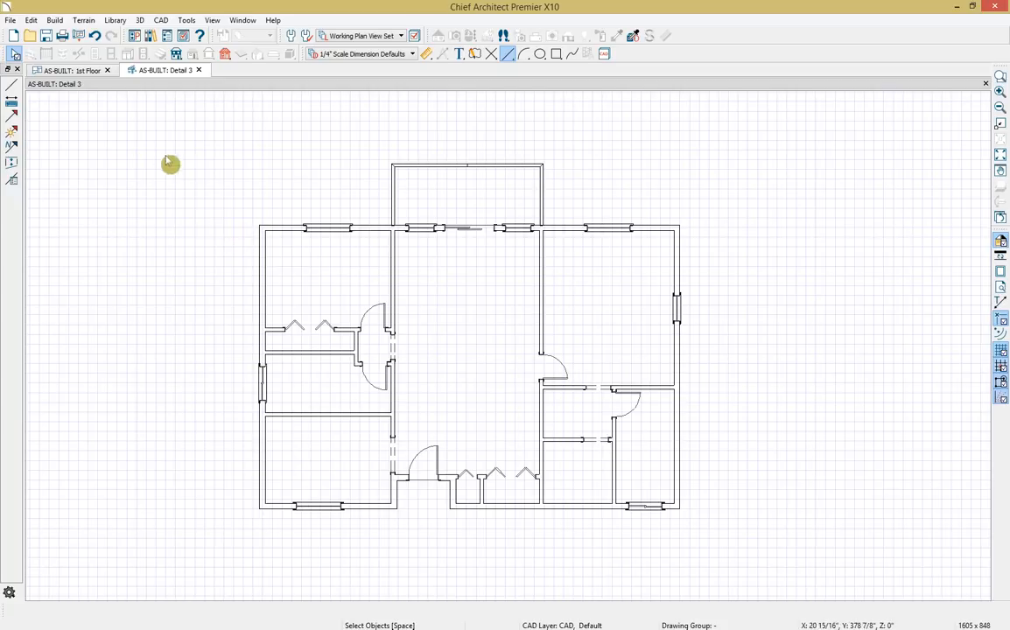
pyautogui.moveTo(195, 121); pyautogui.dragTo(754, 563)
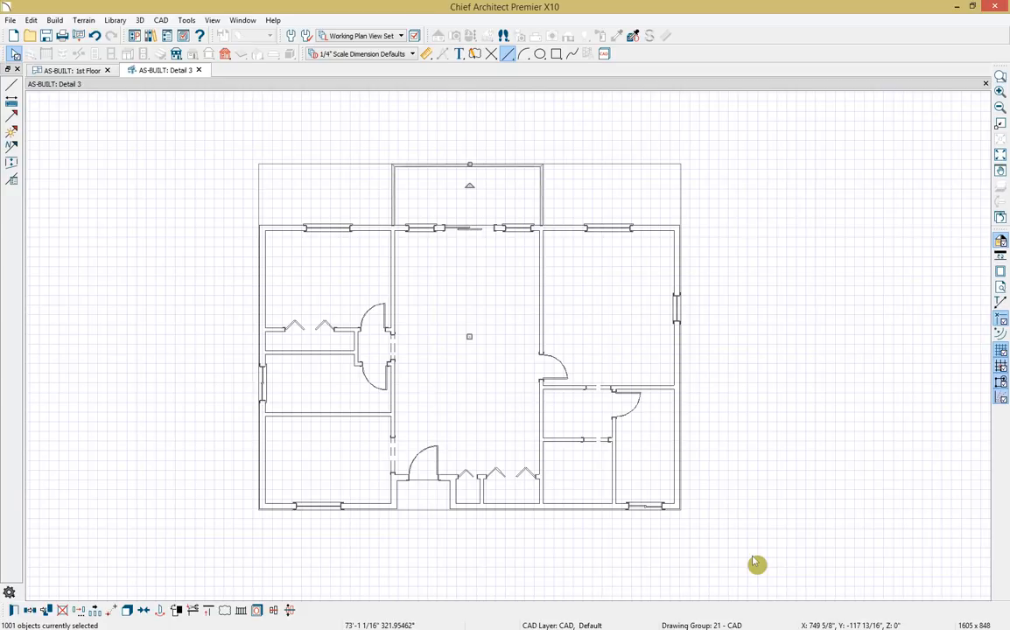
pyautogui.click(13, 610)
pyautogui.click(478, 218)
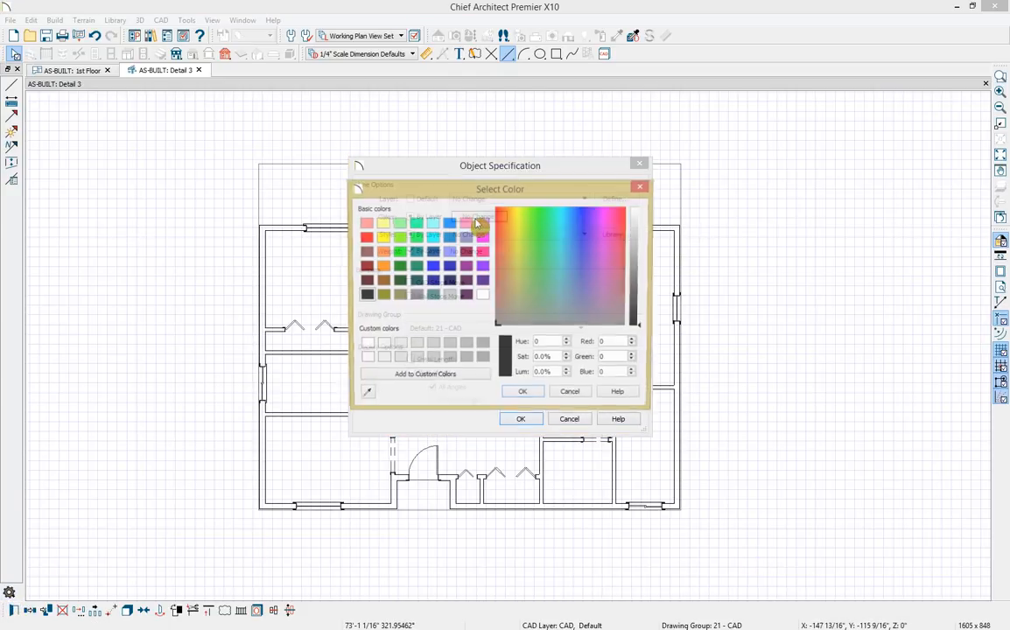
pyautogui.click(415, 295)
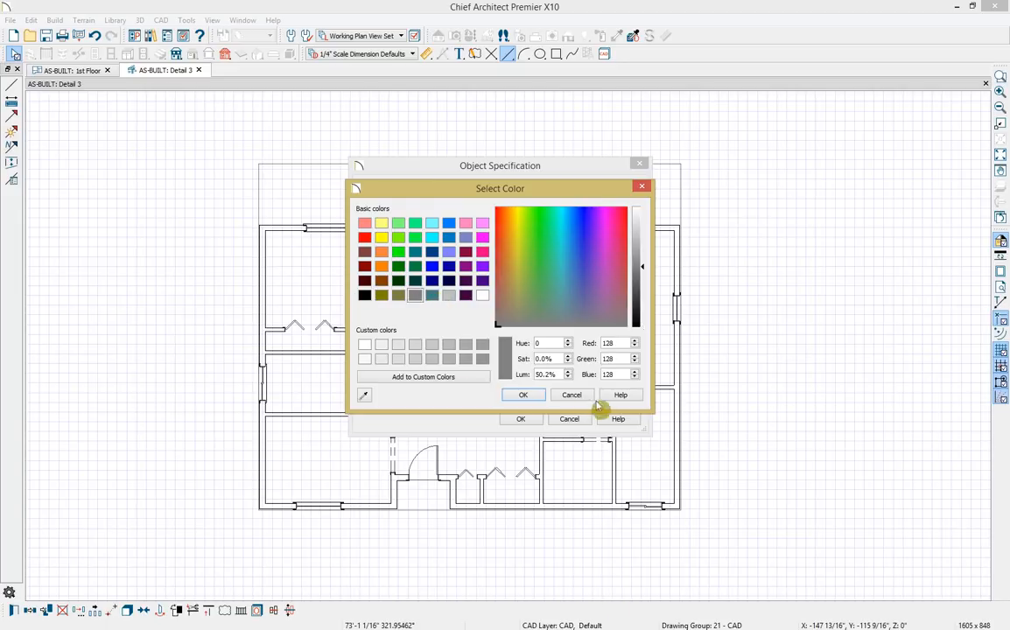
pyautogui.click(536, 398)
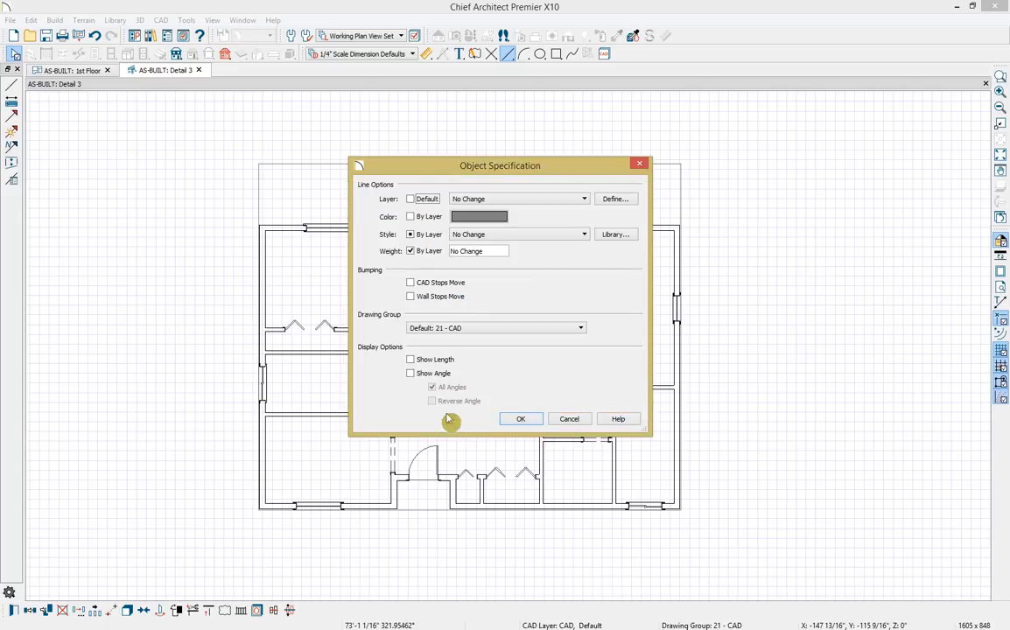
# Give the selected lines a dashed line style and a line weight of 1
pyautogui.click(518, 235)
pyautogui.click(518, 262)
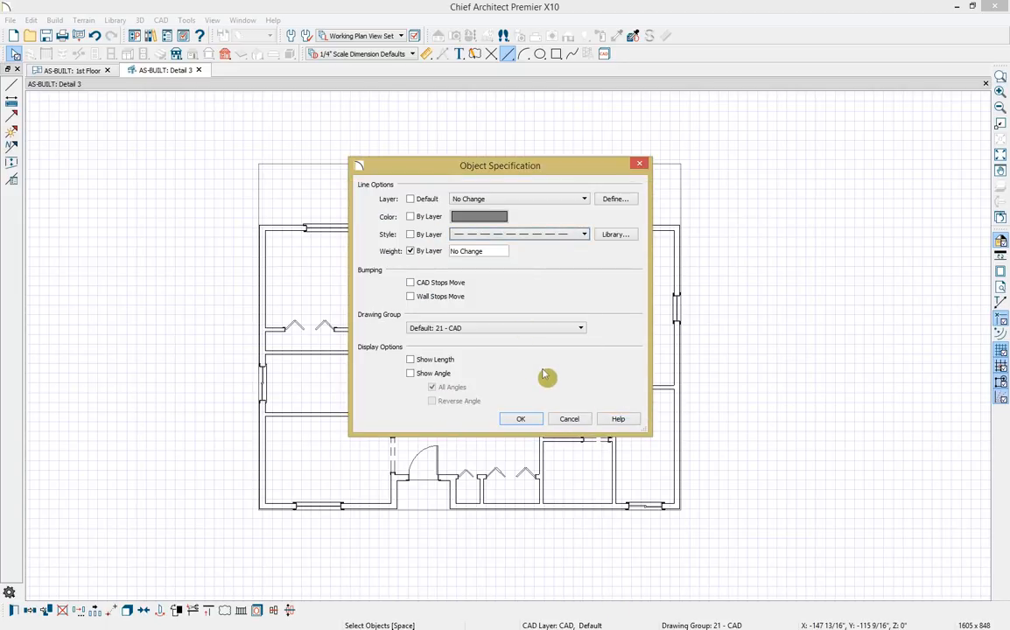
pyautogui.click(440, 253)
pyautogui.doubleClick(491, 251)
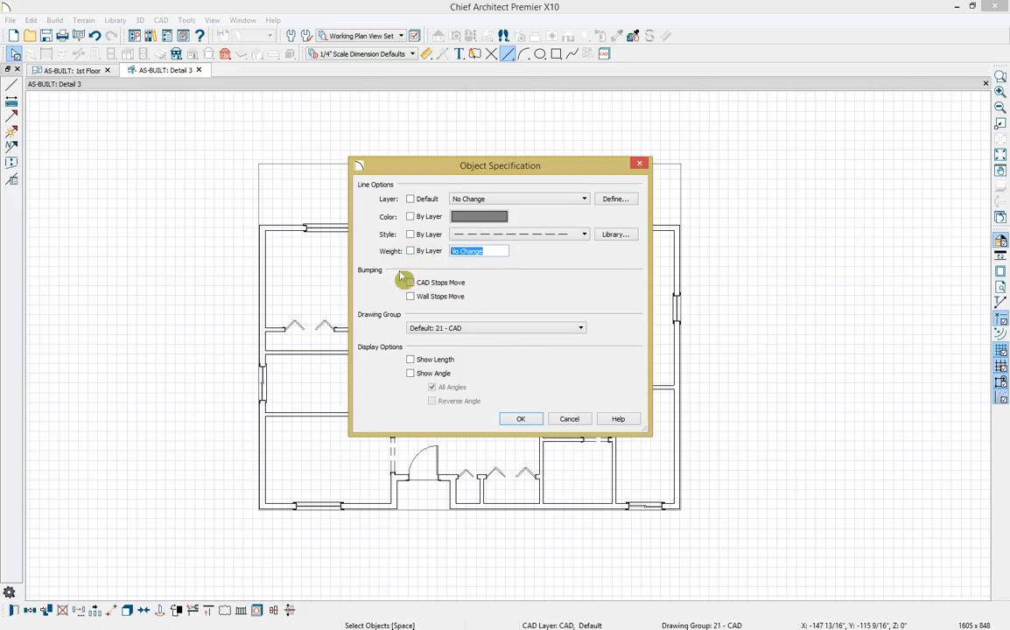
pyautogui.write('1')
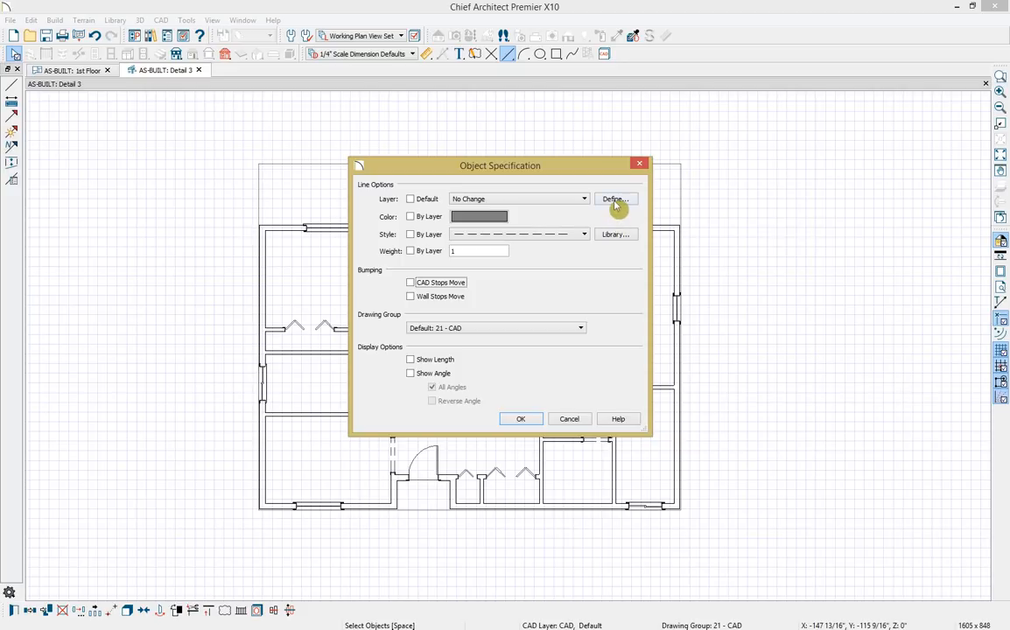
# Choose "CAD, AS-BUILT MASK" as the layer for the selected lines
pyautogui.click(615, 199)
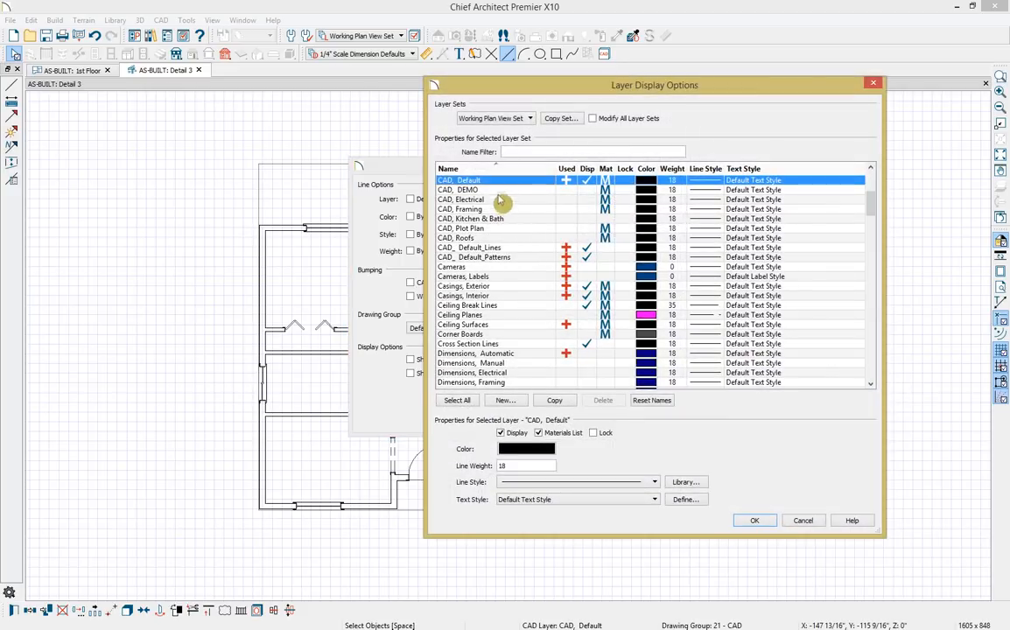
pyautogui.click(476, 189)
pyautogui.scroll(1, 497, 215)
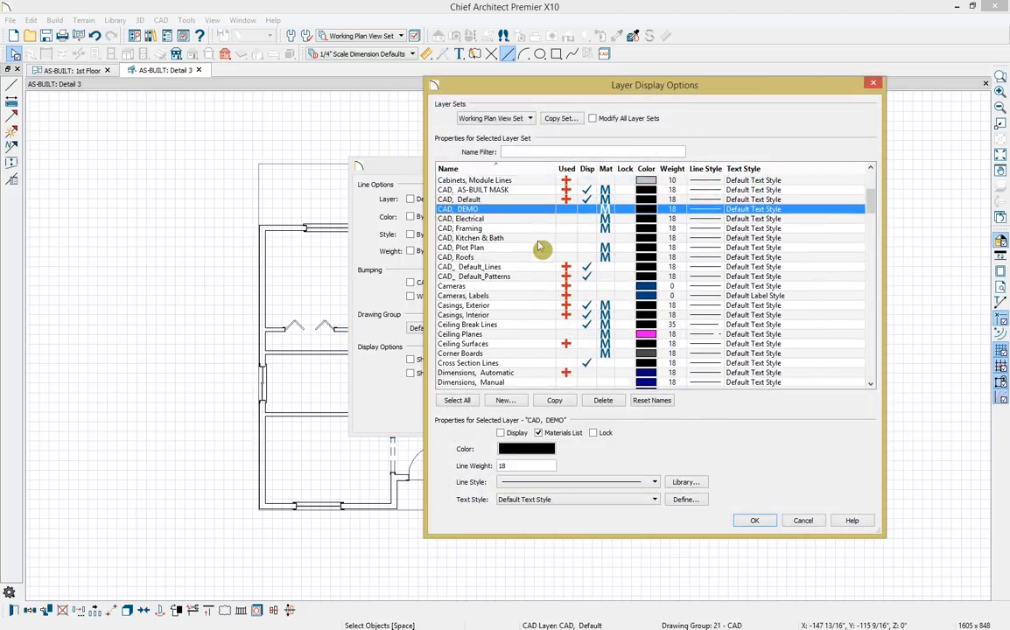
pyautogui.click(493, 200)
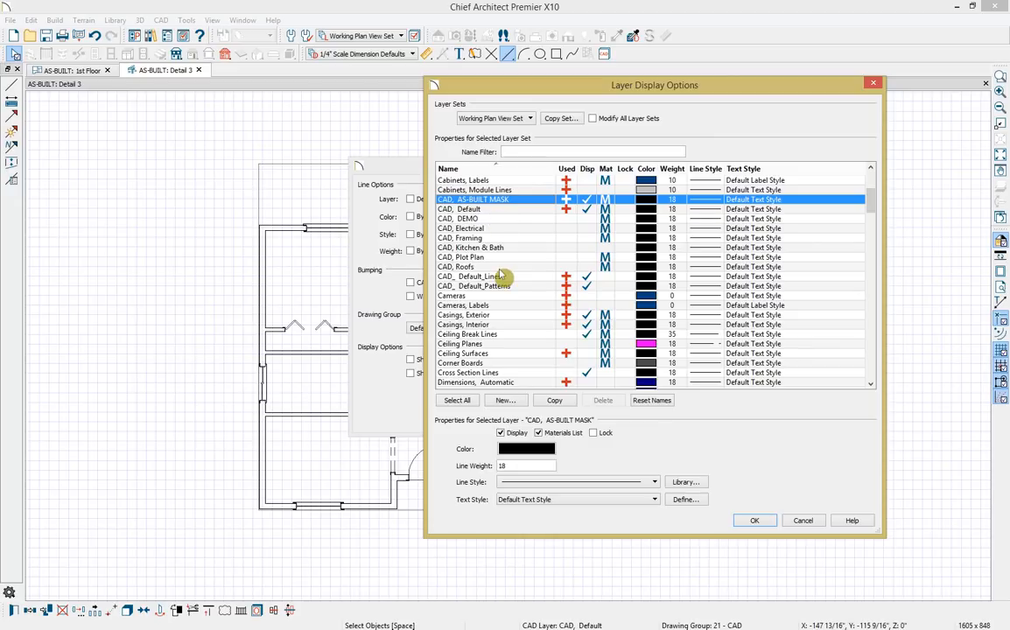
# Set the AS-BUILT MASK layer to gray (128, 128, 128), line weight 1 and a dashed line style, and apply the line specification
pyautogui.click(516, 452)
pyautogui.click(570, 305)
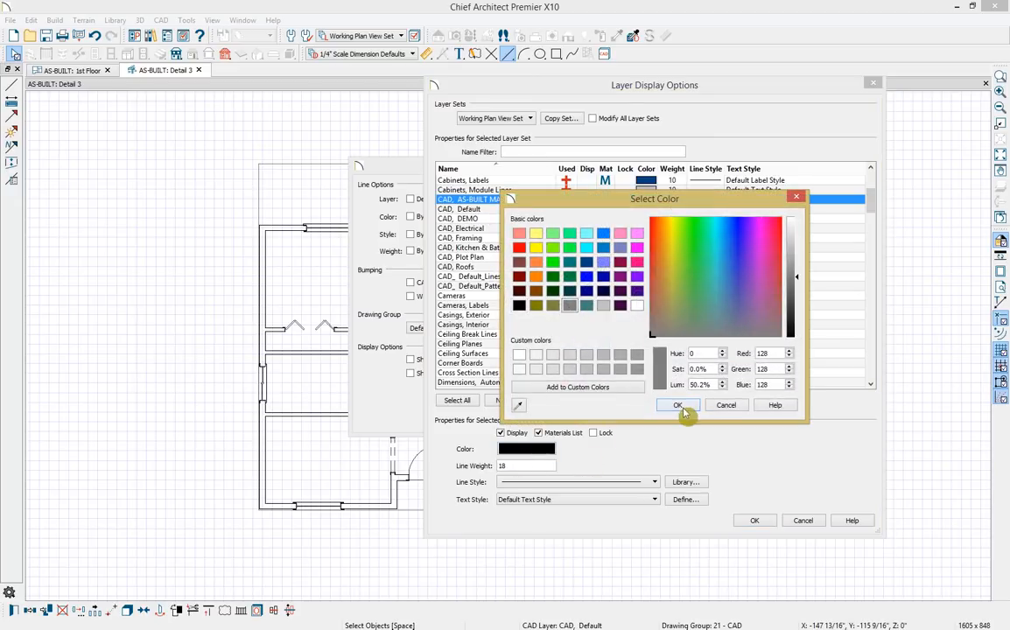
pyautogui.click(676, 402)
pyautogui.moveTo(532, 467); pyautogui.dragTo(432, 462)
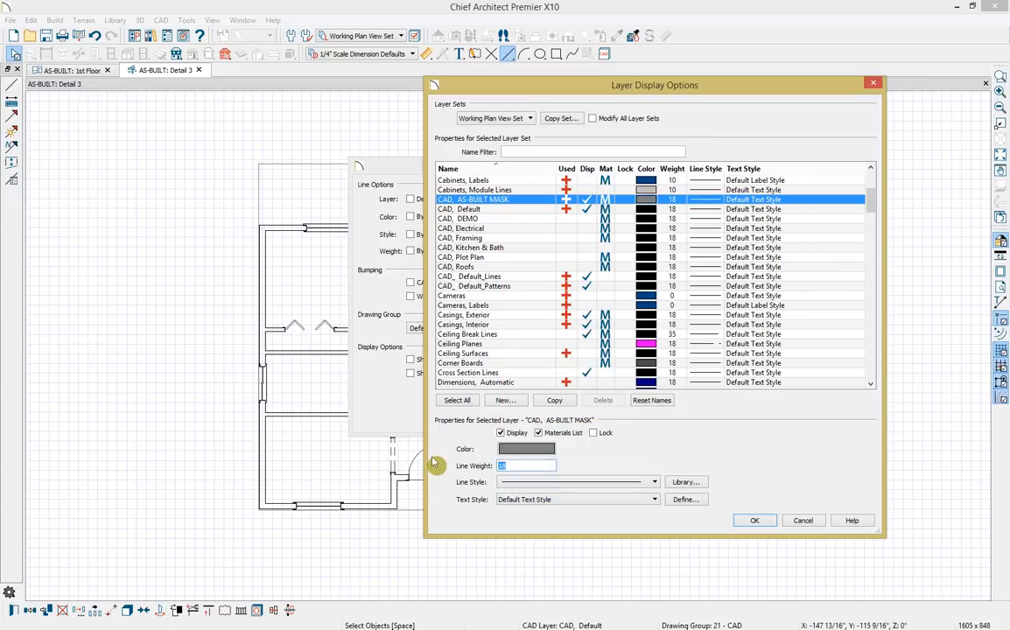
pyautogui.write('1')
pyautogui.click(565, 482)
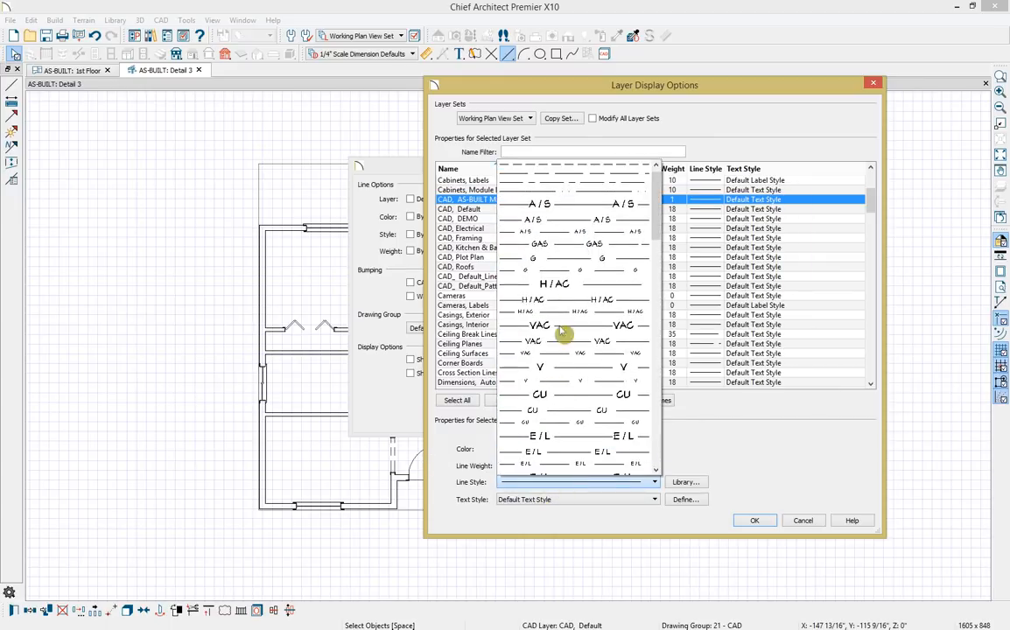
pyautogui.click(598, 168)
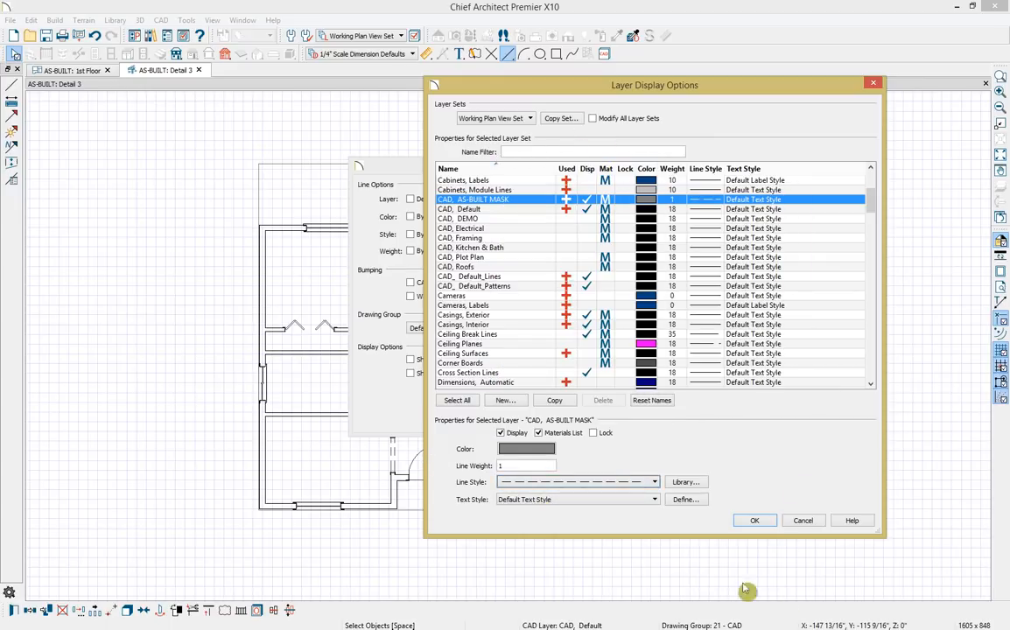
pyautogui.click(758, 522)
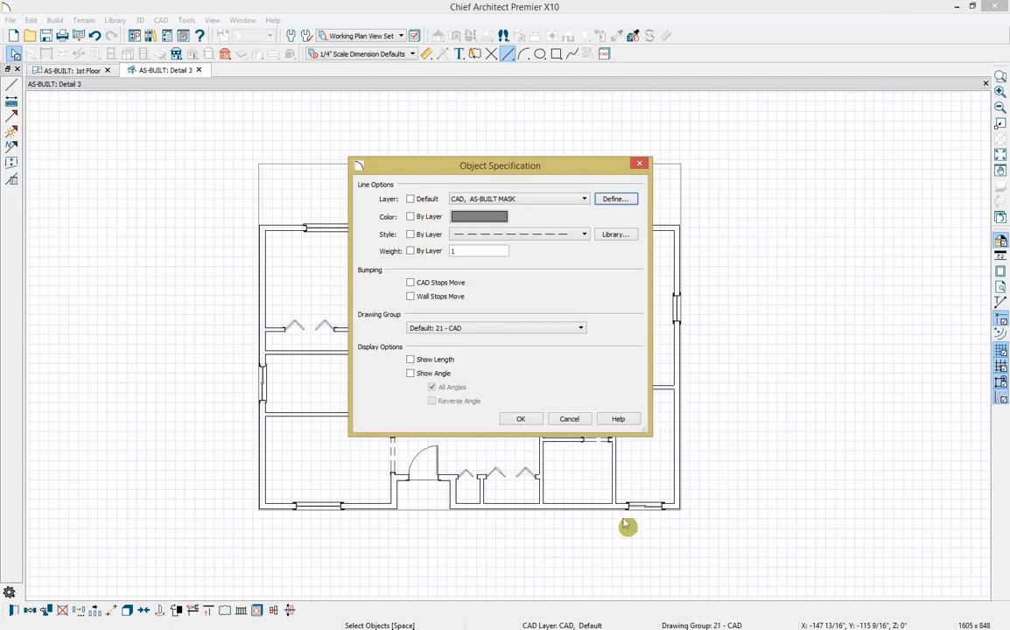
pyautogui.click(527, 419)
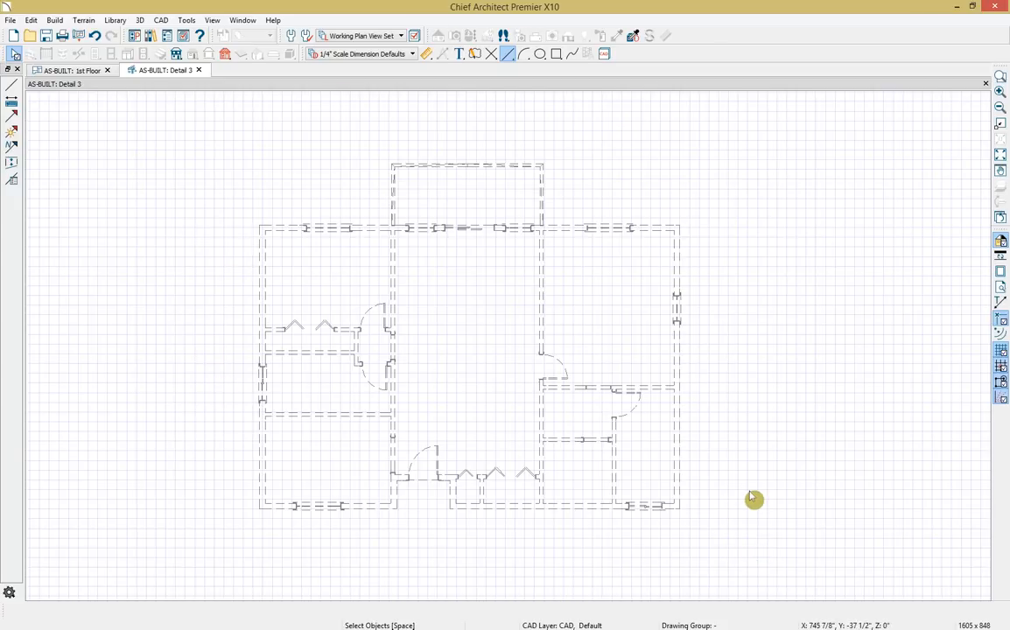
# Combine all the linework in the detail into one CAD block and assign the block to the "CAD, AS-BUILT MASK" layer
pyautogui.moveTo(808, 559)
pyautogui.mouseDown()
pyautogui.moveTo(598, 444)
pyautogui.moveTo(94, 125)
pyautogui.moveTo(133, 102)
pyautogui.mouseUp()
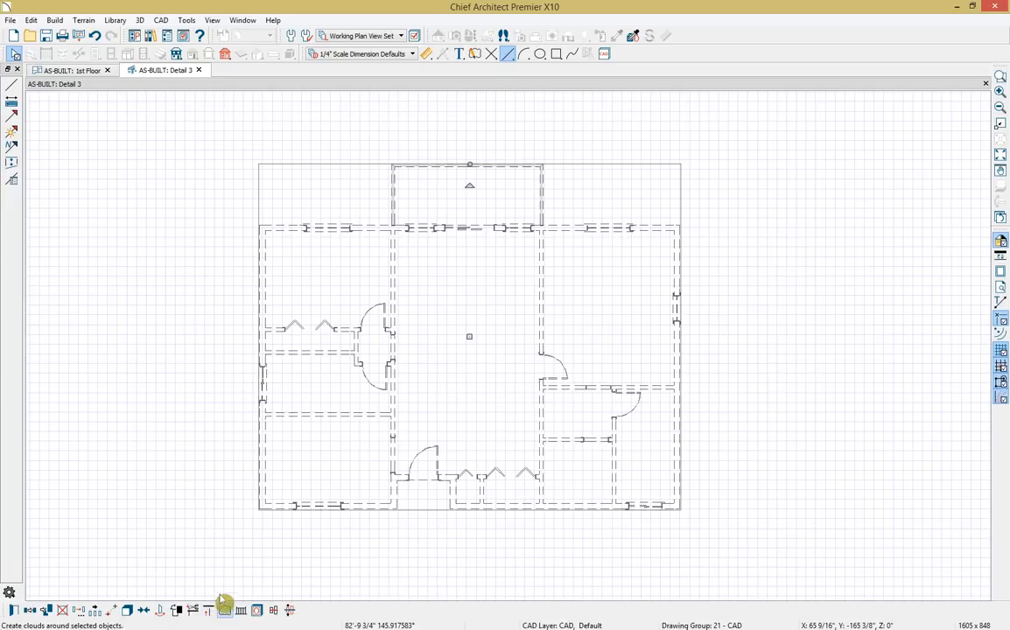
pyautogui.click(128, 612)
pyautogui.click(356, 412)
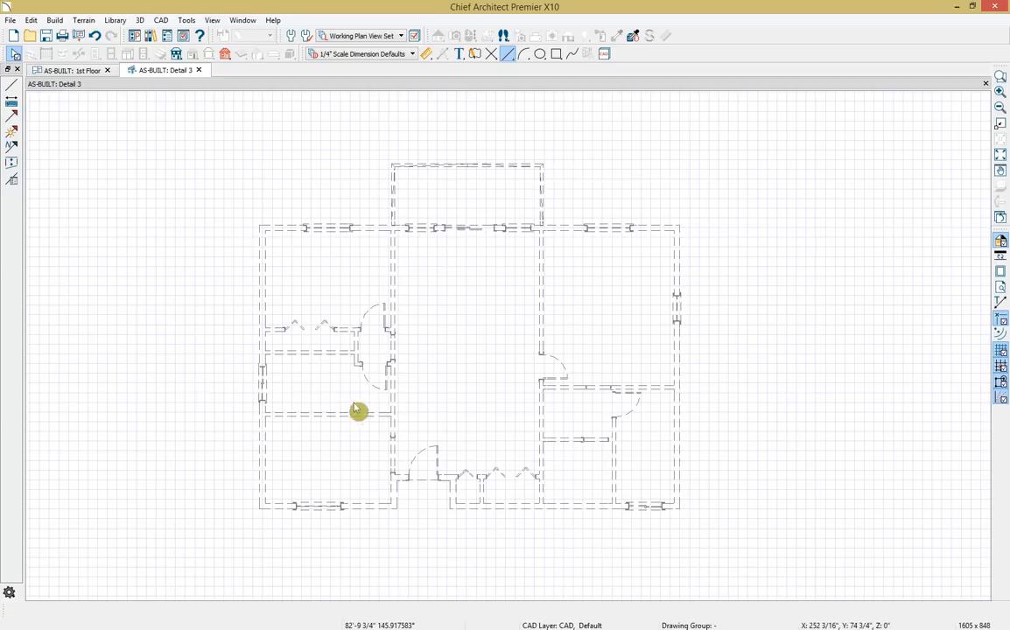
pyautogui.click(525, 385)
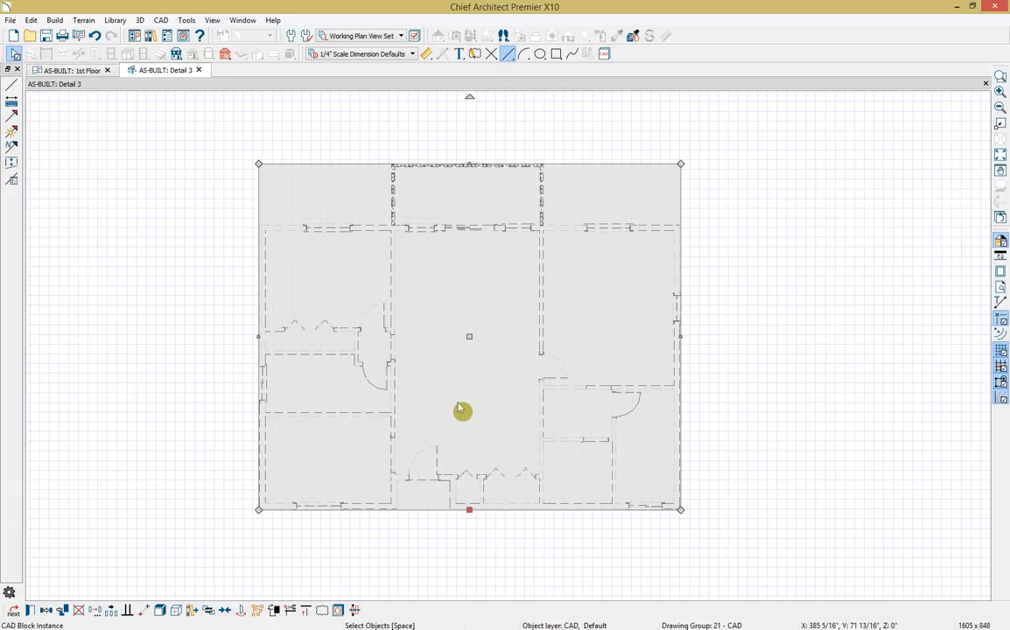
pyautogui.click(445, 314)
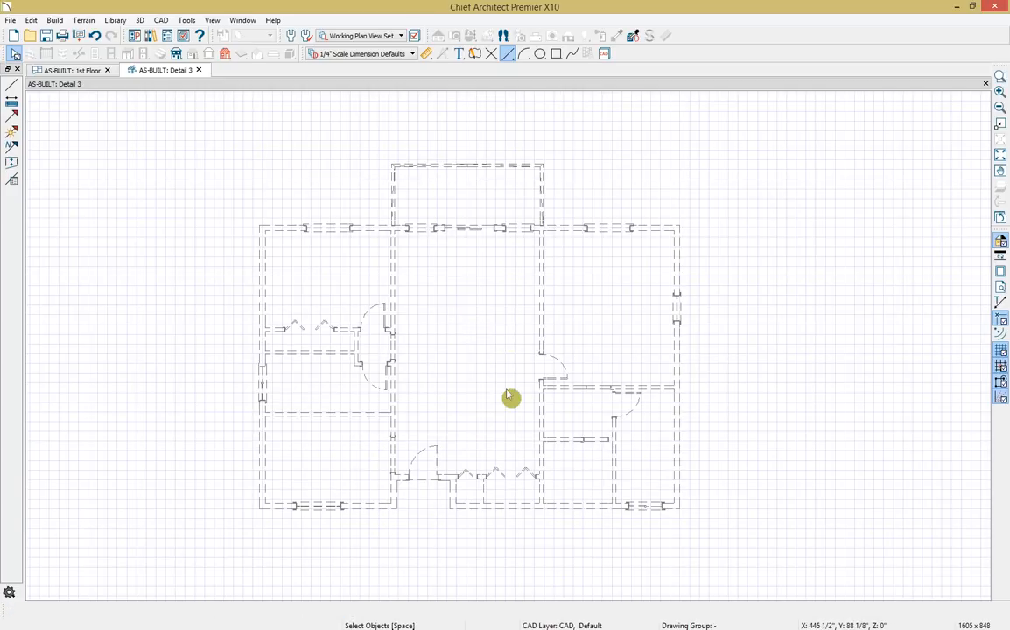
# Copy the CAD block from the detail and paste it at the same position in the 1st Floor plan
pyautogui.click(673, 518)
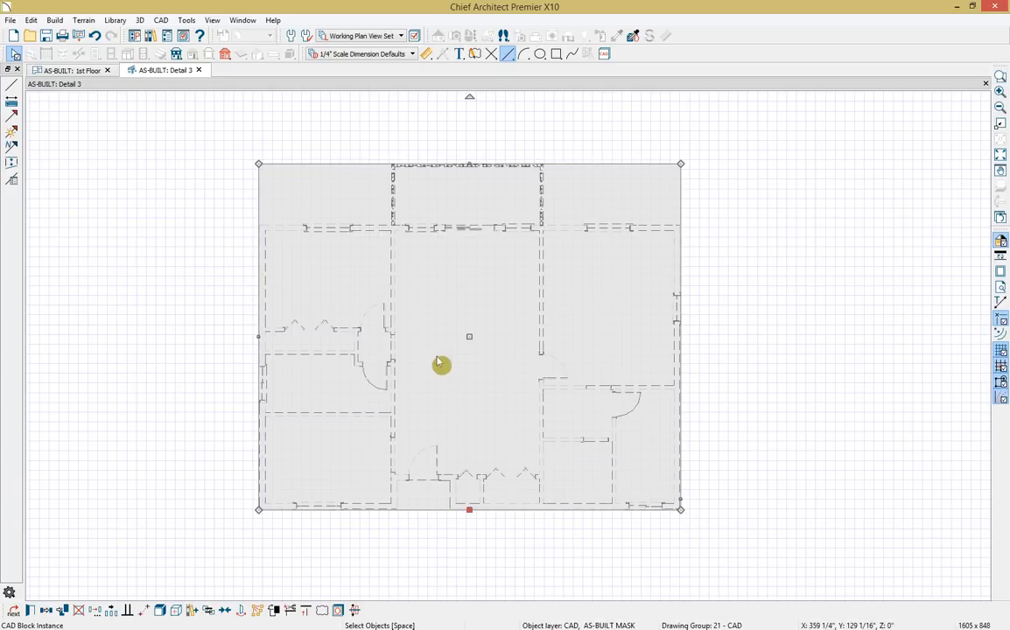
pyautogui.click(52, 611)
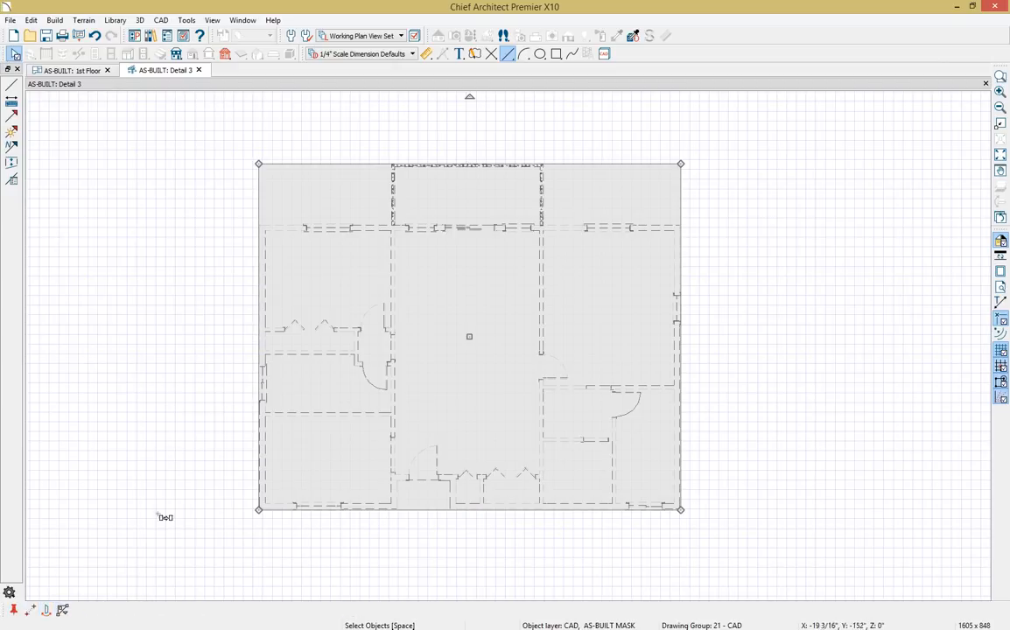
pyautogui.click(57, 70)
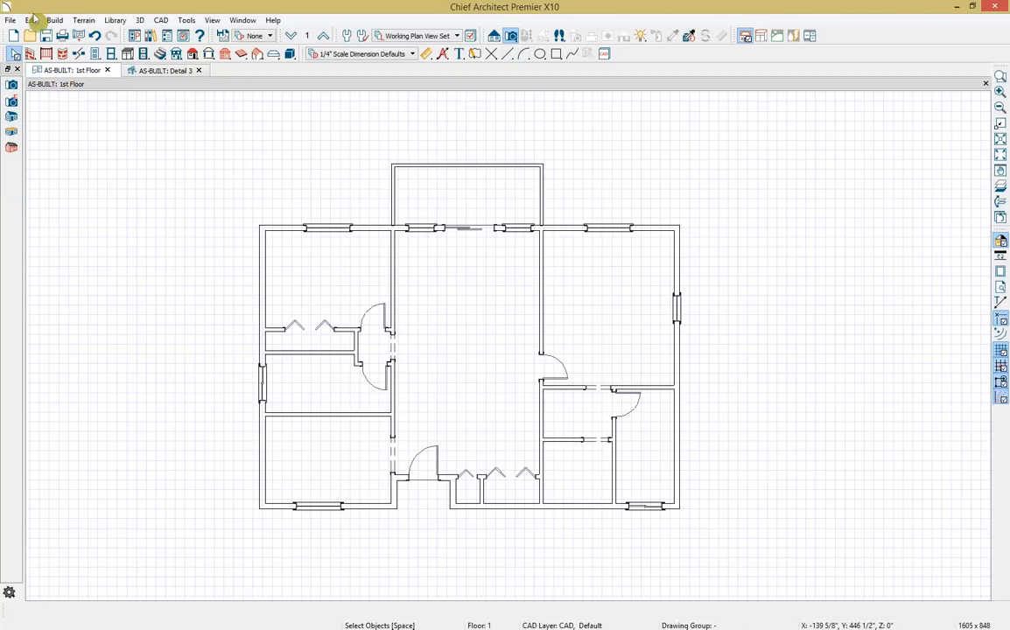
pyautogui.click(31, 20)
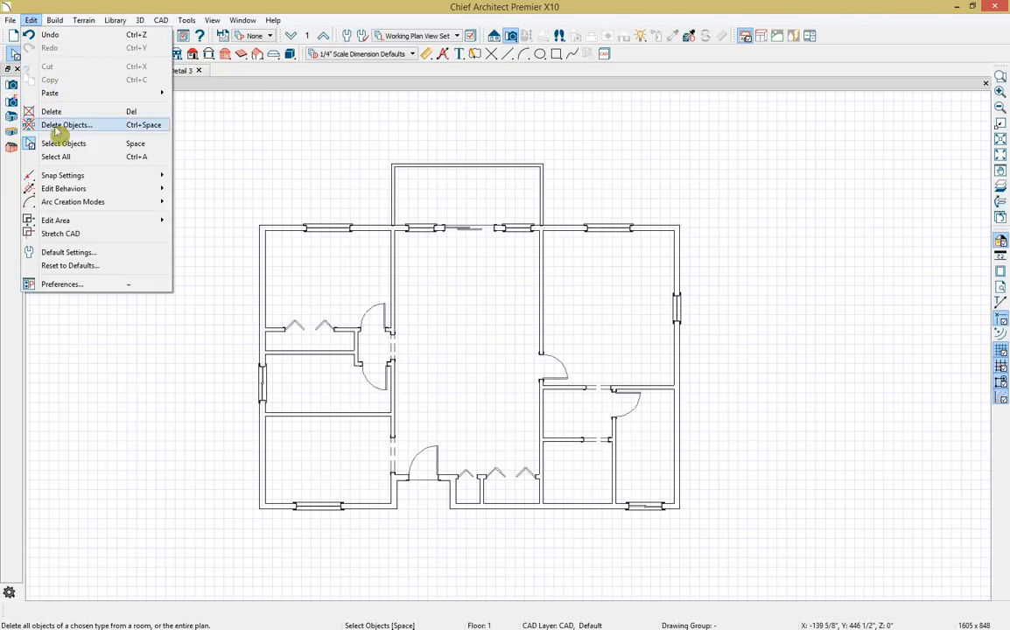
pyautogui.moveTo(66, 189)
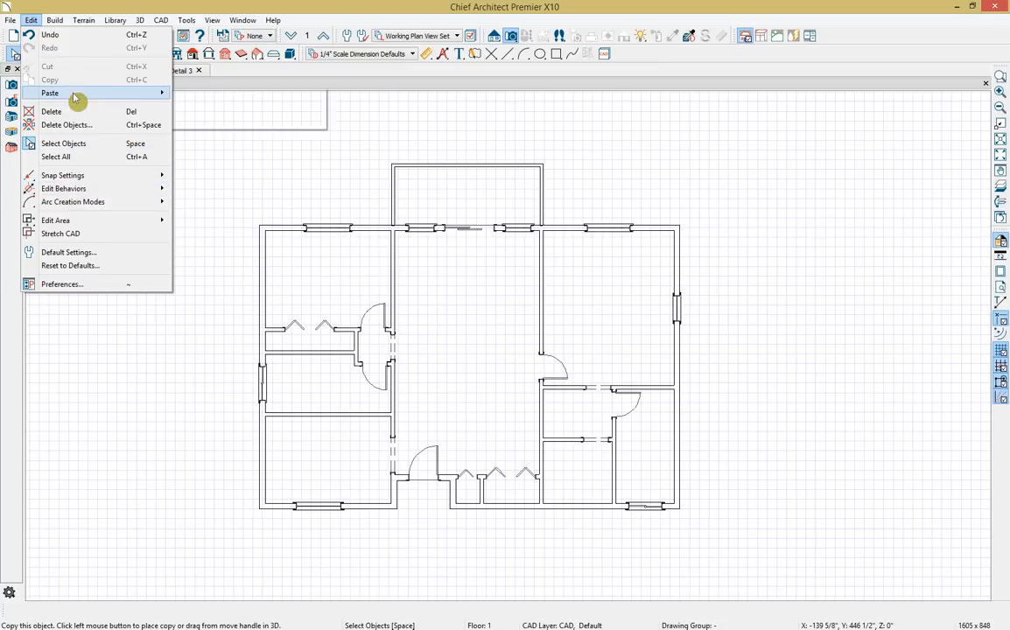
pyautogui.moveTo(66, 92)
pyautogui.click(218, 108)
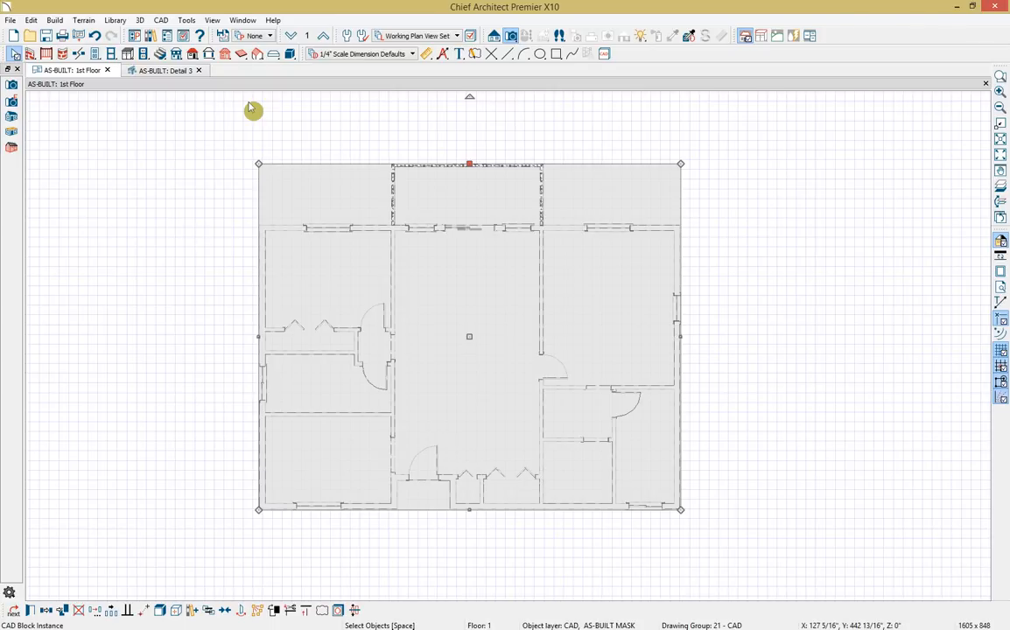
pyautogui.hotkey('ctrl', 'v')
pyautogui.press('space')
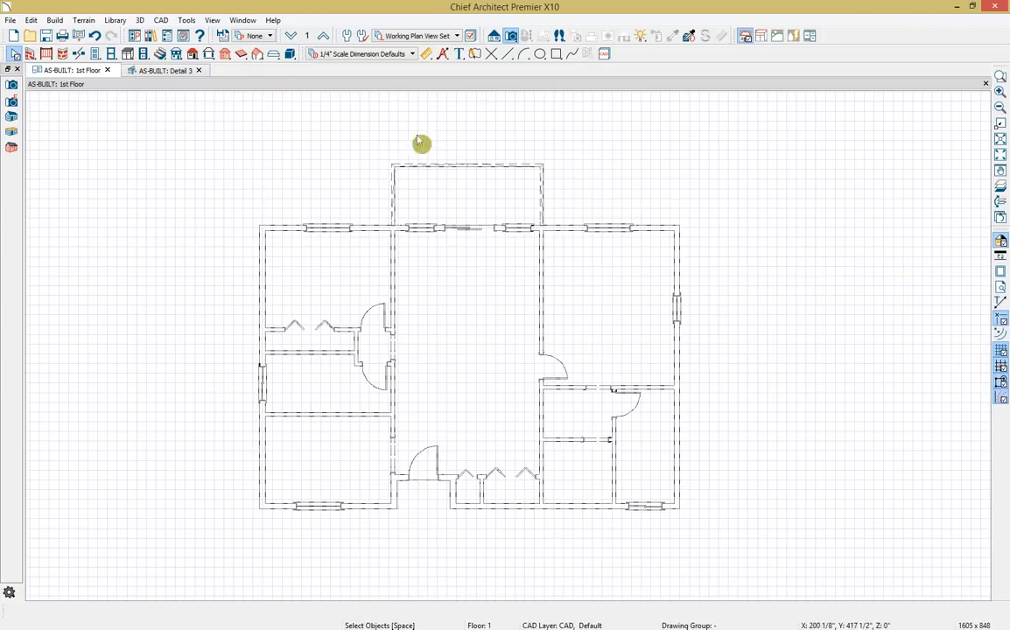
# Send the pasted CAD block to the back of the drawing order, behind the floor plan
pyautogui.click(681, 352)
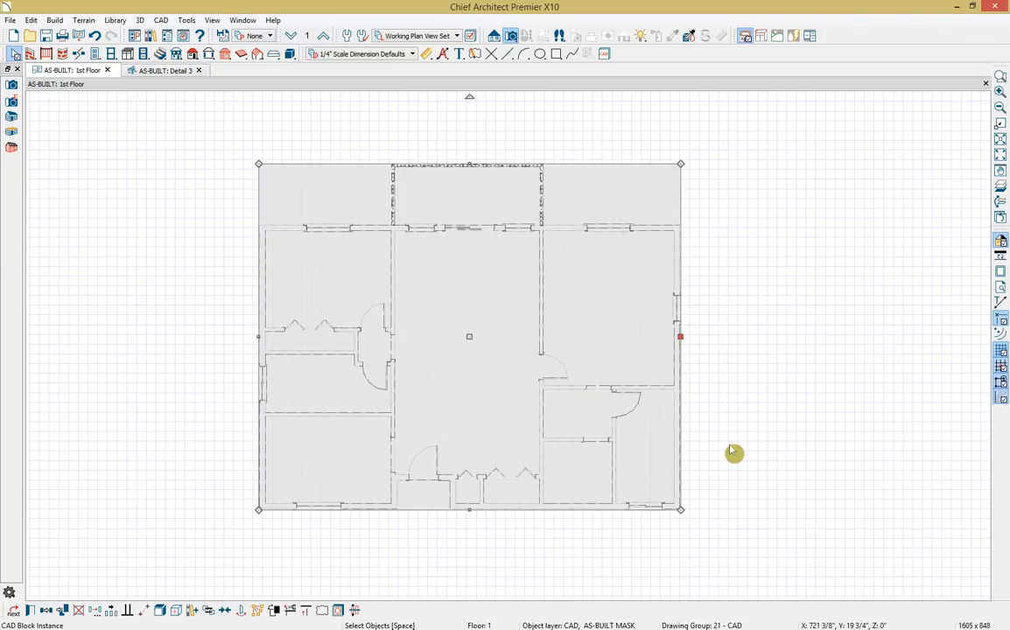
pyautogui.click(737, 455)
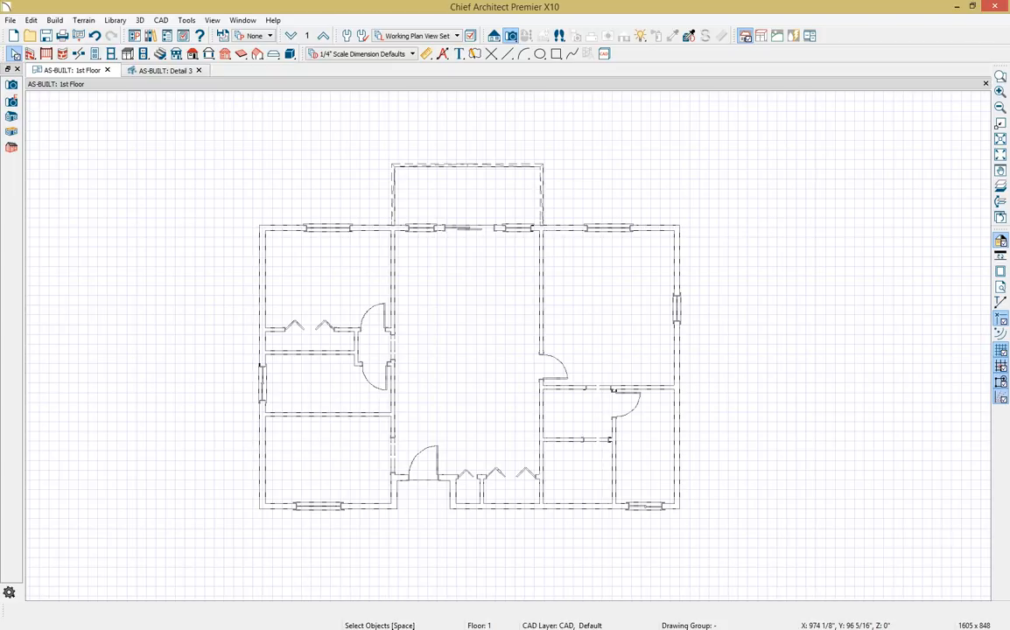
pyautogui.click(680, 373)
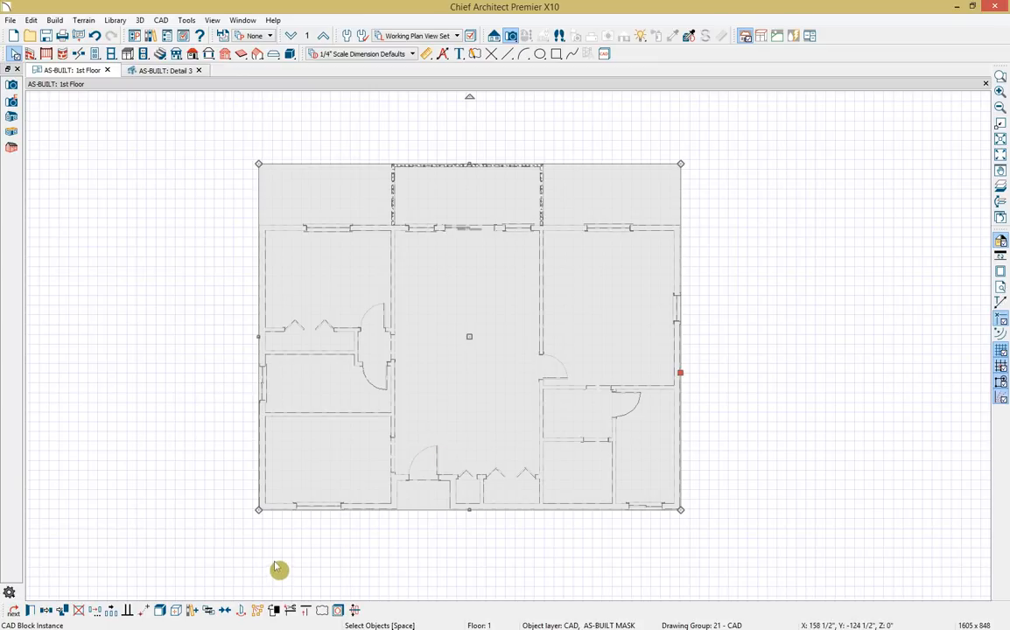
pyautogui.click(274, 611)
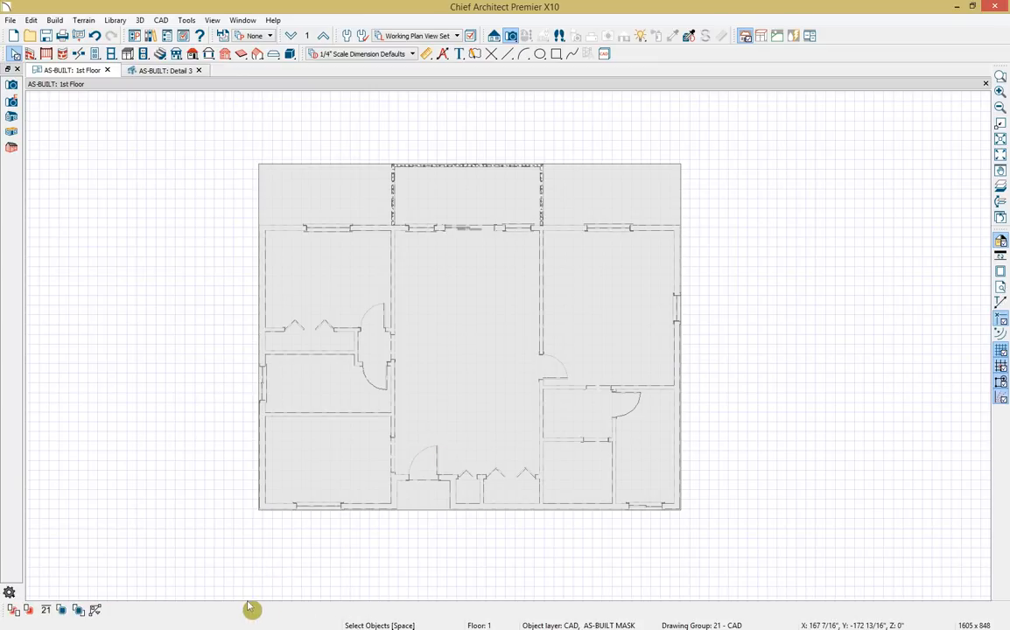
pyautogui.click(12, 611)
pyautogui.click(154, 480)
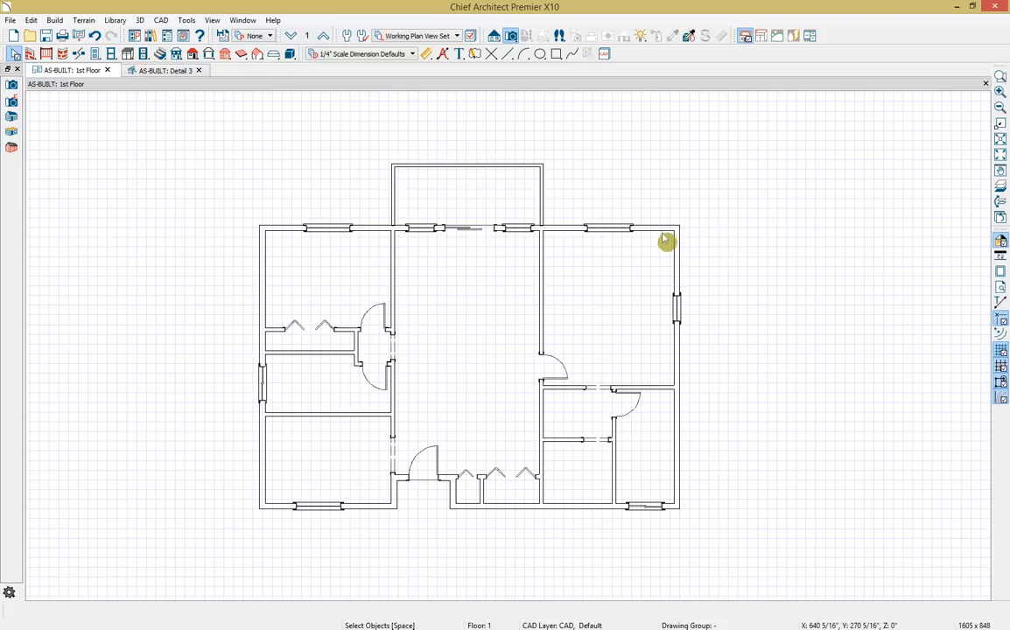
# Delete the short horizontal interior wall in the lower-right rooms to test the mask beneath it, and undo the deletion
pyautogui.click(565, 441)
pyautogui.press('Delete')
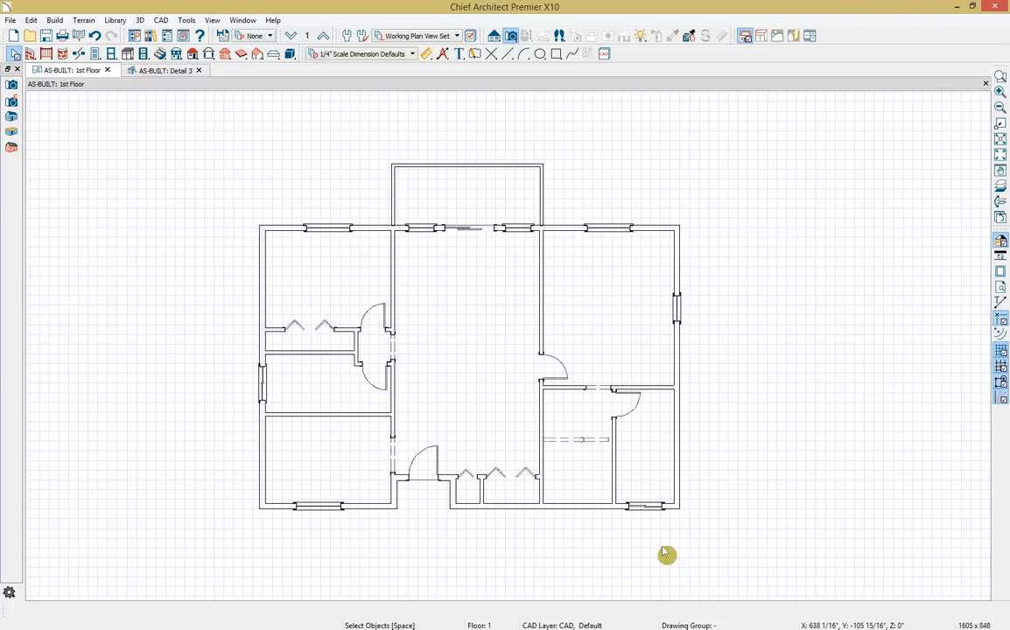
pyautogui.hotkey('ctrl', 'z')
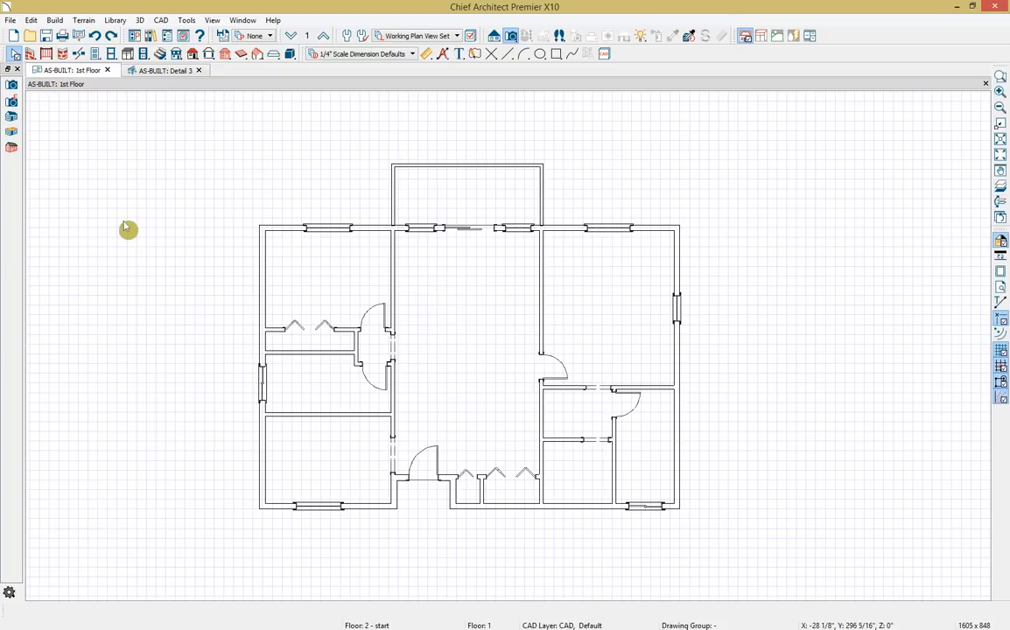
# Close the Detail 3 view and save the plan as a new file named Remodel on the Desktop
pyautogui.click(199, 70)
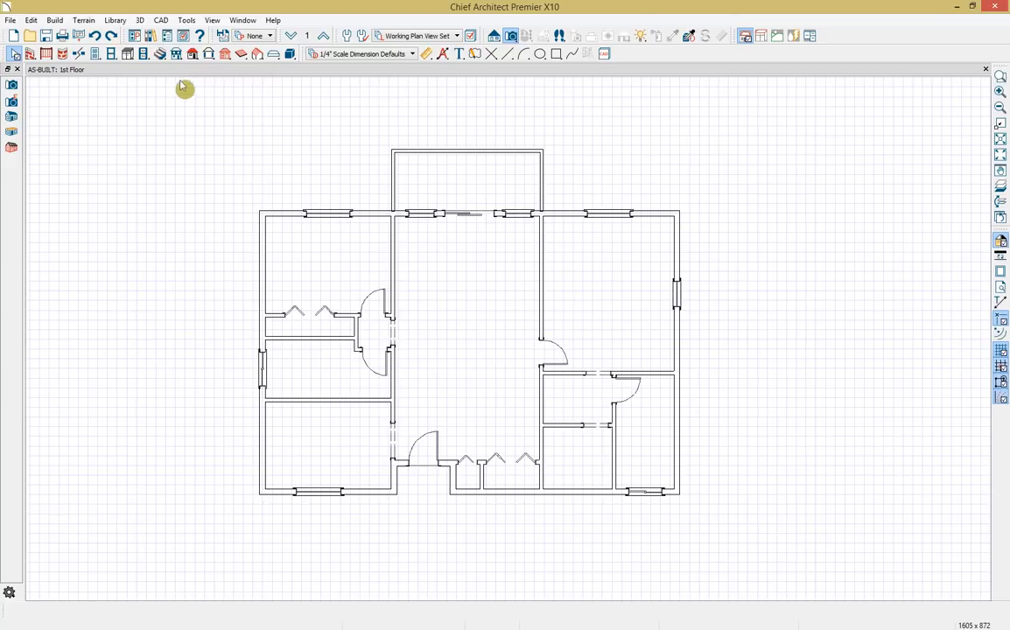
pyautogui.click(10, 20)
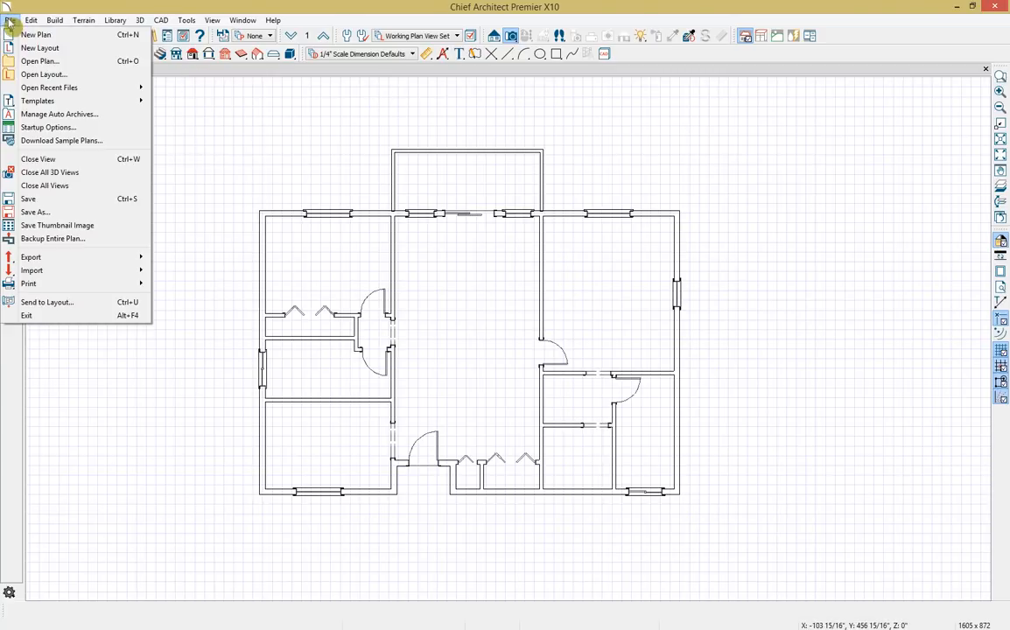
pyautogui.click(33, 213)
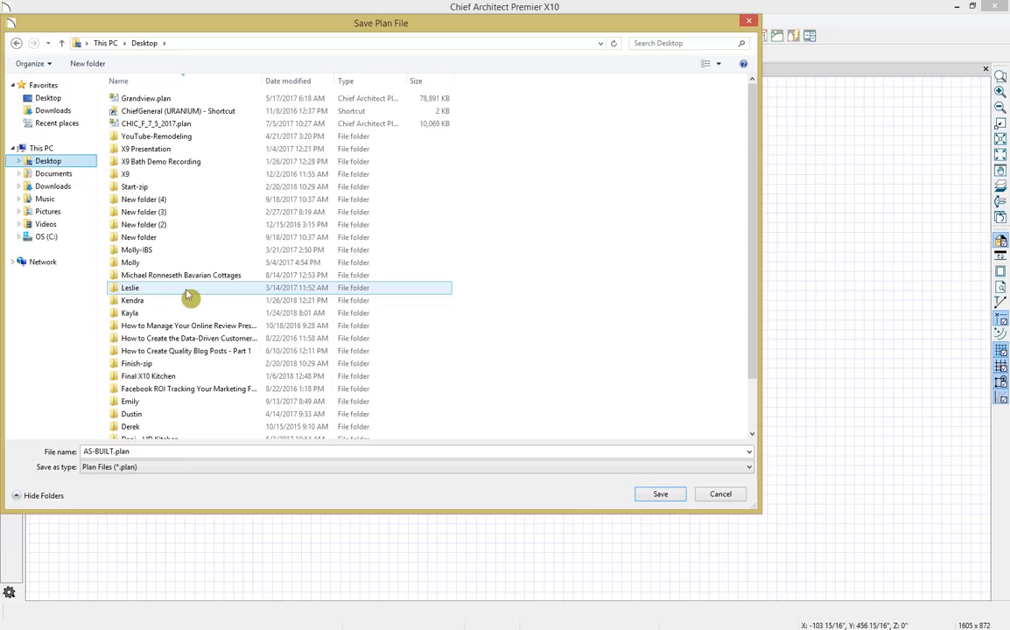
pyautogui.click(202, 455)
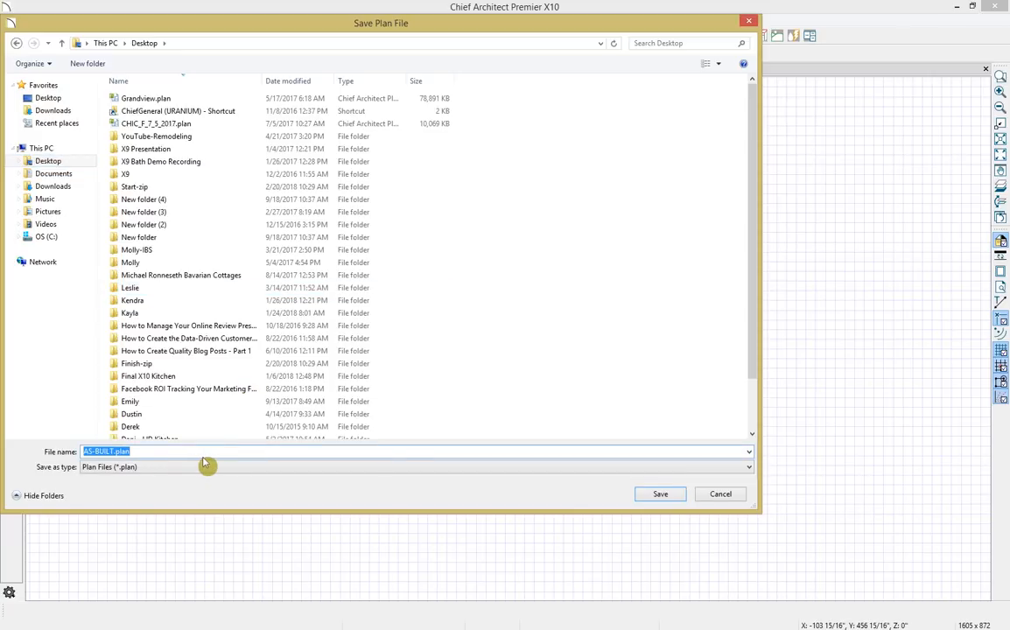
pyautogui.write('remod')
pyautogui.press('BackSpace')
pyautogui.press('BackSpace')
pyautogui.press('BackSpace')
pyautogui.press('BackSpace')
pyautogui.press('BackSpace')
pyautogui.write('Remodel')
pyautogui.click(663, 495)
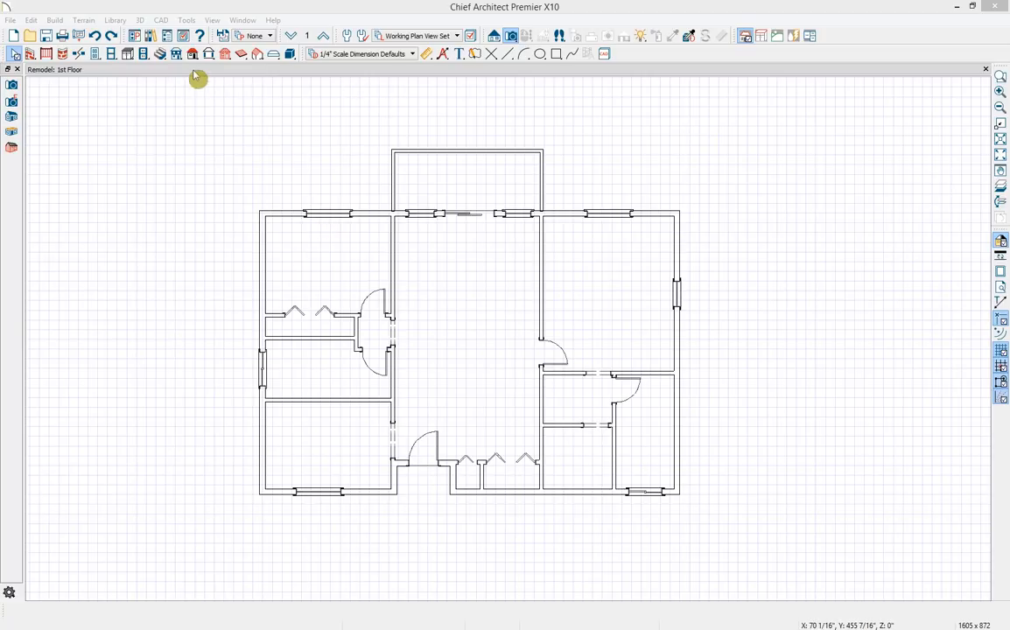
# Select all the windows in the floor plan and choose "WINDOWS, EXISTING" as their layer
pyautogui.click(112, 55)
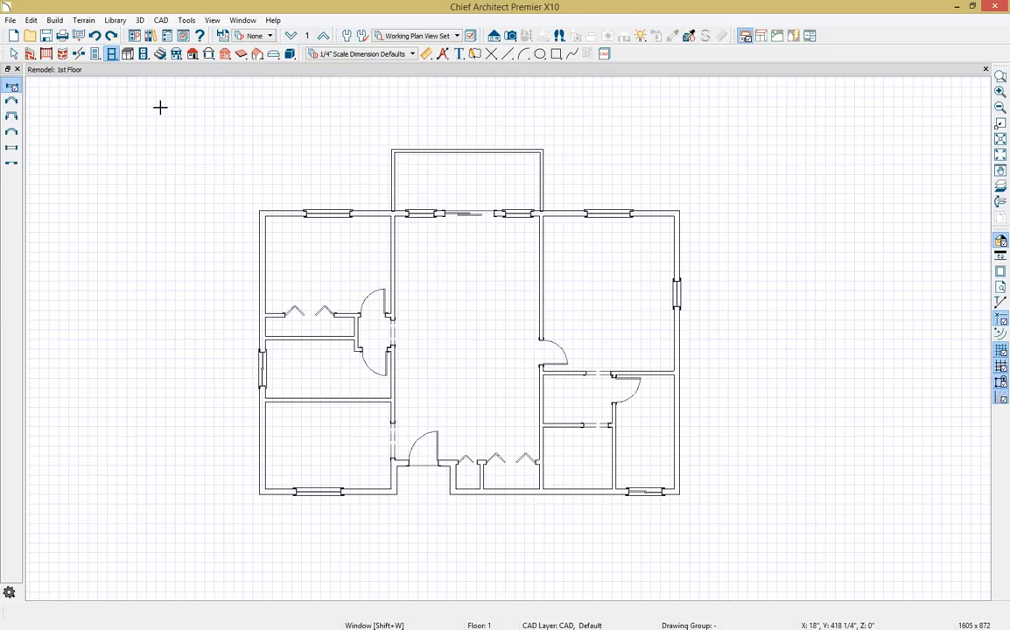
pyautogui.moveTo(161, 107); pyautogui.dragTo(810, 552)
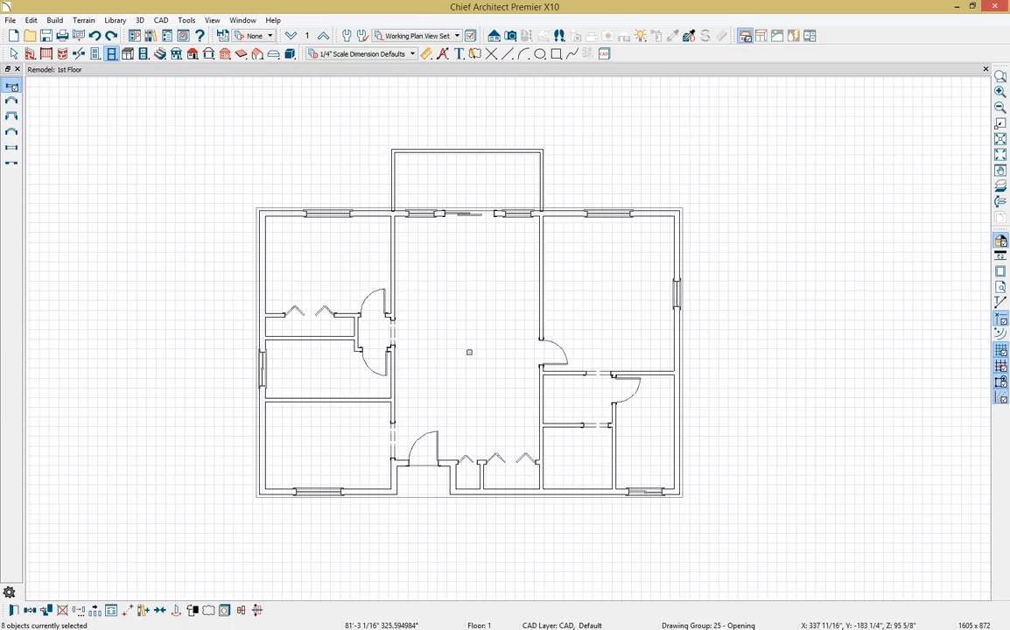
pyautogui.click(13, 611)
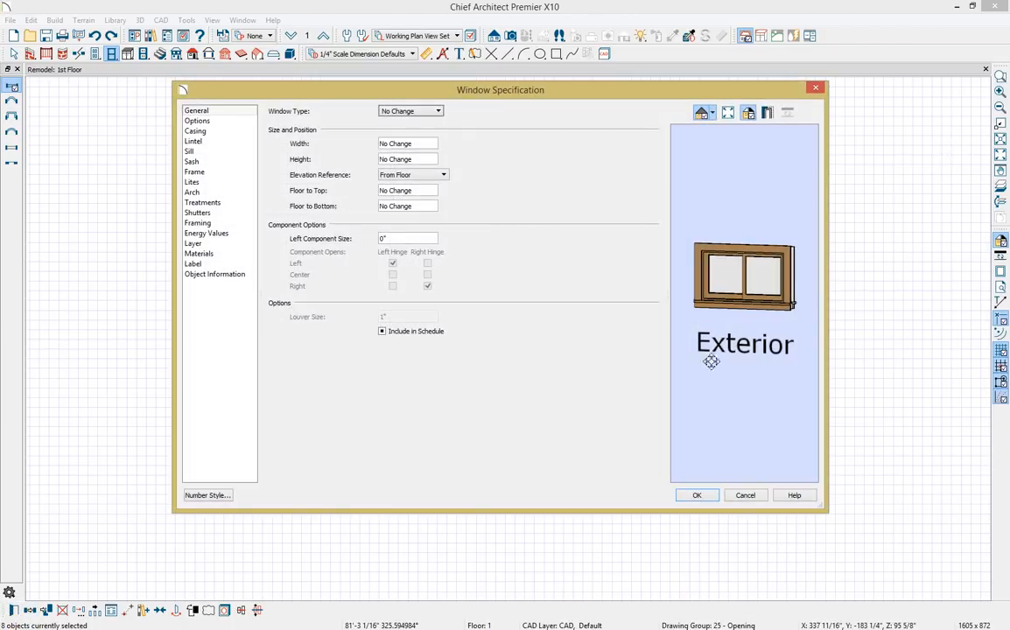
pyautogui.click(194, 245)
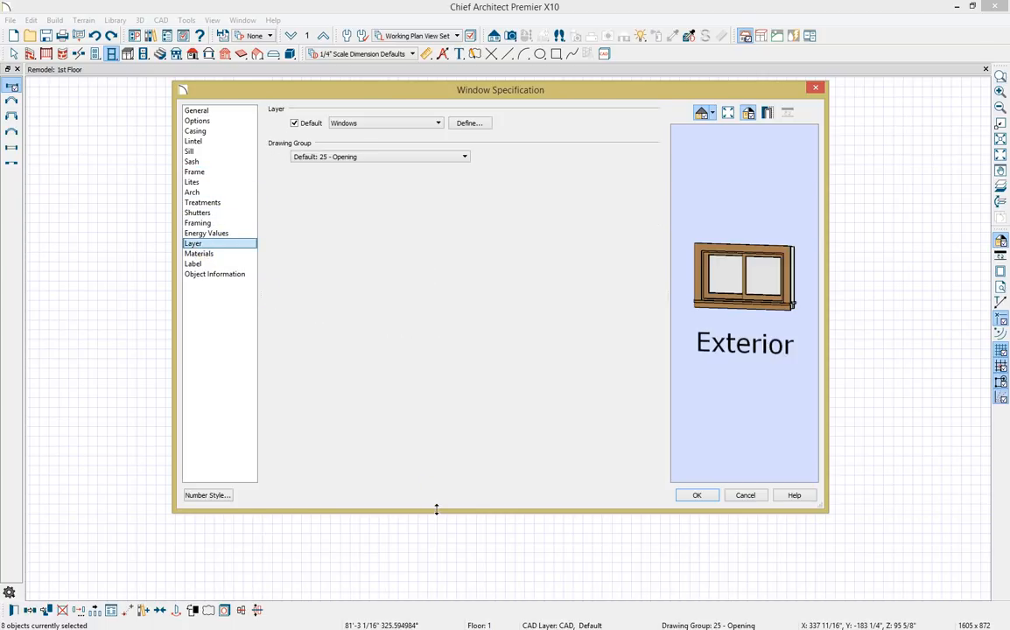
pyautogui.click(383, 122)
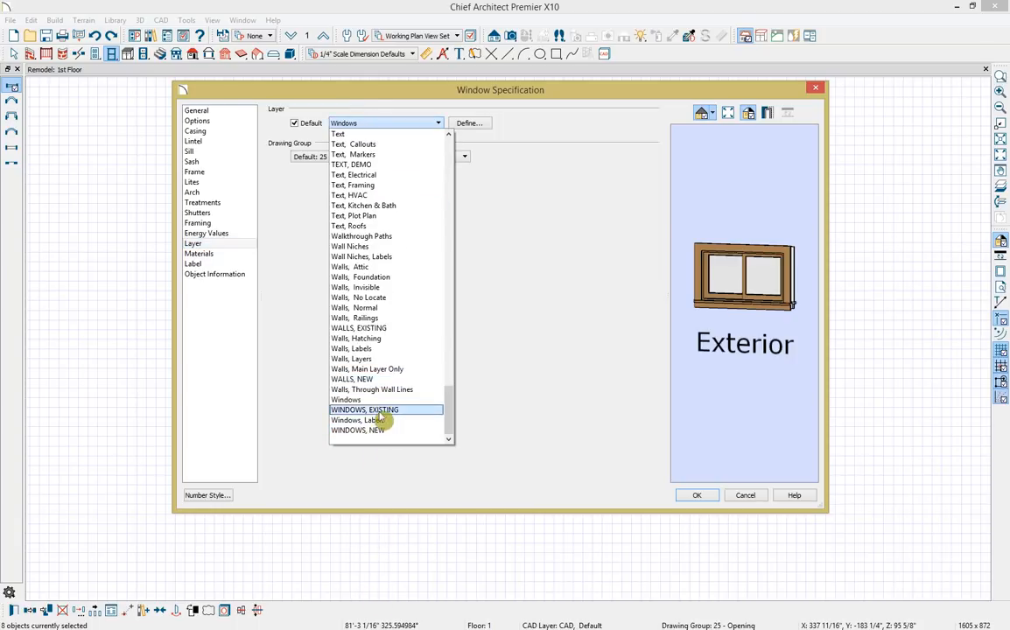
pyautogui.click(384, 411)
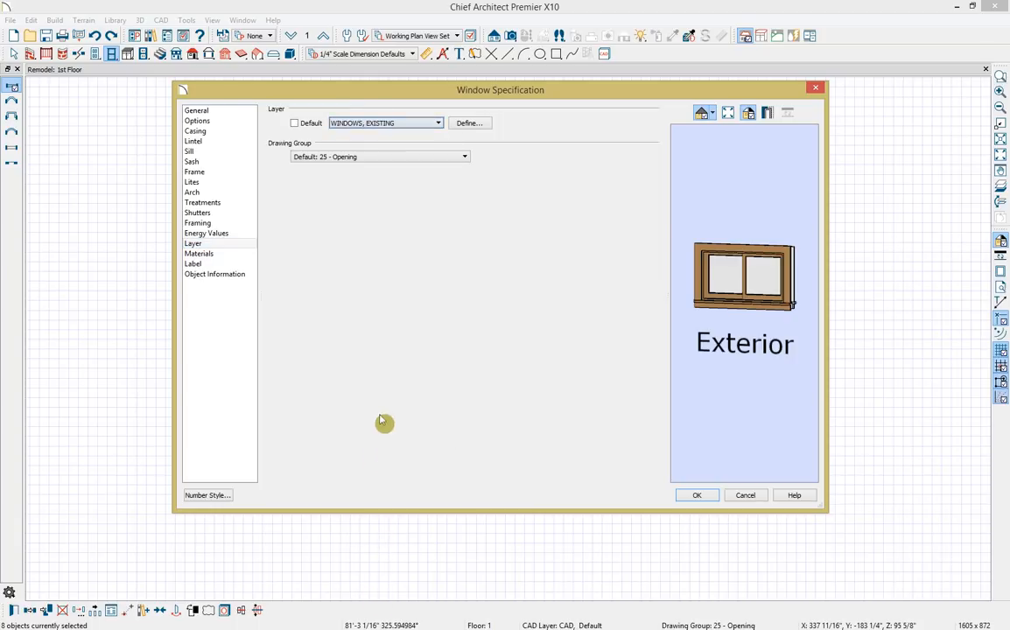
pyautogui.click(407, 129)
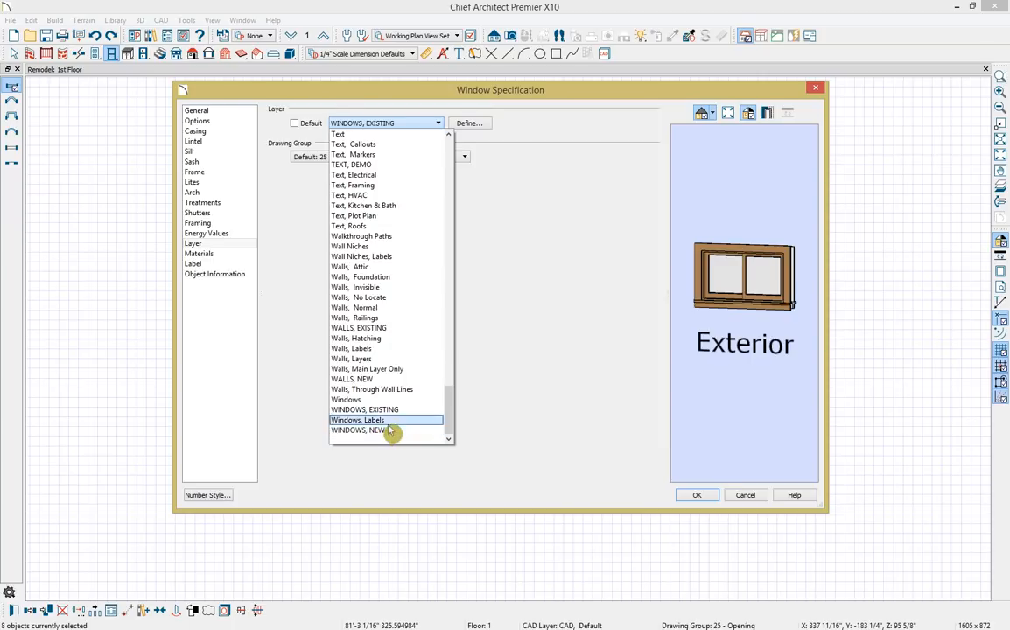
pyautogui.click(394, 409)
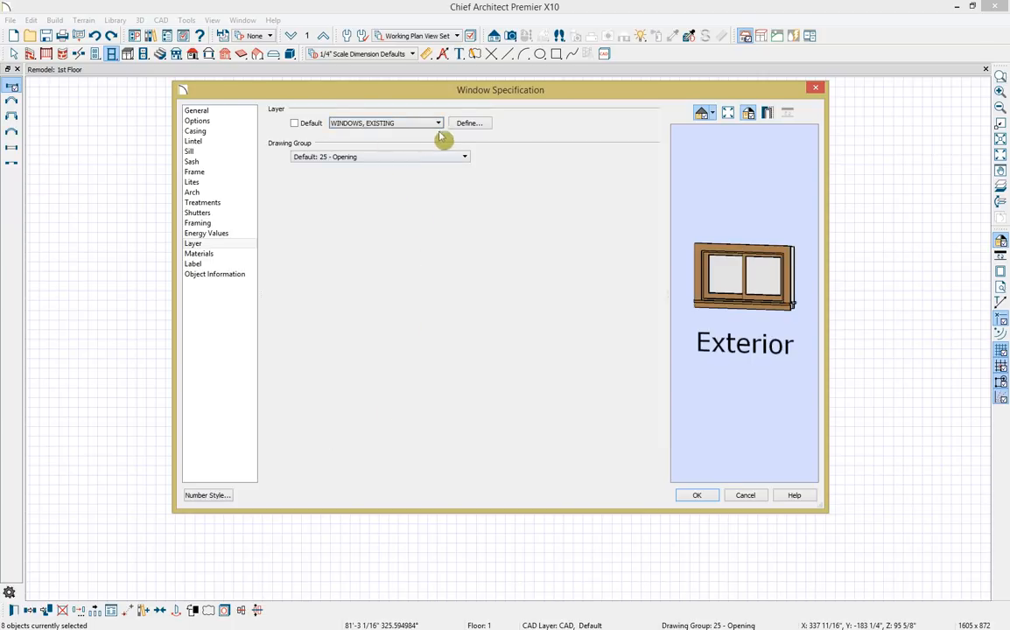
# Keep the "WINDOWS, EXISTING" layer excluded from the materials list and apply the window specification
pyautogui.click(466, 125)
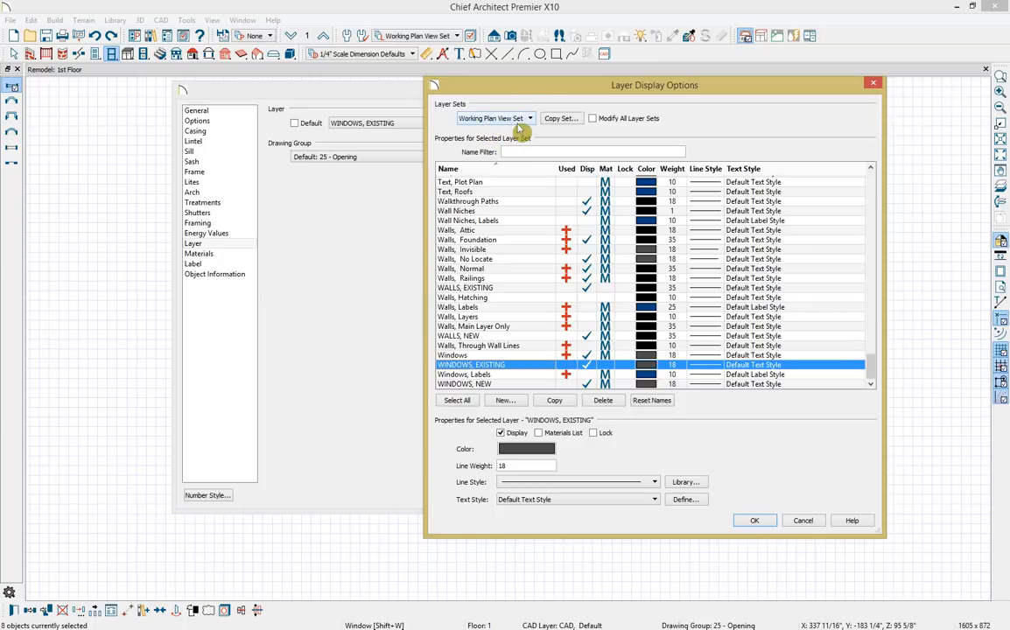
pyautogui.click(605, 365)
pyautogui.click(605, 365)
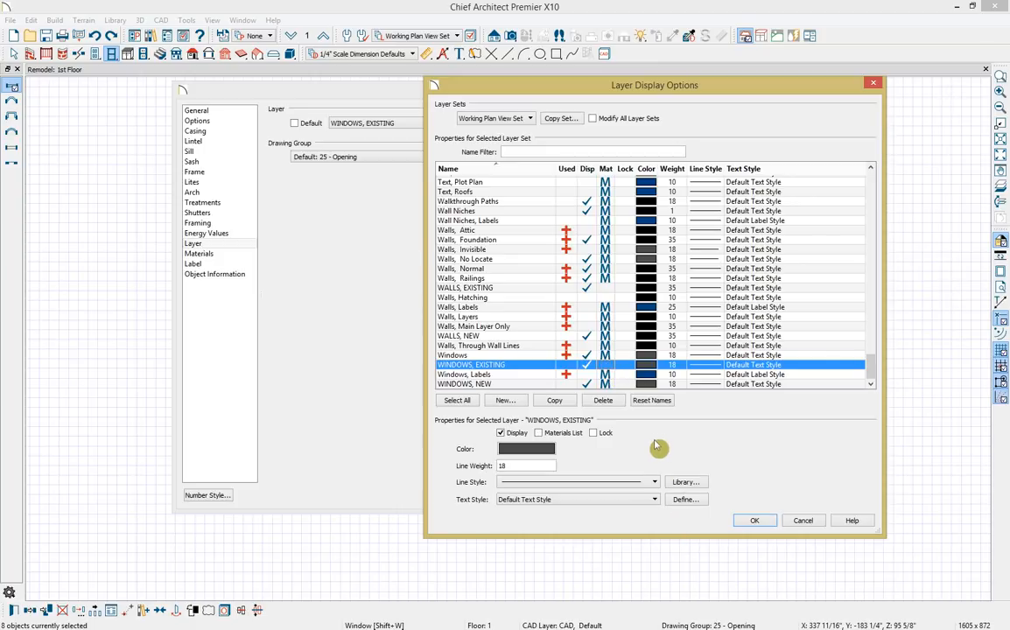
pyautogui.click(754, 521)
pyautogui.click(698, 496)
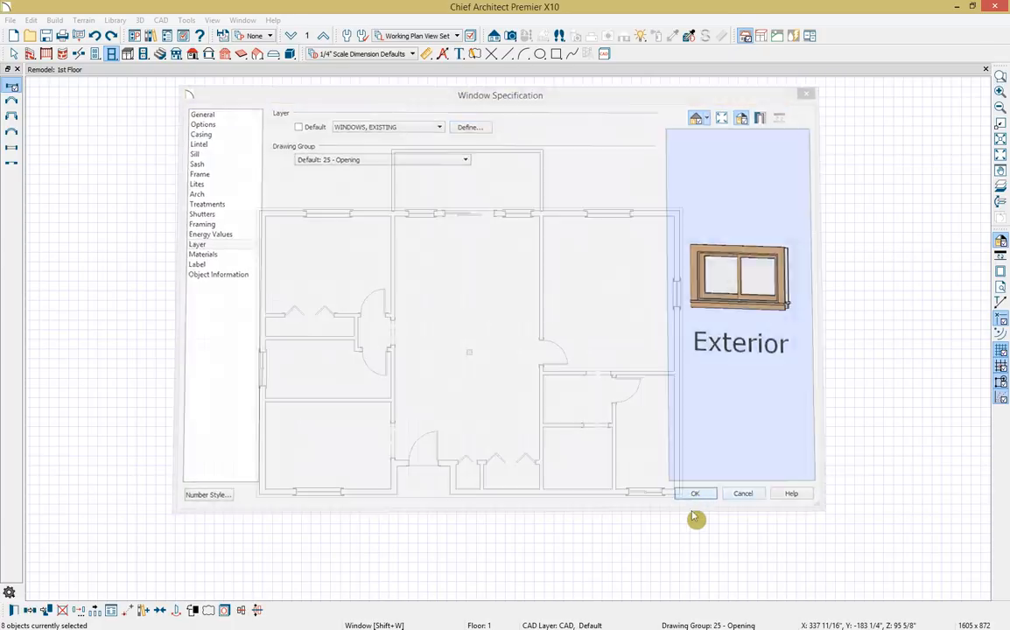
pyautogui.click(698, 522)
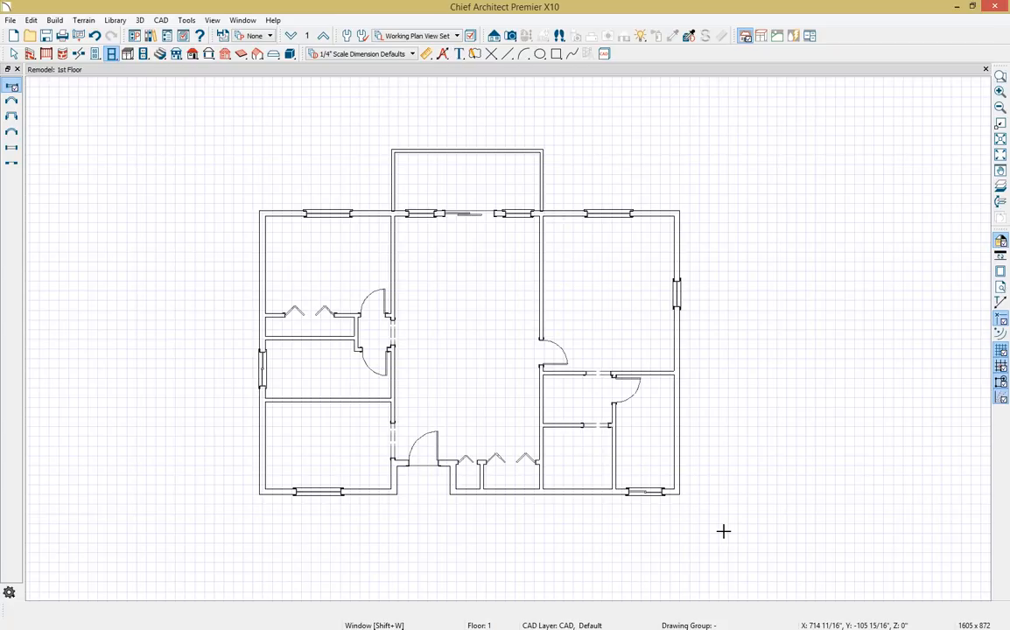
# Browse the plan's Default Settings list to see the object categories, and close it
pyautogui.hotkey('shift', 'q')
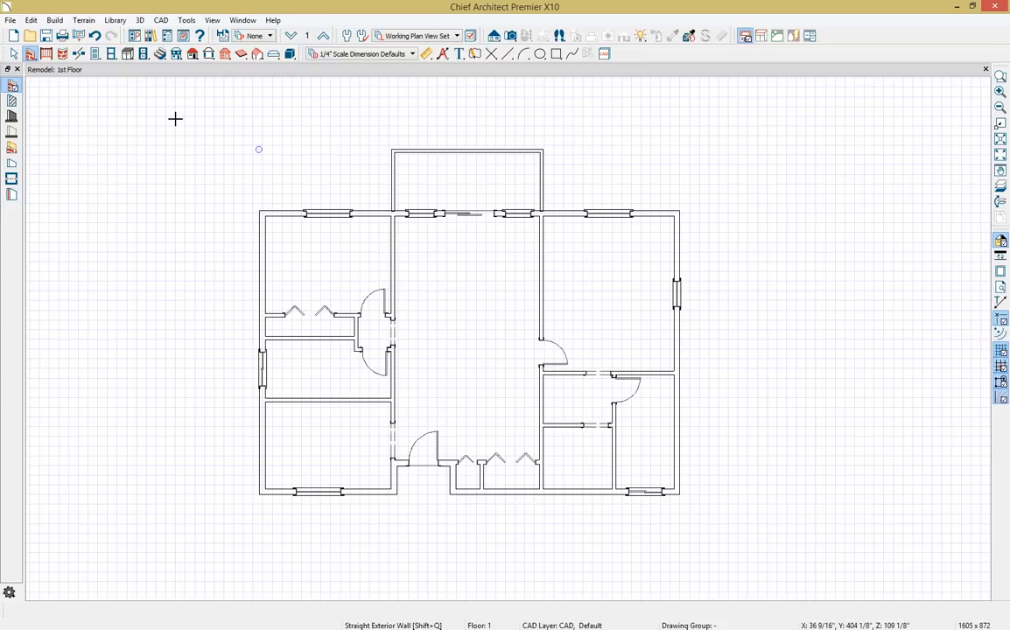
pyautogui.click(30, 19)
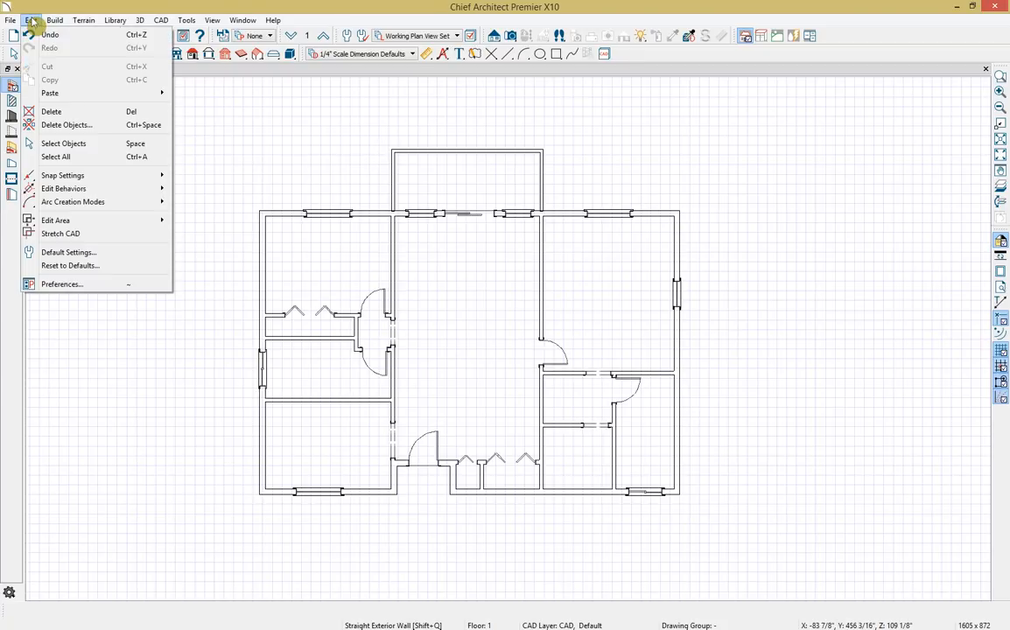
pyautogui.click(66, 252)
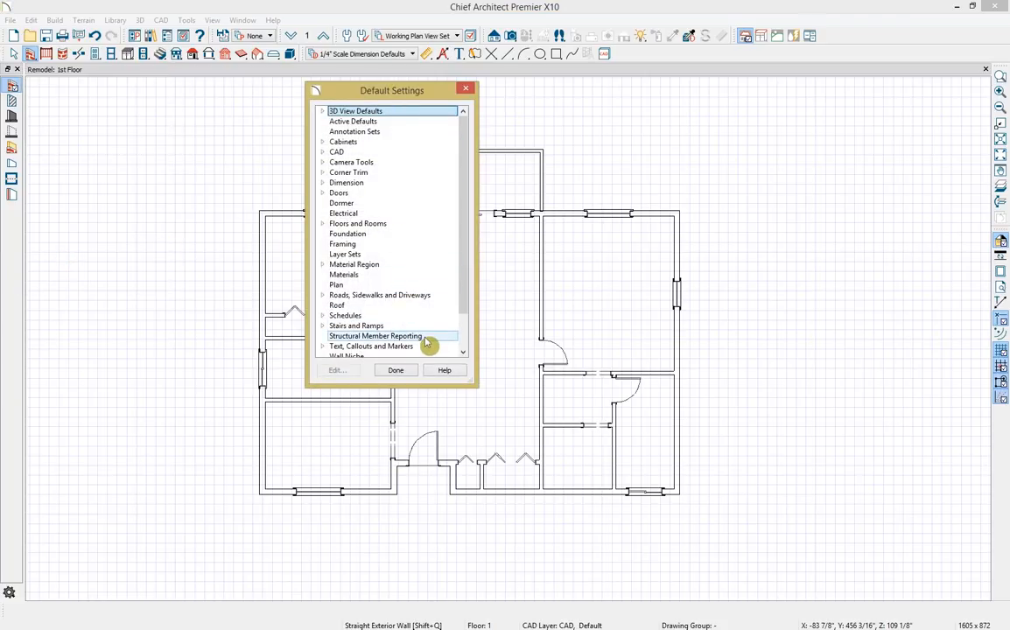
pyautogui.click(398, 371)
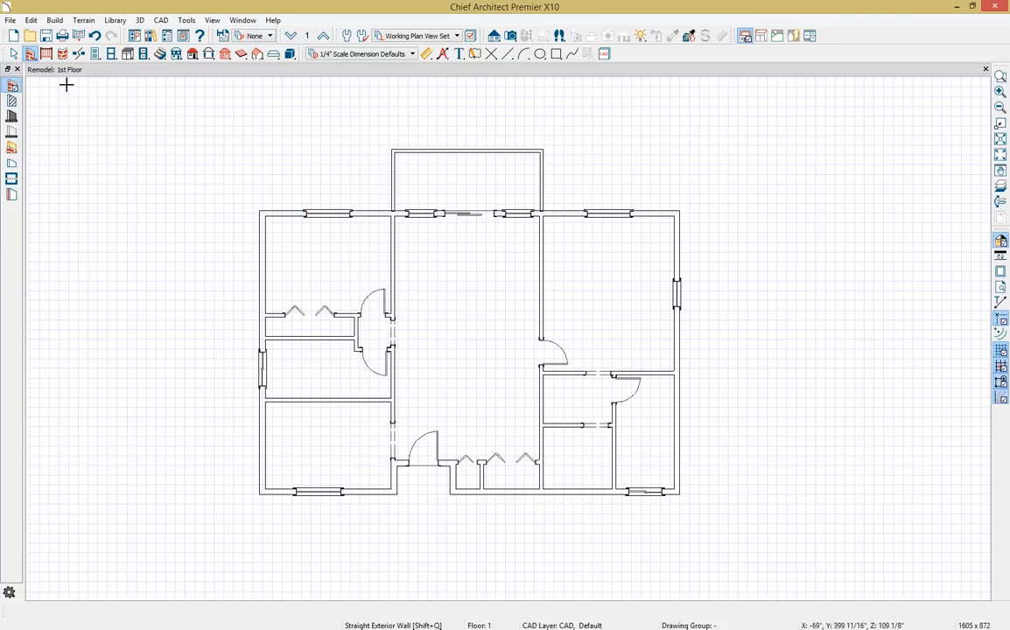
# Set the default layer for new windows to "WINDOWS, NEW" and apply the window defaults
pyautogui.click(111, 53)
pyautogui.doubleClick(111, 54)
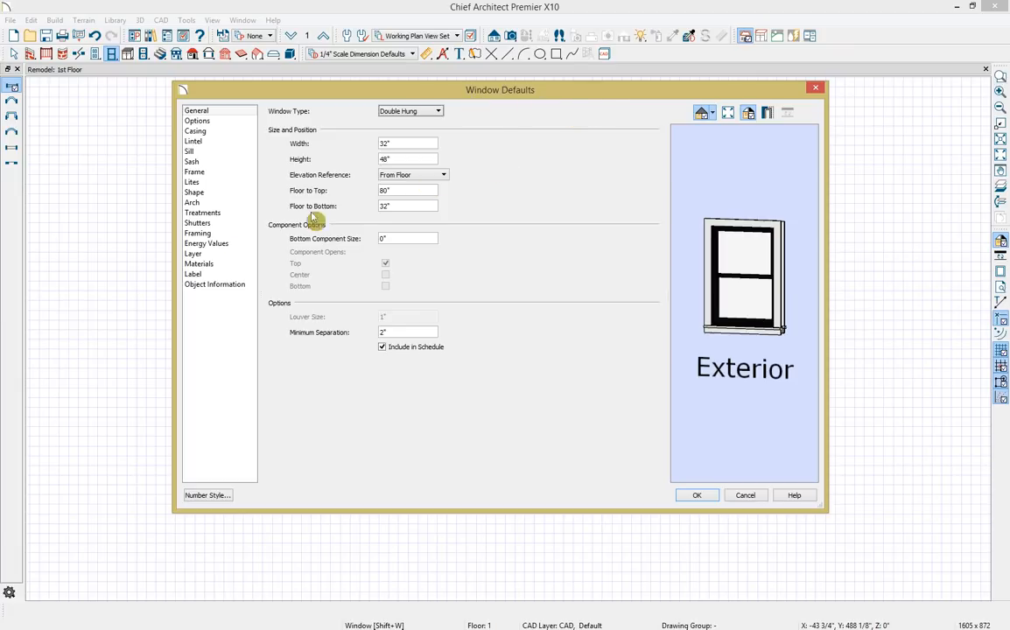
pyautogui.click(203, 275)
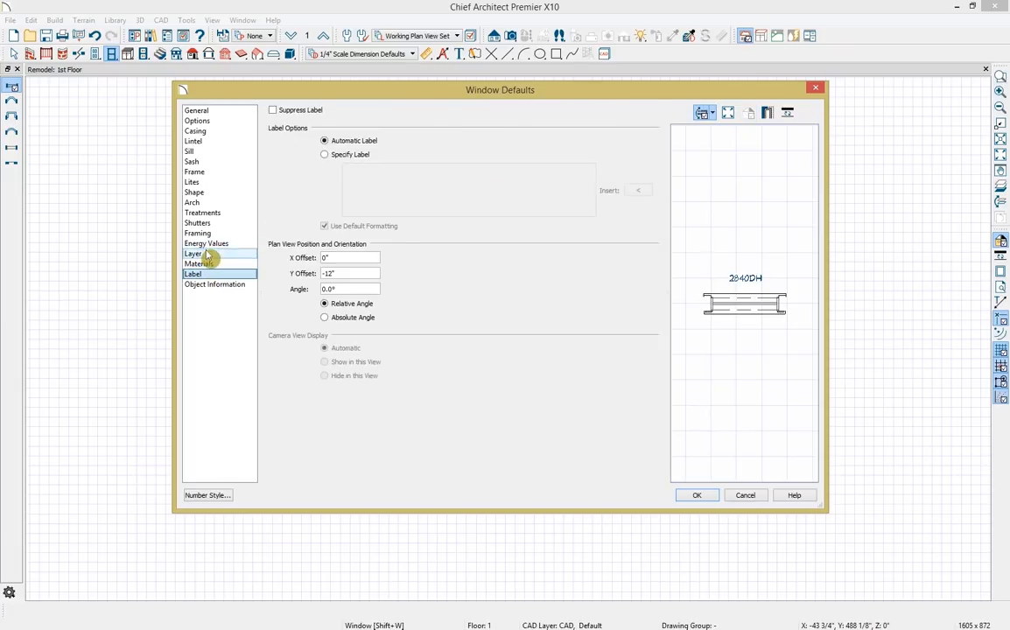
pyautogui.click(196, 254)
pyautogui.click(419, 126)
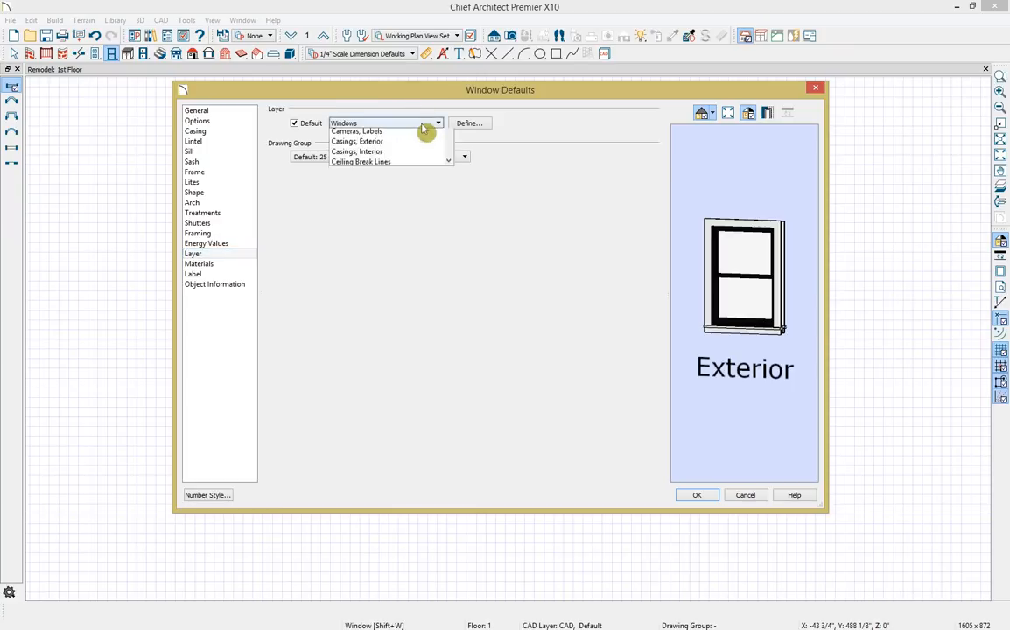
pyautogui.scroll(-1, 398, 379)
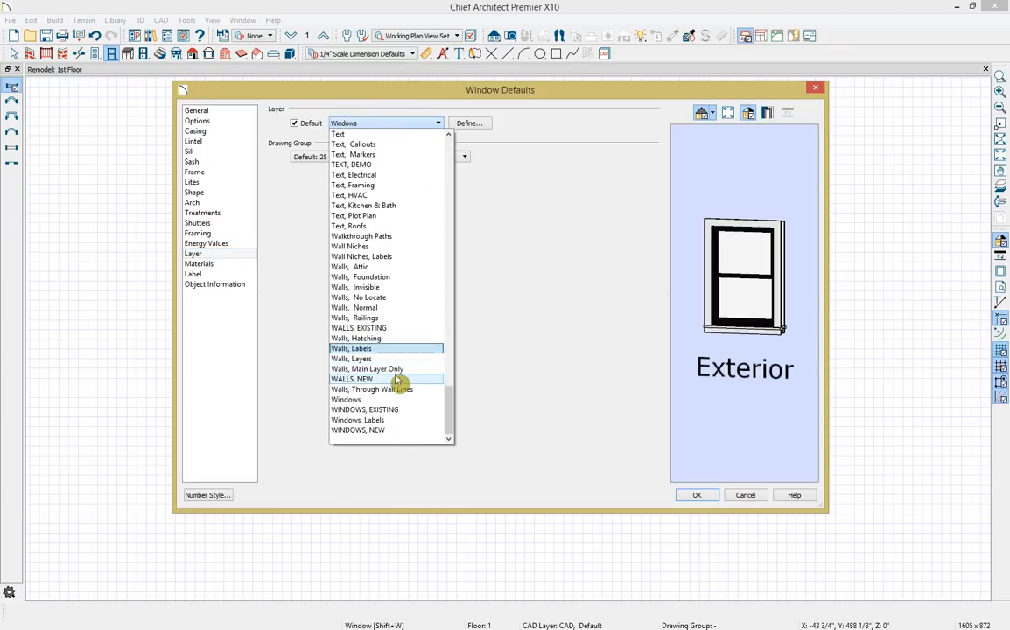
pyautogui.click(389, 431)
pyautogui.click(700, 496)
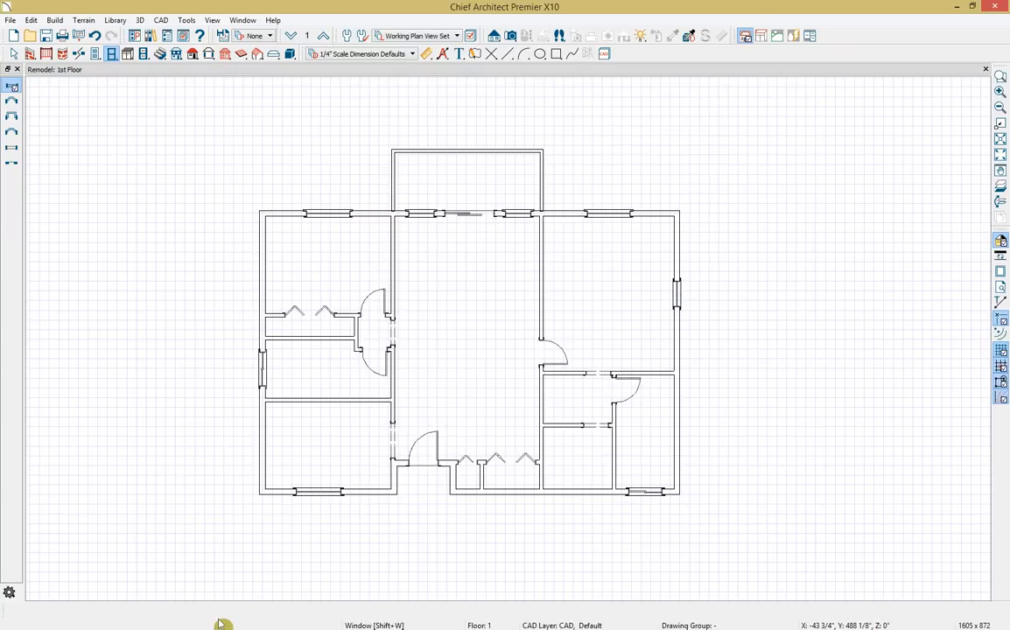
# Assign the interior door defaults to the "DOORS, NEW" layer and close the door default settings
pyautogui.doubleClick(97, 54)
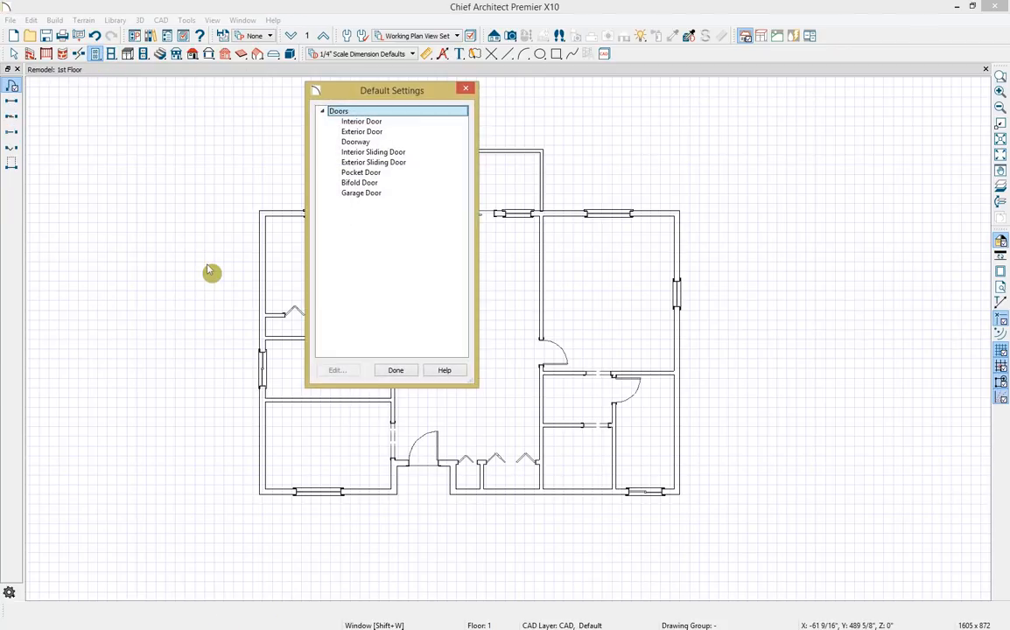
pyautogui.click(374, 122)
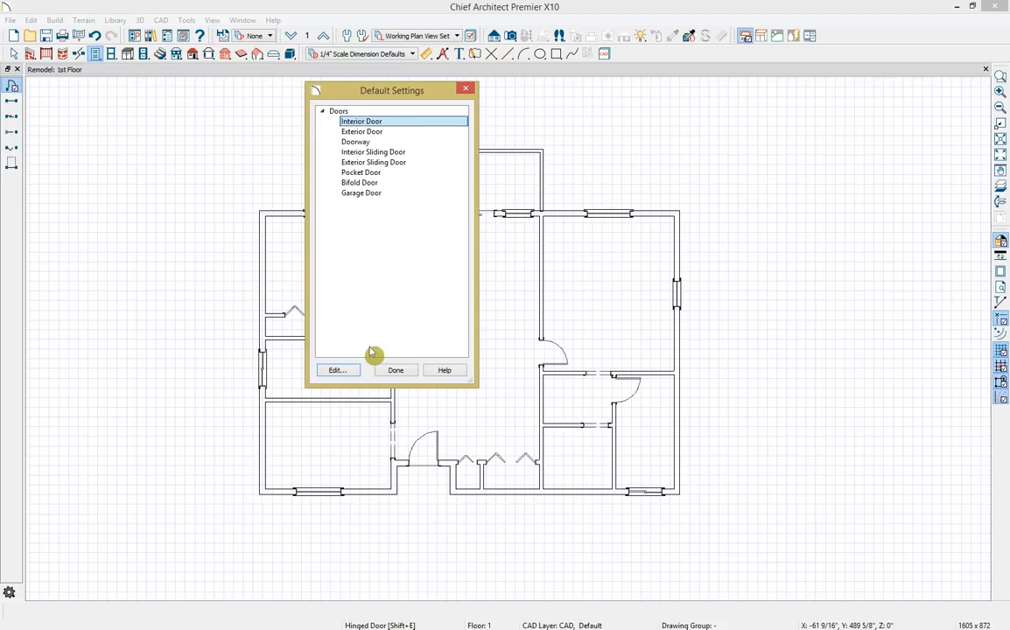
pyautogui.click(350, 370)
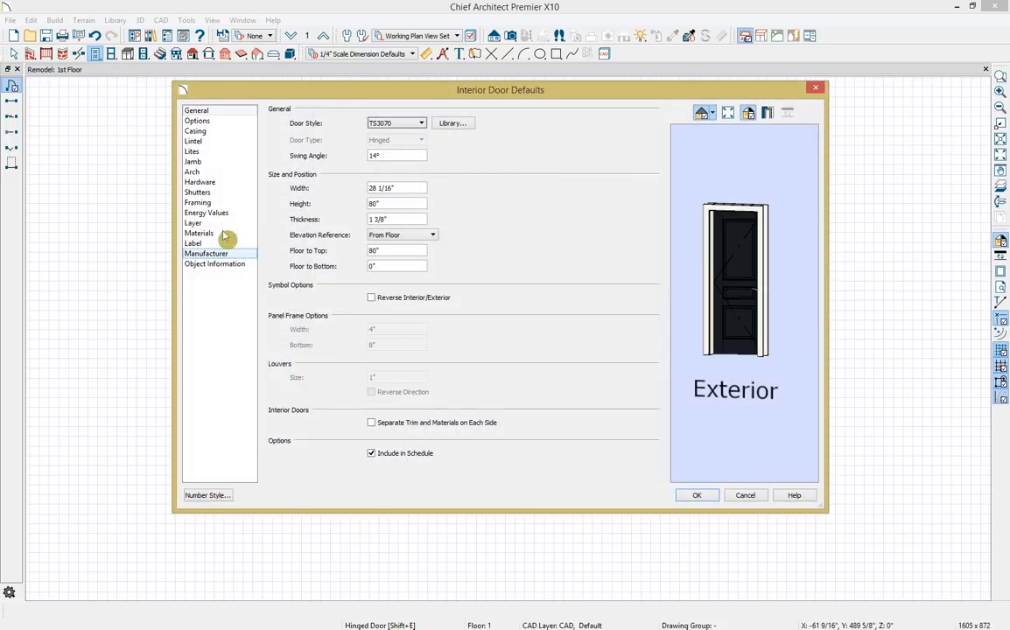
pyautogui.click(194, 223)
pyautogui.click(393, 123)
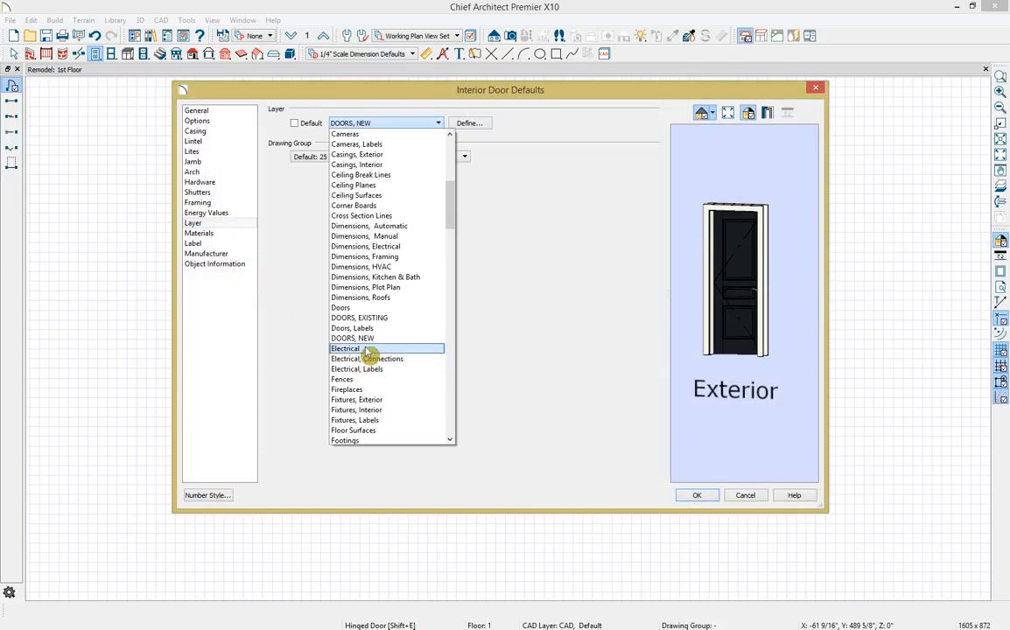
pyautogui.click(366, 339)
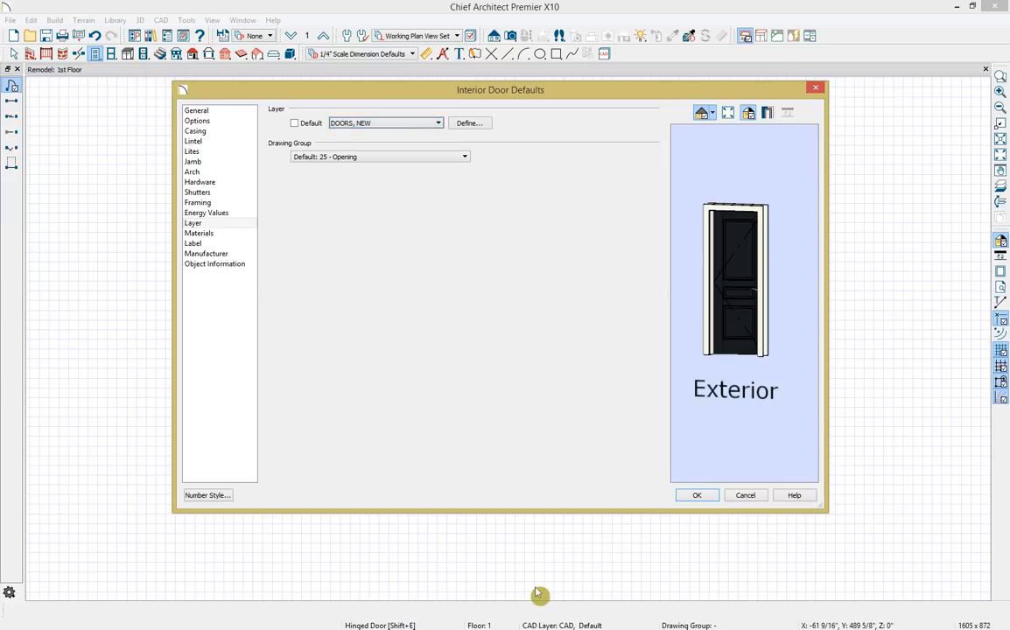
pyautogui.click(698, 496)
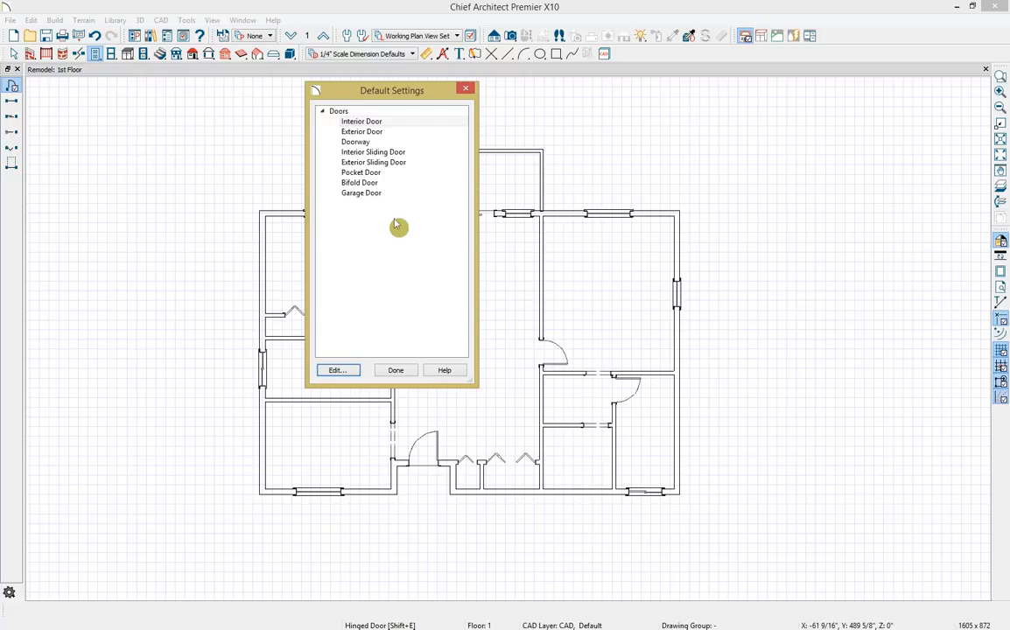
pyautogui.click(403, 372)
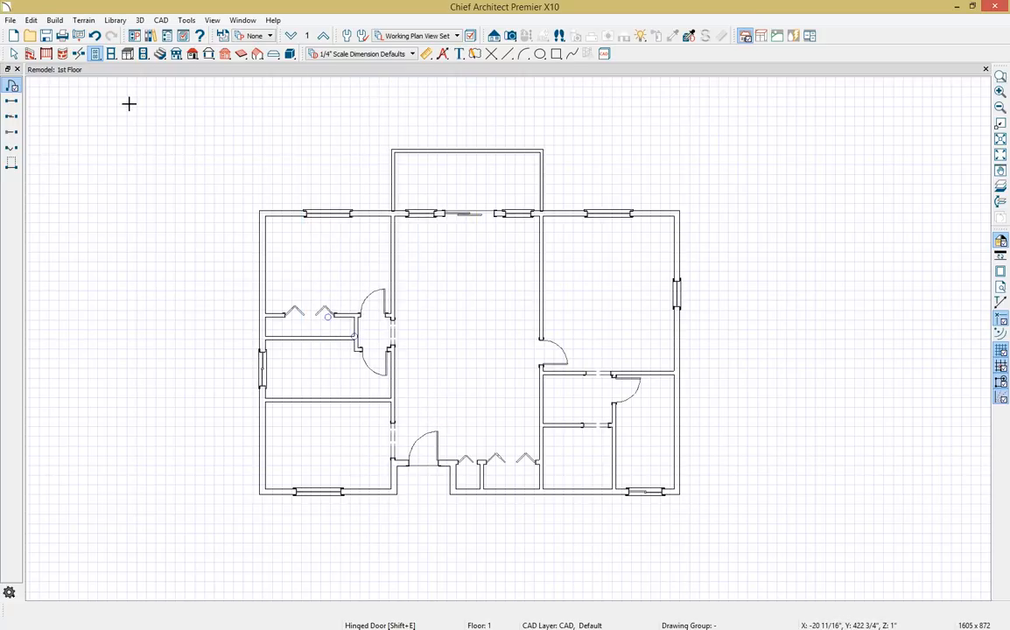
# Choose "Siding-6 - NEW" as the wall type in the exterior wall defaults through the wall type definitions
pyautogui.doubleClick(30, 54)
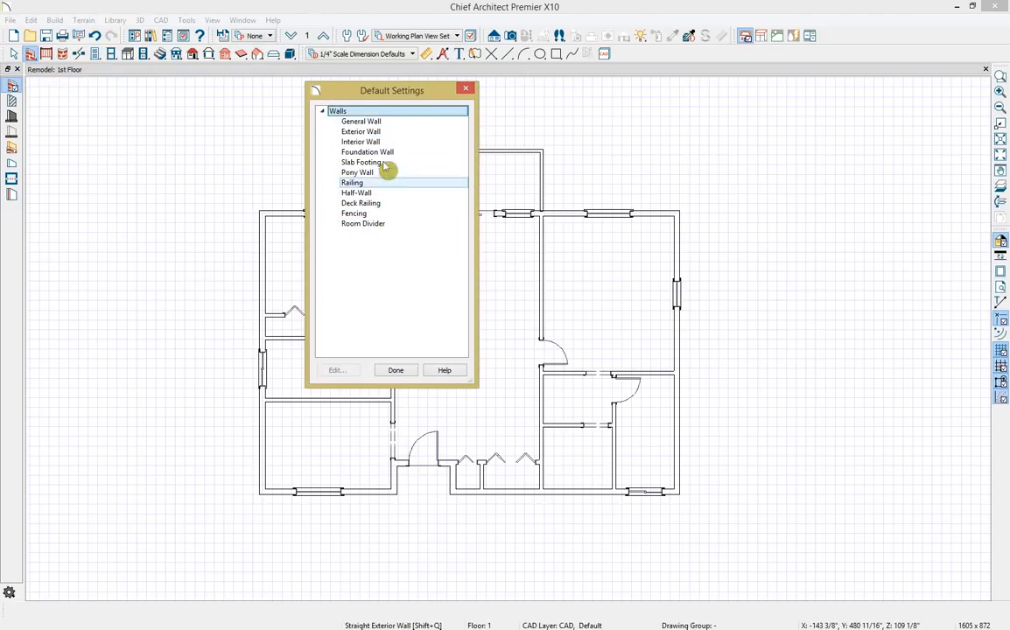
pyautogui.click(400, 132)
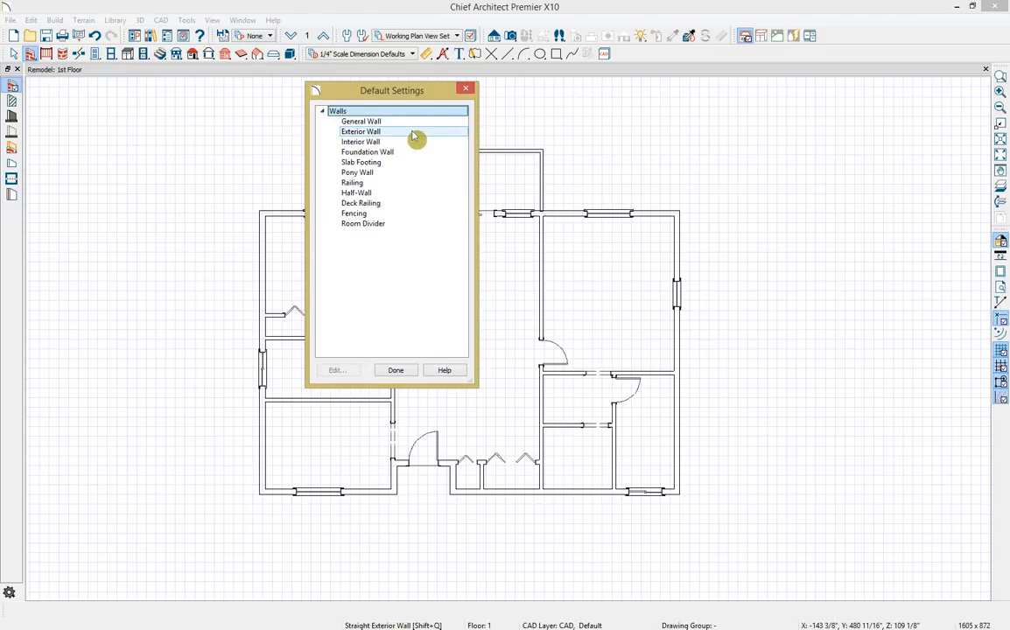
pyautogui.click(338, 371)
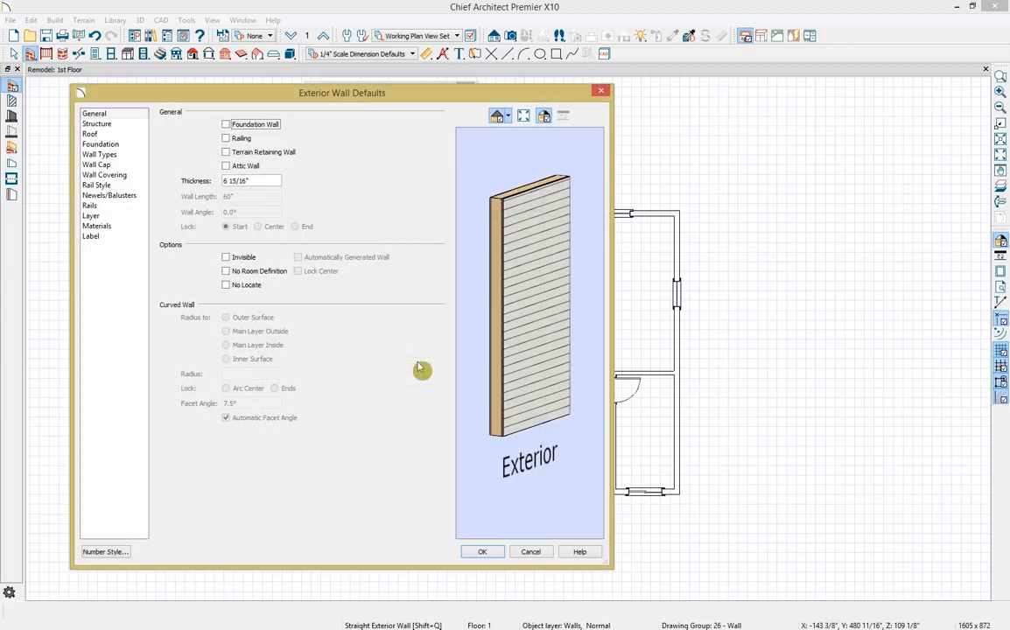
pyautogui.click(101, 155)
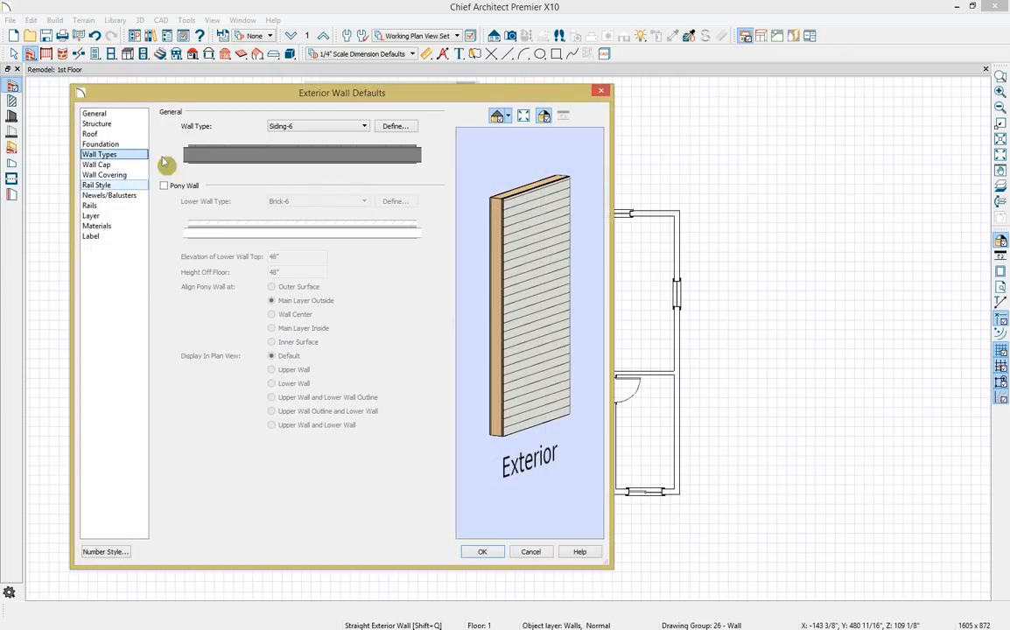
pyautogui.click(300, 133)
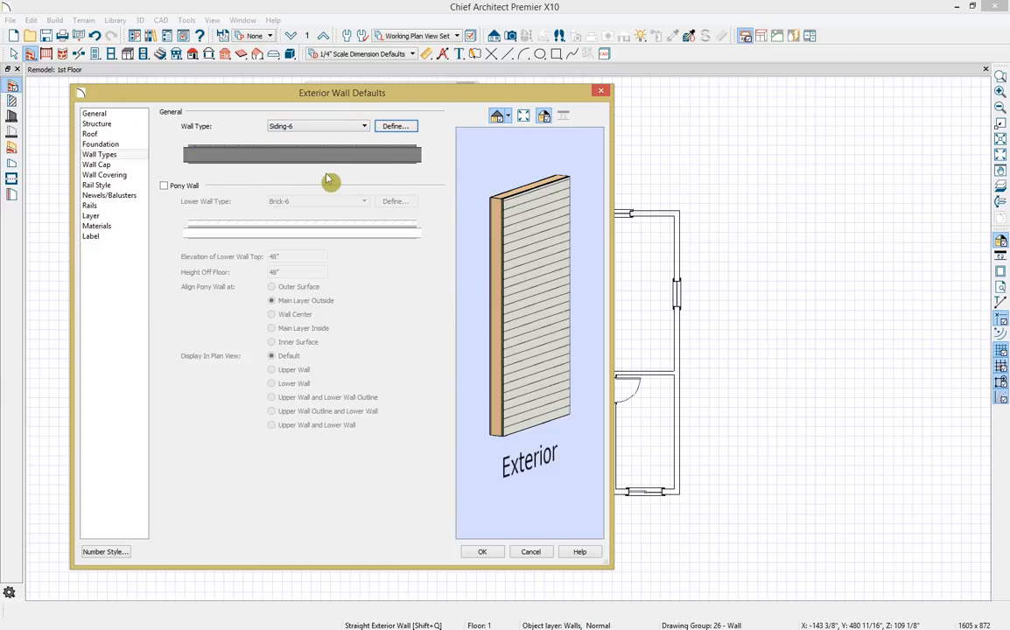
pyautogui.click(394, 127)
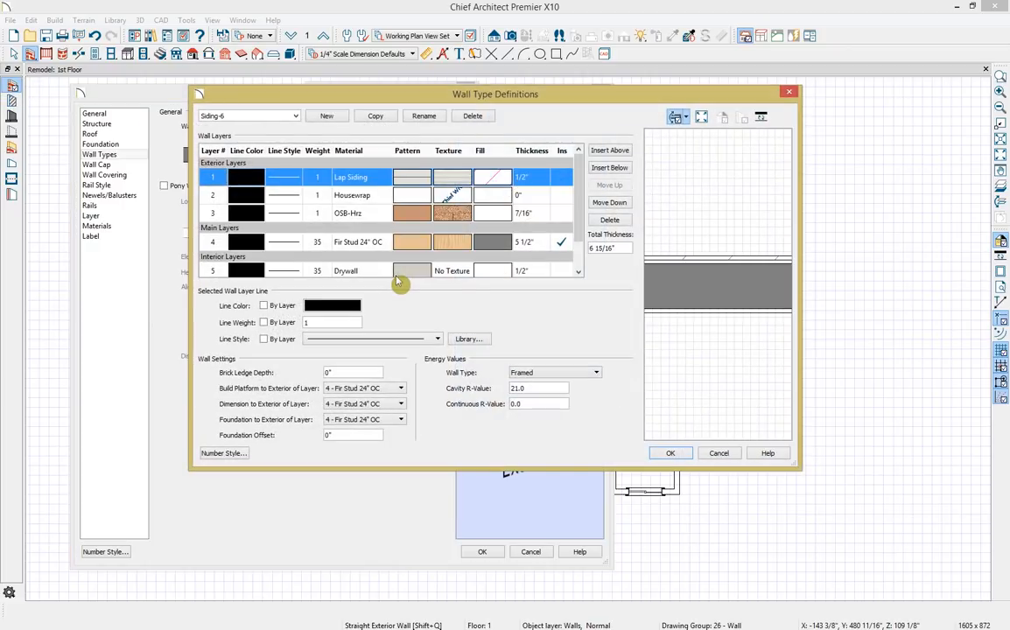
pyautogui.click(295, 116)
pyautogui.scroll(-1, 262, 314)
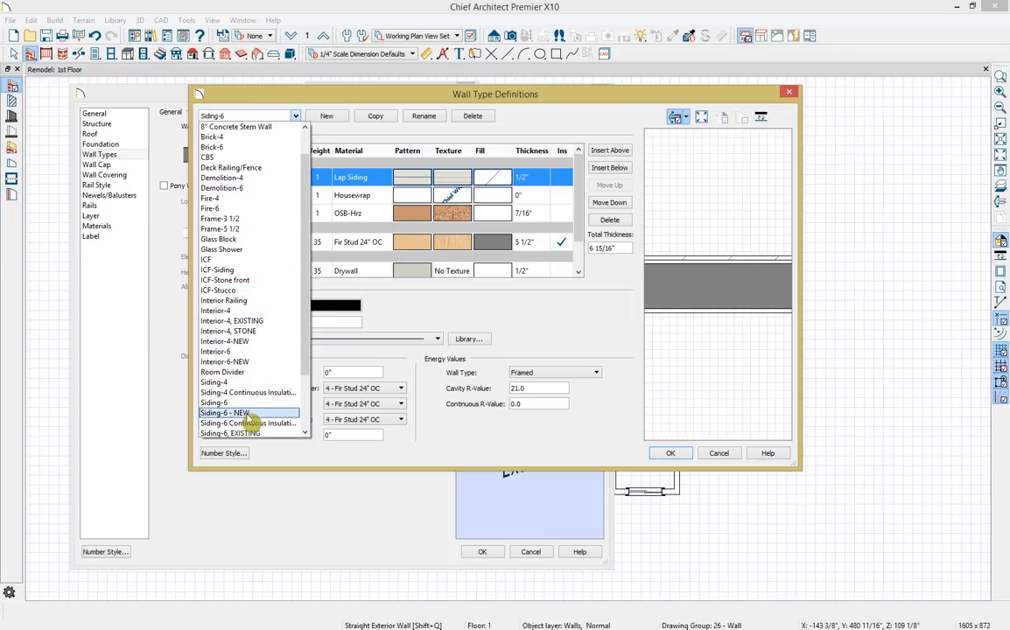
pyautogui.click(247, 414)
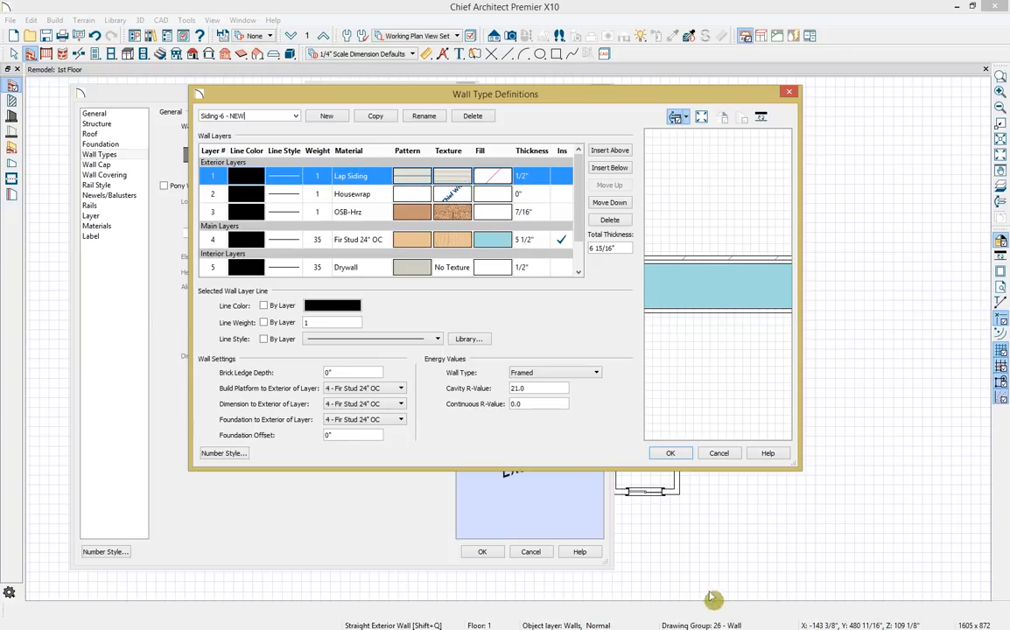
pyautogui.click(670, 454)
# Set the exterior wall default layer to "WALLS, NEW" and apply the exterior wall defaults
pyautogui.click(114, 216)
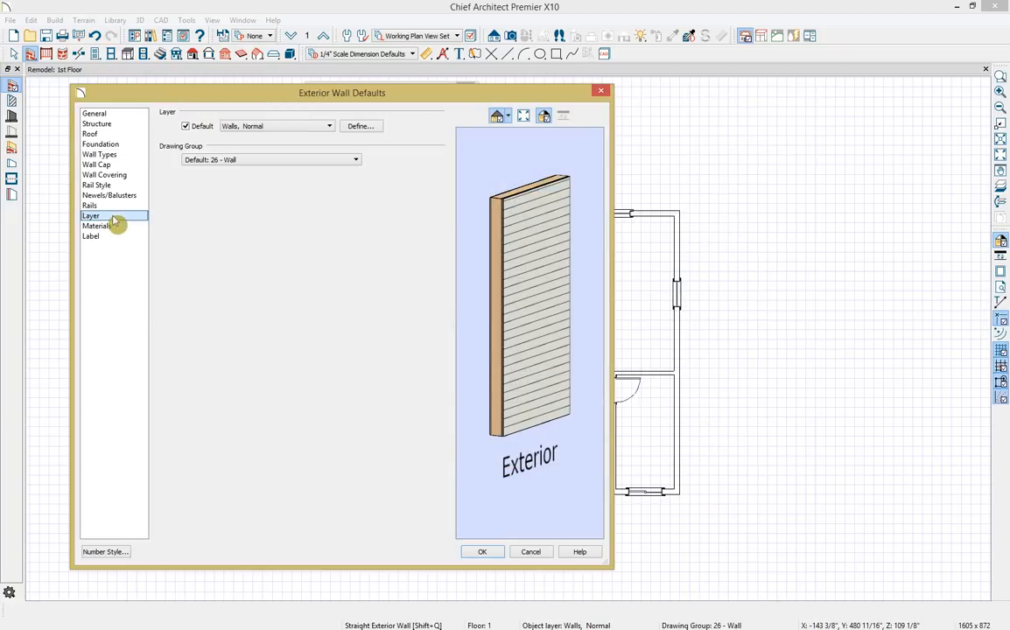
pyautogui.click(307, 126)
pyautogui.scroll(-15, 297, 262)
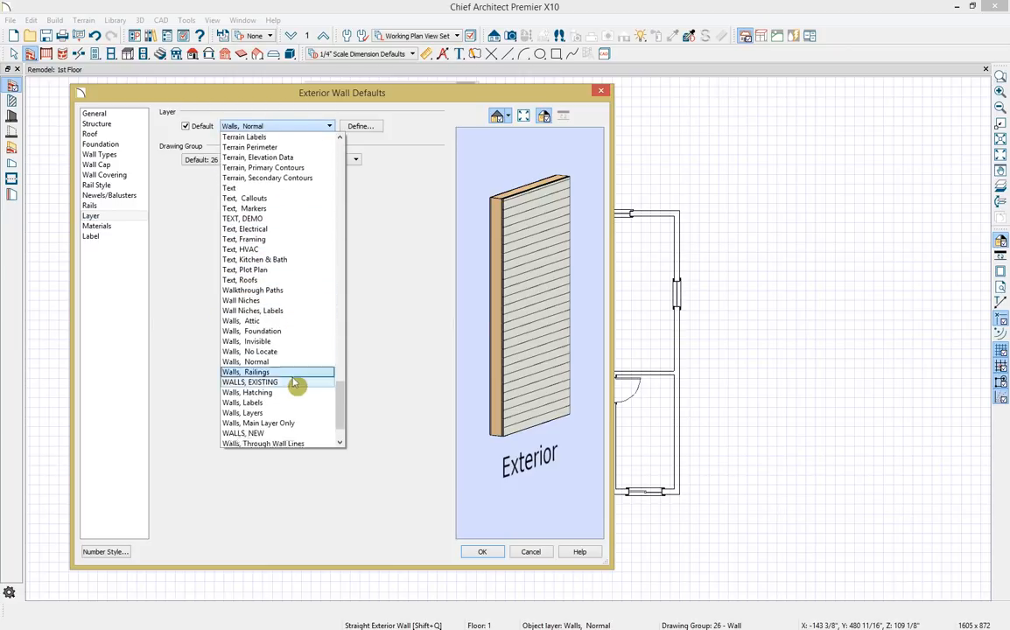
pyautogui.click(263, 392)
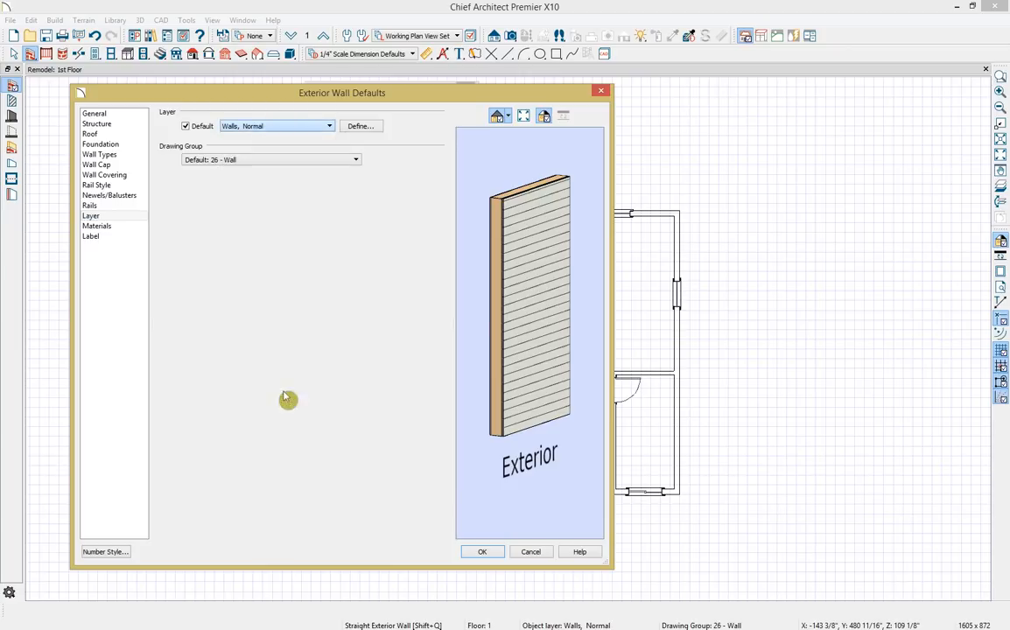
pyautogui.click(483, 551)
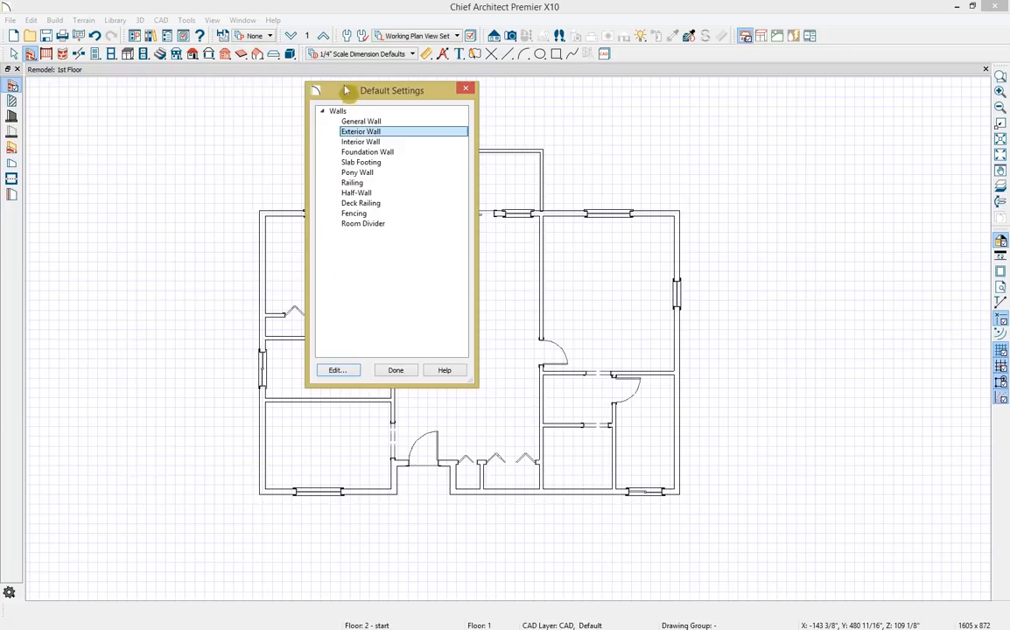
# Check the interior wall default's wall type, set its layer to "WALLS, NEW", and close the wall default settings
pyautogui.click(370, 143)
pyautogui.doubleClick(370, 143)
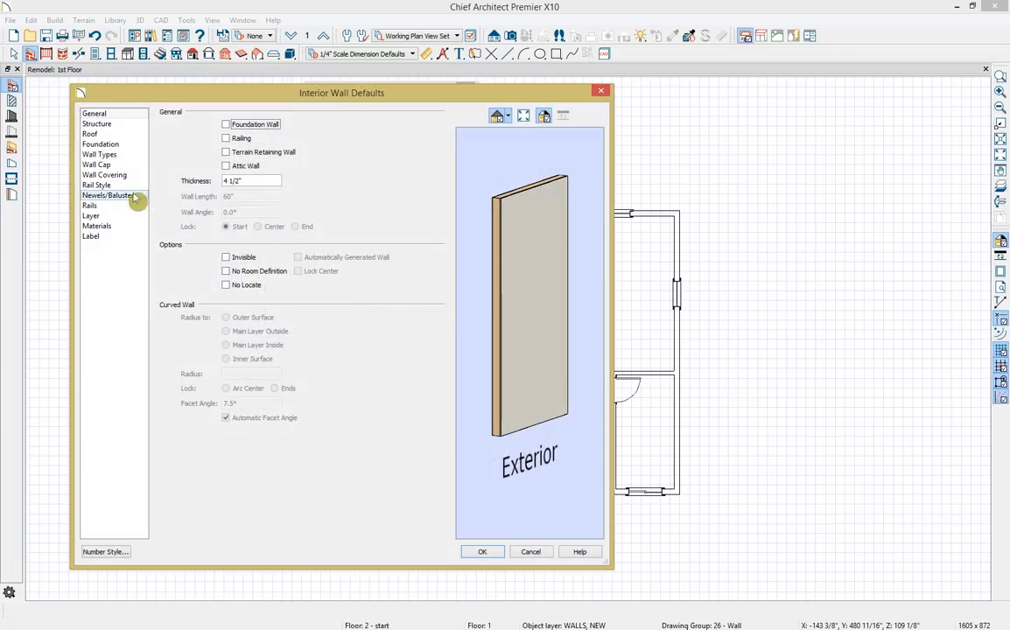
pyautogui.click(102, 154)
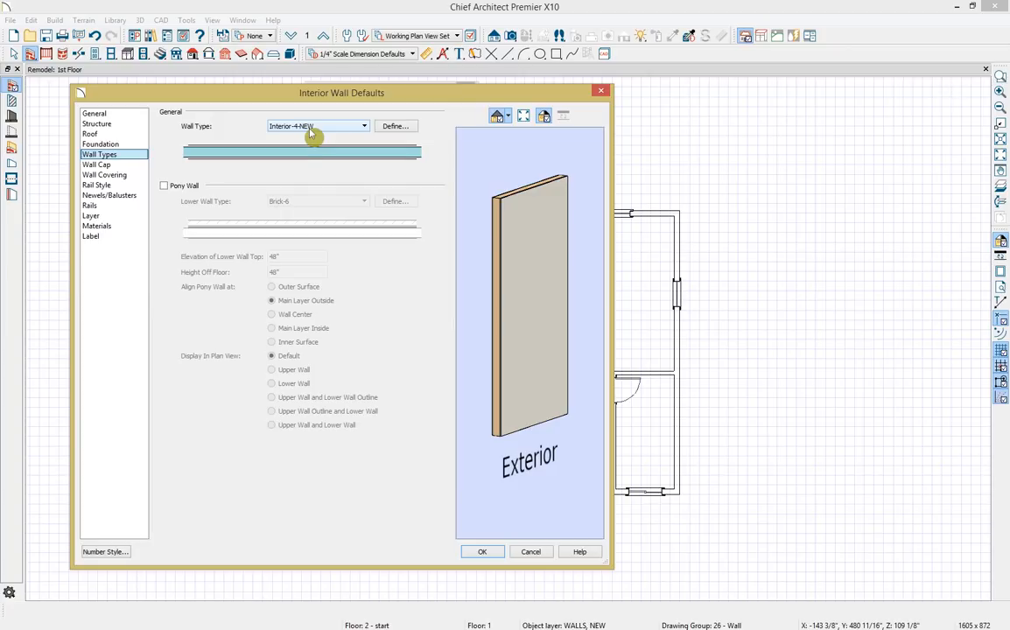
pyautogui.click(90, 216)
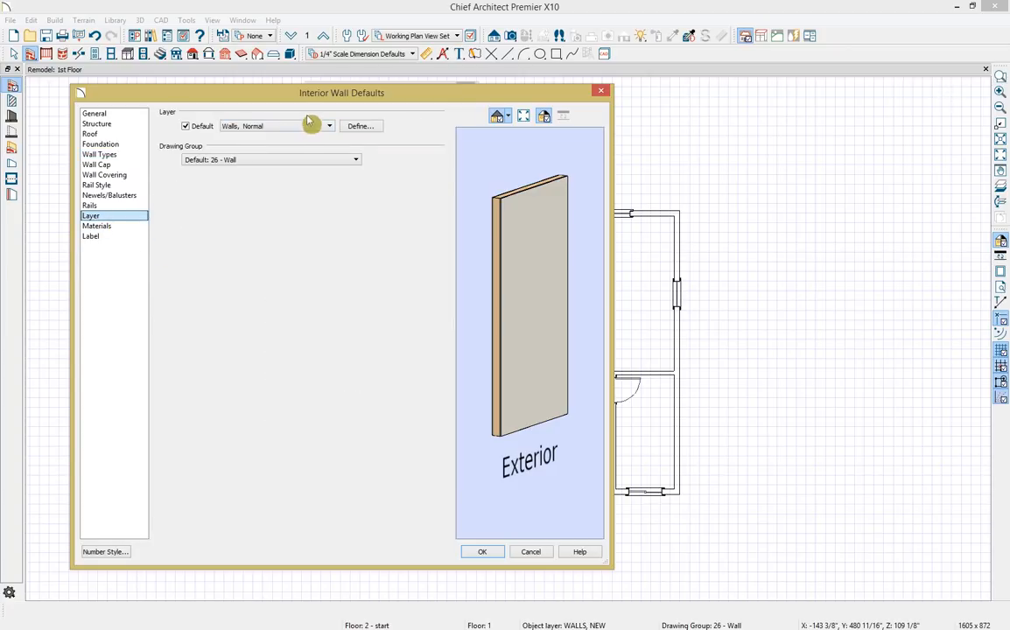
pyautogui.click(293, 126)
pyautogui.scroll(-20, 299, 154)
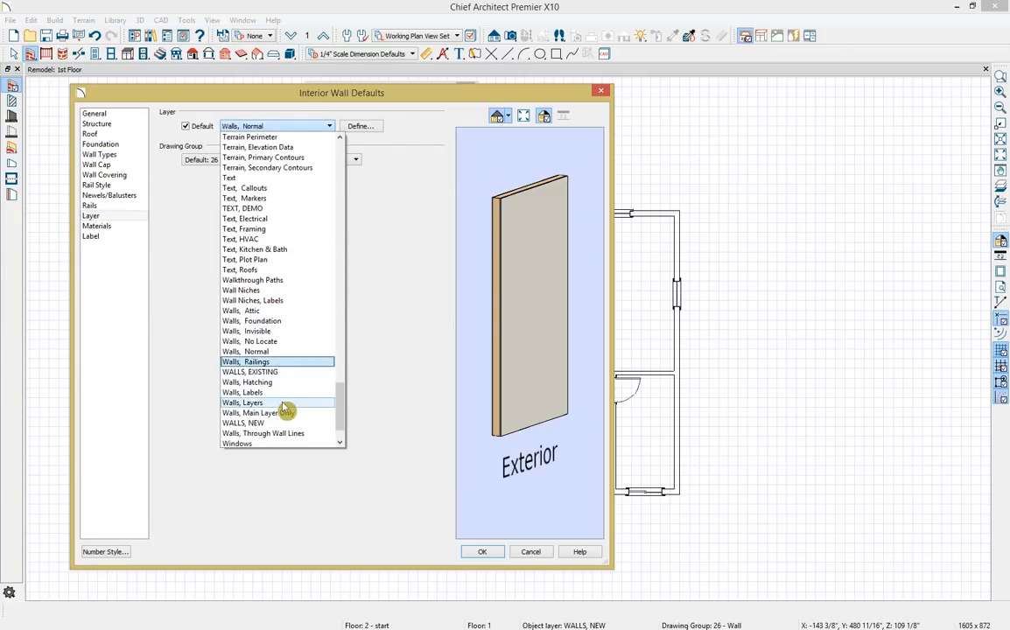
pyautogui.click(289, 423)
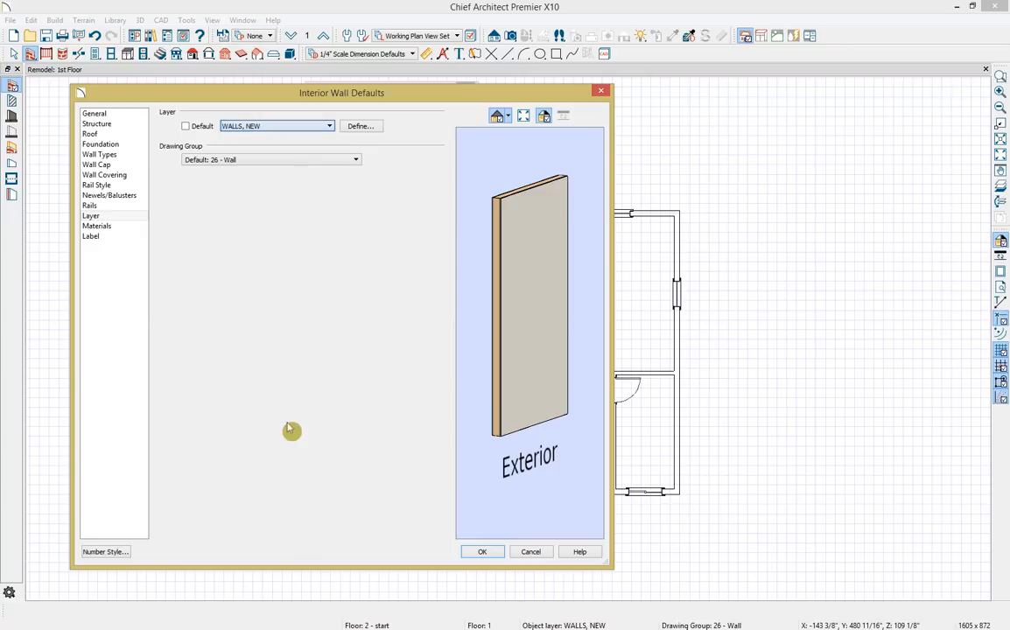
pyautogui.click(488, 552)
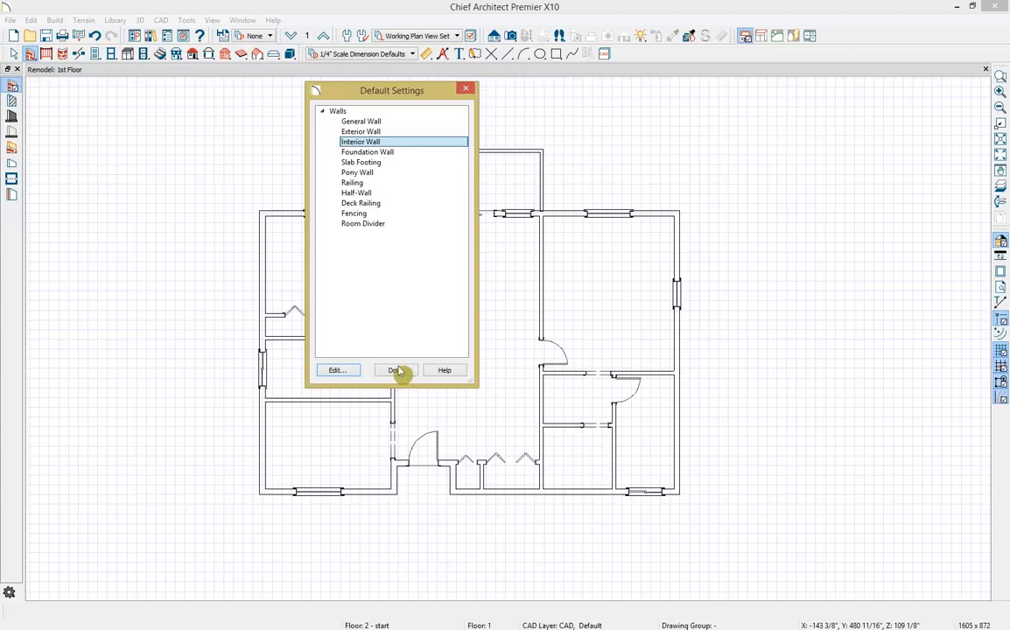
pyautogui.click(399, 370)
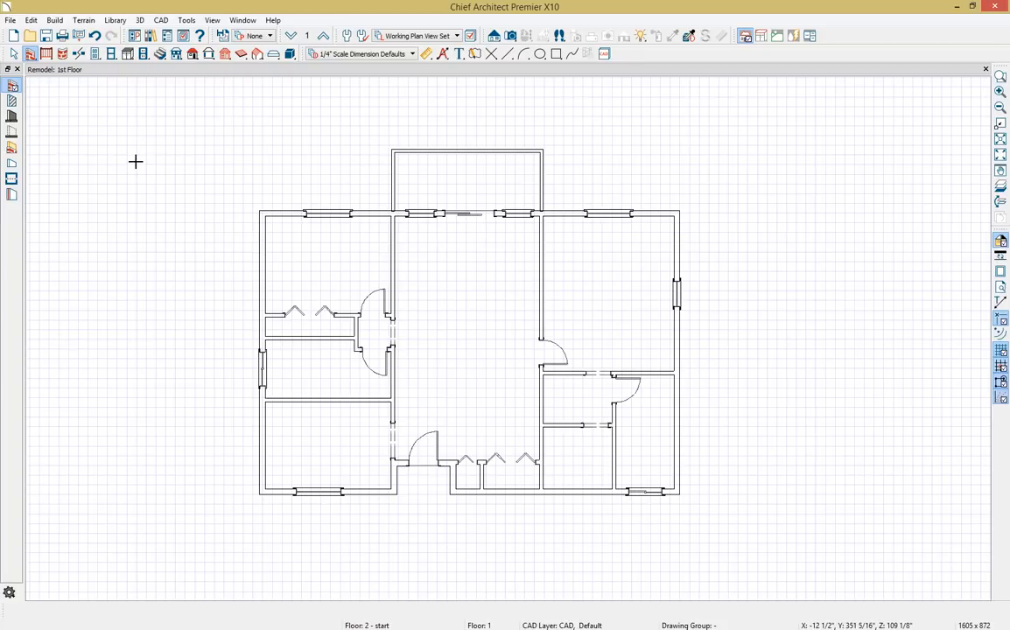
# Switch the floor plan's active layer set to DEMOLITION SET
pyautogui.press('space')
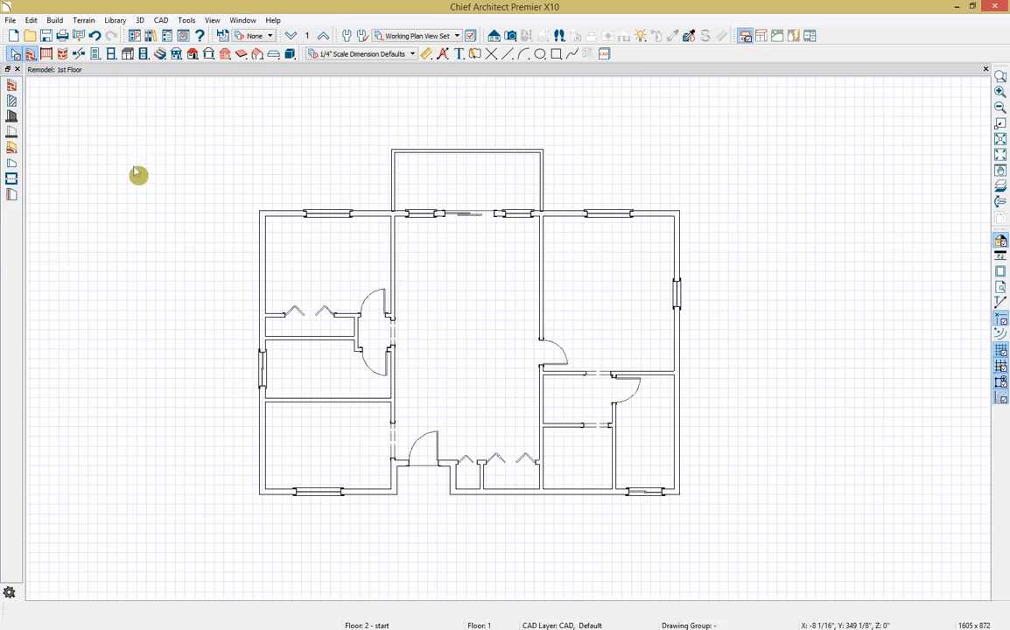
pyautogui.click(456, 35)
pyautogui.click(452, 133)
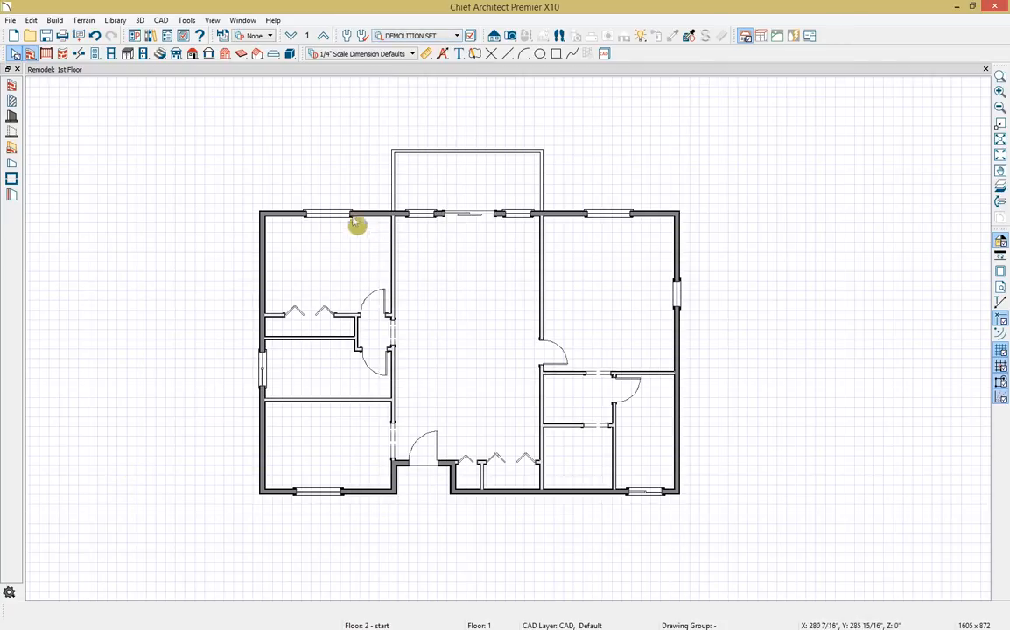
# Change the wall type of all the house's exterior walls, including the entry recess walls, to "Siding-6, EXISTING"
pyautogui.click(494, 493)
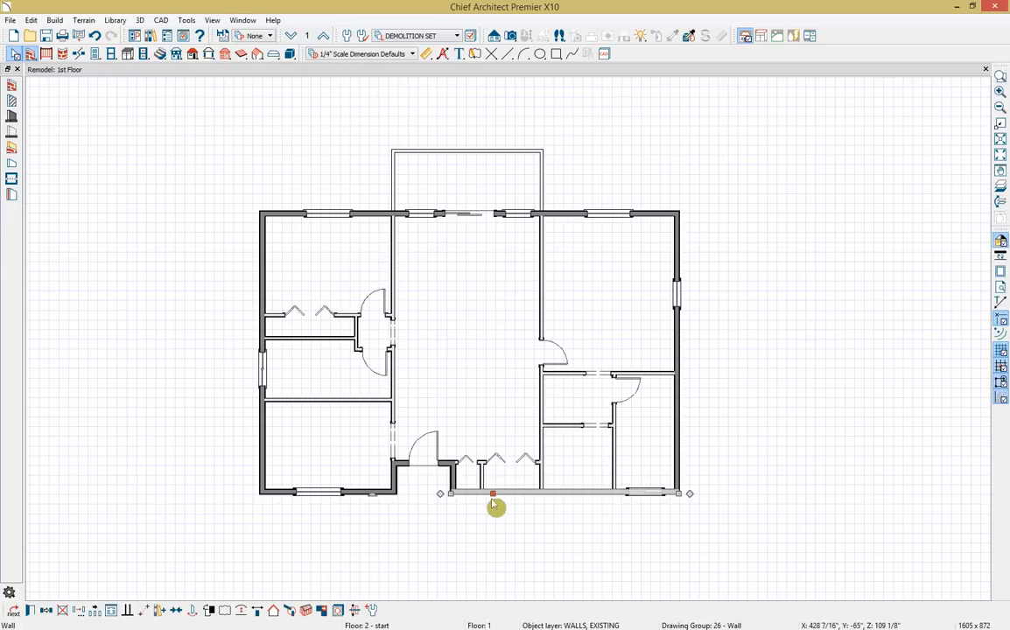
pyautogui.keyDown('shift'); pyautogui.click(454, 474); pyautogui.keyUp('shift')
pyautogui.keyDown('shift'); pyautogui.click(445, 463); pyautogui.keyUp('shift')
pyautogui.keyDown('shift'); pyautogui.click(397, 487); pyautogui.keyUp('shift')
pyautogui.keyDown('shift'); pyautogui.click(375, 492); pyautogui.keyUp('shift')
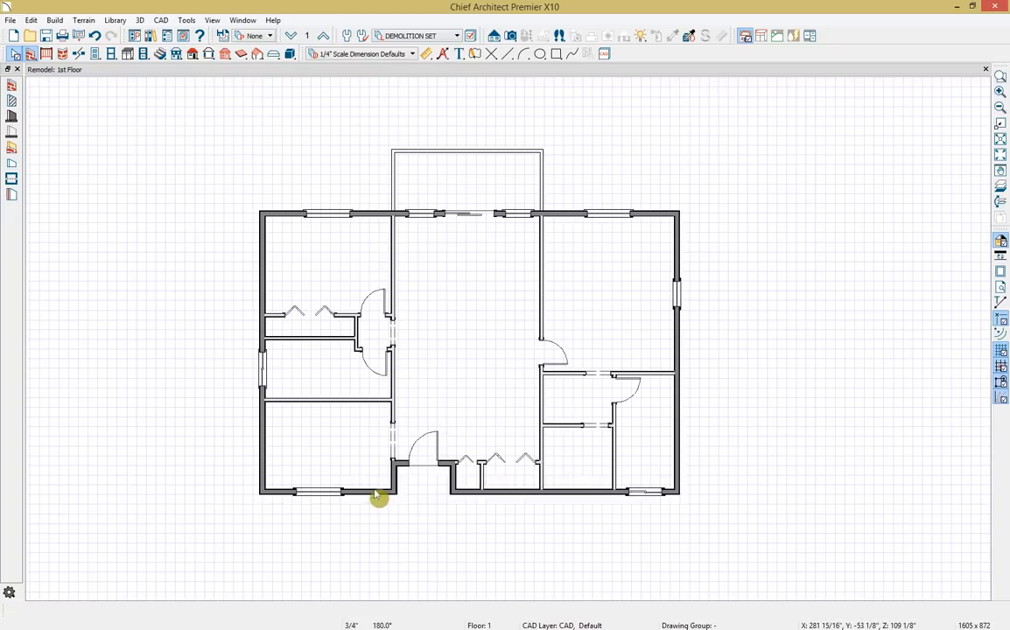
pyautogui.keyDown('shift'); pyautogui.click(263, 441); pyautogui.keyUp('shift')
pyautogui.keyDown('shift'); pyautogui.click(284, 214); pyautogui.keyUp('shift')
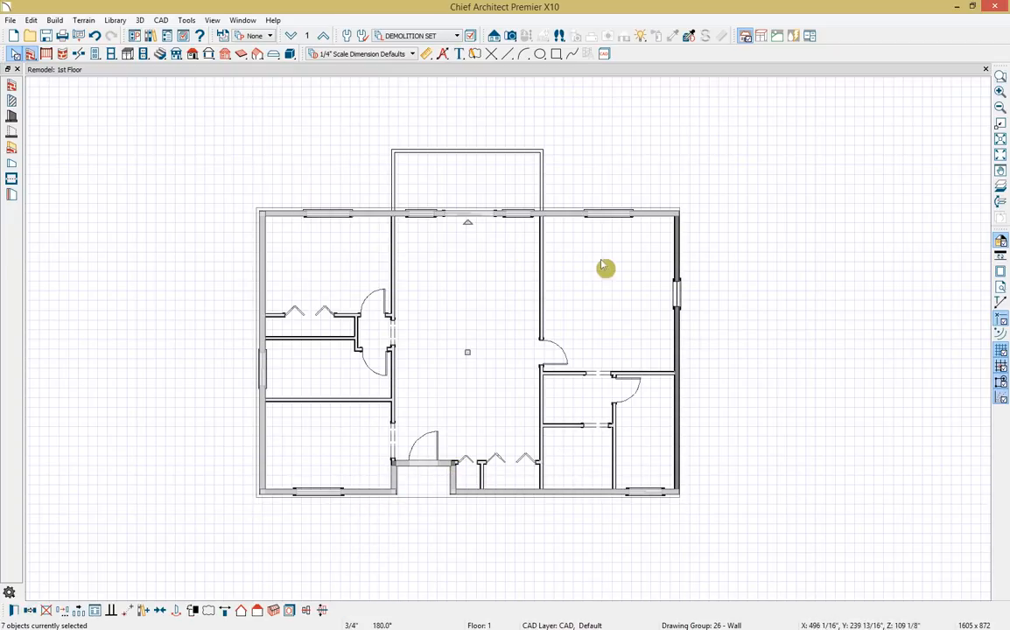
pyautogui.keyDown('shift'); pyautogui.click(682, 273); pyautogui.keyUp('shift')
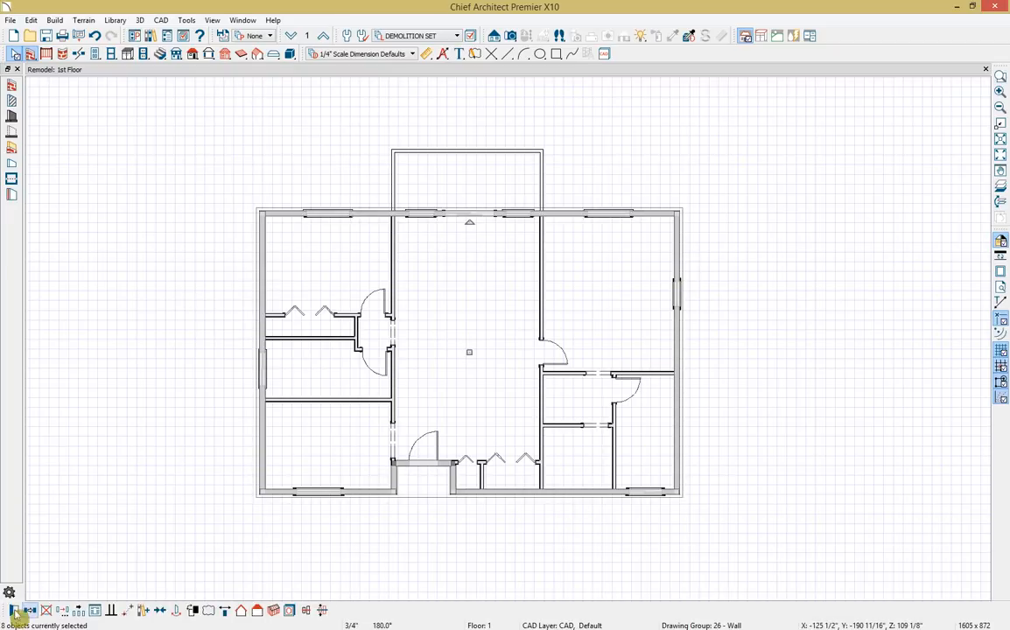
pyautogui.click(46, 611)
pyautogui.click(101, 154)
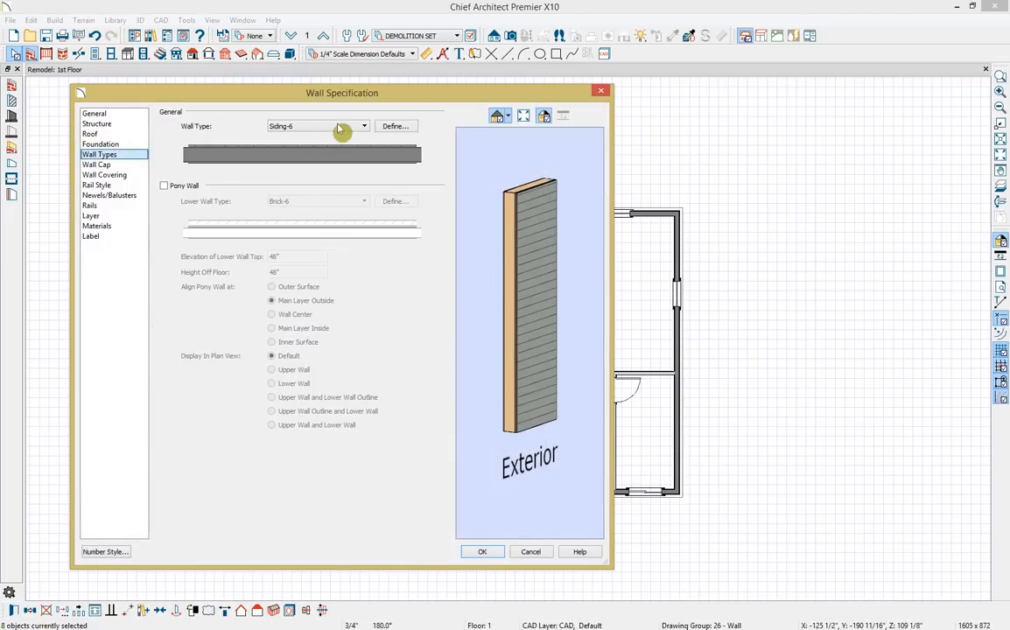
pyautogui.click(346, 128)
pyautogui.scroll(-1, 350, 394)
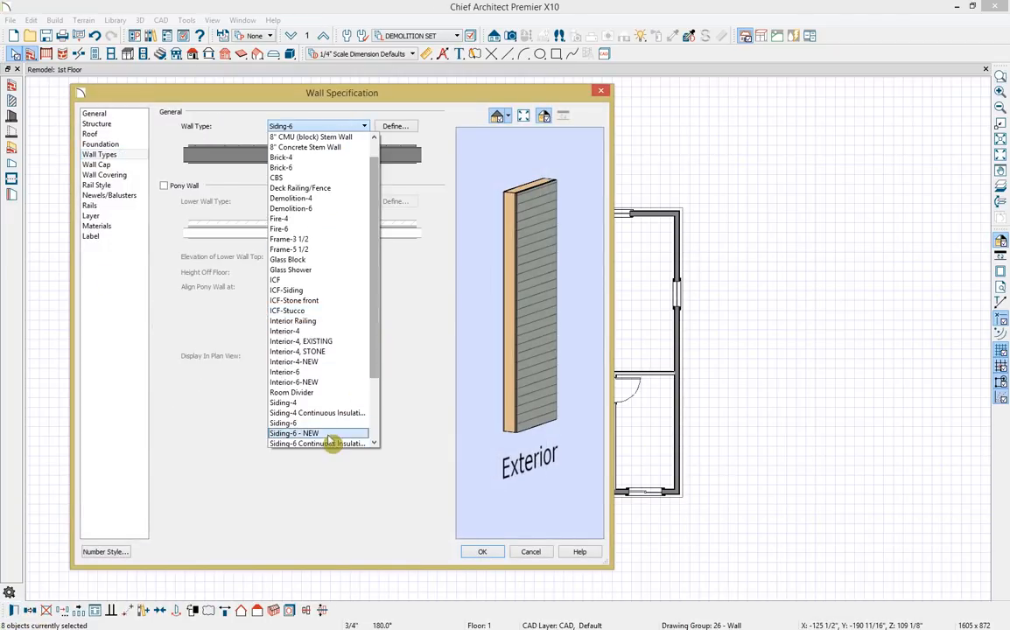
pyautogui.click(308, 423)
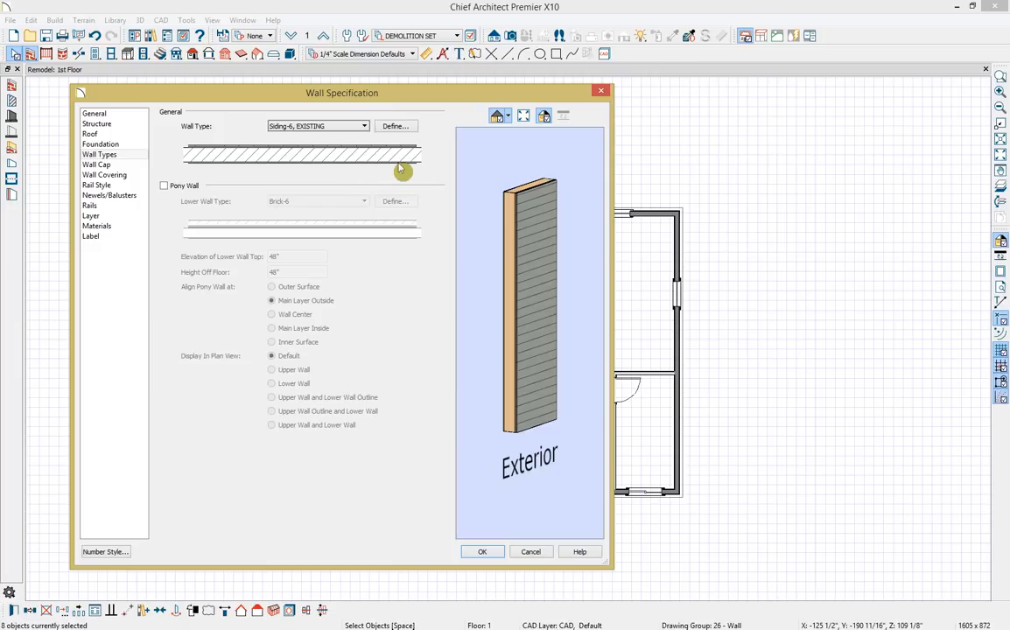
pyautogui.click(485, 555)
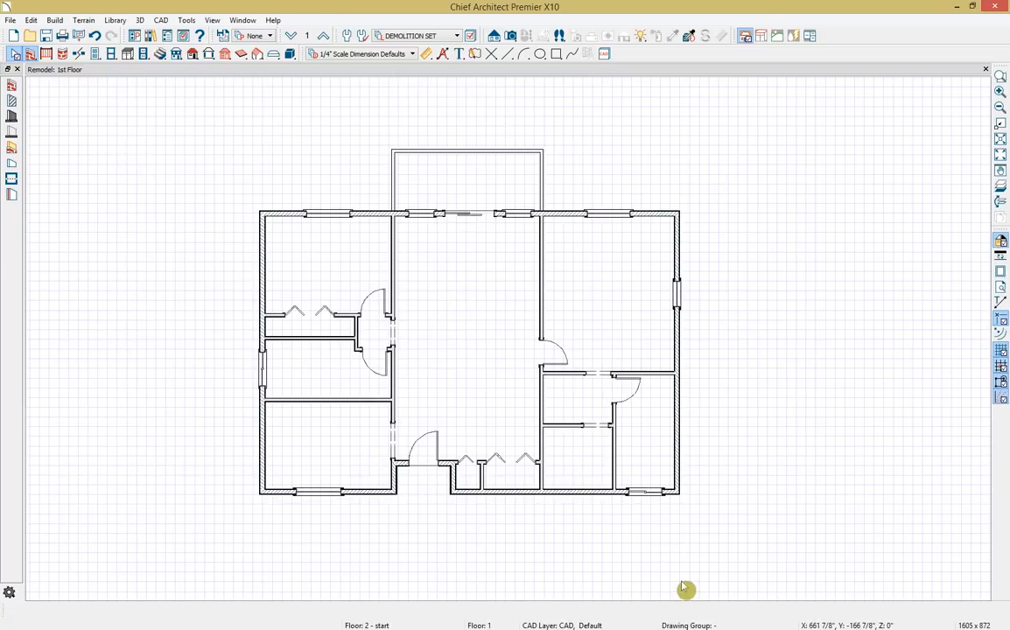
# Change the wall type of all the house's interior walls, including the closet walls, to "Interior-4, EXISTING"
pyautogui.click(279, 316)
pyautogui.click(287, 341)
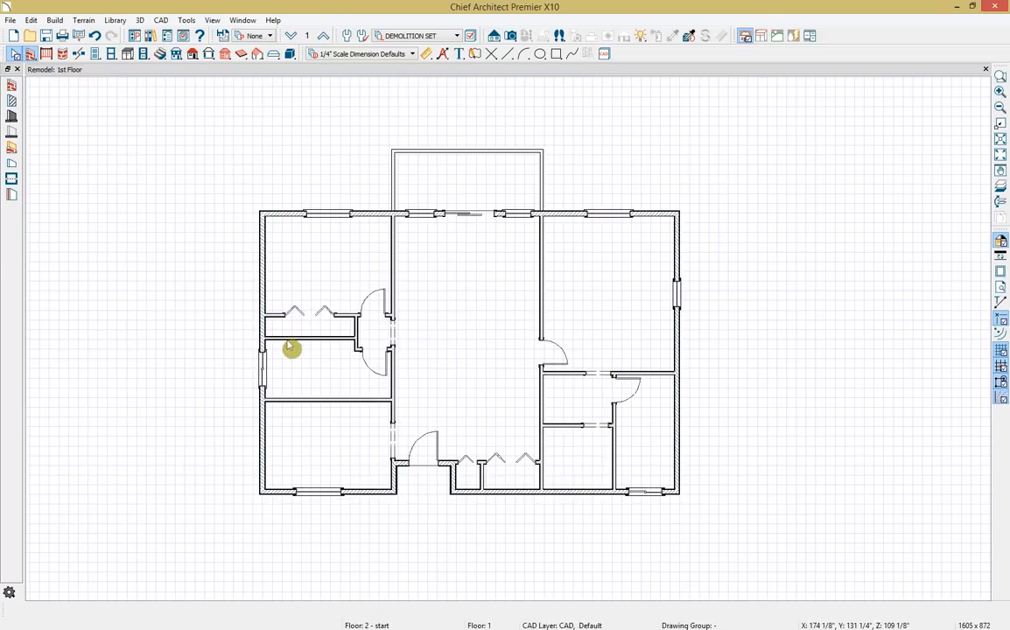
pyautogui.keyDown('shift'); pyautogui.click(356, 339); pyautogui.keyUp('shift')
pyautogui.keyDown('shift'); pyautogui.click(362, 352); pyautogui.keyUp('shift')
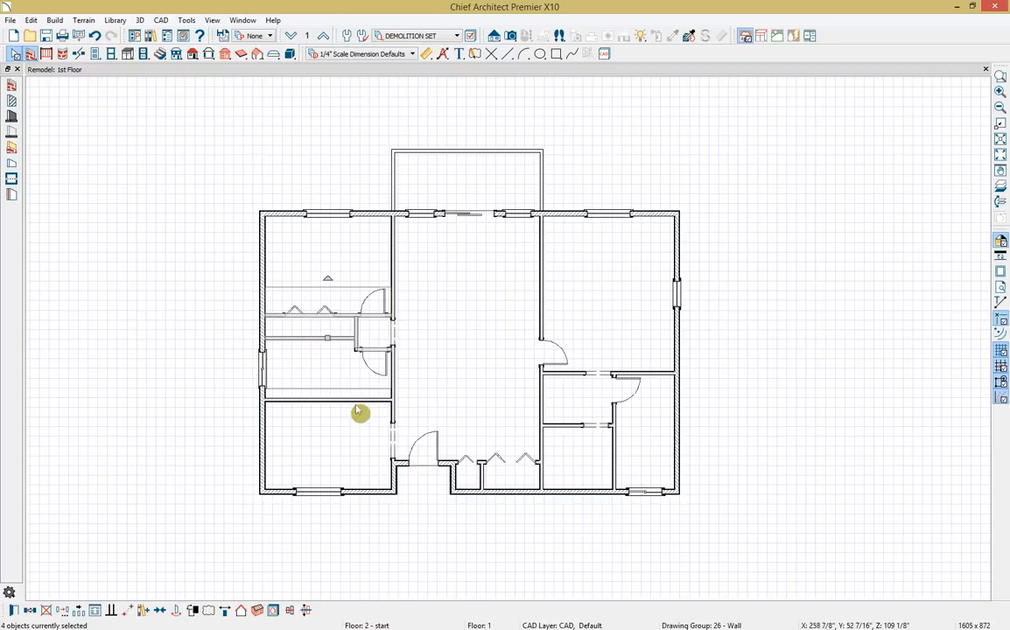
pyautogui.moveTo(360, 411); pyautogui.dragTo(560, 383)
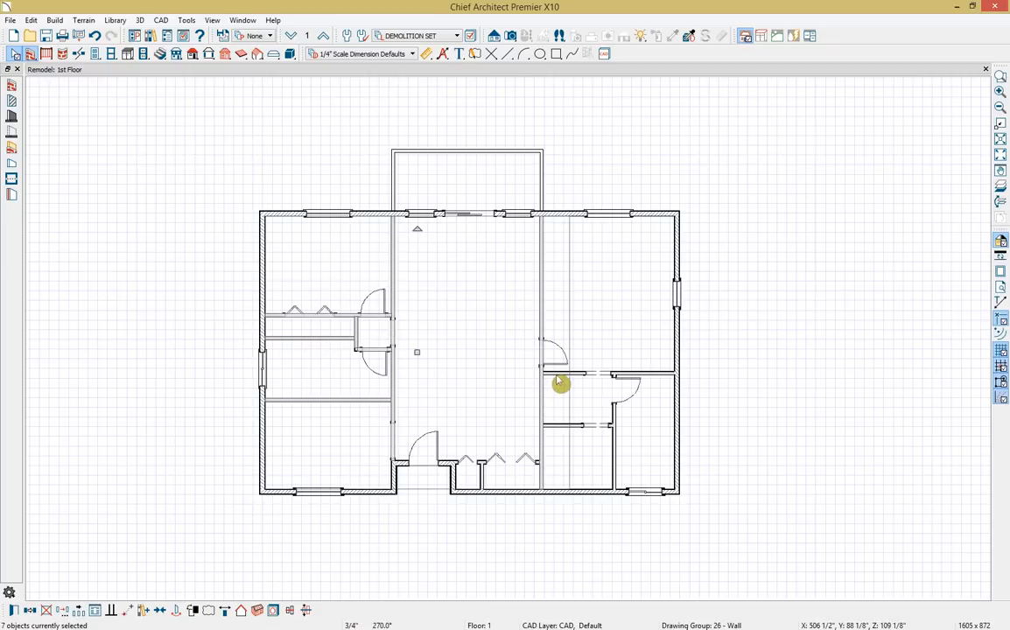
pyautogui.keyDown('shift'); pyautogui.click(556, 375); pyautogui.keyUp('shift')
pyautogui.keyDown('shift'); pyautogui.click(562, 428); pyautogui.keyUp('shift')
pyautogui.keyDown('shift'); pyautogui.click(616, 427); pyautogui.keyUp('shift')
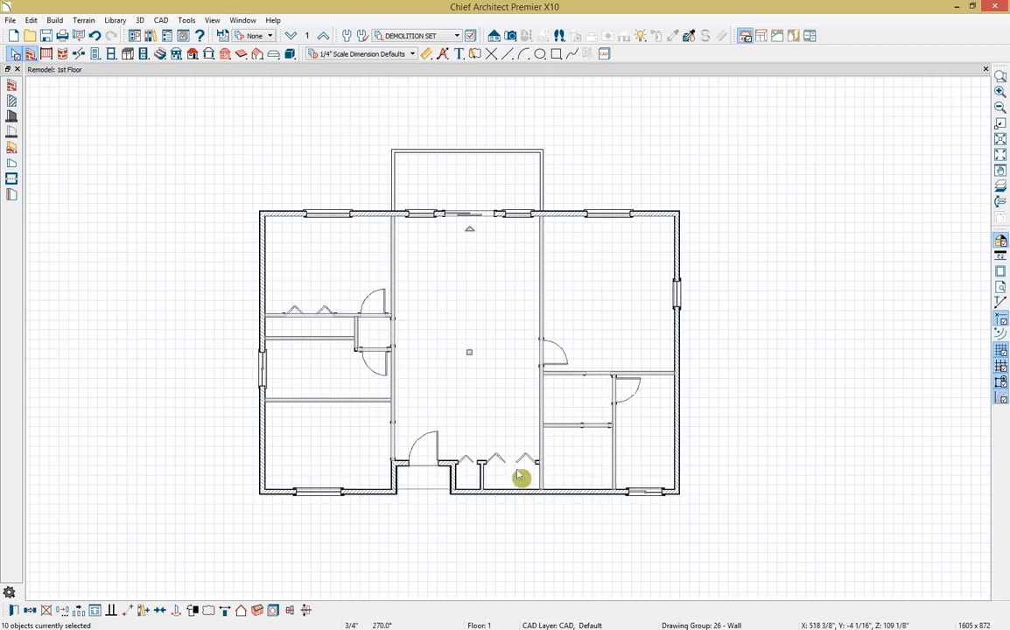
pyautogui.keyDown('shift'); pyautogui.click(489, 479); pyautogui.keyUp('shift')
pyautogui.keyDown('shift'); pyautogui.click(480, 475); pyautogui.keyUp('shift')
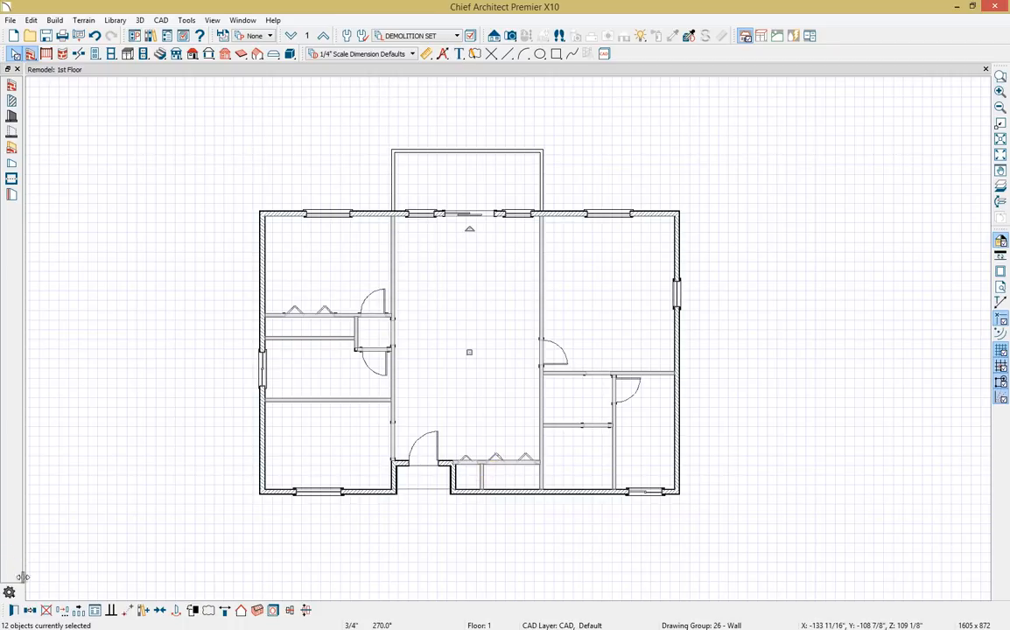
pyautogui.click(14, 611)
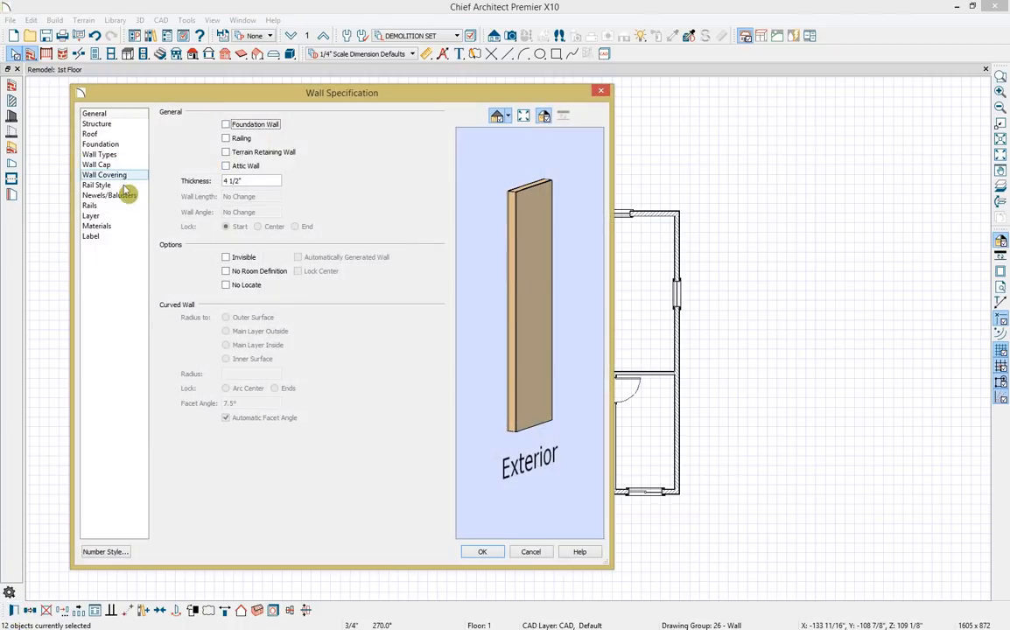
pyautogui.click(100, 154)
pyautogui.click(361, 126)
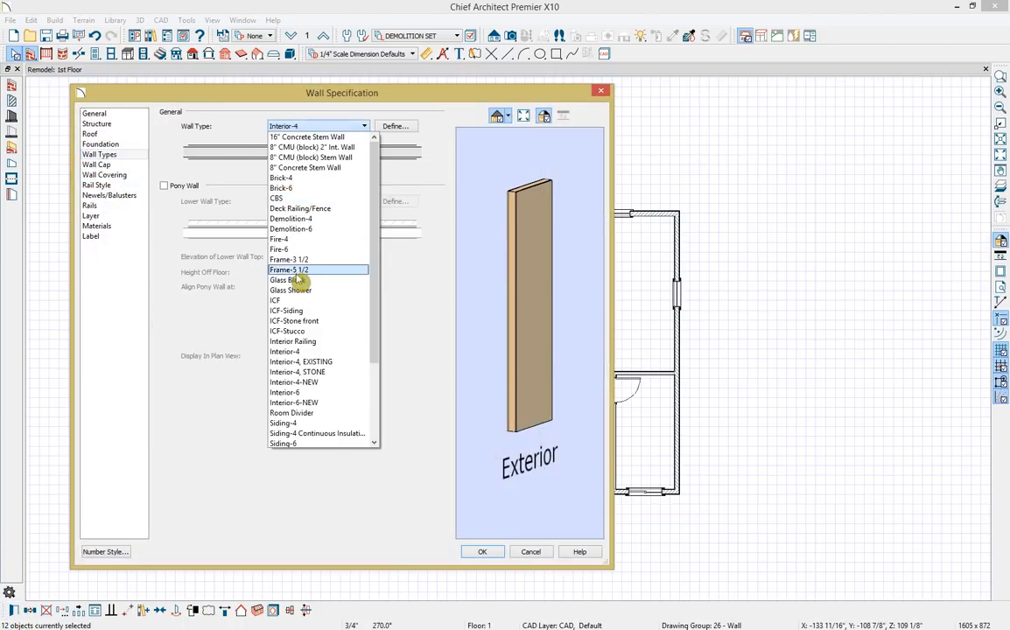
pyautogui.scroll(-1, 302, 289)
pyautogui.click(324, 355)
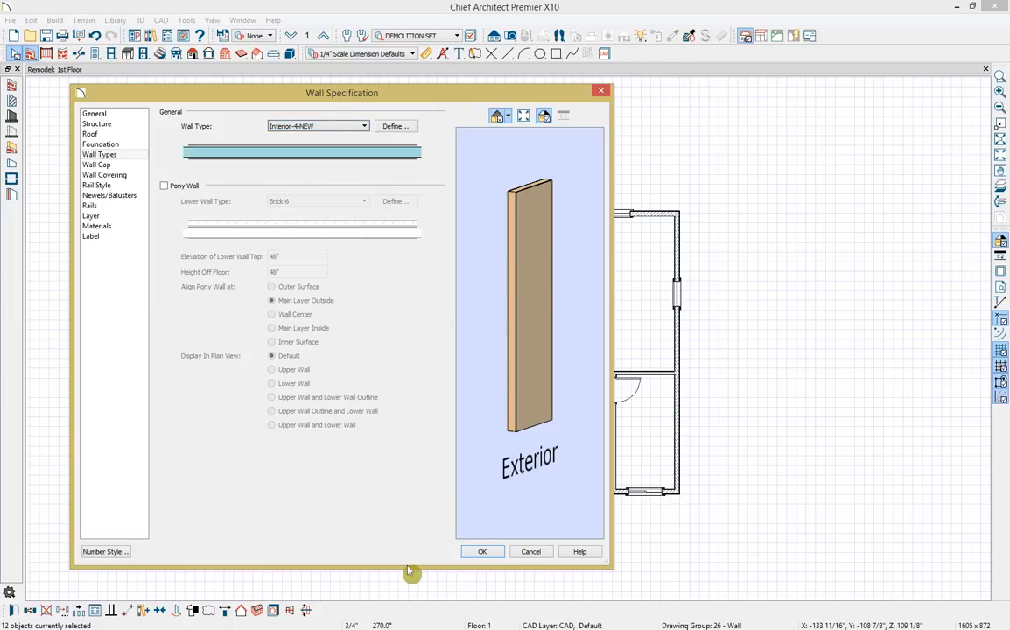
pyautogui.click(482, 551)
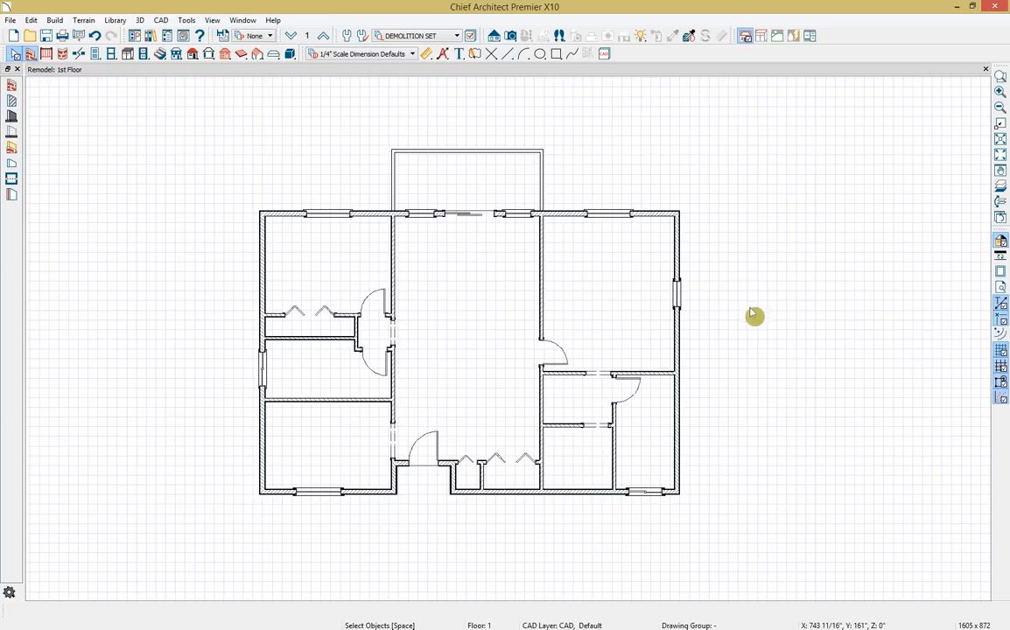
# Delete the long wall on the left side of the central room and draw an interior wall from the bedroom closet's corner to the rear exterior wall
pyautogui.click(398, 316)
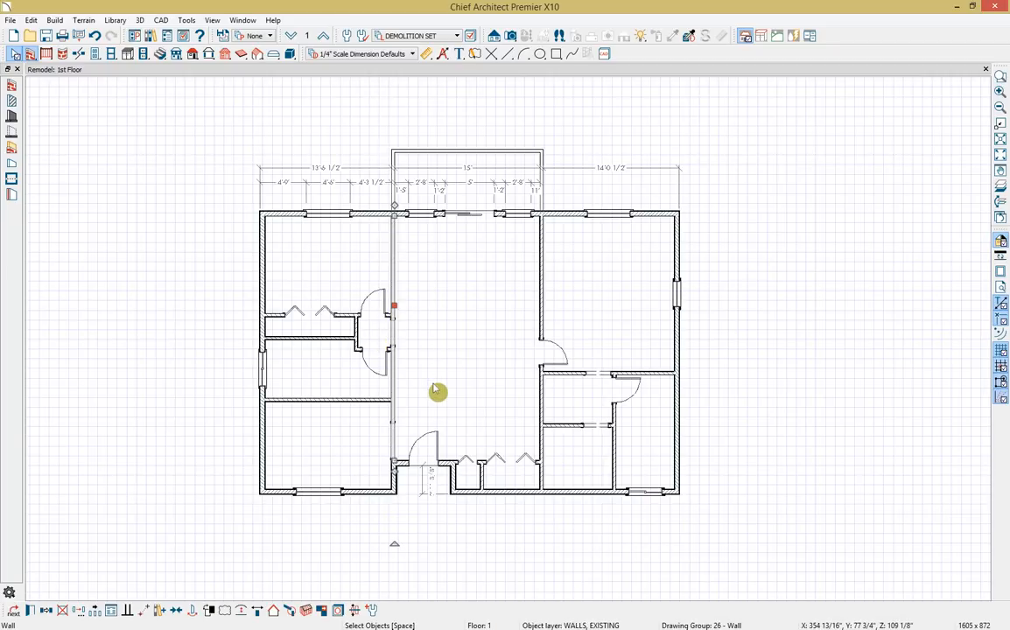
pyautogui.press('Delete')
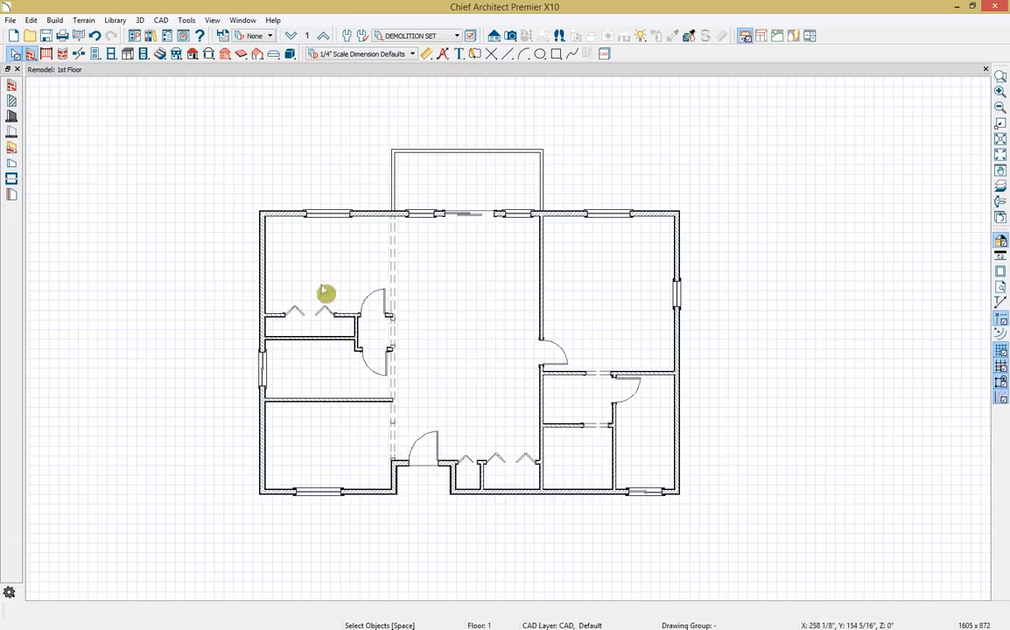
pyautogui.click(11, 100)
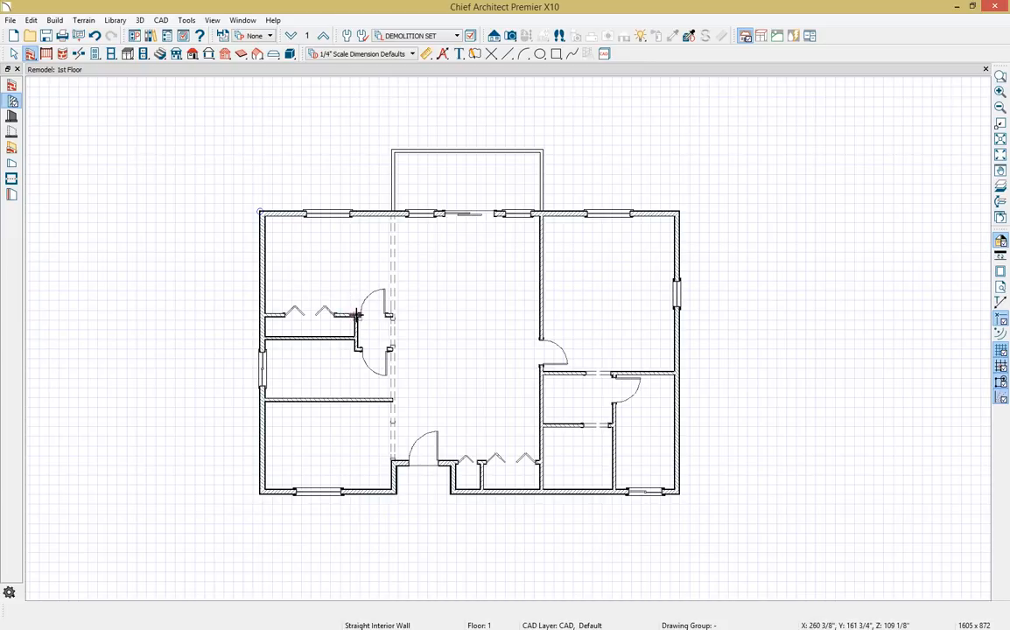
pyautogui.moveTo(357, 315); pyautogui.dragTo(355, 214)
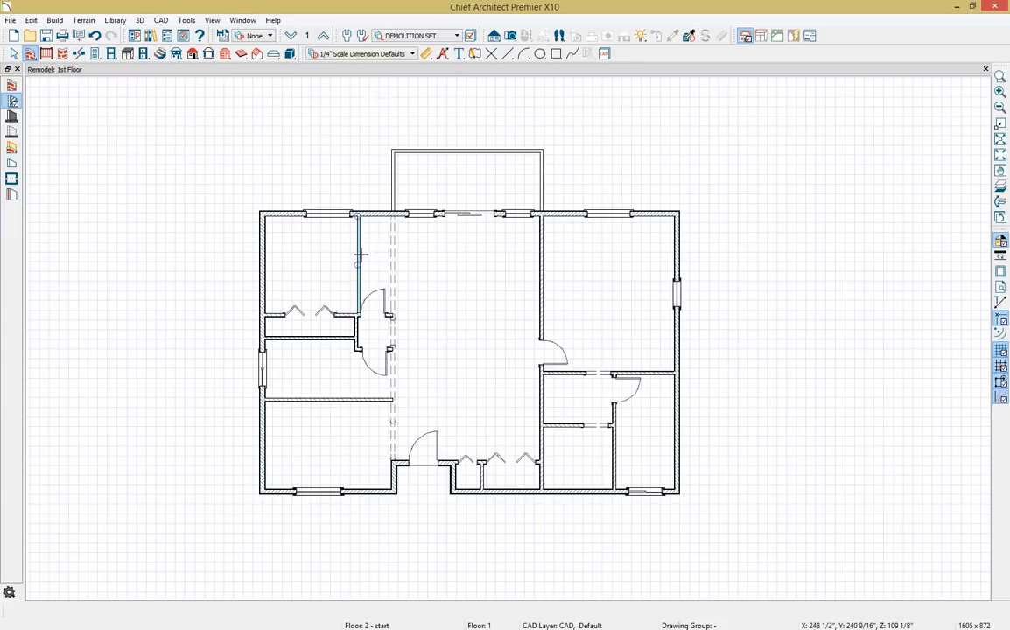
# Align the new interior wall with the short end wall of the bedroom closet
pyautogui.press('space')
pyautogui.click(364, 256)
pyautogui.click(360, 253)
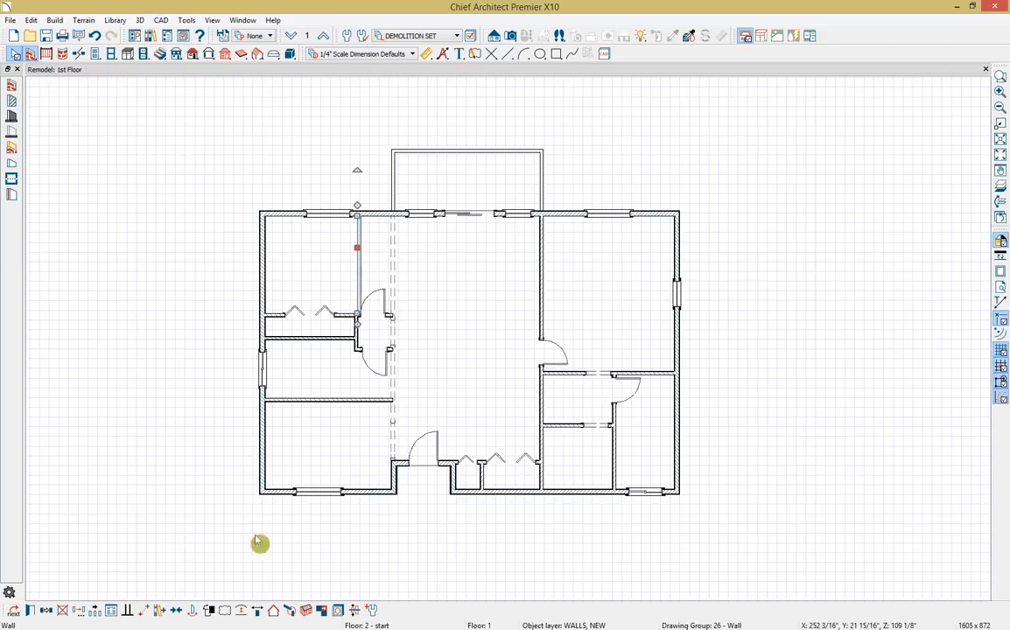
pyautogui.click(177, 611)
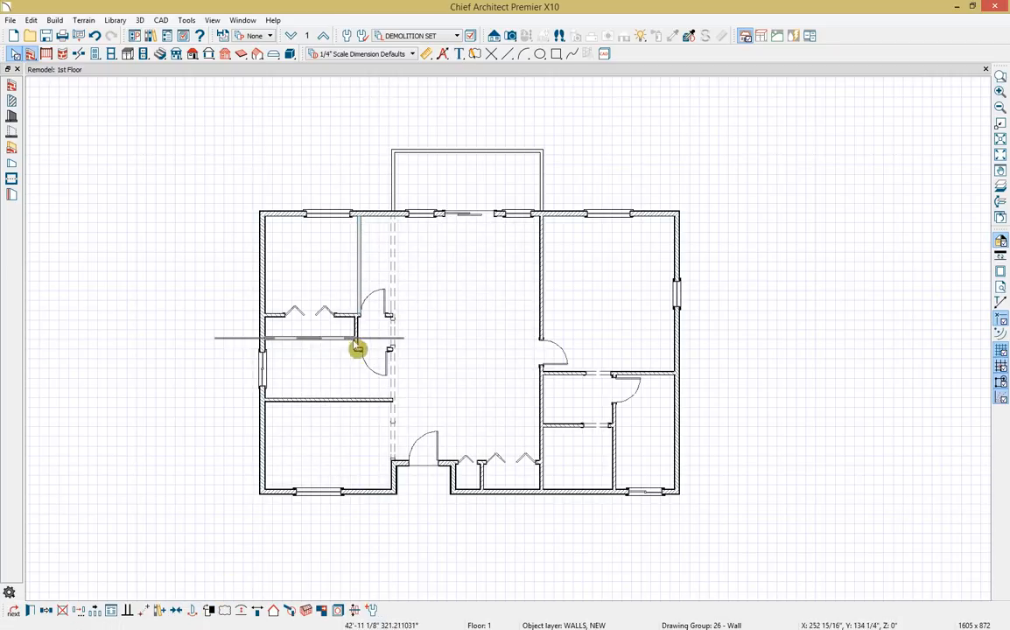
pyautogui.click(359, 352)
pyautogui.press('Escape')
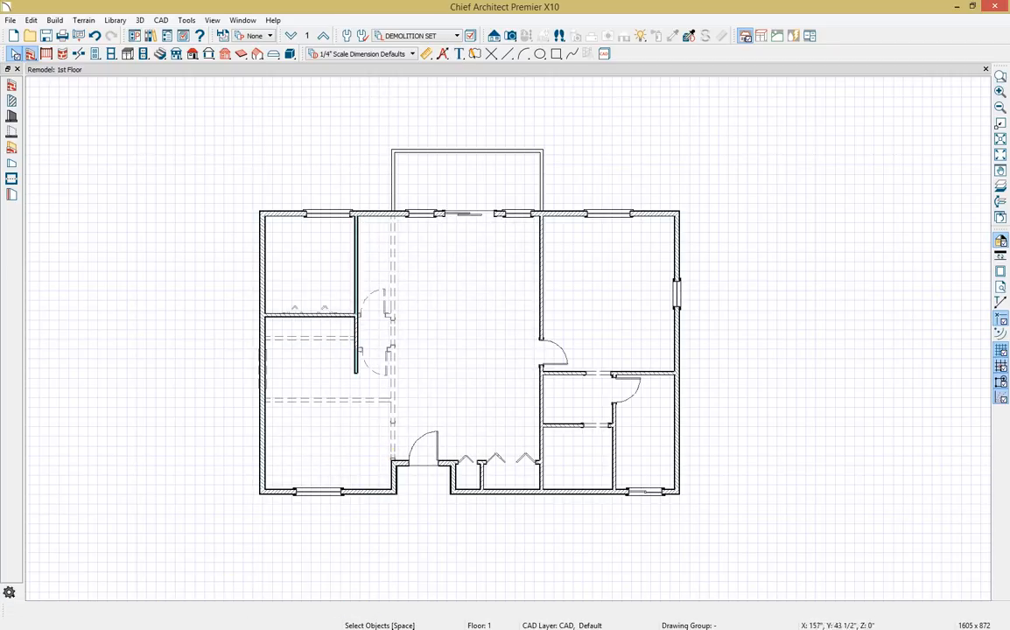
# Draw exterior walls for an addition off the house's left side, continuing the rear wall line and including a rectangular front bump-out
pyautogui.click(13, 85)
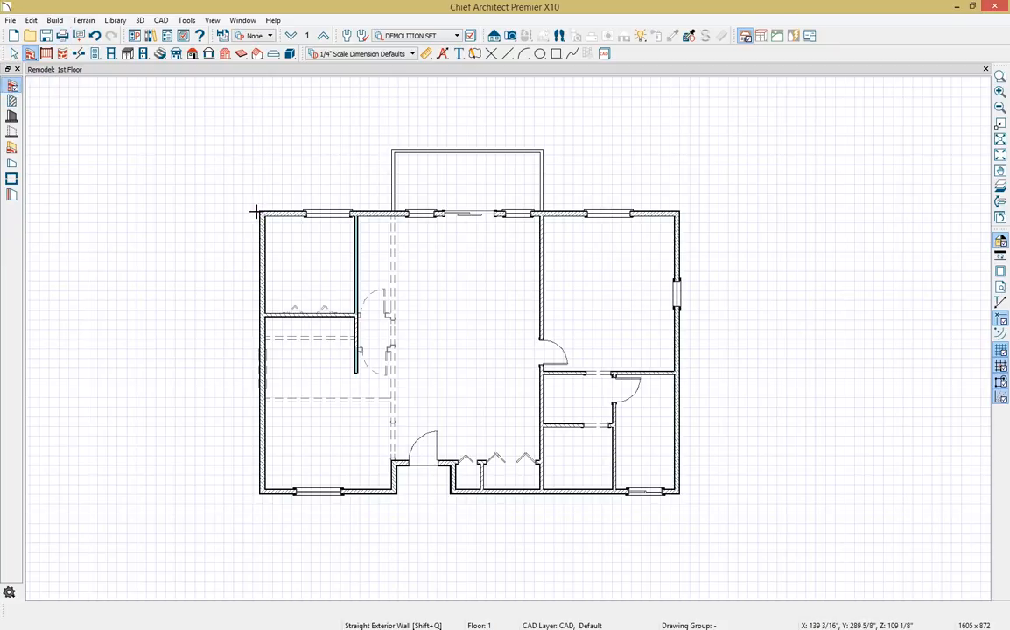
pyautogui.moveTo(255, 211)
pyautogui.mouseDown()
pyautogui.moveTo(68, 212)
pyautogui.moveTo(65, 379)
pyautogui.moveTo(133, 383)
pyautogui.moveTo(115, 388)
pyautogui.moveTo(114, 377)
pyautogui.moveTo(118, 410)
pyautogui.mouseUp()
pyautogui.moveTo(116, 410); pyautogui.dragTo(205, 408)
pyautogui.moveTo(206, 408)
pyautogui.mouseDown()
pyautogui.moveTo(203, 371)
pyautogui.moveTo(261, 379)
pyautogui.mouseUp()
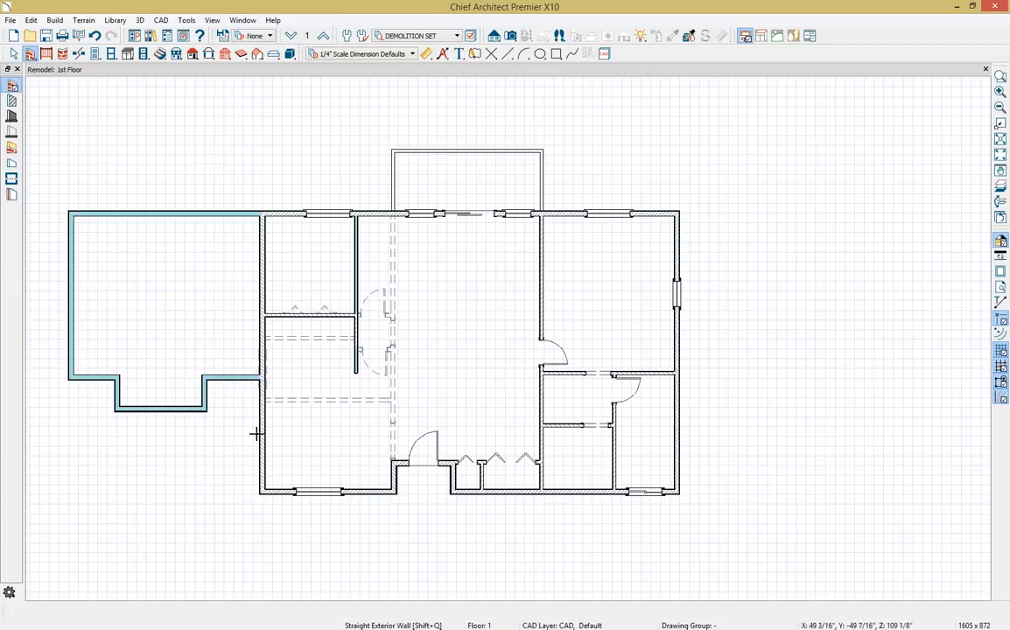
# Set the layer of the 1/4" Scale Dimension Defaults to "Dimensions, DEMO"
pyautogui.click(429, 56)
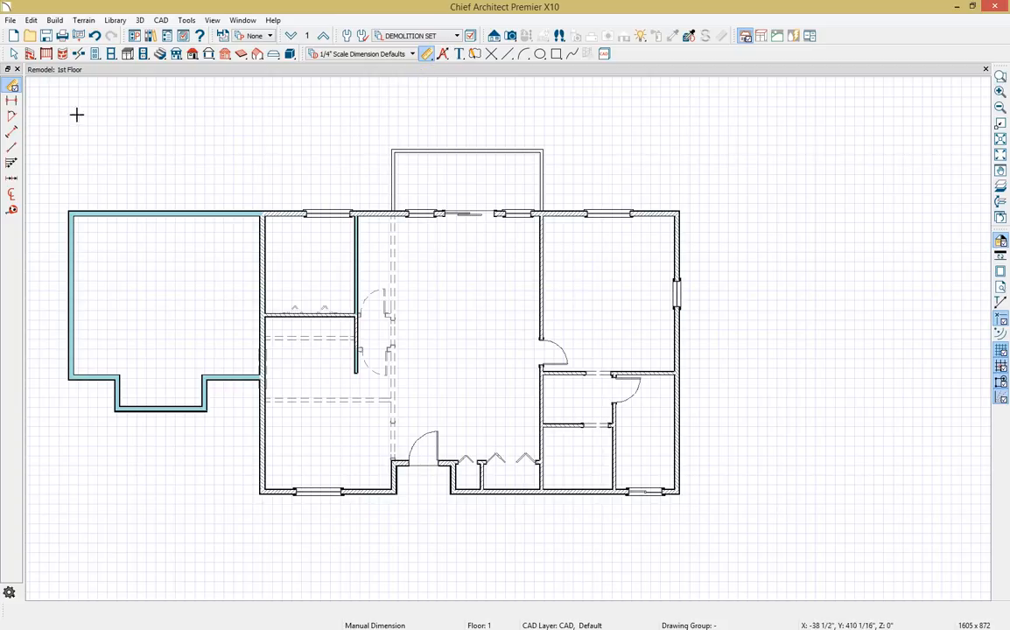
pyautogui.click(13, 103)
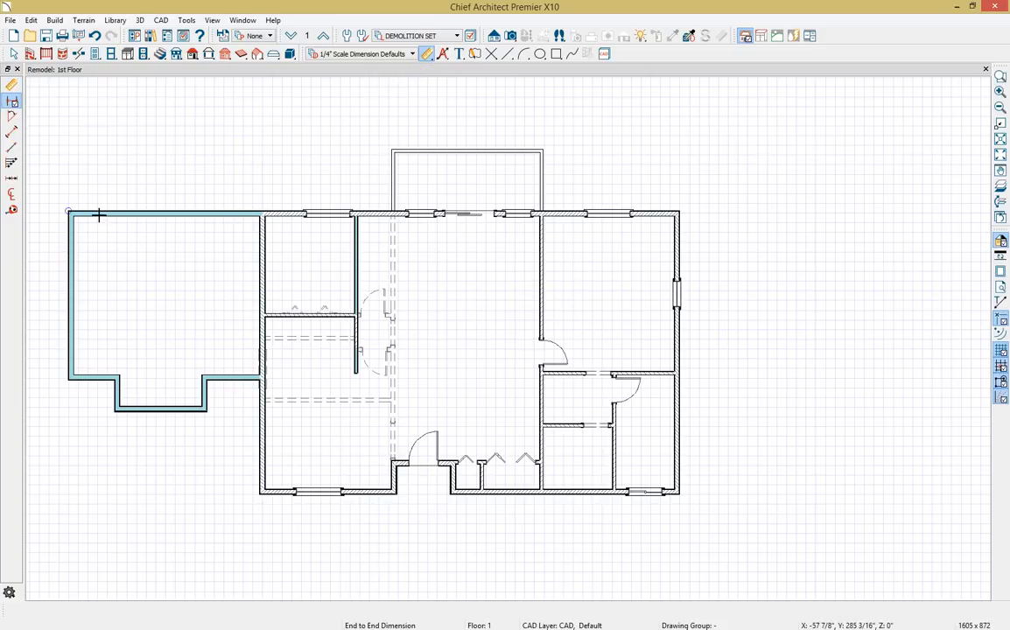
pyautogui.press('space')
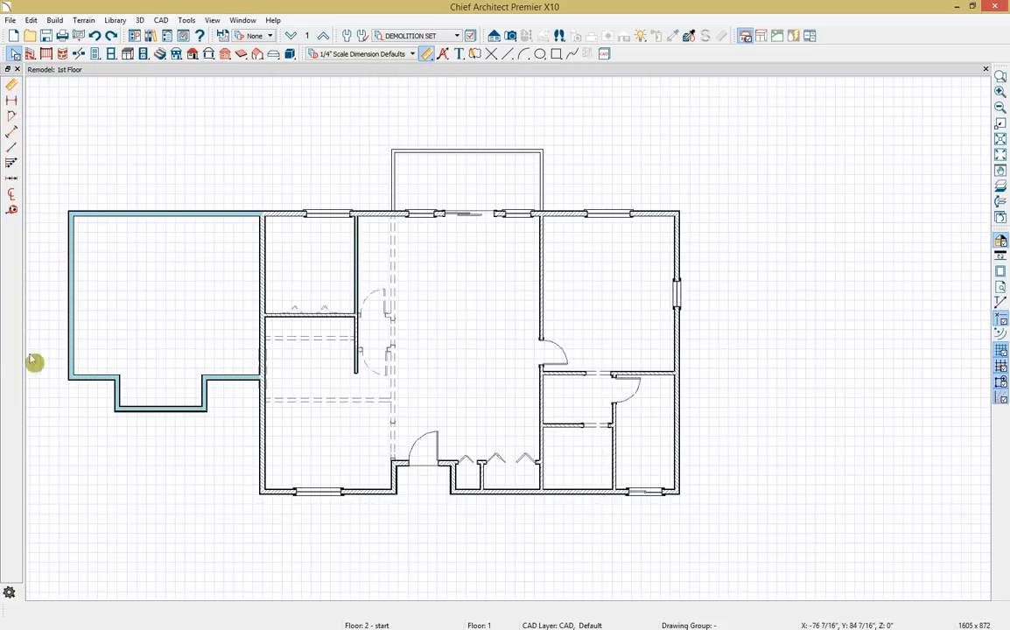
pyautogui.doubleClick(13, 103)
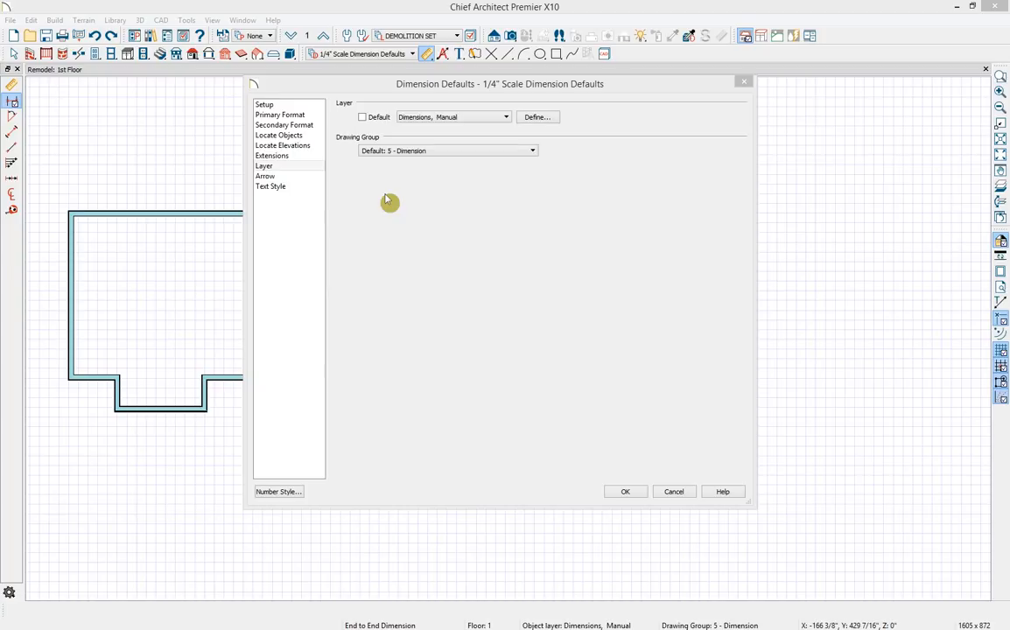
pyautogui.click(433, 206)
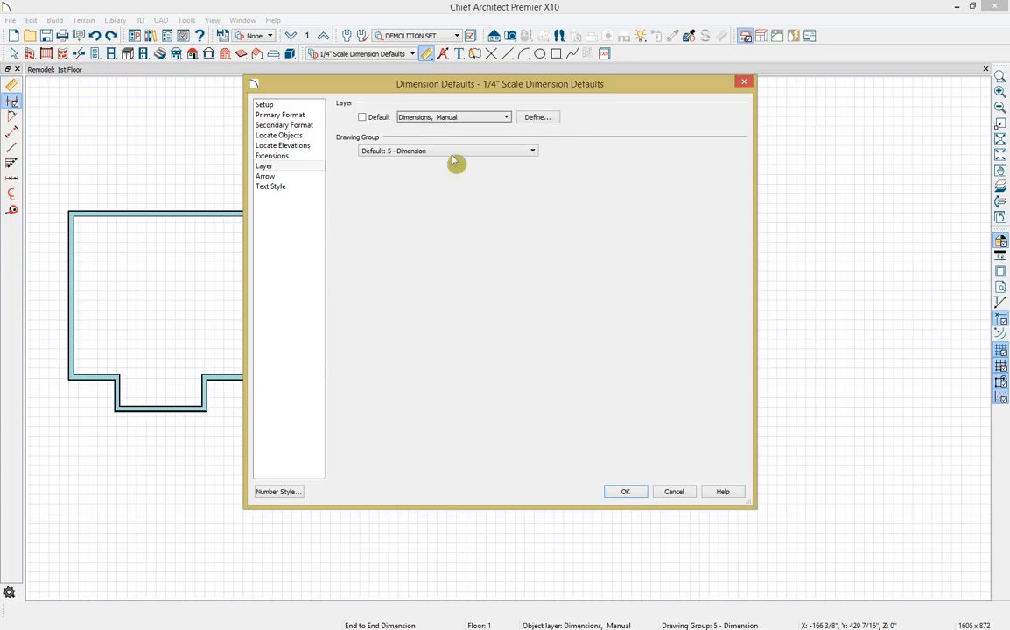
pyautogui.click(427, 120)
pyautogui.scroll(-1, 473, 349)
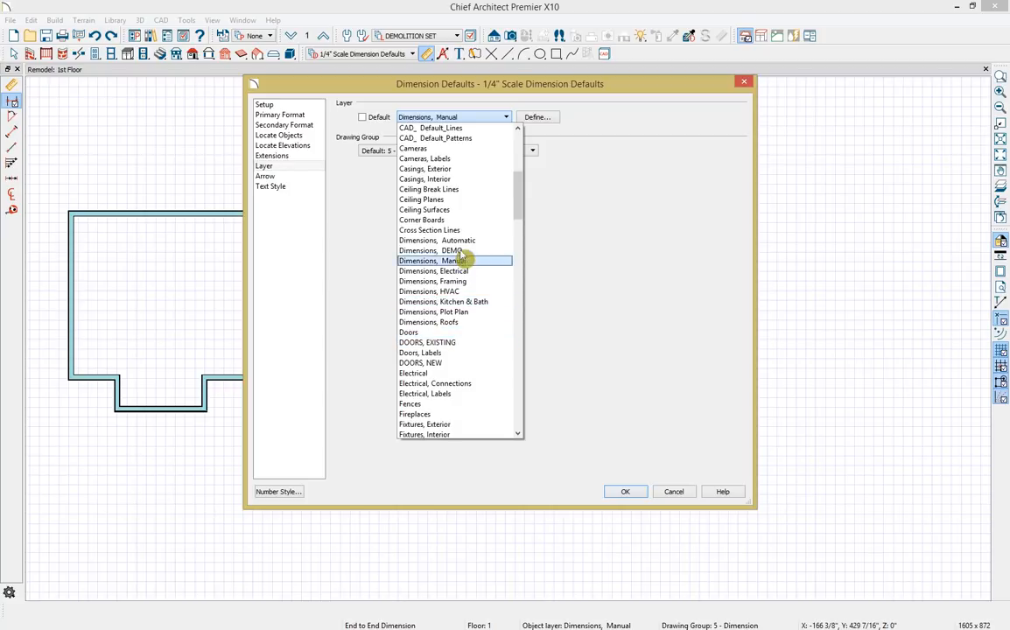
pyautogui.click(455, 251)
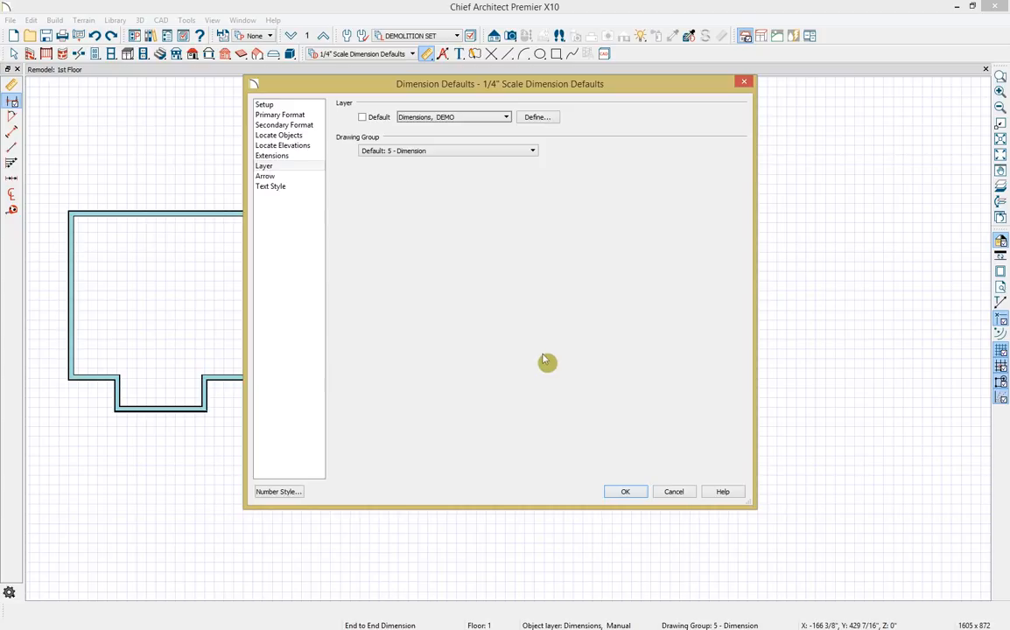
# Make the dimension defaults locate wall surfaces on both wall sides
pyautogui.click(277, 135)
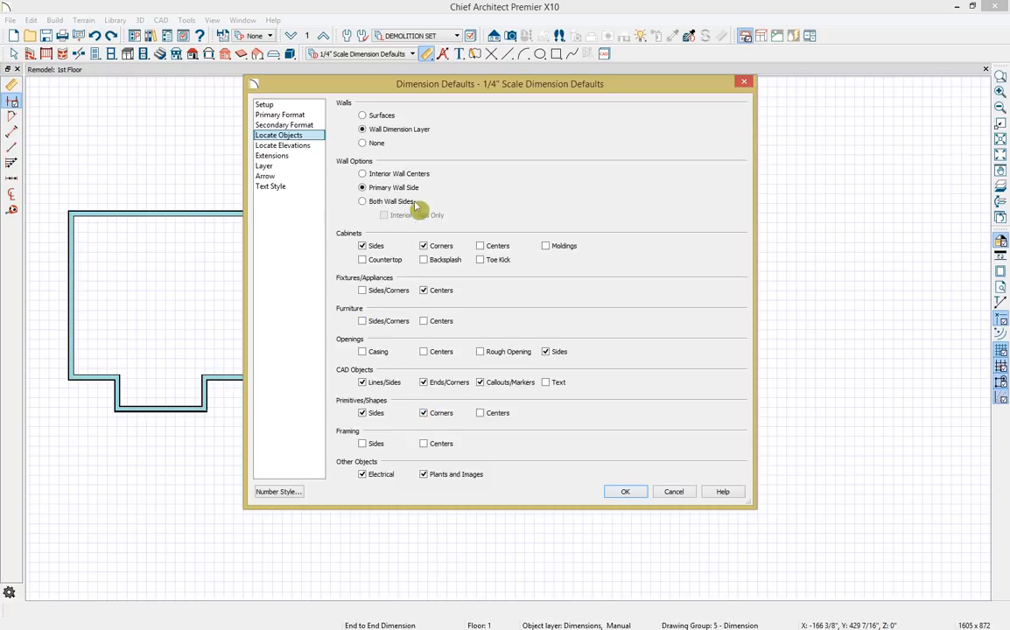
pyautogui.click(381, 116)
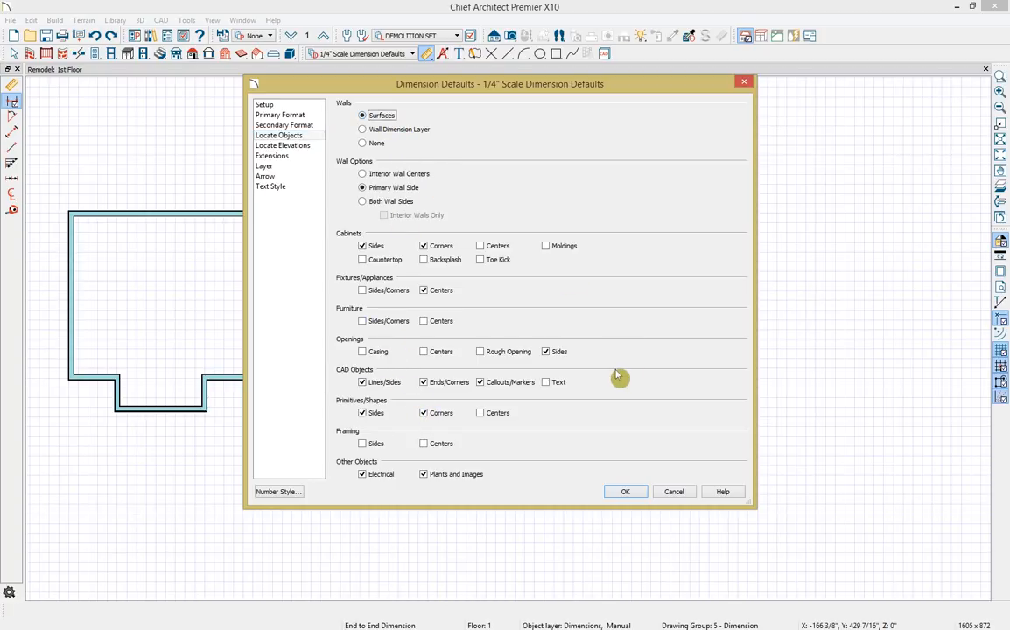
pyautogui.click(368, 202)
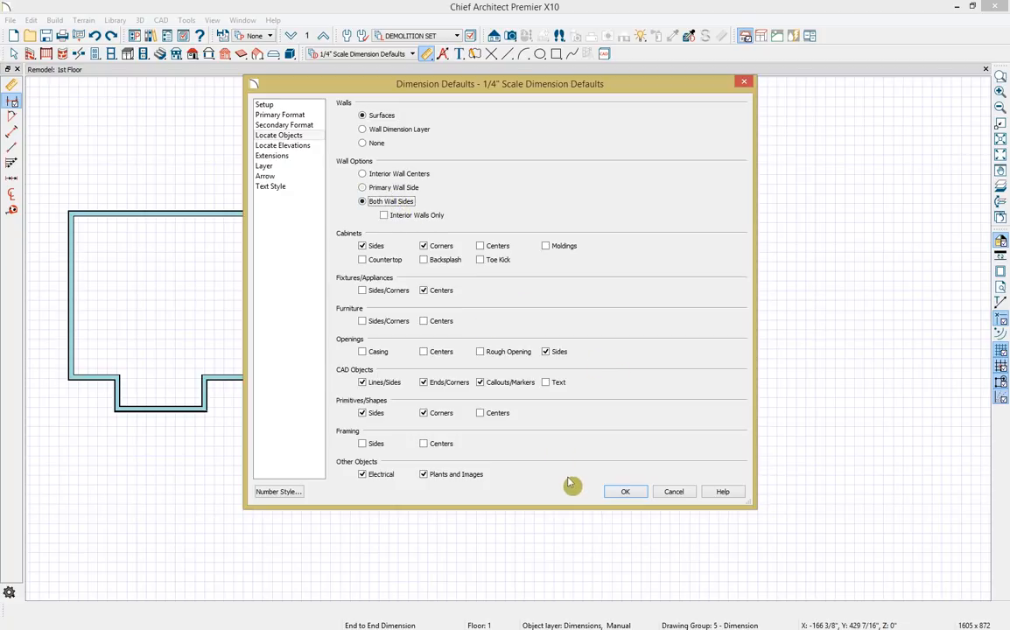
pyautogui.click(625, 492)
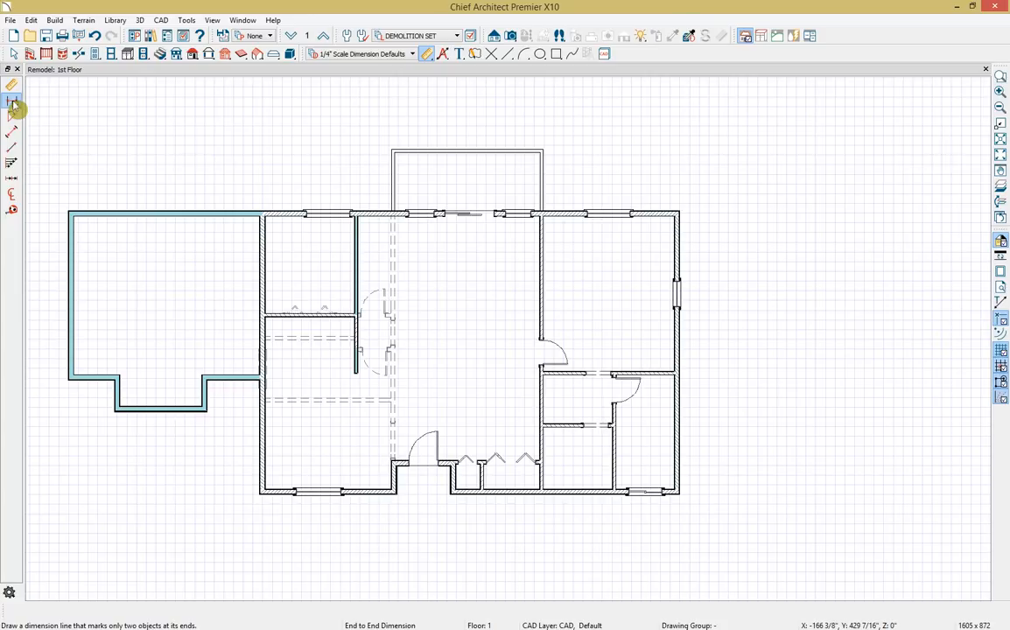
# Place a vertical end-to-end dimension inside the addition between its rear wall and the front wall beside the bump-out
pyautogui.moveTo(87, 203); pyautogui.dragTo(93, 373)
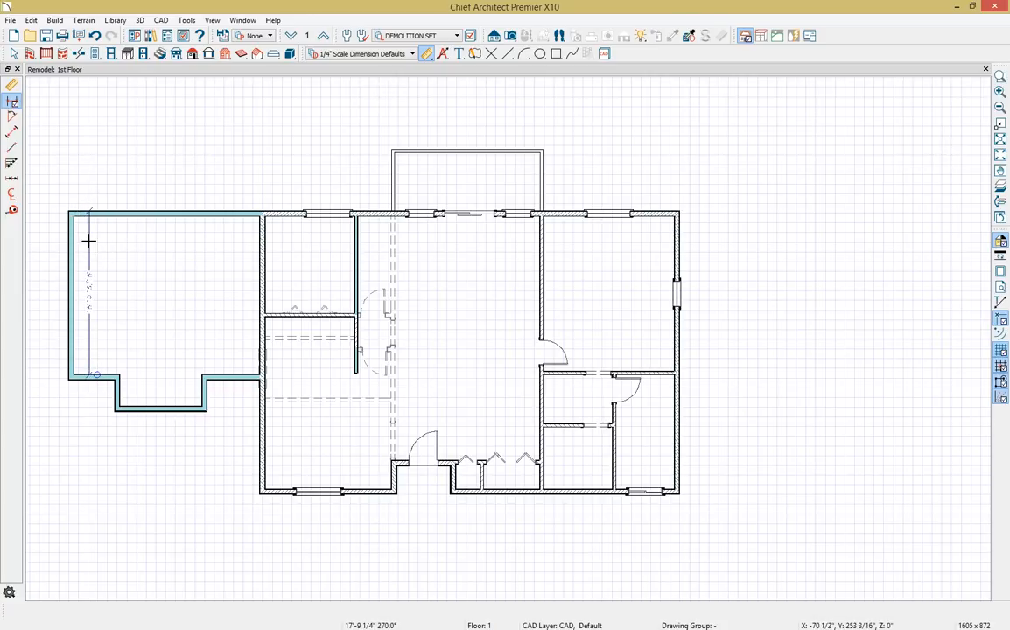
pyautogui.press('space')
pyautogui.scroll(2, 94, 377)
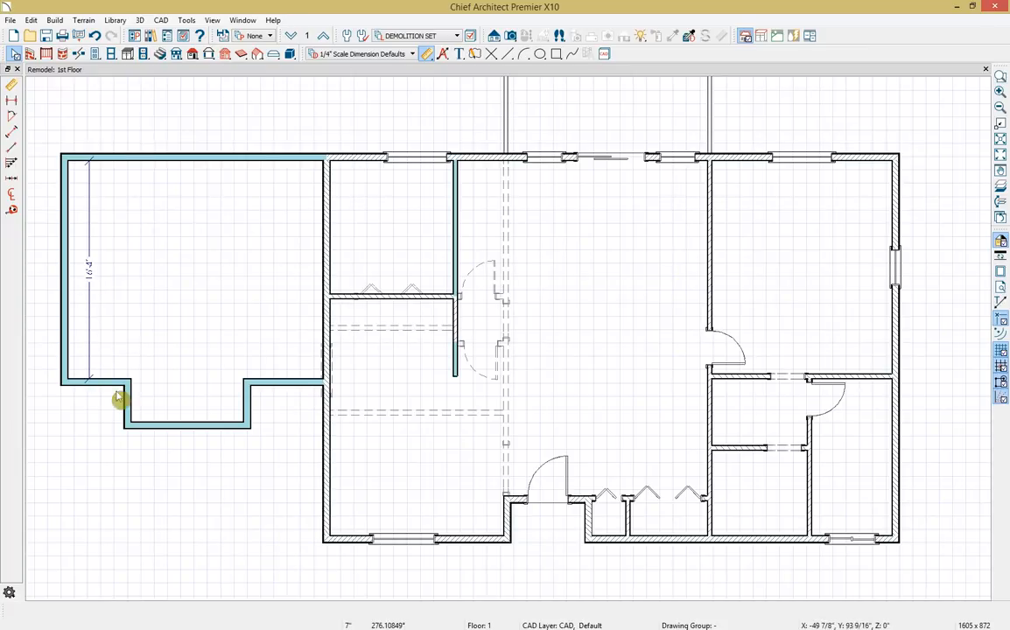
# Move the addition's five front walls, bump-out included, together so the interior depth from the rear wall is 20'
pyautogui.click(103, 383)
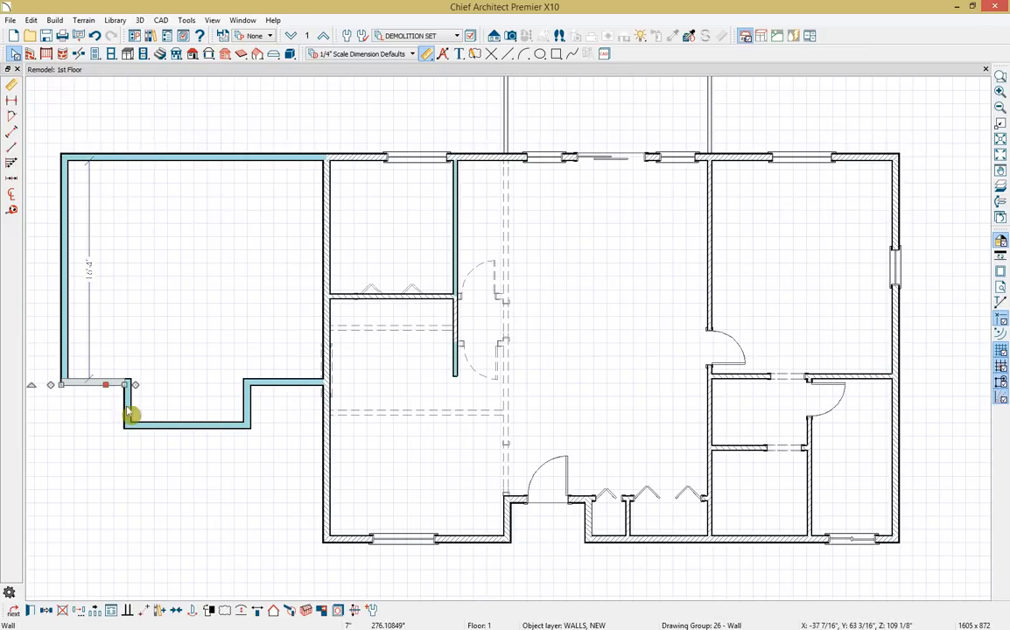
pyautogui.click(130, 413)
pyautogui.keyDown('shift'); pyautogui.click(152, 425); pyautogui.keyUp('shift')
pyautogui.keyDown('shift'); pyautogui.click(247, 410); pyautogui.keyUp('shift')
pyautogui.keyDown('shift'); pyautogui.click(274, 382); pyautogui.keyUp('shift')
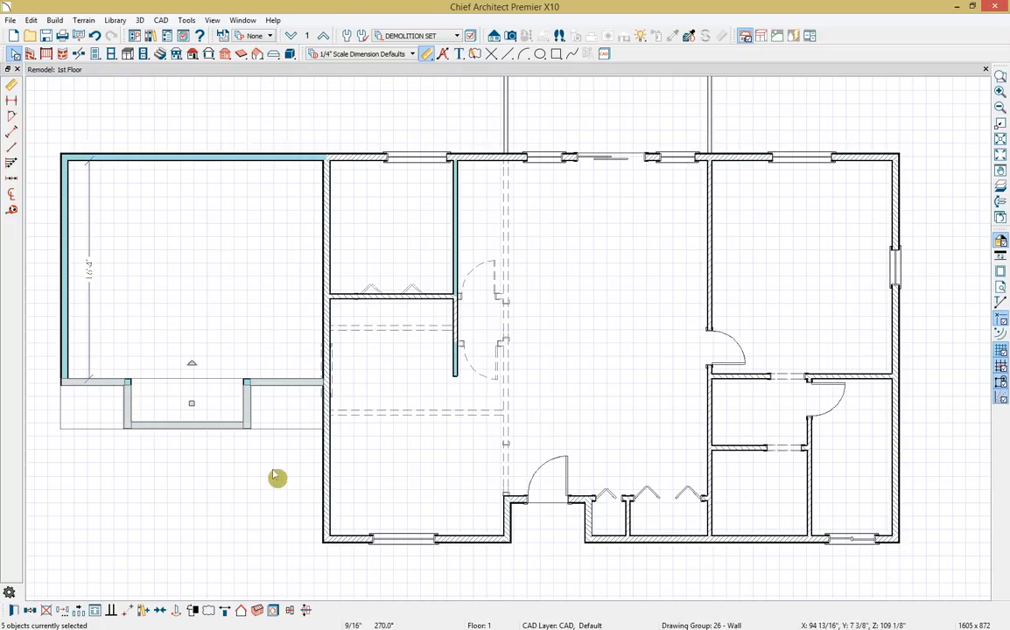
pyautogui.click(88, 263)
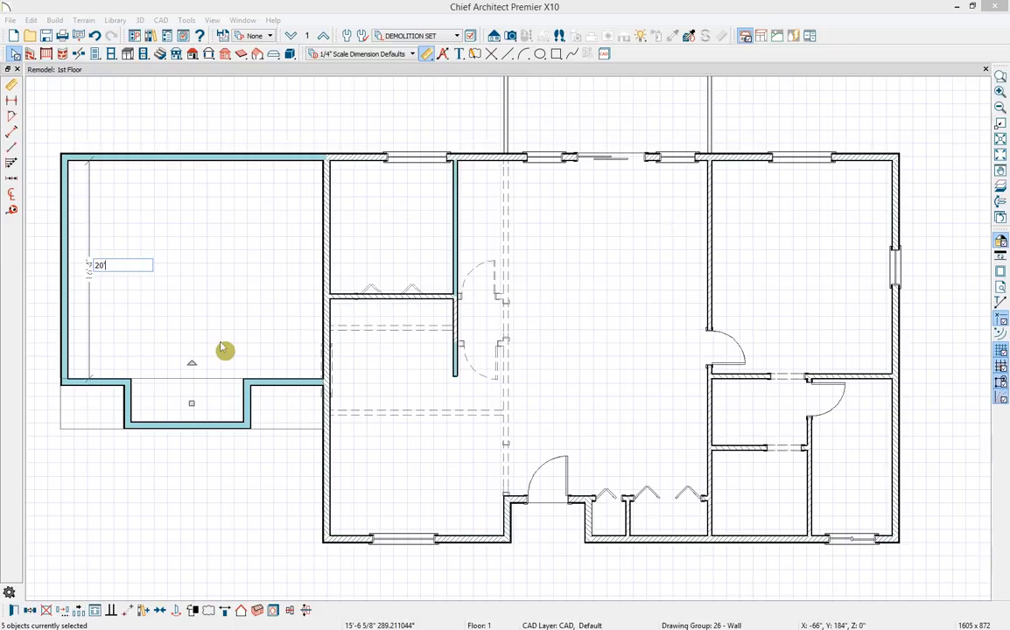
pyautogui.press('Return')
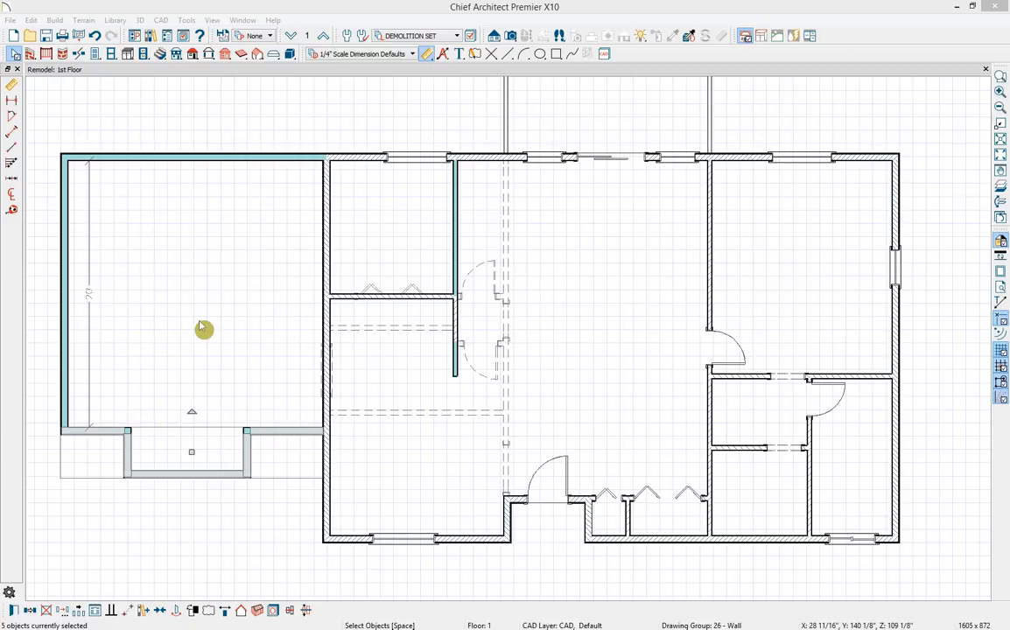
pyautogui.click(124, 331)
pyautogui.press('Escape')
# Shift the depth dimension to the middle of the addition and extend its front end to the bump-out's front wall
pyautogui.click(89, 305)
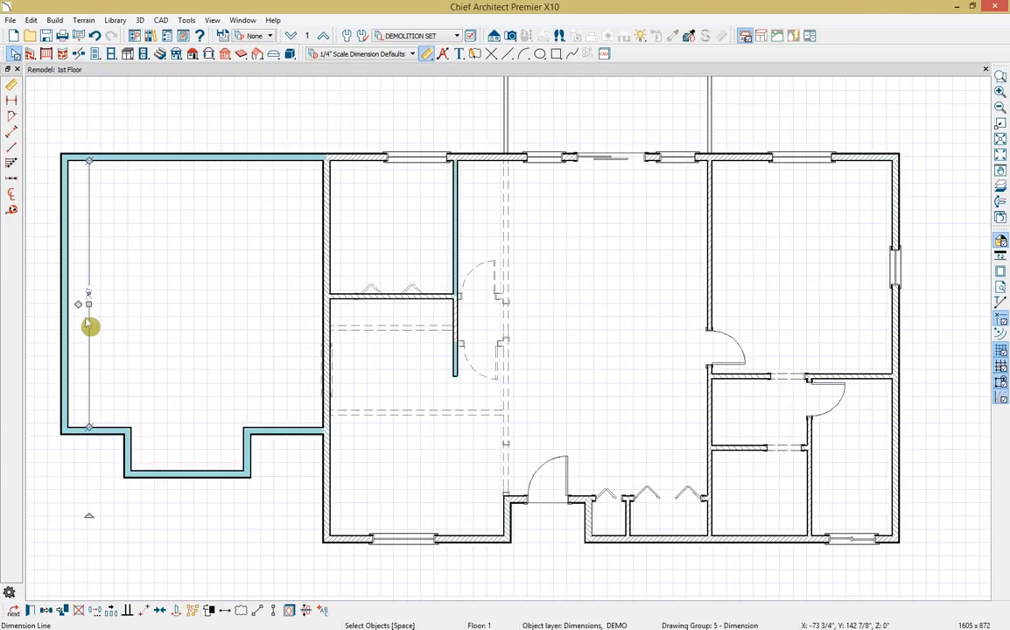
pyautogui.moveTo(86, 293); pyautogui.dragTo(205, 407)
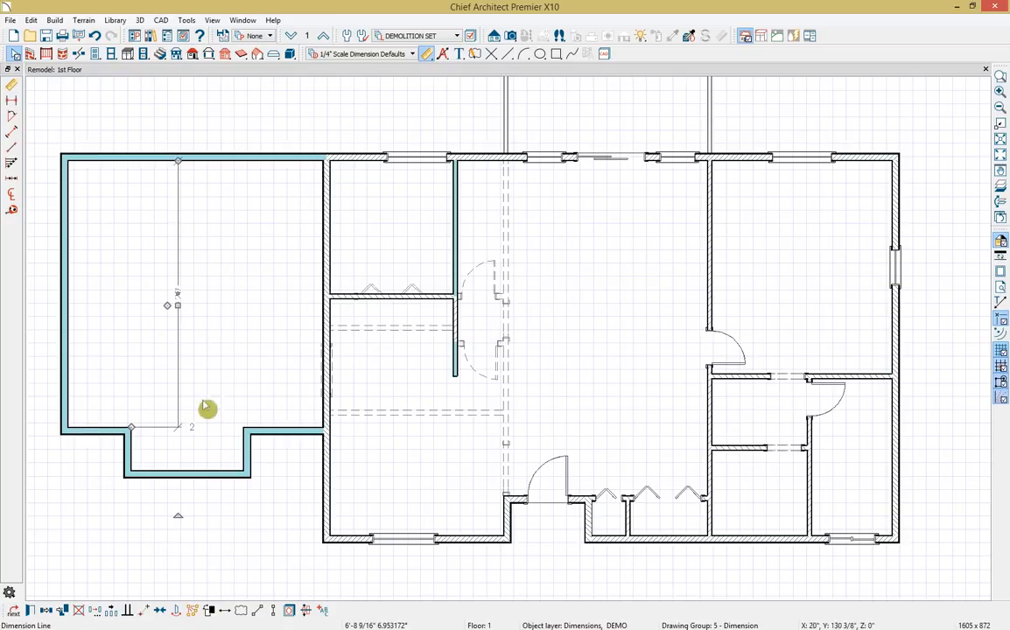
pyautogui.click(180, 428)
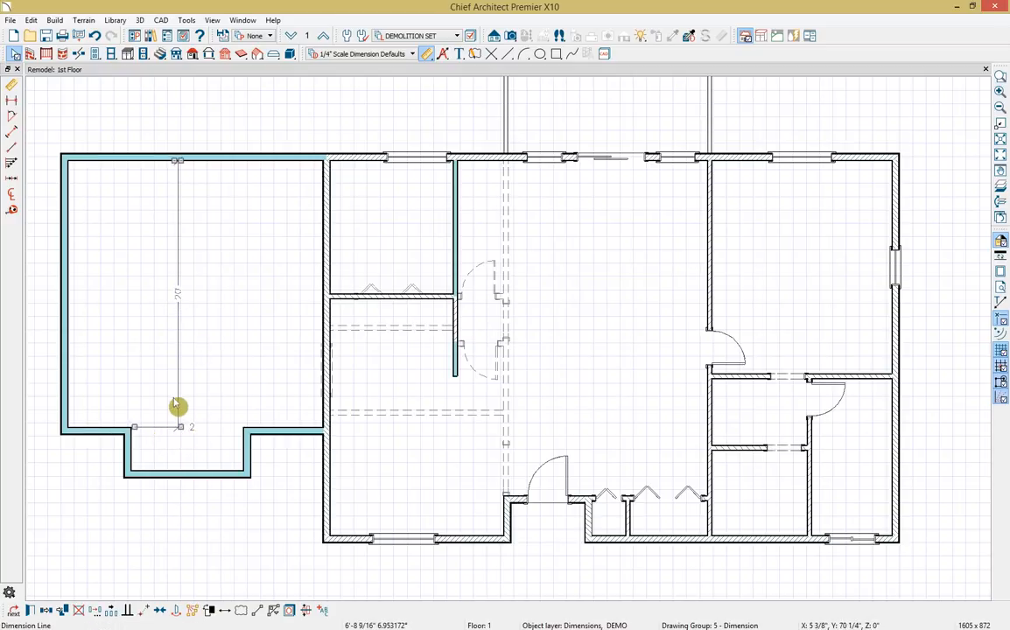
pyautogui.click(176, 402)
pyautogui.moveTo(132, 428); pyautogui.dragTo(162, 471)
# Move the bump-out's front wall so the dimension from the addition's rear wall is 22'
pyautogui.click(208, 476)
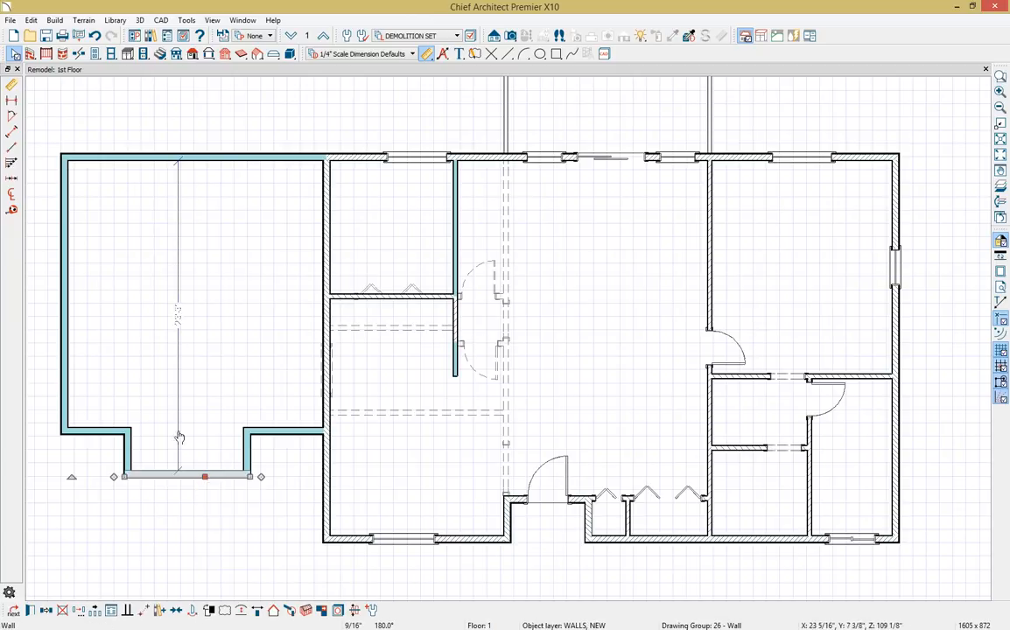
pyautogui.click(179, 321)
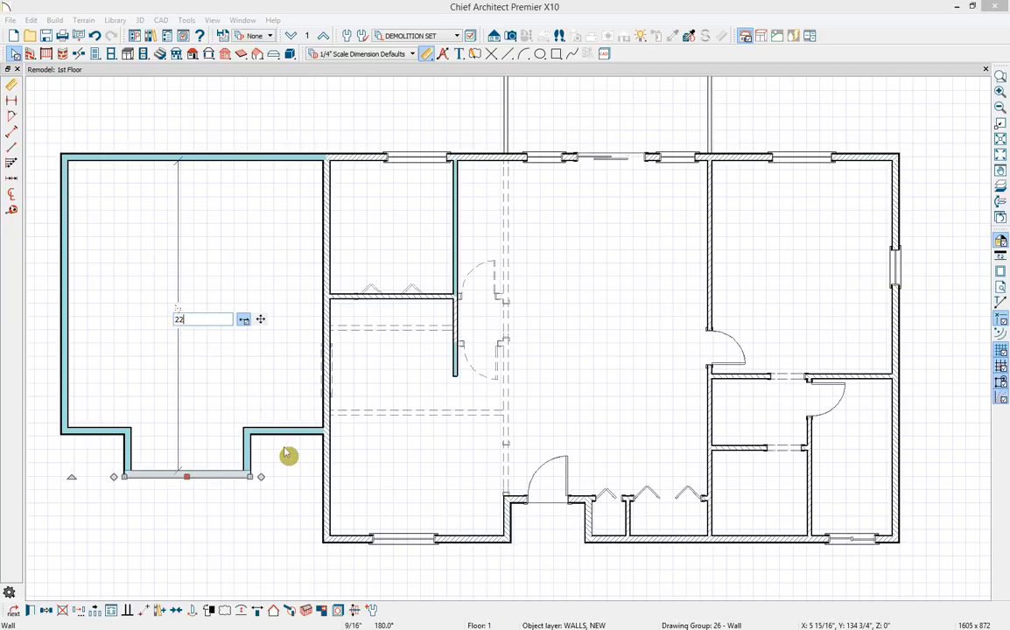
pyautogui.write("22'")
pyautogui.press('Return')
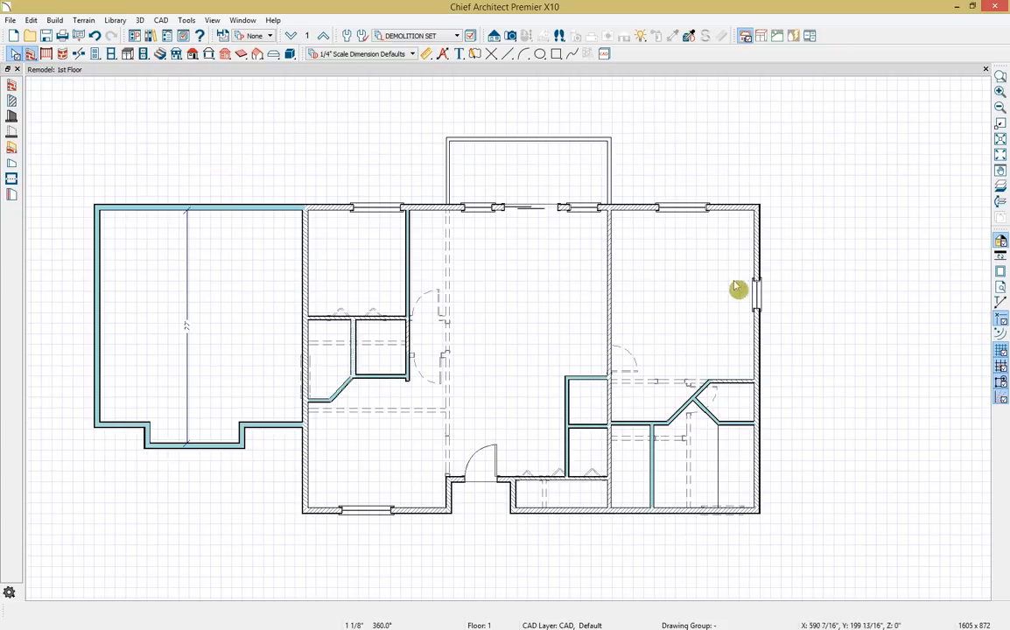
# Draw a separate horizontal exterior wall about 126" long in the empty area to the right of the house
pyautogui.moveTo(827, 289); pyautogui.dragTo(98, 300, button='middle')
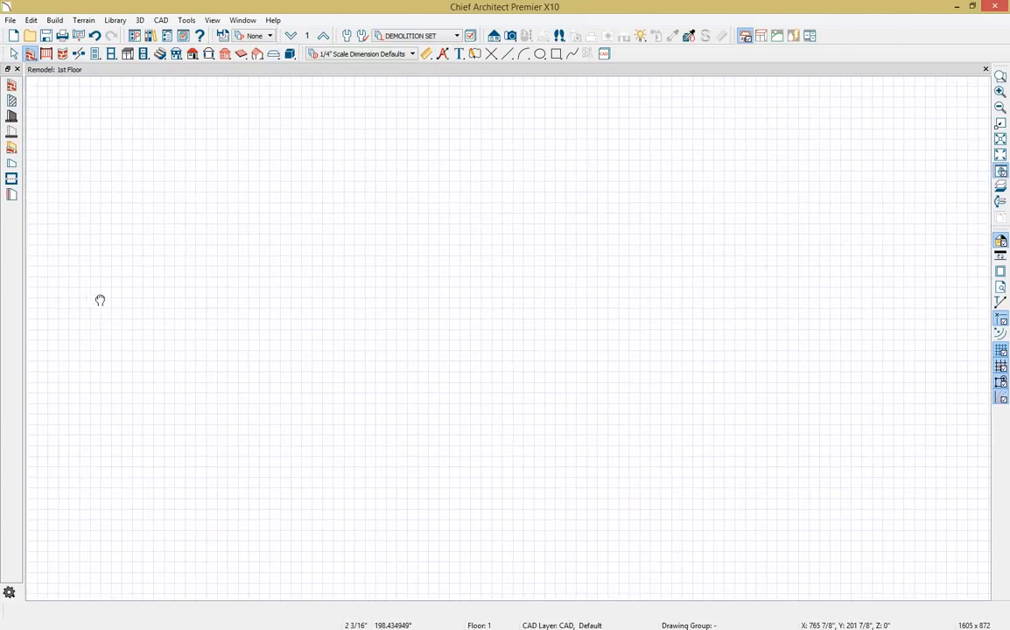
pyautogui.click(35, 53)
pyautogui.moveTo(330, 265); pyautogui.dragTo(442, 267)
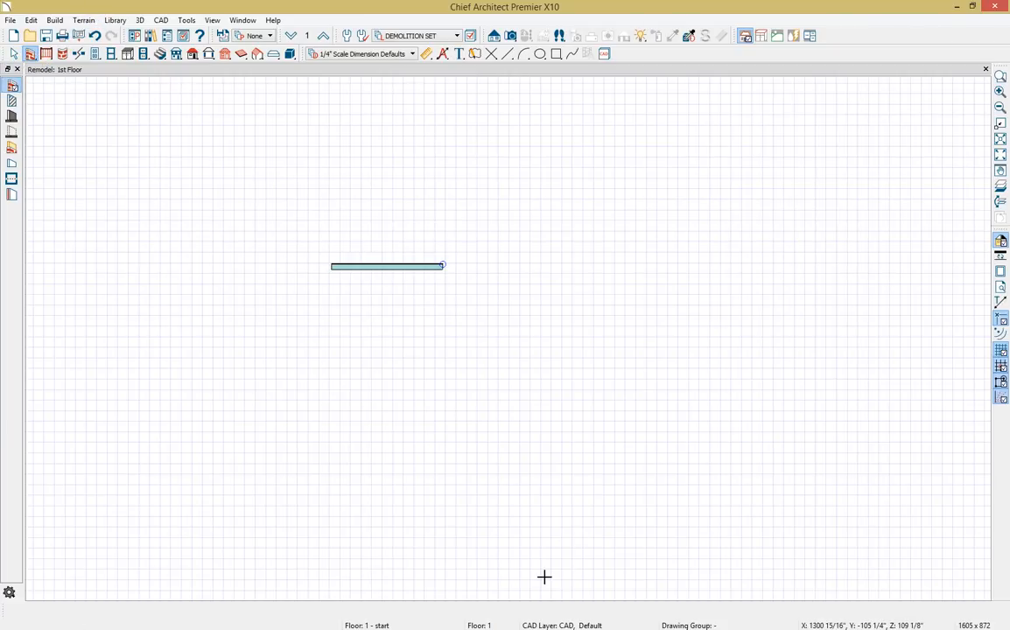
pyautogui.press('space')
# Make five evenly distributed copies of the separate wall below it using Multiple Copy
pyautogui.click(417, 266)
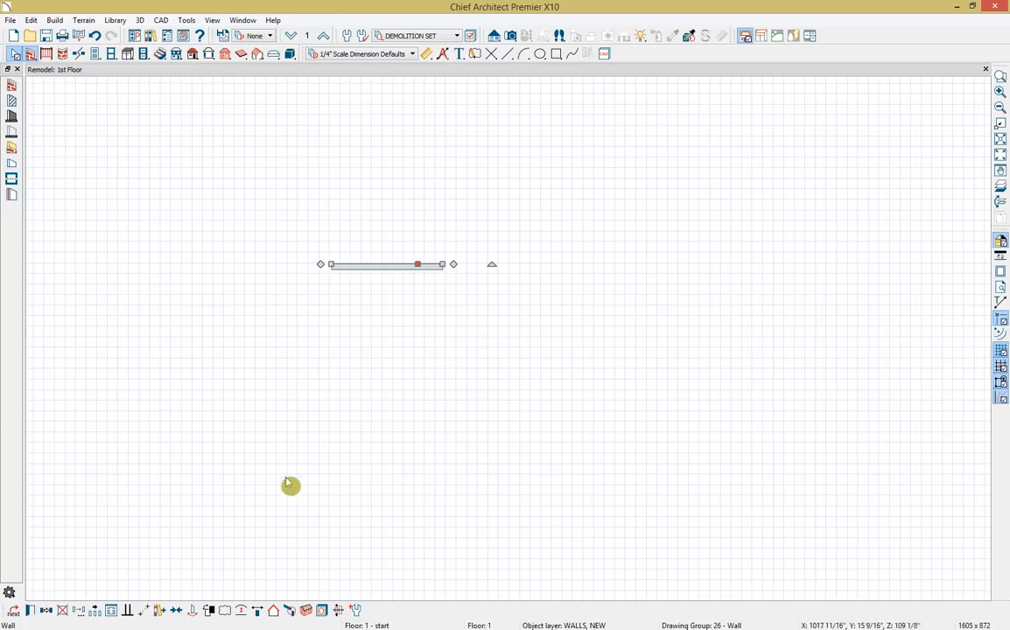
pyautogui.click(95, 612)
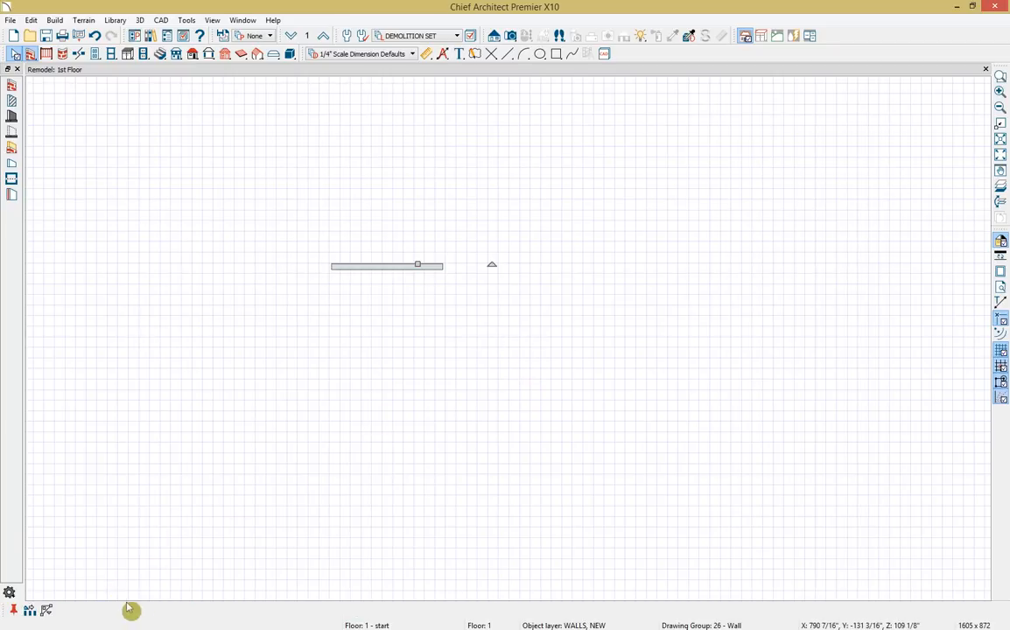
pyautogui.click(46, 610)
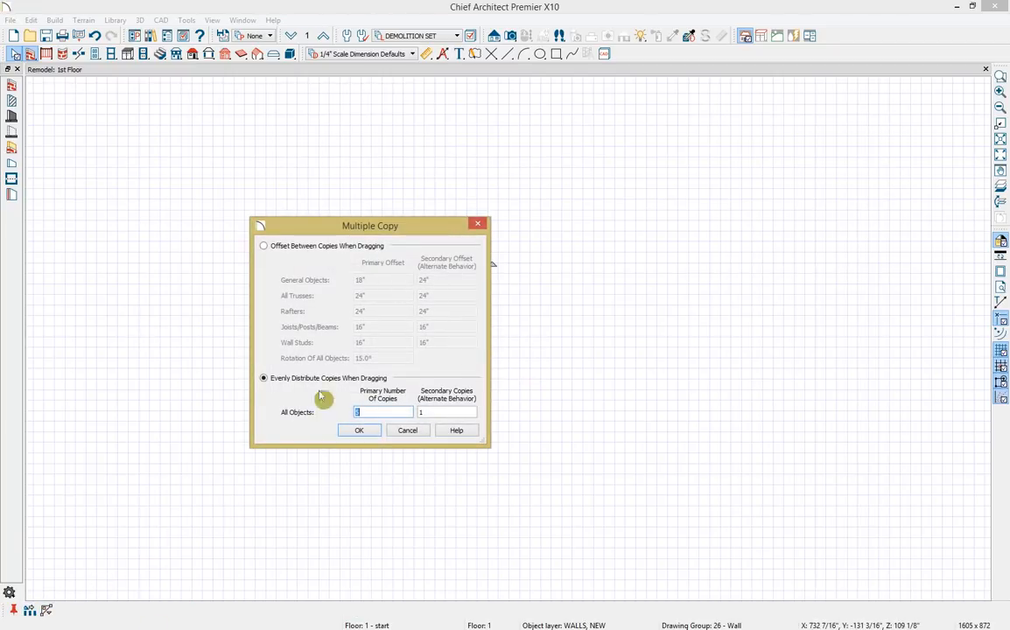
pyautogui.click(371, 439)
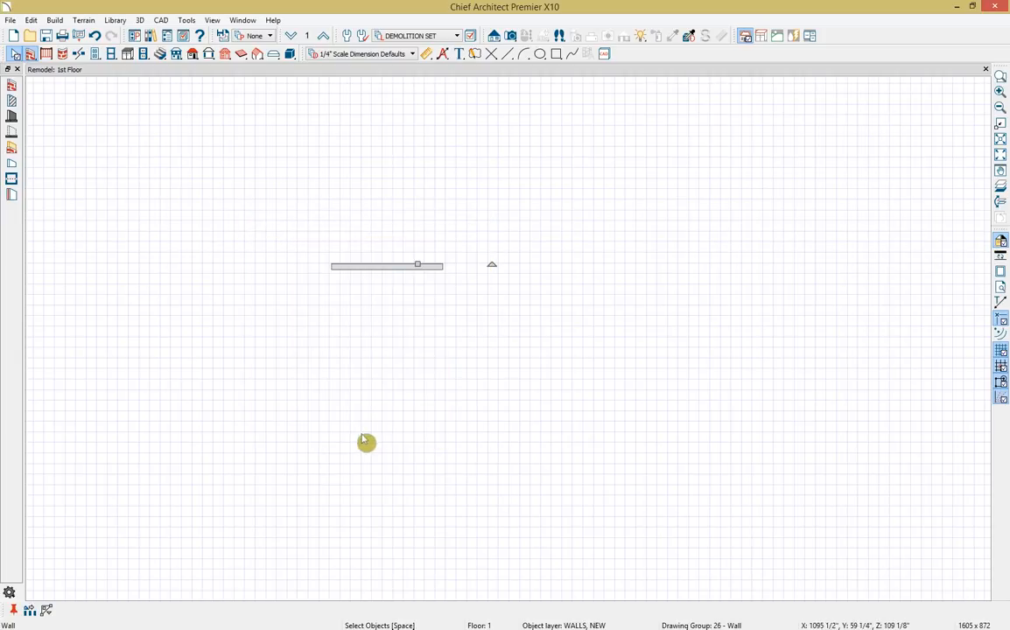
pyautogui.moveTo(422, 268); pyautogui.dragTo(421, 402)
pyautogui.click(595, 495)
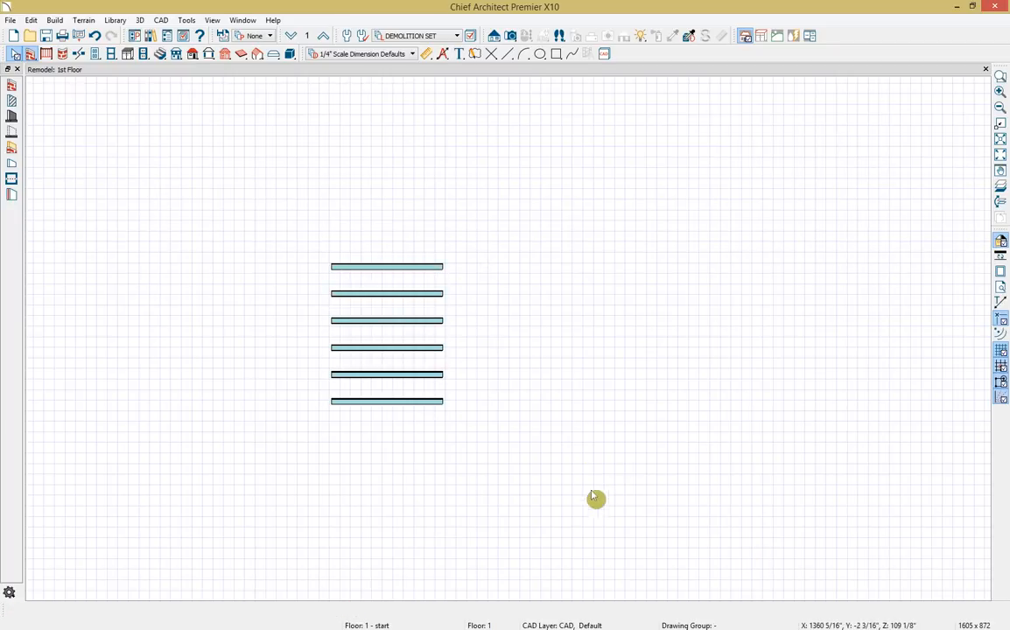
# Change the wall type of the second sample wall from the top to "Siding-6, EXISTING"
pyautogui.scroll(2, 408, 300)
pyautogui.click(406, 296)
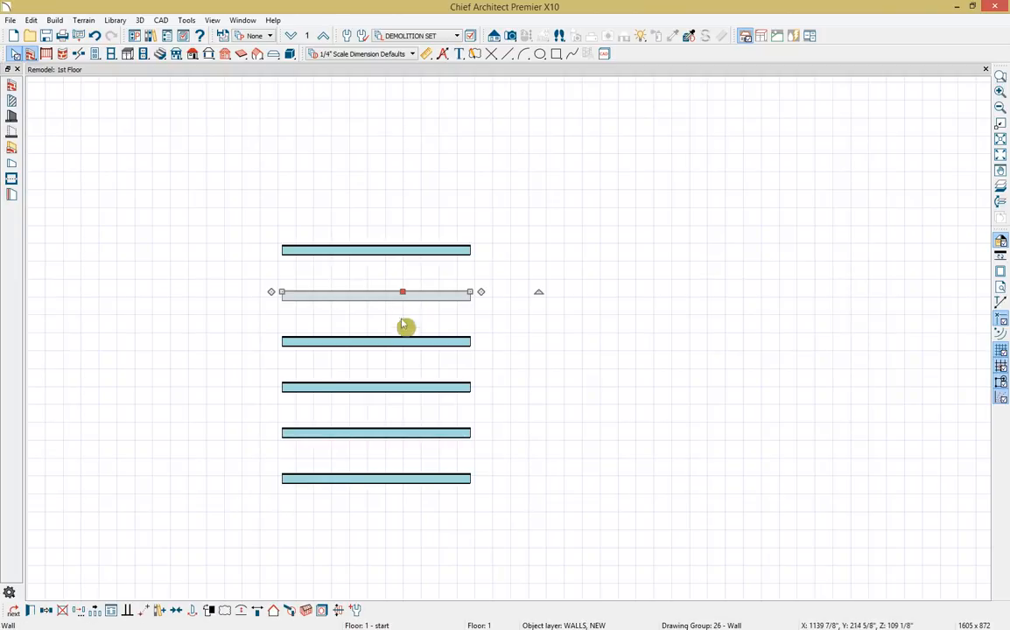
pyautogui.click(29, 610)
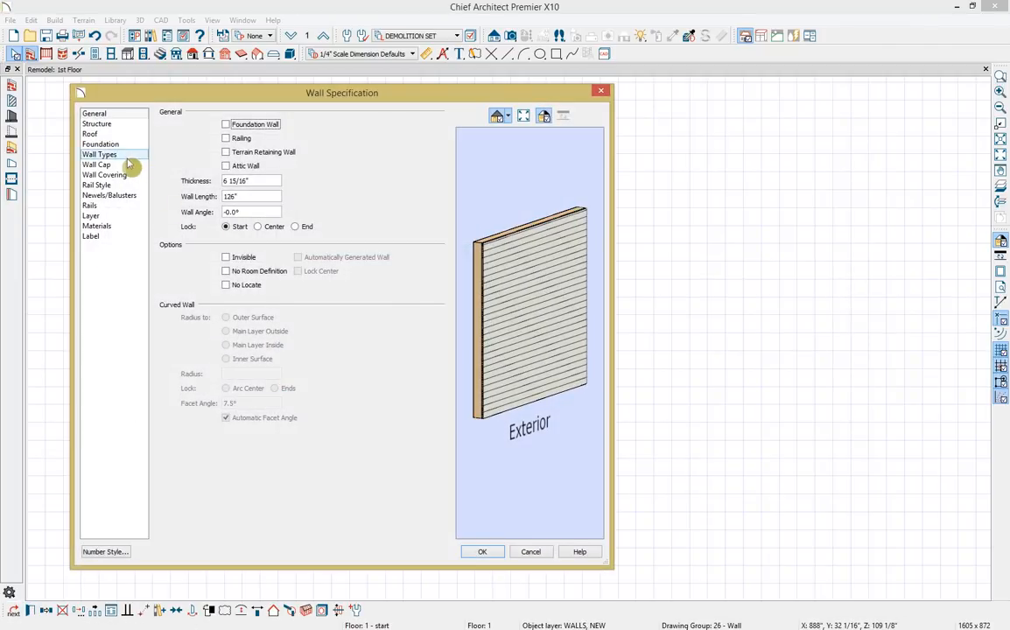
pyautogui.click(104, 155)
pyautogui.click(349, 130)
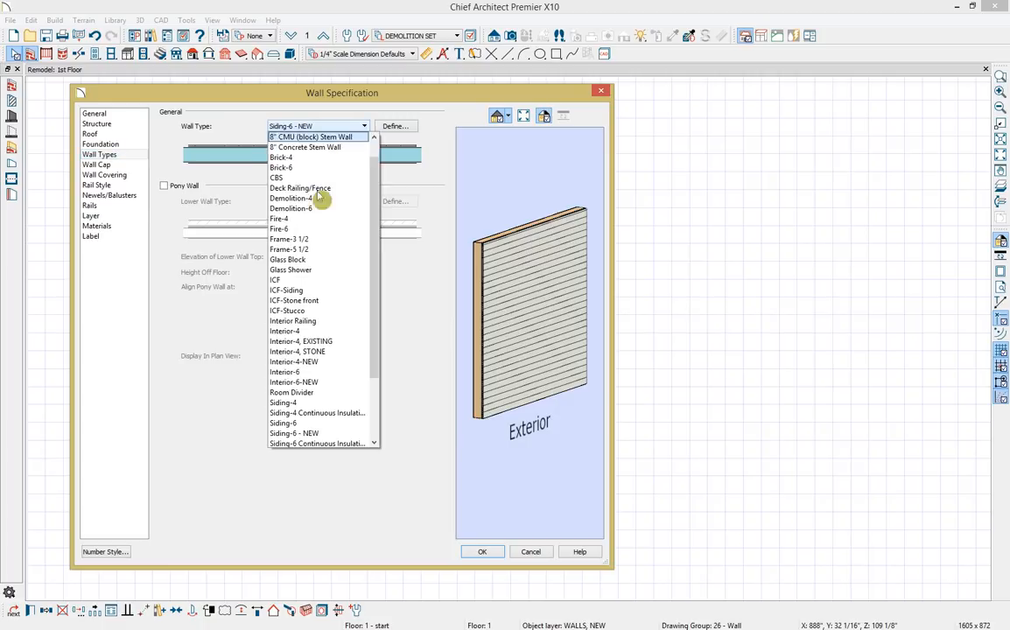
pyautogui.scroll(-1, 348, 403)
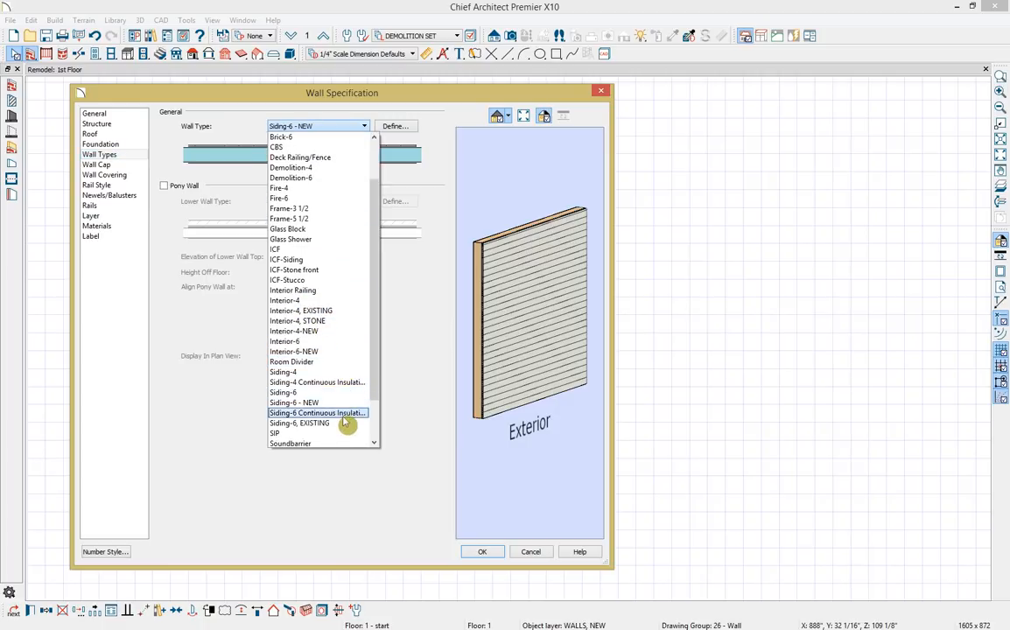
pyautogui.click(367, 428)
pyautogui.click(493, 555)
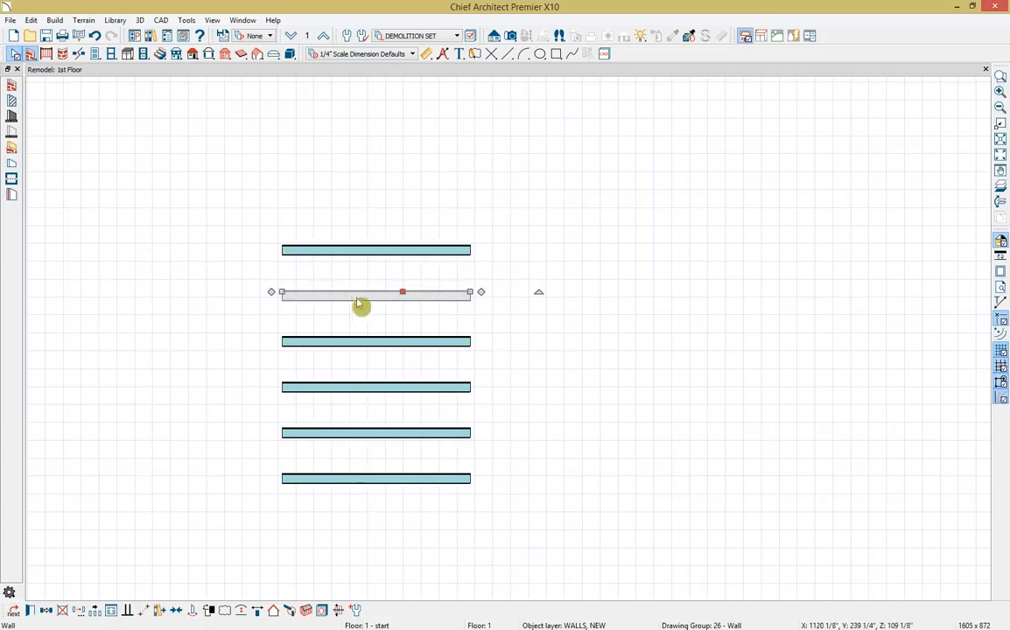
# Change the wall type of the third sample wall from the top to "Interior-4-NEW"
pyautogui.click(340, 339)
pyautogui.click(30, 610)
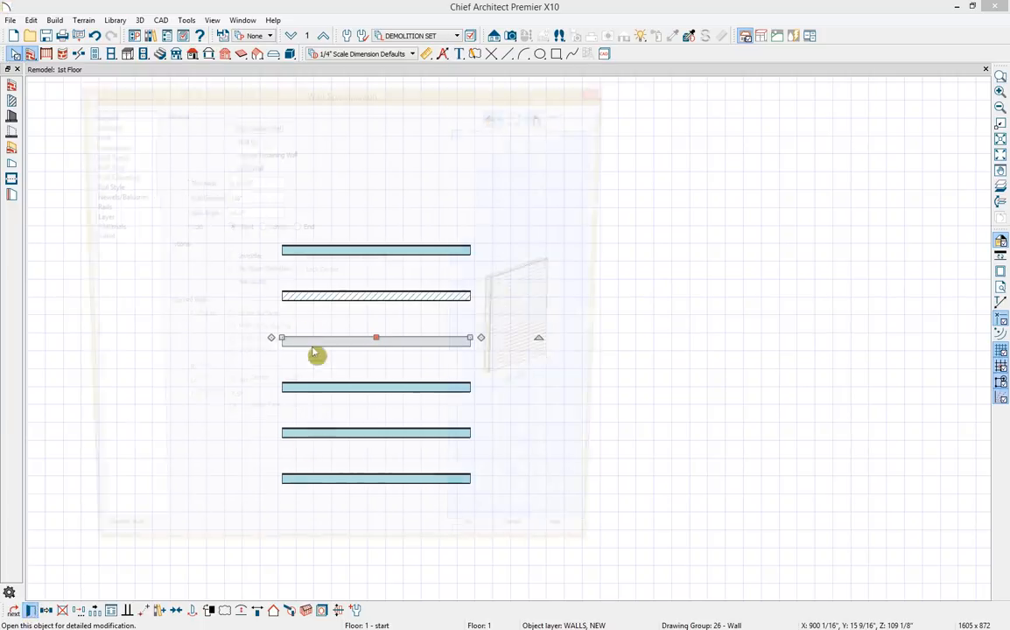
pyautogui.click(482, 552)
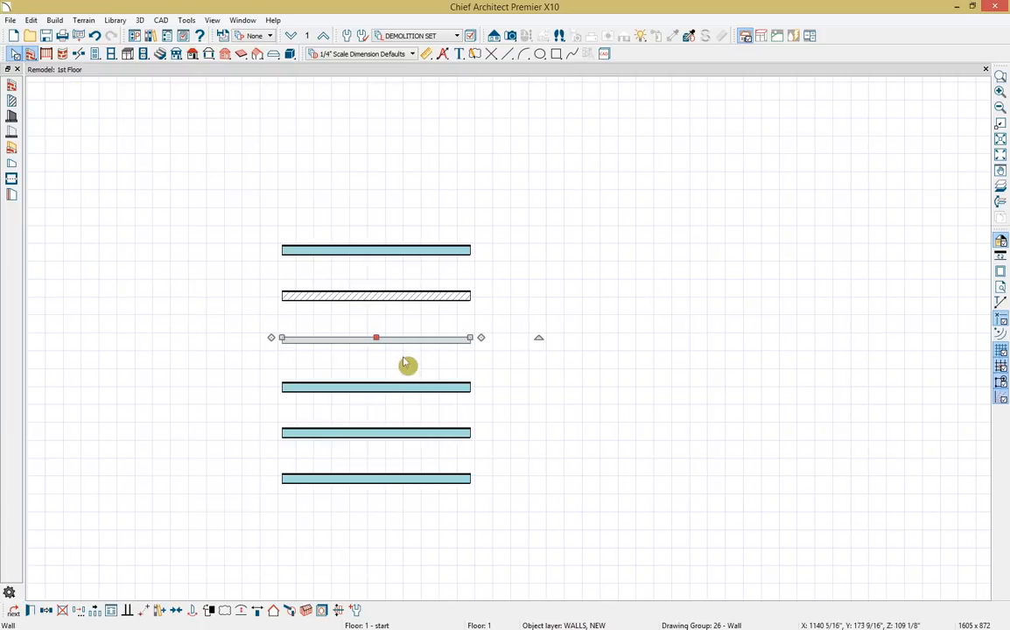
# Change the wall type of the fourth sample wall from the top to "Interior-4, EXISTING"
pyautogui.click(392, 385)
pyautogui.click(34, 612)
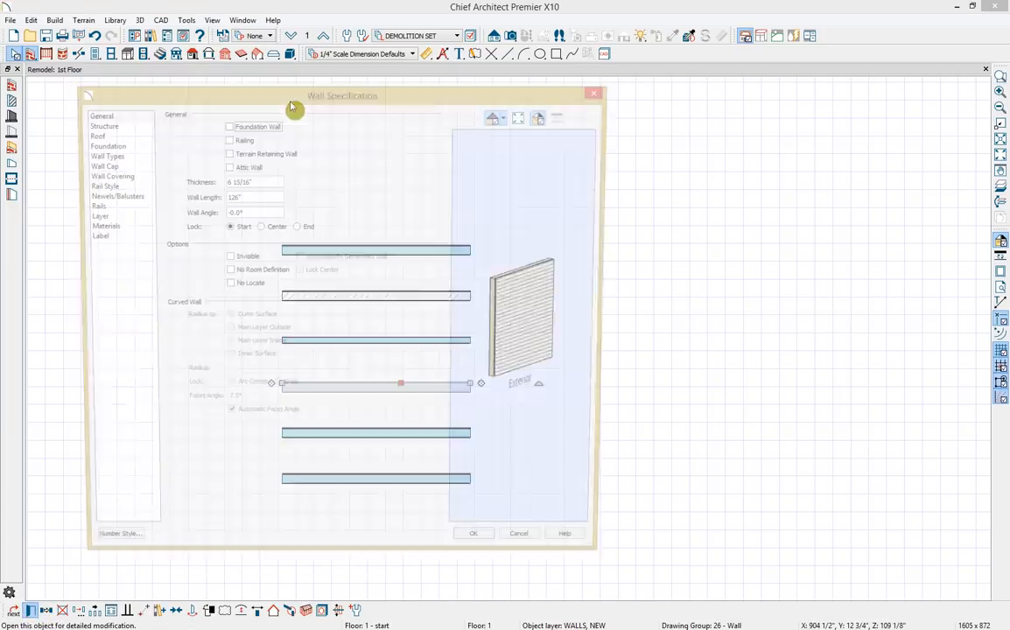
pyautogui.click(101, 154)
pyautogui.click(325, 128)
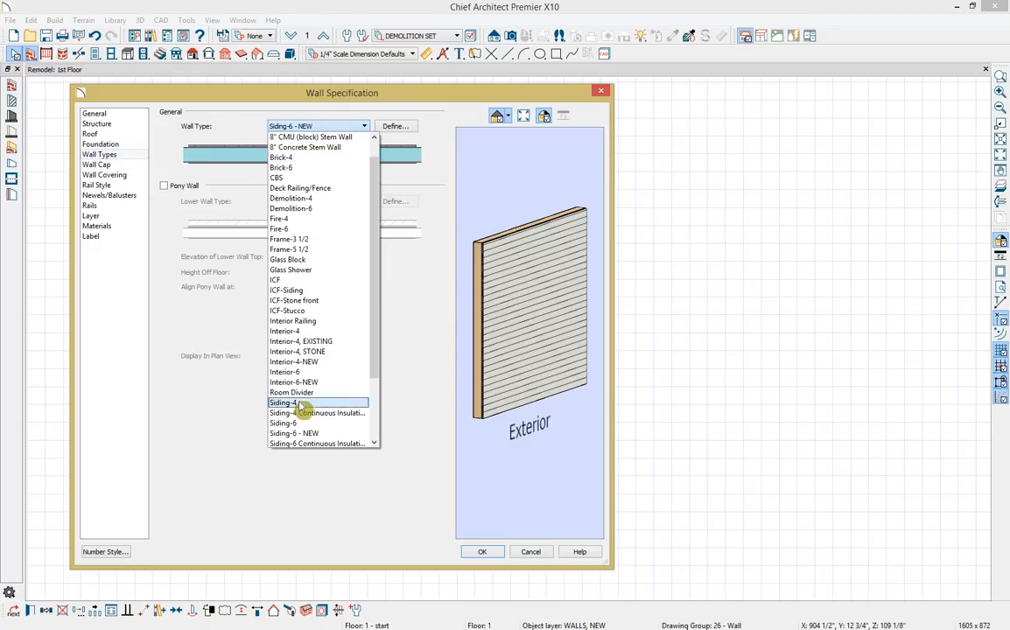
pyautogui.scroll(-1, 315, 385)
pyautogui.click(322, 331)
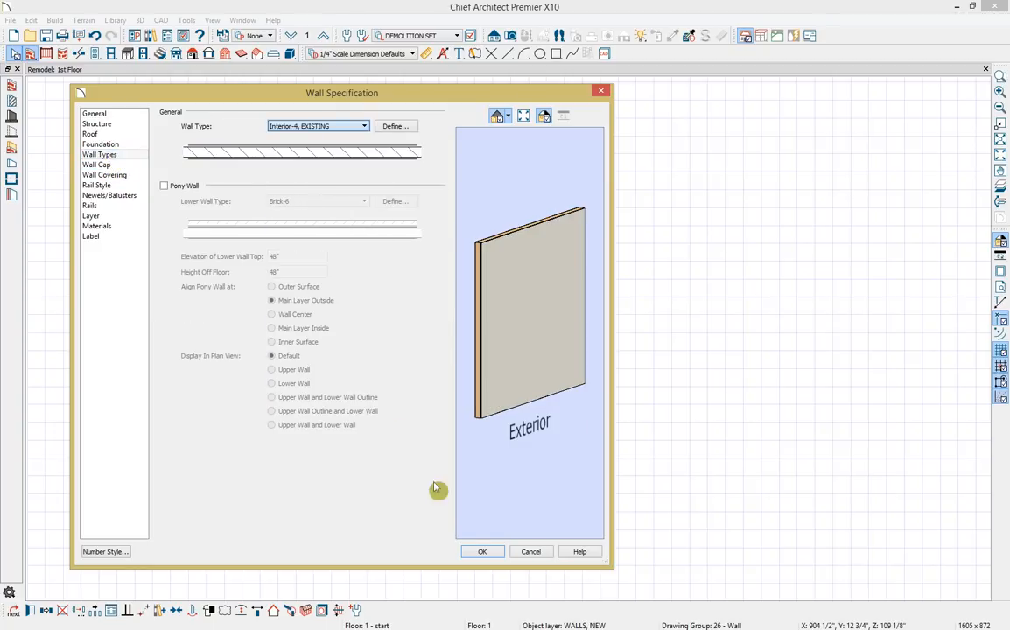
pyautogui.click(482, 552)
# Change the wall type of the fifth sample wall from the top to "STONE-6 NEW"
pyautogui.click(404, 431)
pyautogui.click(35, 610)
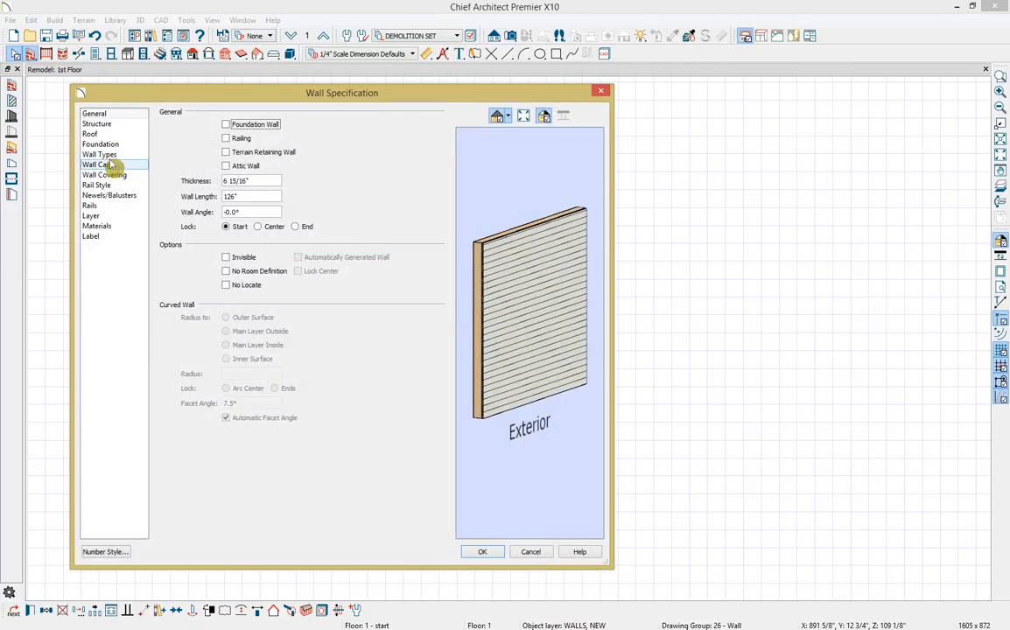
pyautogui.click(102, 155)
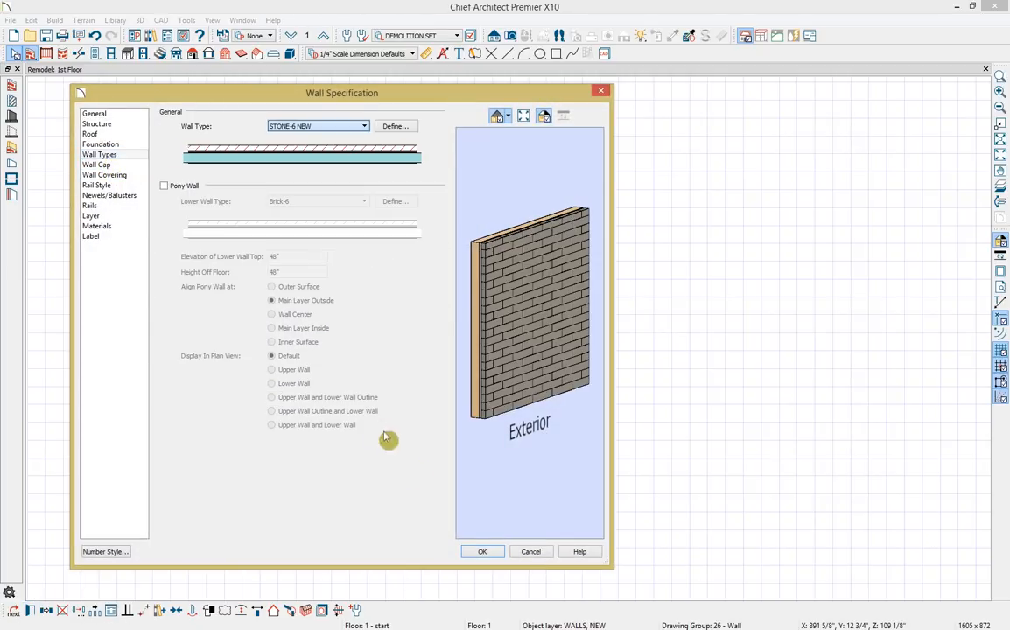
pyautogui.click(482, 552)
# Change the wall type of the lowest sample wall to "Interior-6-NEW"
pyautogui.click(448, 476)
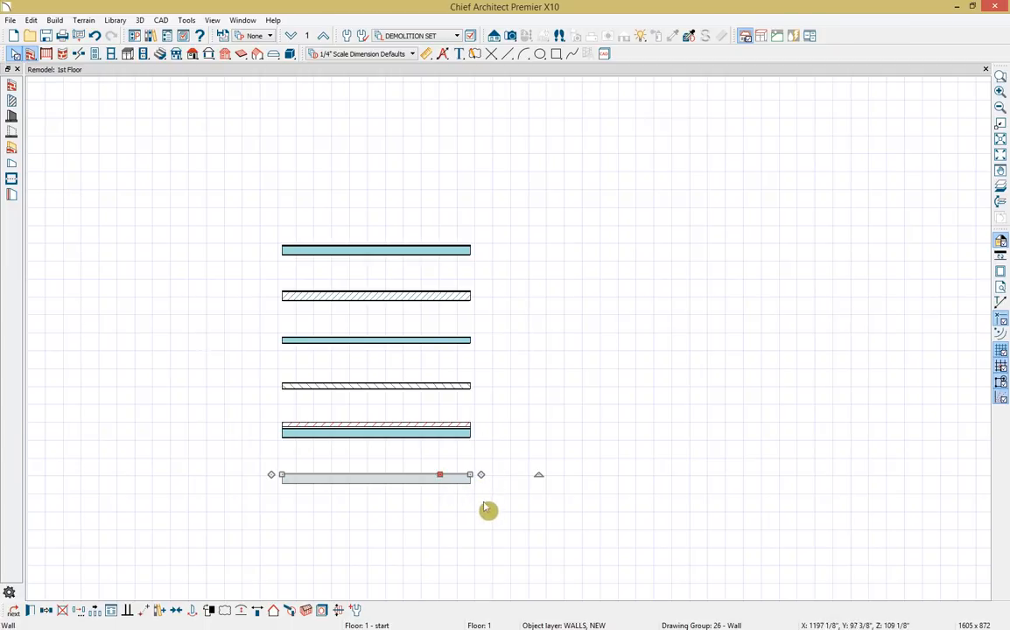
pyautogui.click(32, 611)
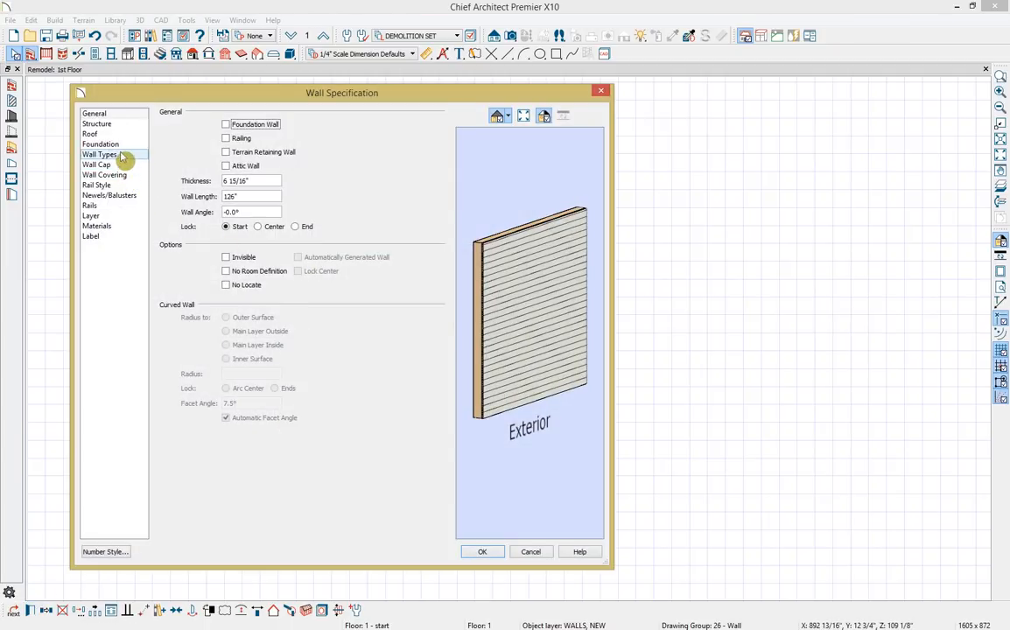
pyautogui.click(124, 156)
pyautogui.click(333, 128)
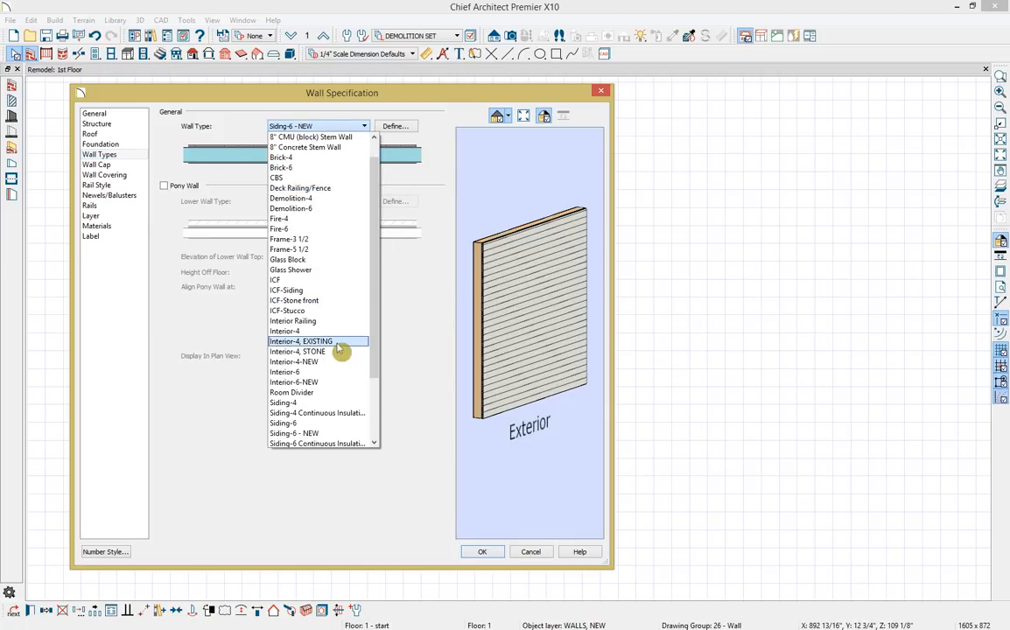
pyautogui.click(329, 382)
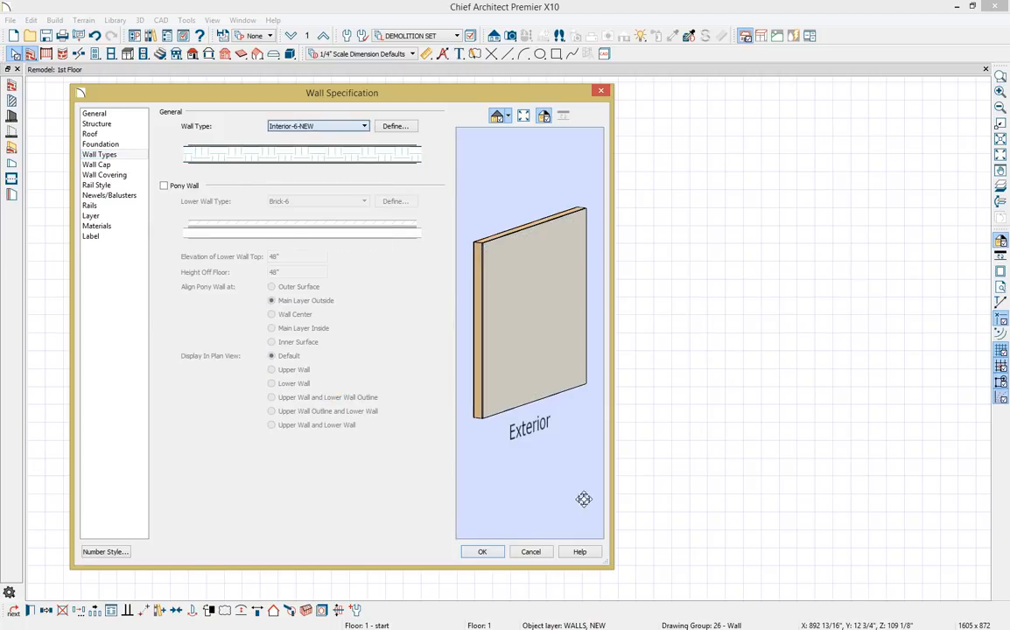
pyautogui.click(500, 551)
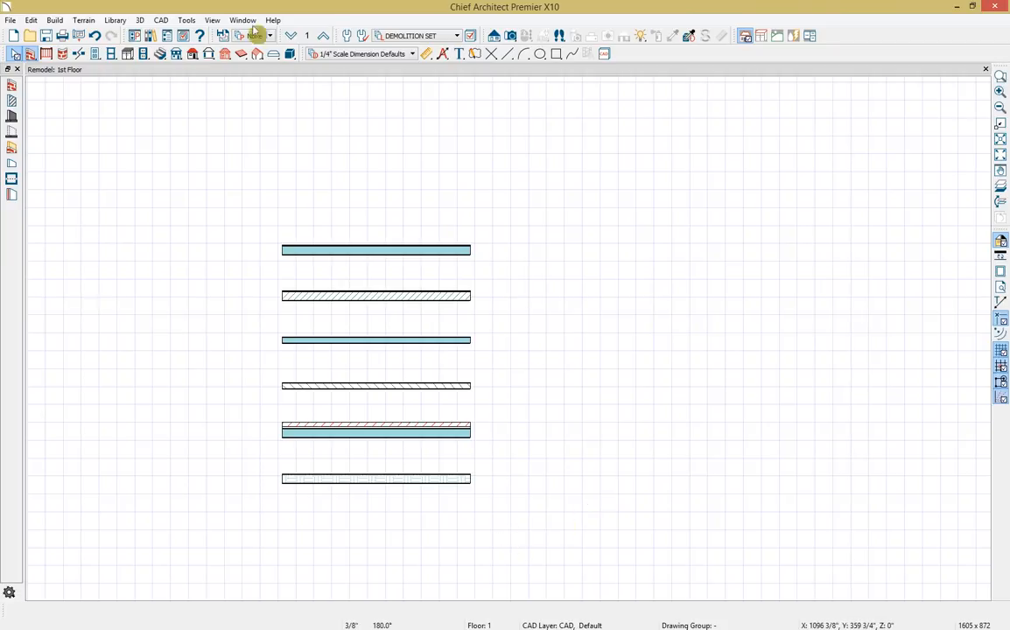
# Create a CAD detail from the current view of the six sample walls
pyautogui.click(161, 20)
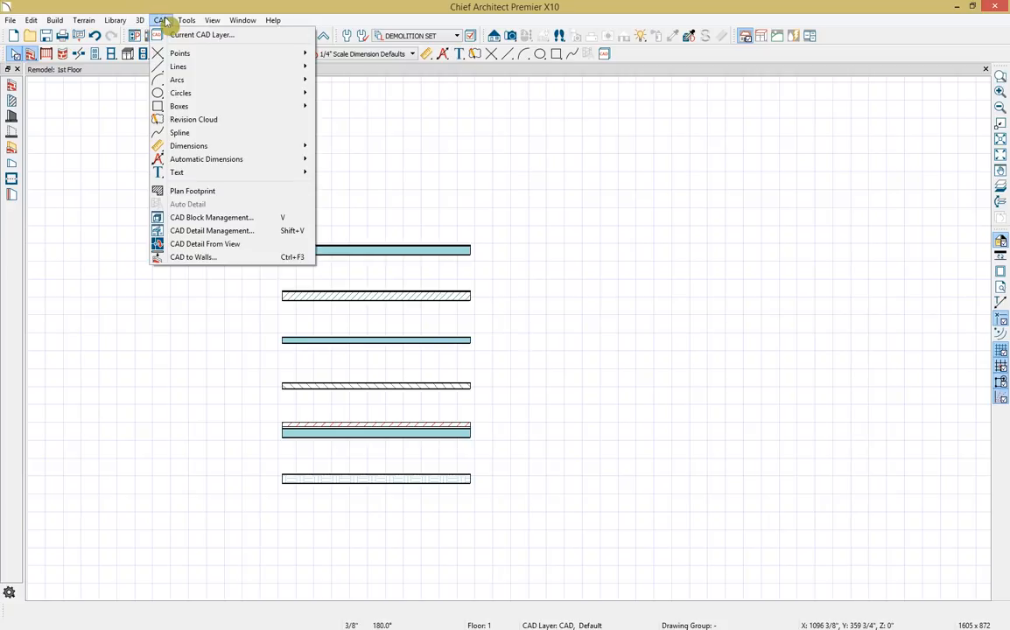
pyautogui.click(253, 244)
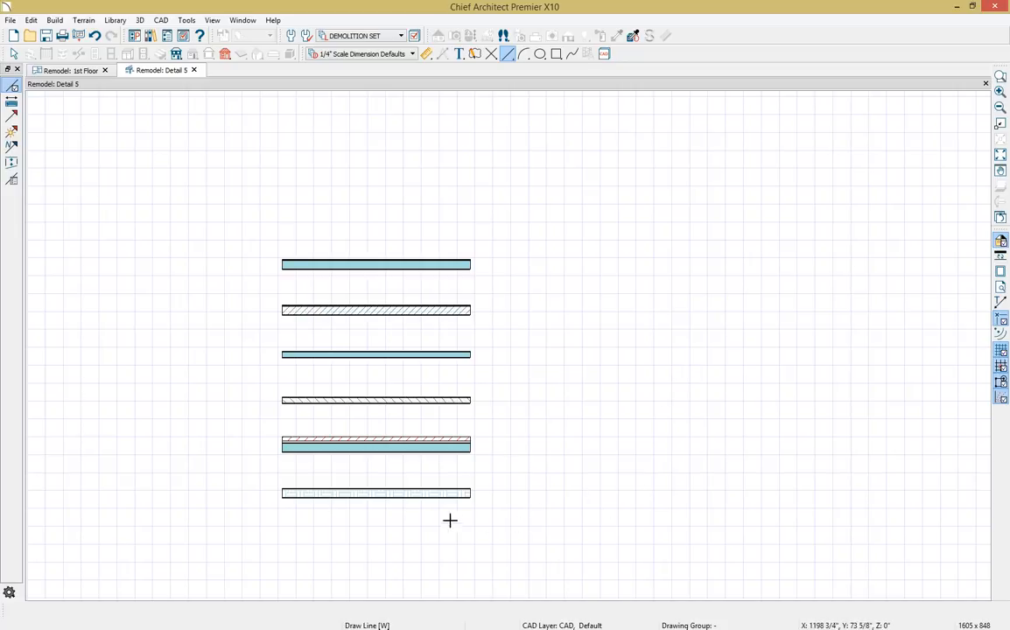
pyautogui.press('space')
pyautogui.click(420, 495)
pyautogui.click(630, 448)
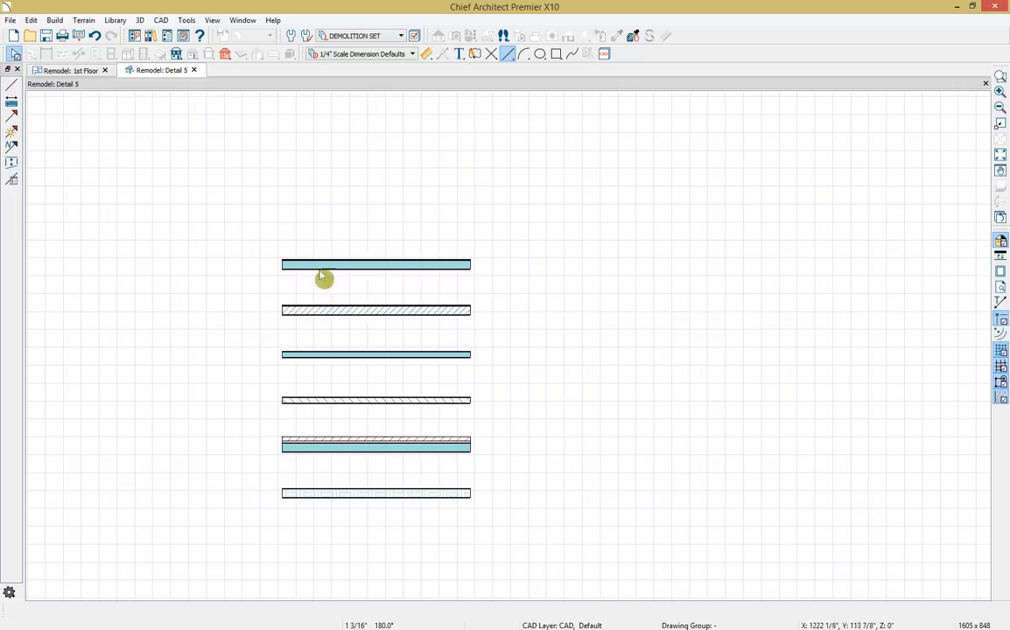
# Delete all six sample walls from the 1st floor plan
pyautogui.click(68, 72)
pyautogui.moveTo(593, 542); pyautogui.dragTo(210, 153)
pyautogui.press('Delete')
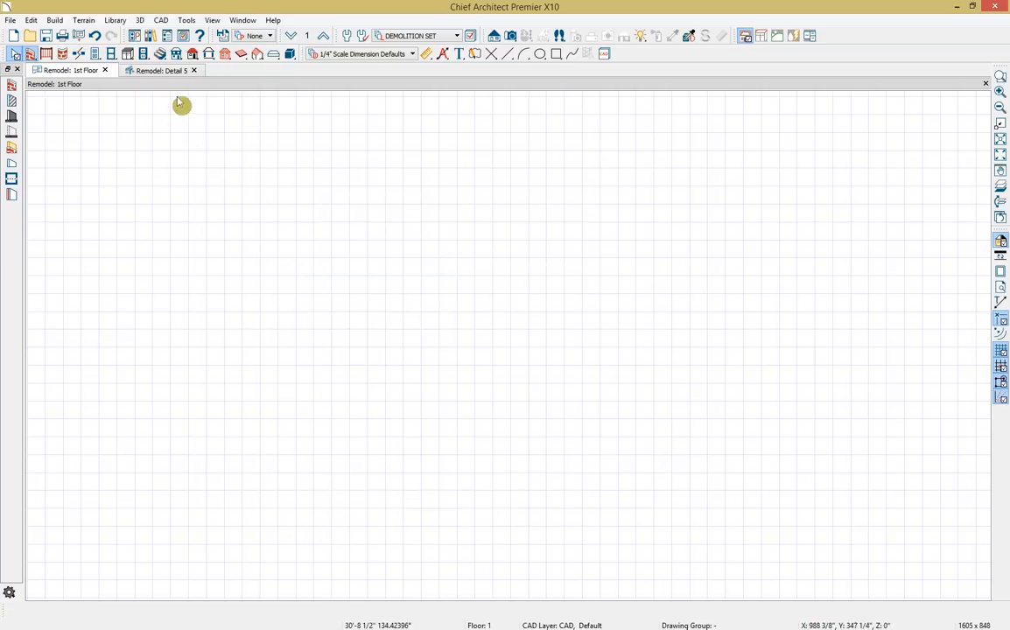
# Add the rich text label "EXISTING SIDING 6" beside the uppermost wall sample in the new CAD detail
pyautogui.click(156, 70)
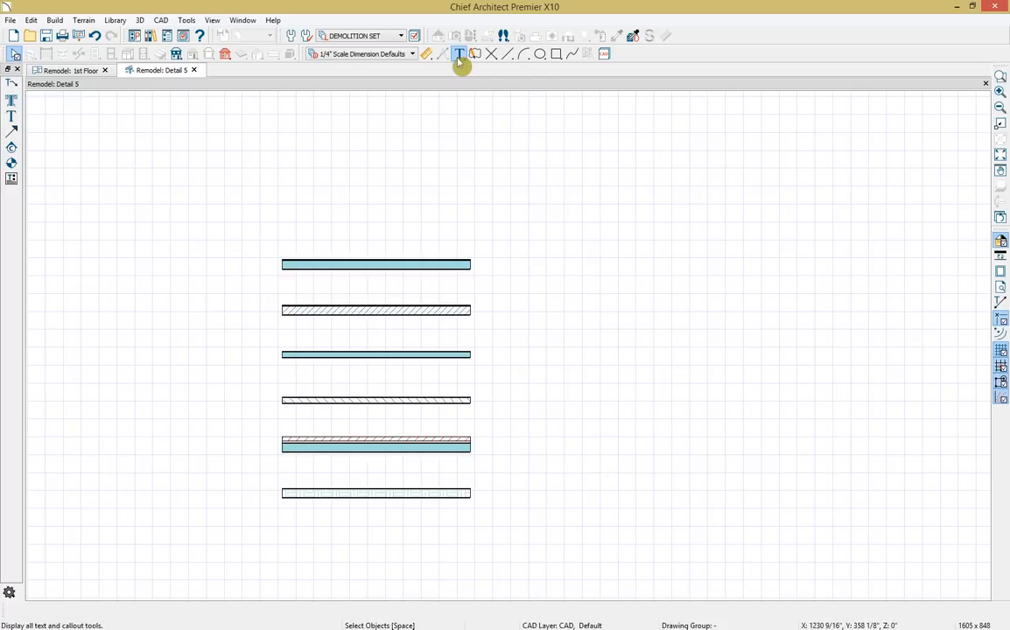
pyautogui.click(12, 100)
pyautogui.click(502, 260)
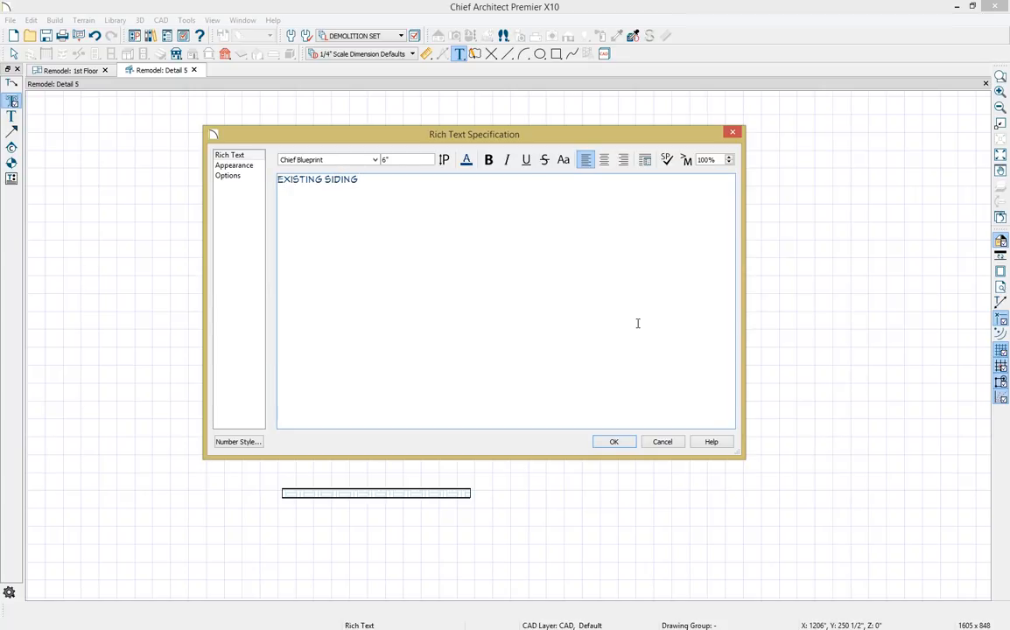
pyautogui.write('6')
pyautogui.click(613, 442)
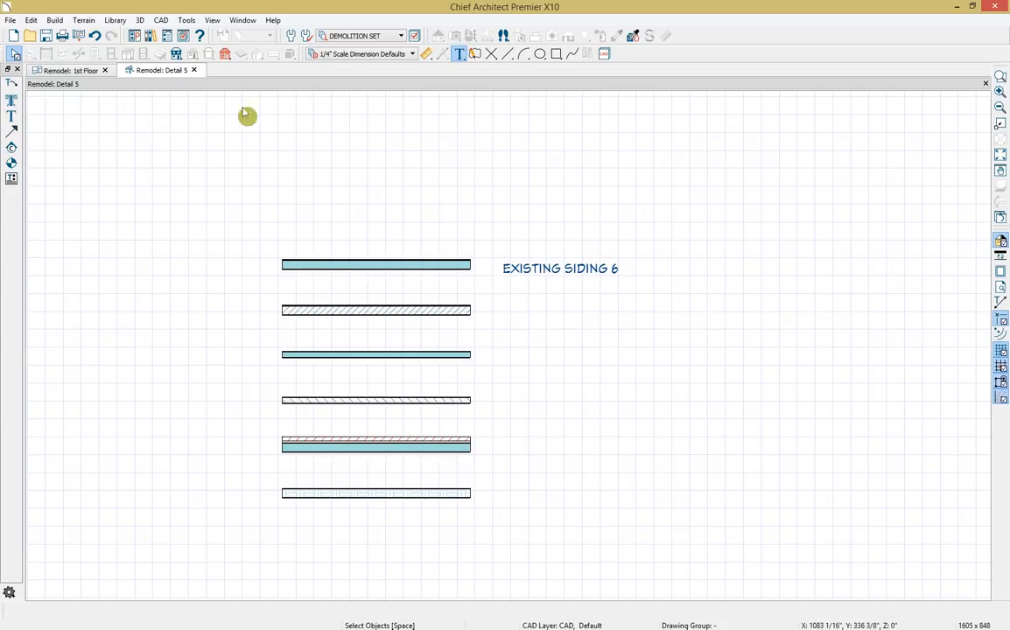
# Close the Detail 5 view and open the WALL LEGEND CAD detail from the Project Browser to examine it
pyautogui.click(193, 70)
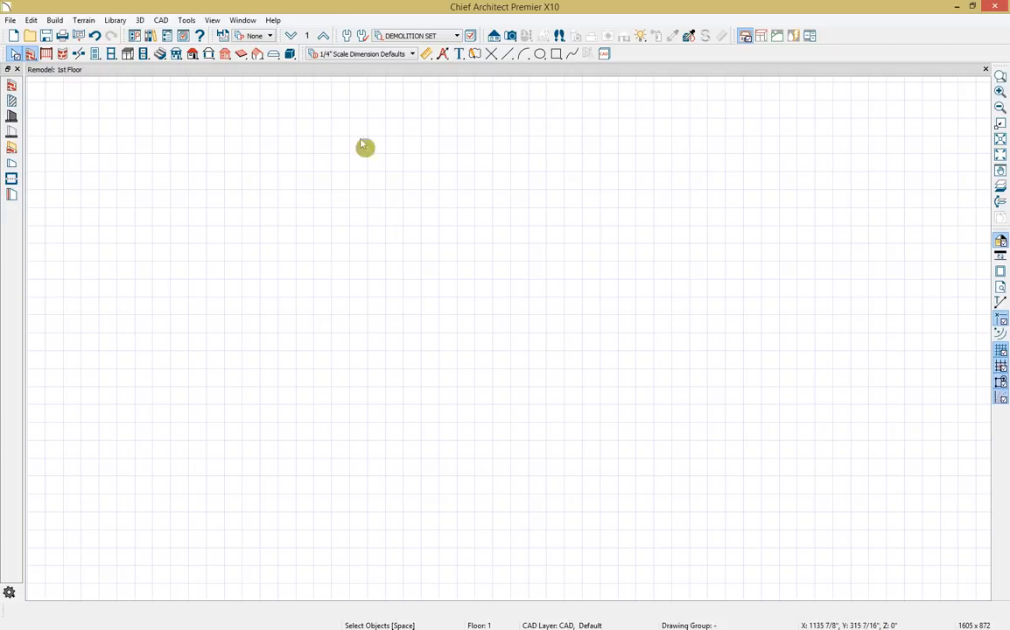
pyautogui.click(168, 37)
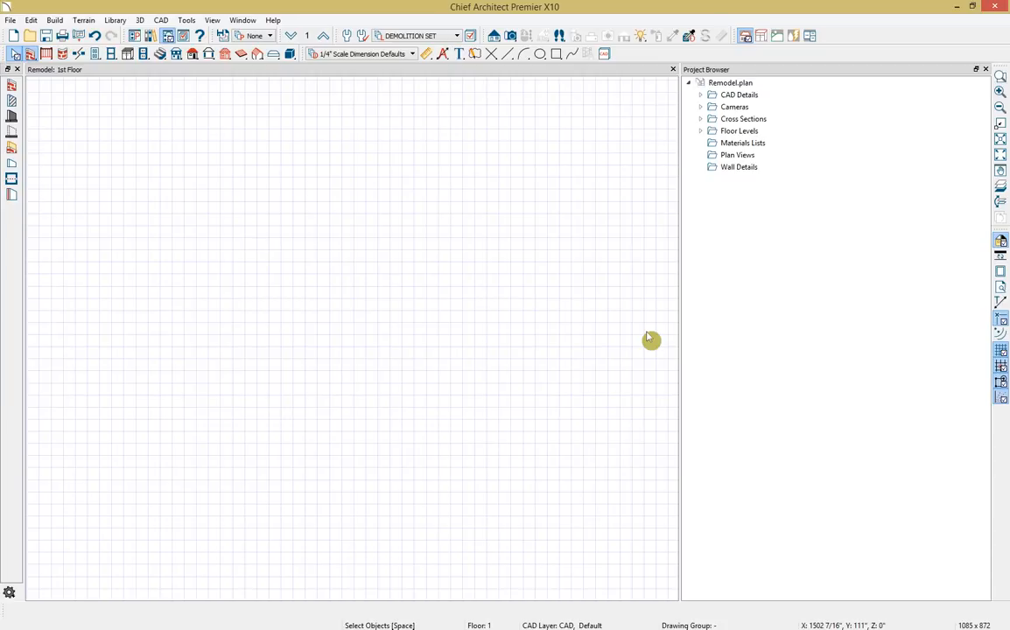
pyautogui.click(701, 95)
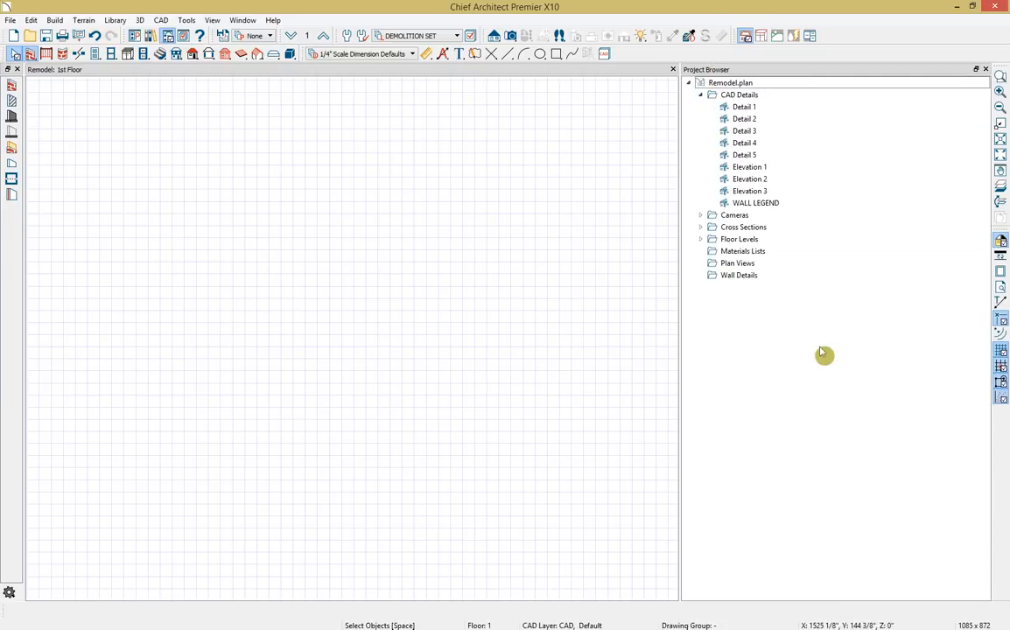
pyautogui.doubleClick(767, 205)
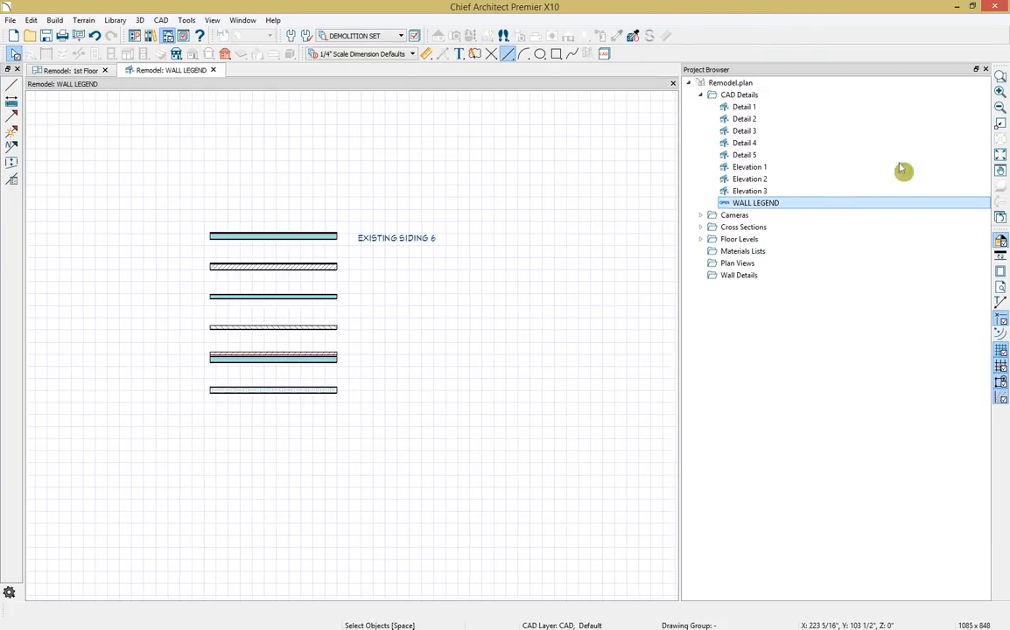
pyautogui.click(782, 196)
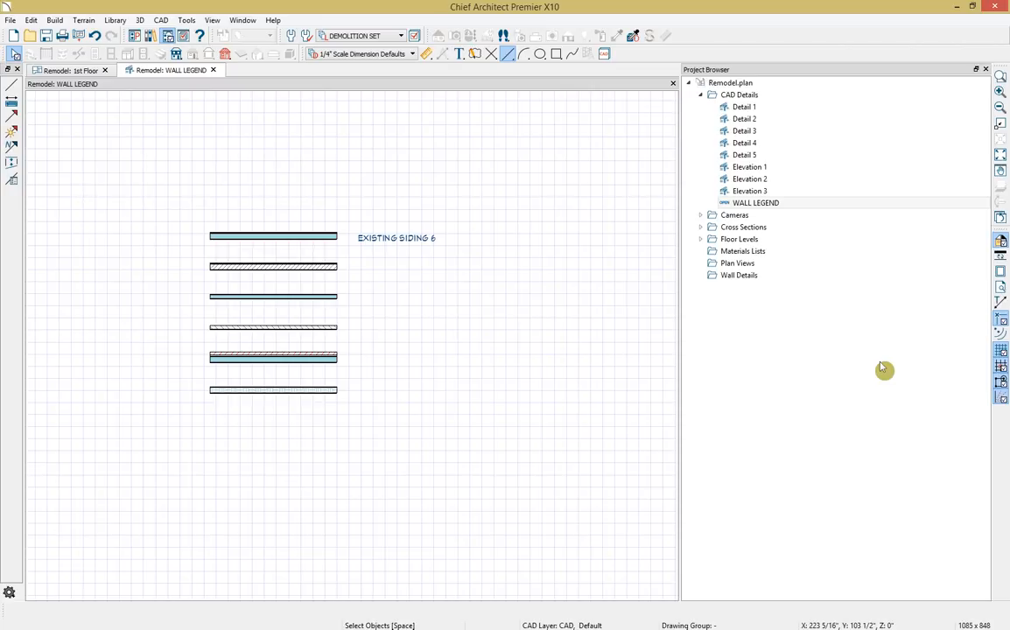
pyautogui.click(985, 69)
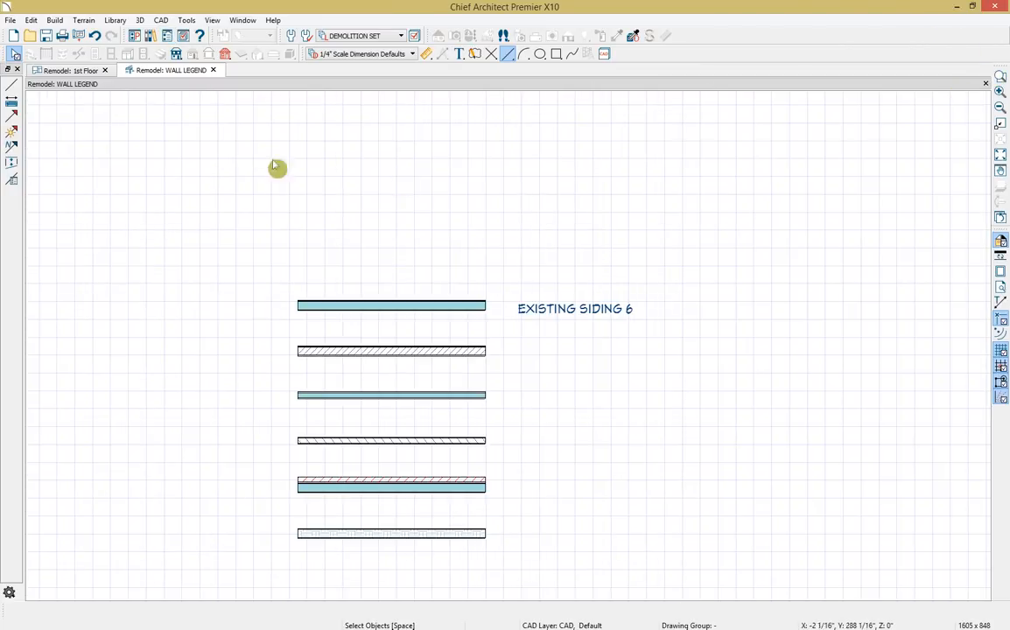
# Close the WALL LEGEND detail and delete the vertical dimension line inside the addition on the 1st floor plan
pyautogui.click(213, 70)
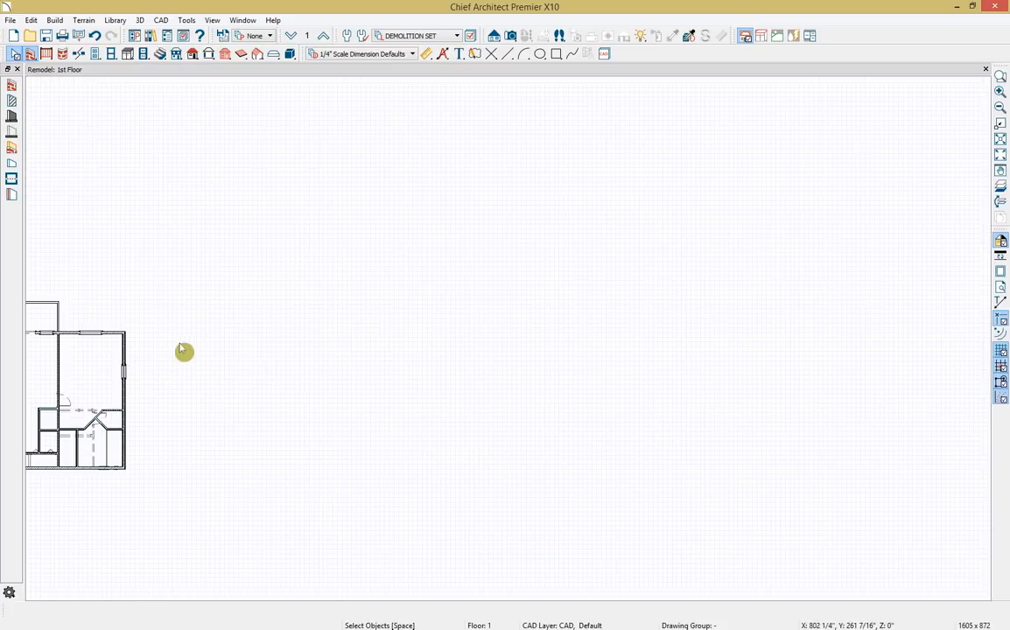
pyautogui.moveTo(185, 351); pyautogui.dragTo(692, 310, button='middle')
pyautogui.scroll(4, 516, 399)
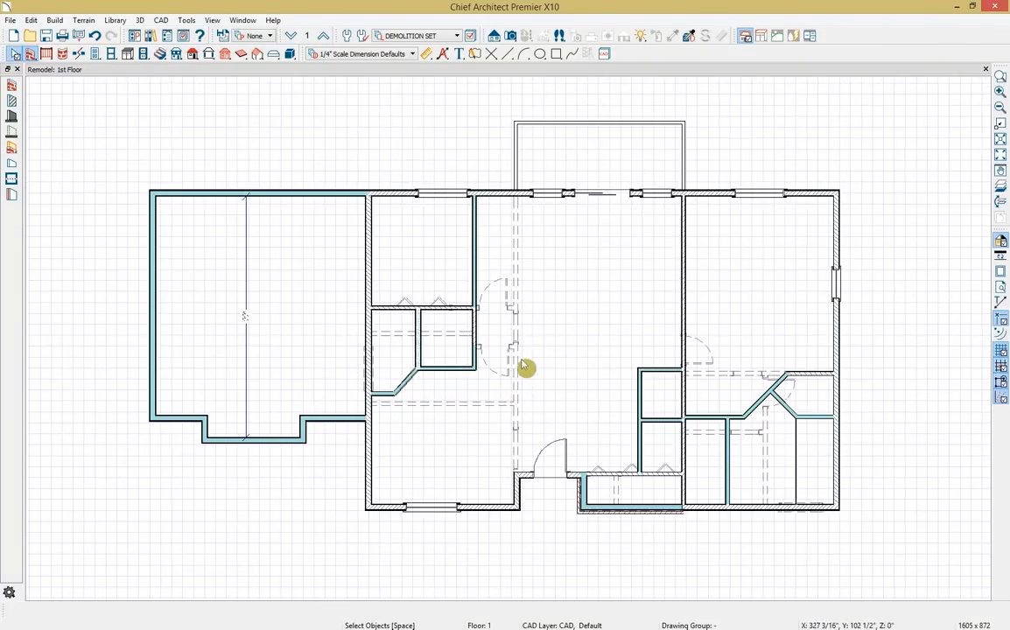
pyautogui.click(246, 336)
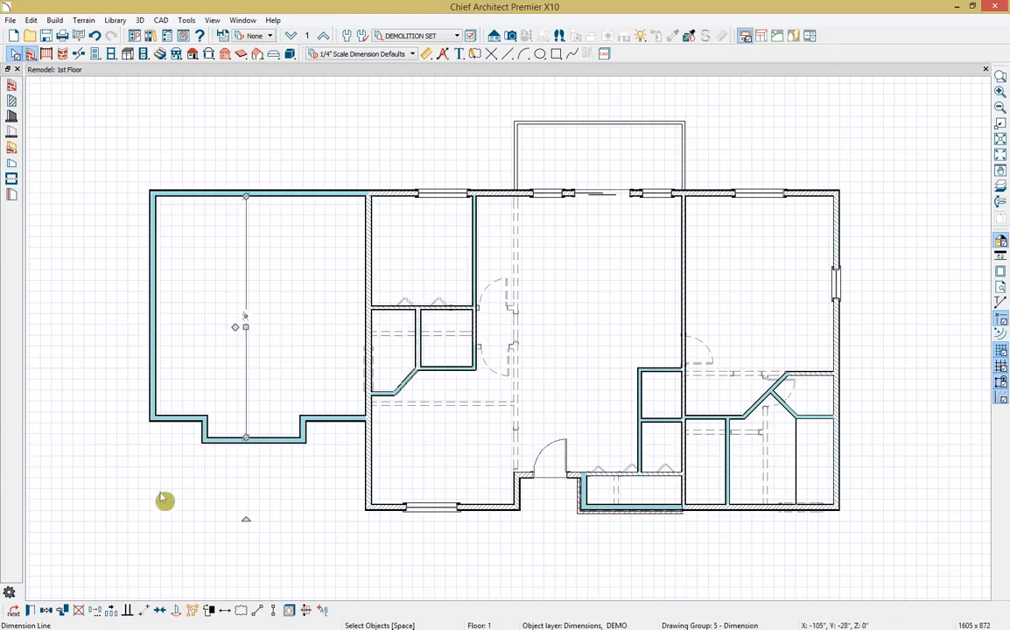
pyautogui.press('Delete')
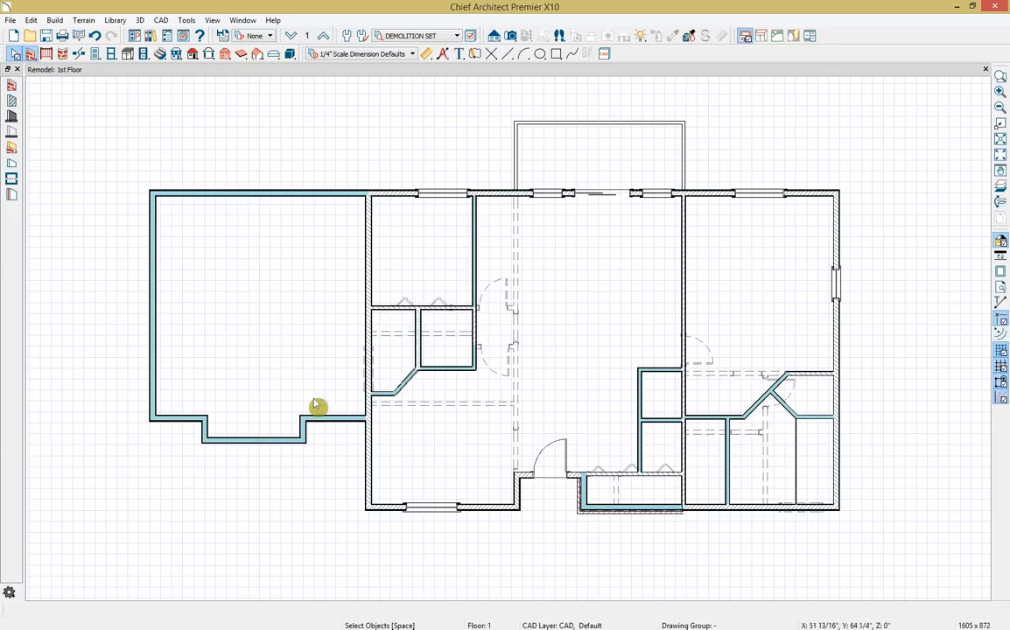
# Place a garage door in the addition's outer side wall and widen it to span most of the wall
pyautogui.moveTo(482, 386); pyautogui.dragTo(382, 410, button='middle')
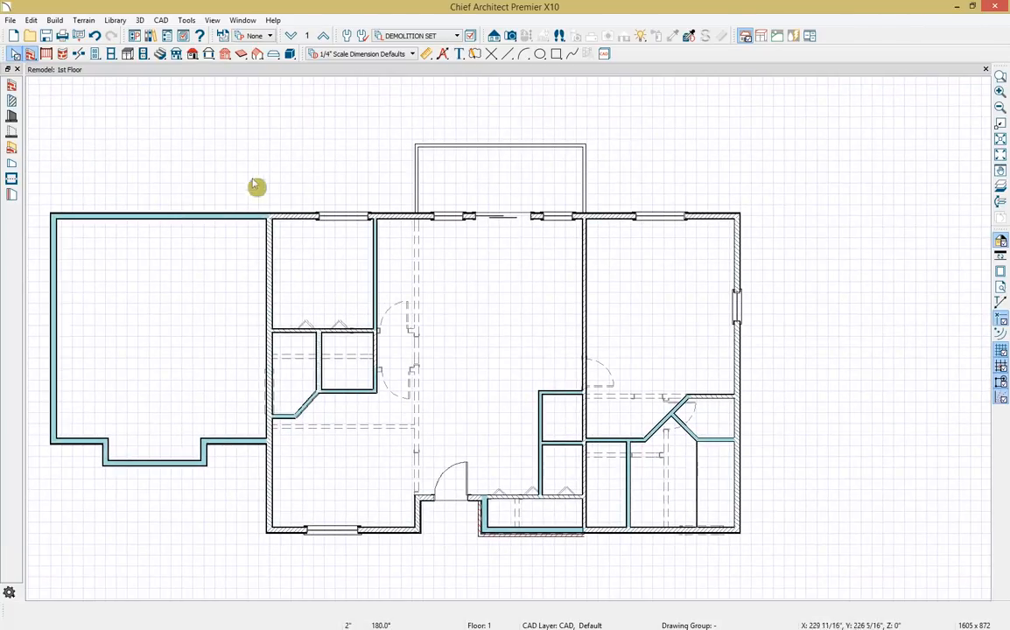
pyautogui.click(94, 54)
pyautogui.click(13, 164)
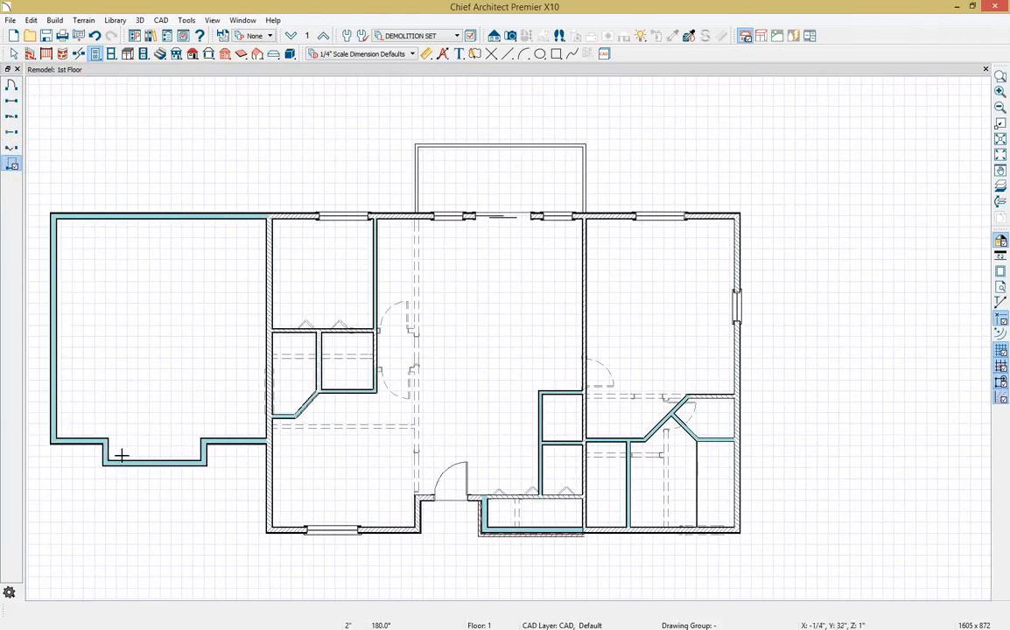
pyautogui.click(55, 327)
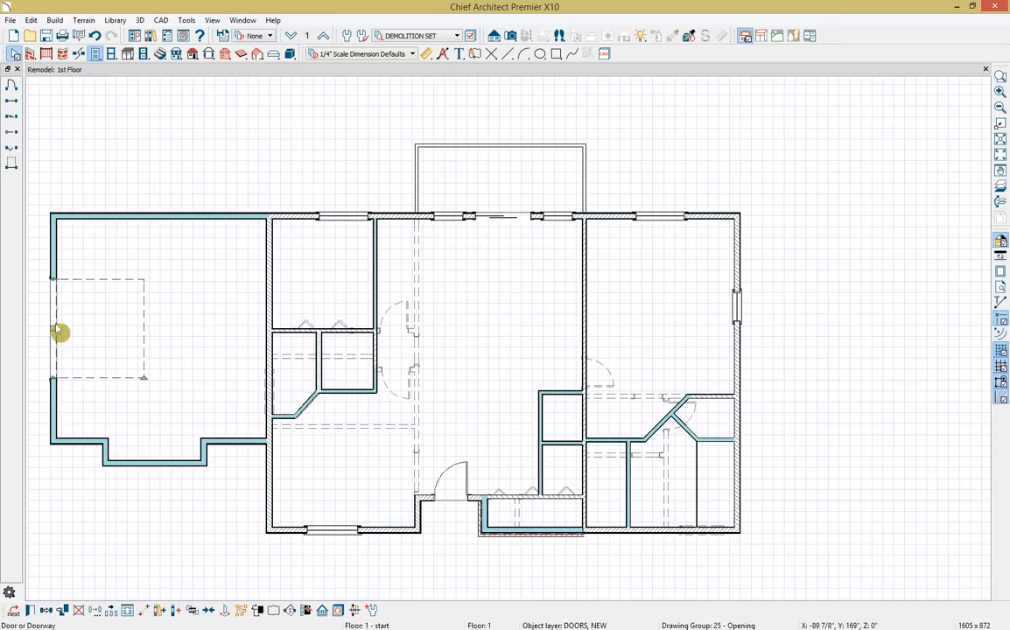
pyautogui.moveTo(53, 279); pyautogui.dragTo(55, 247)
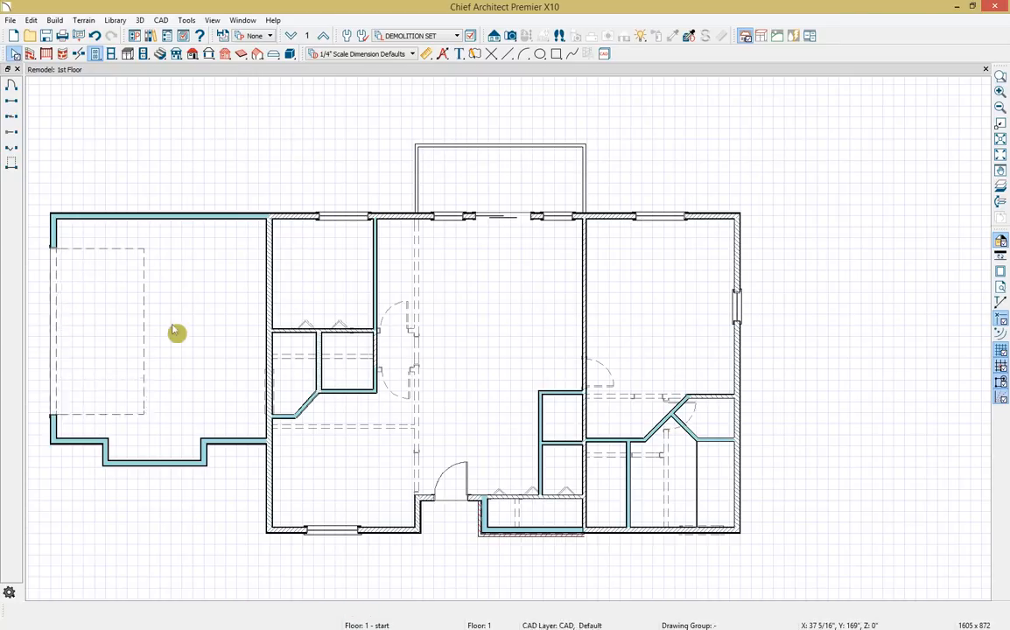
# Set the addition's room type to Garage in its room specification
pyautogui.doubleClick(175, 333)
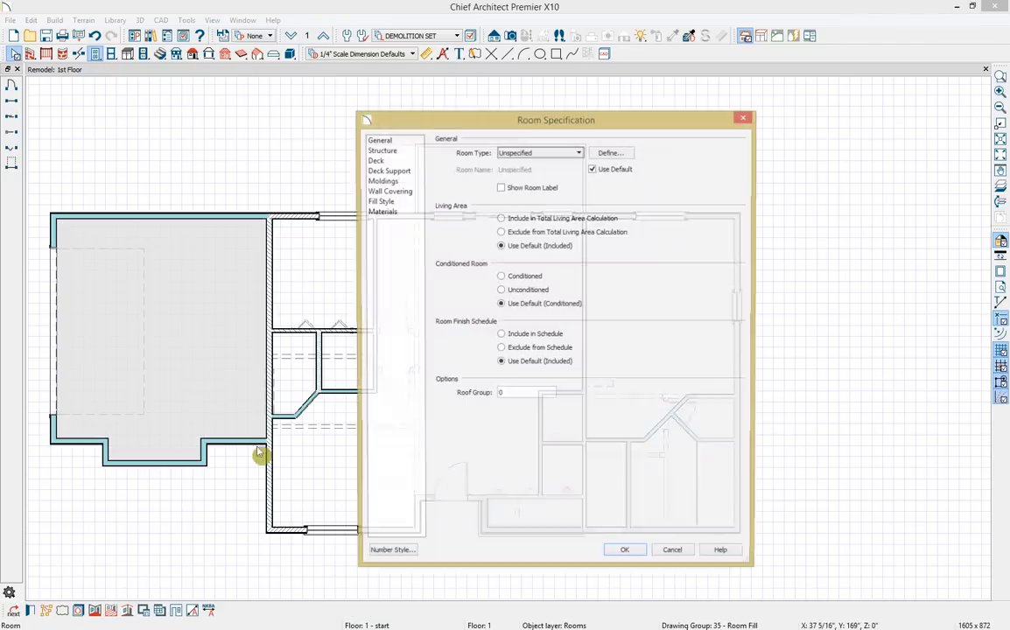
pyautogui.click(540, 155)
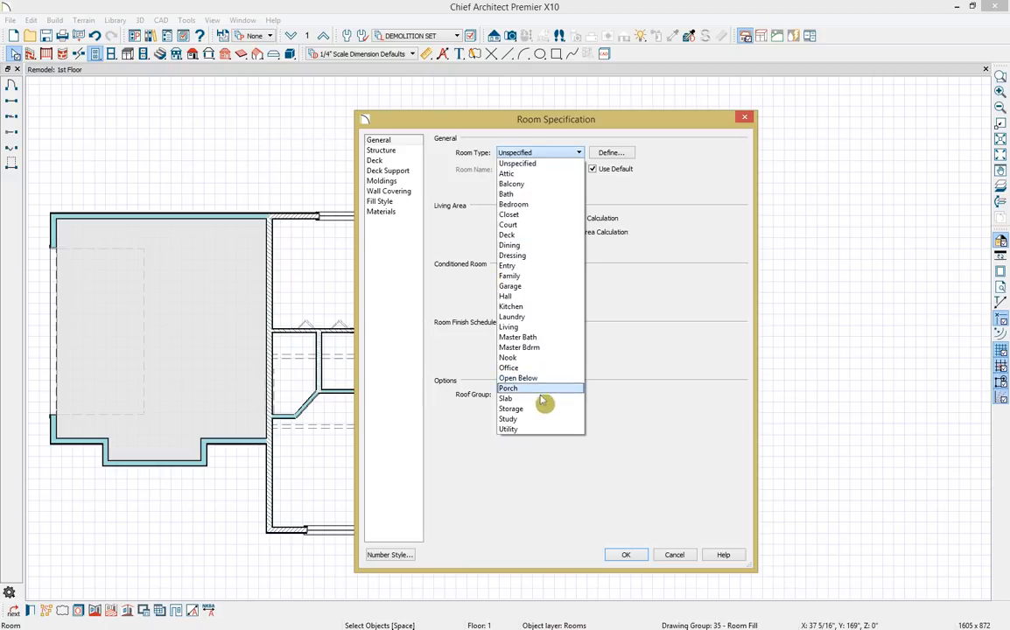
pyautogui.click(511, 286)
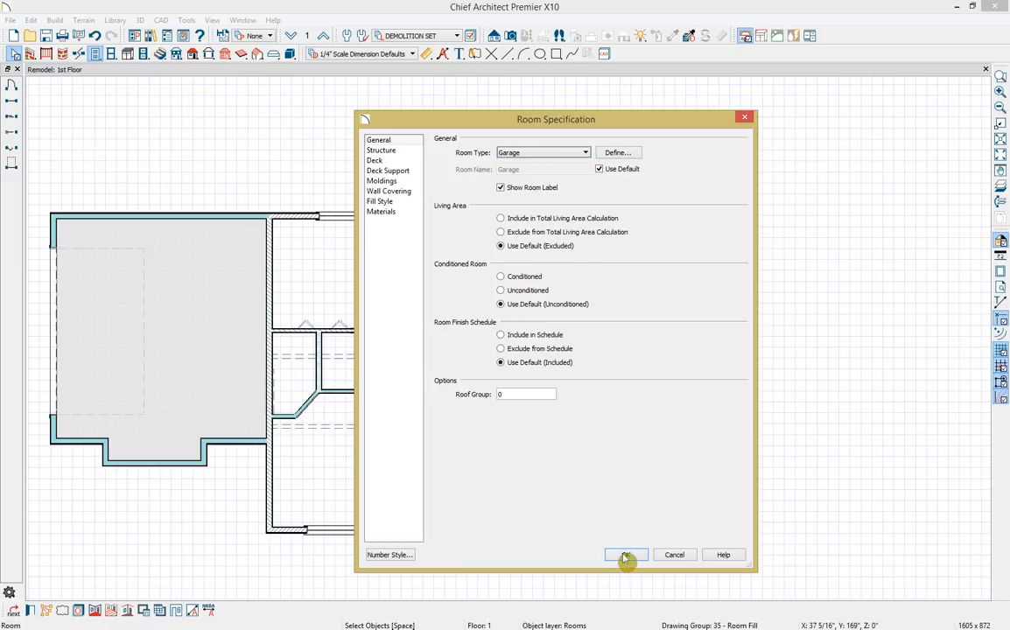
pyautogui.click(625, 554)
pyautogui.click(580, 363)
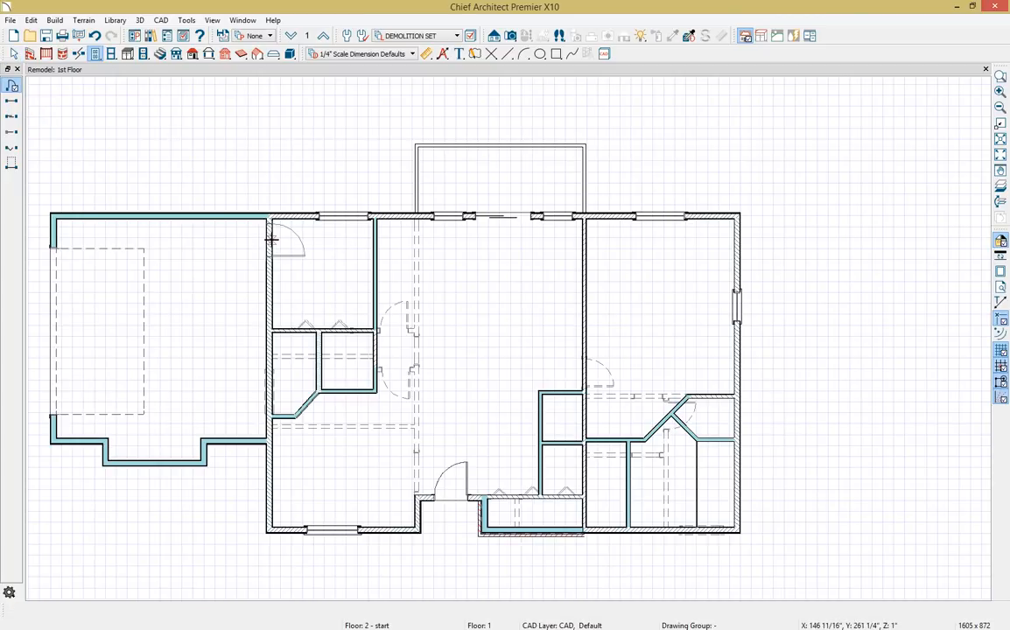
# Place hinged doors in the wall shared with the garage and in the small room beside it, and replace the front entry door
pyautogui.moveTo(271, 239); pyautogui.dragTo(274, 218)
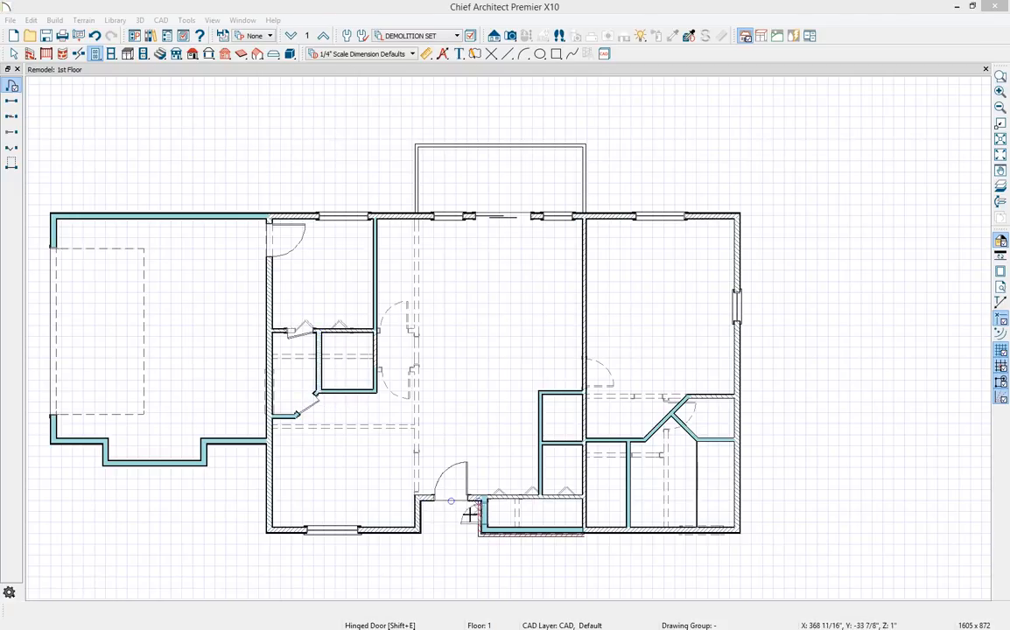
pyautogui.press('space')
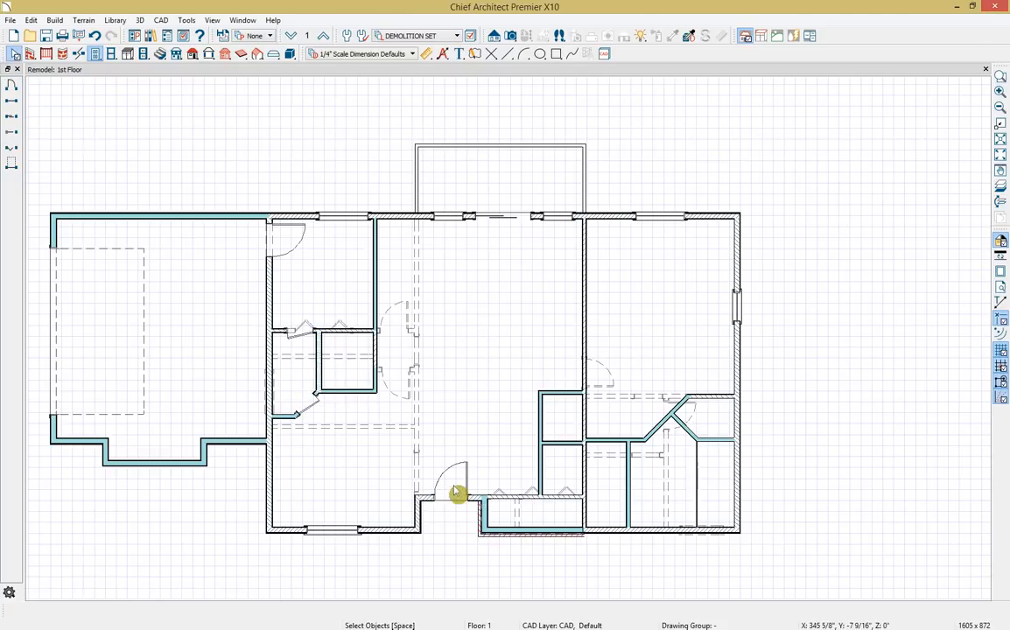
pyautogui.click(455, 491)
pyautogui.click(453, 498)
pyautogui.press('Delete')
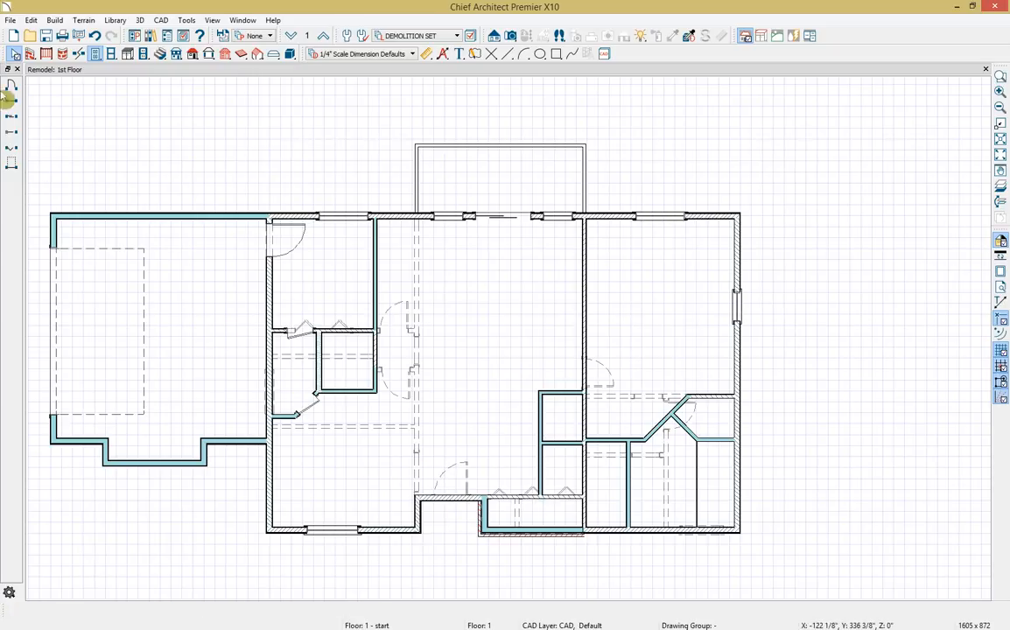
pyautogui.click(444, 503)
pyautogui.moveTo(435, 498); pyautogui.dragTo(429, 500)
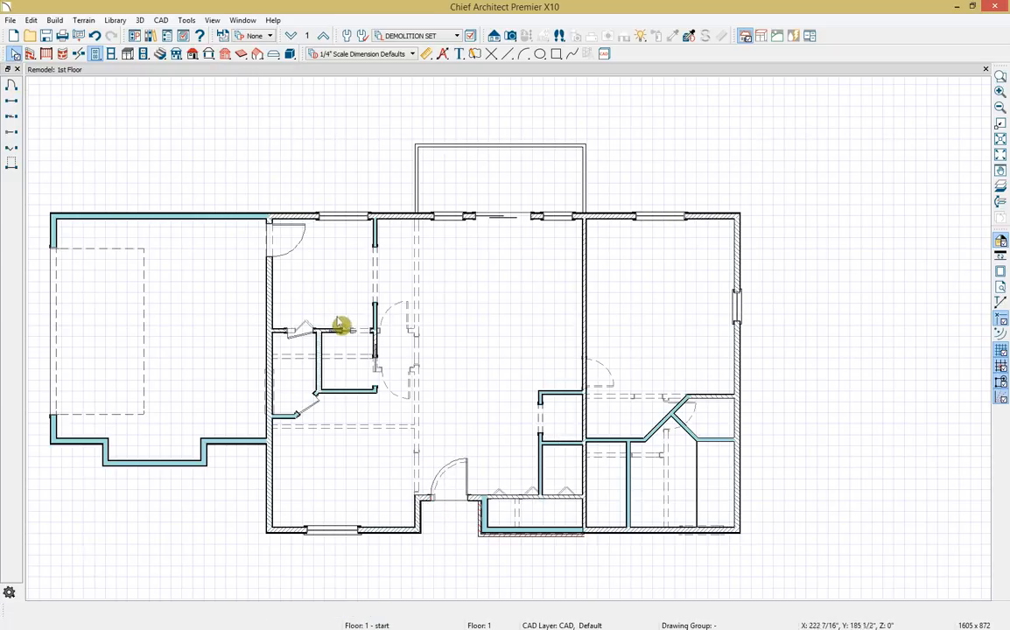
# Check which layer the new door between the garage and the house is assigned to
pyautogui.click(275, 245)
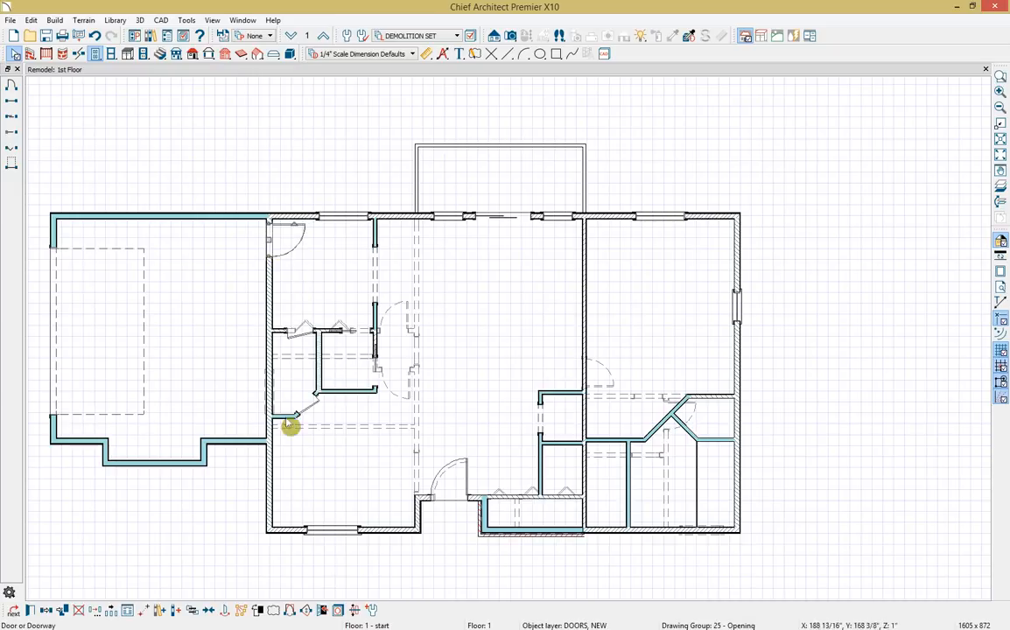
pyautogui.click(47, 610)
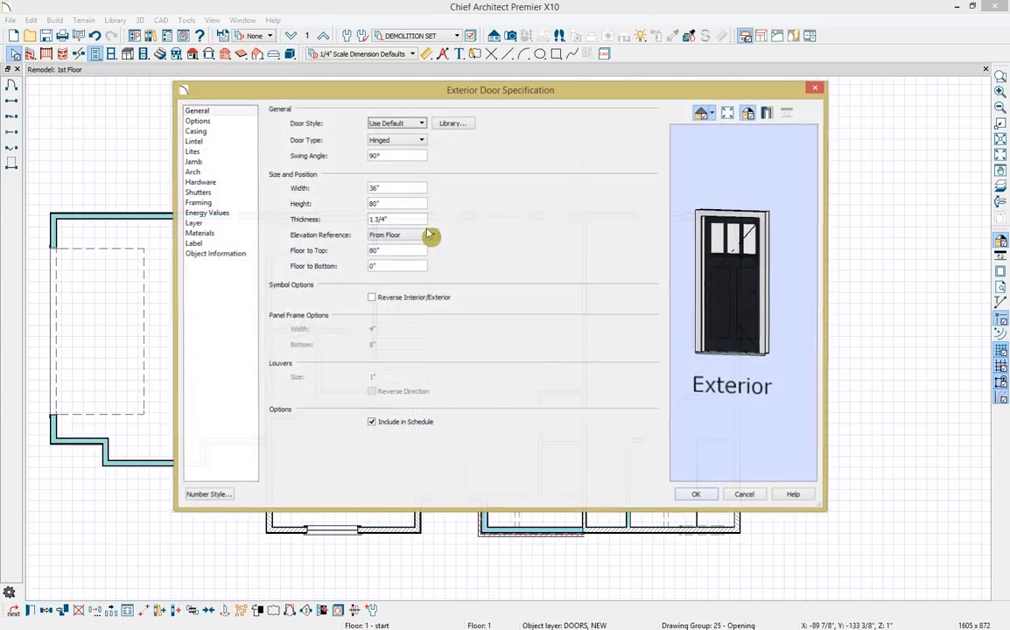
pyautogui.click(200, 223)
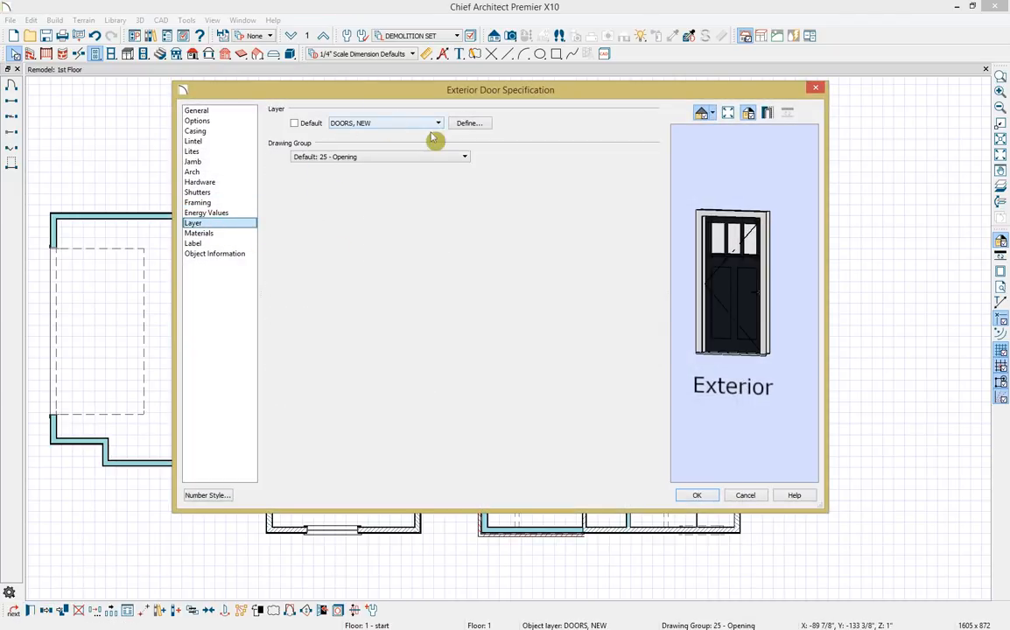
pyautogui.click(817, 88)
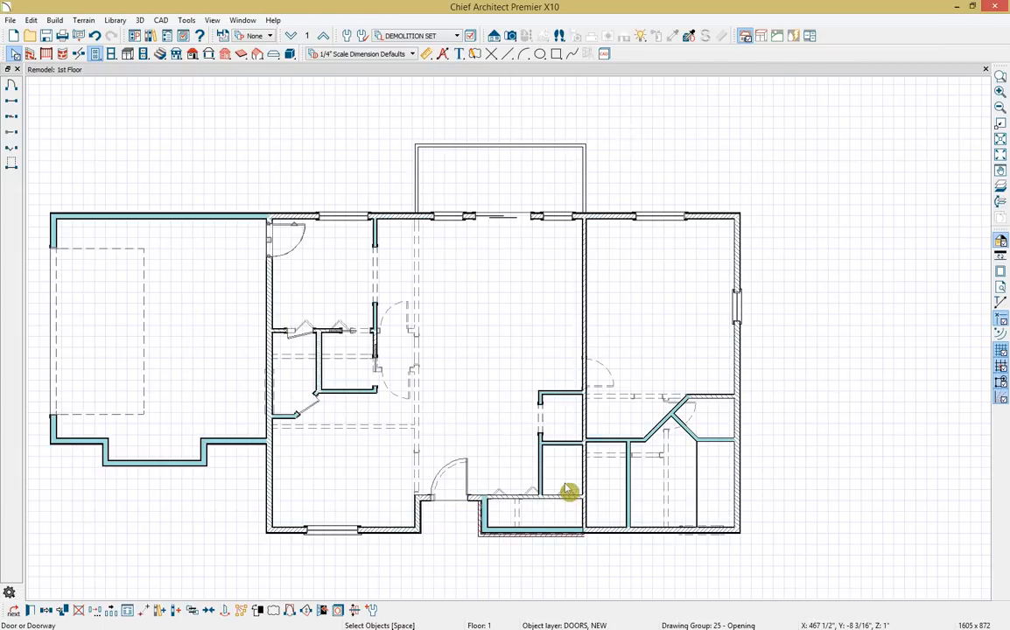
# Place new windows in the garage bump-out and in the side and front outer walls of the remodelled bathroom area
pyautogui.hotkey('shift', 'w')
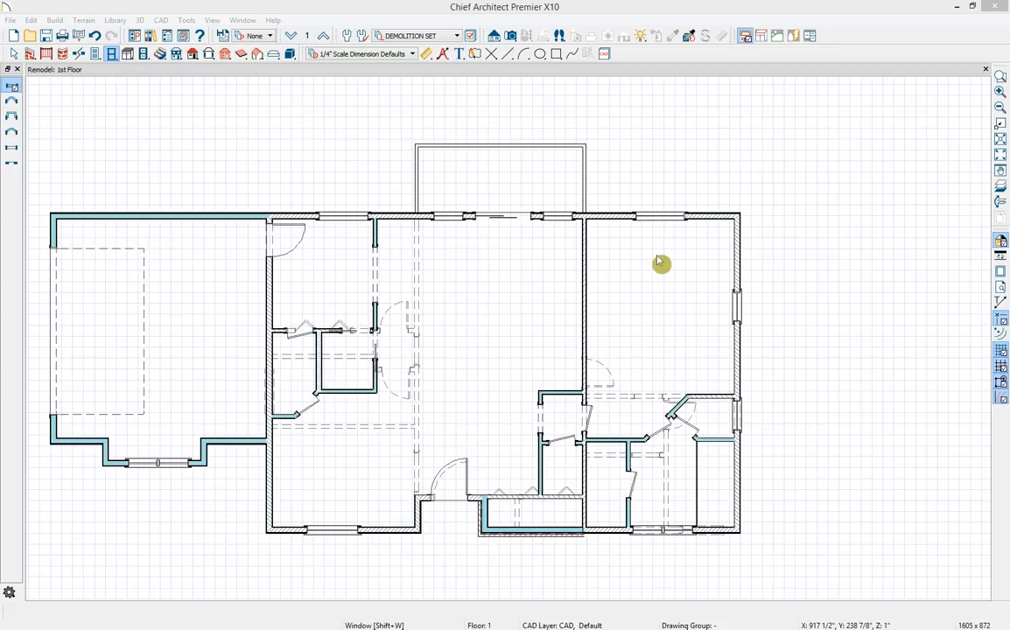
# Turn off Layer Color Text in the 1/4" Scale Rich Text Defaults
pyautogui.doubleClick(459, 53)
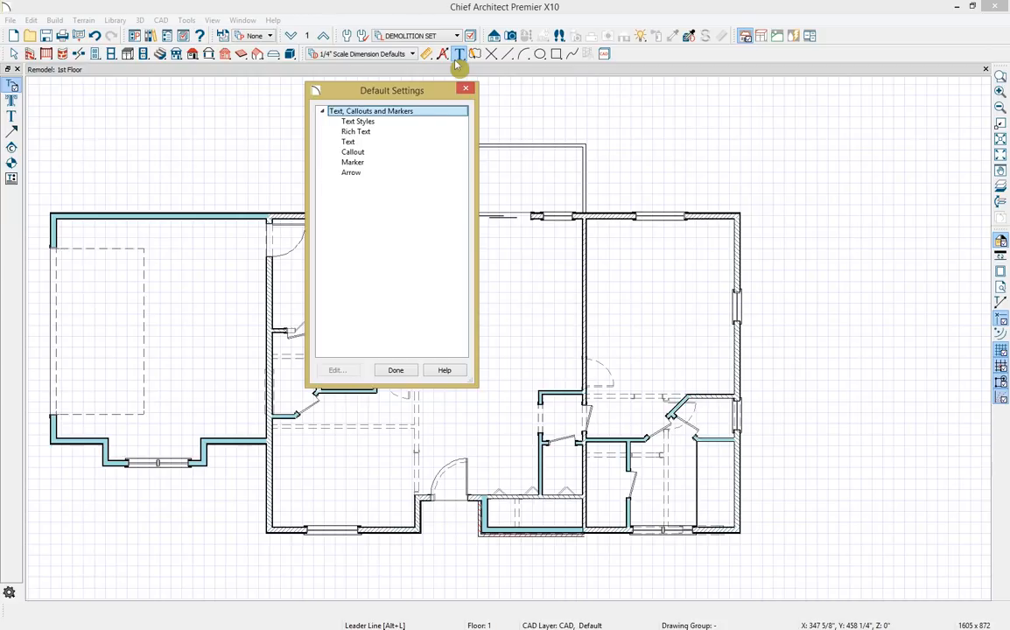
pyautogui.doubleClick(384, 133)
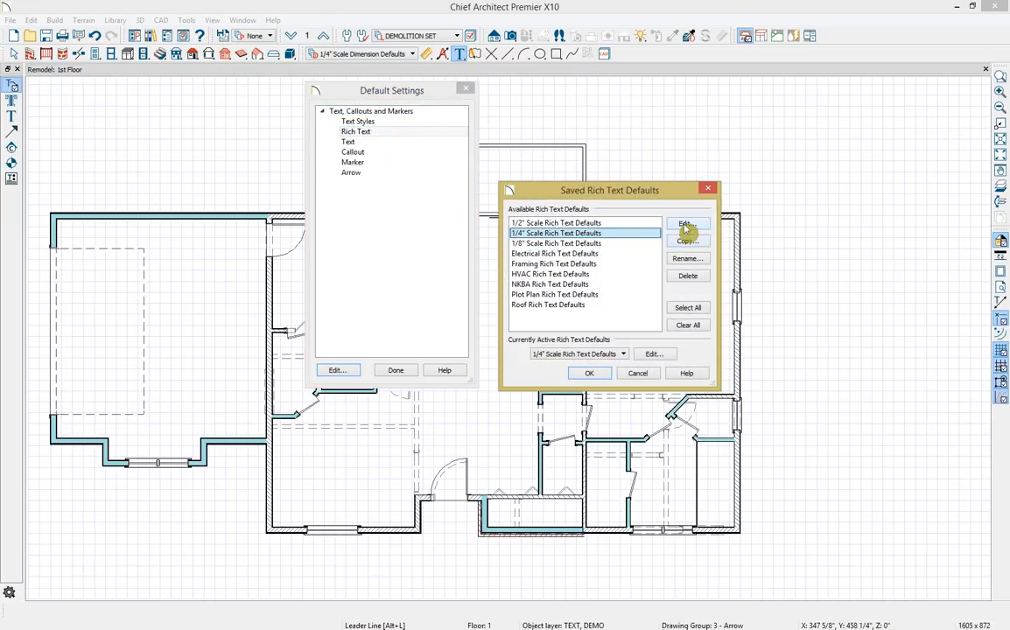
pyautogui.click(686, 226)
pyautogui.click(250, 166)
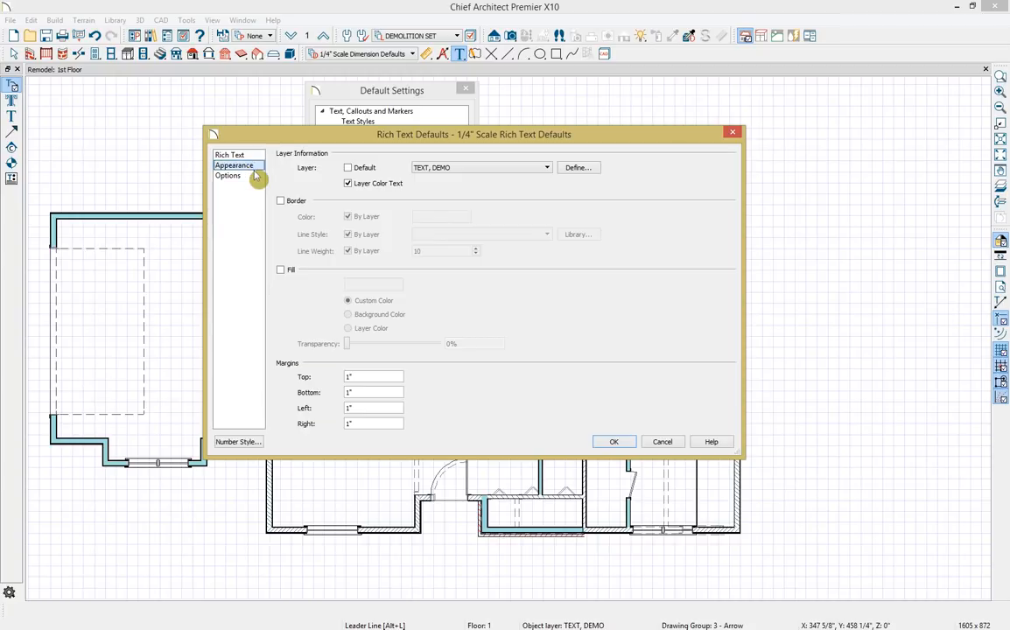
pyautogui.click(347, 183)
pyautogui.click(234, 156)
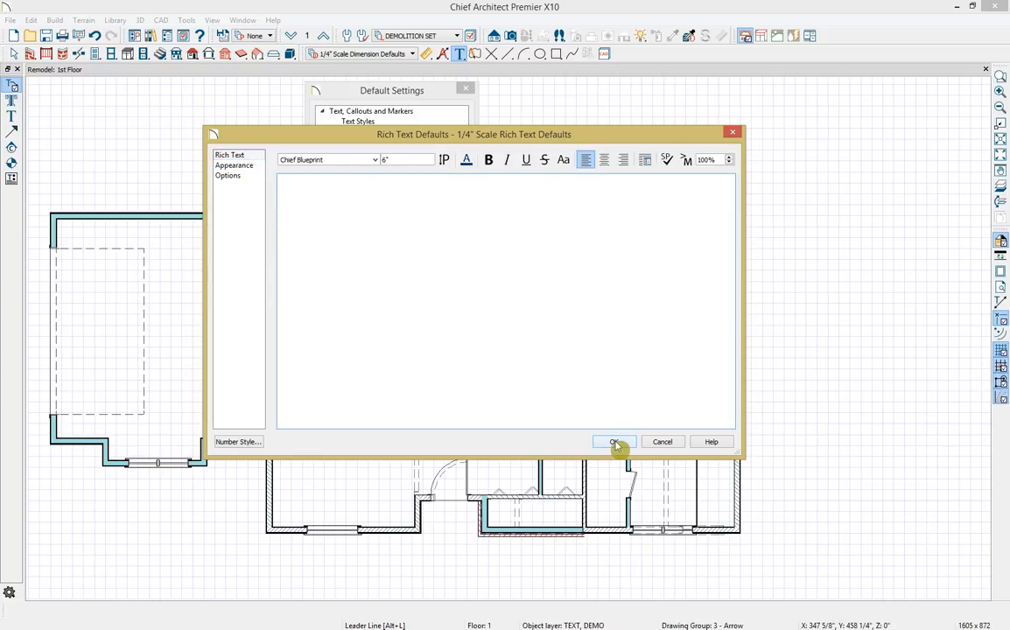
pyautogui.click(615, 442)
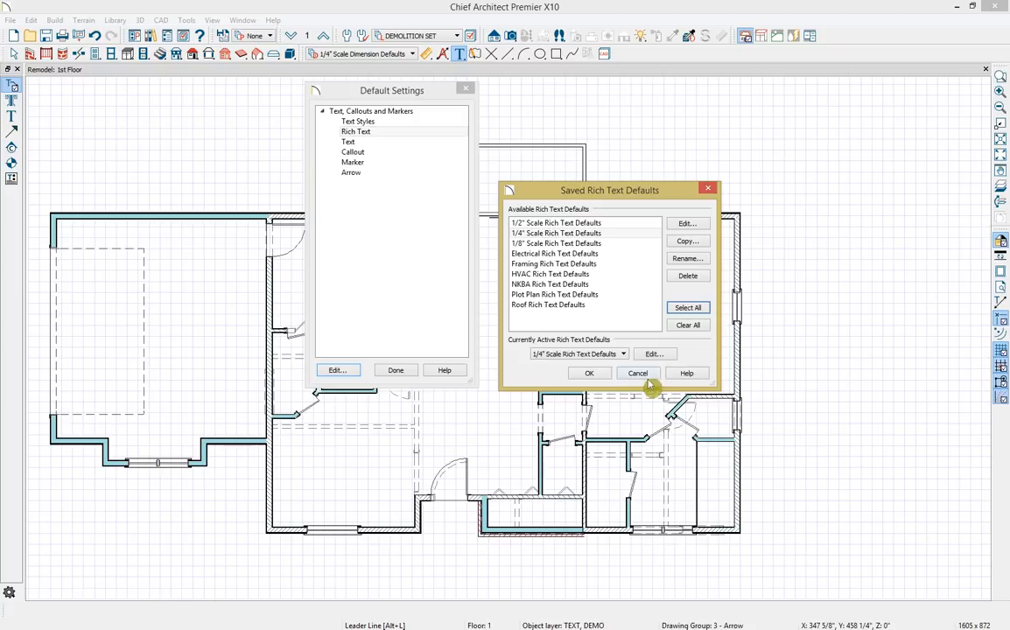
pyautogui.click(588, 374)
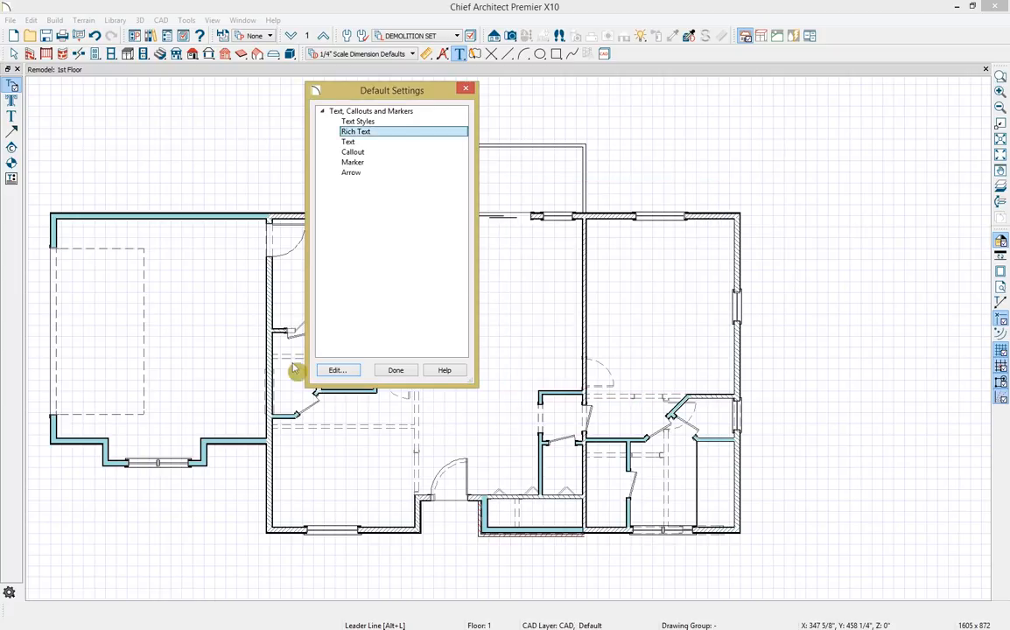
pyautogui.click(398, 370)
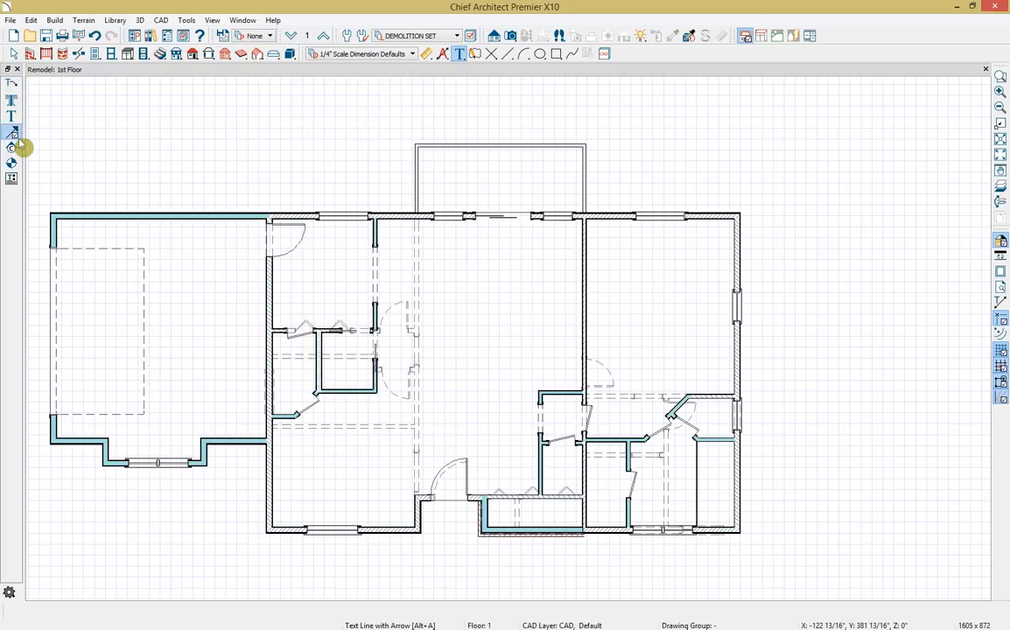
# Add a leader note reading "Remove Wall" that points to the long removed wall beside the central room
pyautogui.click(12, 85)
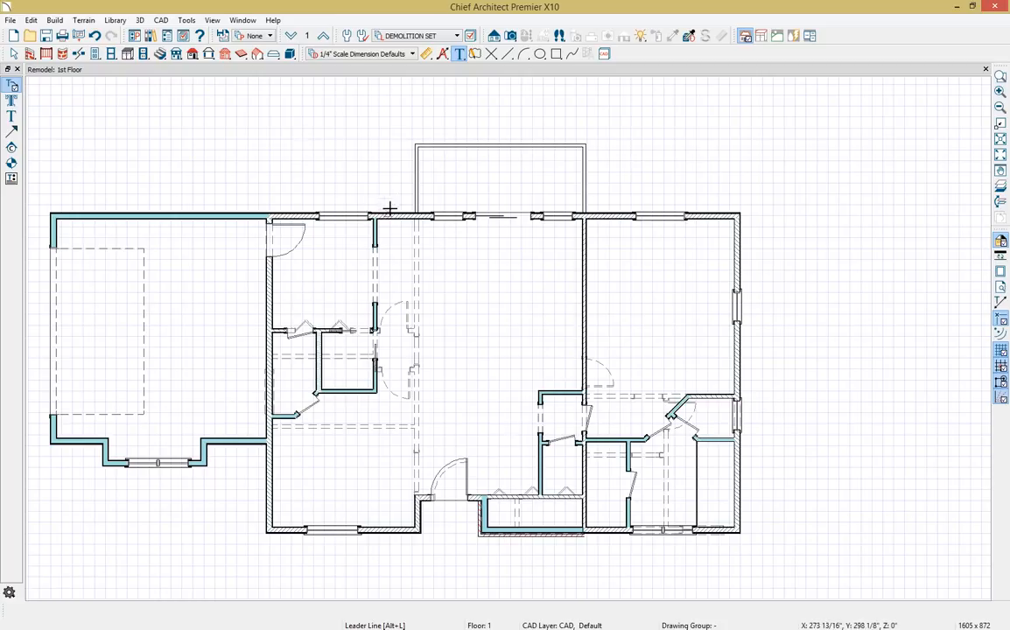
pyautogui.click(415, 273)
pyautogui.click(319, 178)
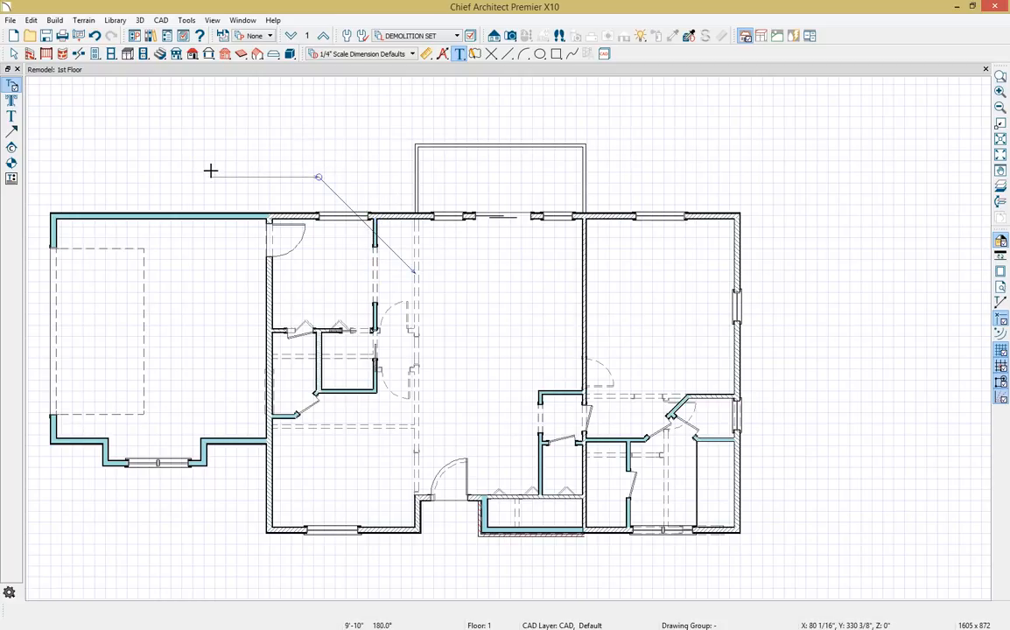
pyautogui.doubleClick(210, 170)
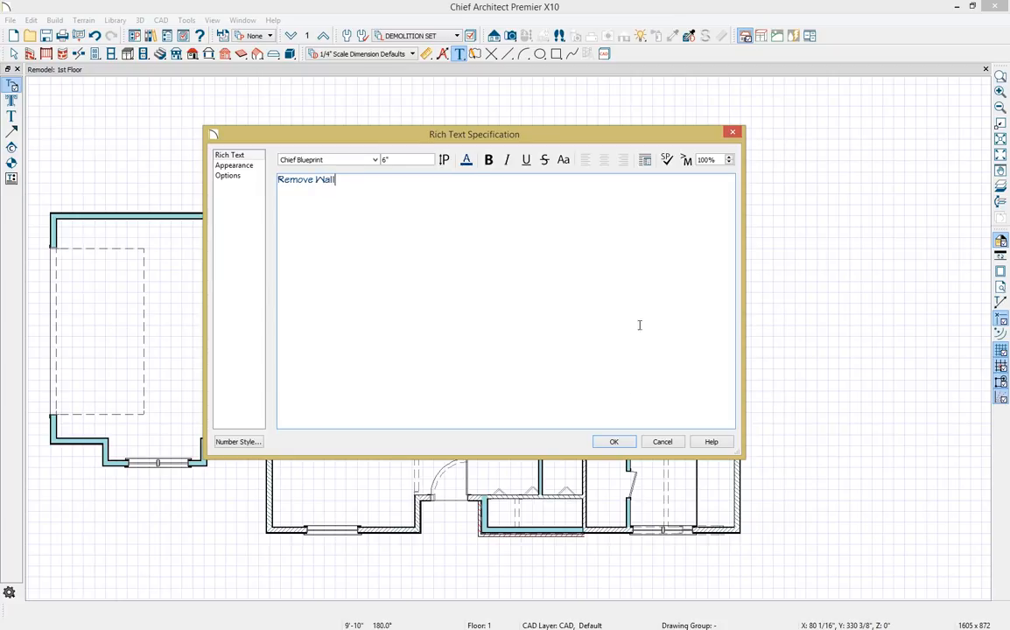
pyautogui.click(622, 440)
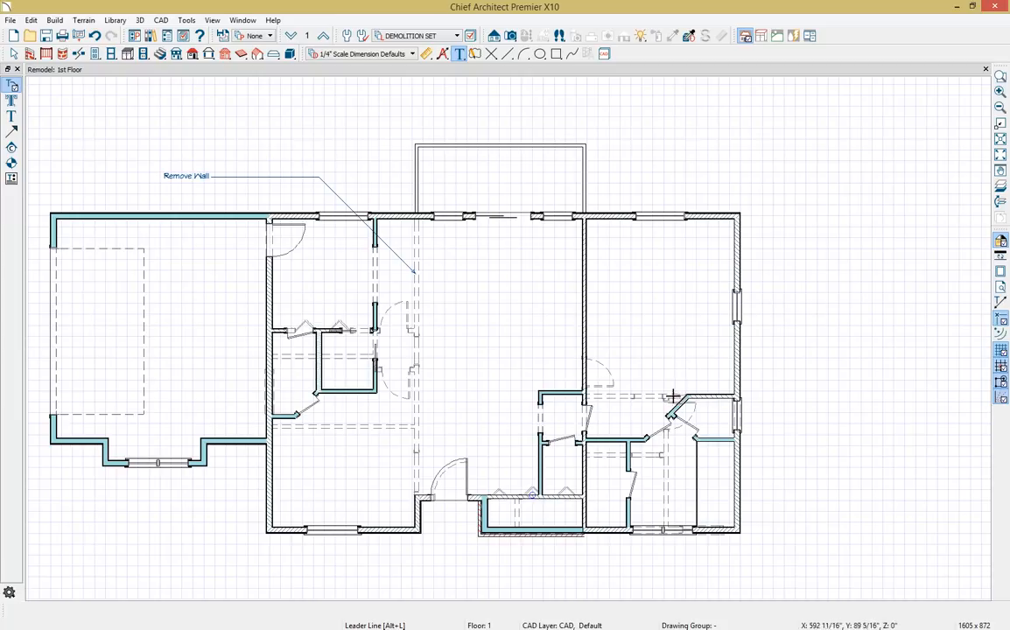
# Add a "Remove Door" leader note at the removed bedroom door and label the other removed walls, doors and windows the same way
pyautogui.click(592, 376)
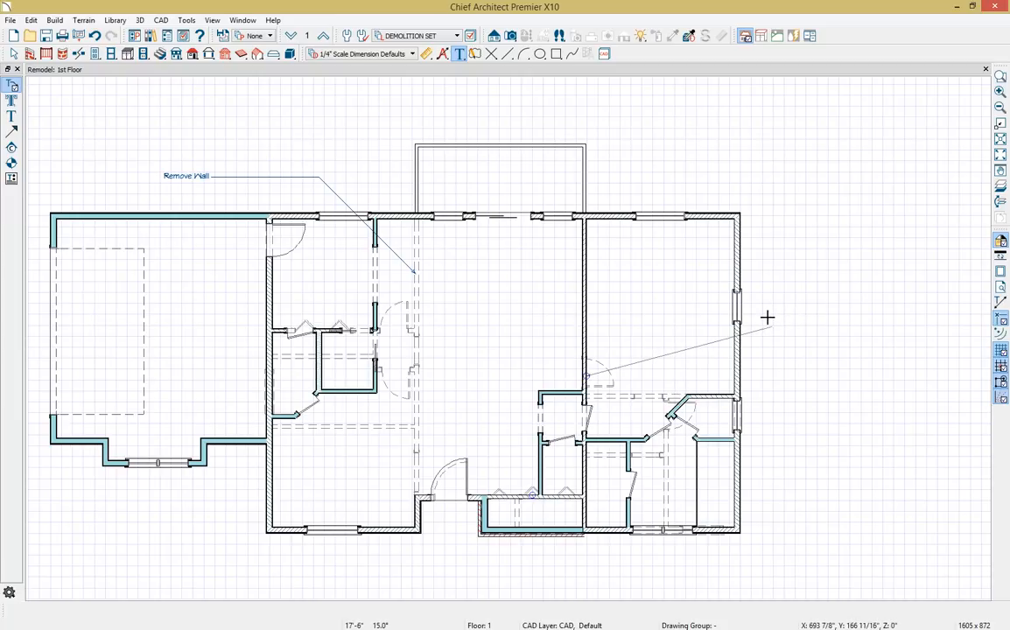
pyautogui.click(871, 334)
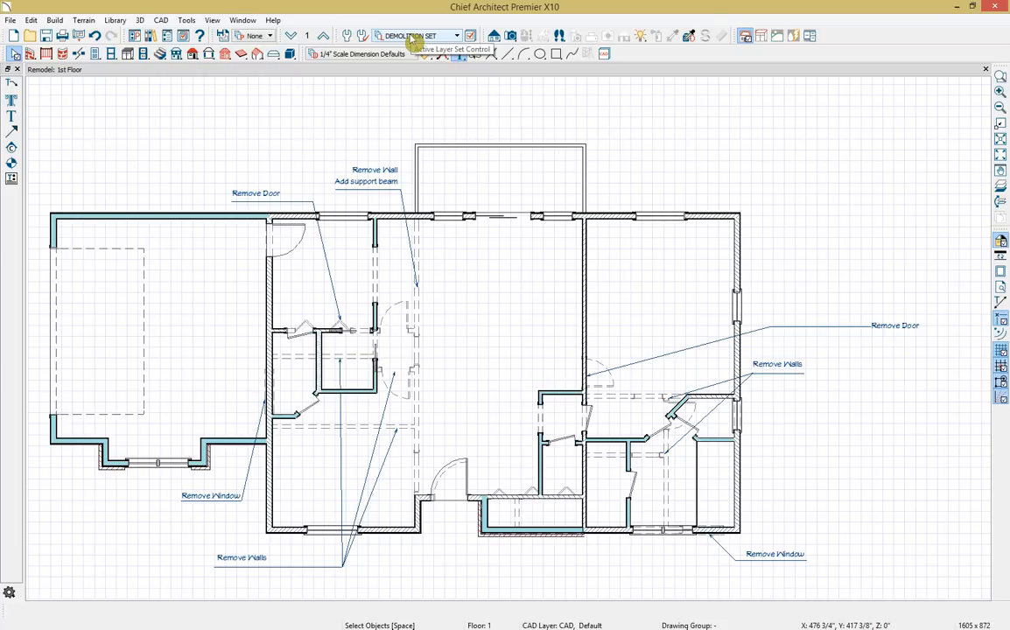
# Switch the active layer set to Plan View Set and draw two parallel stair sections joined by a landing beside the front entry
pyautogui.click(445, 37)
pyautogui.click(420, 37)
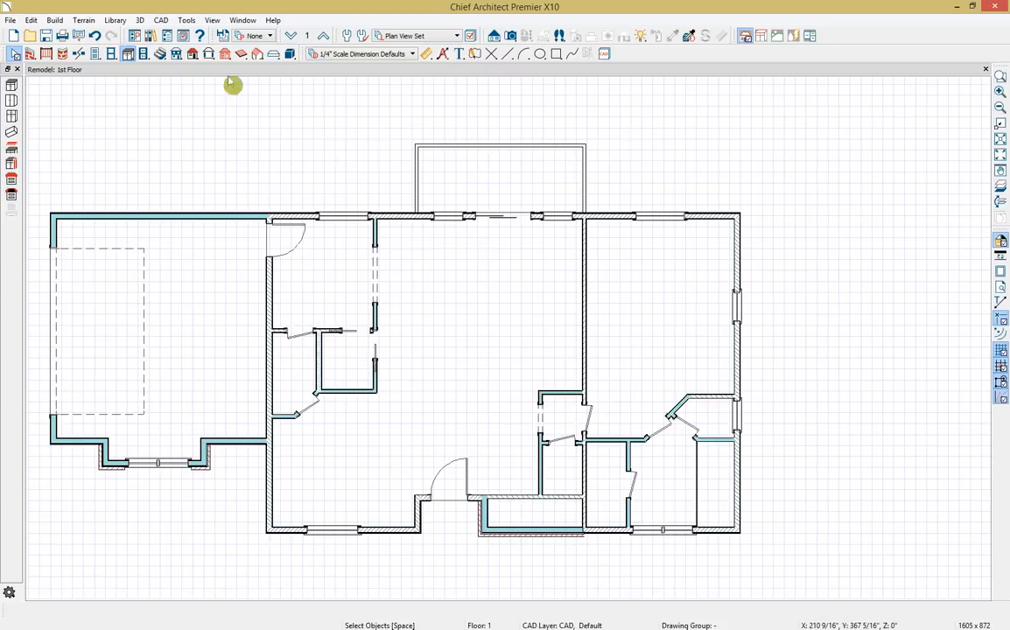
pyautogui.click(160, 53)
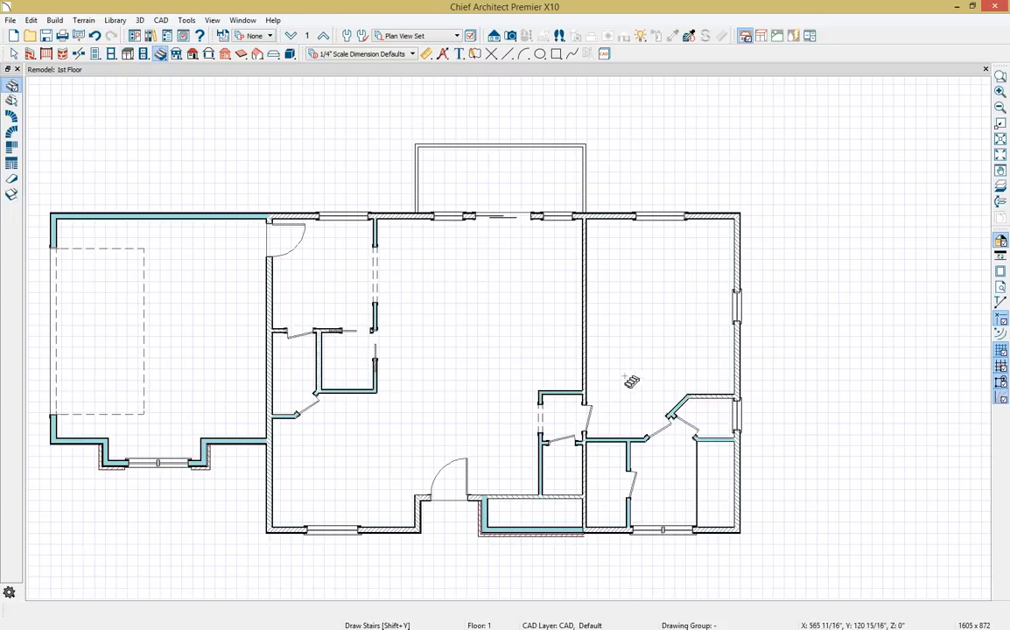
pyautogui.click(161, 55)
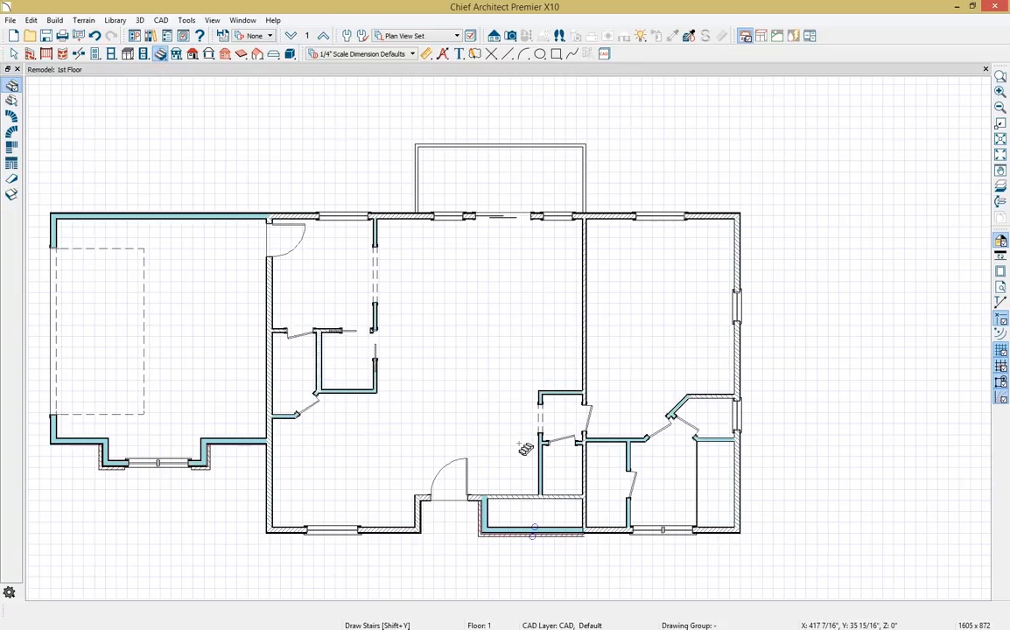
pyautogui.moveTo(523, 453)
pyautogui.mouseDown()
pyautogui.moveTo(528, 507)
pyautogui.moveTo(567, 462)
pyautogui.moveTo(564, 411)
pyautogui.mouseUp()
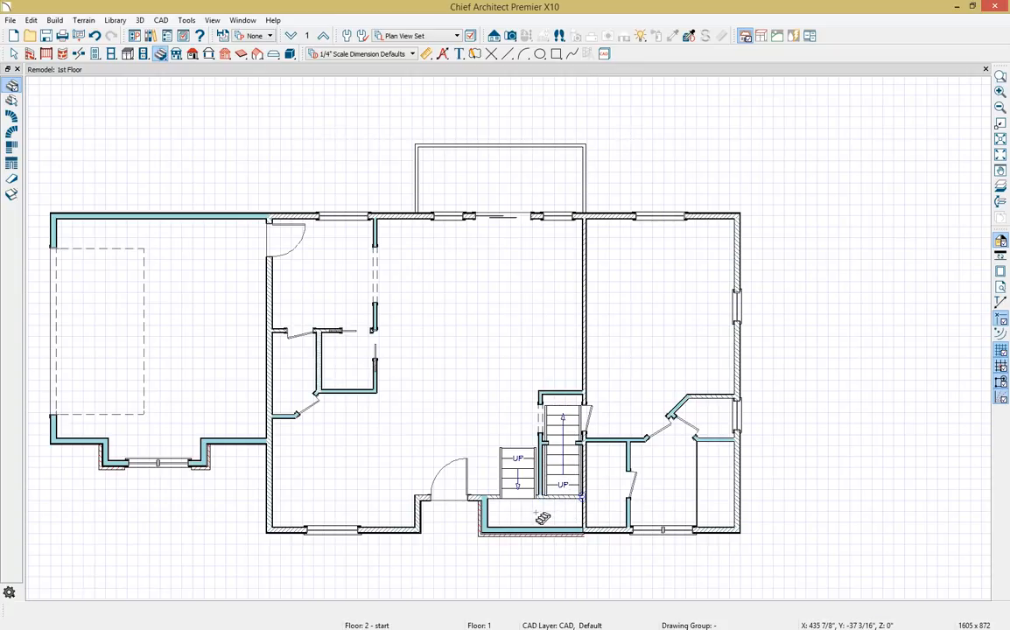
pyautogui.click(546, 517)
# Examine the new staircase's specification for riser count, riser height and tread information
pyautogui.press('space')
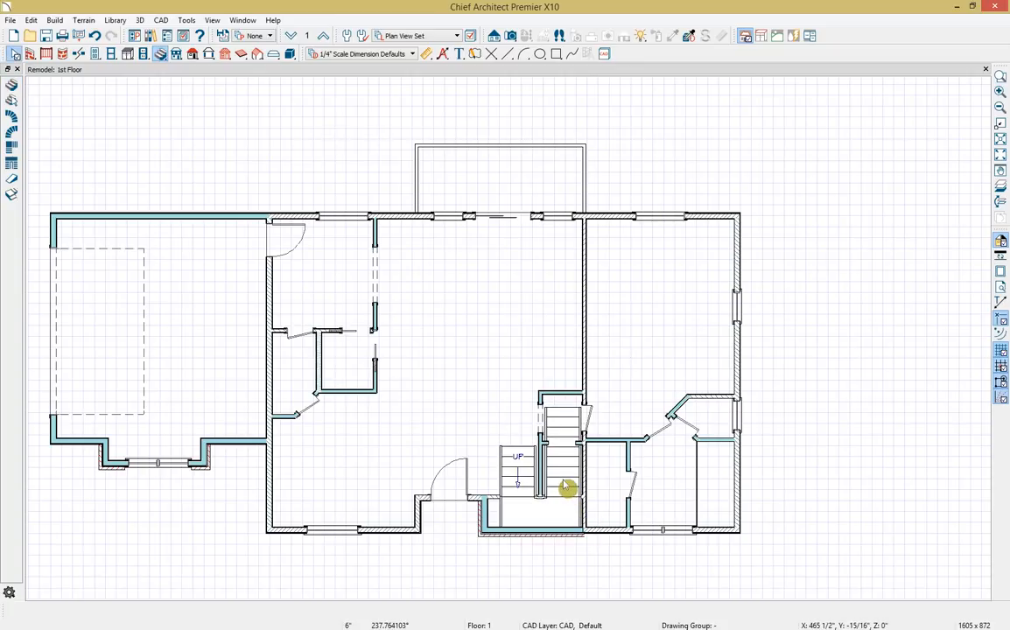
pyautogui.click(568, 488)
pyautogui.doubleClick(568, 488)
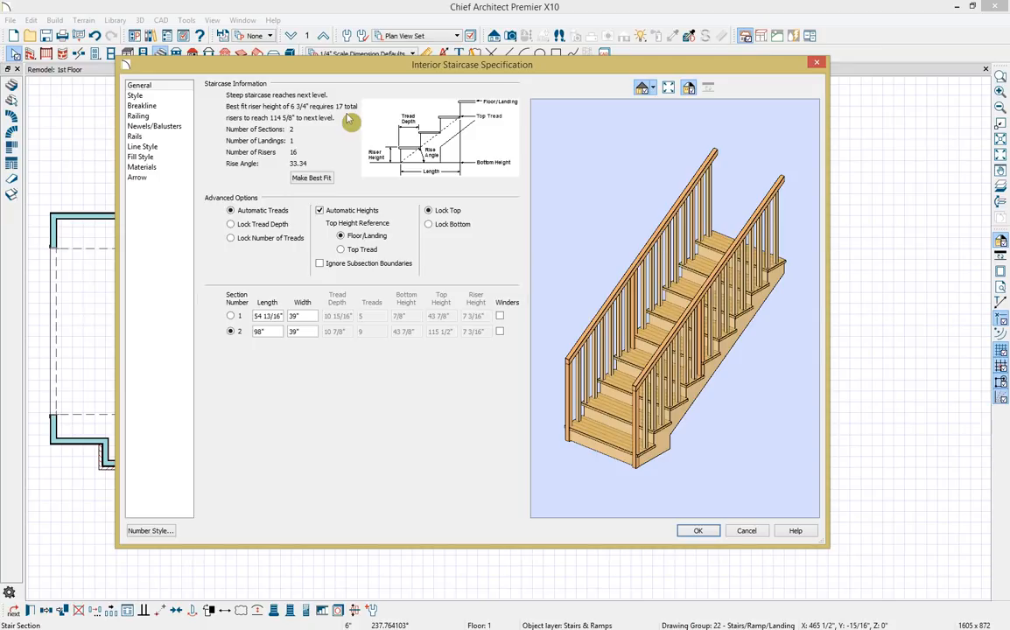
pyautogui.click(698, 531)
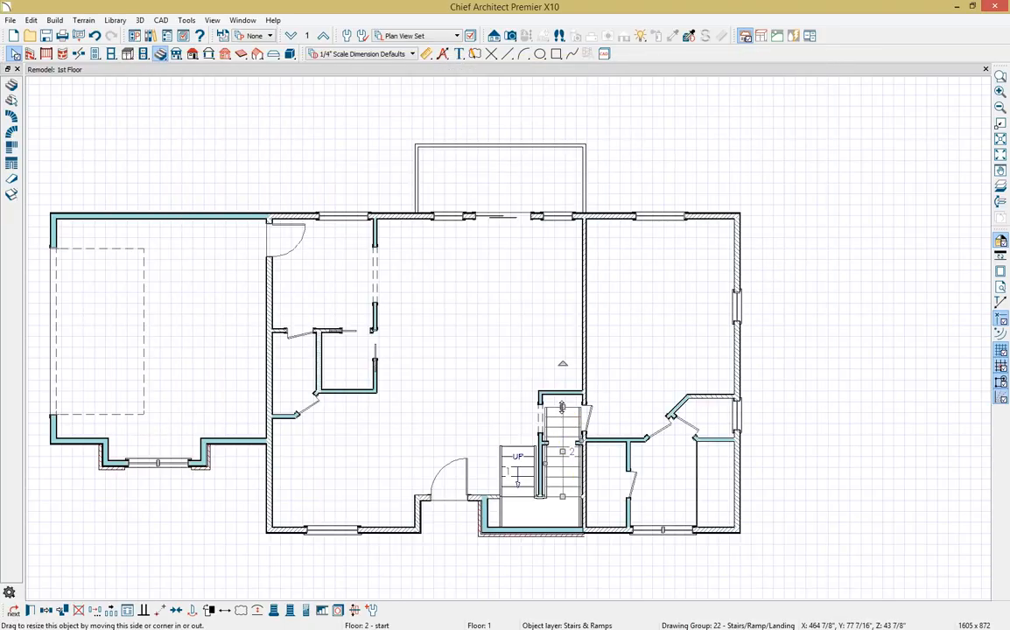
# Extend the upper stair flight to the wall at its top and widen both flights to meet the stairwell's side walls
pyautogui.moveTo(562, 406); pyautogui.dragTo(562, 401)
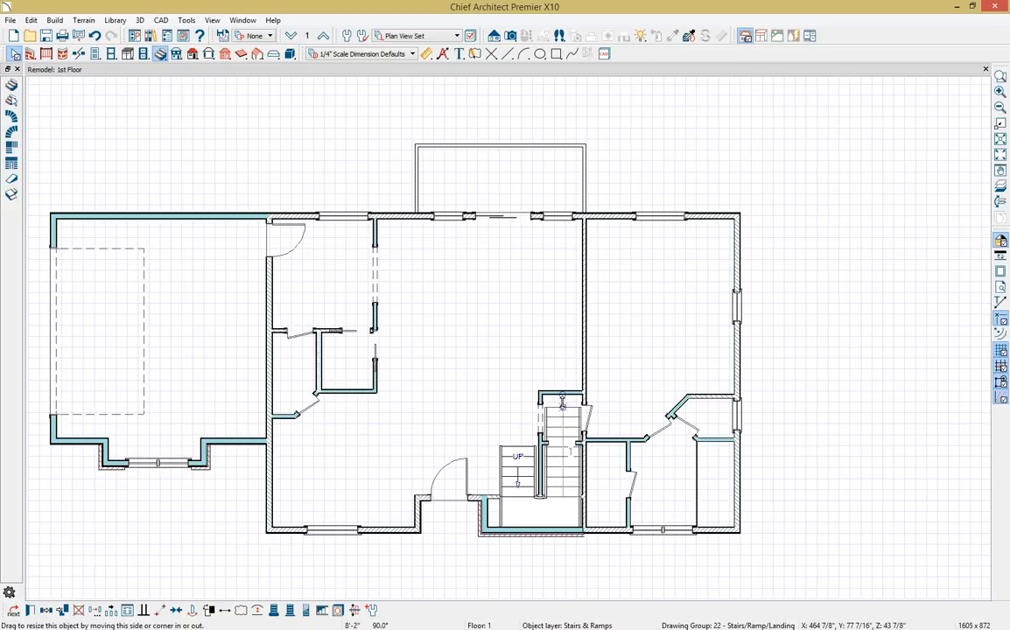
pyautogui.click(513, 517)
pyautogui.moveTo(501, 513); pyautogui.dragTo(488, 514)
pyautogui.click(504, 493)
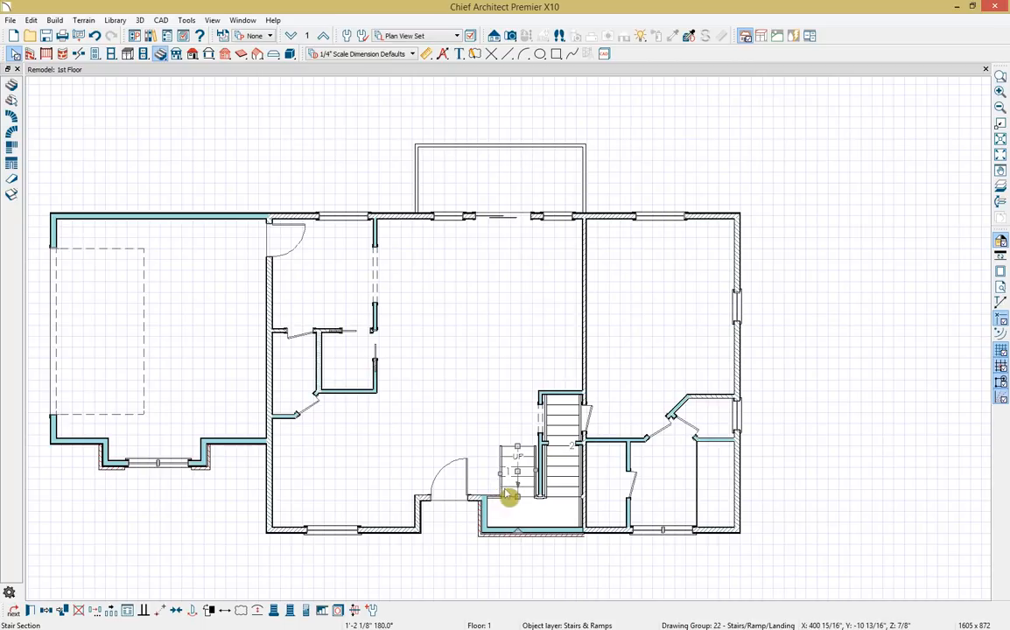
pyautogui.moveTo(500, 472); pyautogui.dragTo(486, 478)
pyautogui.click(555, 489)
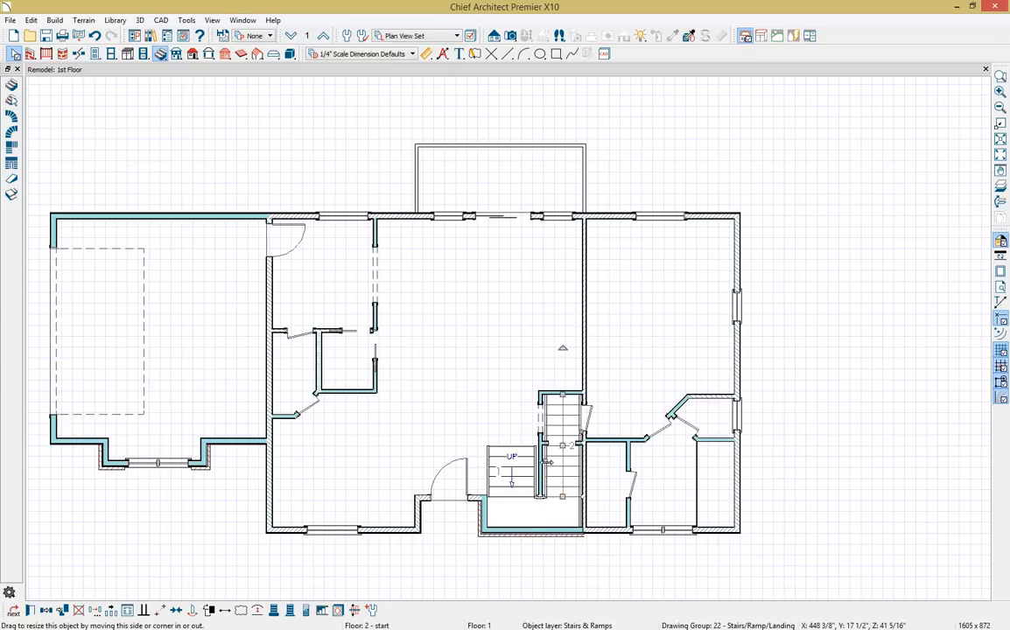
pyautogui.click(581, 462)
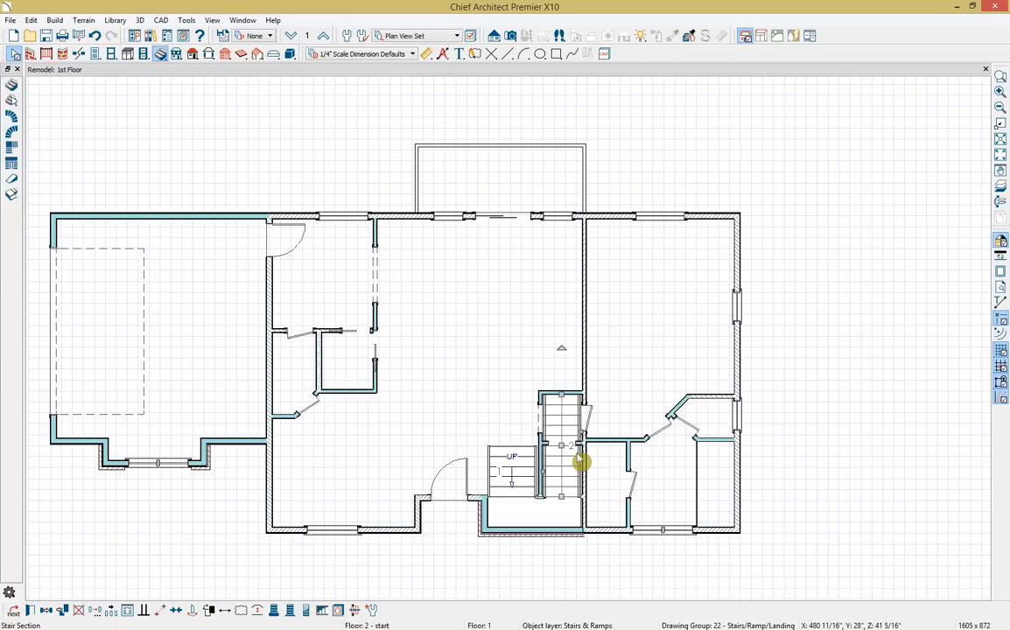
pyautogui.click(585, 522)
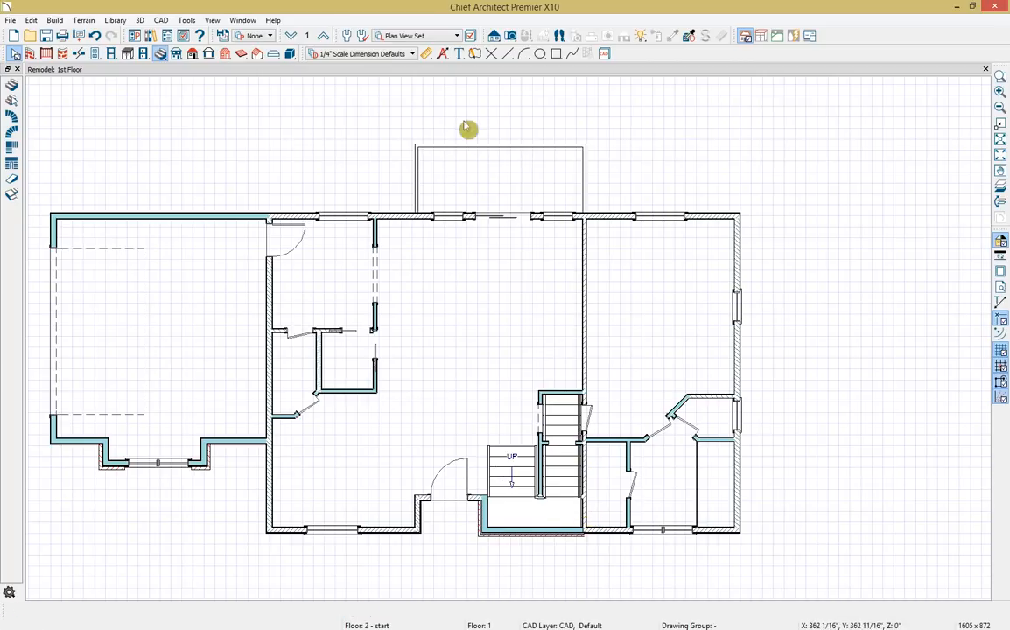
# Build a new second floor as a blank plan and accept its floor defaults
pyautogui.click(323, 36)
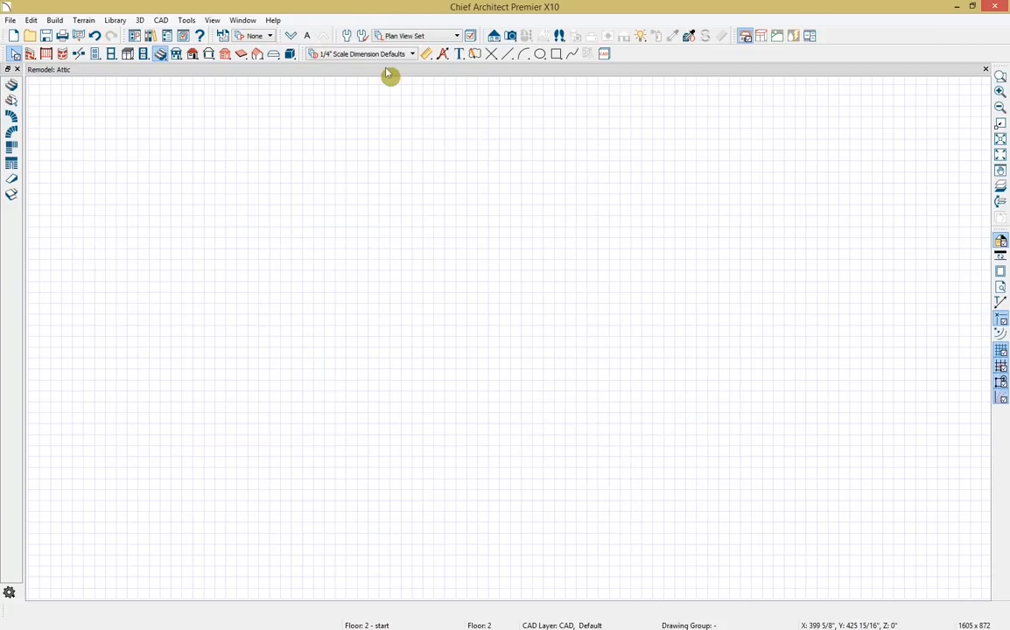
pyautogui.click(291, 36)
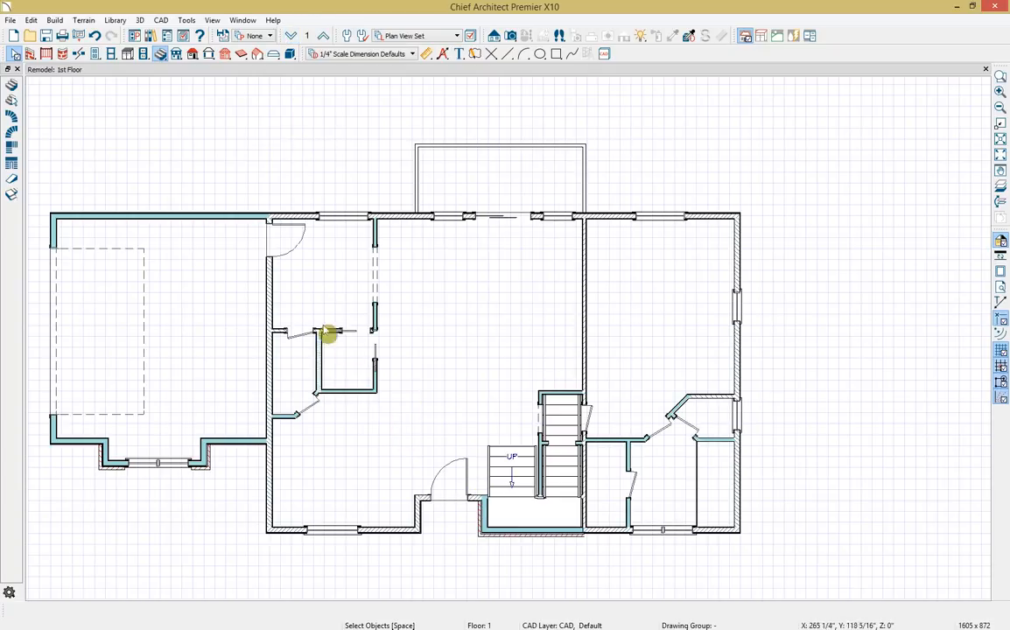
pyautogui.click(54, 20)
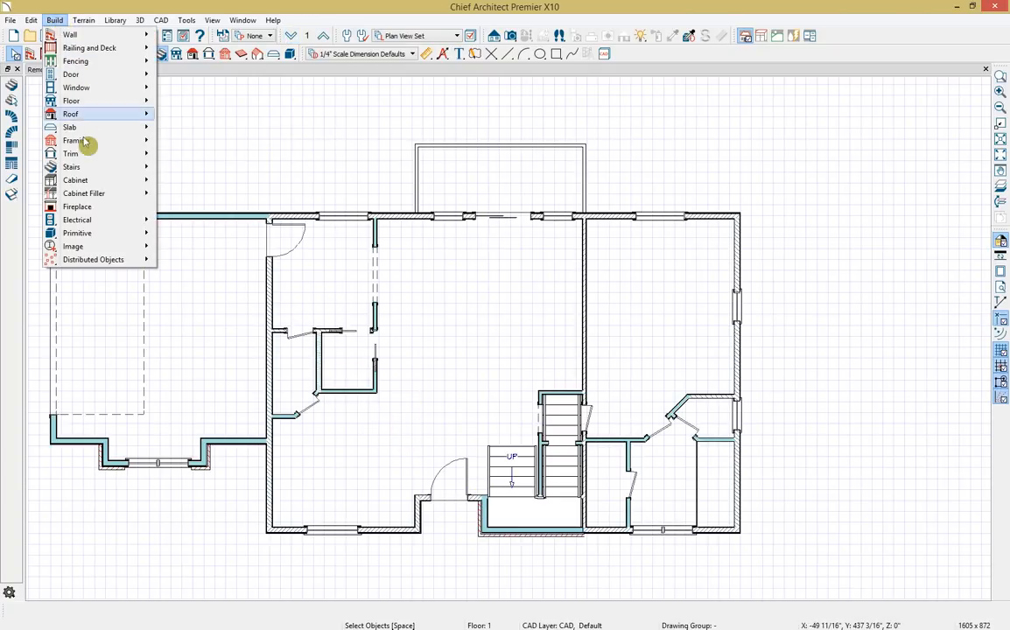
pyautogui.moveTo(83, 101)
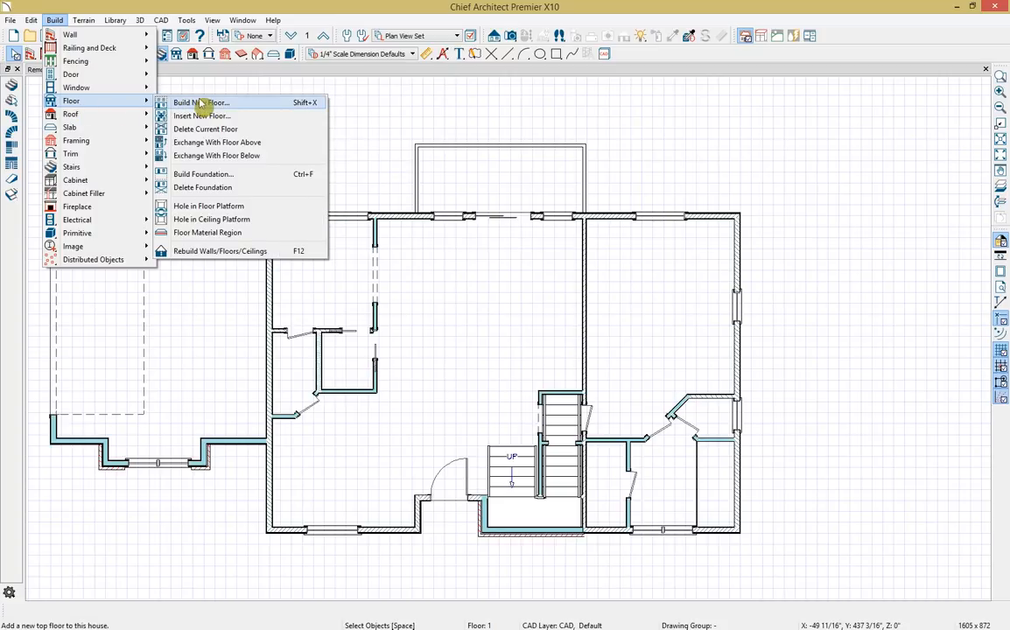
pyautogui.click(201, 102)
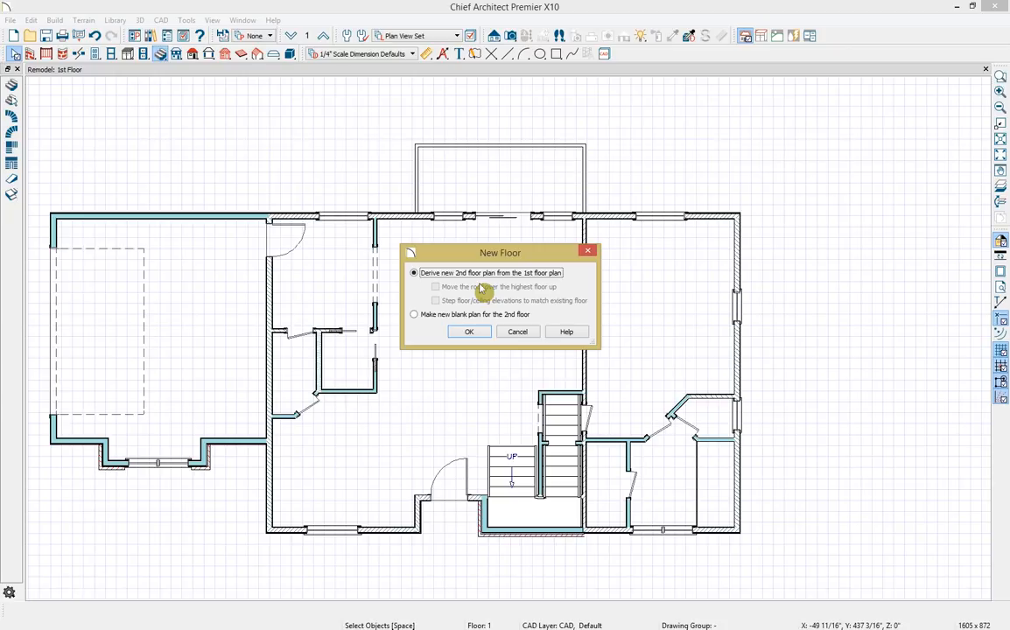
pyautogui.click(440, 316)
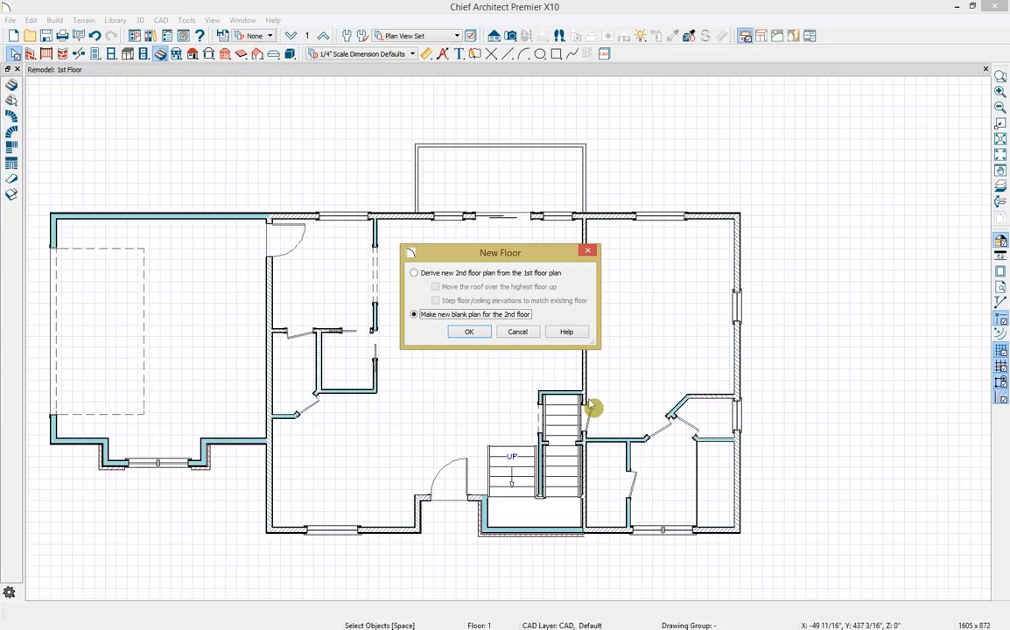
pyautogui.click(468, 334)
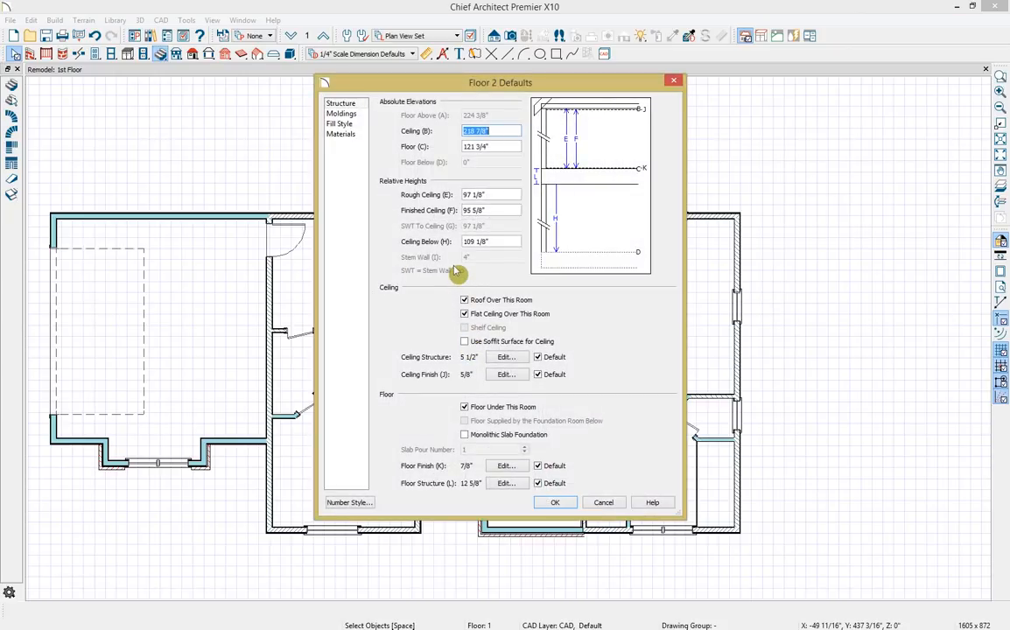
pyautogui.click(465, 314)
pyautogui.click(501, 210)
pyautogui.click(558, 504)
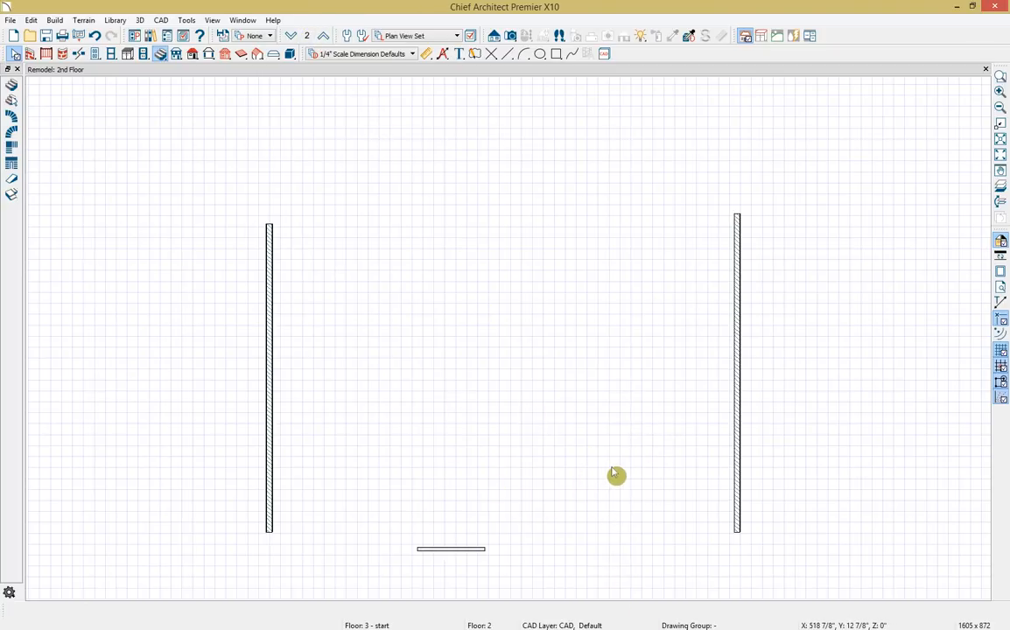
# Show the first floor as reference and draw new exterior walls enclosing the living and bedroom side, jogging around the stair landing
pyautogui.click(1002, 189)
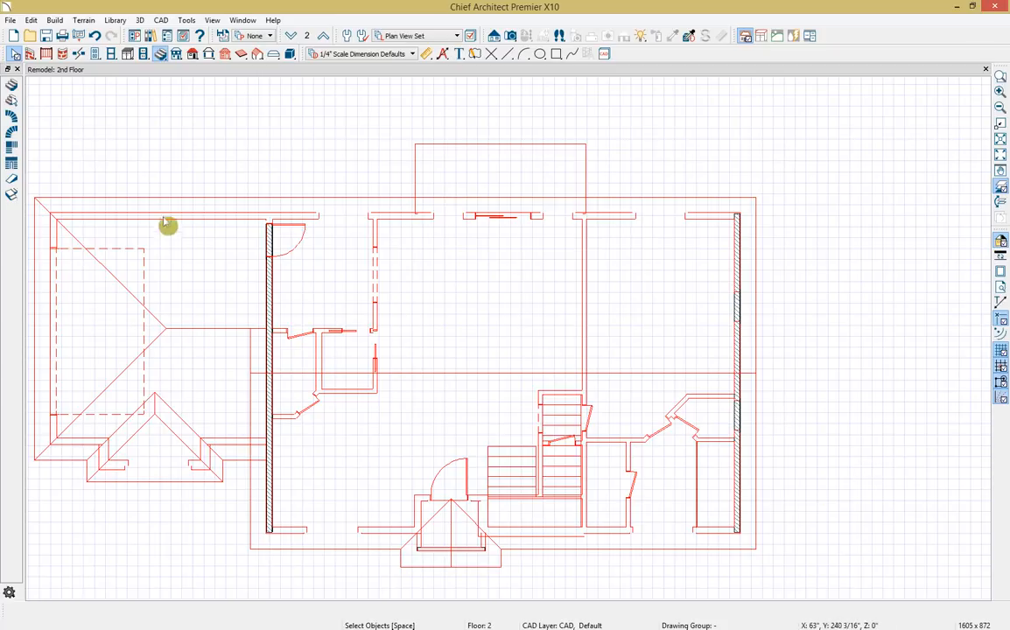
pyautogui.click(30, 53)
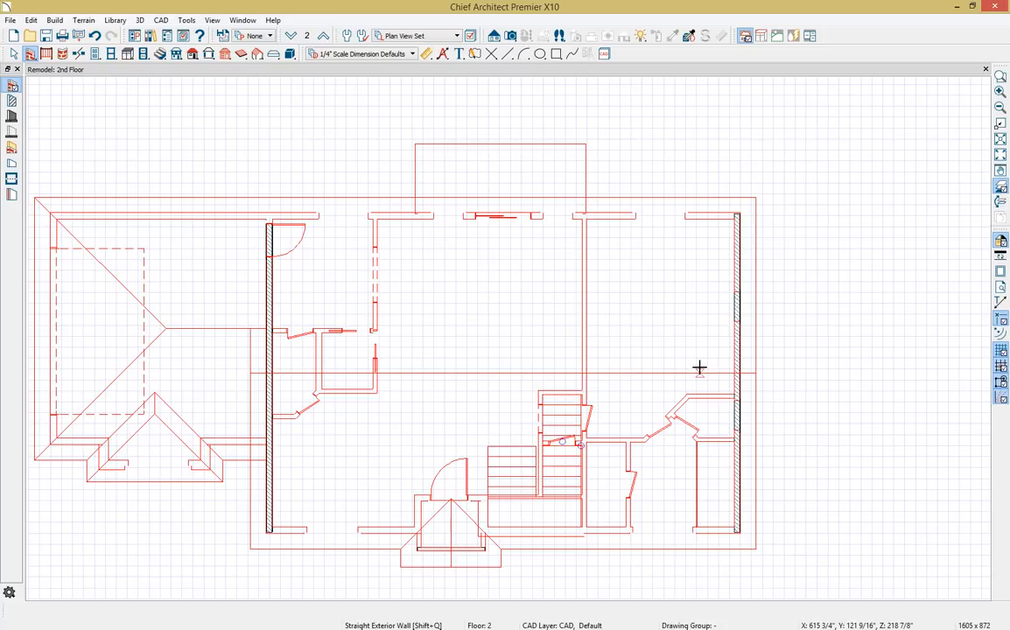
pyautogui.click(13, 86)
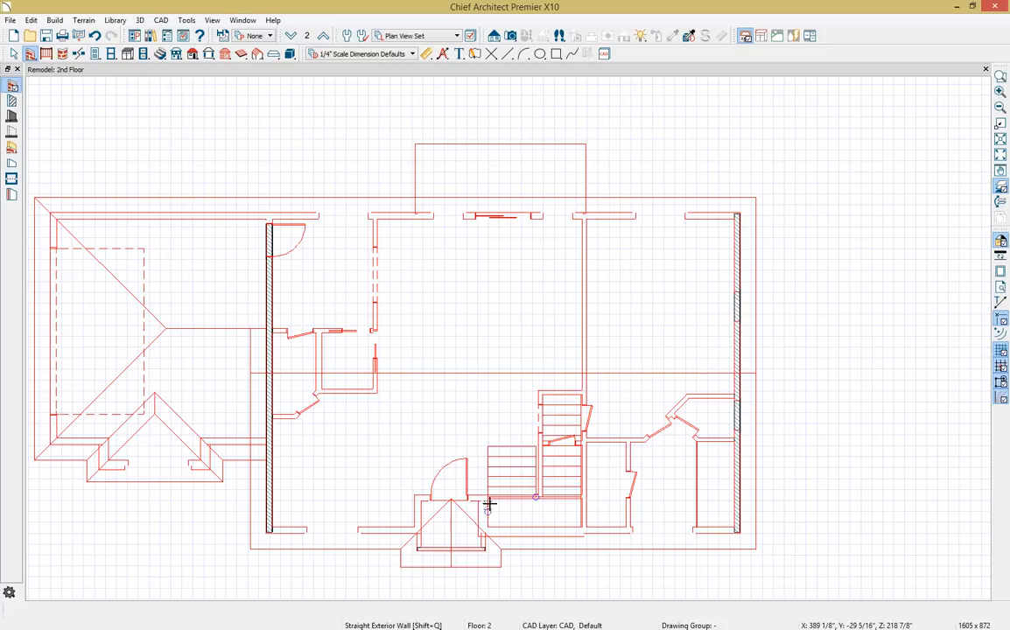
pyautogui.moveTo(480, 500); pyautogui.dragTo(744, 501)
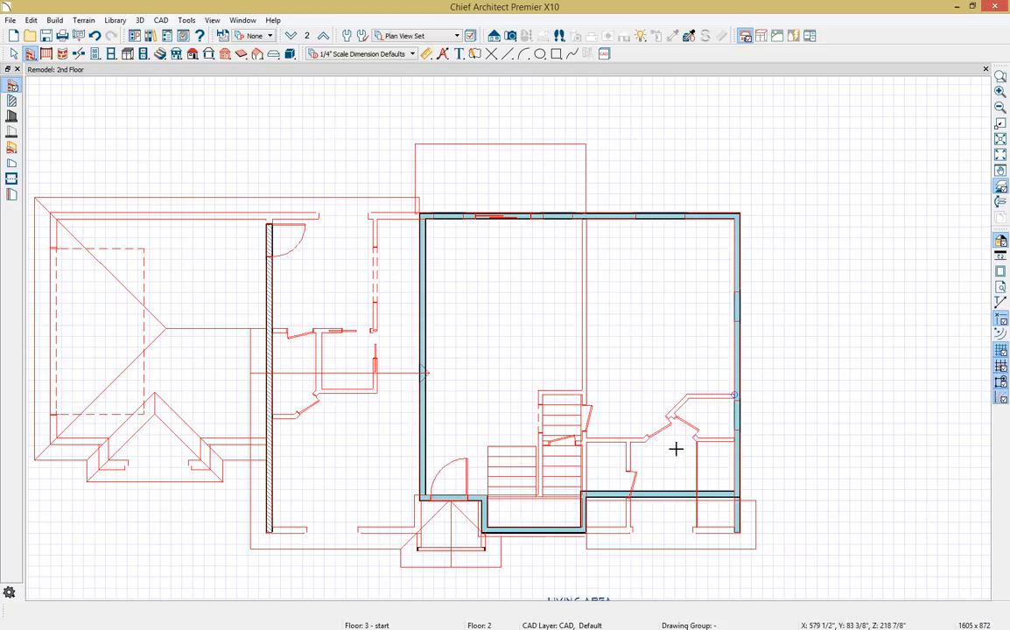
# Align the front exterior wall east of the stair landing with the short front wall above the entry door
pyautogui.moveTo(682, 507); pyautogui.dragTo(653, 344, button='middle')
pyautogui.moveTo(595, 394); pyautogui.dragTo(604, 466, button='middle')
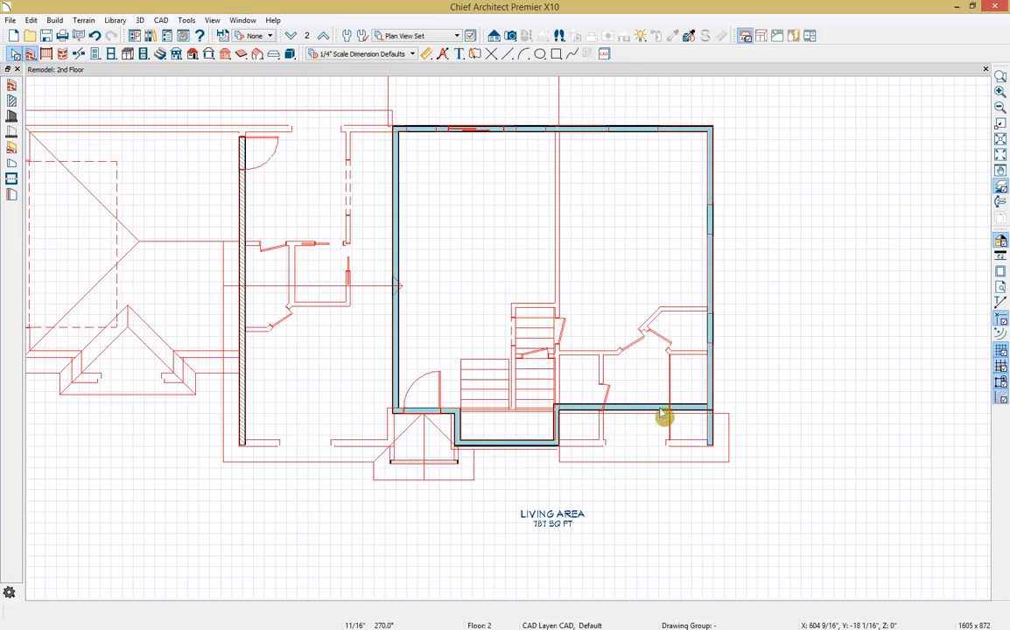
pyautogui.click(647, 411)
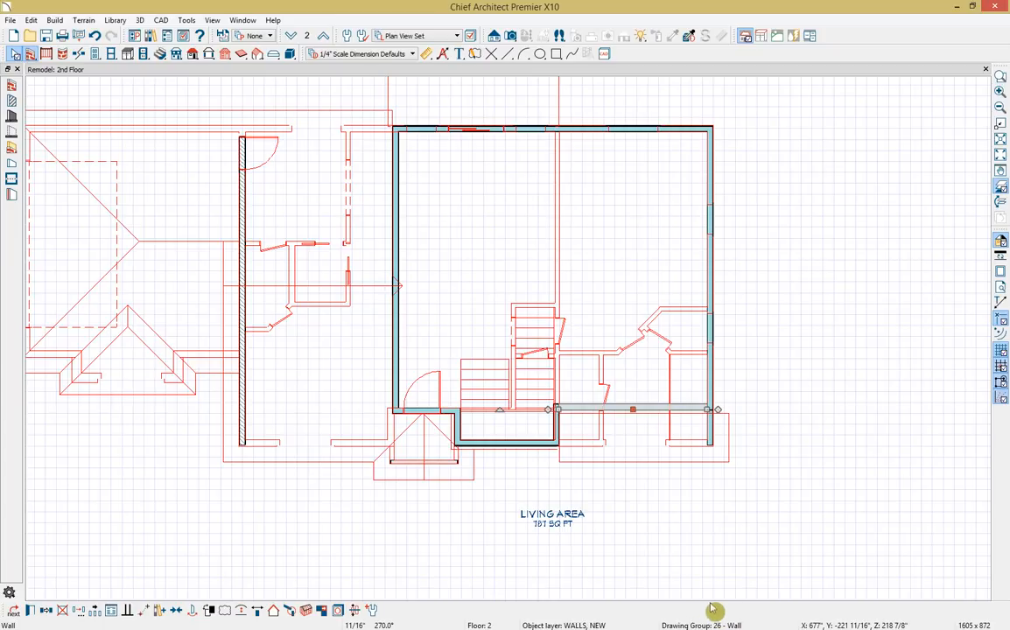
pyautogui.click(178, 615)
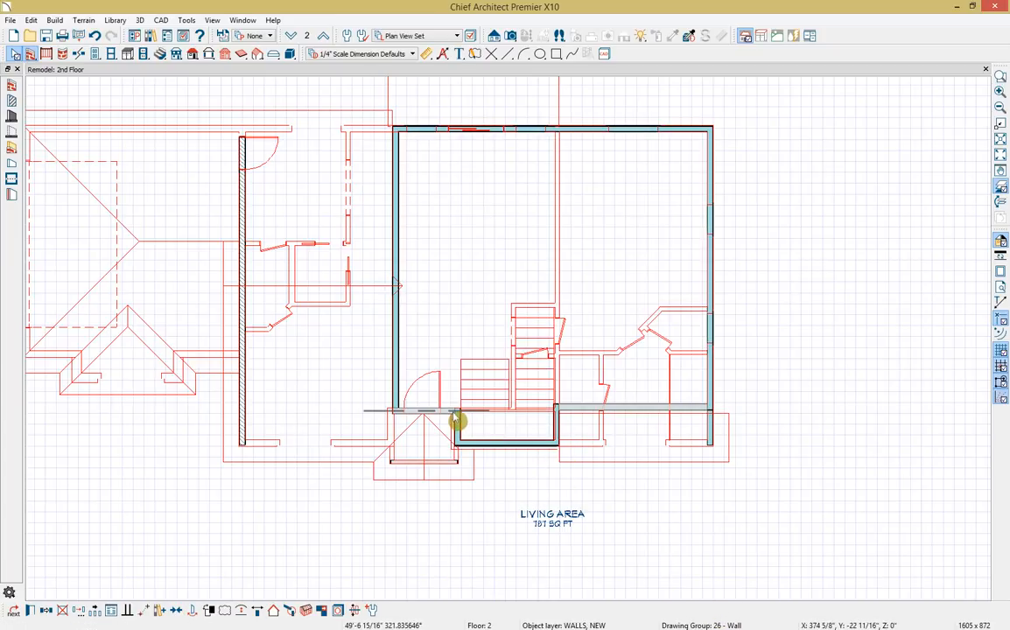
pyautogui.click(454, 414)
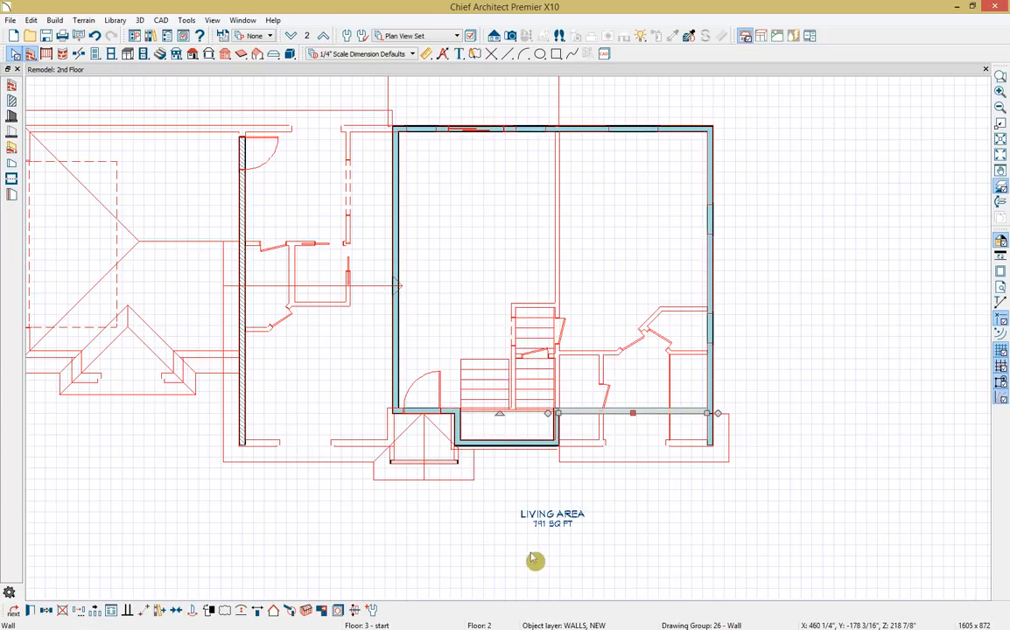
pyautogui.click(776, 489)
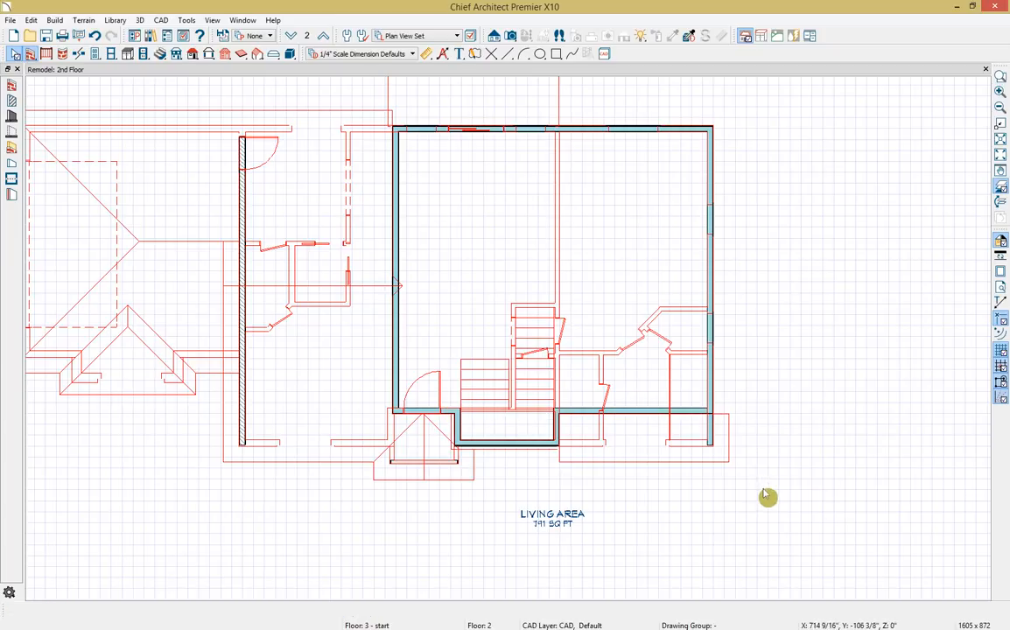
# Extend the west exterior wall slightly past the front wall and align it with the first-floor entry wall below
pyautogui.click(398, 391)
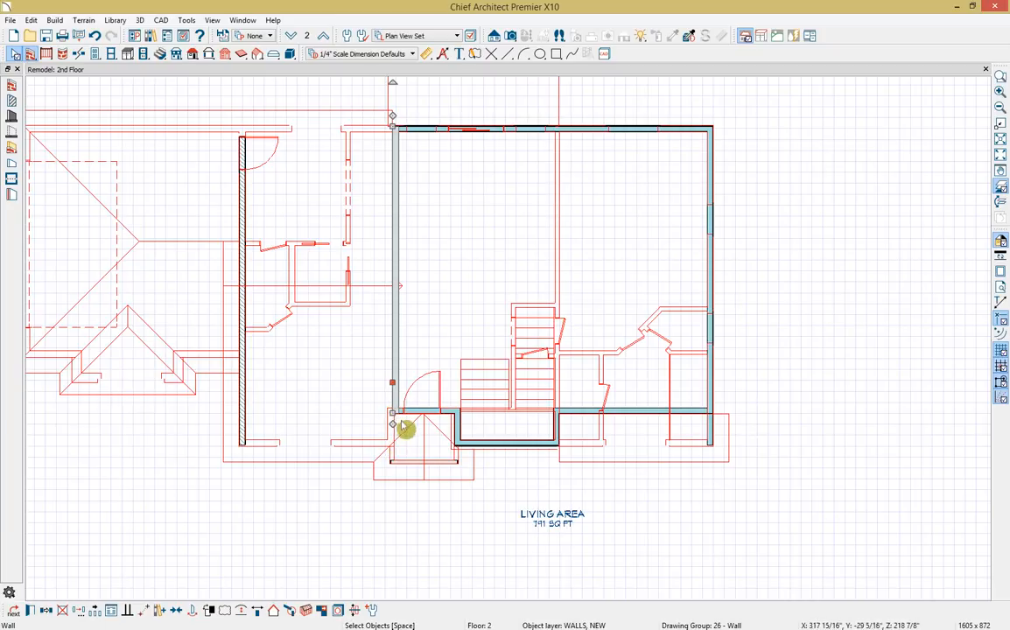
pyautogui.moveTo(392, 413); pyautogui.dragTo(393, 435)
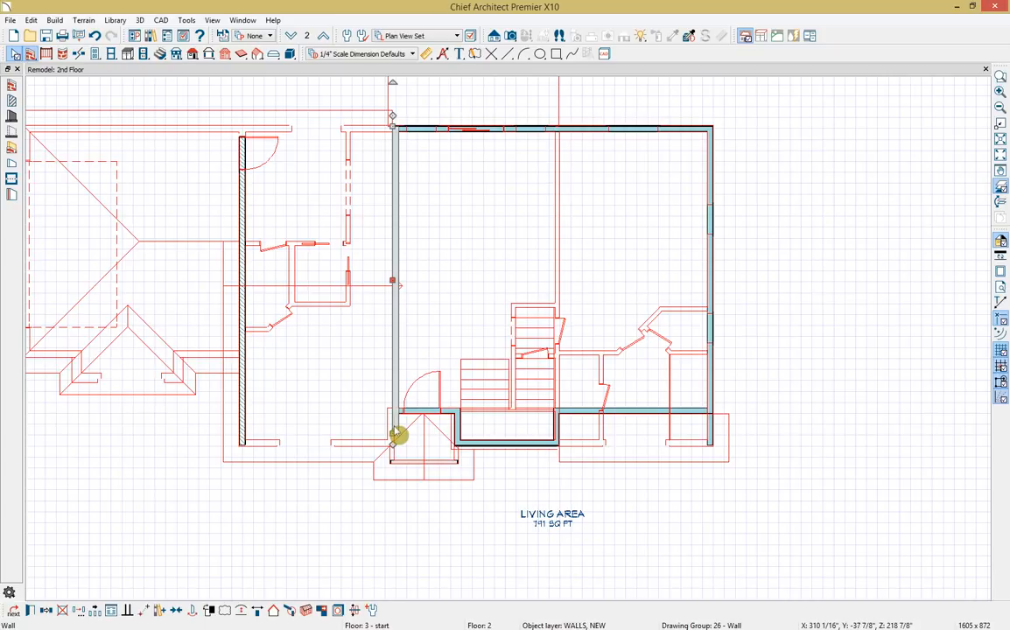
pyautogui.click(323, 610)
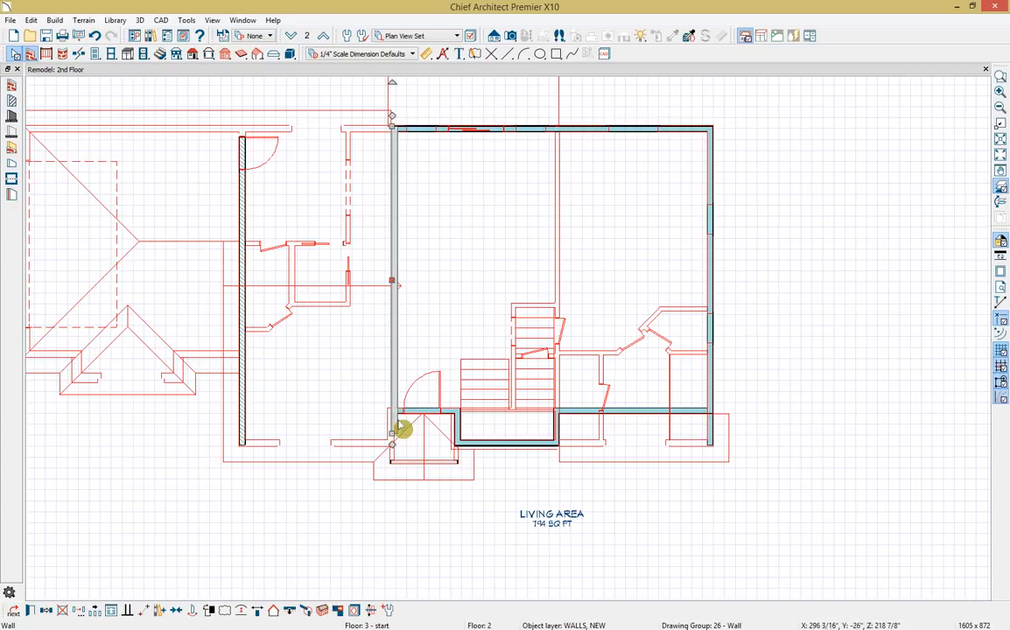
pyautogui.click(291, 611)
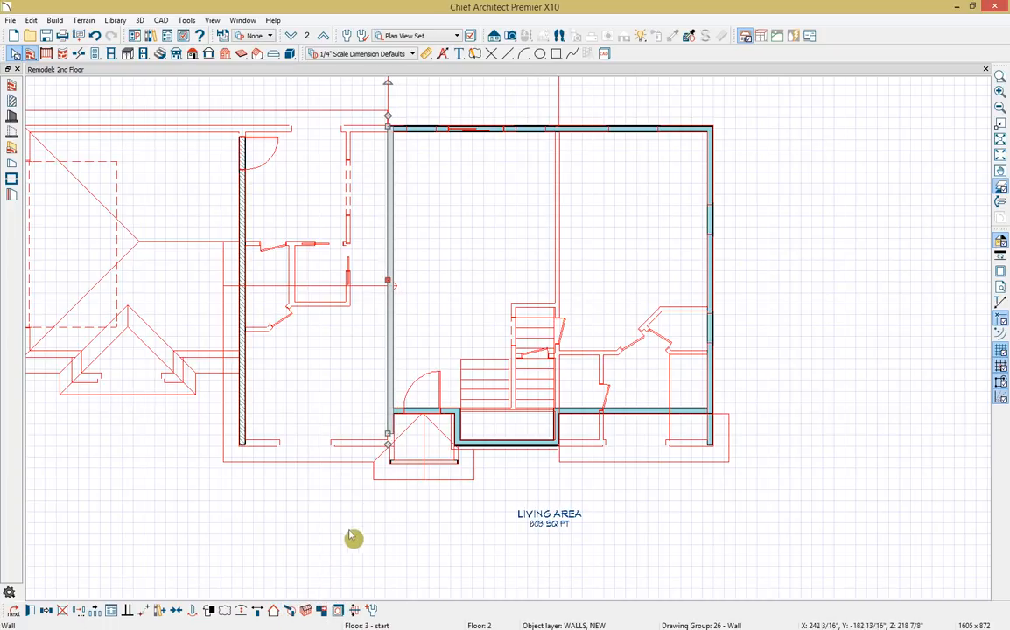
pyautogui.click(451, 514)
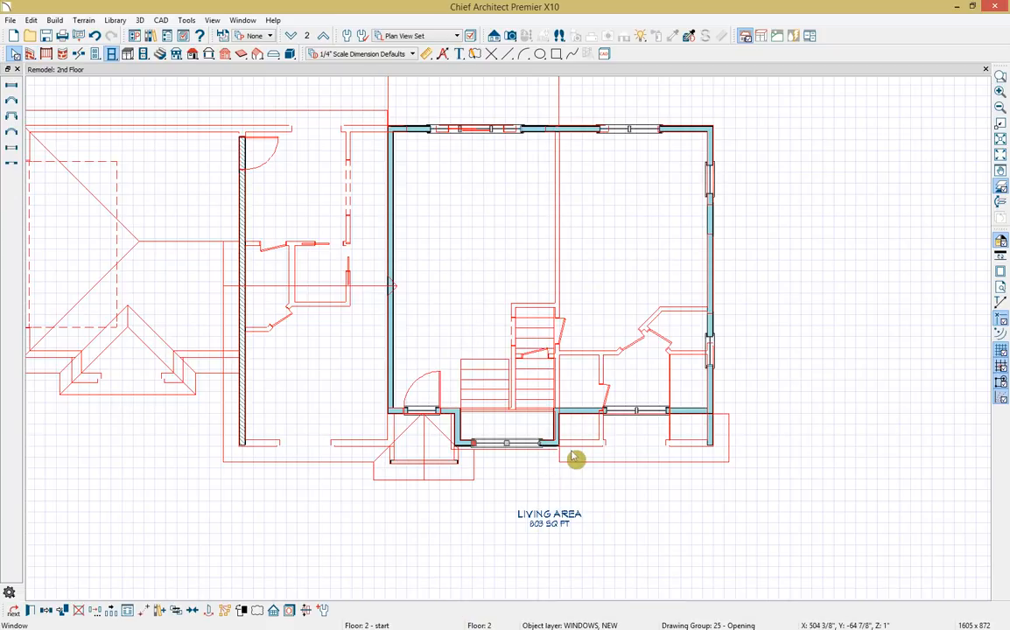
# Draw a railing from the stair top to the west exterior wall and an interior partition about 25'-9" long over the first-floor dividing wall
pyautogui.click(47, 53)
pyautogui.moveTo(555, 308); pyautogui.dragTo(393, 308)
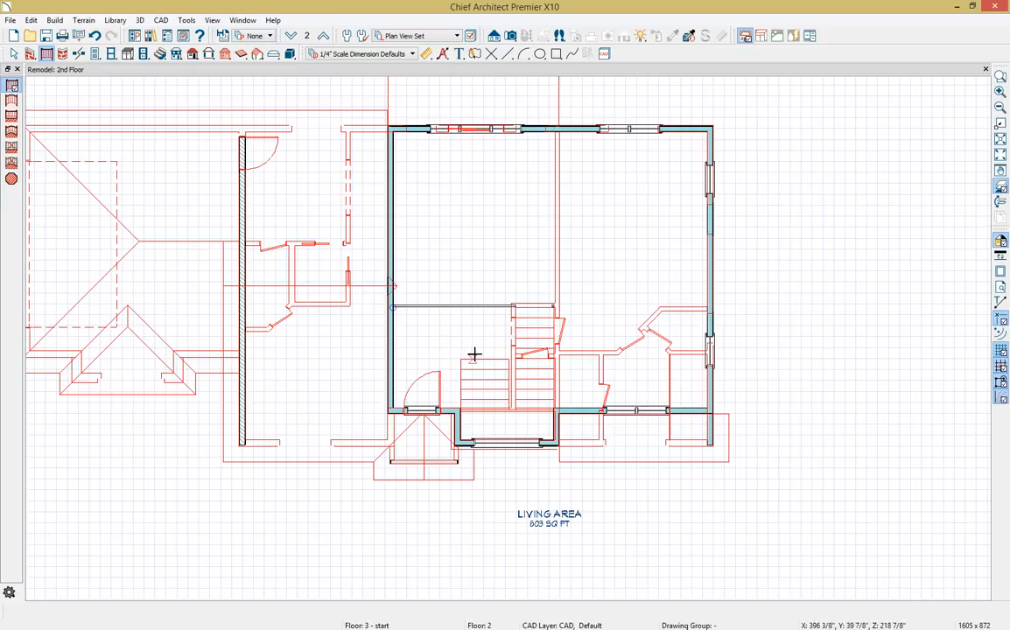
pyautogui.click(30, 53)
pyautogui.click(11, 102)
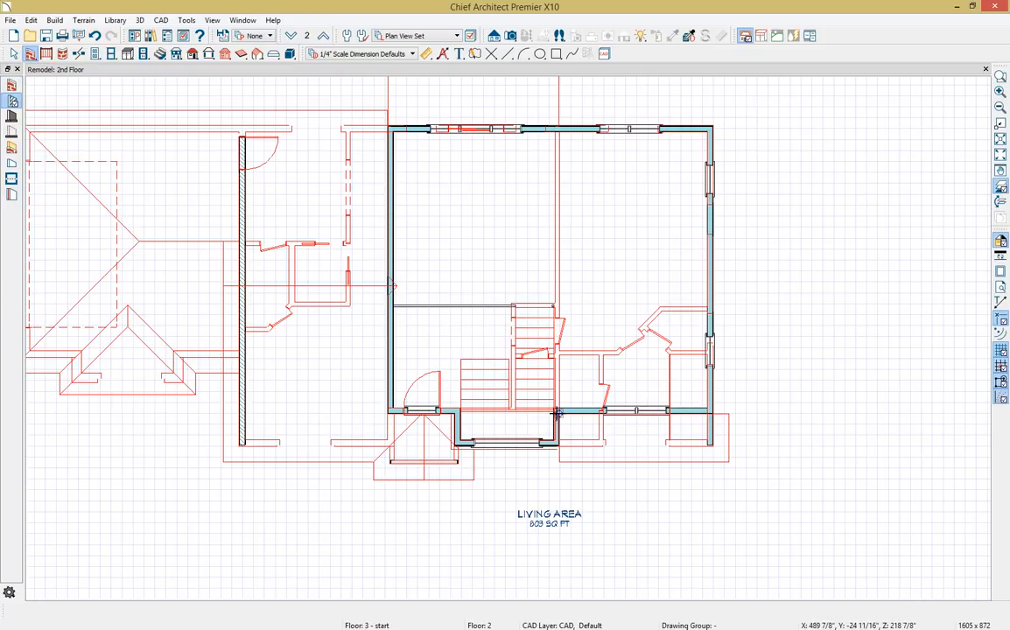
pyautogui.moveTo(557, 413); pyautogui.dragTo(557, 132)
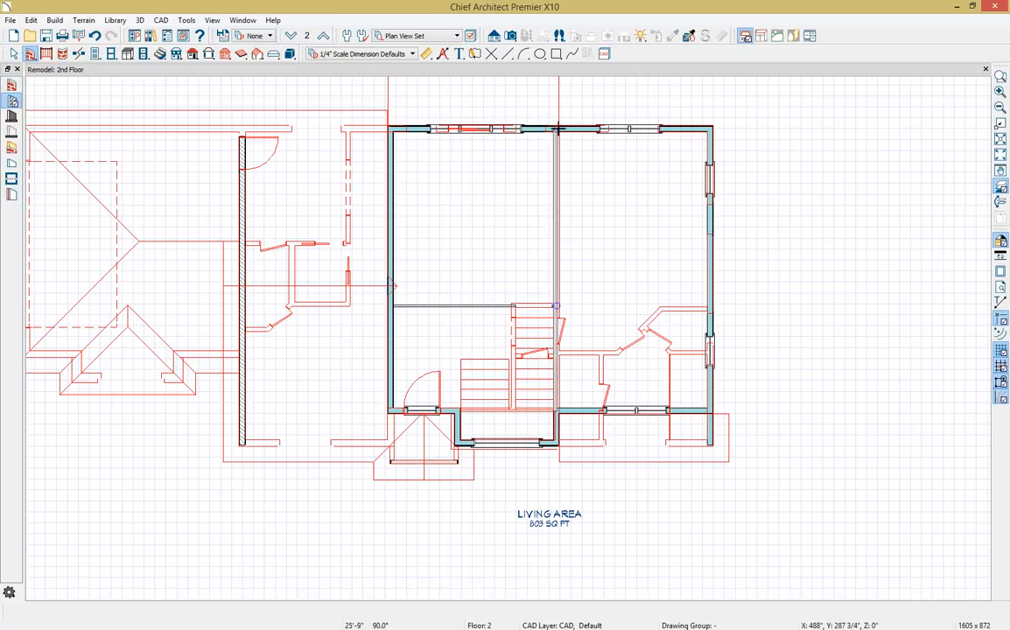
pyautogui.click(561, 226)
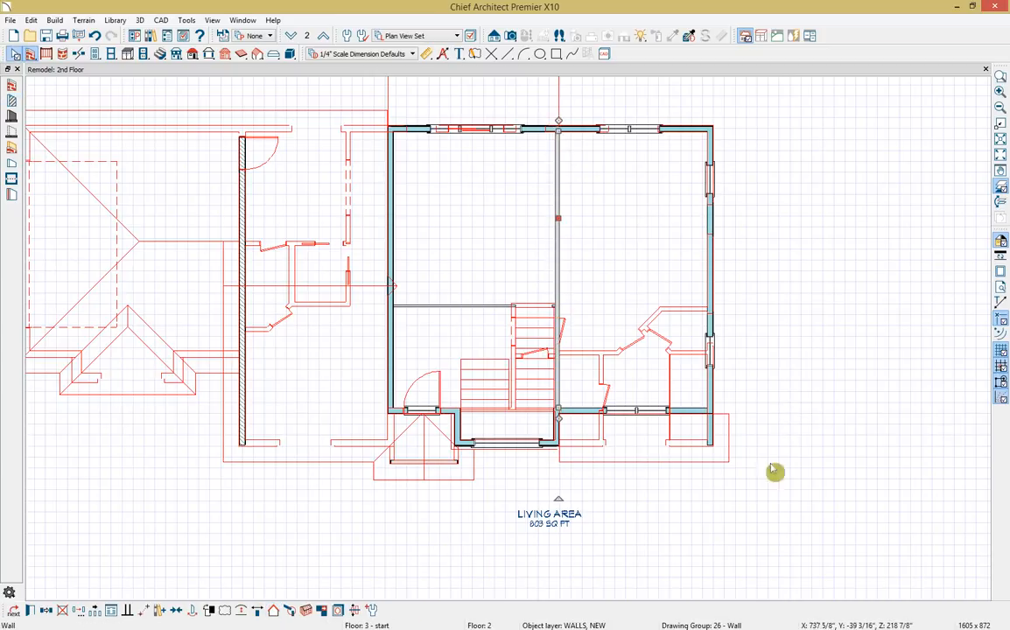
pyautogui.click(724, 535)
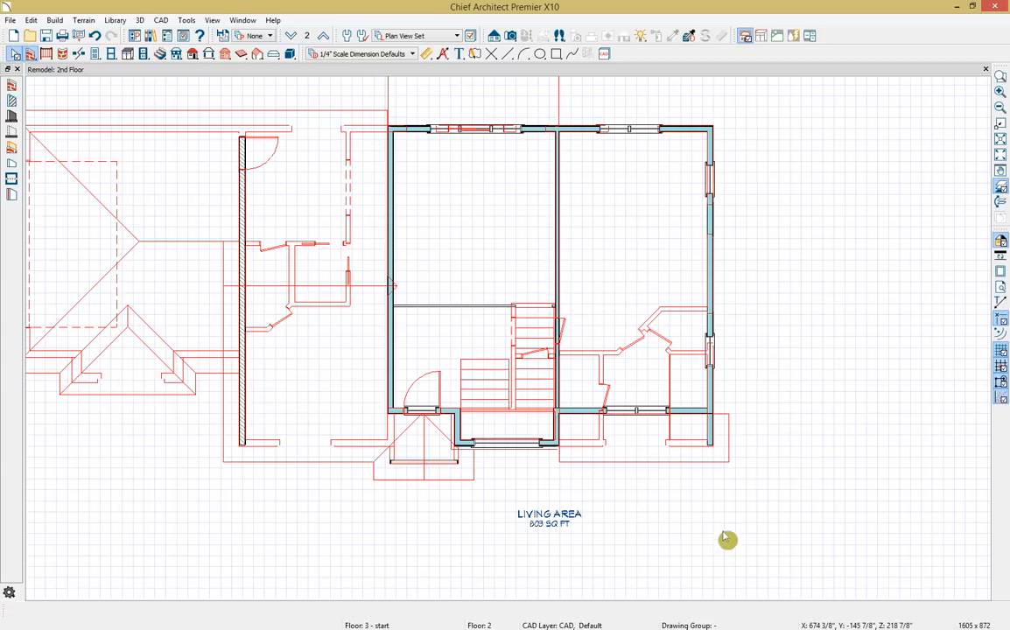
# Set the room type of the area enclosed by the railing around the stairs to Open Below
pyautogui.click(483, 332)
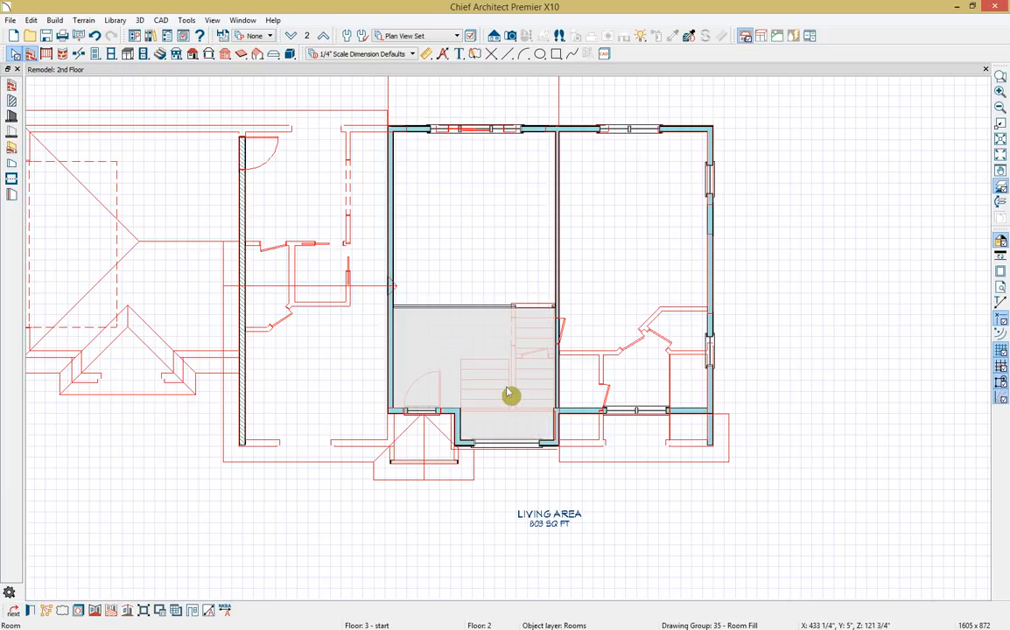
pyautogui.click(33, 612)
pyautogui.click(499, 152)
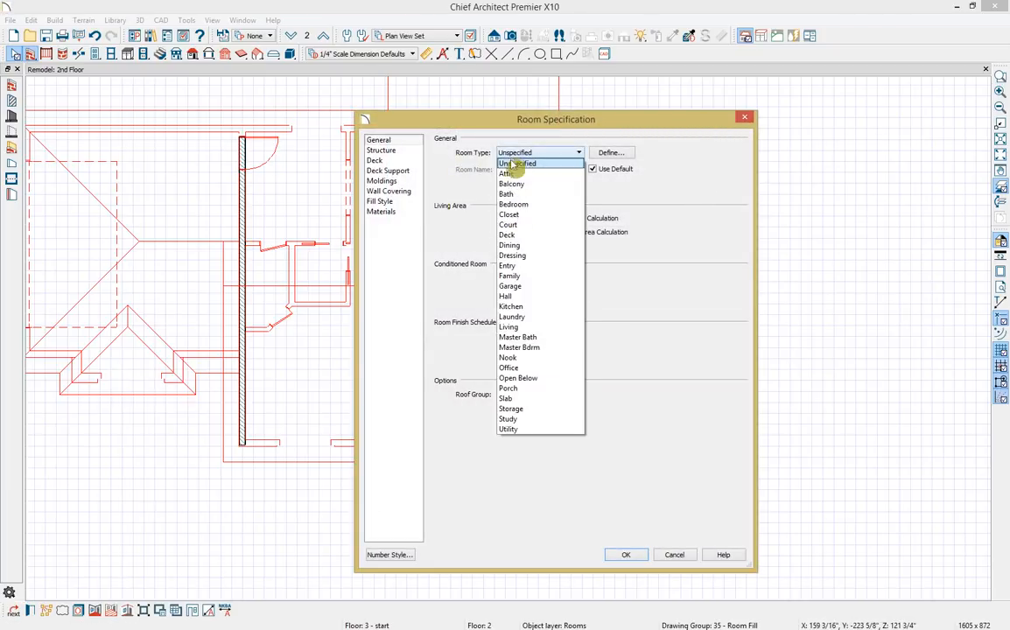
pyautogui.click(526, 377)
pyautogui.click(632, 557)
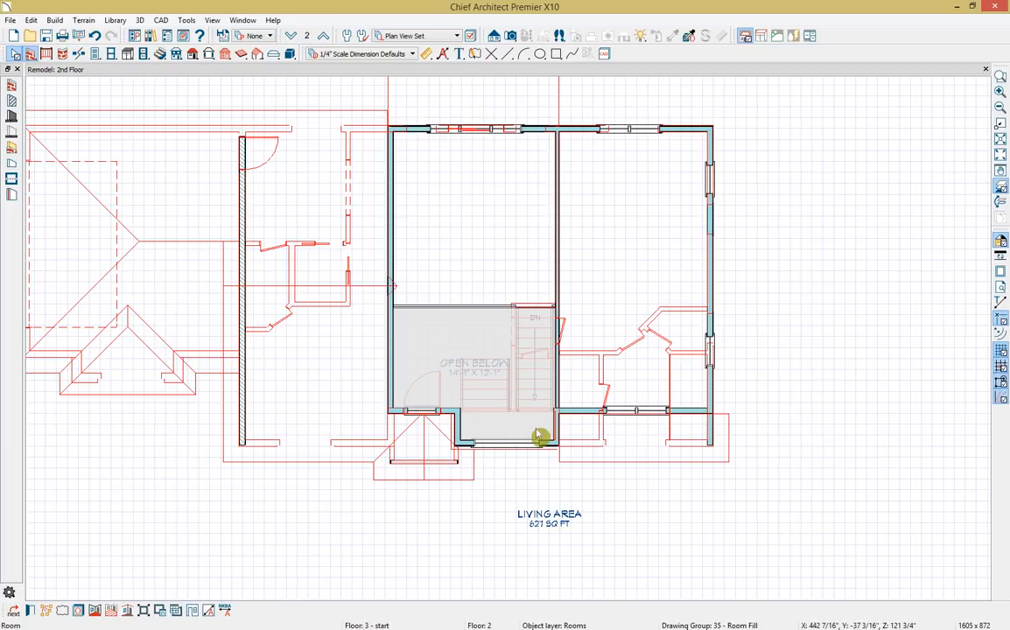
# Turn off the reference floor display and draw the second floor's straight interior partitions in the area east of the stairs
pyautogui.click(510, 35)
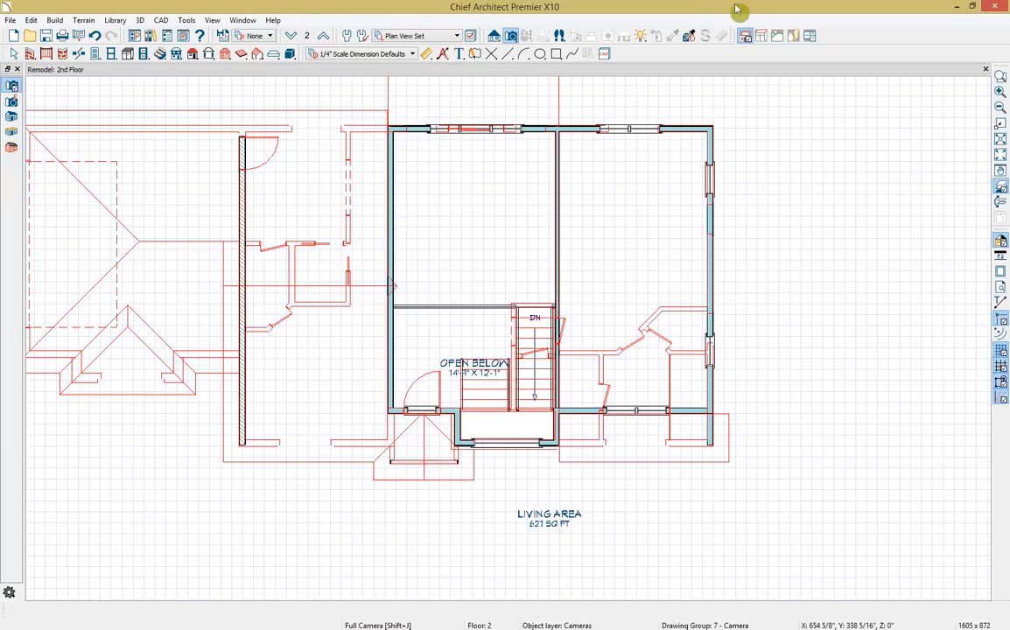
pyautogui.click(1001, 187)
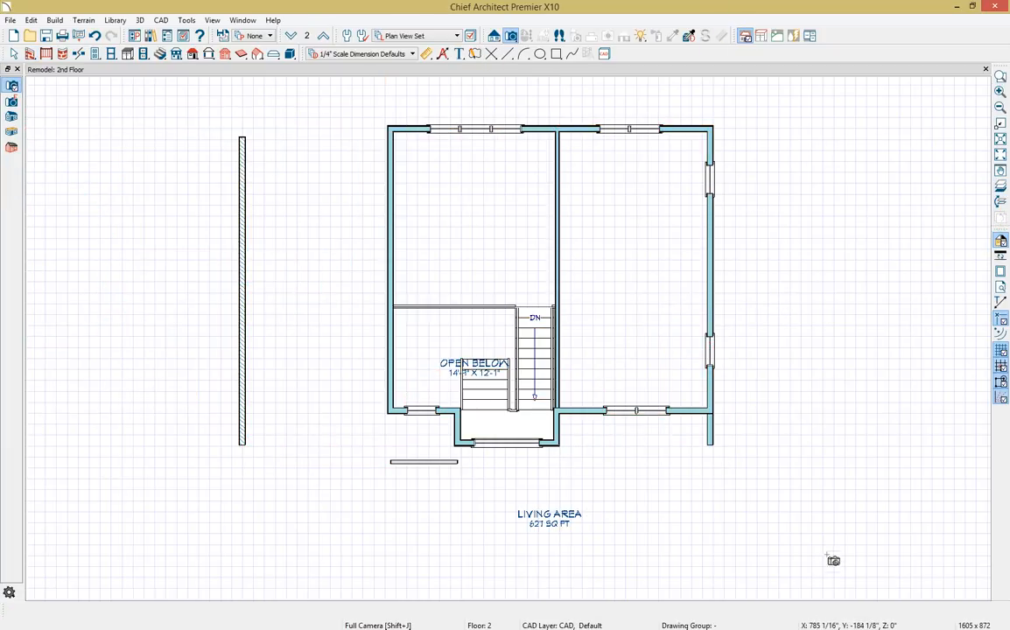
pyautogui.click(30, 54)
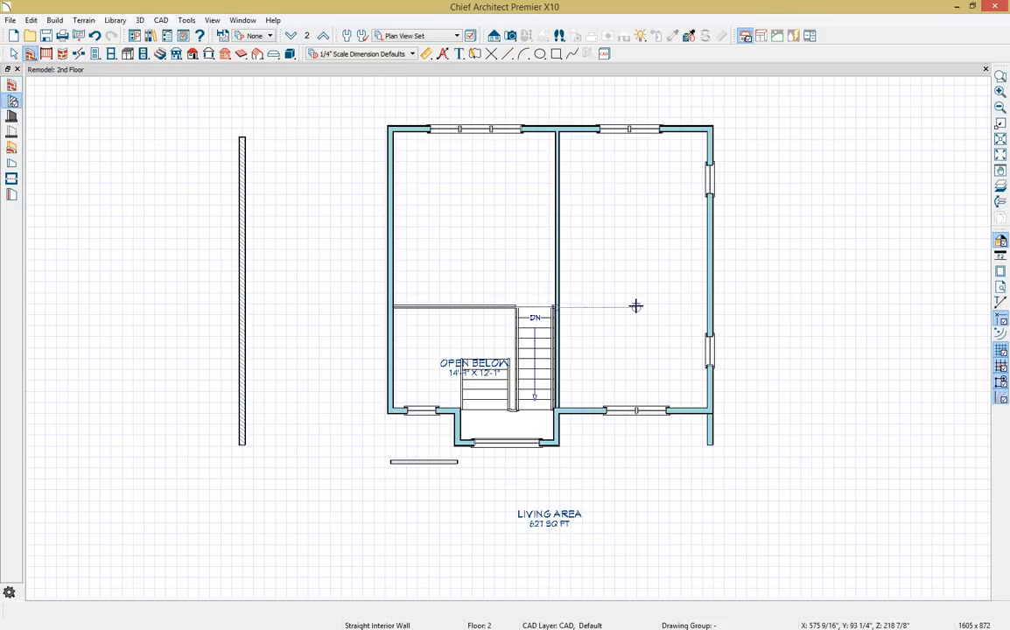
pyautogui.click(745, 204)
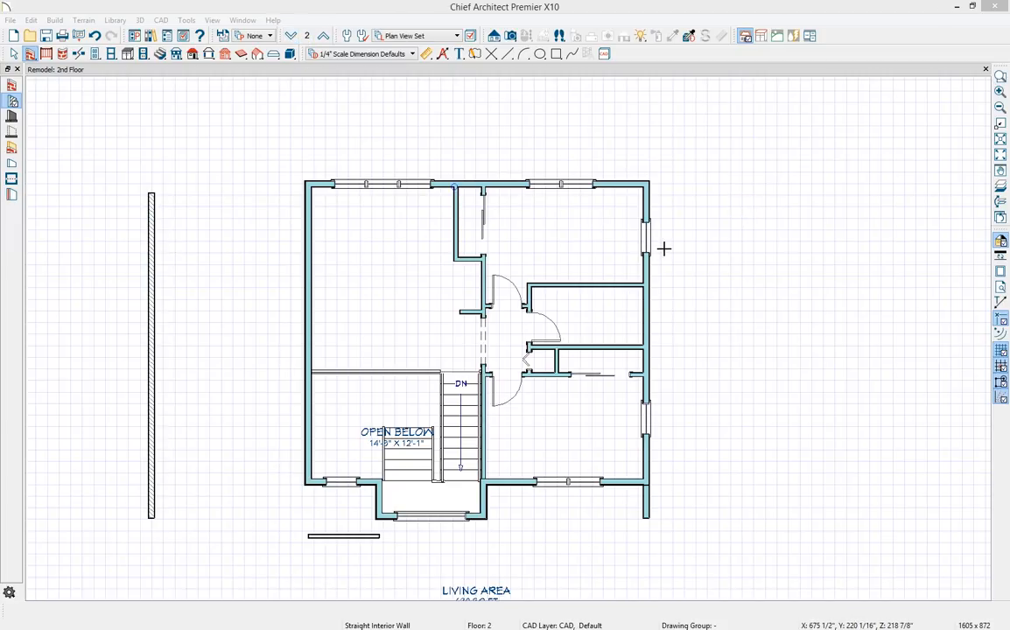
# Switch the plan to the Roof Plan Set and review the Build Roof settings without changing them
pyautogui.click(428, 36)
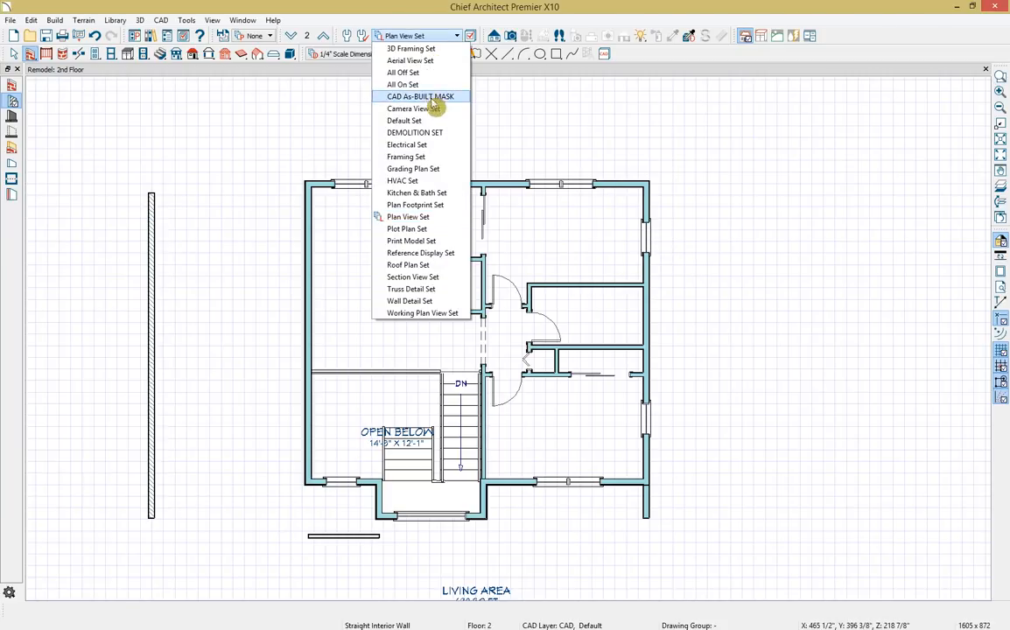
pyautogui.click(442, 264)
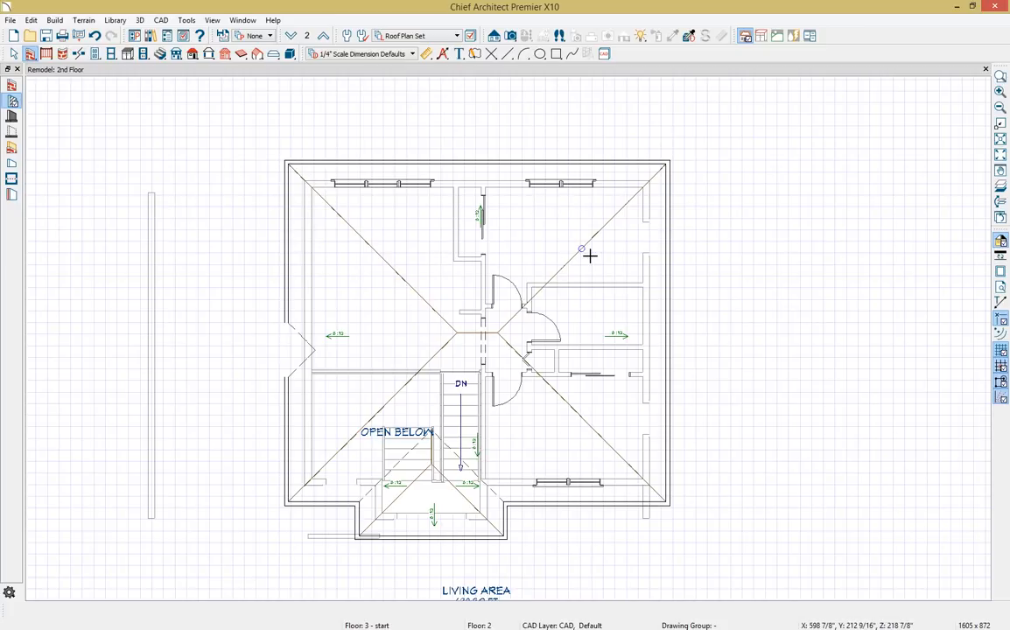
pyautogui.click(193, 54)
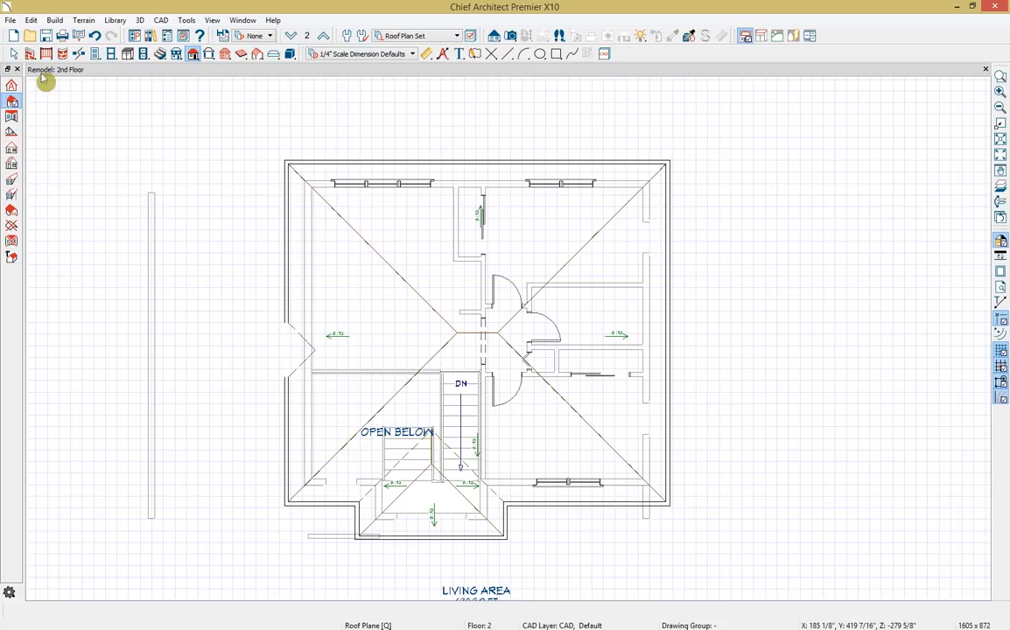
pyautogui.click(12, 87)
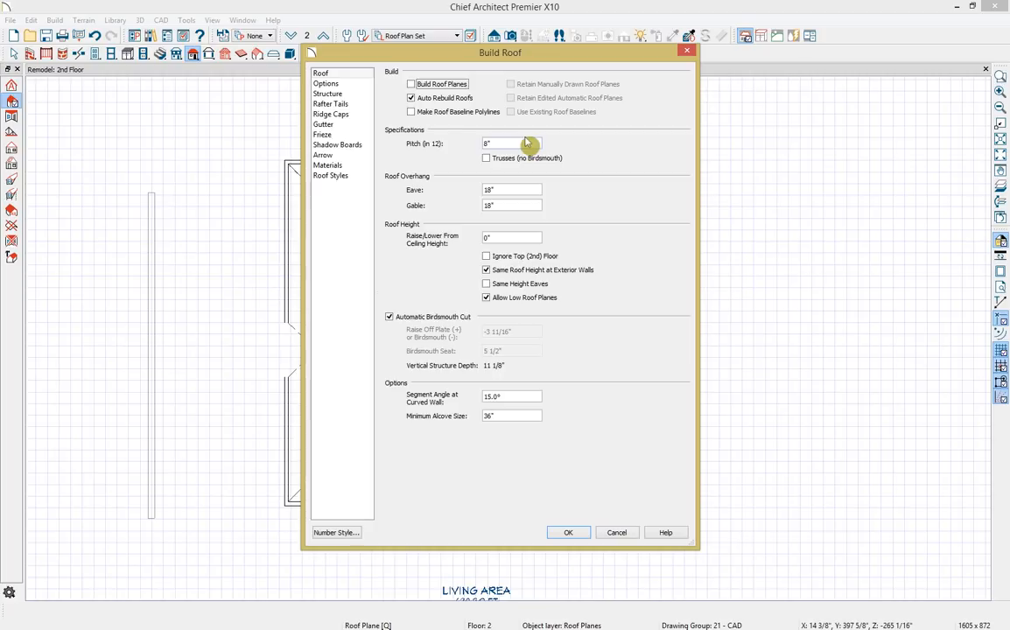
pyautogui.click(617, 538)
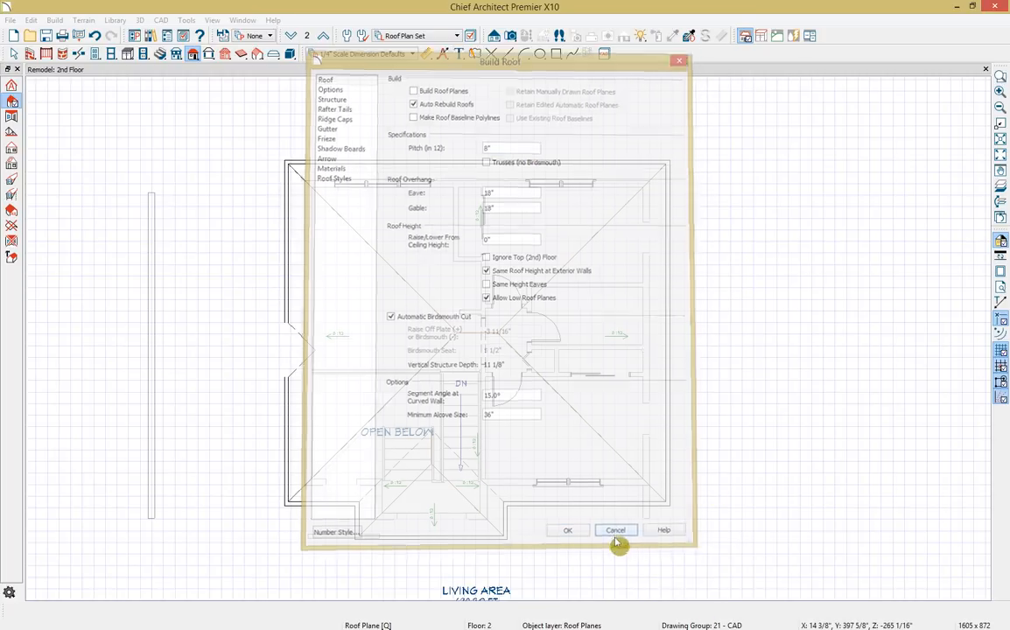
# Create a perspective full overview of the house and inspect the roof planes from the front and west side
pyautogui.click(510, 36)
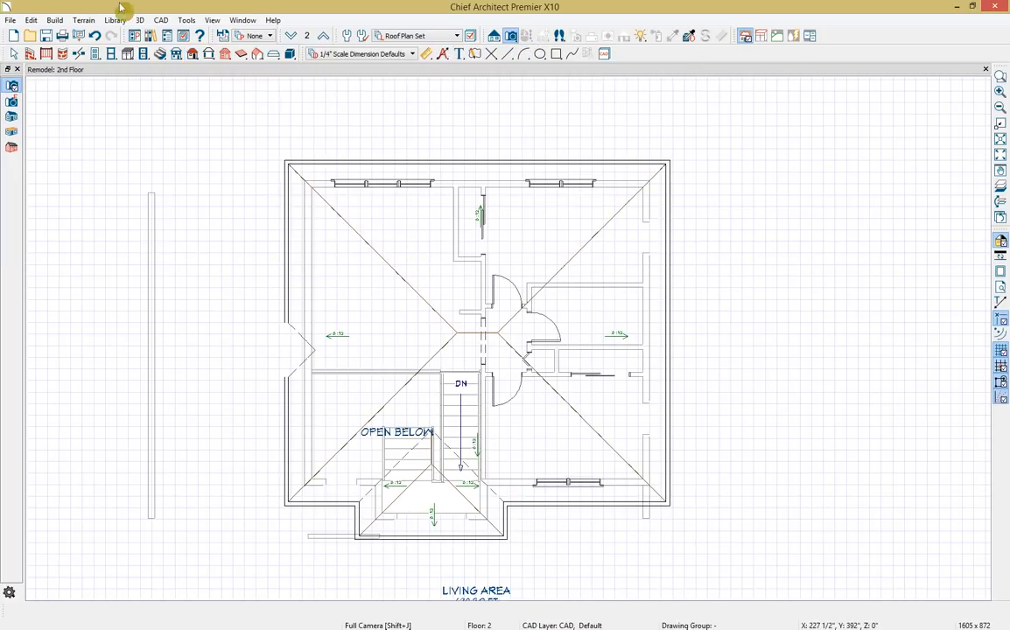
pyautogui.click(11, 116)
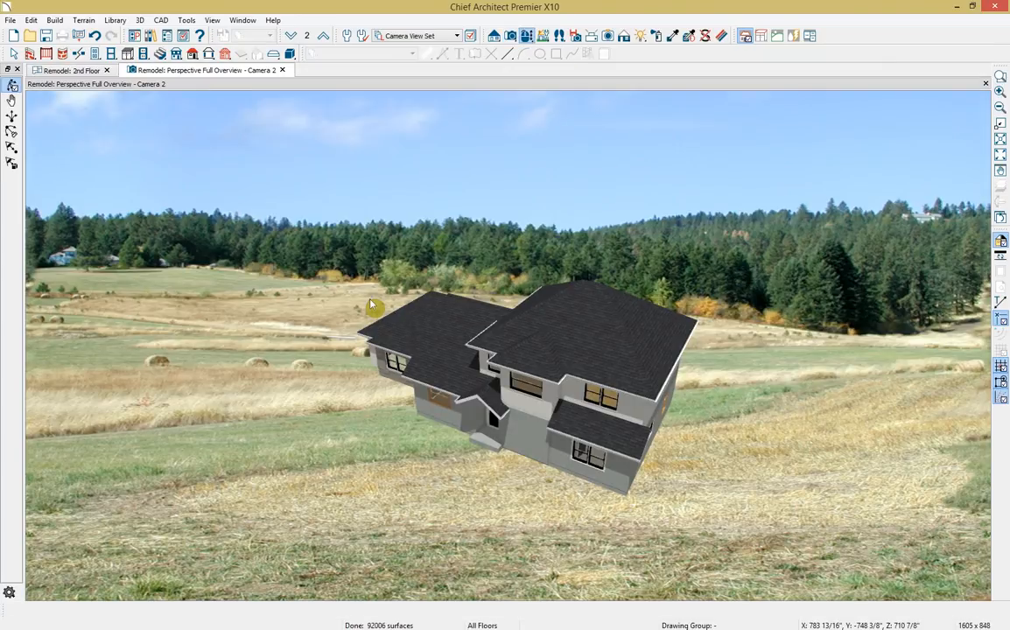
pyautogui.moveTo(371, 306); pyautogui.dragTo(492, 289)
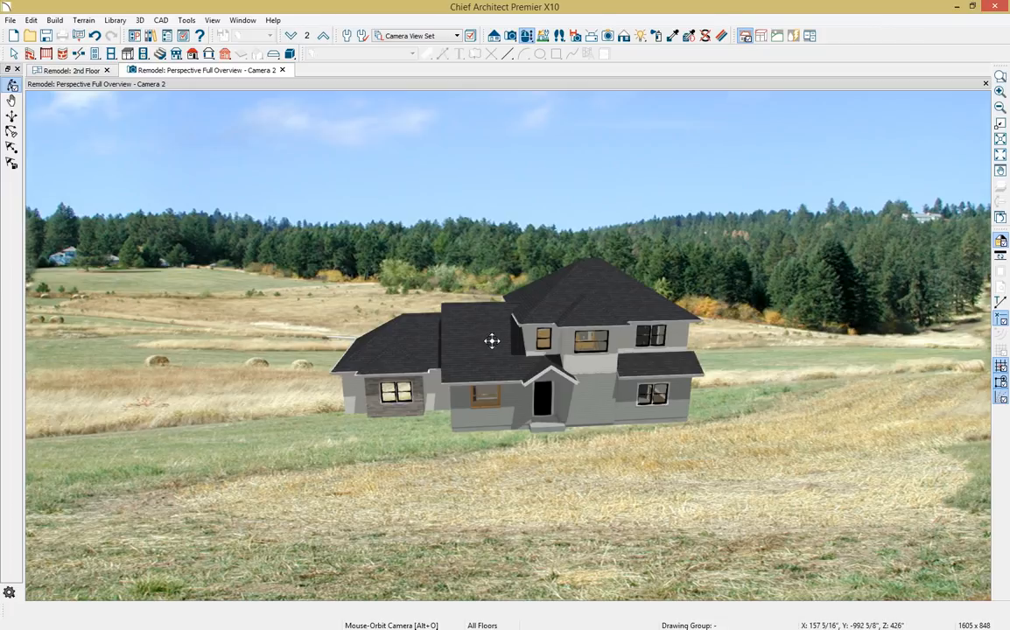
pyautogui.moveTo(491, 340); pyautogui.dragTo(471, 300)
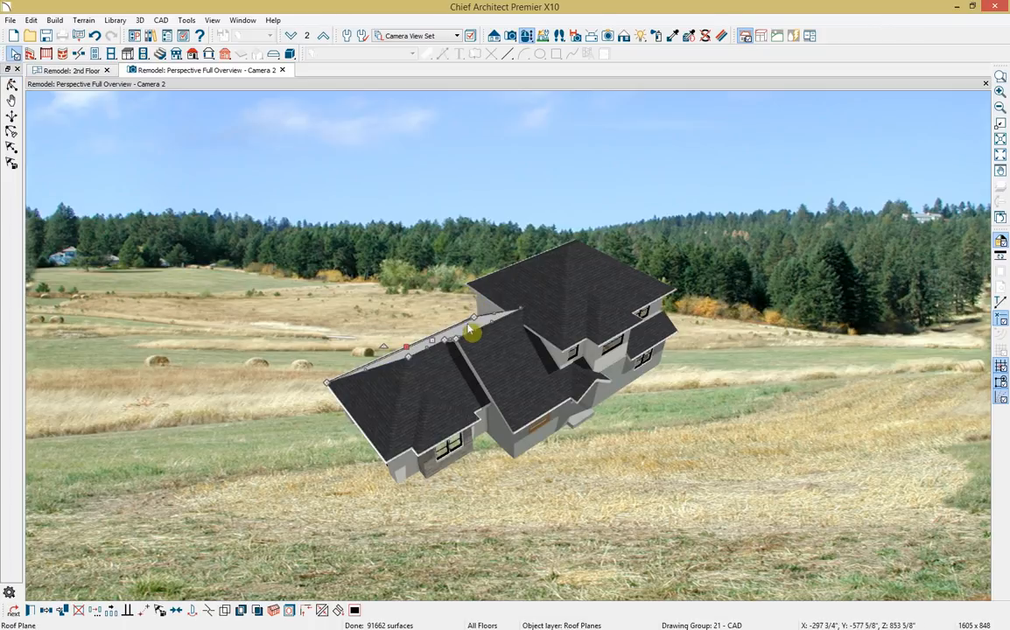
pyautogui.click(489, 361)
pyautogui.click(581, 389)
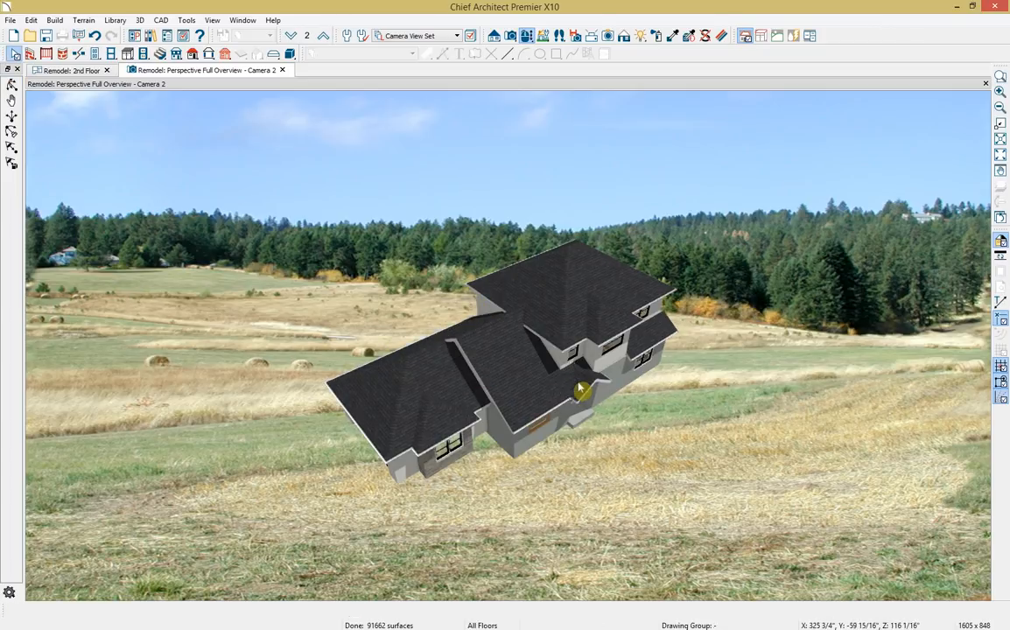
pyautogui.click(655, 334)
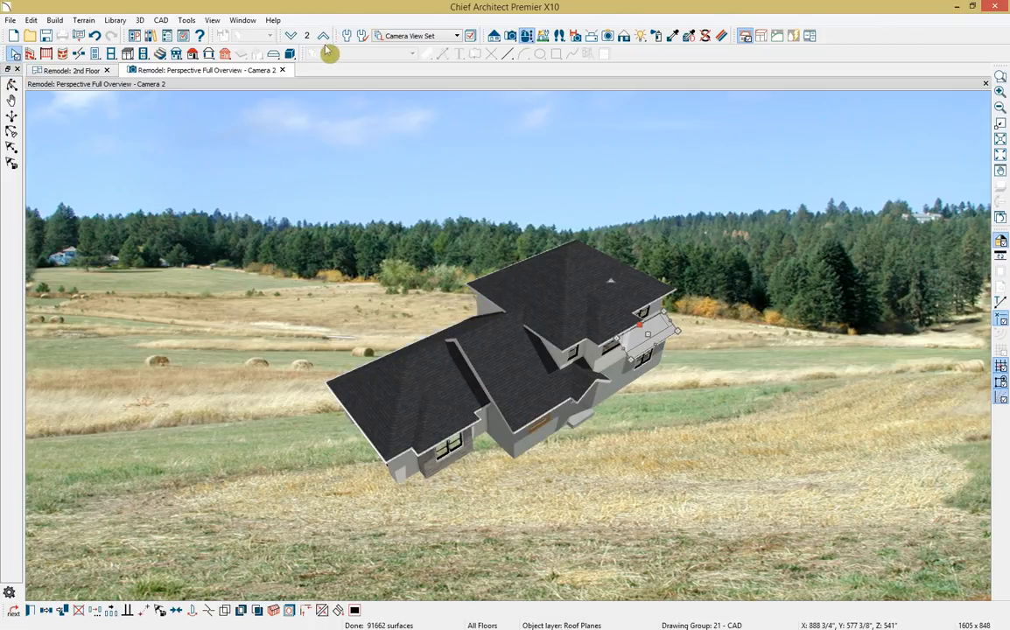
pyautogui.click(529, 40)
pyautogui.moveTo(611, 366); pyautogui.dragTo(577, 314)
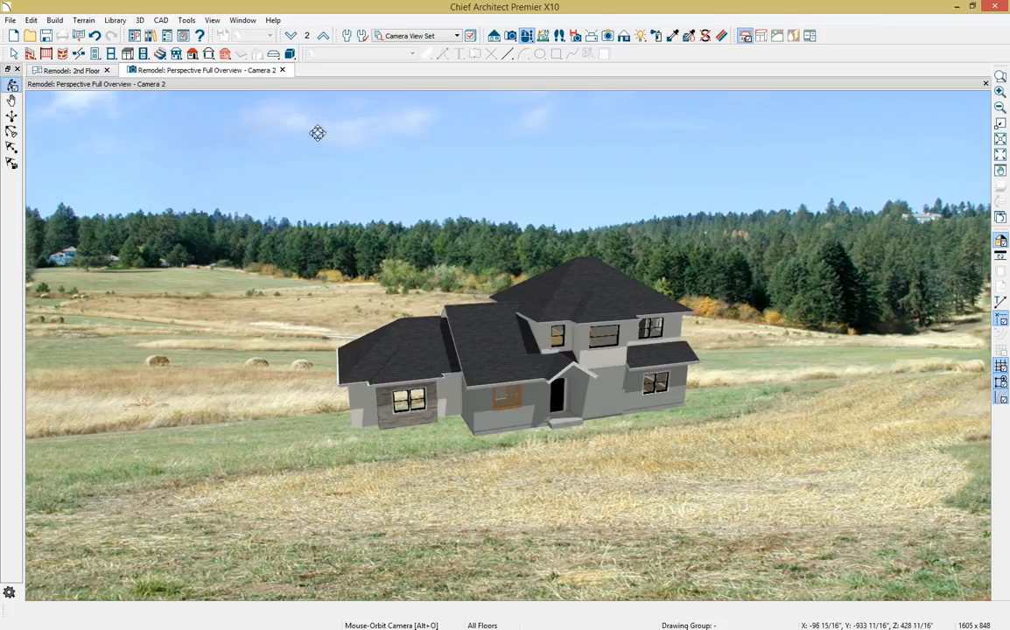
# Place the perspective overview beside the second-floor plan and centre the roof plan in its view
pyautogui.moveTo(210, 75); pyautogui.dragTo(665, 110)
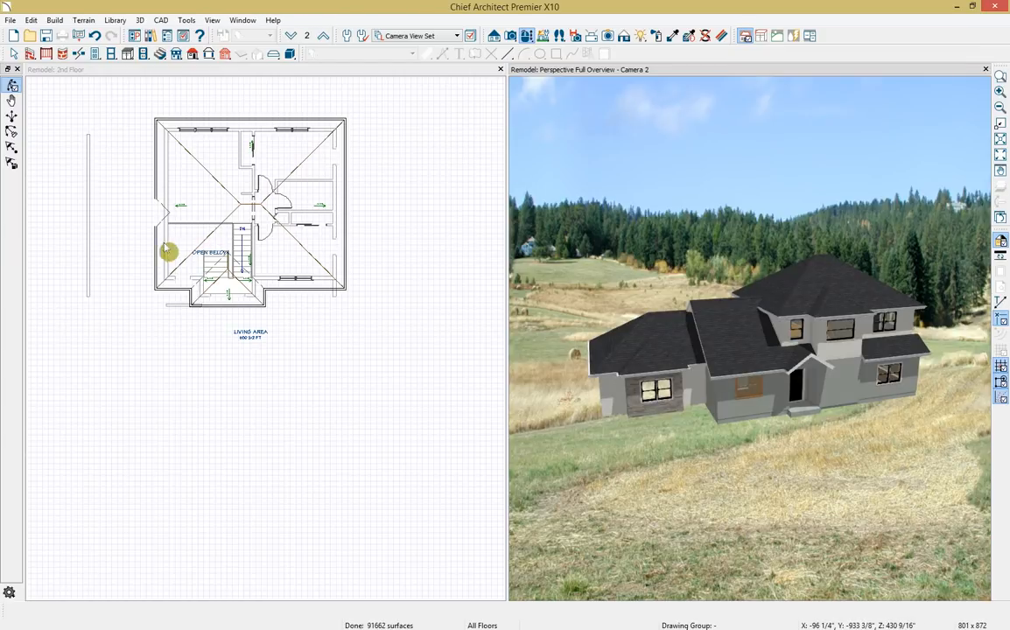
pyautogui.moveTo(240, 204); pyautogui.dragTo(270, 346, button='middle')
pyautogui.scroll(1, 269, 346)
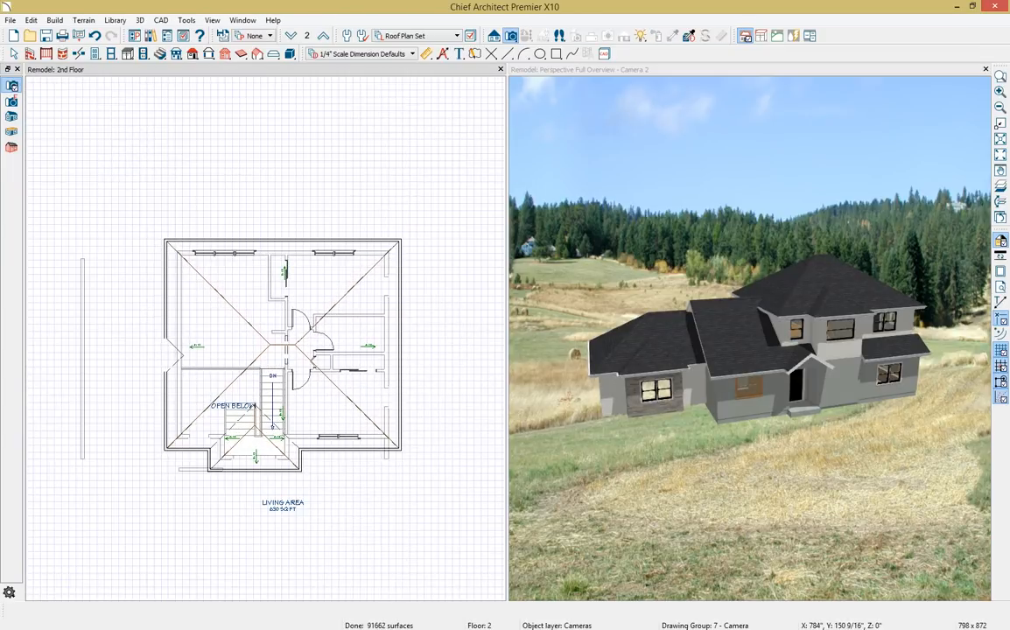
pyautogui.moveTo(314, 359); pyautogui.dragTo(318, 362, button='middle')
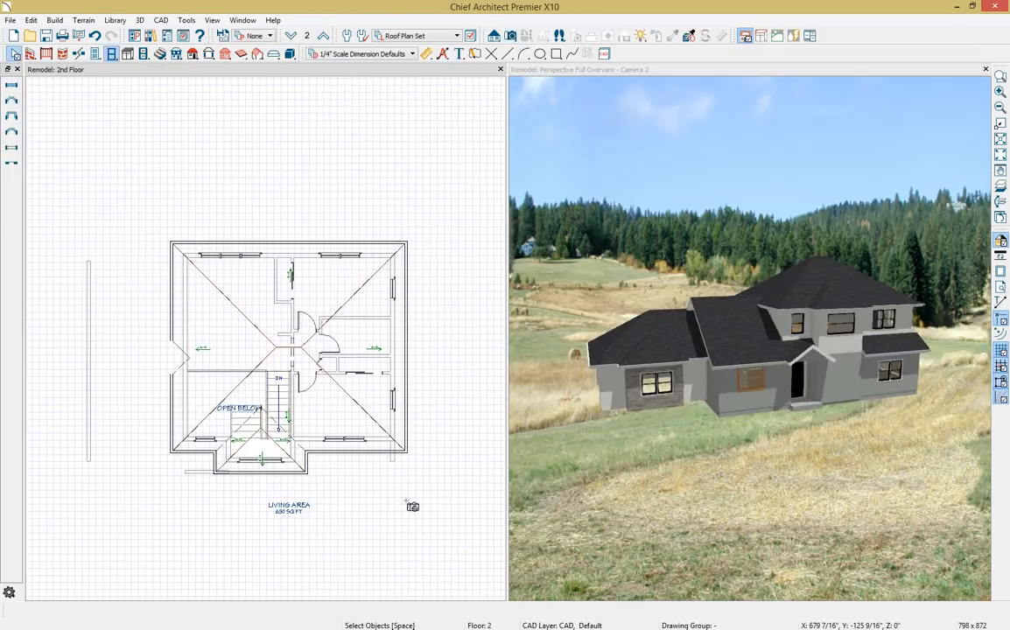
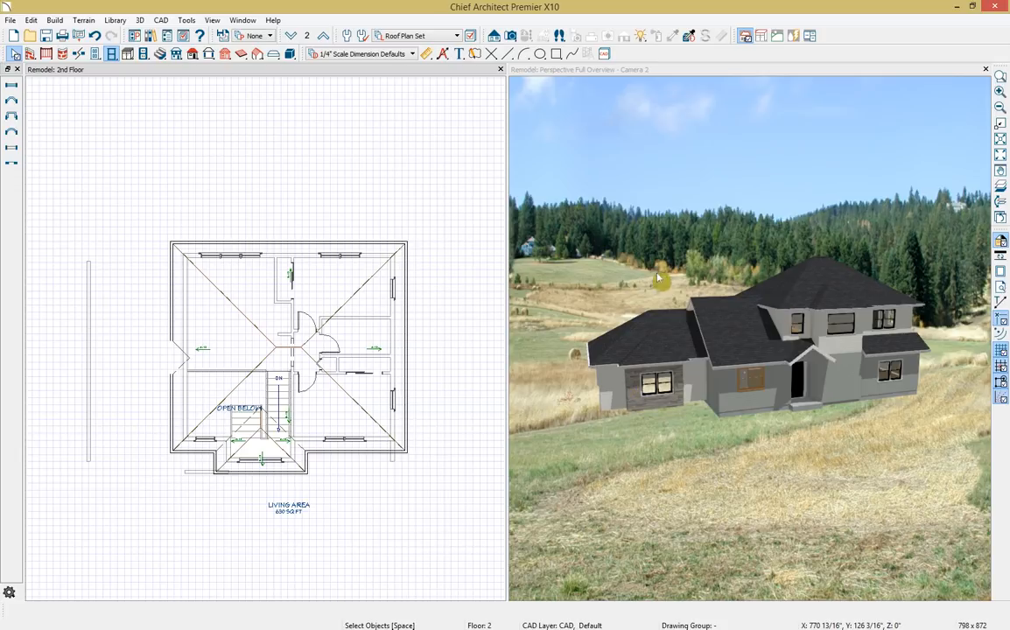
# Turn the second floor's east and west exterior walls into gable walls
pyautogui.click(395, 354)
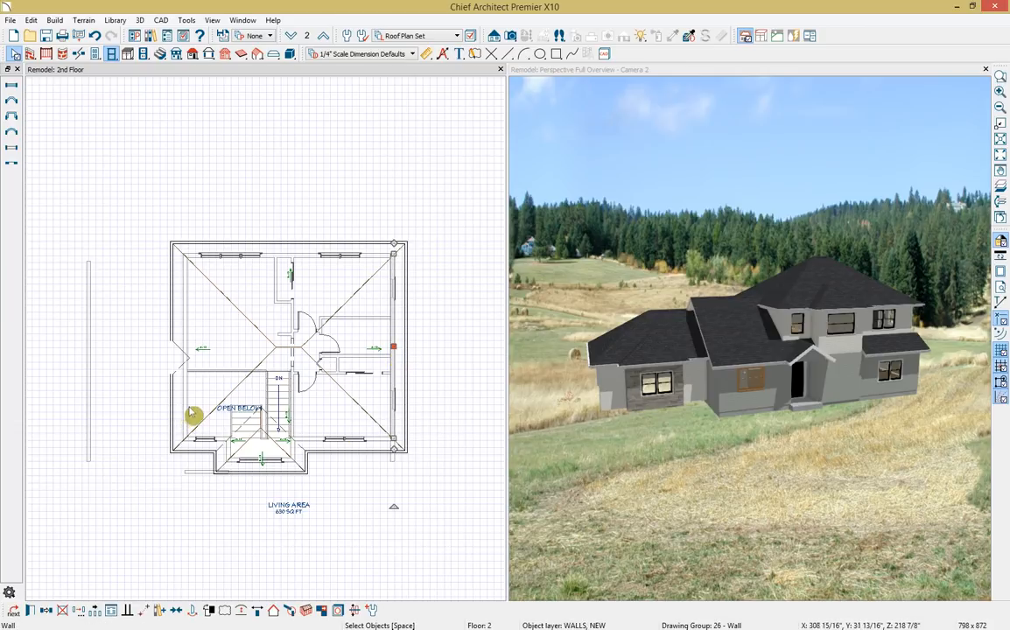
pyautogui.press('Escape')
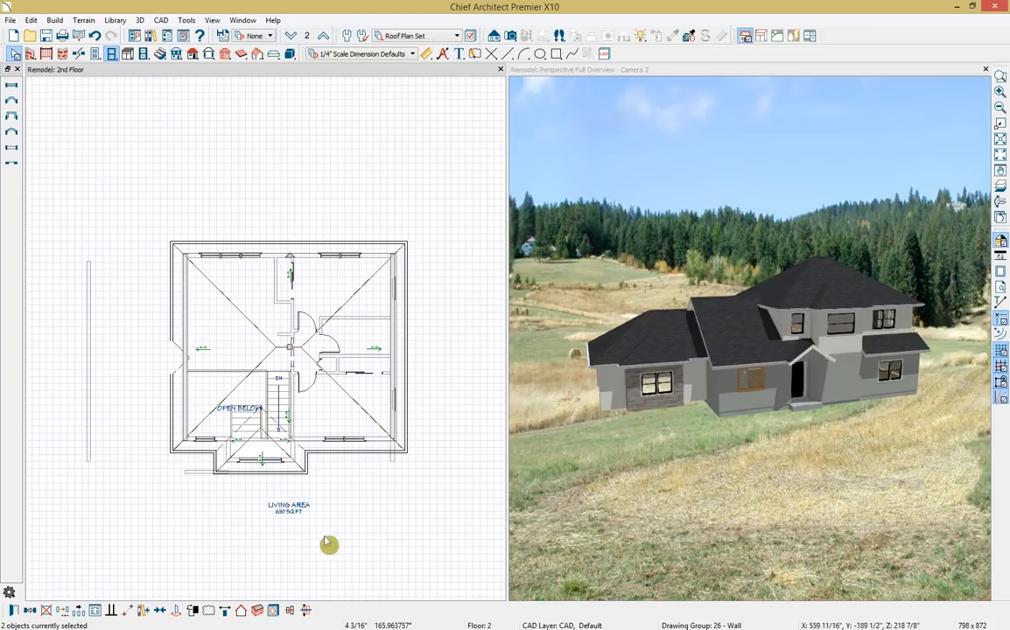
pyautogui.click(242, 612)
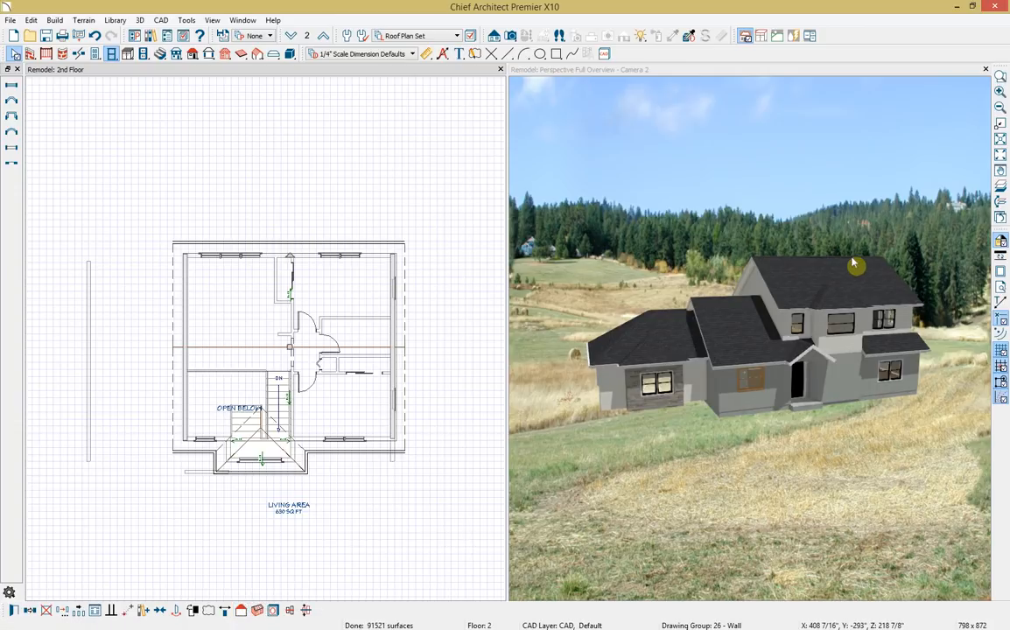
# Set the roof option of the front wall of the stair bump-out to Full Gable Wall
pyautogui.moveTo(271, 362); pyautogui.dragTo(280, 362, button='middle')
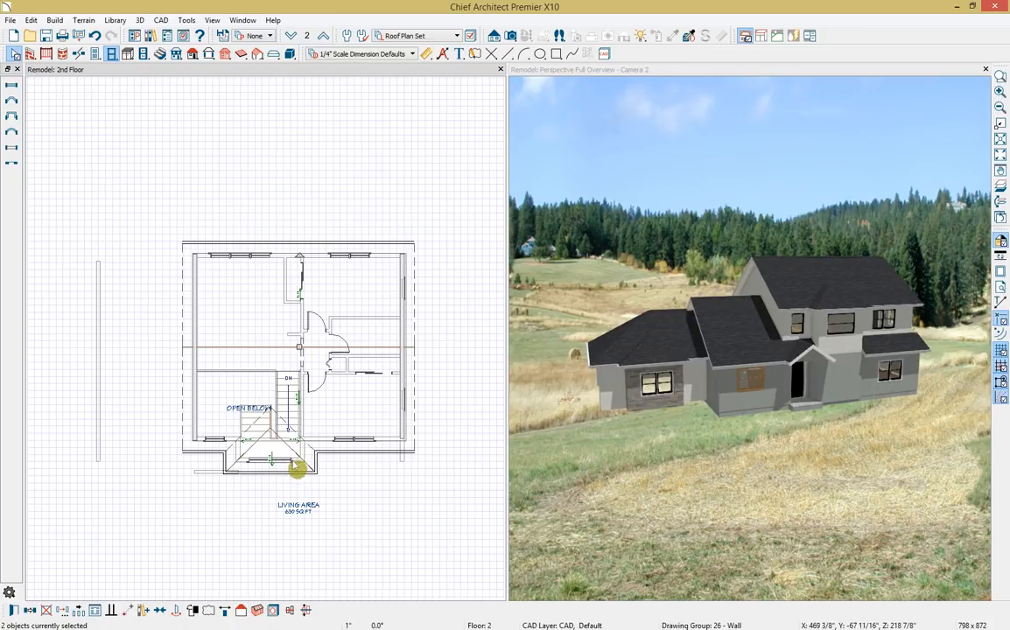
pyautogui.click(298, 468)
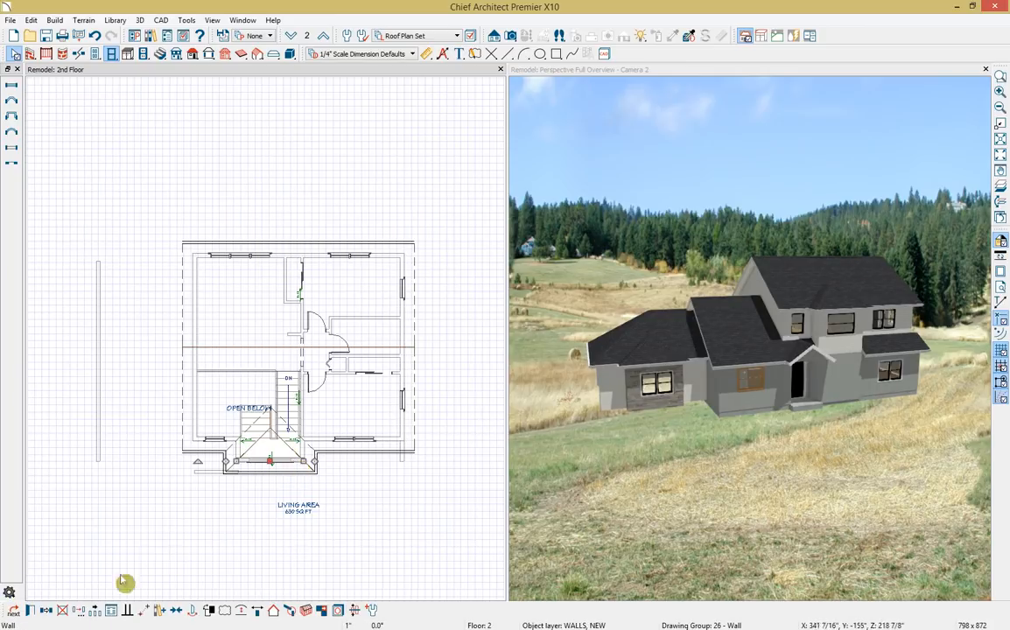
pyautogui.click(30, 612)
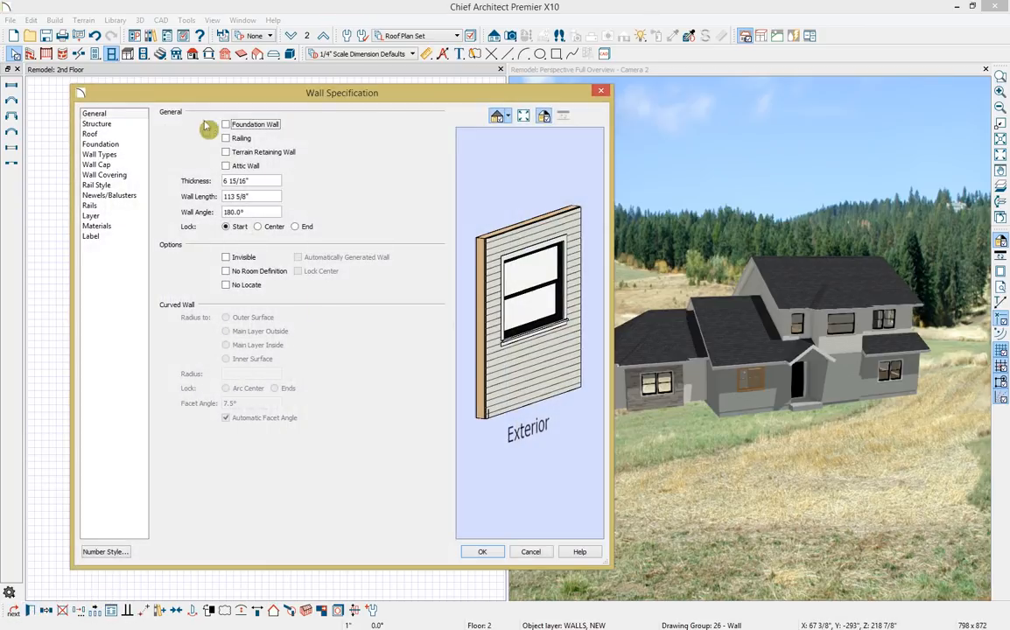
pyautogui.click(103, 135)
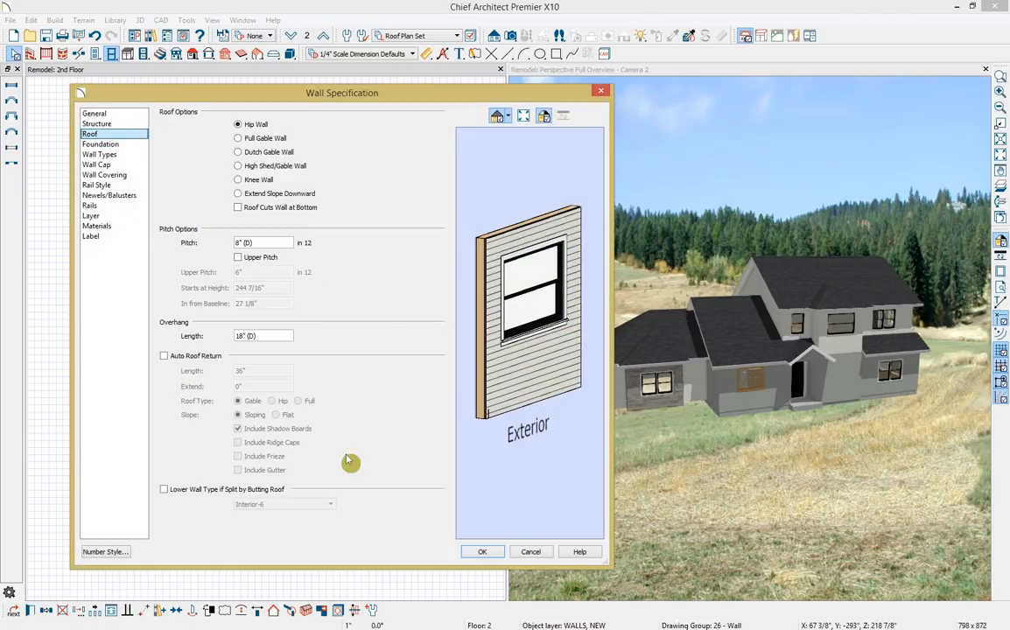
pyautogui.click(241, 139)
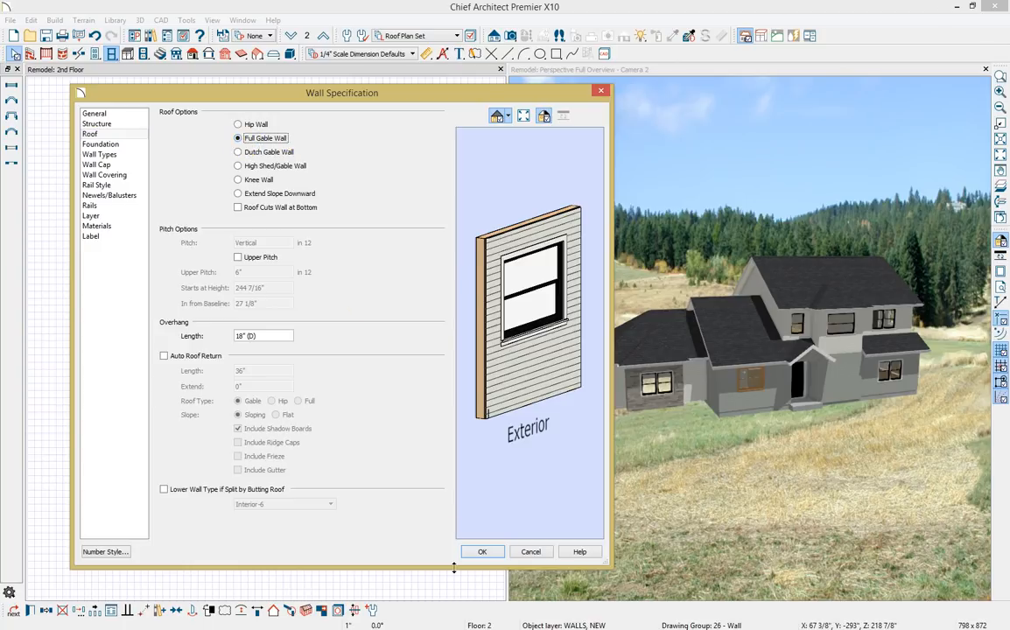
pyautogui.click(482, 551)
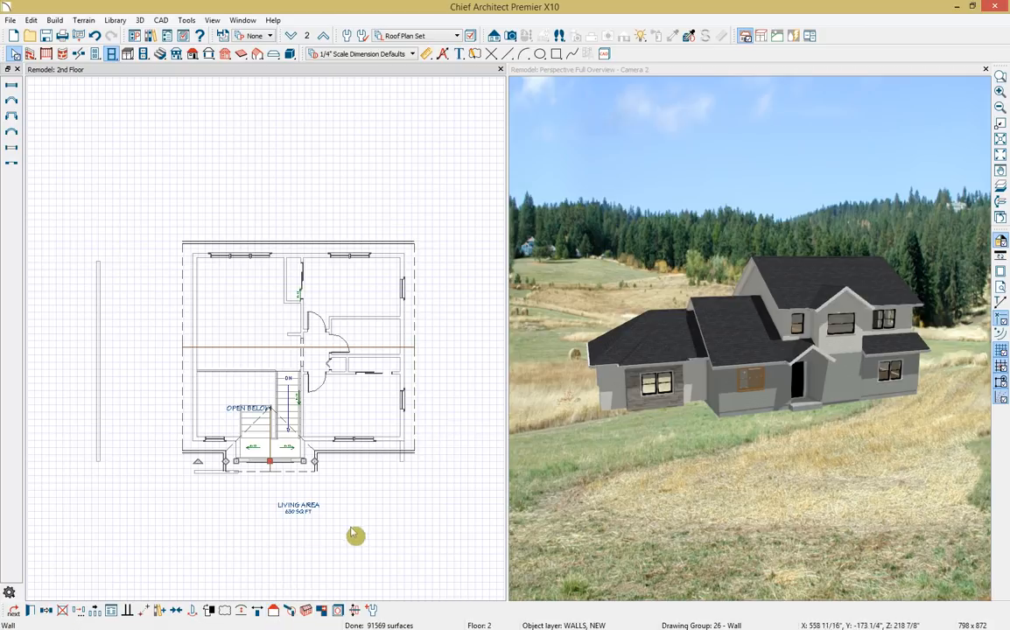
# Set the roof pitch over the two front walls beside the bump-out and the rear exterior wall to 6 in 12
pyautogui.click(409, 438)
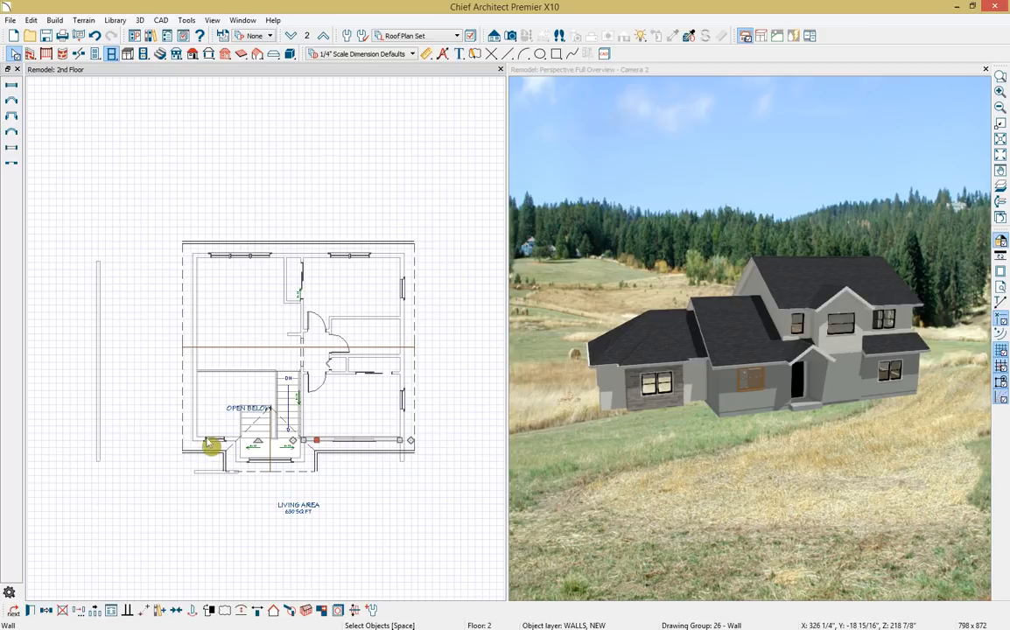
pyautogui.click(317, 429)
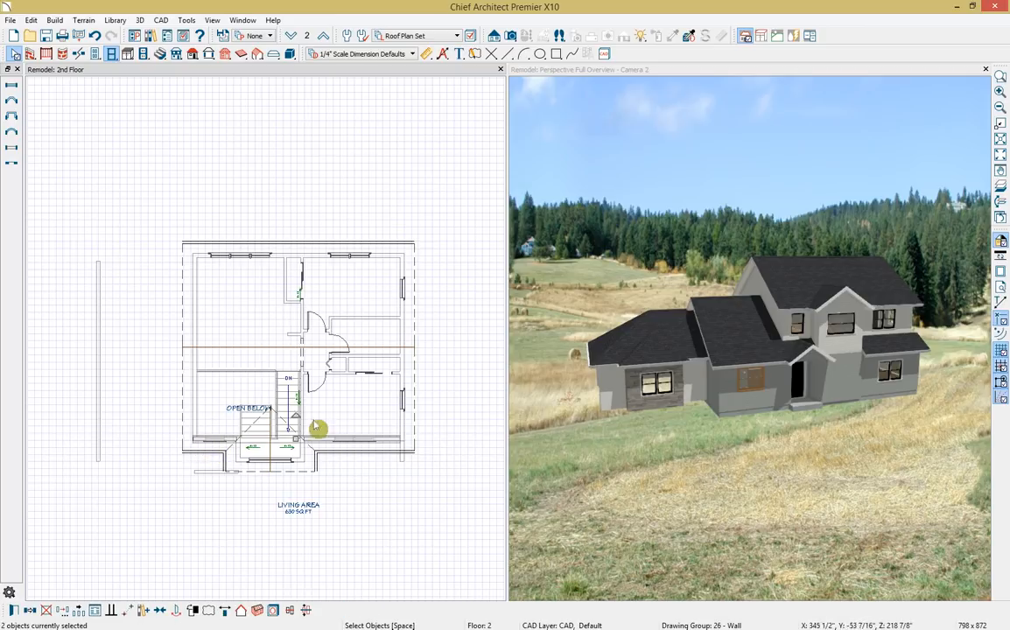
pyautogui.click(290, 261)
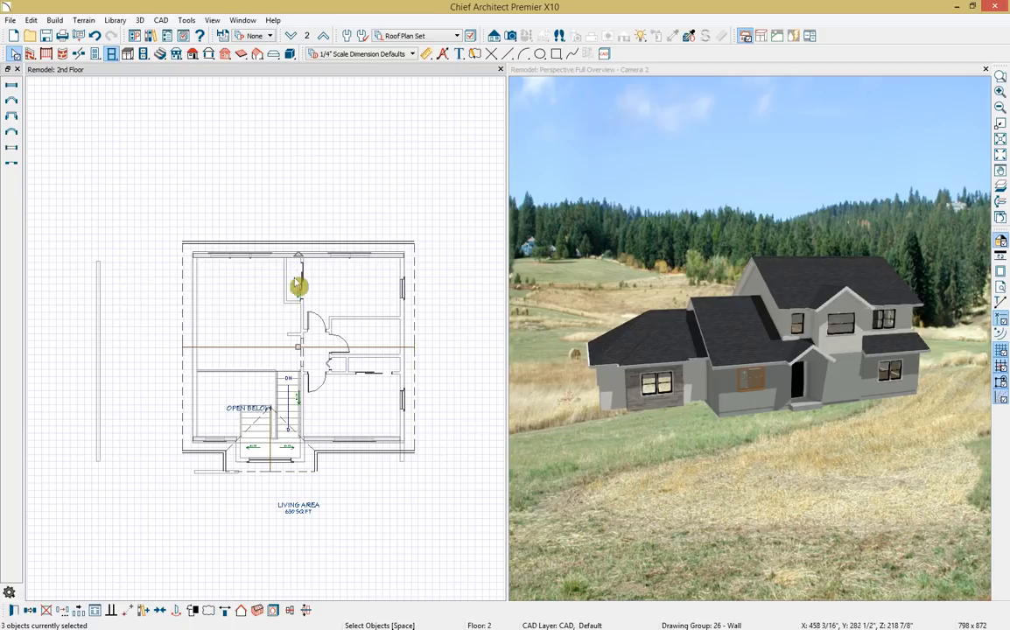
pyautogui.click(13, 611)
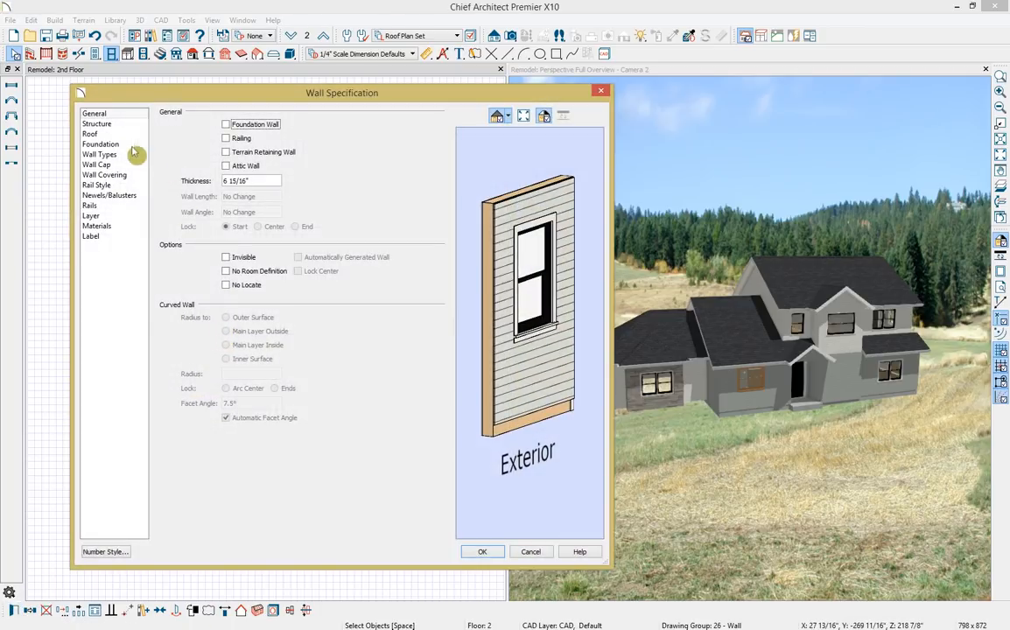
pyautogui.click(103, 134)
pyautogui.click(268, 242)
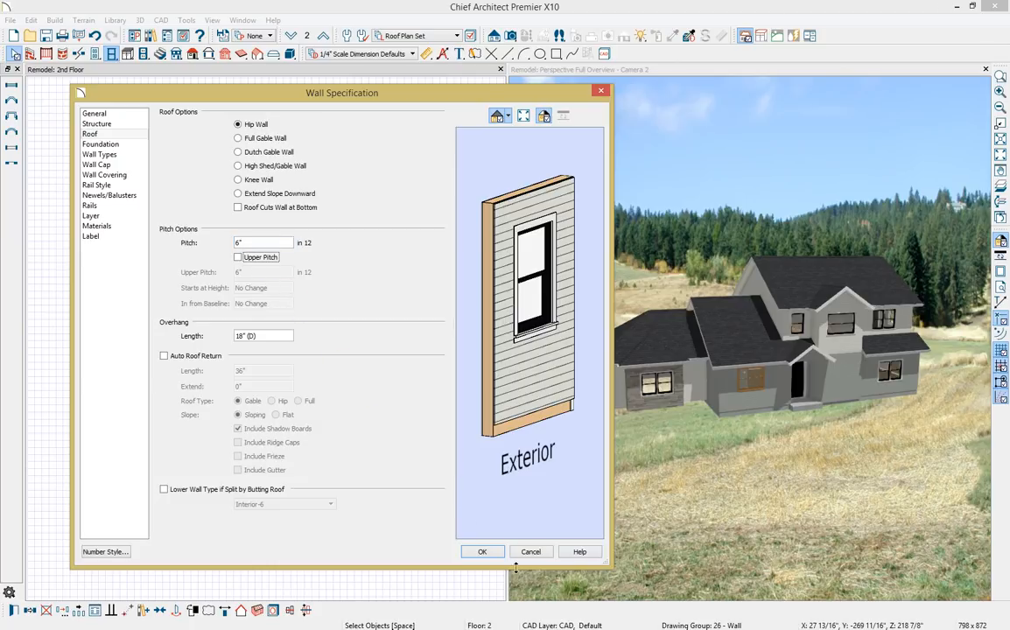
pyautogui.click(482, 553)
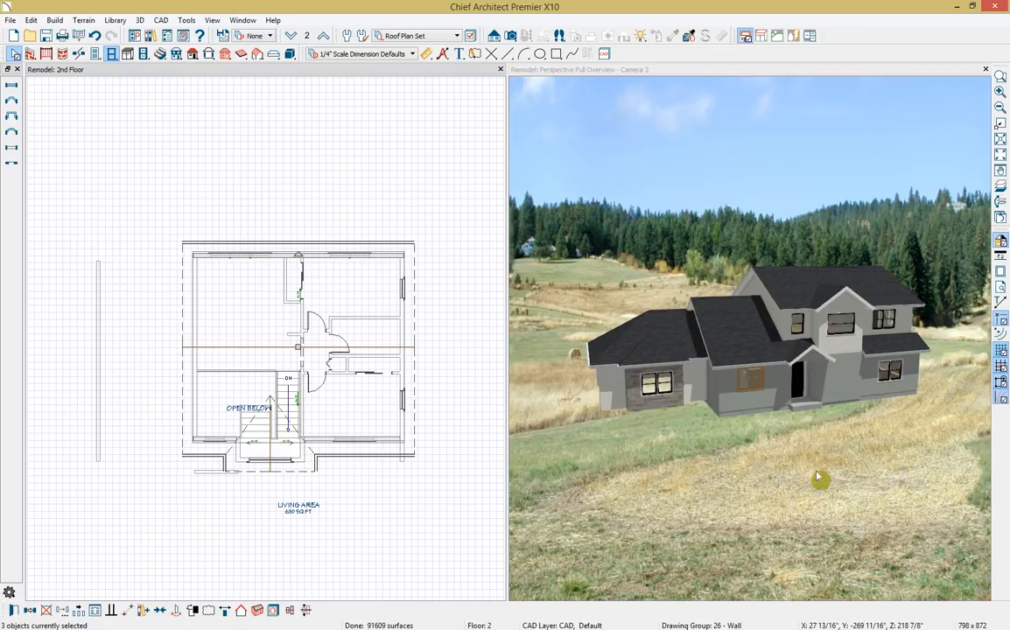
# Turn the garage's west exterior wall on the first floor into a gable wall
pyautogui.click(300, 133)
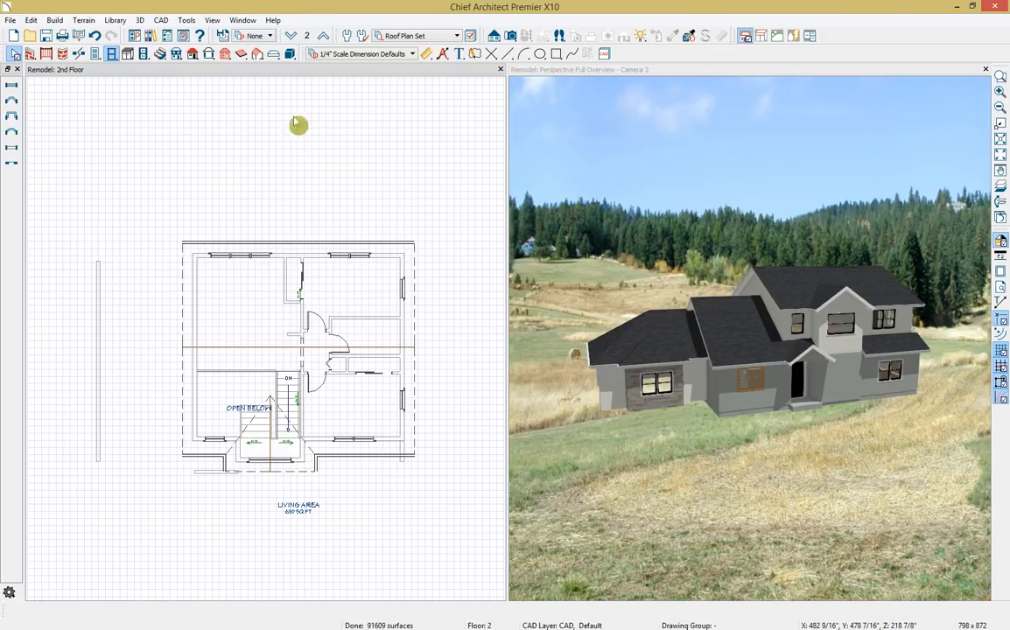
pyautogui.click(291, 36)
pyautogui.moveTo(221, 361); pyautogui.dragTo(392, 346, button='middle')
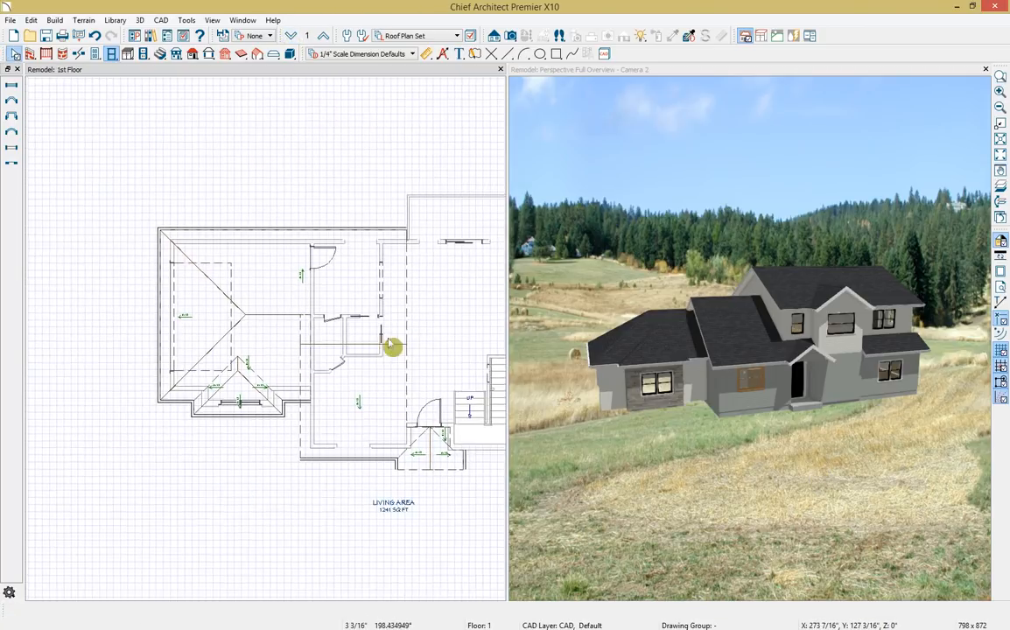
pyautogui.click(163, 360)
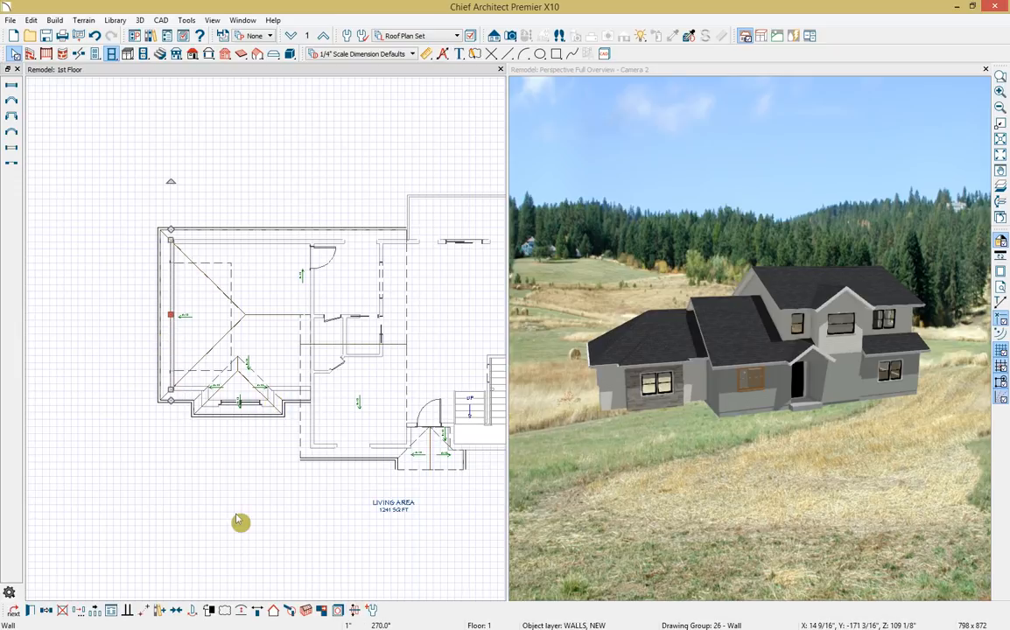
pyautogui.click(274, 612)
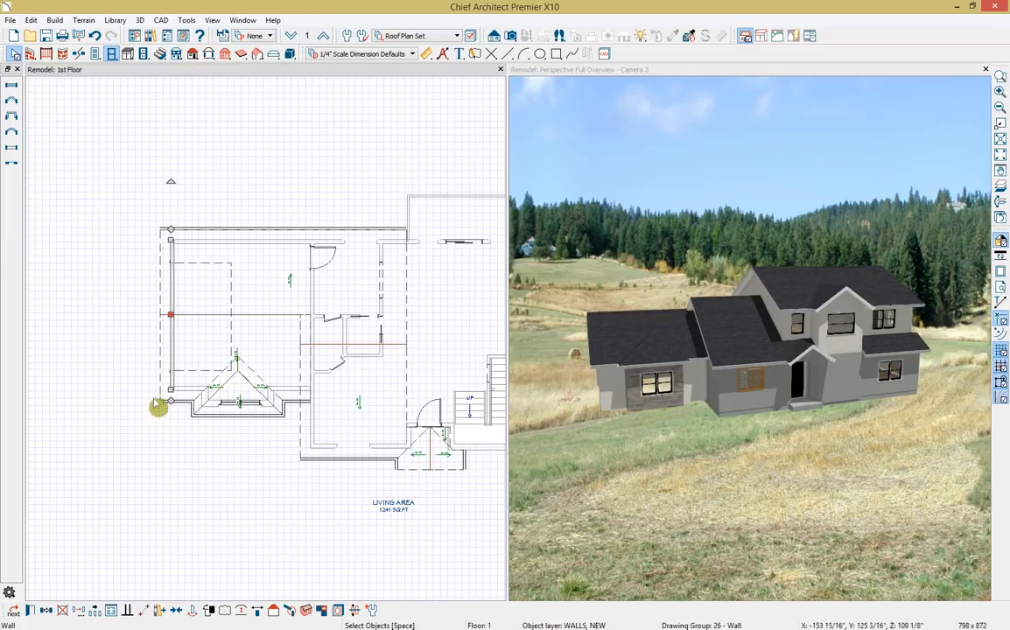
# Delete the three roof planes over the garage's front bump-out, turning Auto Rebuild Roofs off
pyautogui.click(263, 405)
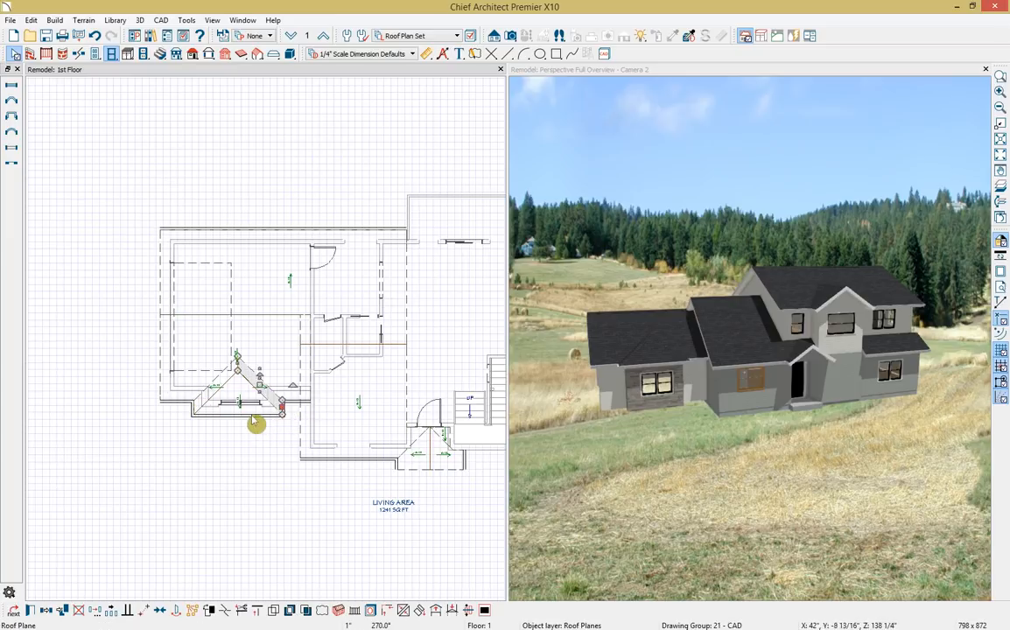
pyautogui.click(246, 424)
pyautogui.keyDown('shift'); pyautogui.click(194, 406); pyautogui.keyUp('shift')
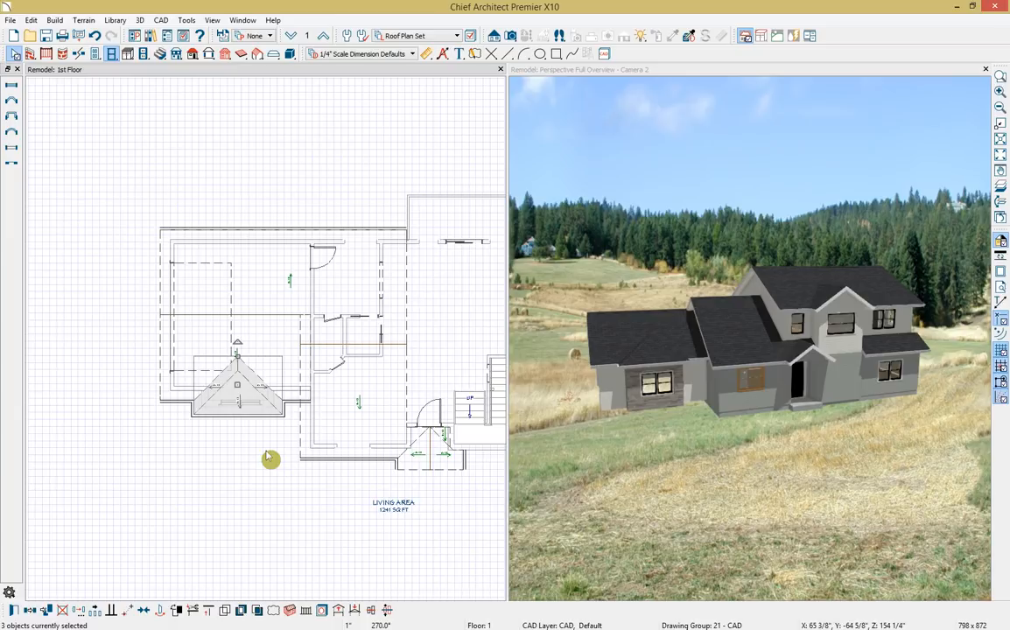
pyautogui.press('Delete')
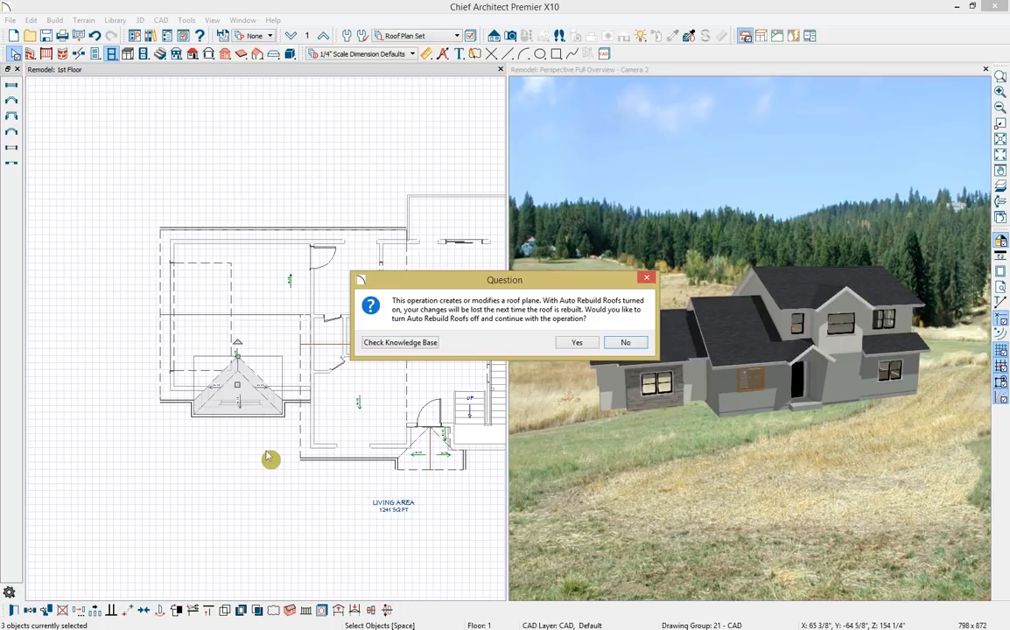
pyautogui.click(576, 343)
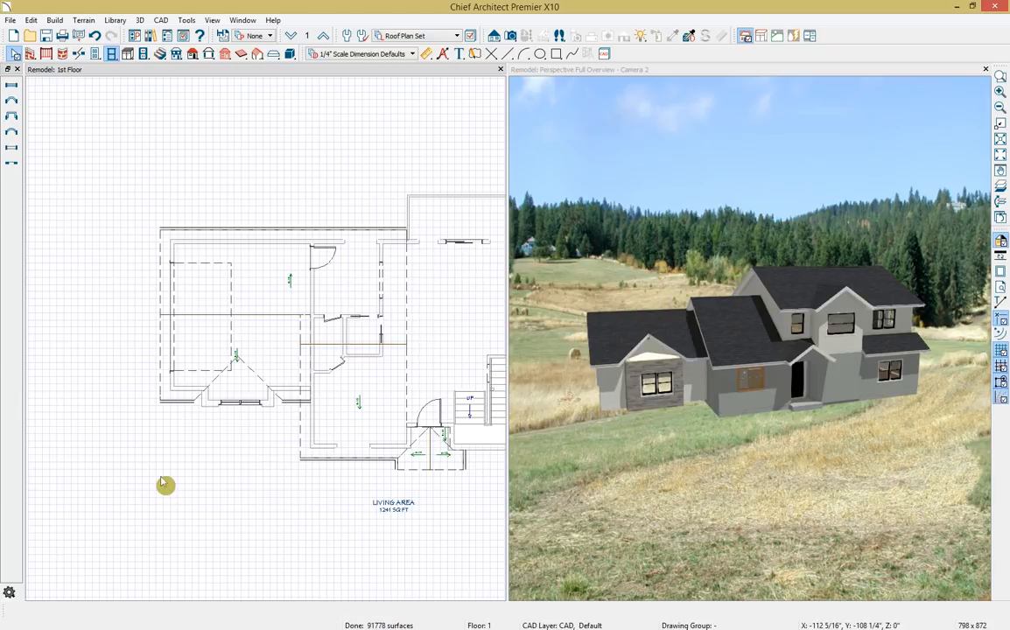
# Reshape the garage's front roof plane by closing its triangular notch and extending the eave out over the front bump-out
pyautogui.click(235, 385)
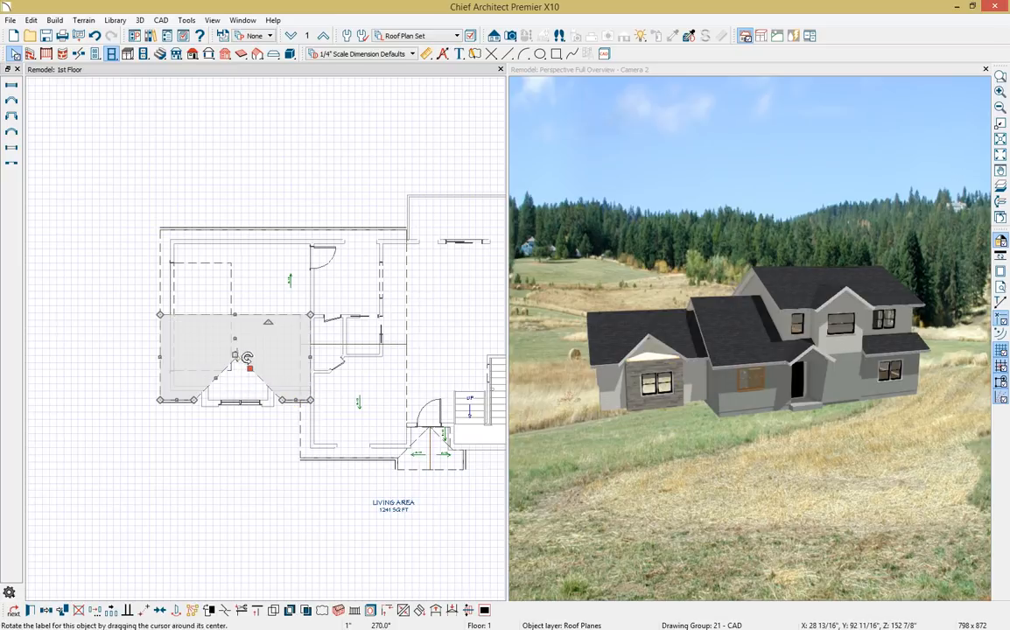
pyautogui.scroll(4, 247, 358)
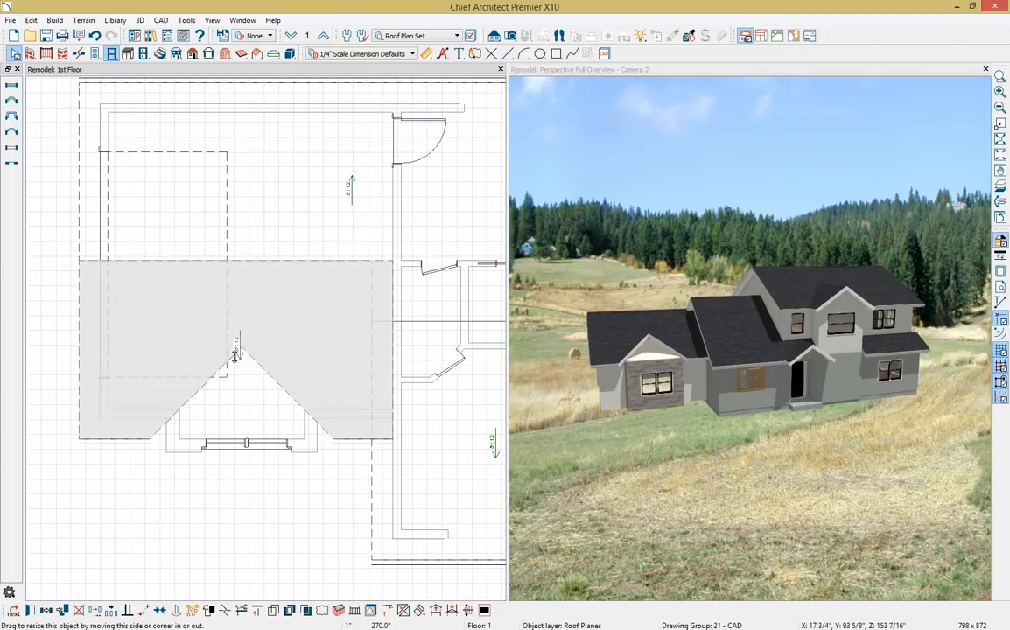
pyautogui.moveTo(234, 355); pyautogui.dragTo(149, 439)
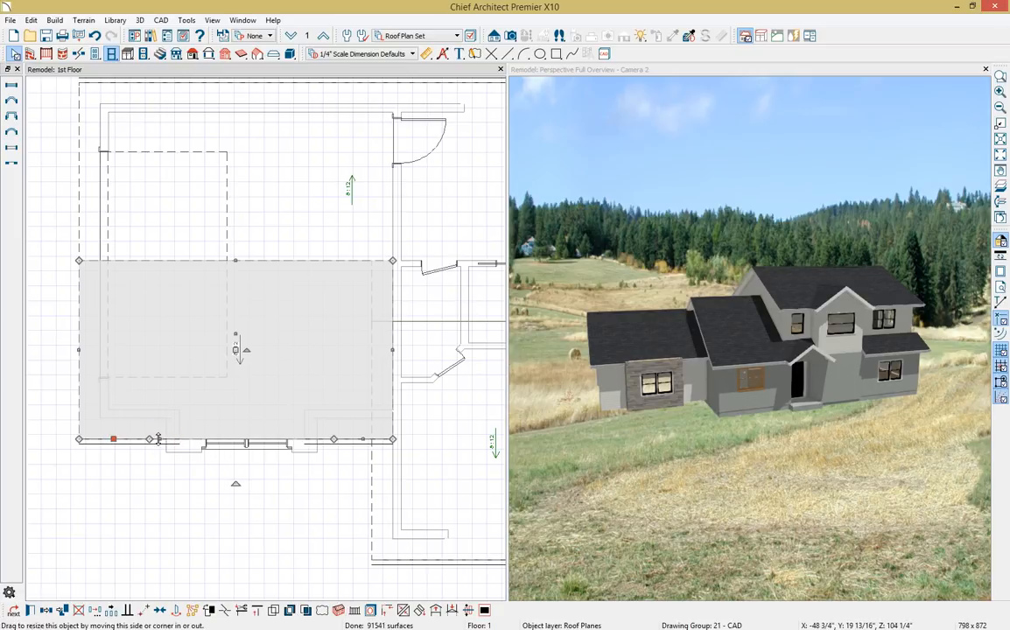
pyautogui.moveTo(159, 439); pyautogui.dragTo(159, 467)
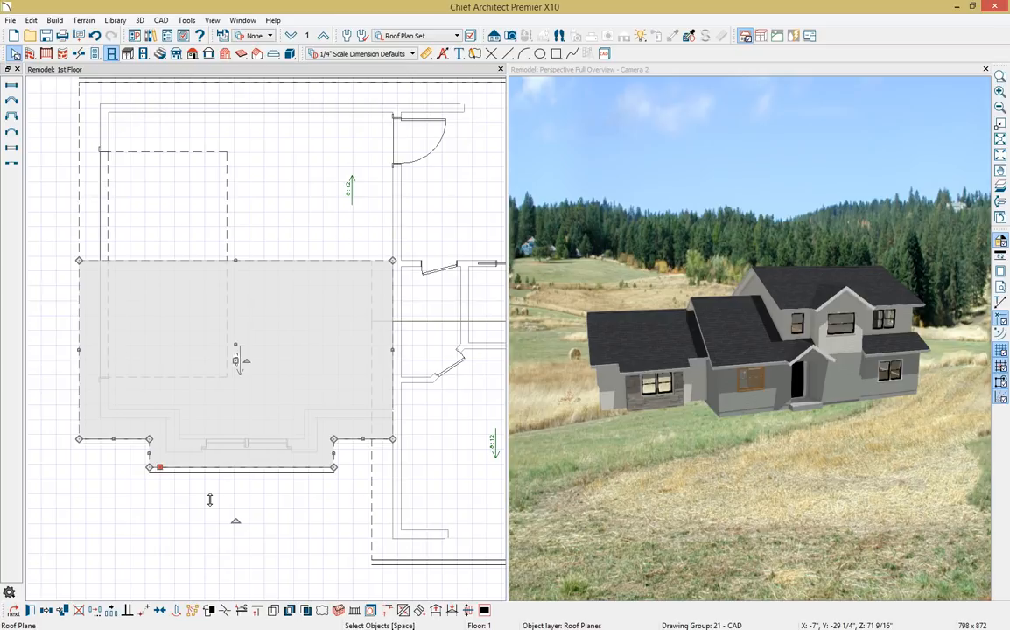
pyautogui.hotkey('ctrl', 'e')
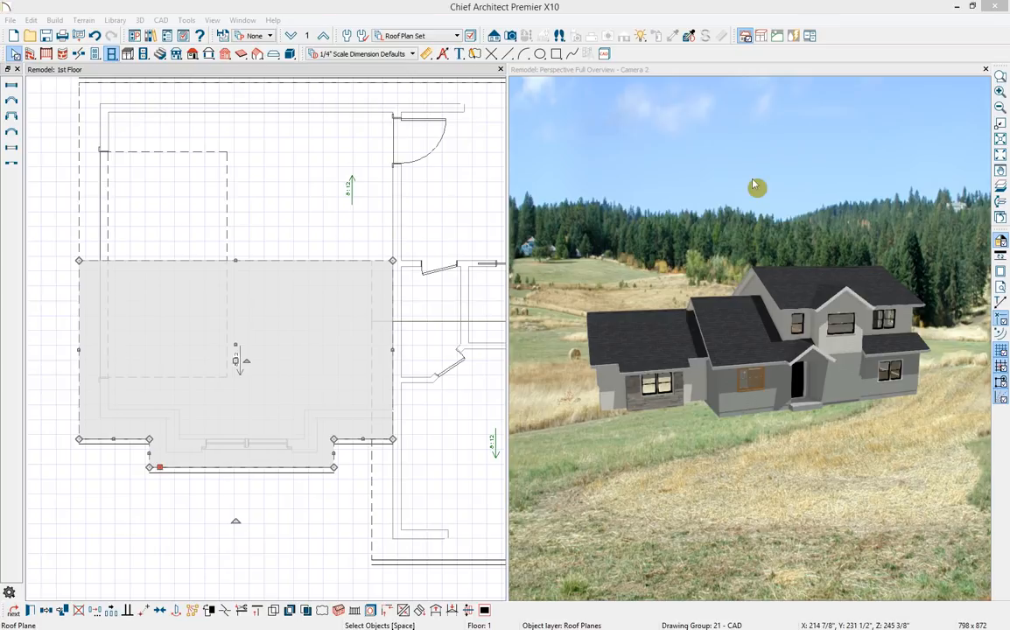
# Enlarge the perspective overview to the full work area and view the house closer from the front
pyautogui.click(670, 74)
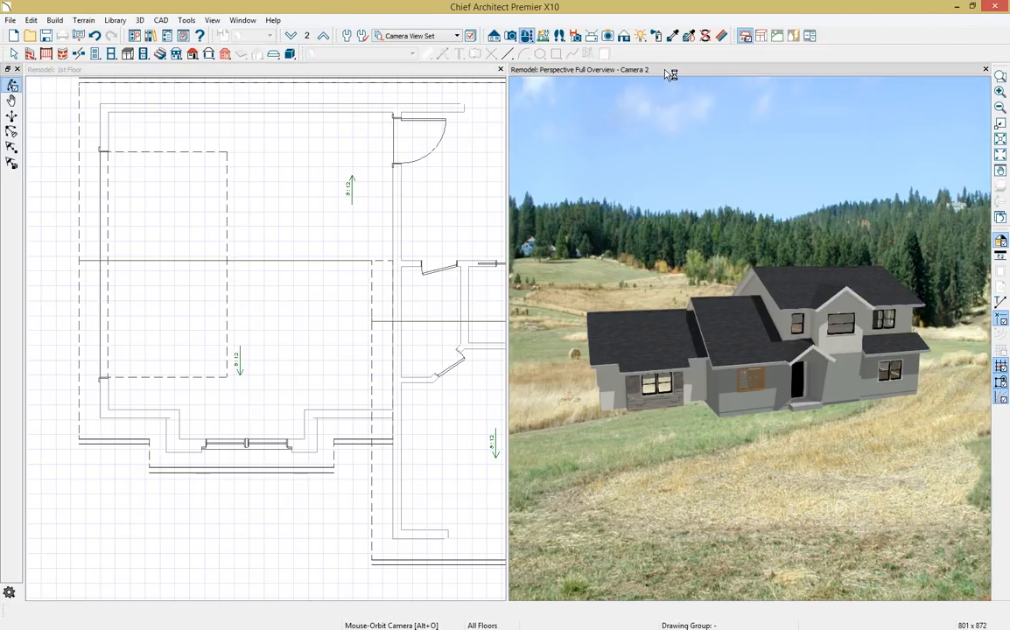
pyautogui.doubleClick(666, 72)
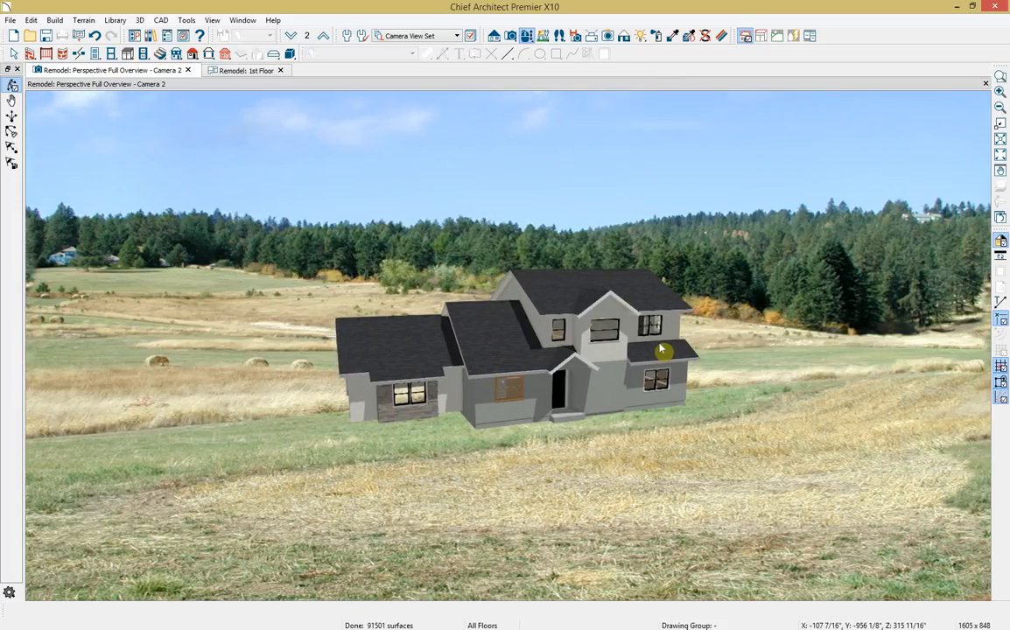
pyautogui.press('space')
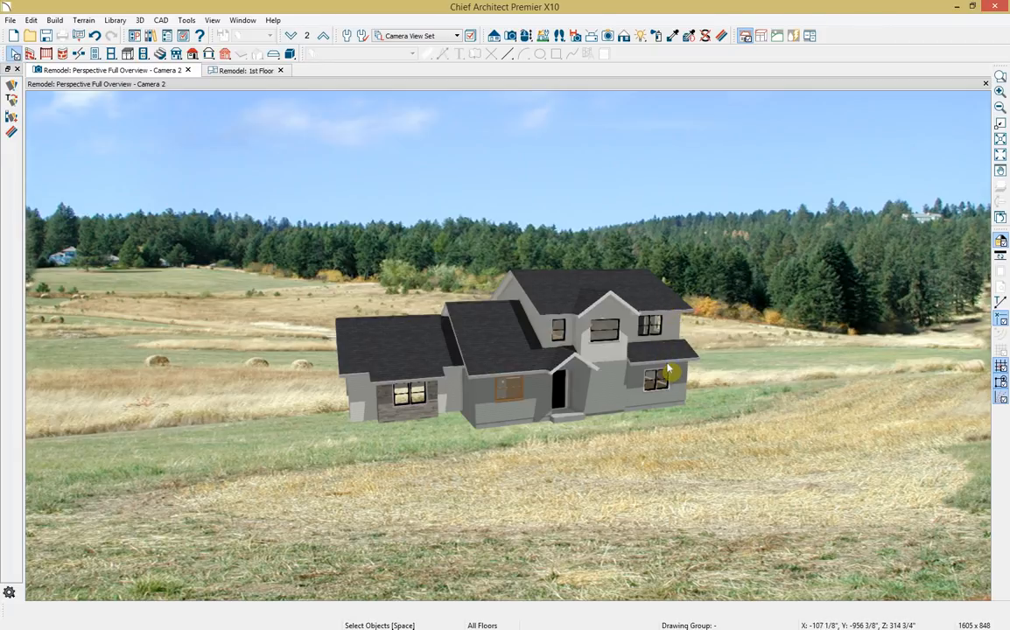
pyautogui.scroll(2, 666, 369)
pyautogui.scroll(2, 644, 362)
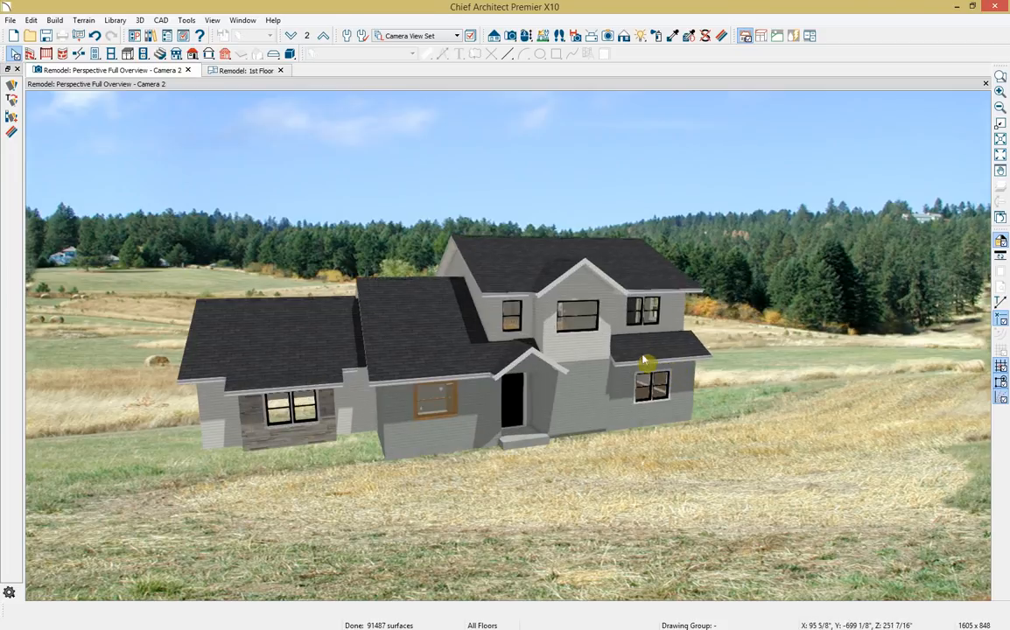
pyautogui.click(525, 35)
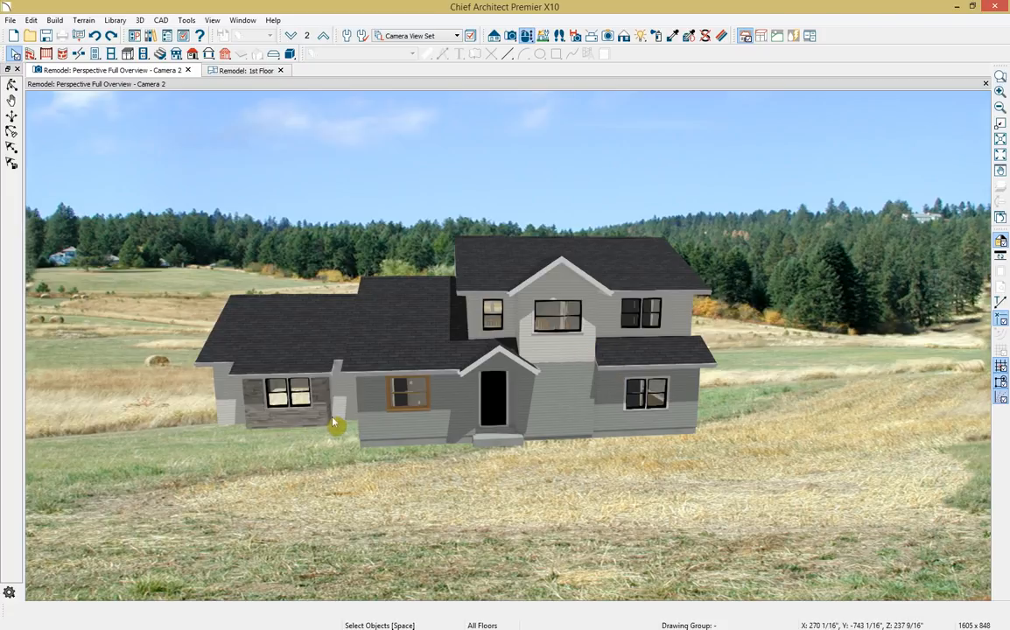
# Redefine the painted lap siding material with a lighter grey texture color
pyautogui.click(722, 37)
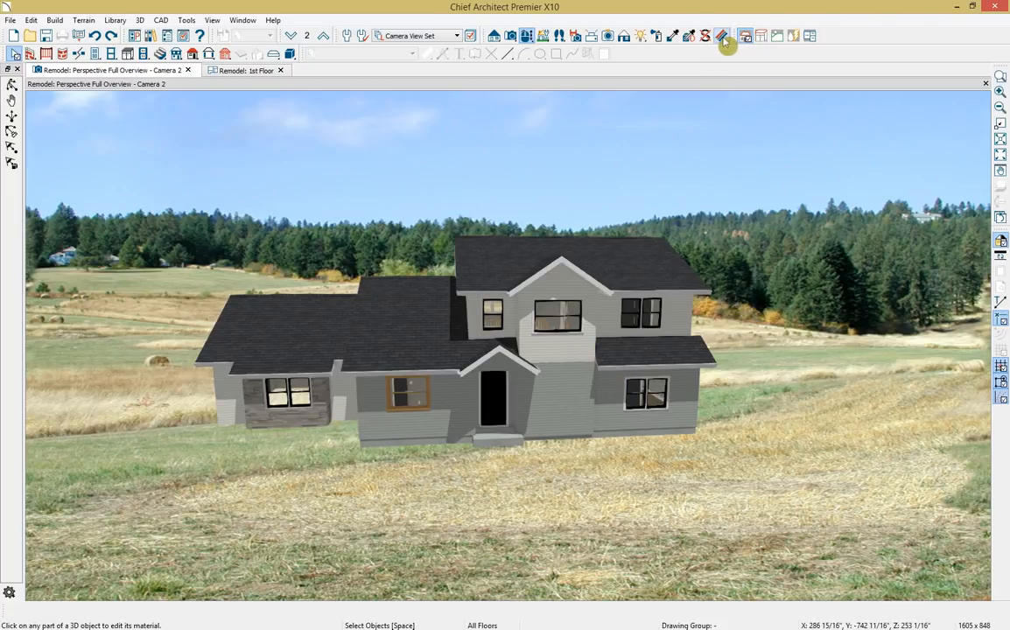
pyautogui.click(723, 37)
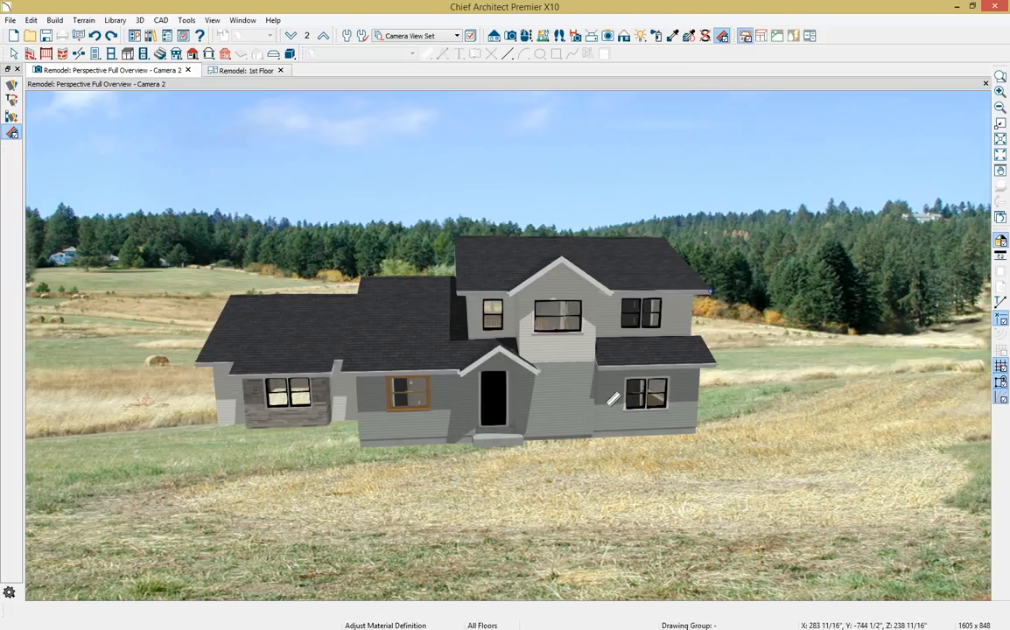
pyautogui.click(616, 447)
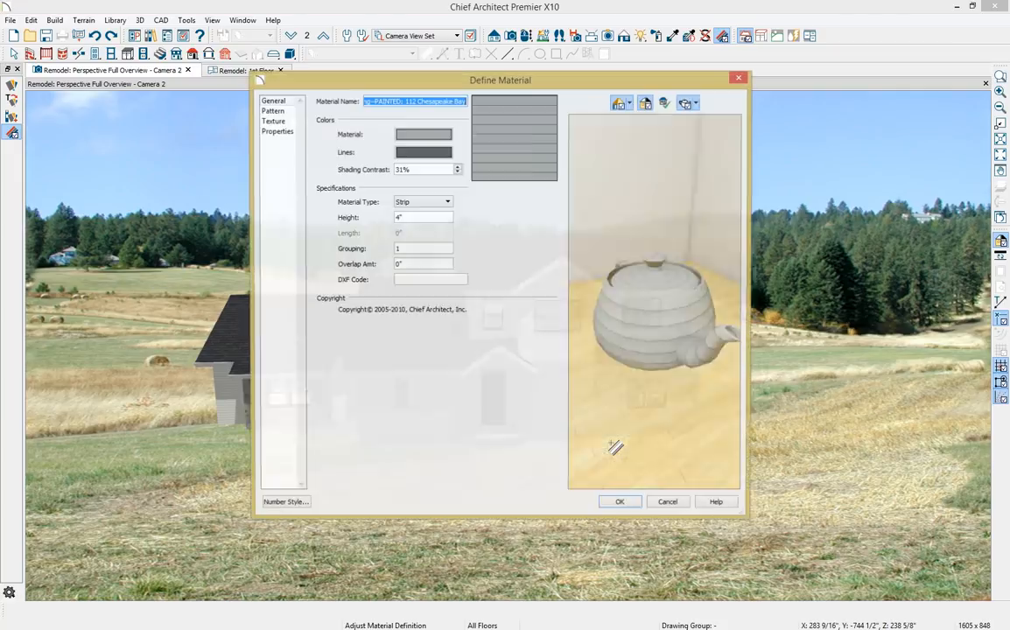
pyautogui.click(278, 122)
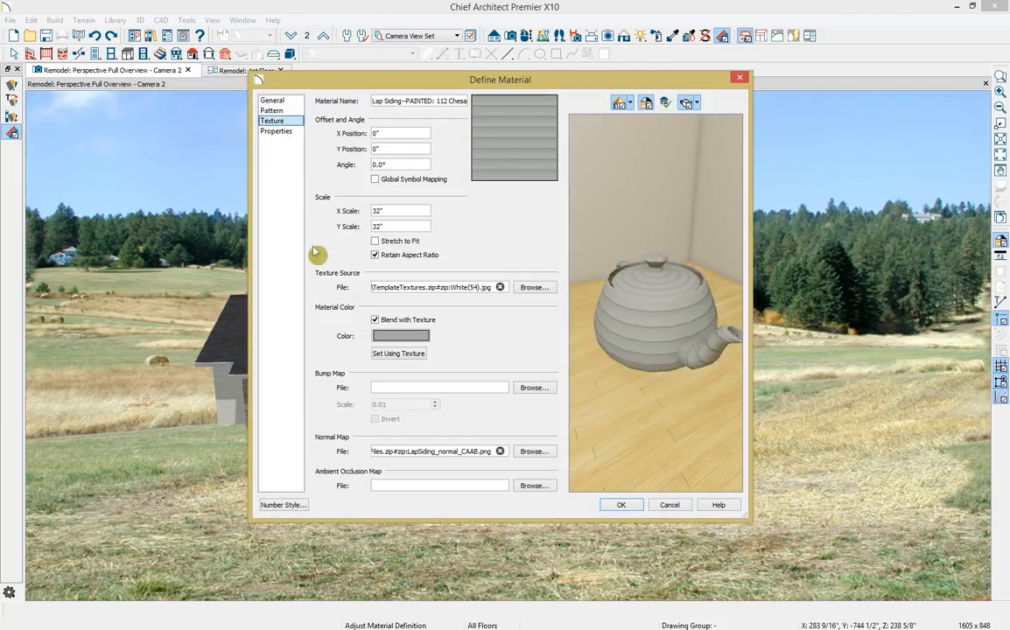
pyautogui.click(412, 339)
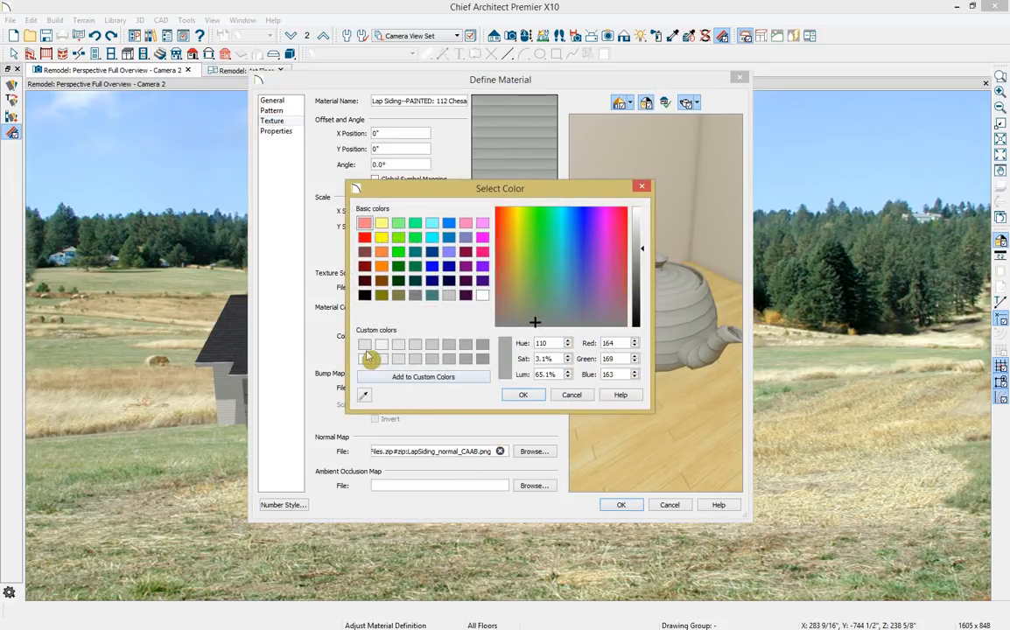
pyautogui.click(532, 395)
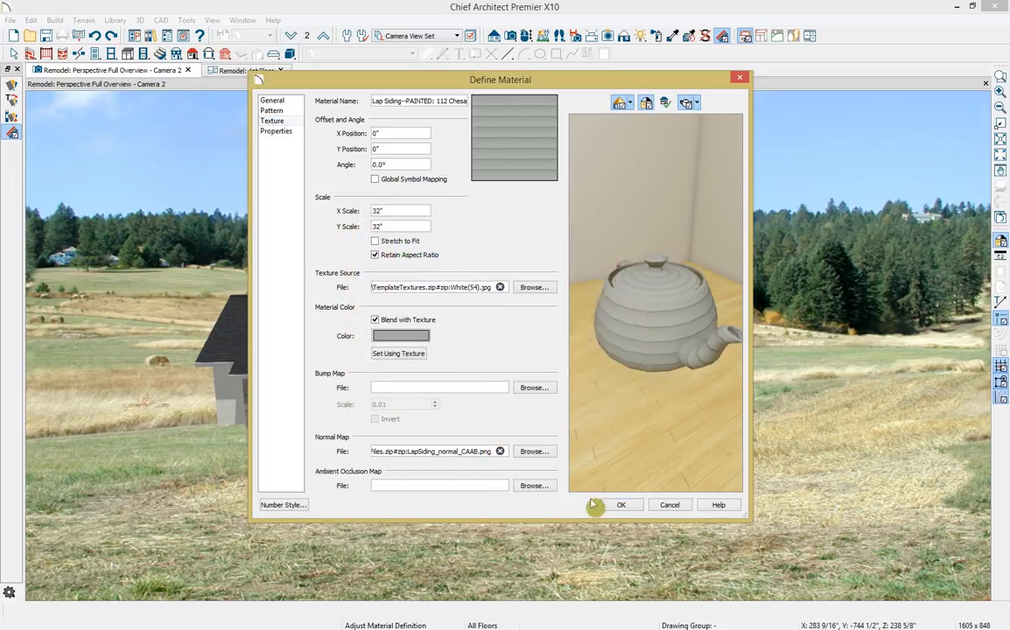
pyautogui.click(621, 506)
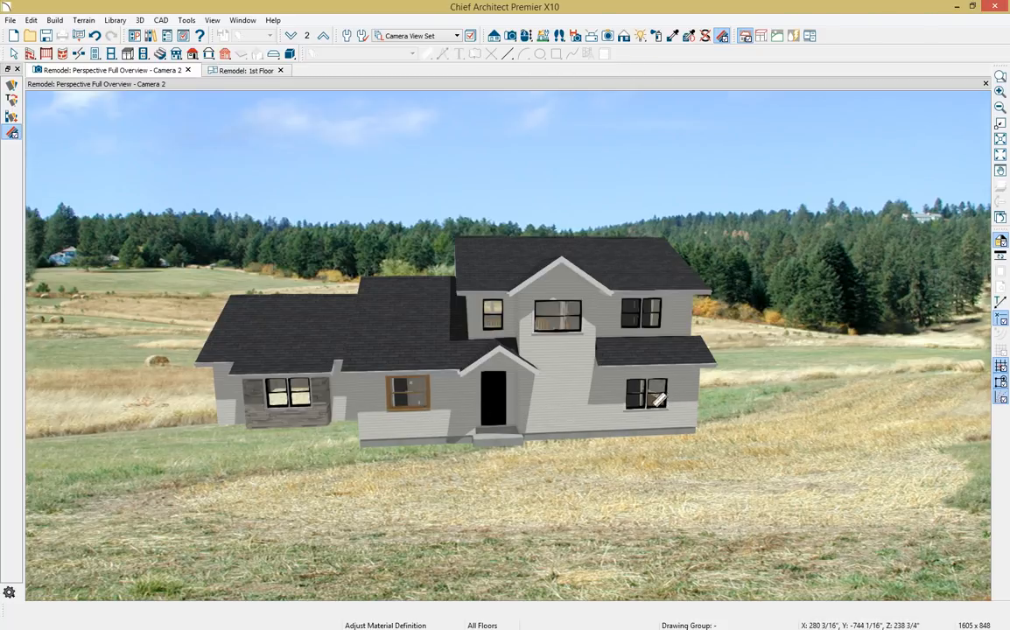
# Copy the Color - Slate material from the window east of the front door onto the brown window west of it, painting components only
pyautogui.click(674, 37)
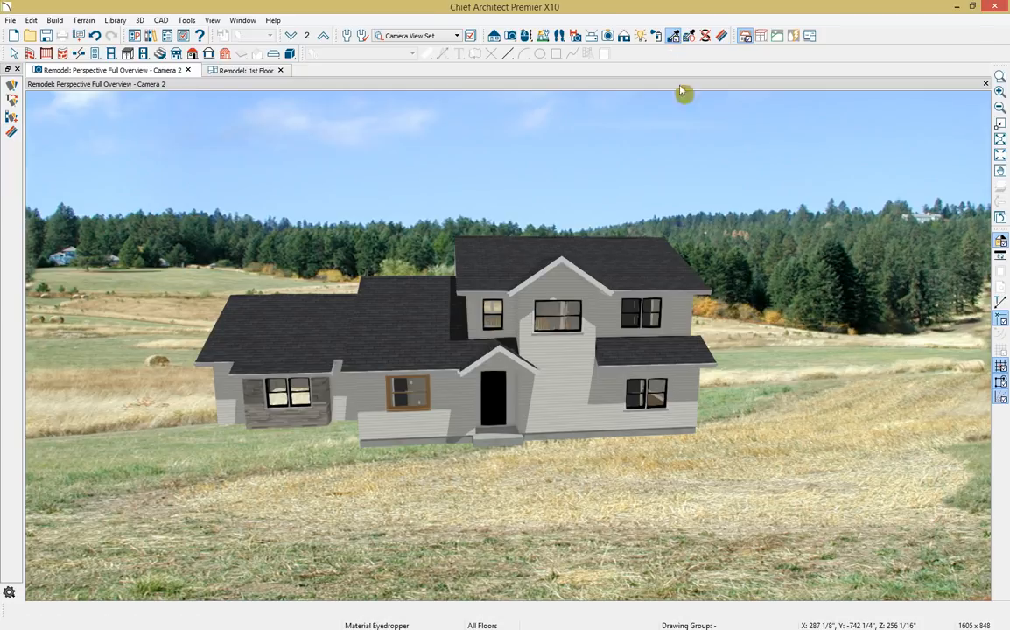
pyautogui.click(663, 403)
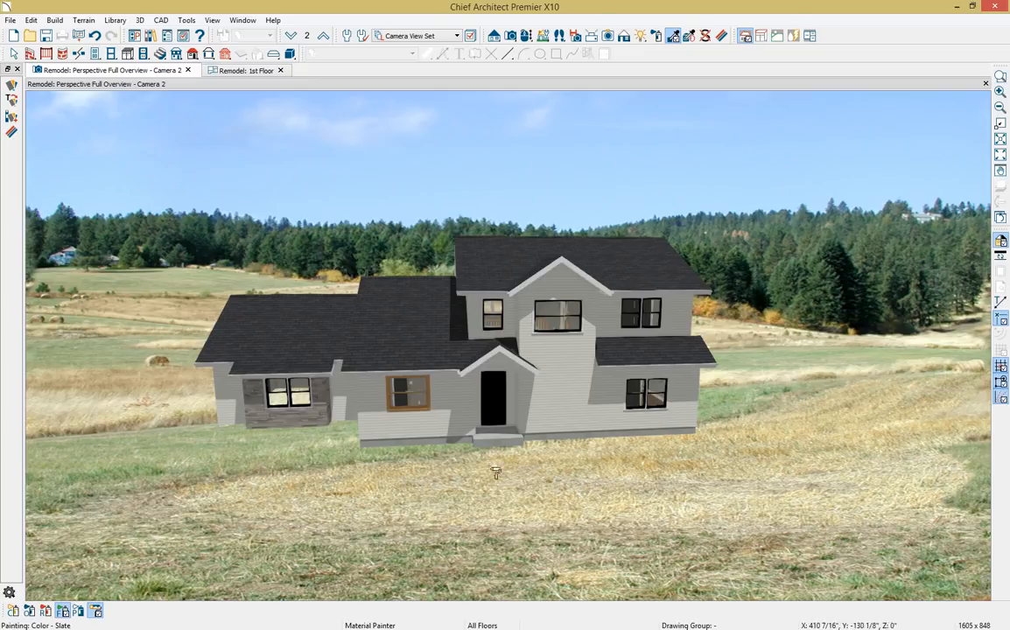
pyautogui.click(13, 611)
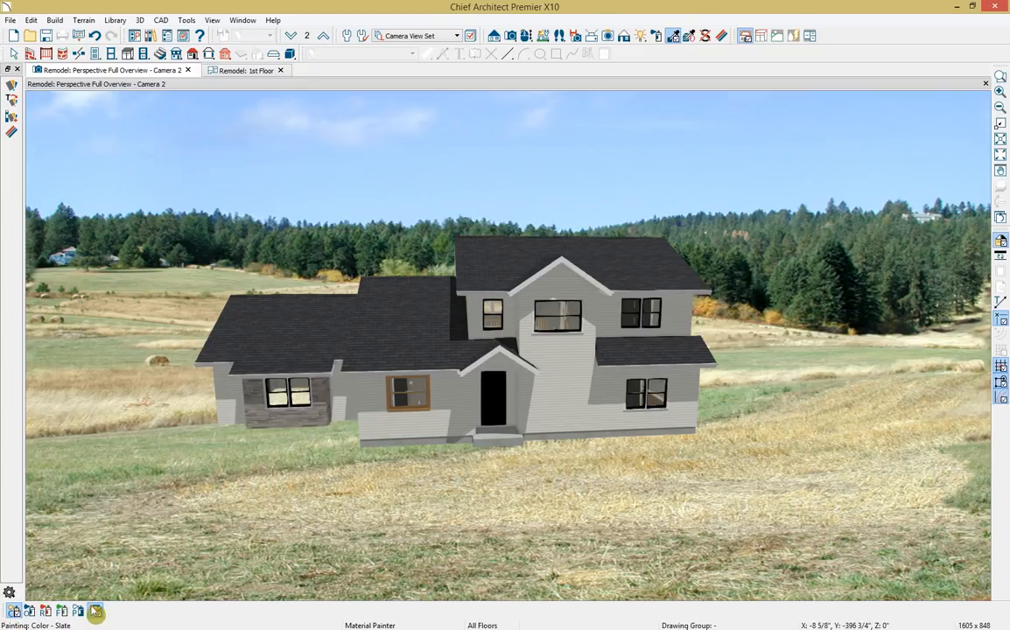
pyautogui.click(427, 410)
# Copy the Color - Brite_2 material from the upper window's casing onto the brown casing of the window west of the front door
pyautogui.click(670, 37)
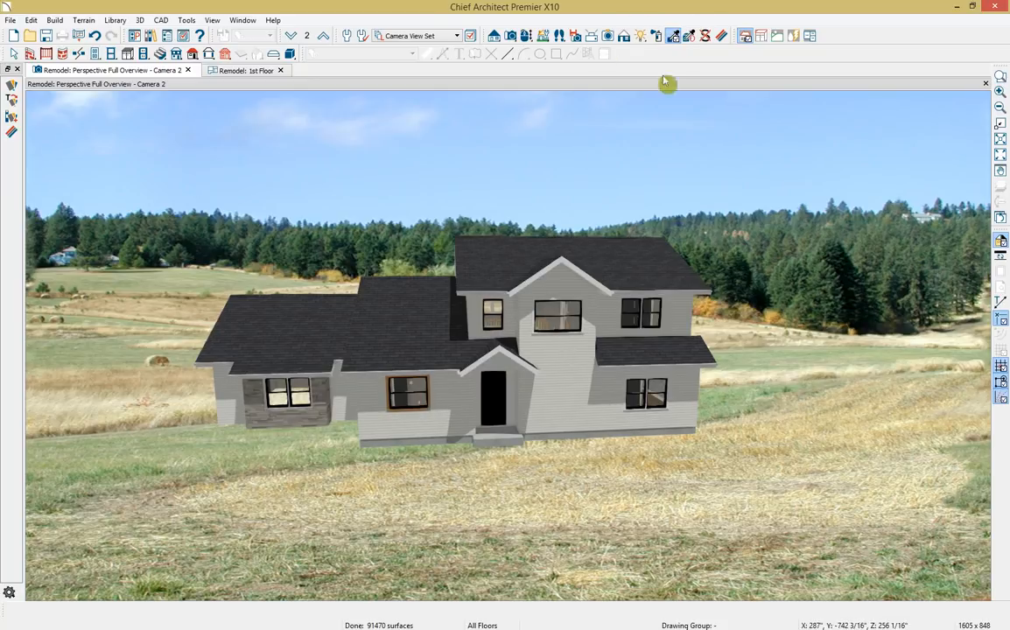
pyautogui.click(650, 322)
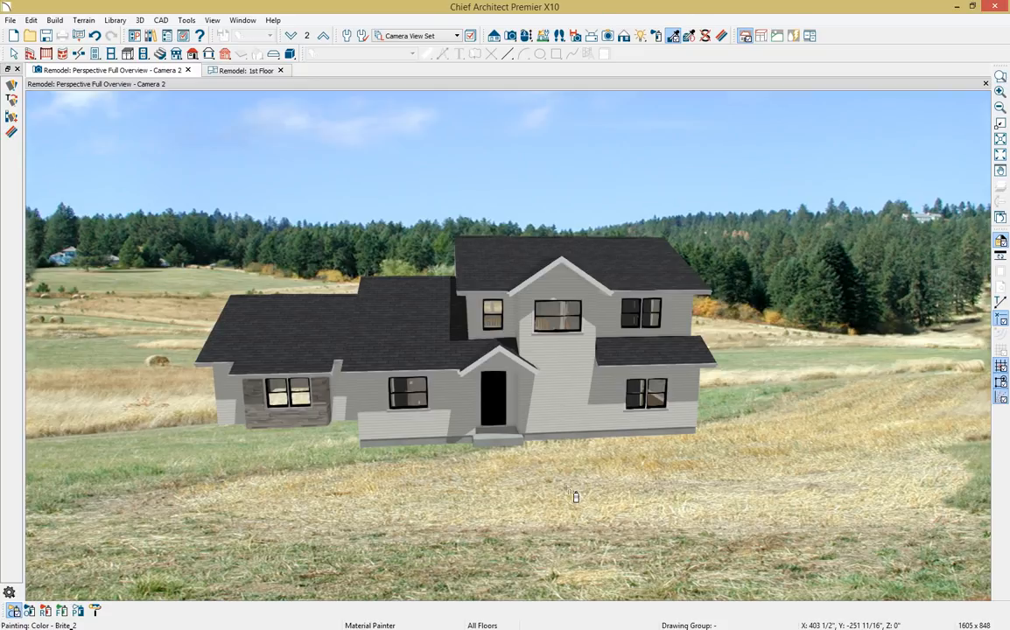
pyautogui.press('space')
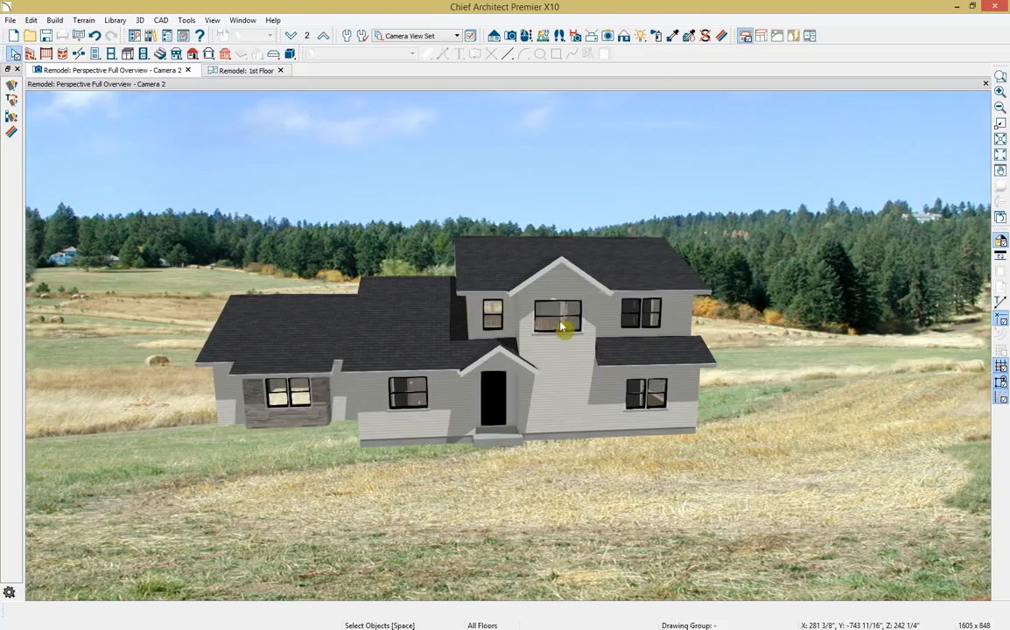
# Resize the upper window in the front gable to about 51" wide and 88" high, and make it Fixed Glass
pyautogui.click(574, 341)
pyautogui.moveTo(561, 333)
pyautogui.mouseDown()
pyautogui.moveTo(563, 361)
pyautogui.moveTo(541, 330)
pyautogui.moveTo(574, 332)
pyautogui.mouseUp()
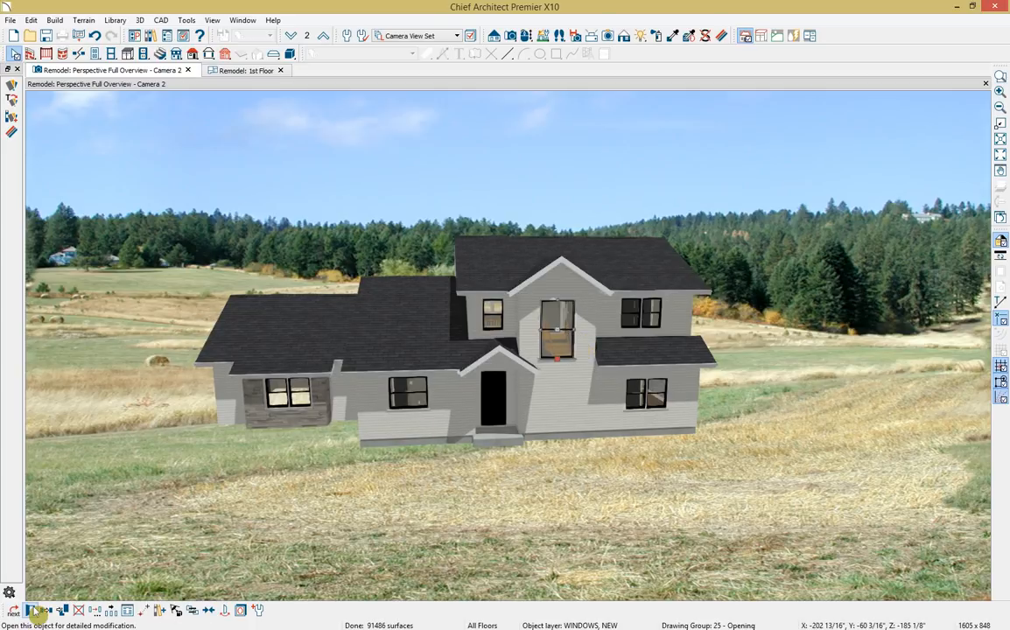
pyautogui.click(32, 610)
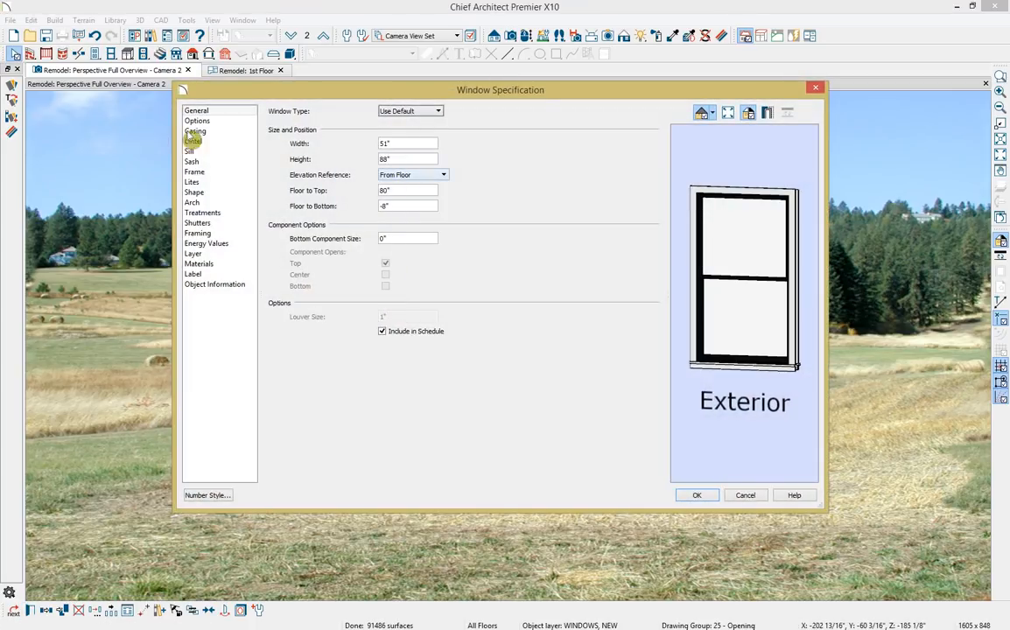
pyautogui.click(417, 112)
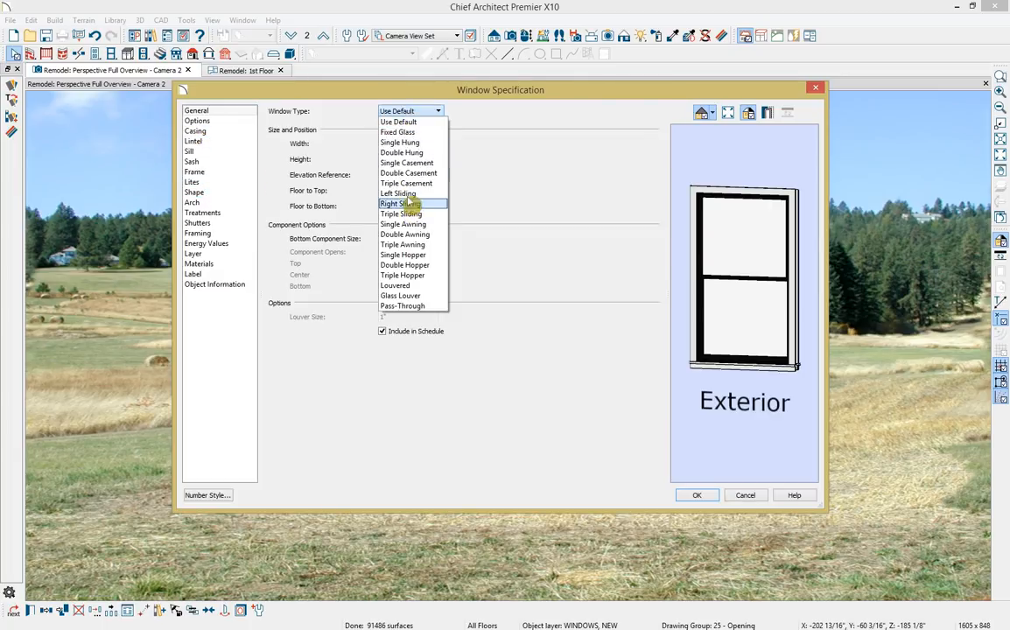
pyautogui.click(402, 132)
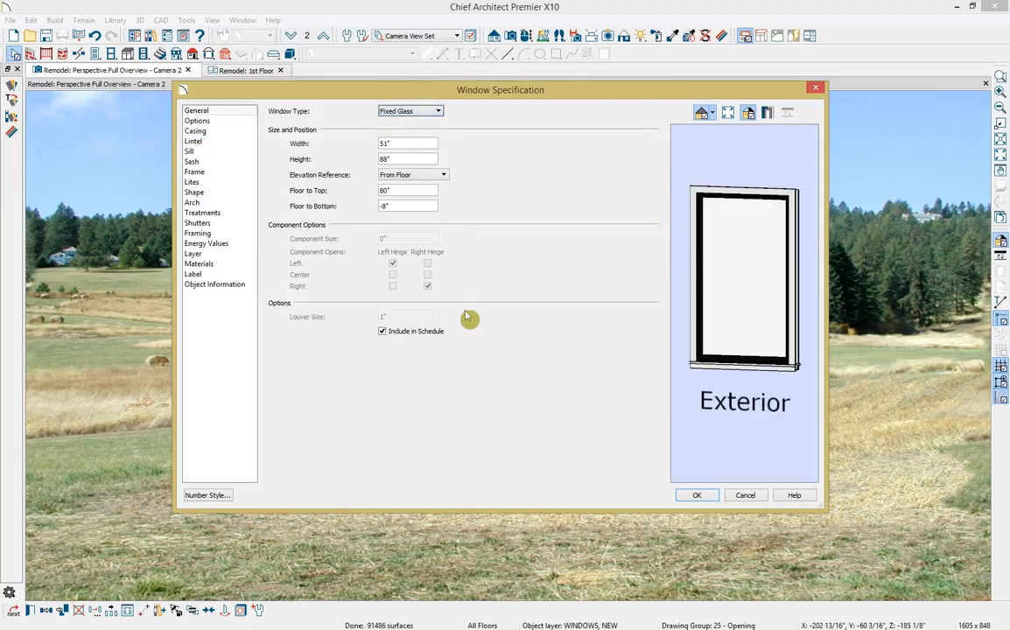
# Divide the tall gable window into three vertical lites with a muntin width of 3"
pyautogui.click(194, 182)
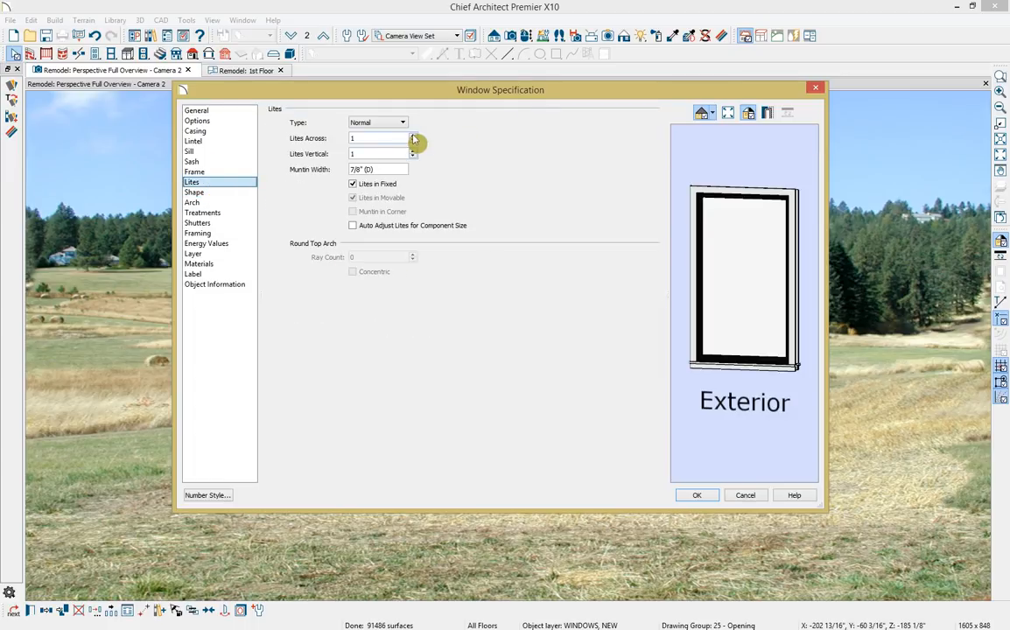
pyautogui.click(412, 150)
pyautogui.click(412, 150)
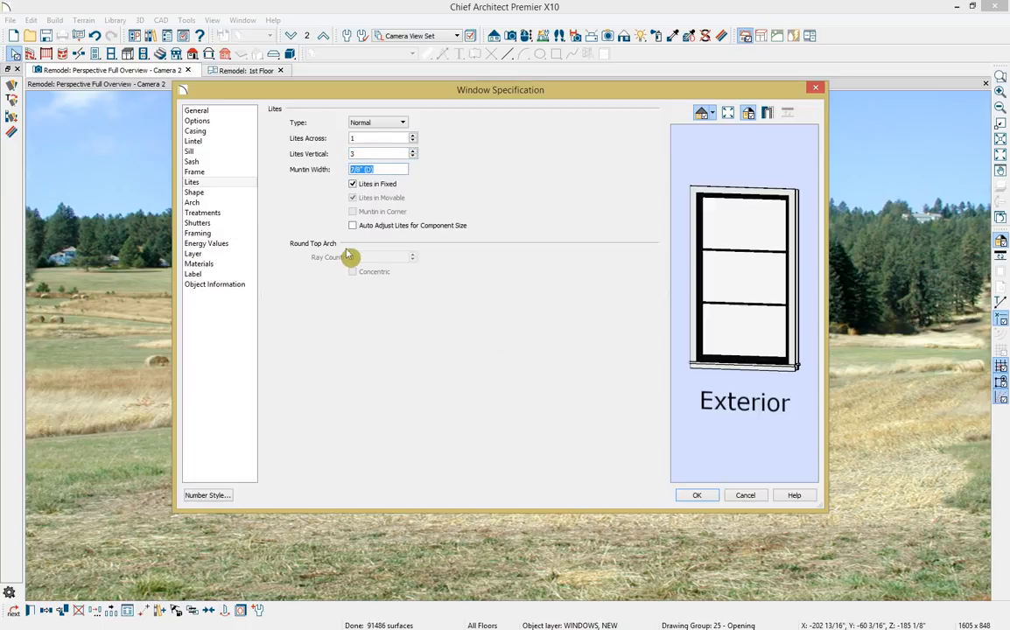
pyautogui.write('3')
pyautogui.press('Tab')
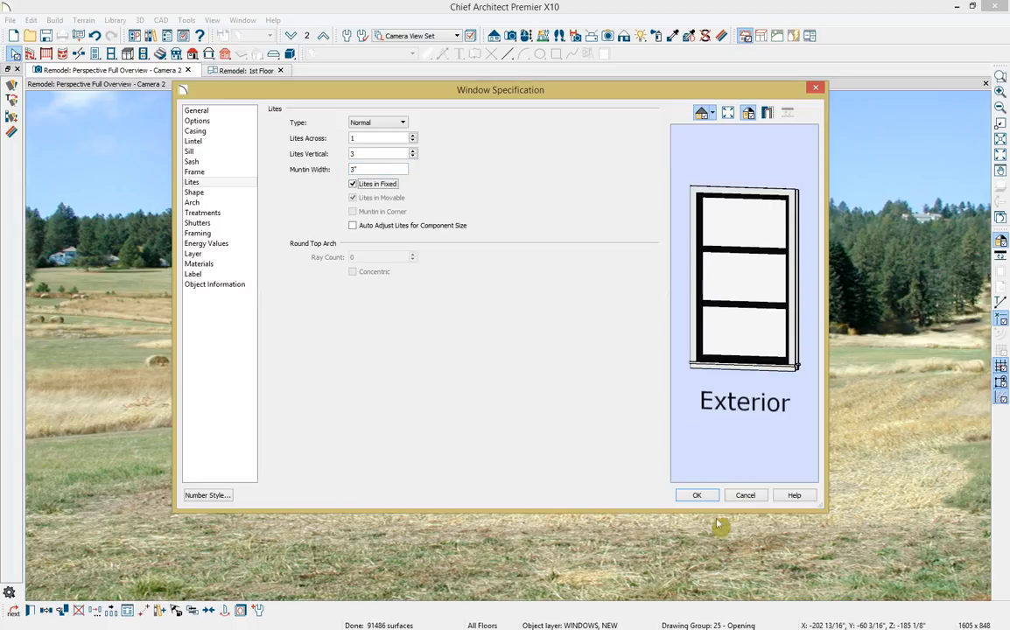
pyautogui.click(699, 498)
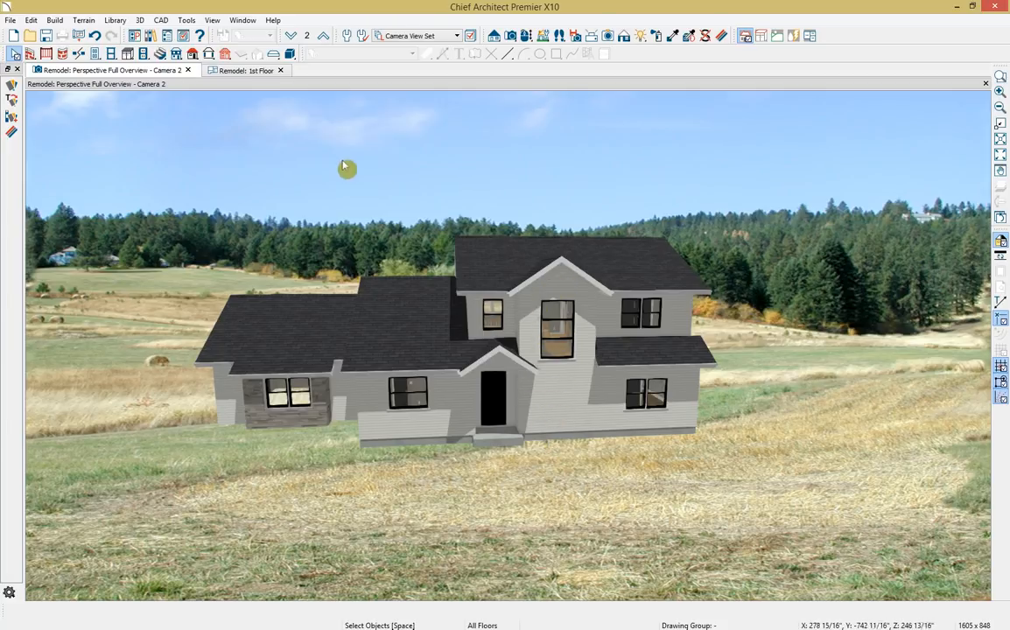
# On the first-floor plan, break the front exterior wall at the east side of the stairwell
pyautogui.click(254, 72)
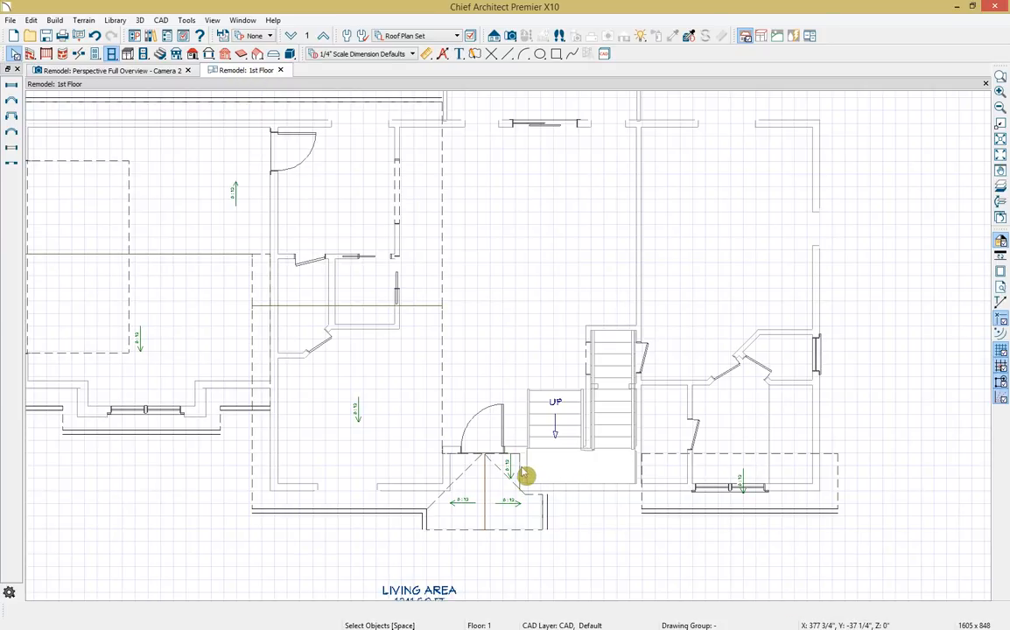
pyautogui.click(523, 473)
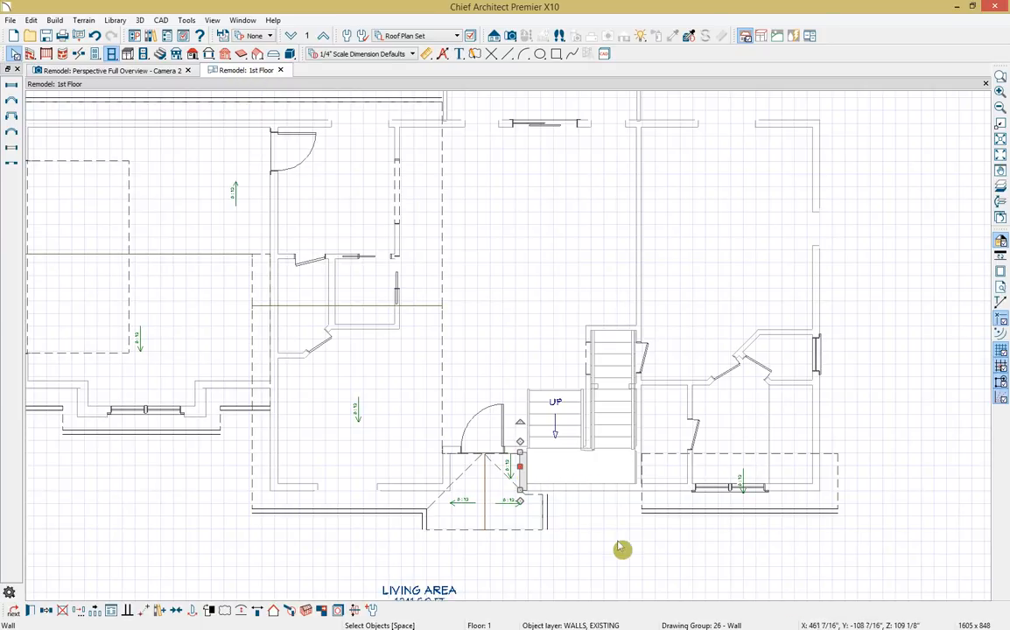
pyautogui.click(614, 492)
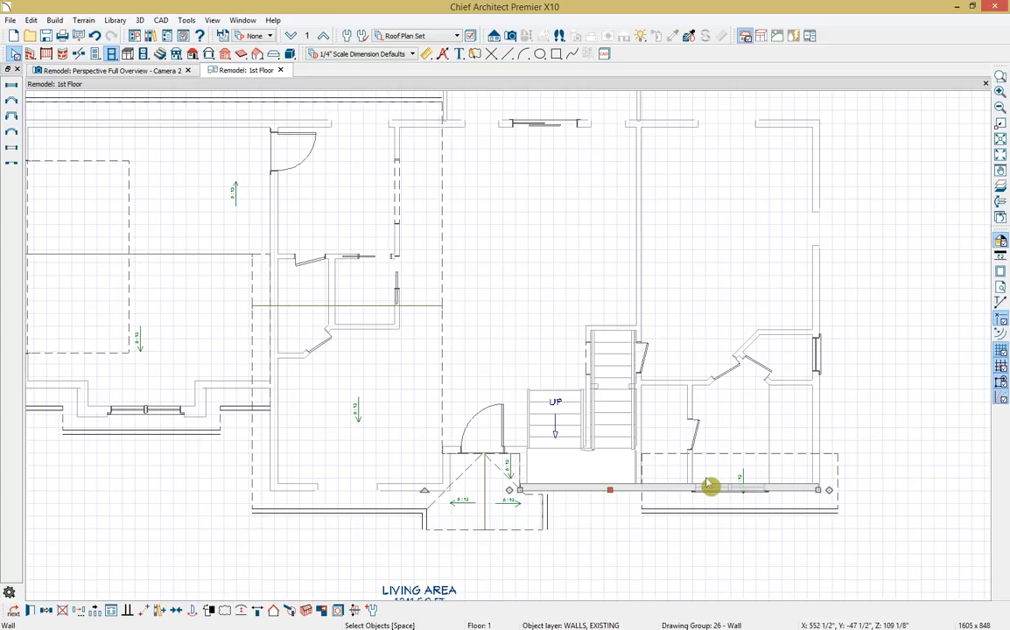
pyautogui.click(78, 54)
pyautogui.scroll(2, 643, 500)
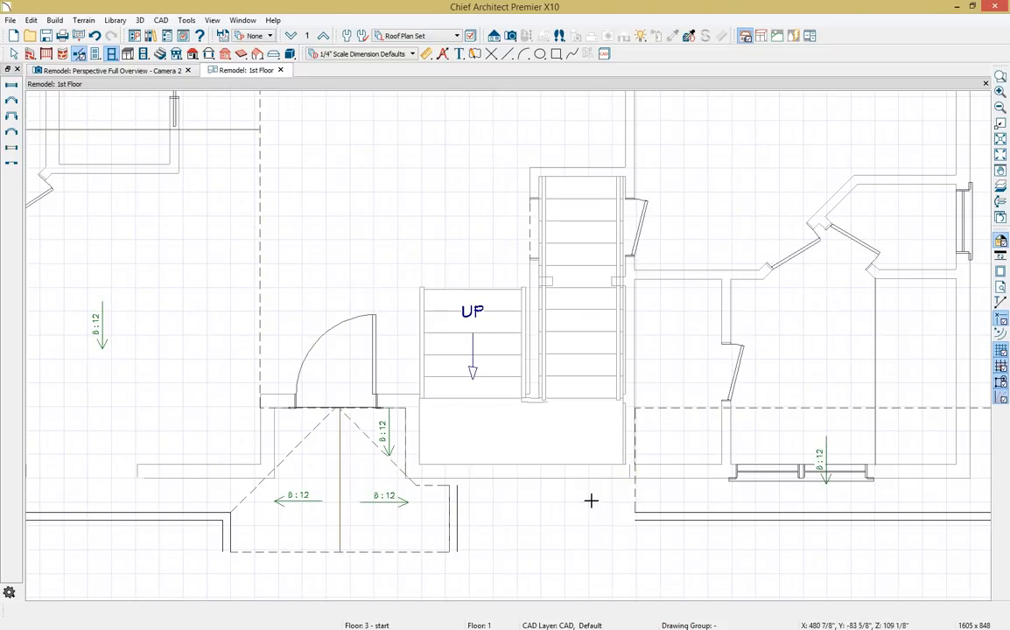
pyautogui.press('space')
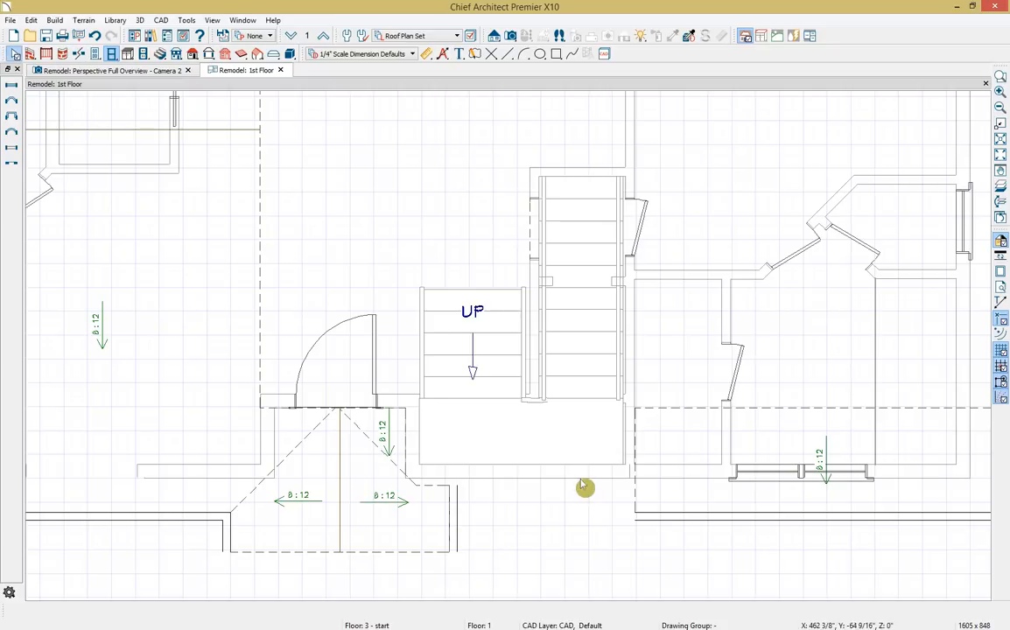
# Change the west and front walls around the first-floor stair landing to the STONE-6 NEW wall type
pyautogui.click(416, 439)
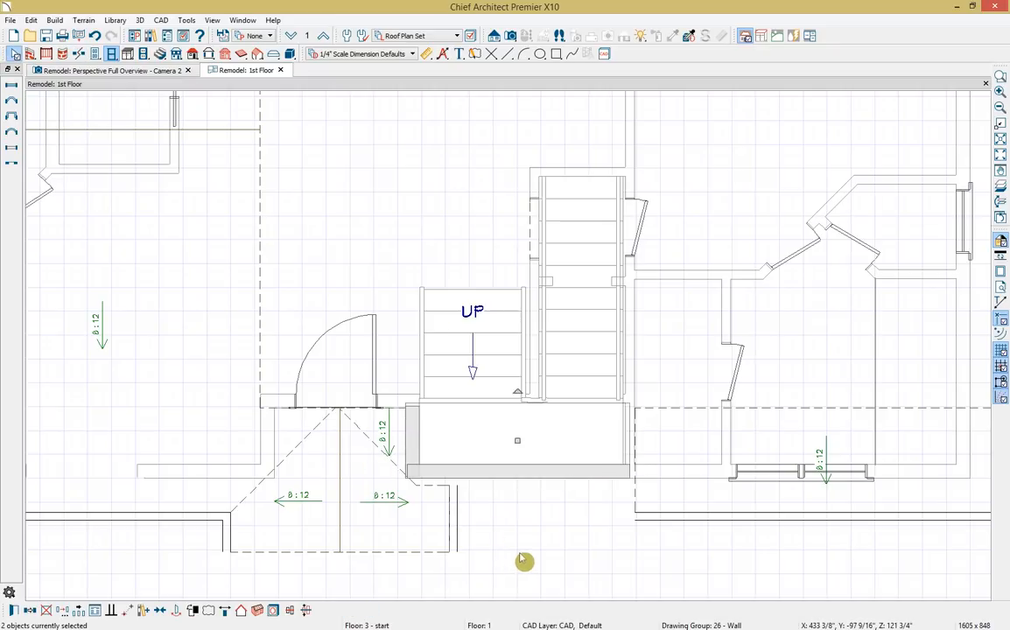
pyautogui.click(13, 610)
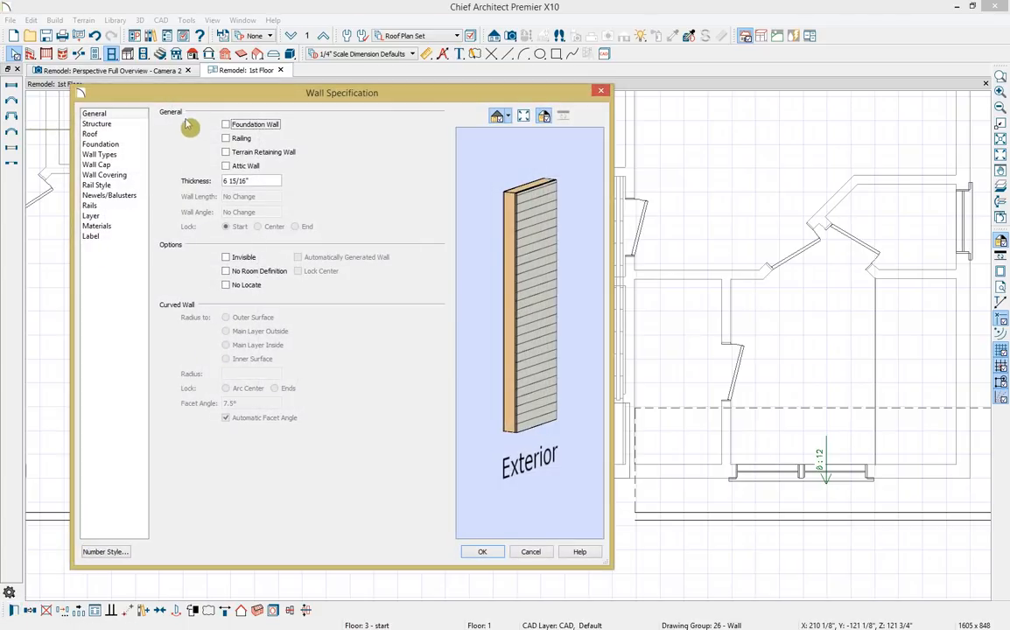
pyautogui.click(99, 154)
pyautogui.click(336, 126)
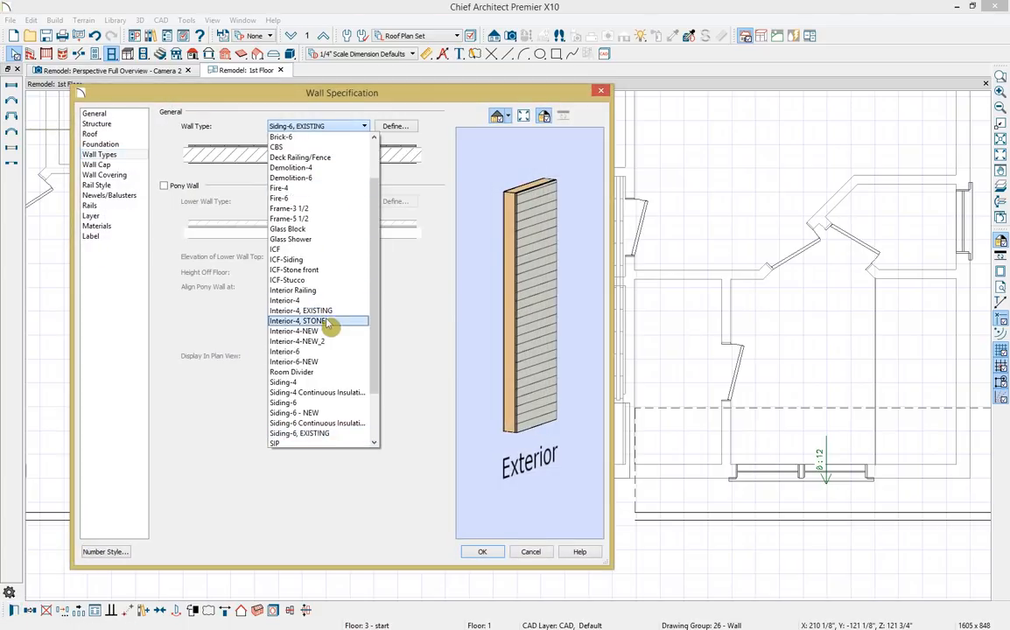
pyautogui.scroll(-2, 322, 331)
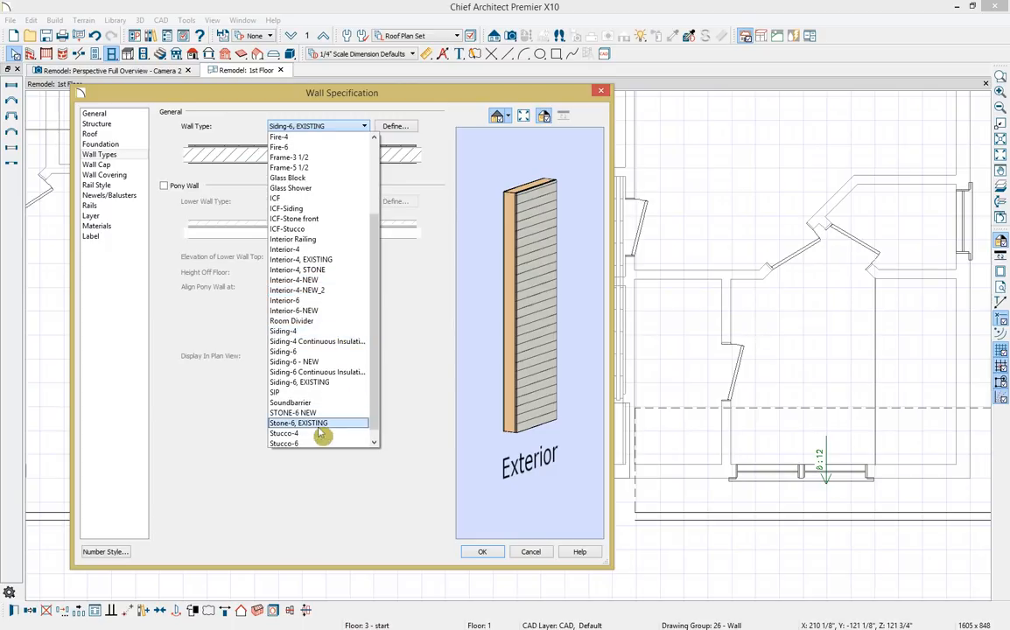
pyautogui.click(298, 412)
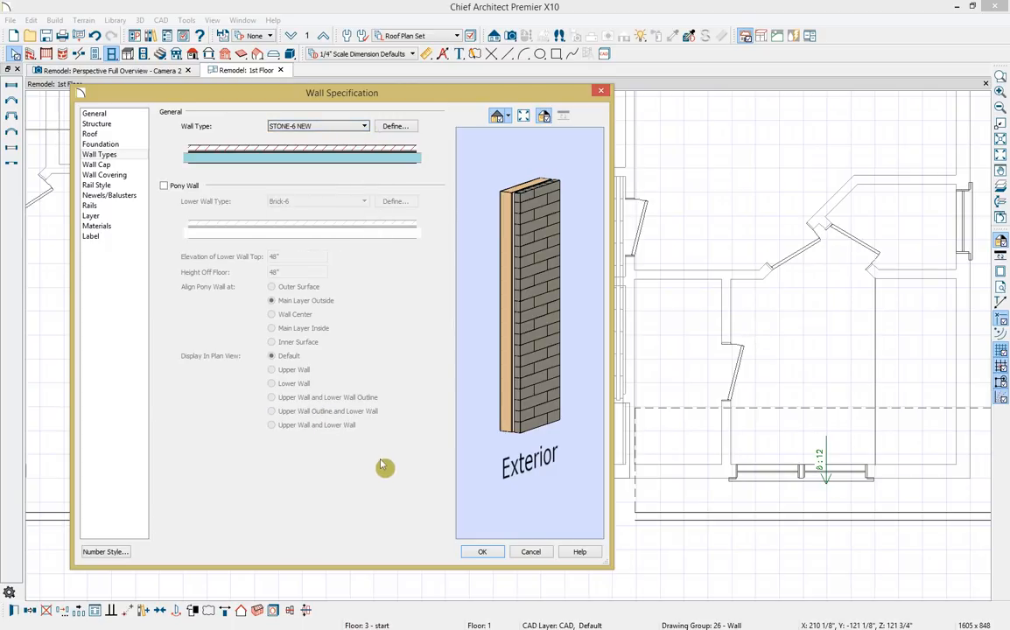
pyautogui.click(484, 553)
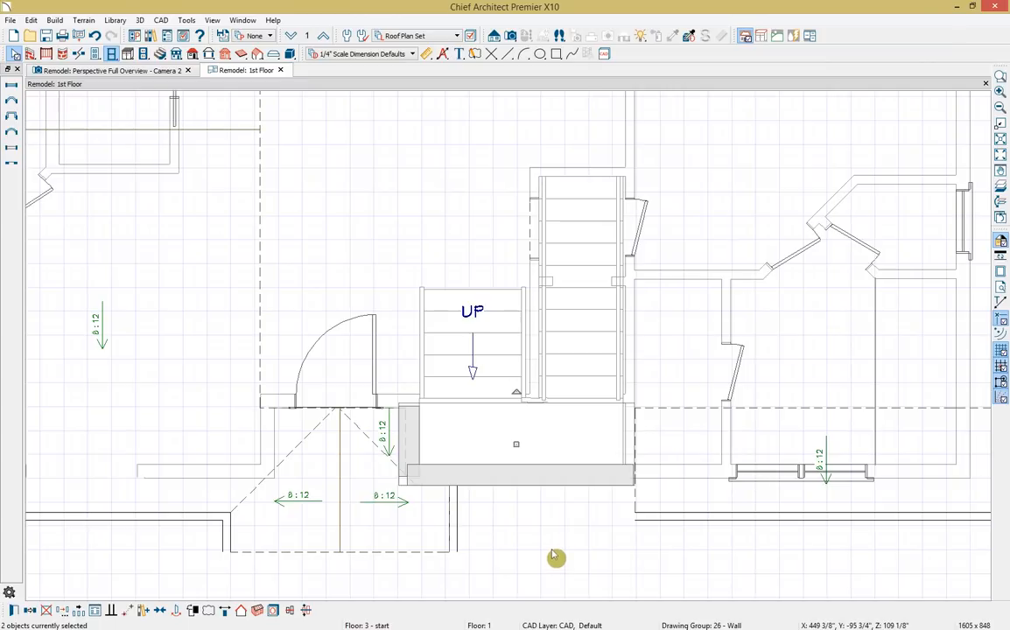
# Copy the two stone walls to the second floor's stair bump-out using Paste Hold Position
pyautogui.click(29, 610)
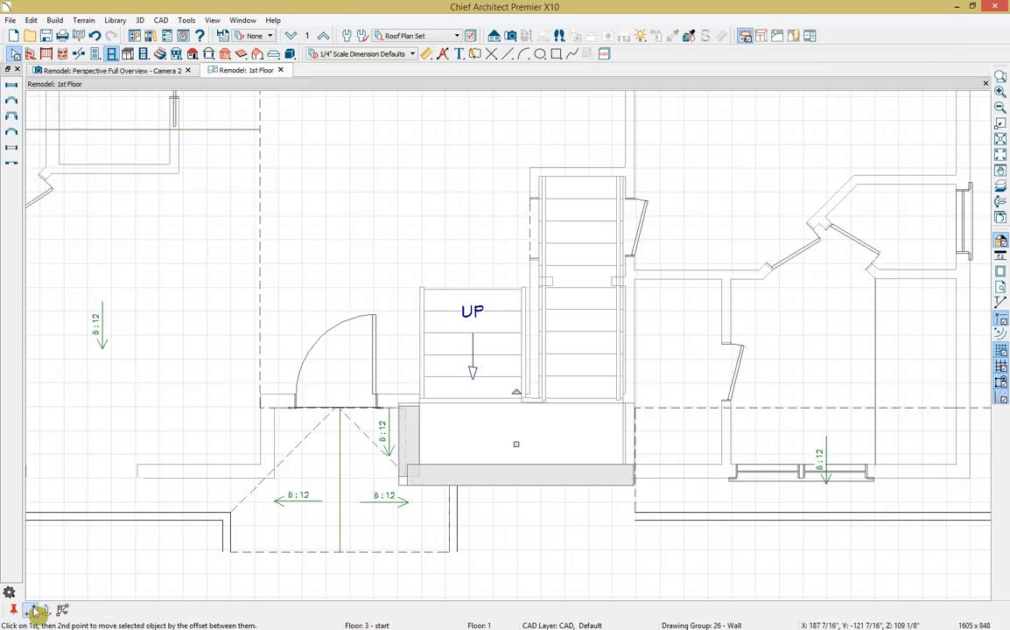
pyautogui.click(322, 36)
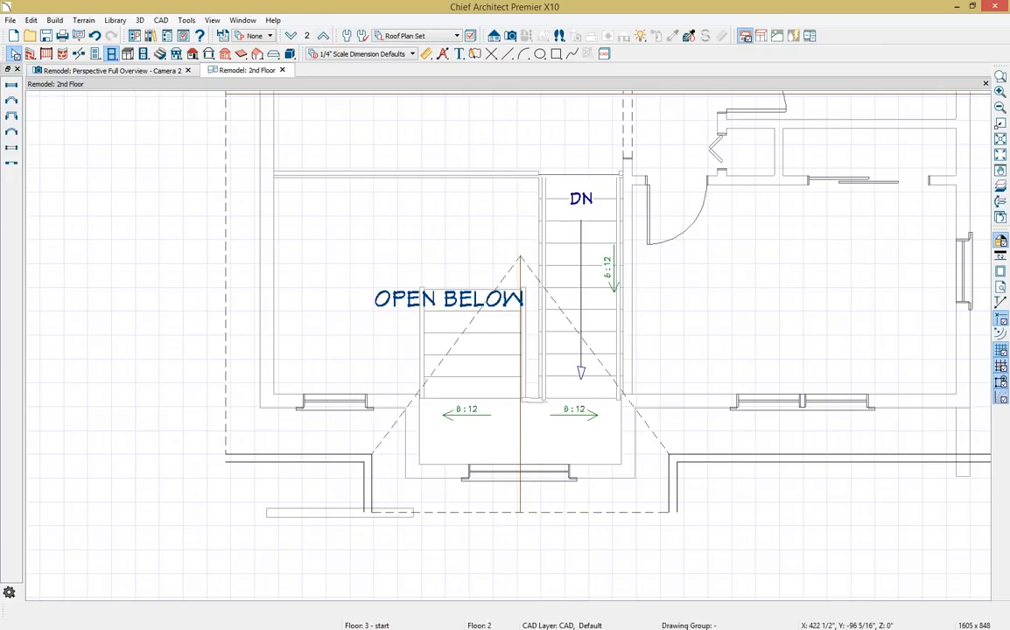
pyautogui.moveTo(517, 394); pyautogui.dragTo(422, 433, button='middle')
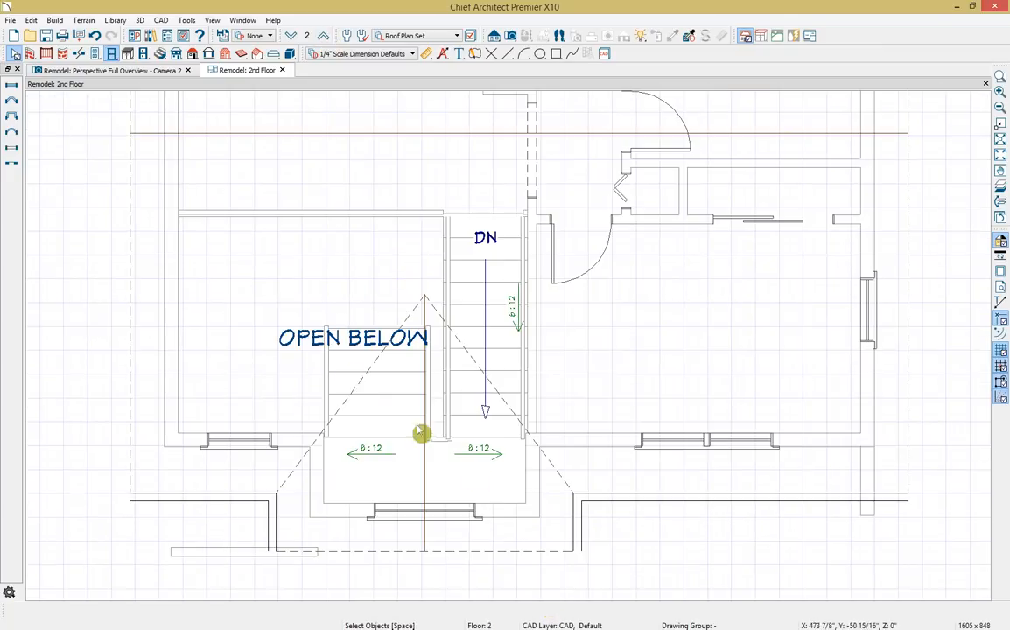
pyautogui.click(31, 21)
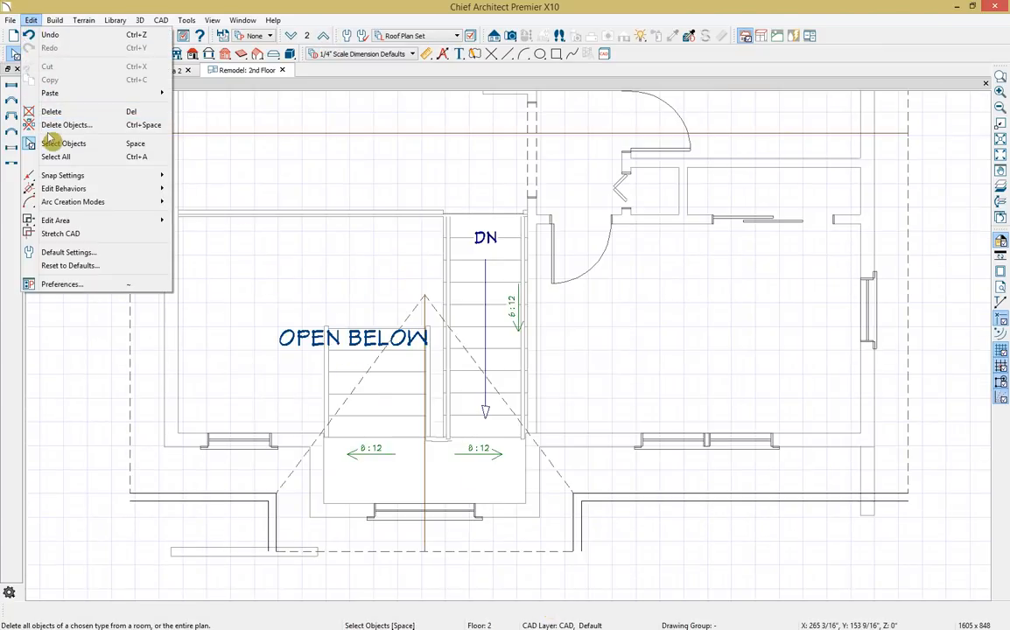
pyautogui.moveTo(61, 93)
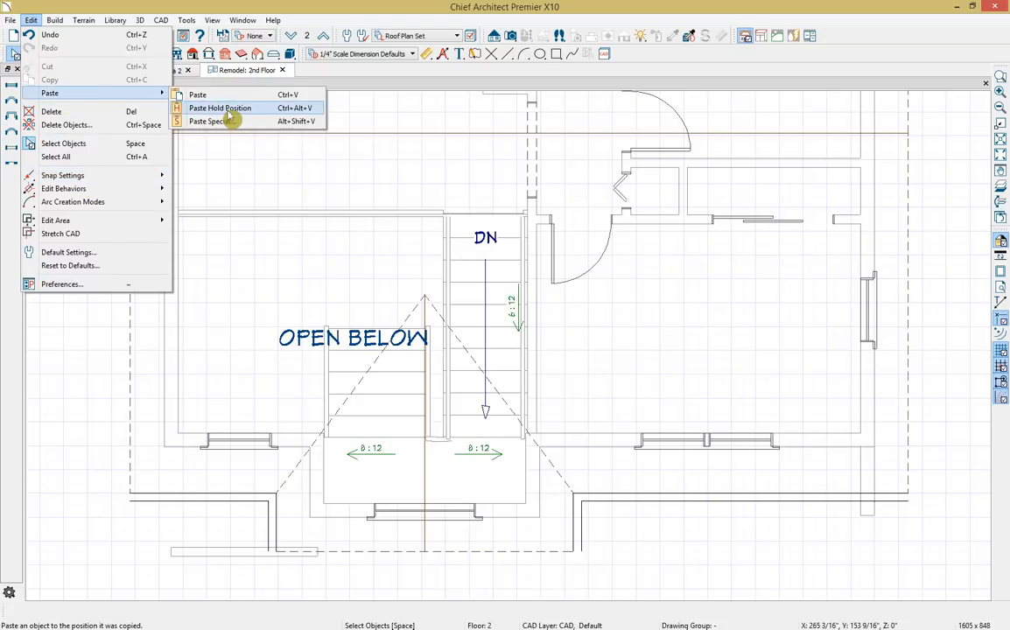
pyautogui.click(227, 112)
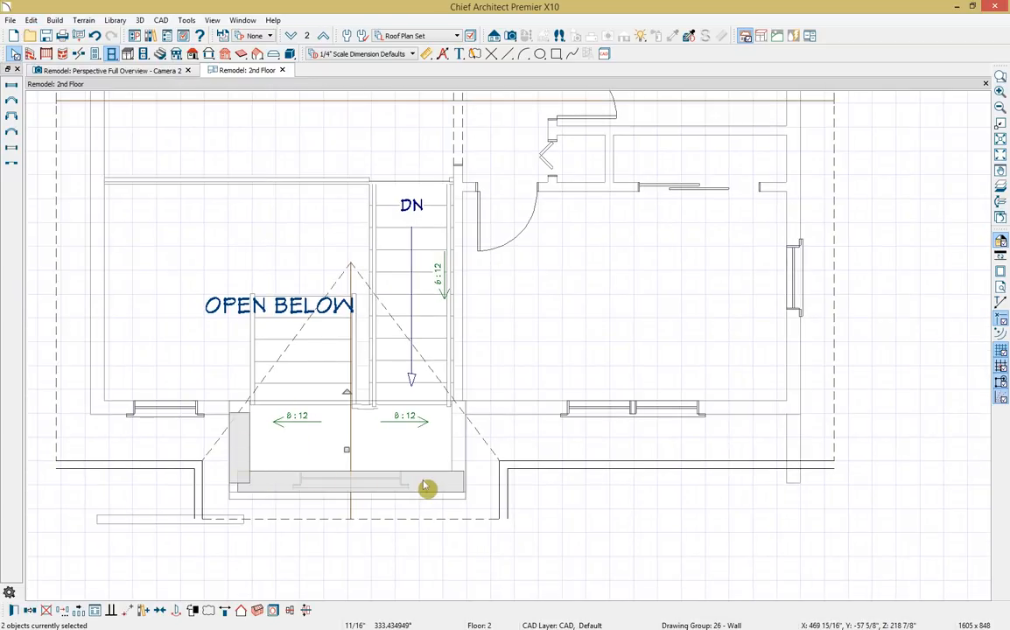
pyautogui.click(476, 571)
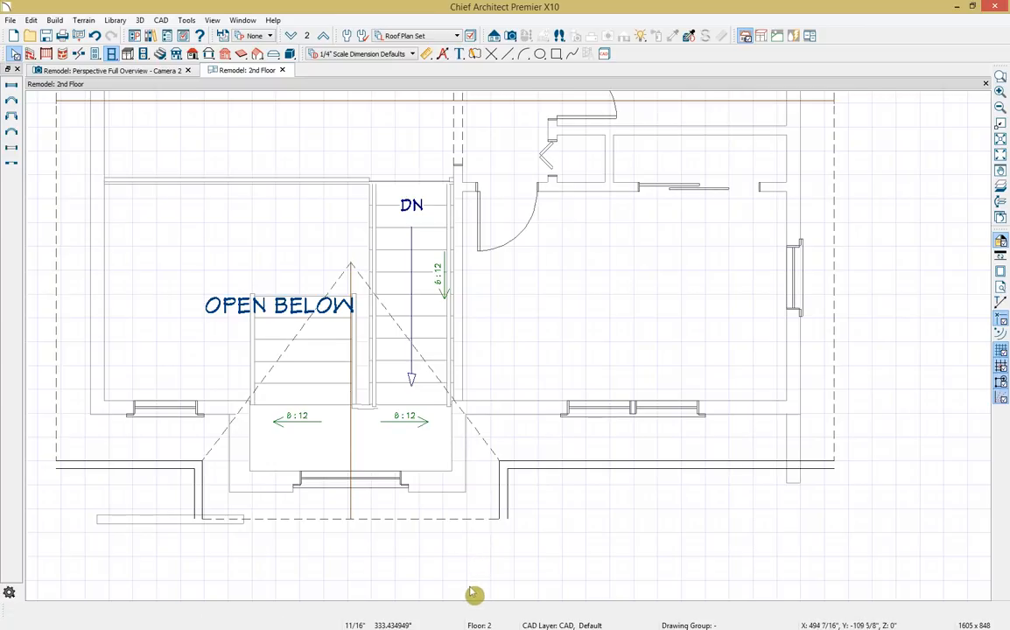
# Add a matching stone wall on the east side of the second-floor stair bump-out and align it with the wall below
pyautogui.click(428, 487)
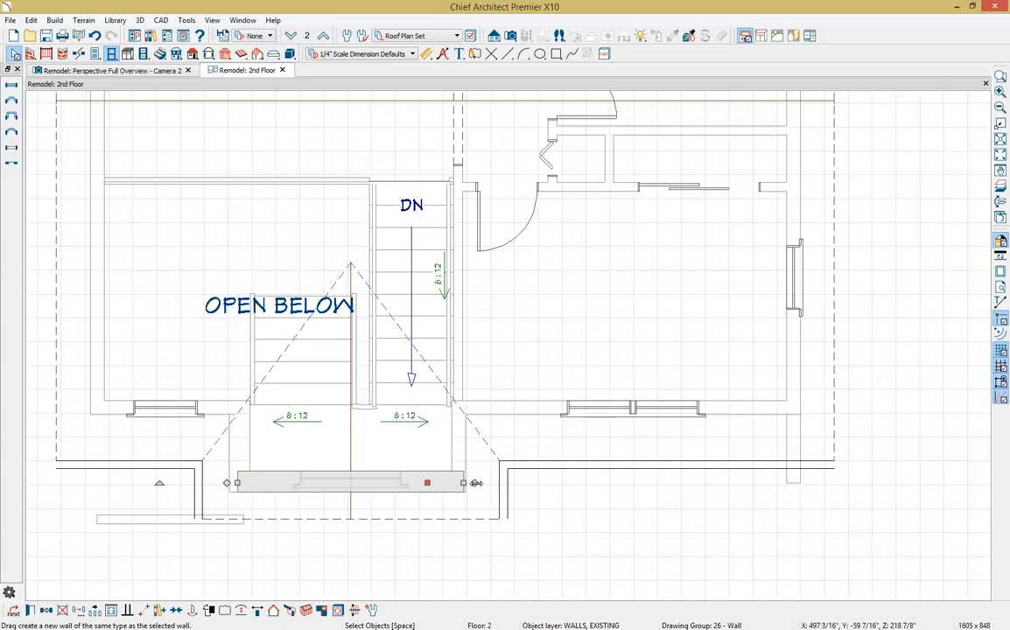
pyautogui.press('Escape')
pyautogui.moveTo(477, 480)
pyautogui.mouseDown()
pyautogui.moveTo(473, 463)
pyautogui.moveTo(470, 474)
pyautogui.mouseUp()
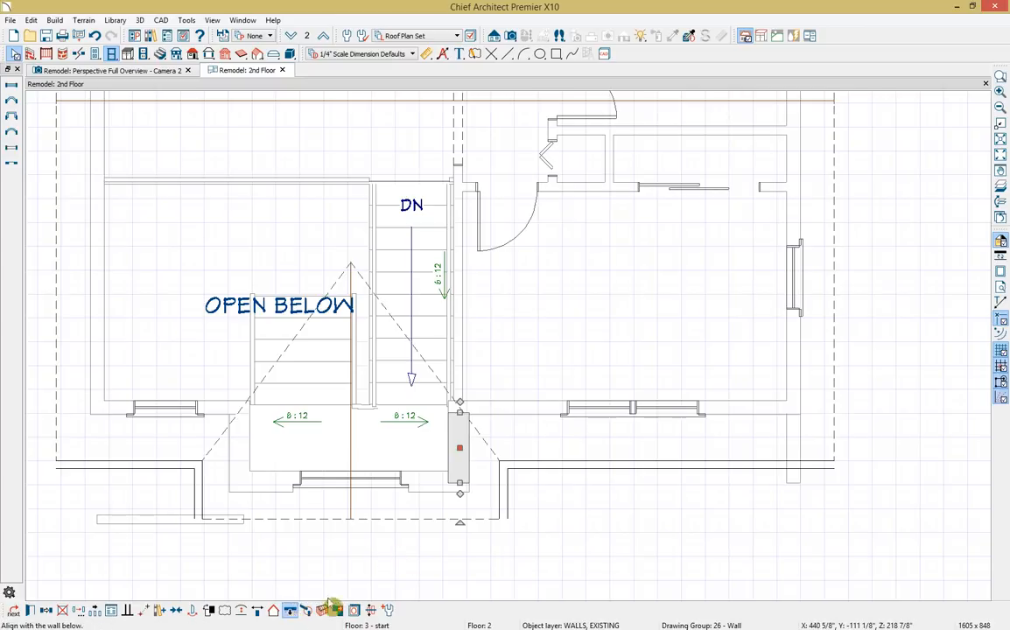
pyautogui.click(291, 611)
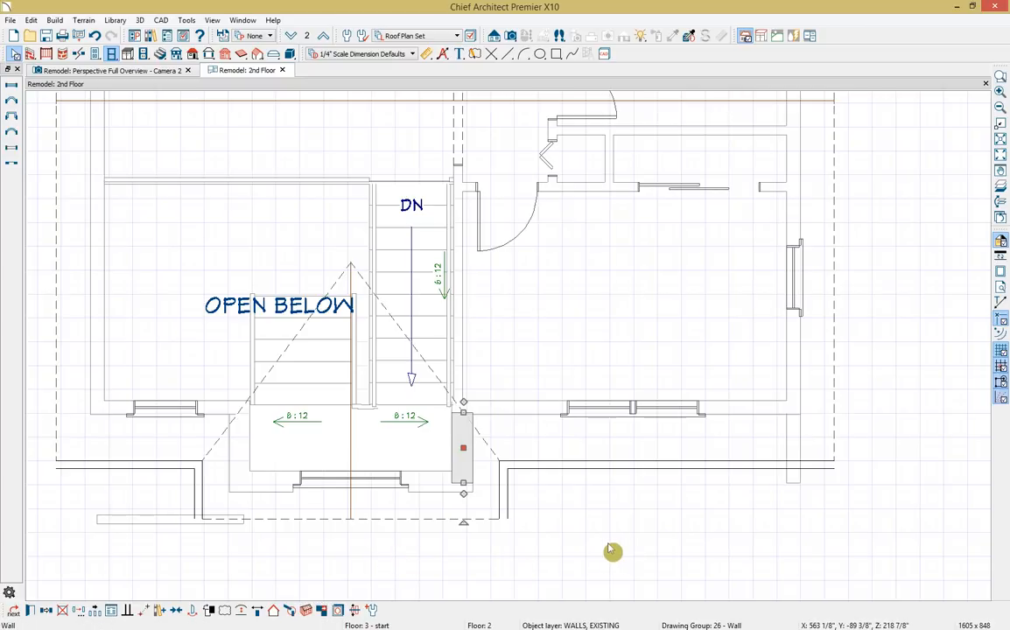
pyautogui.click(612, 551)
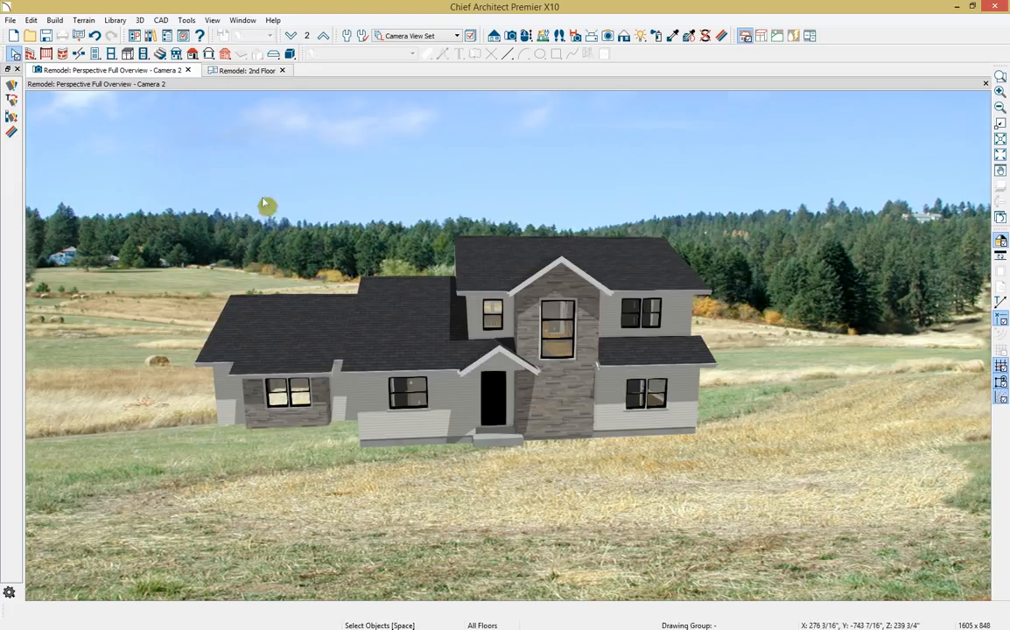
# Place the plan view ahead of the perspective view and open the foundation plan with the first floor displayed as reference
pyautogui.moveTo(249, 79); pyautogui.dragTo(75, 74)
pyautogui.scroll(-5, 234, 263)
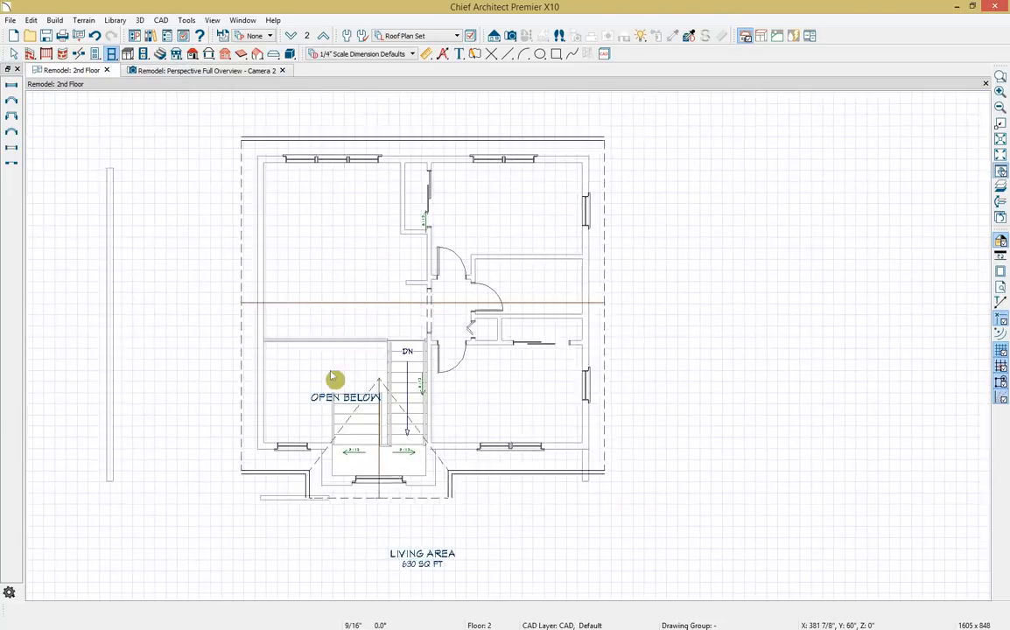
pyautogui.click(291, 36)
pyautogui.click(292, 36)
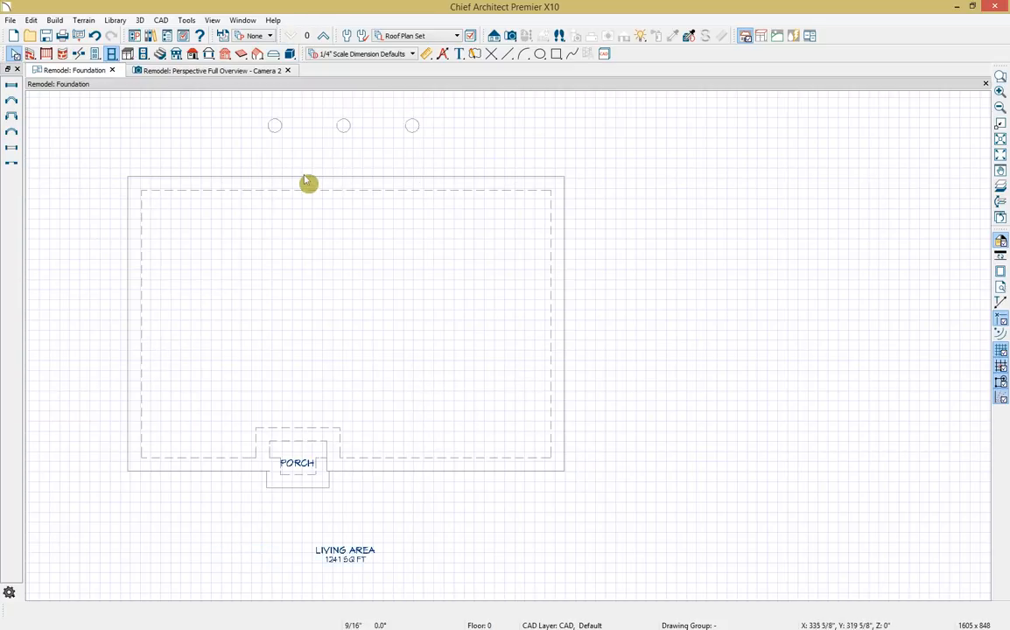
pyautogui.moveTo(305, 179); pyautogui.dragTo(421, 222, button='middle')
pyautogui.scroll(-1, 421, 221)
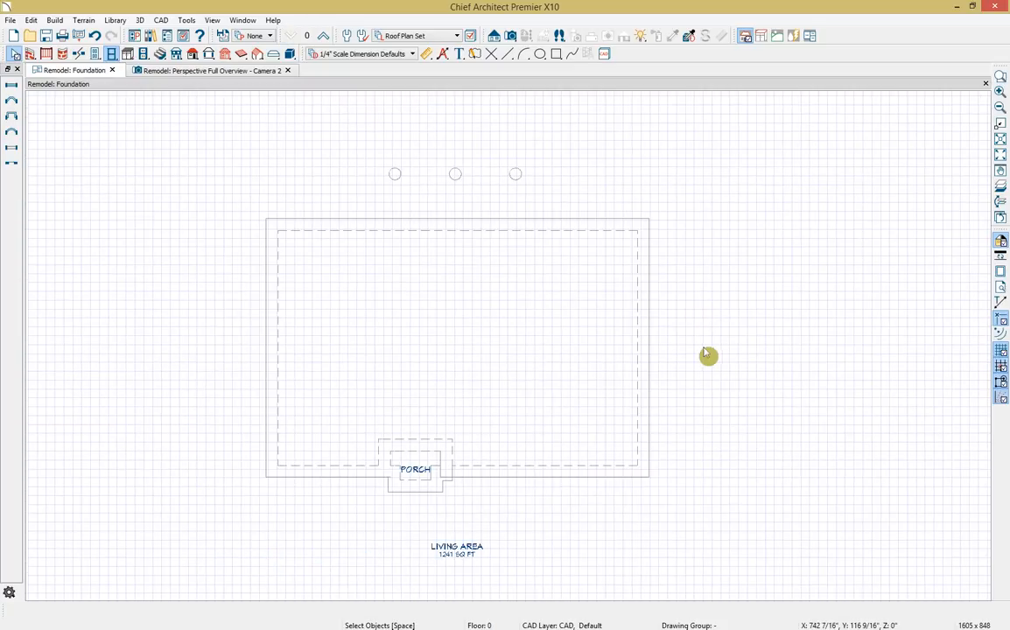
pyautogui.click(1000, 189)
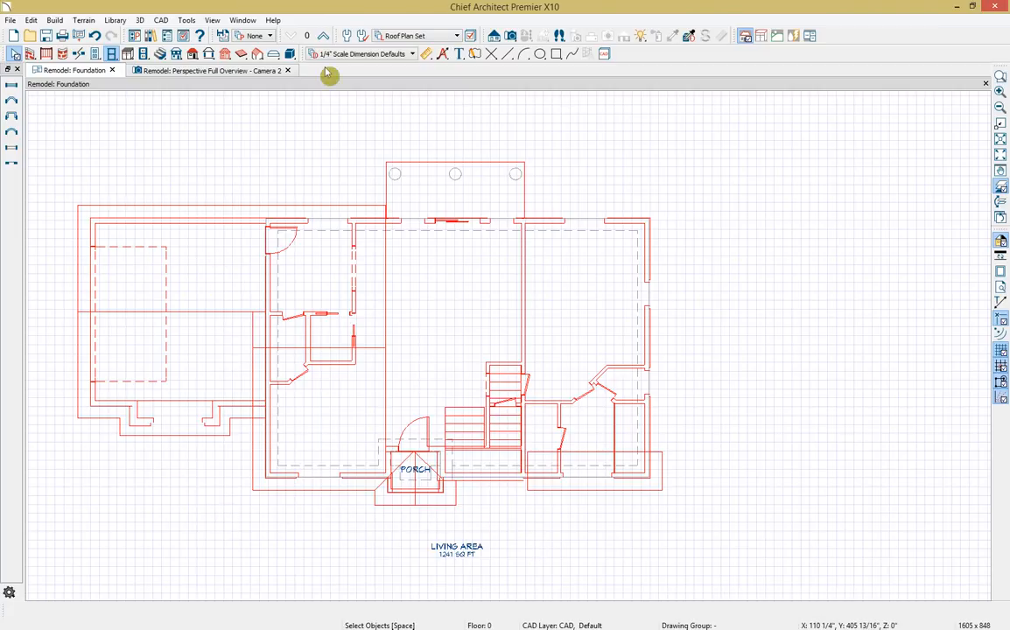
# In the foundation wall defaults, copy the 8" Concrete Stem Wall type and name the copy 8" Concrete Stem Wall, NEW
pyautogui.click(29, 53)
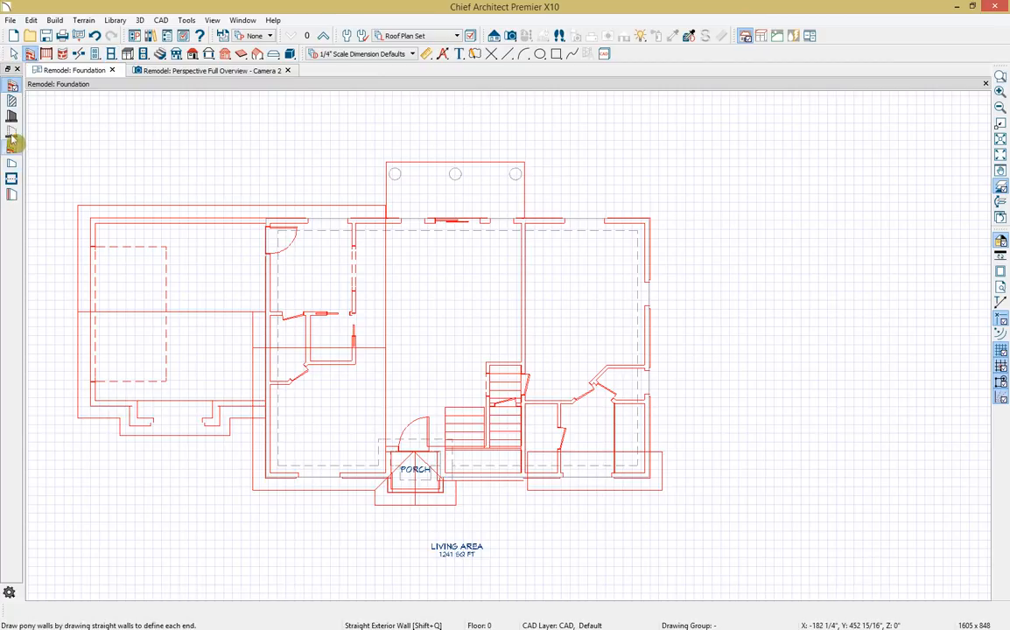
pyautogui.doubleClick(12, 116)
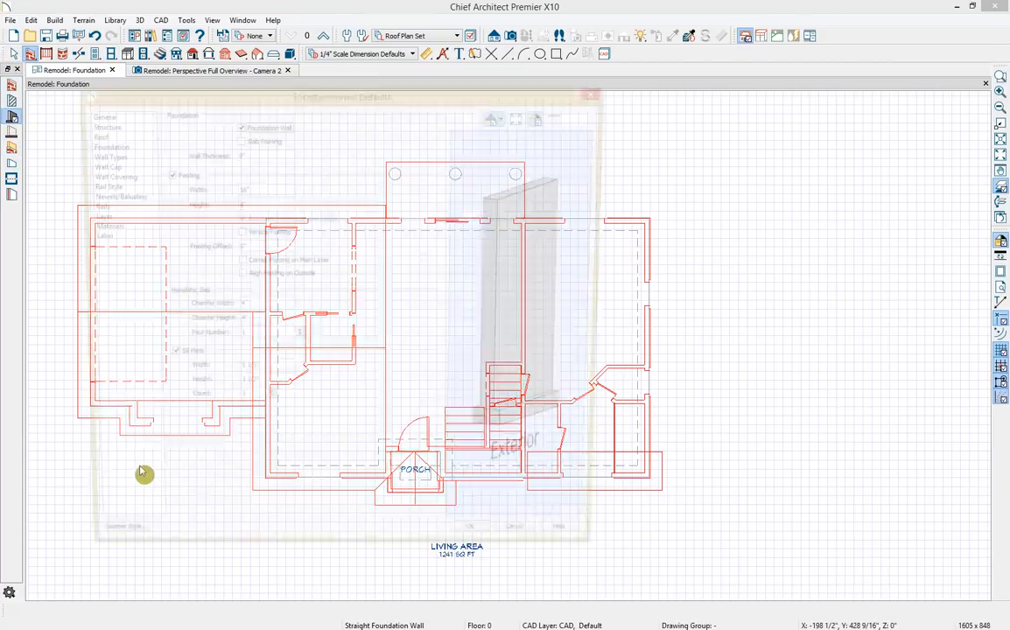
pyautogui.click(123, 155)
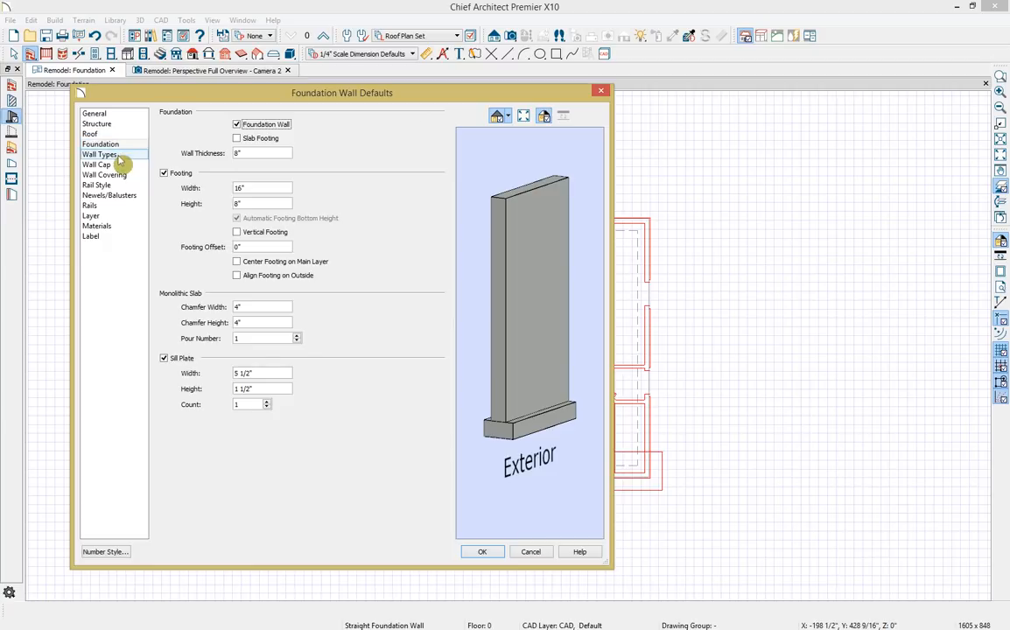
pyautogui.click(308, 127)
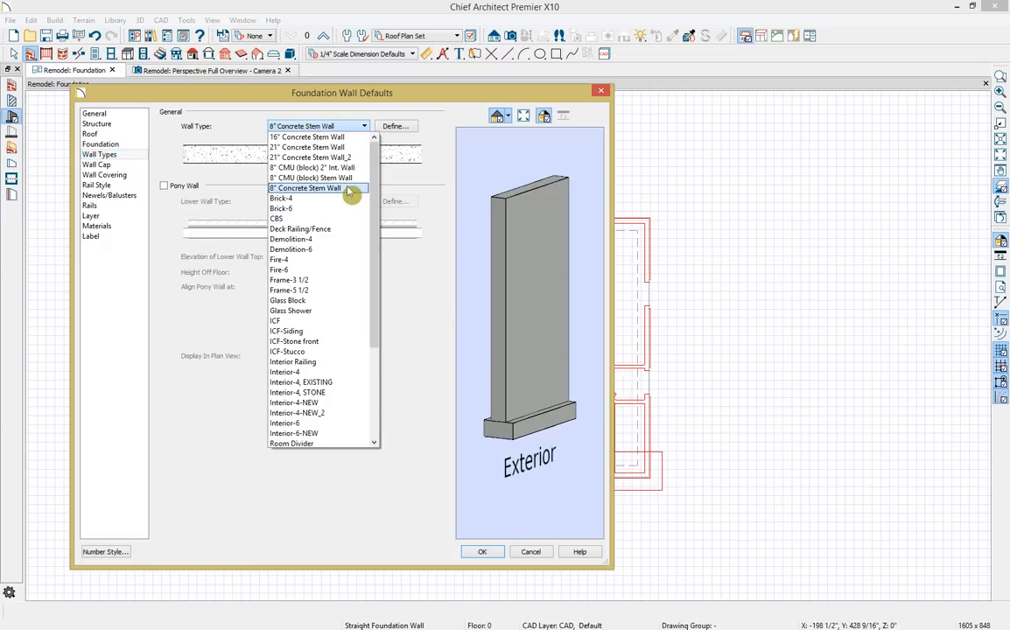
pyautogui.click(407, 129)
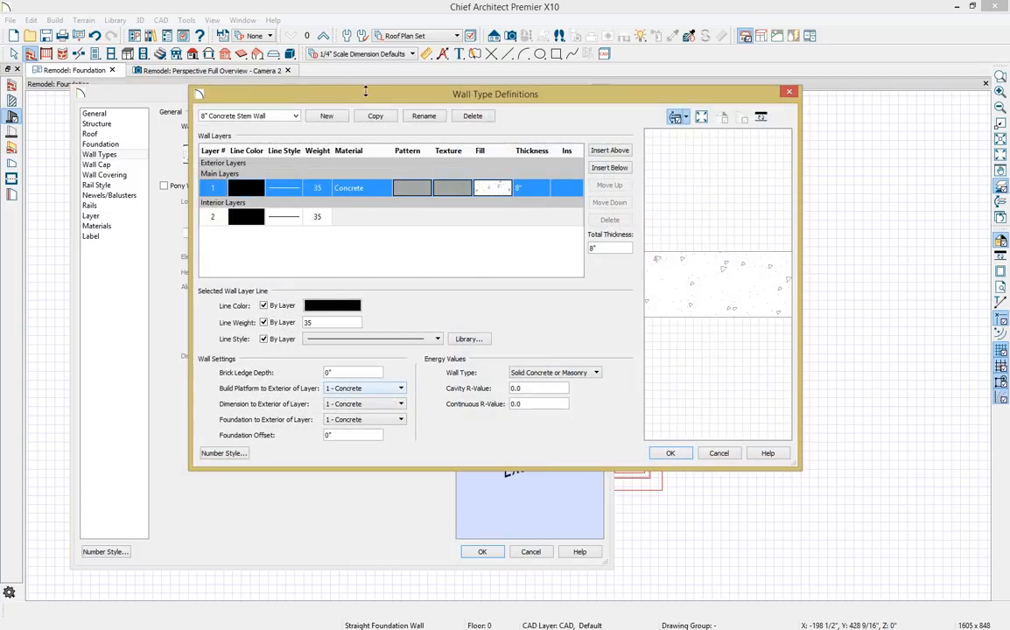
pyautogui.click(375, 117)
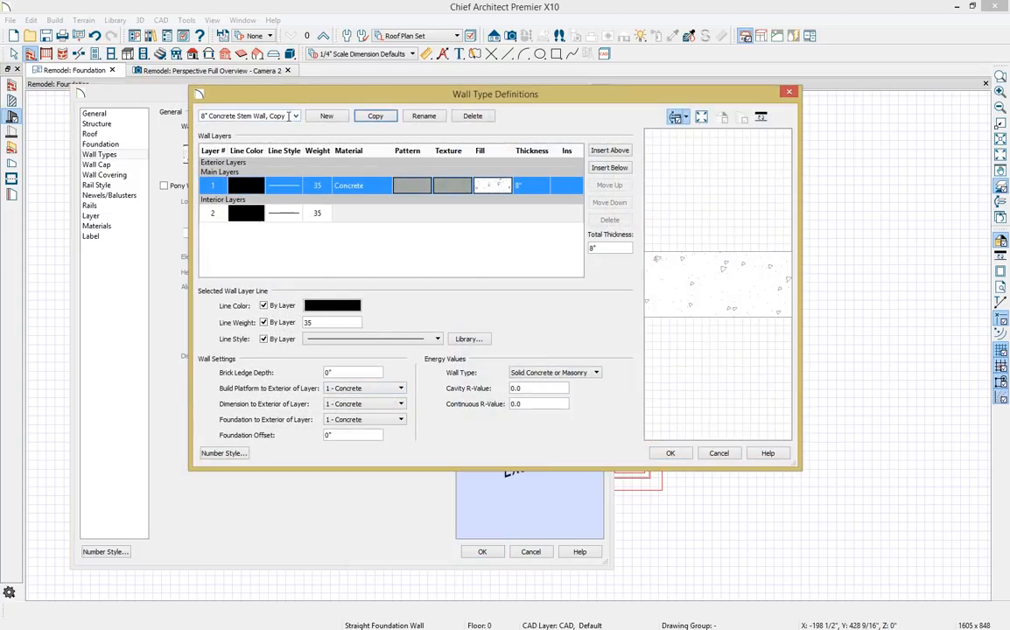
pyautogui.press('BackSpace')
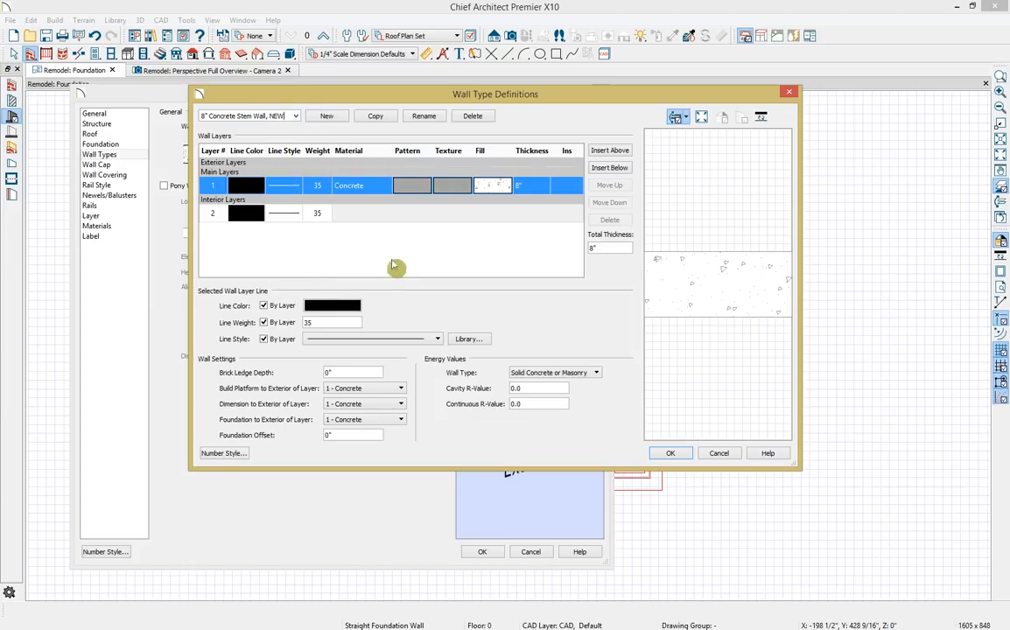
# Set the concrete fill pattern color of the new stem wall's main layer to black
pyautogui.click(499, 185)
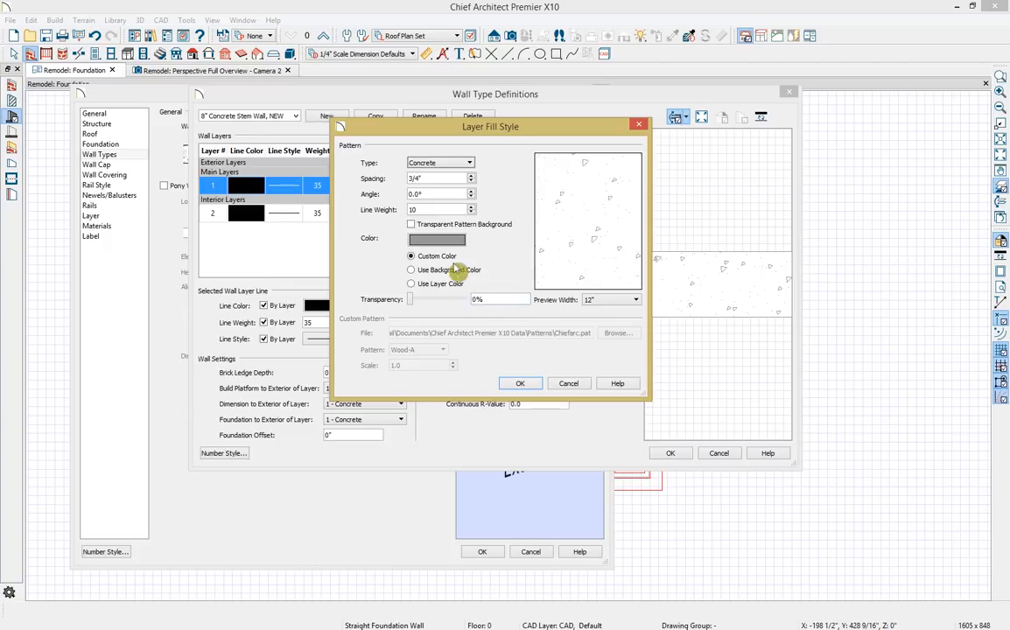
pyautogui.click(424, 239)
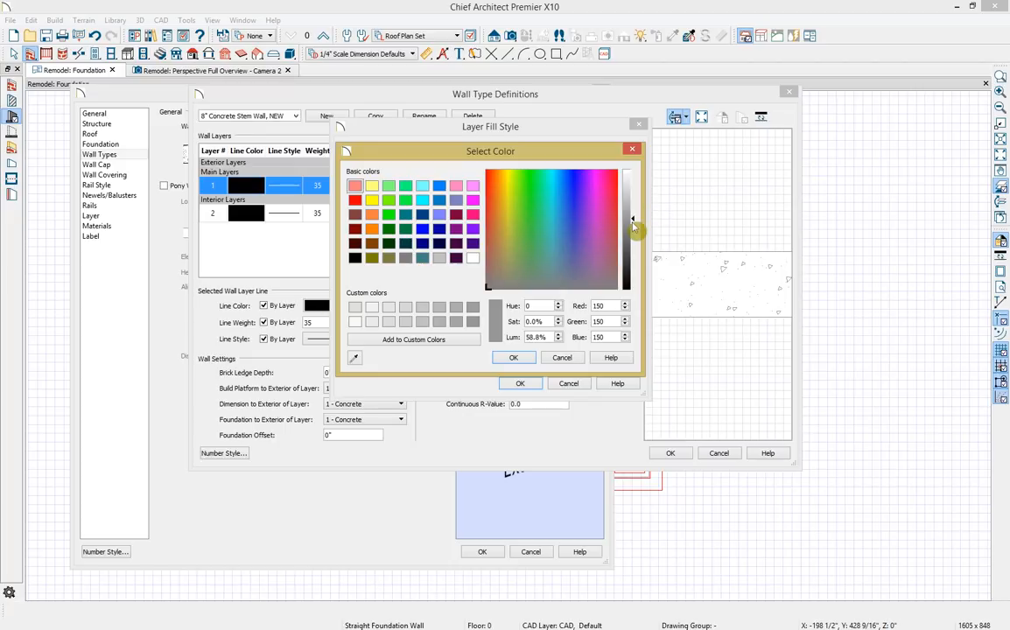
pyautogui.moveTo(636, 226); pyautogui.dragTo(638, 291)
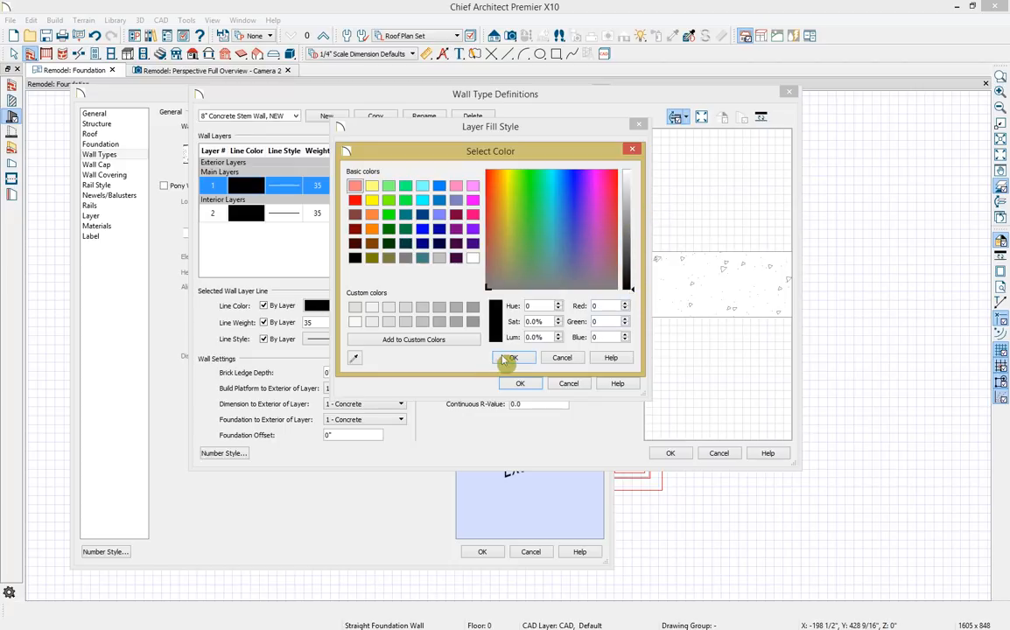
pyautogui.click(508, 357)
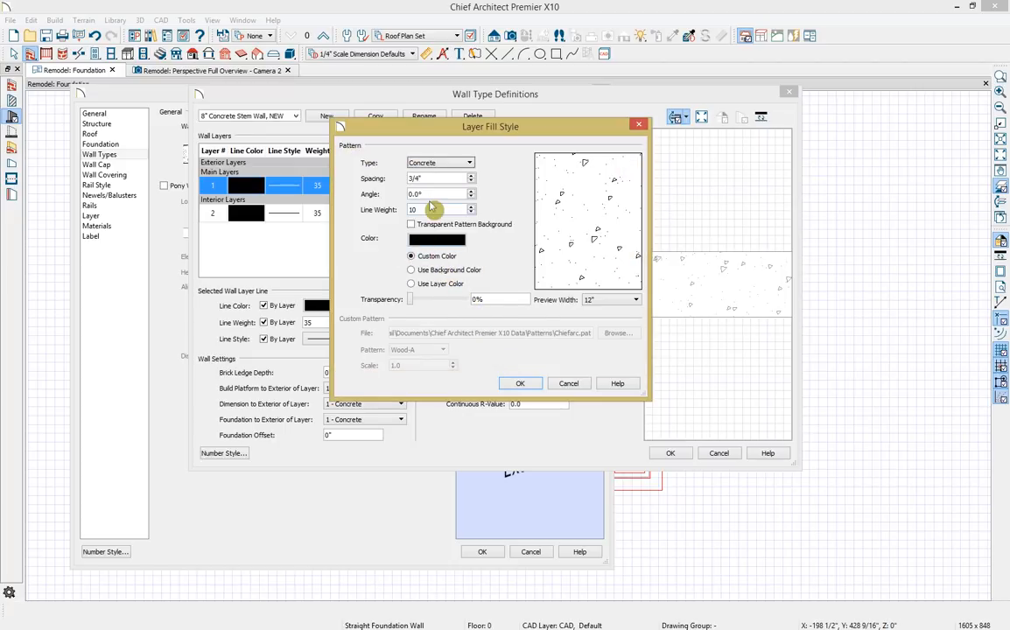
# Set the concrete layer's fill spacing to 9/16" in the 8" Concrete Stem Wall, NEW type and accept the foundation wall defaults
pyautogui.click(471, 181)
pyautogui.click(471, 181)
pyautogui.click(471, 181)
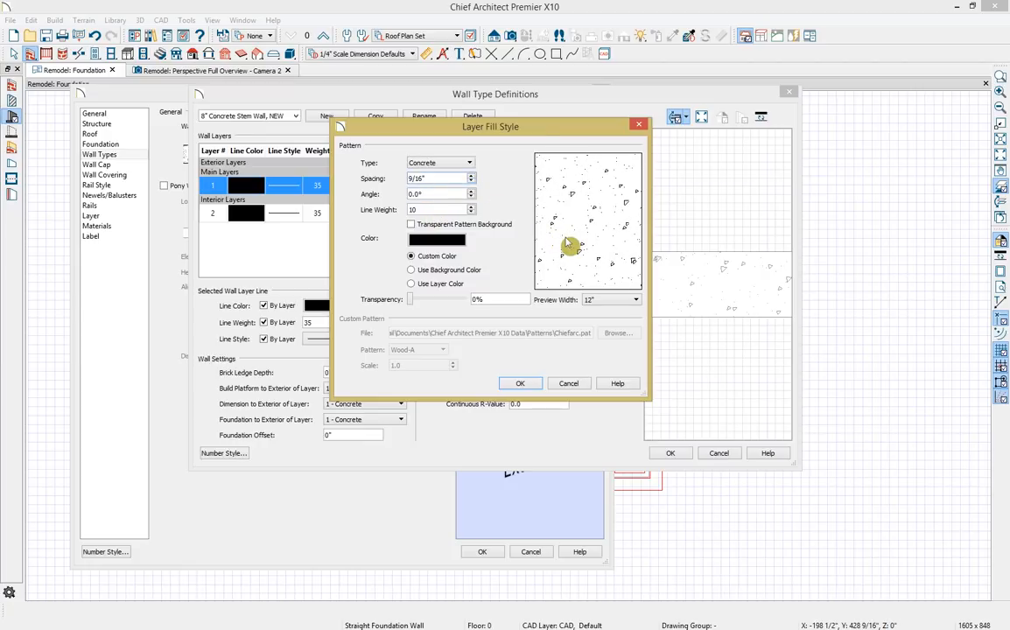
pyautogui.click(528, 386)
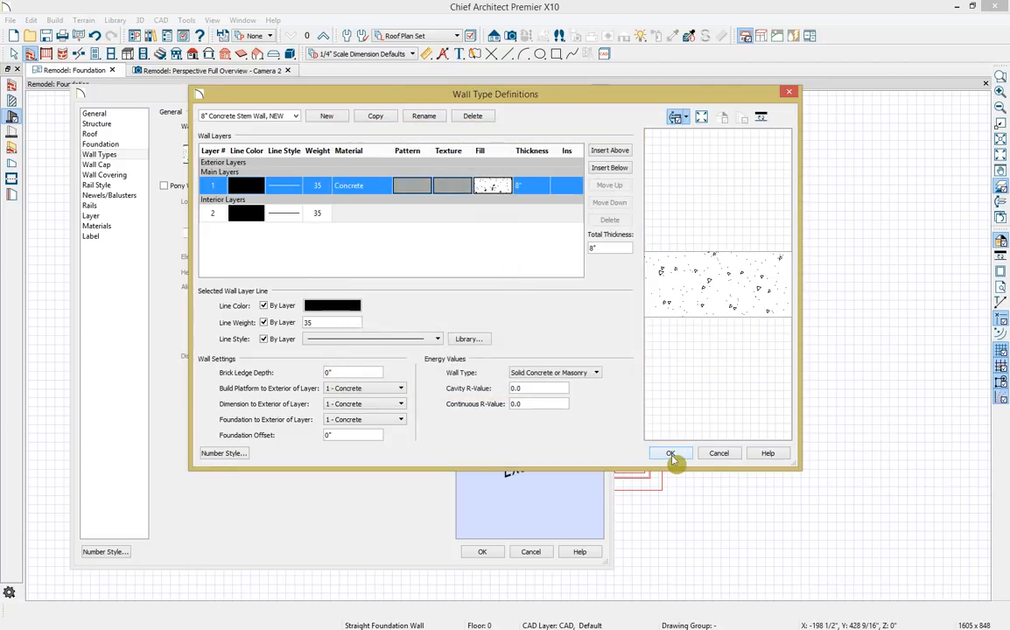
pyautogui.click(671, 455)
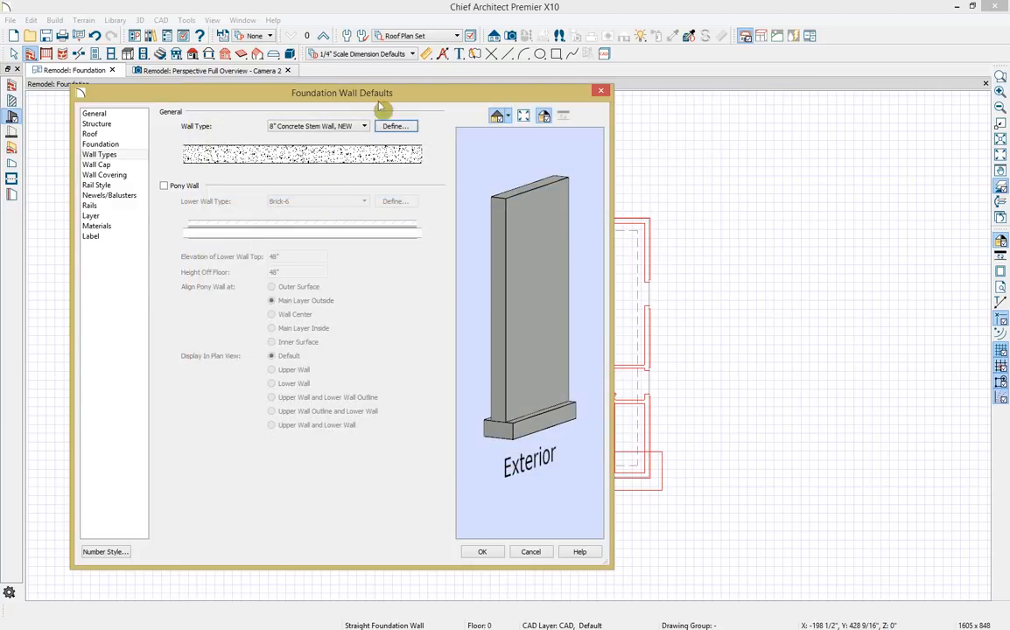
pyautogui.click(496, 553)
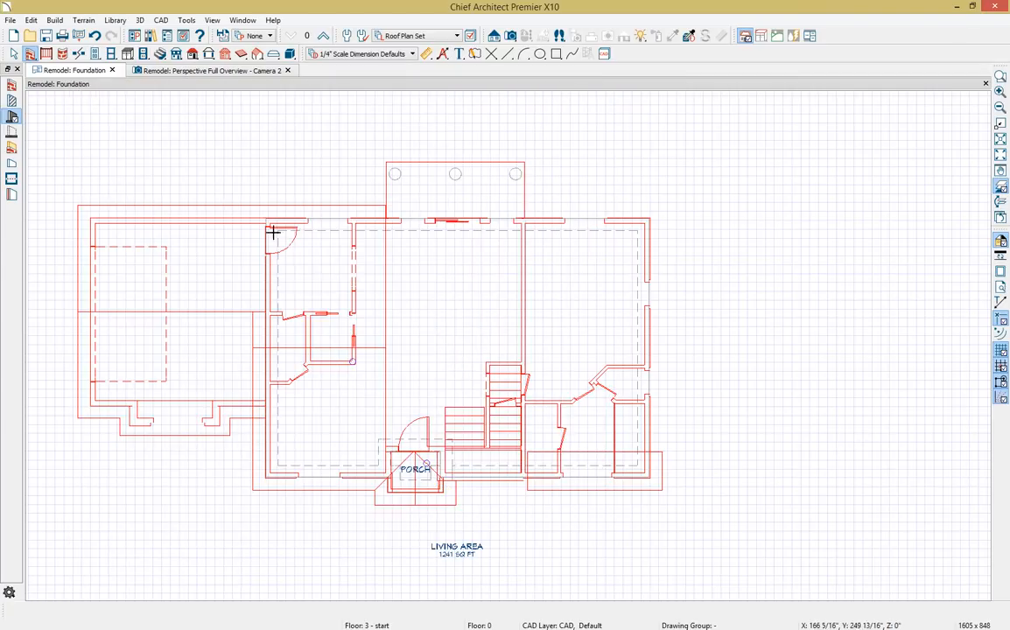
# Trace the garage addition's outer walls with new straight foundation walls, switching the active layer set to Plan View Set
pyautogui.moveTo(267, 223); pyautogui.dragTo(134, 422)
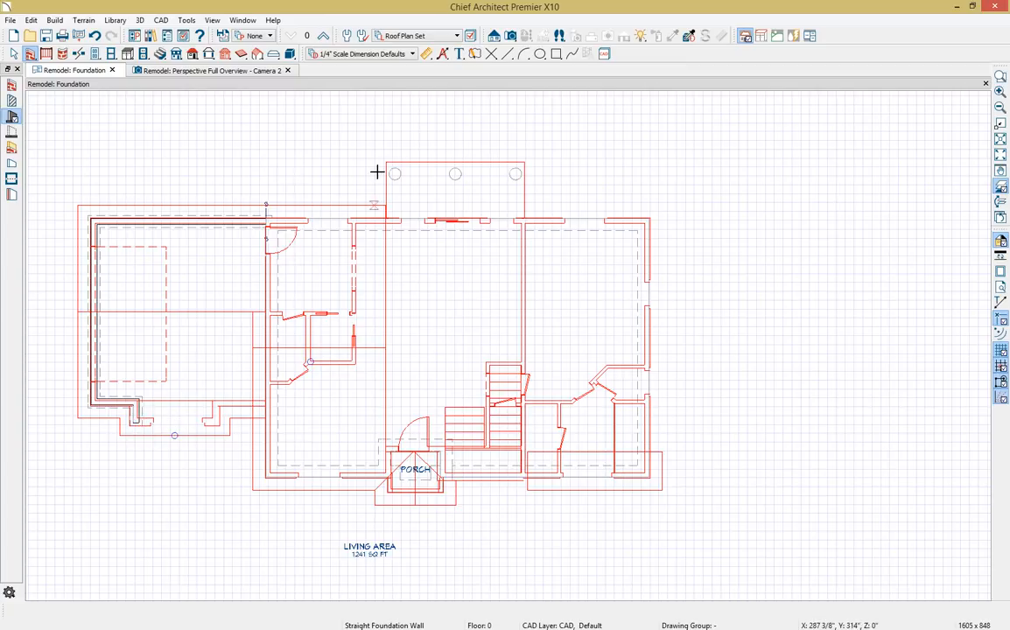
pyautogui.click(441, 51)
pyautogui.click(435, 35)
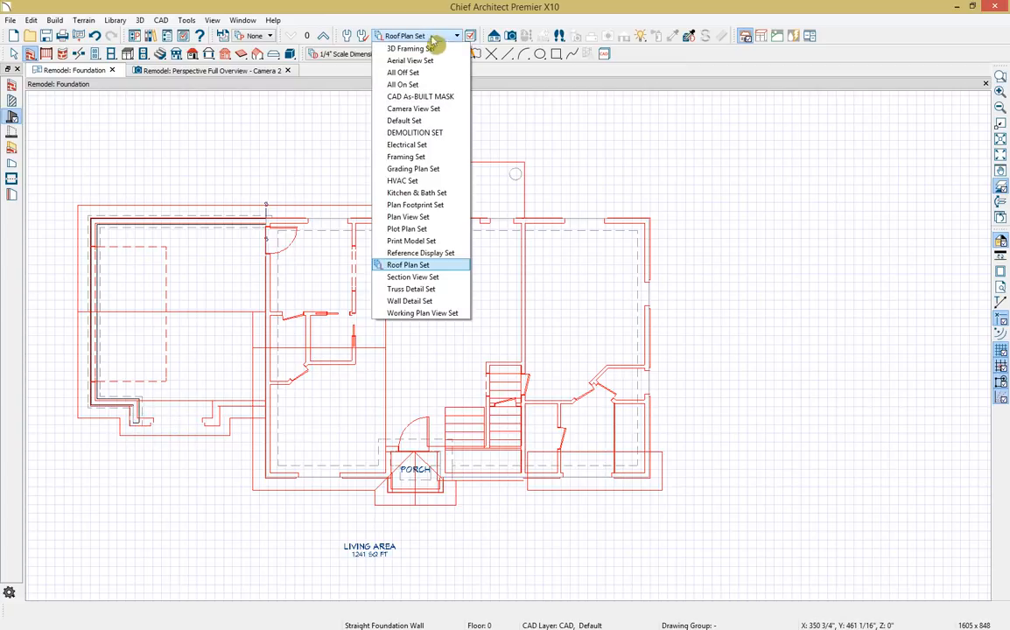
pyautogui.click(446, 218)
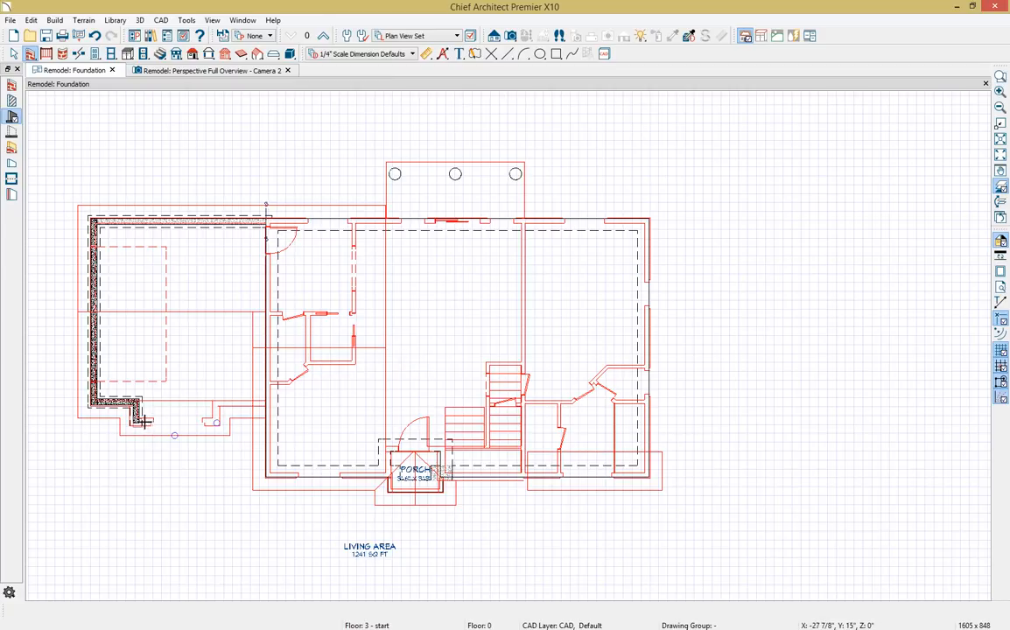
pyautogui.moveTo(143, 422)
pyautogui.mouseDown()
pyautogui.moveTo(216, 423)
pyautogui.moveTo(215, 405)
pyautogui.moveTo(266, 402)
pyautogui.mouseUp()
pyautogui.press('space')
# Break the front slab footing beside the porch where the reference wall above jogs back
pyautogui.moveTo(407, 495); pyautogui.dragTo(281, 511, button='middle')
pyautogui.scroll(2, 370, 515)
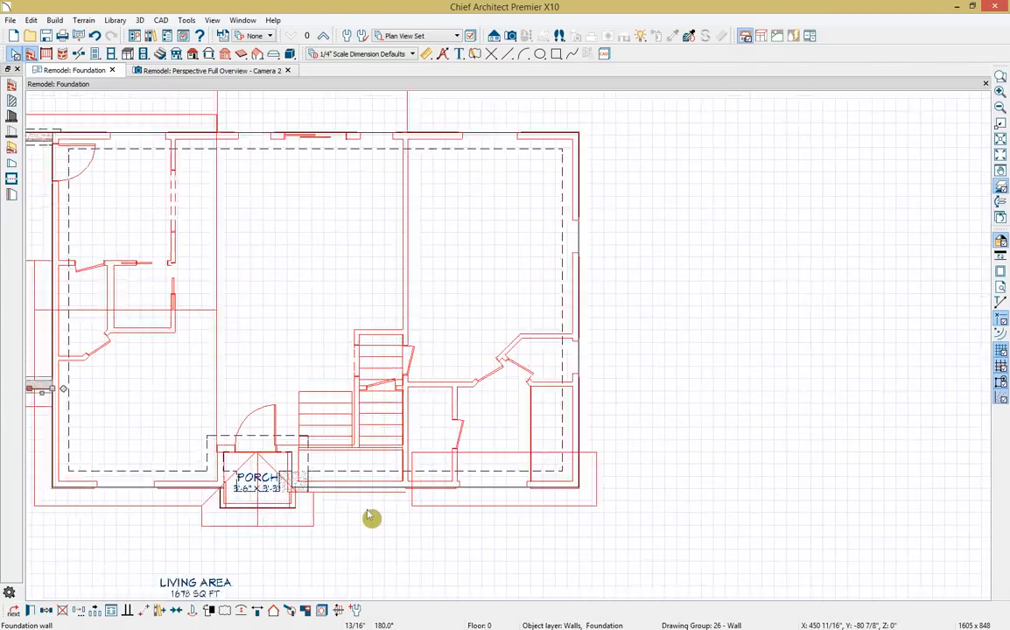
pyautogui.scroll(3, 371, 517)
pyautogui.click(417, 467)
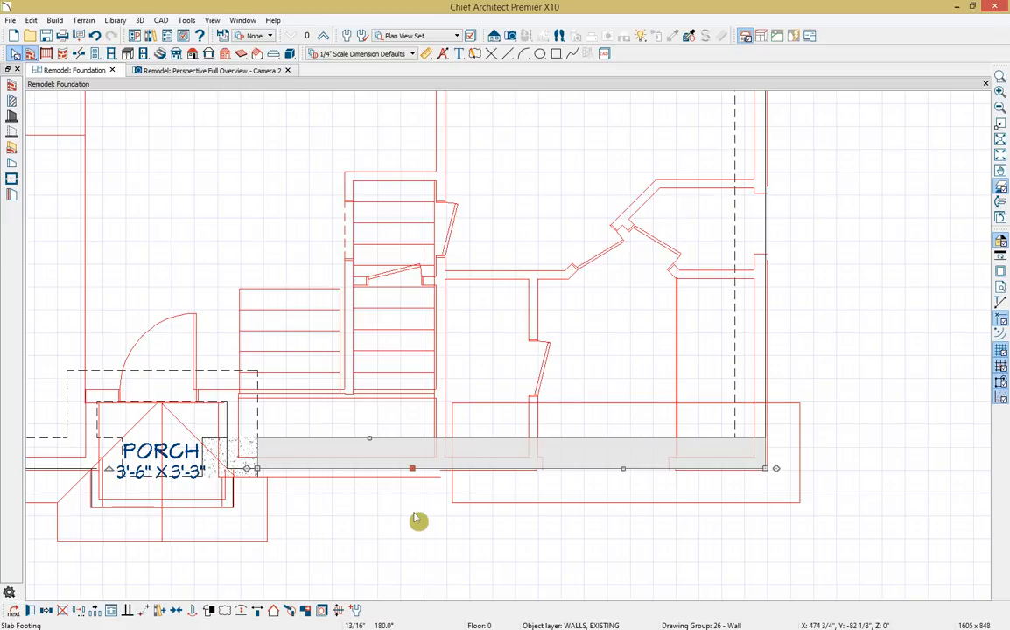
pyautogui.click(78, 55)
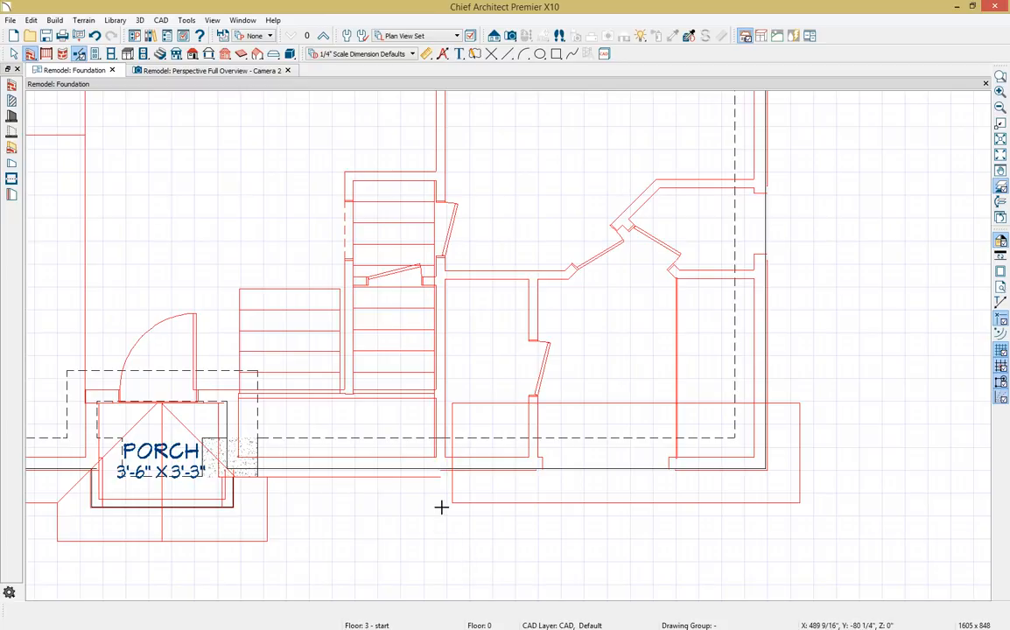
# Move the footing segment beside the porch out to the reference wall line and extend its inner edge back to the adjacent footing
pyautogui.click(393, 468)
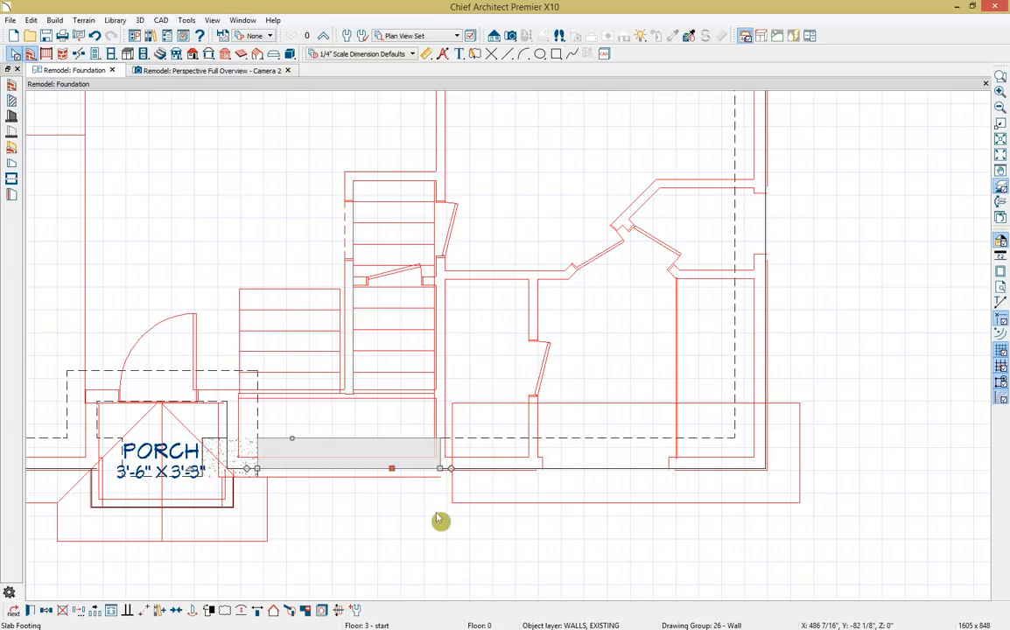
pyautogui.moveTo(392, 470); pyautogui.dragTo(393, 481)
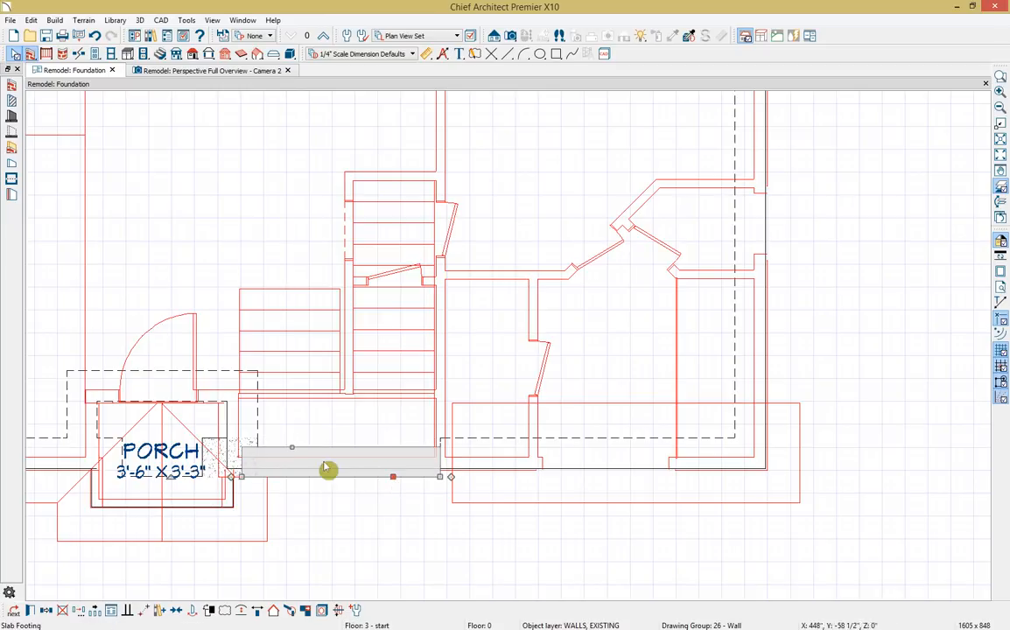
pyautogui.moveTo(293, 446); pyautogui.dragTo(452, 436)
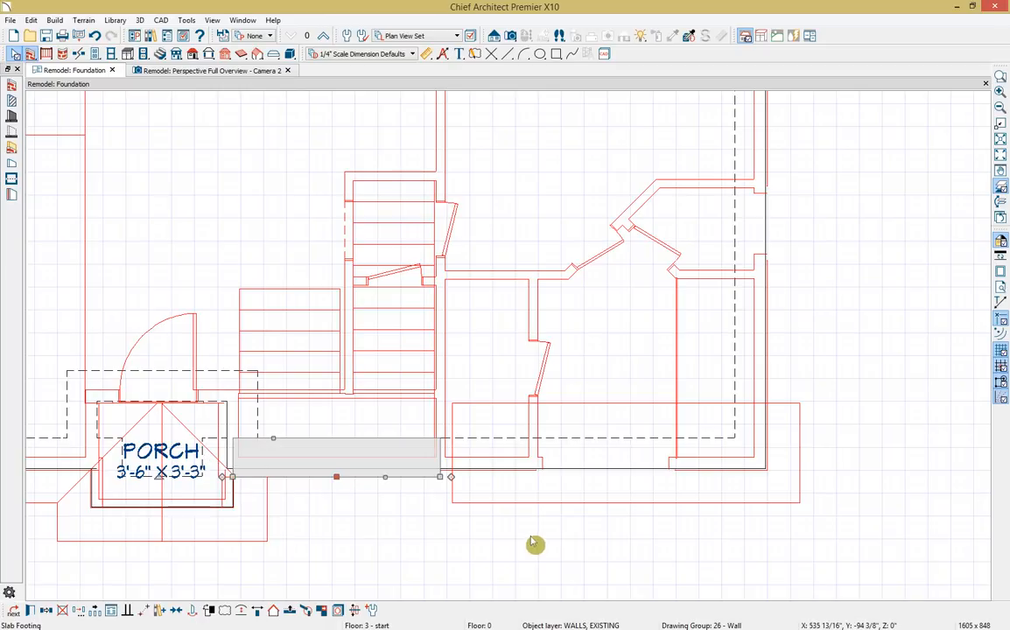
pyautogui.click(385, 531)
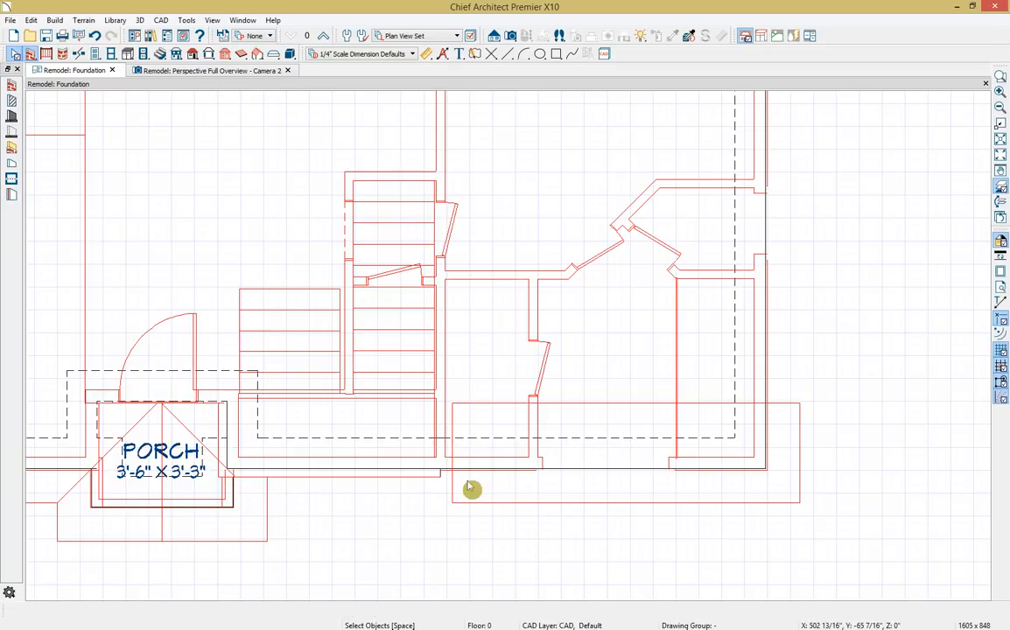
# Review the general settings of the widened slab footing segment beside the porch
pyautogui.click(308, 476)
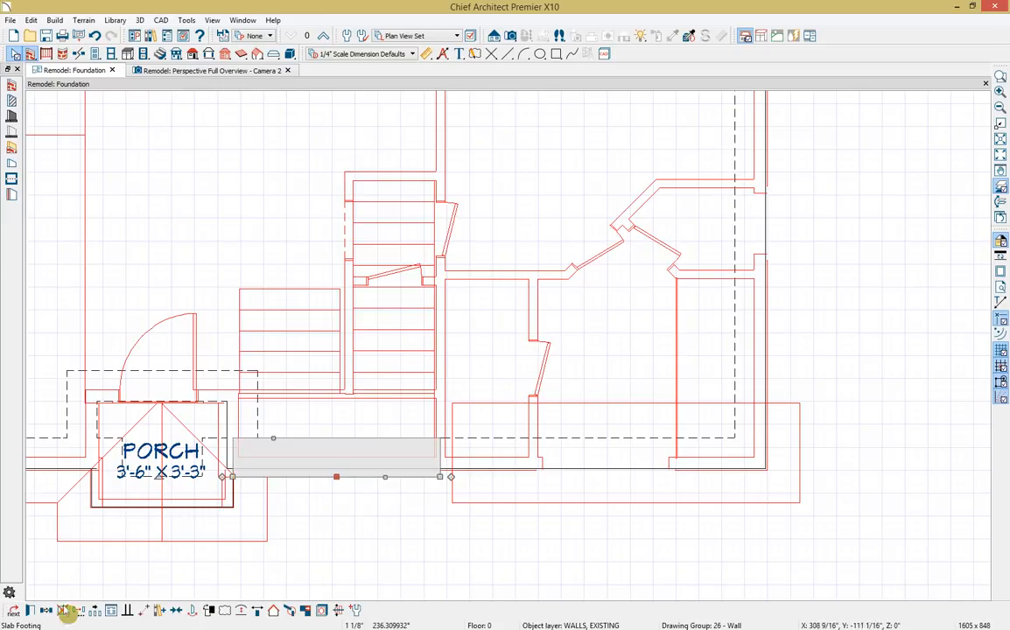
pyautogui.doubleClick(383, 424)
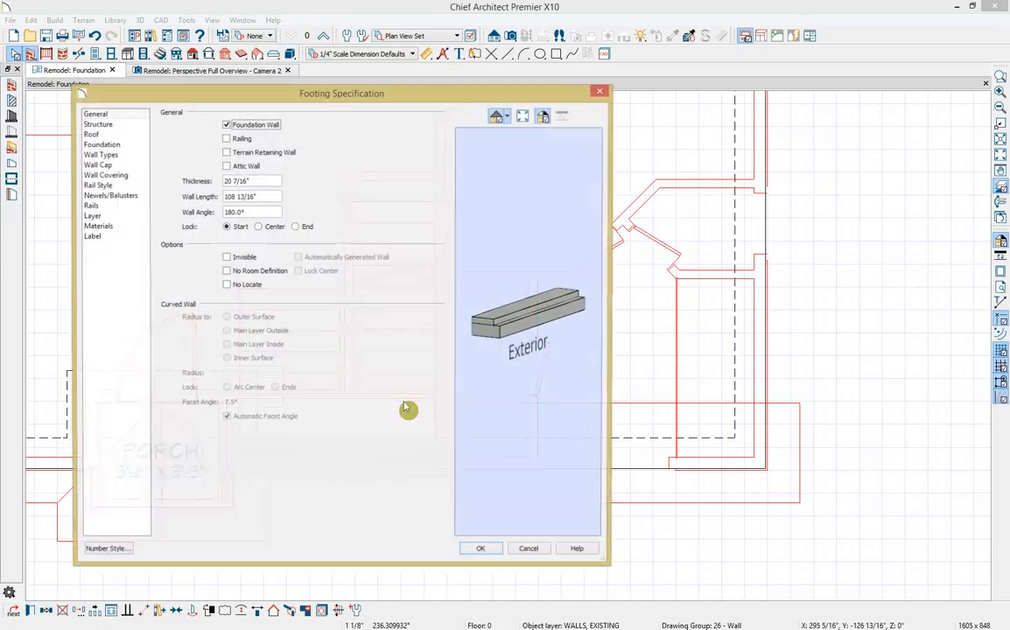
pyautogui.click(483, 552)
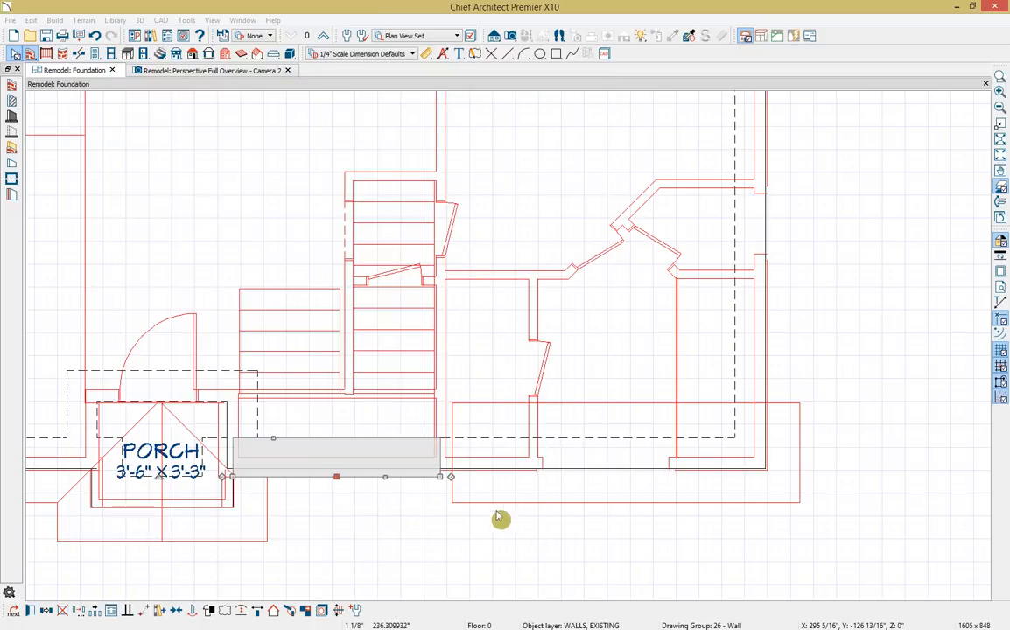
# Turn off the reference floor display and draw a rectangular polyline over the narrow ledge projecting beside the porch
pyautogui.scroll(3, 501, 521)
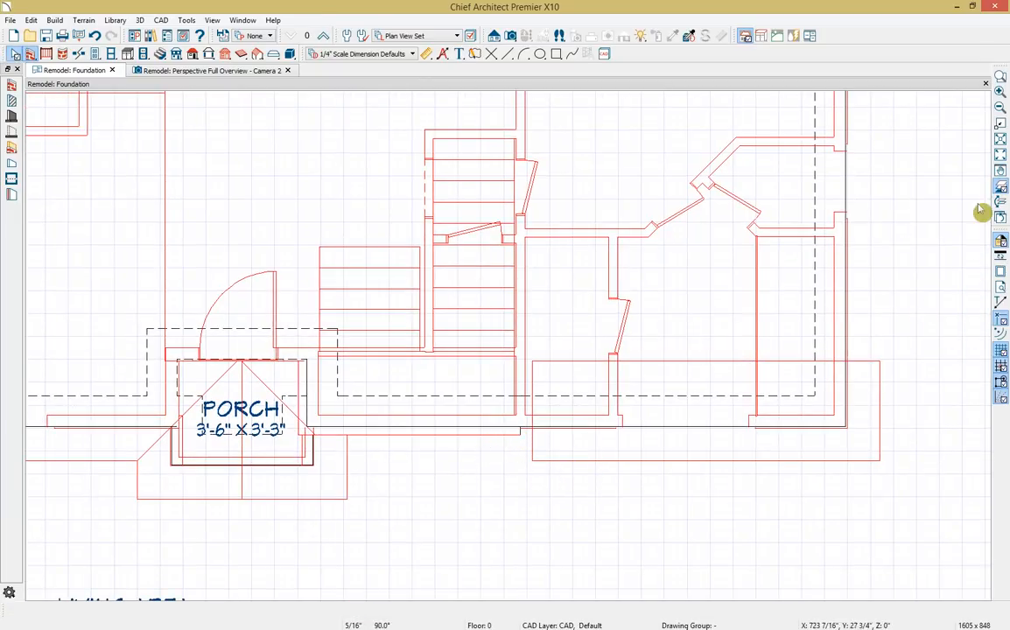
pyautogui.click(1001, 186)
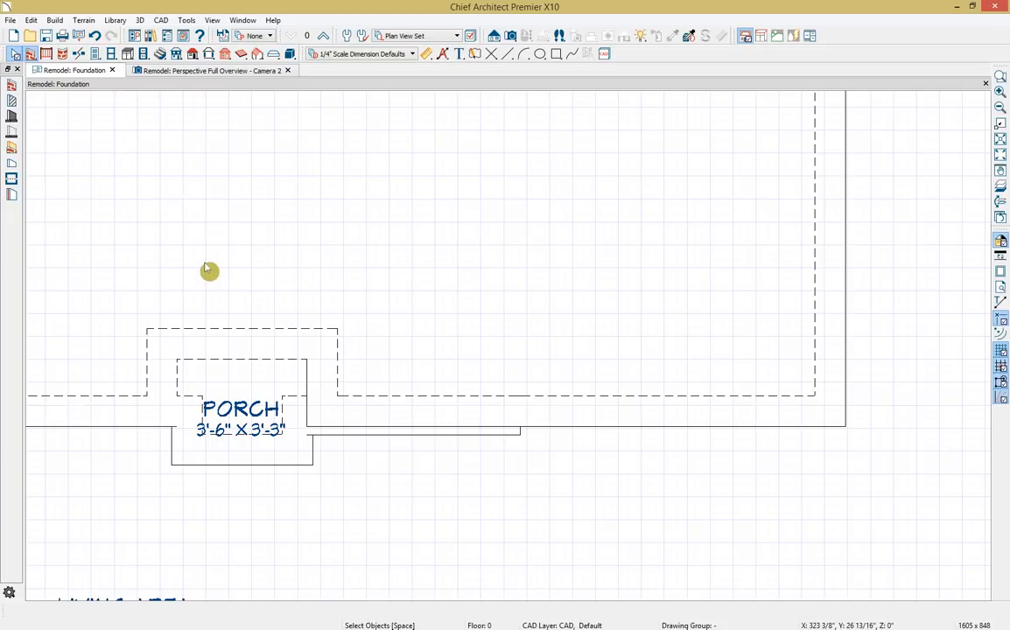
pyautogui.click(555, 55)
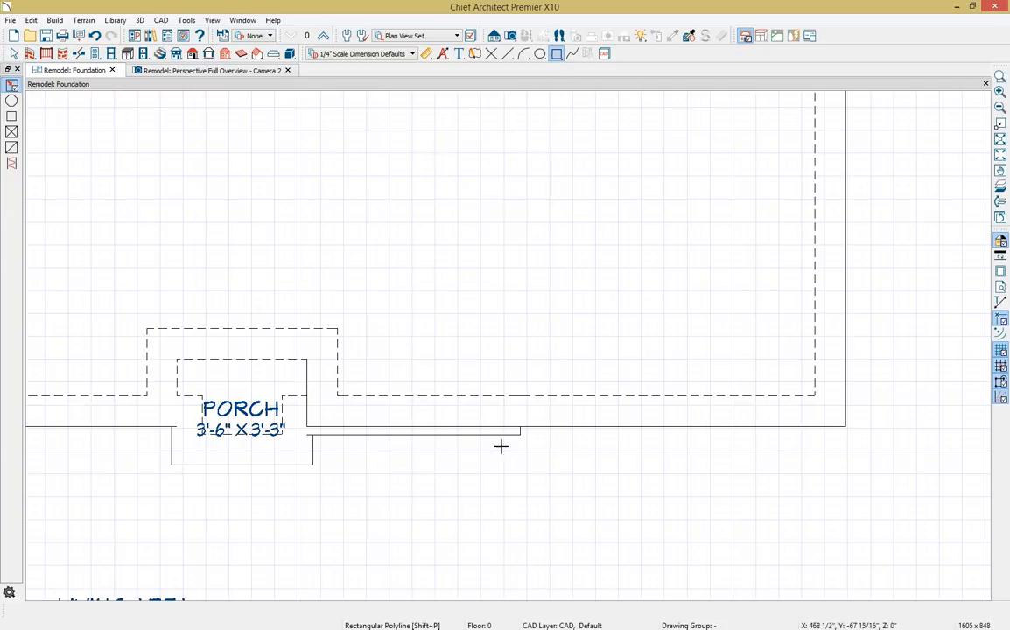
pyautogui.moveTo(518, 435); pyautogui.dragTo(520, 435)
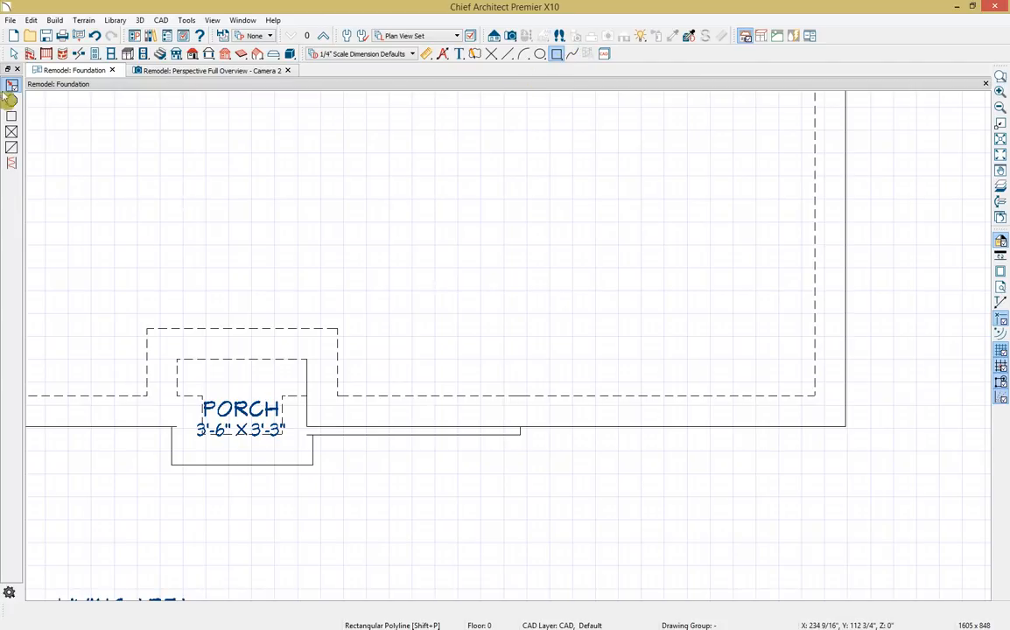
pyautogui.moveTo(521, 435); pyautogui.dragTo(306, 426)
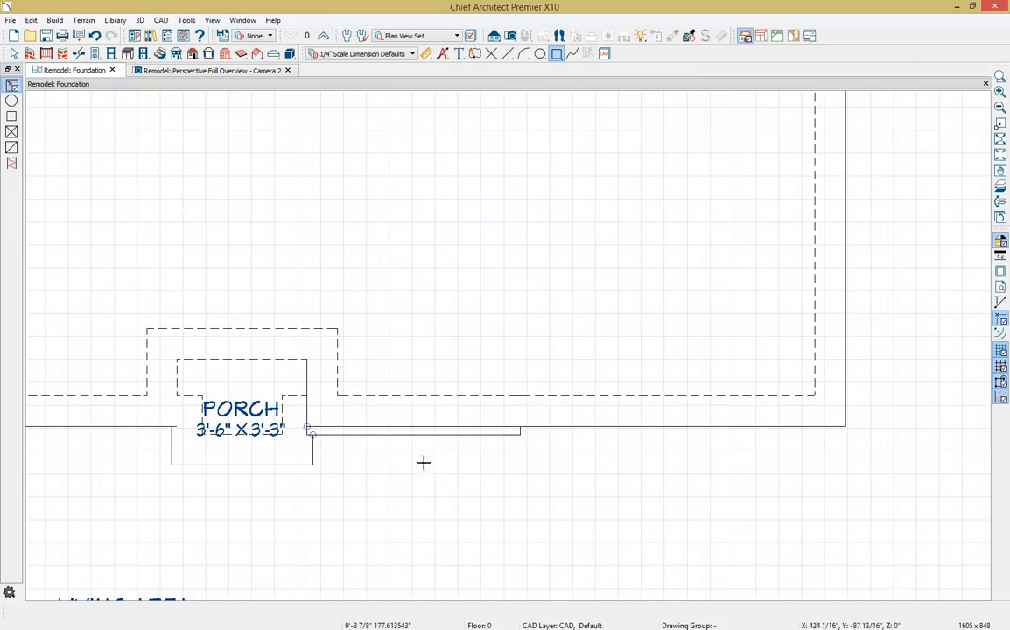
# Give the ledge polyline a Concrete fill pattern with 9/16" spacing
pyautogui.press('space')
pyautogui.click(514, 442)
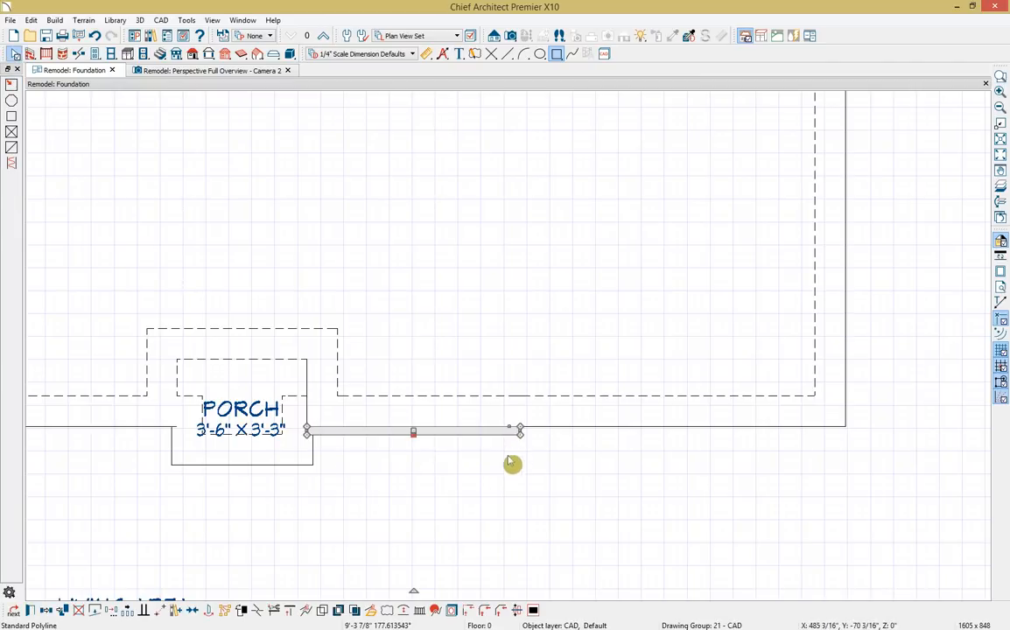
pyautogui.click(30, 610)
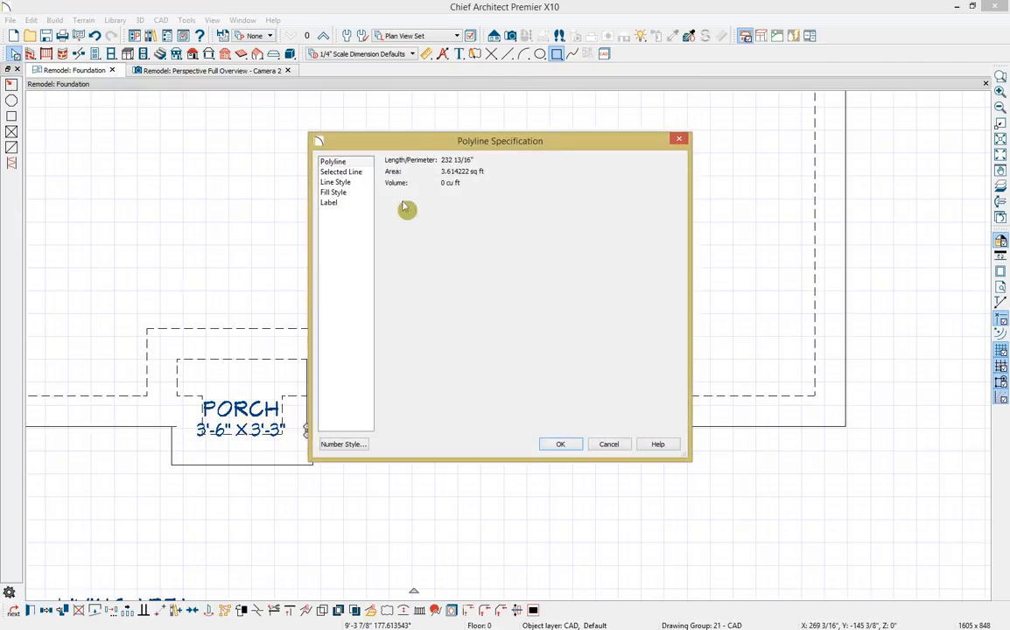
pyautogui.click(332, 192)
pyautogui.click(486, 178)
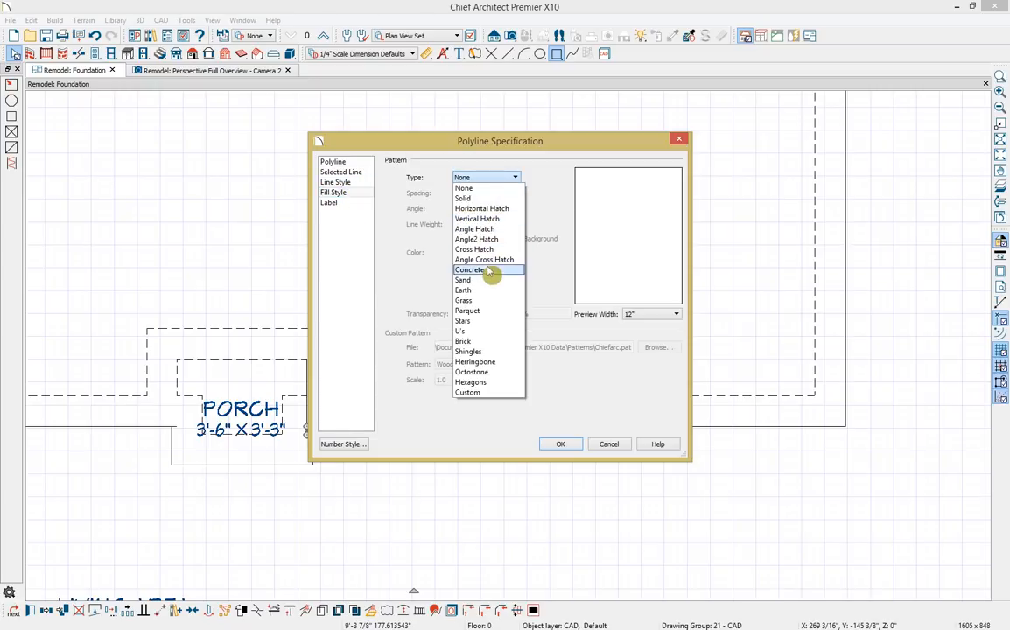
pyautogui.click(462, 275)
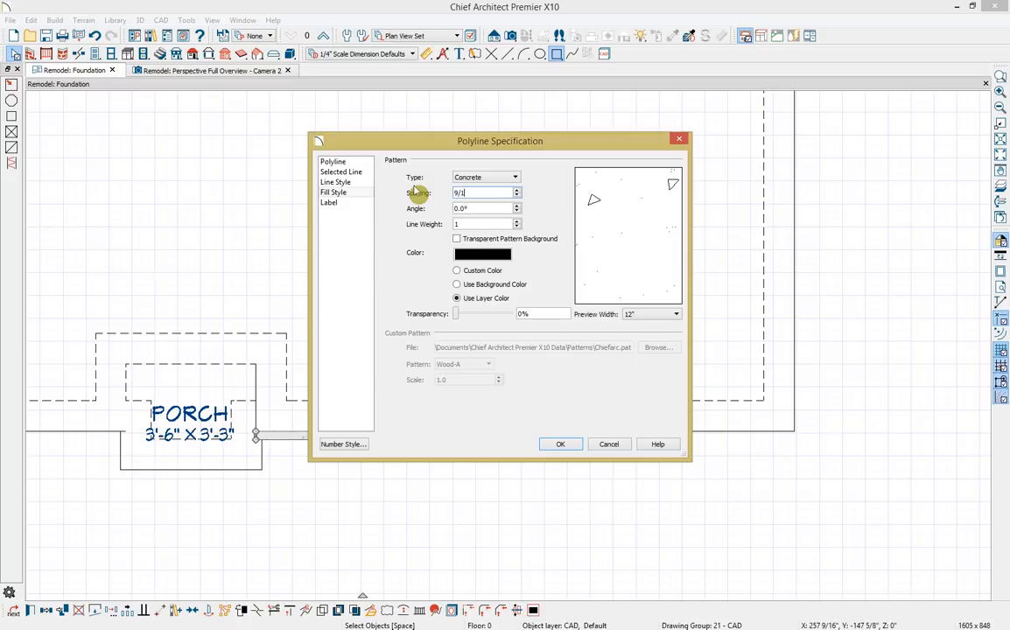
pyautogui.press('Tab')
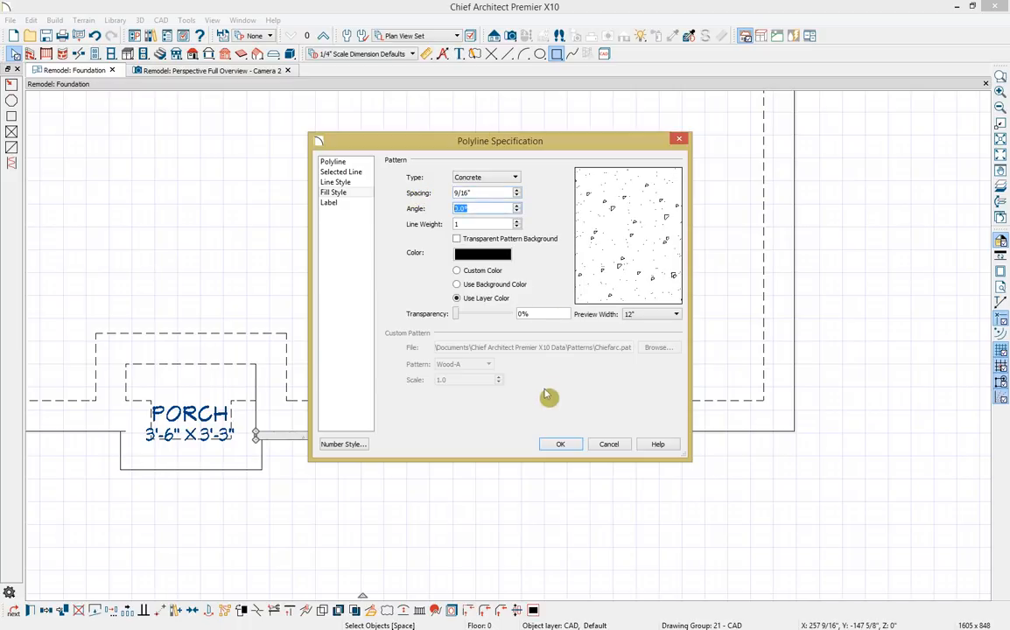
pyautogui.click(561, 445)
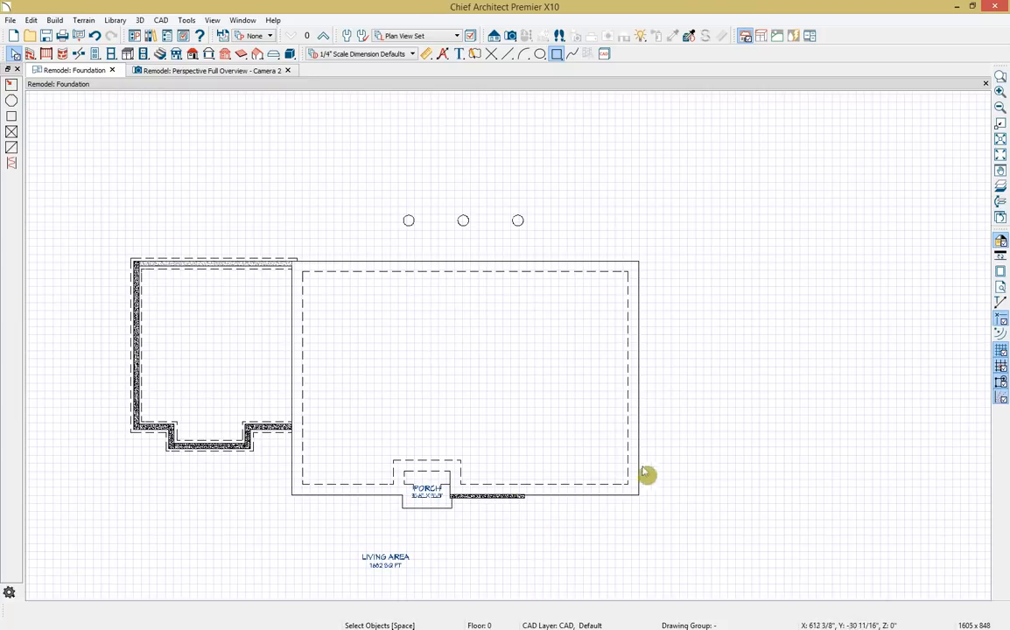
# Add a leader line note reading "New Brick Ledge" to the hatched ledge, turning on display of the TEXT, FOUNDATION layer
pyautogui.click(459, 54)
pyautogui.click(12, 91)
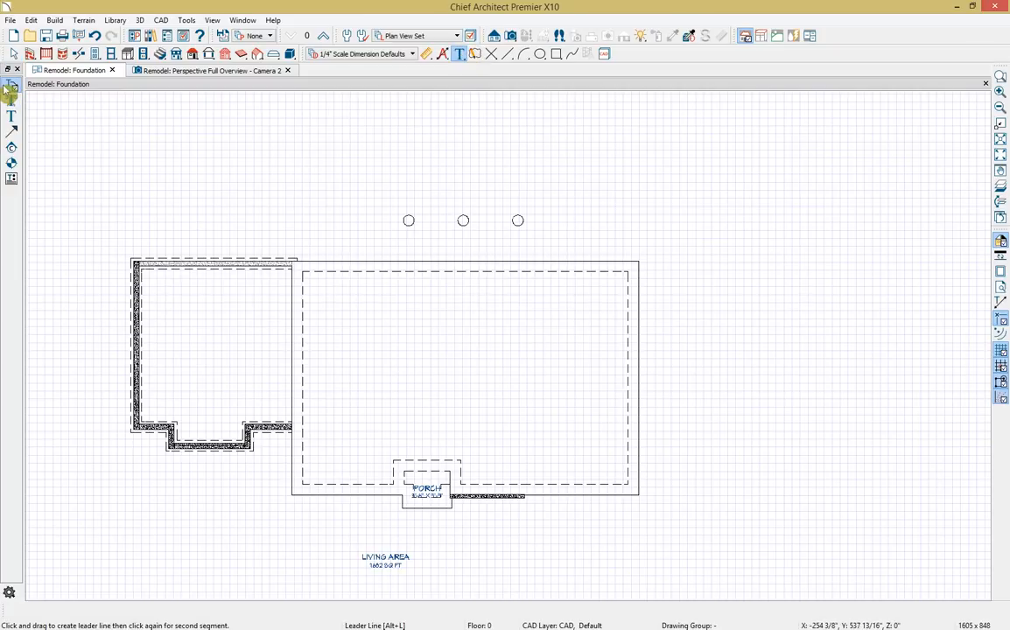
pyautogui.moveTo(488, 497); pyautogui.dragTo(535, 526)
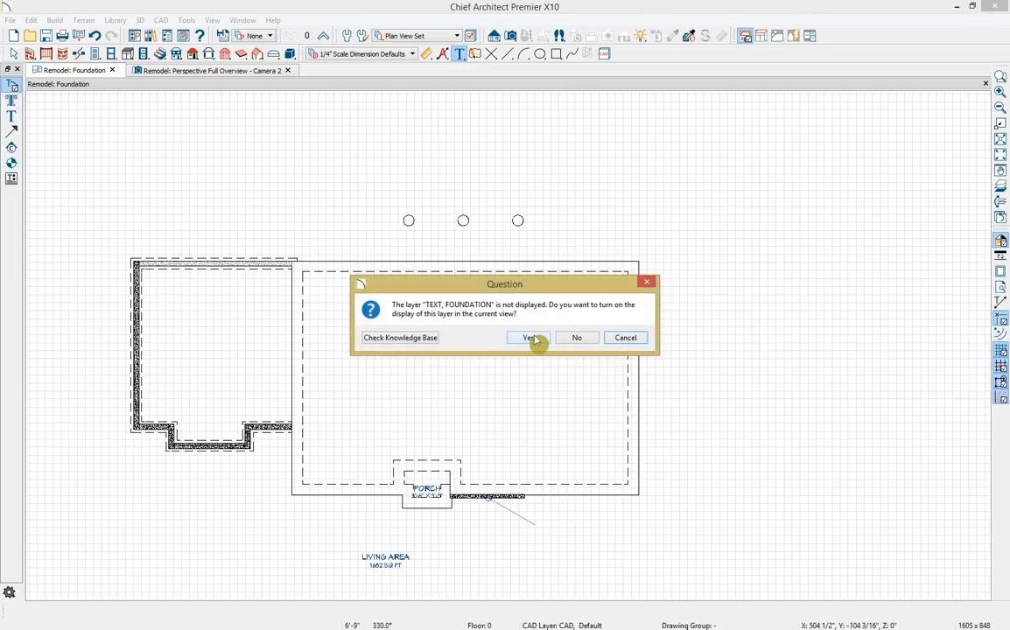
pyautogui.click(535, 341)
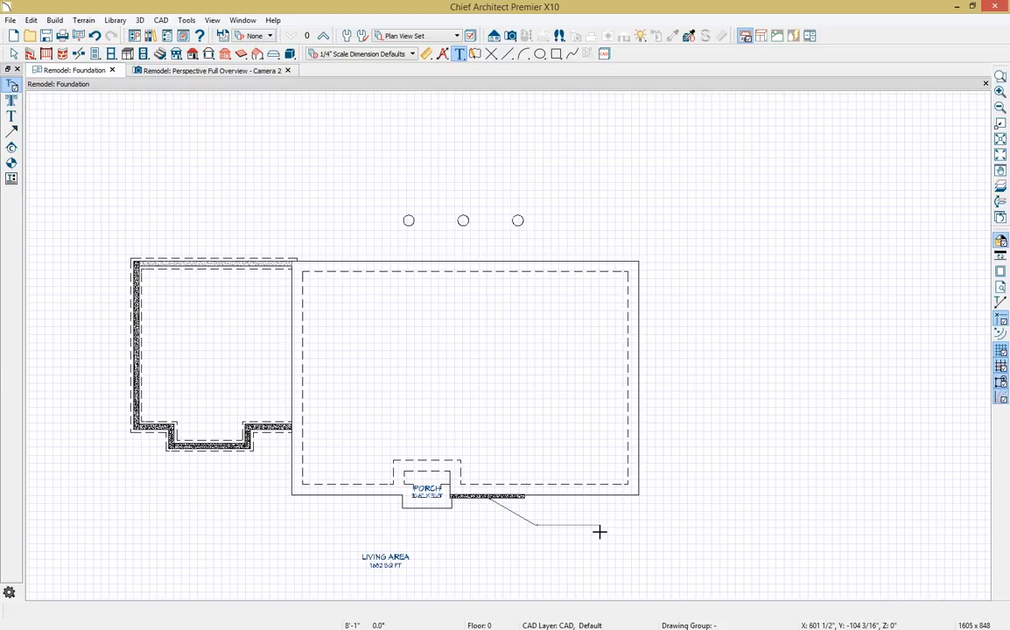
pyautogui.doubleClick(599, 531)
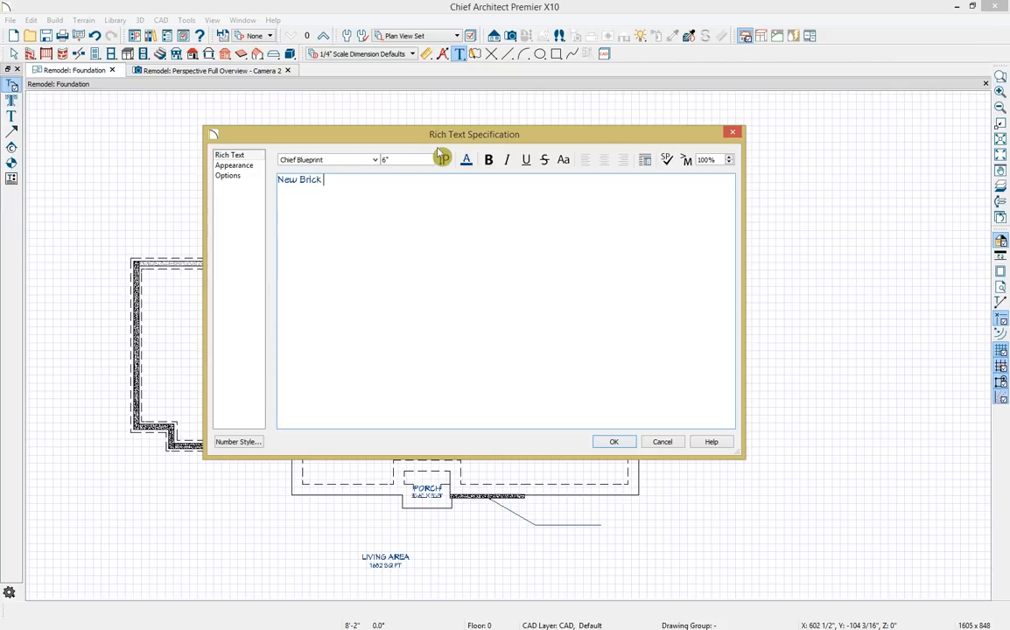
pyautogui.click(614, 441)
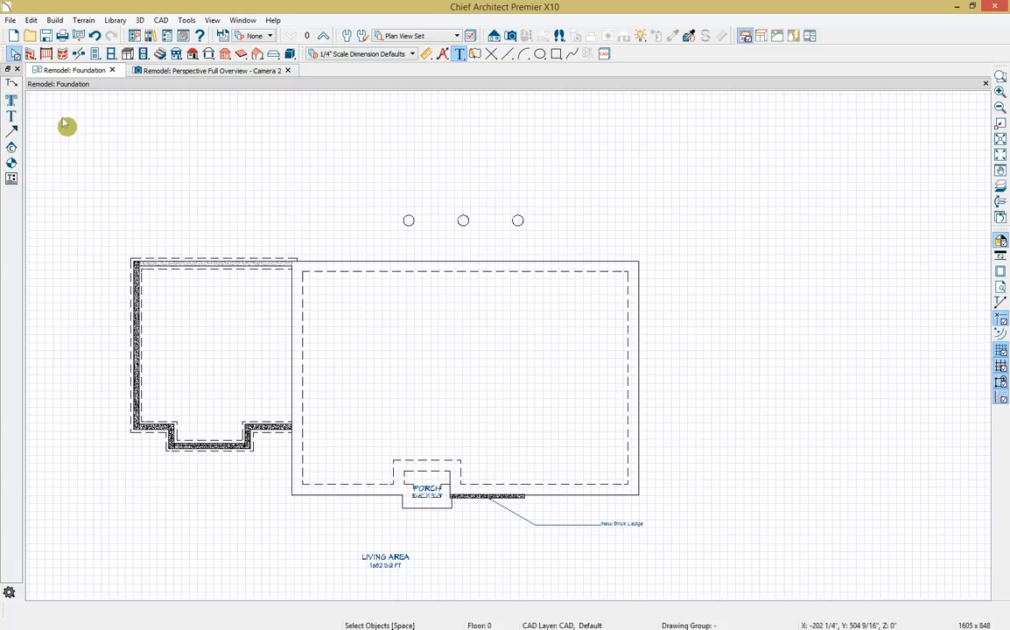
# Create a backclipped cross section cut through the house at the new brick ledge beside the porch
pyautogui.click(493, 36)
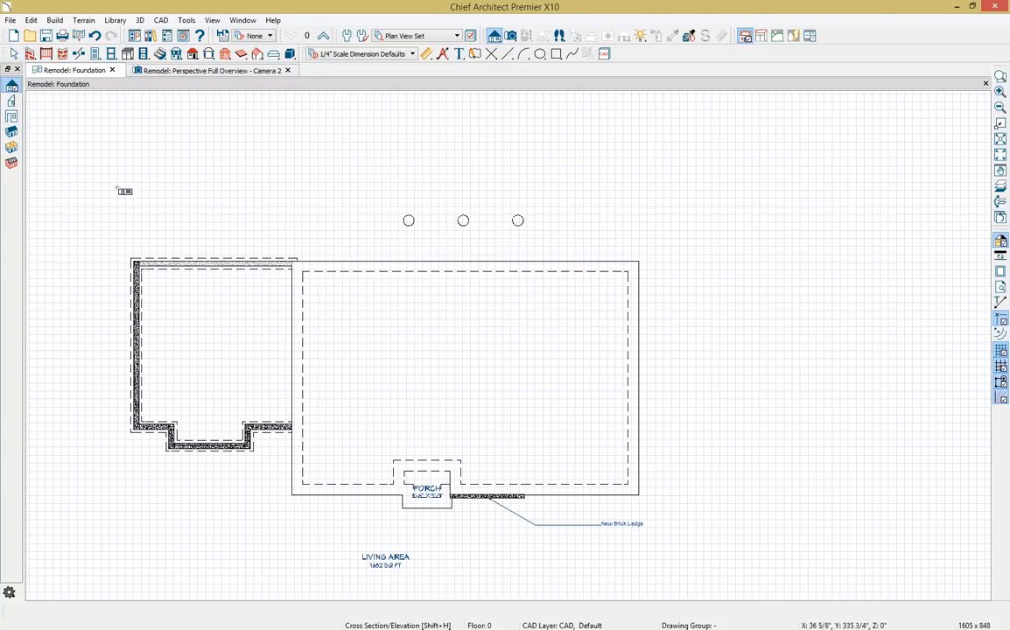
pyautogui.click(11, 100)
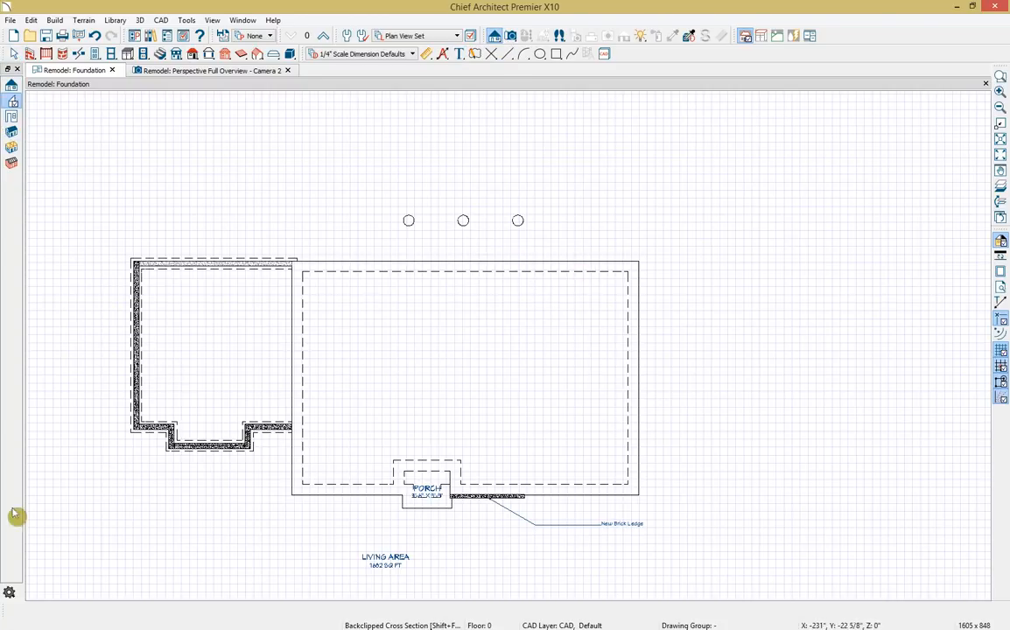
pyautogui.moveTo(514, 467); pyautogui.dragTo(517, 466)
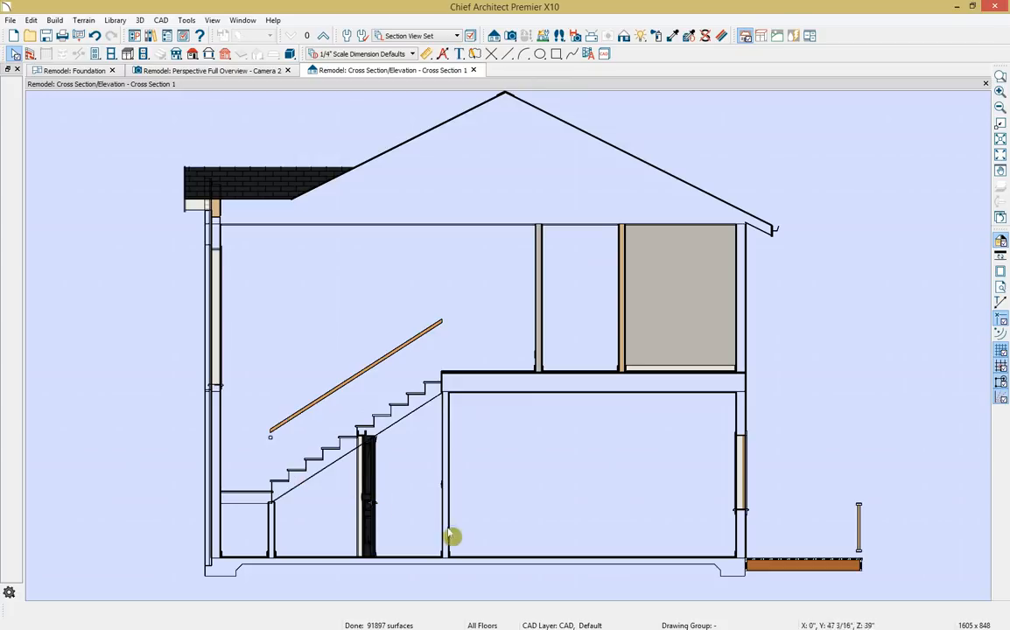
# Draw a rectangular polyline over the brick ledge at the outer edge of the slab footing in the cross section
pyautogui.moveTo(377, 535); pyautogui.dragTo(585, 432, button='middle')
pyautogui.scroll(6, 412, 470)
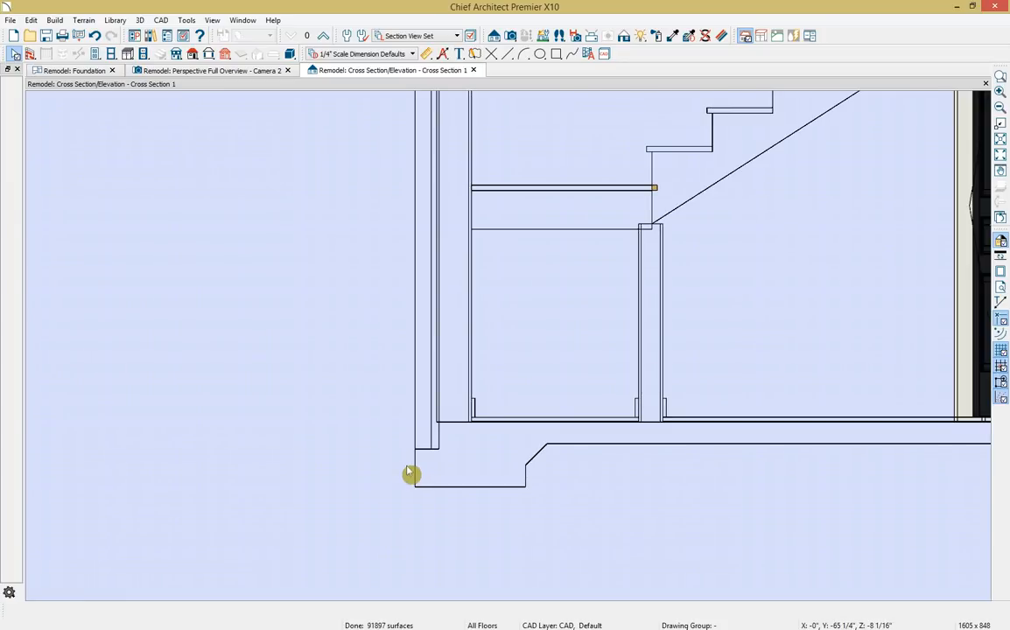
pyautogui.click(557, 53)
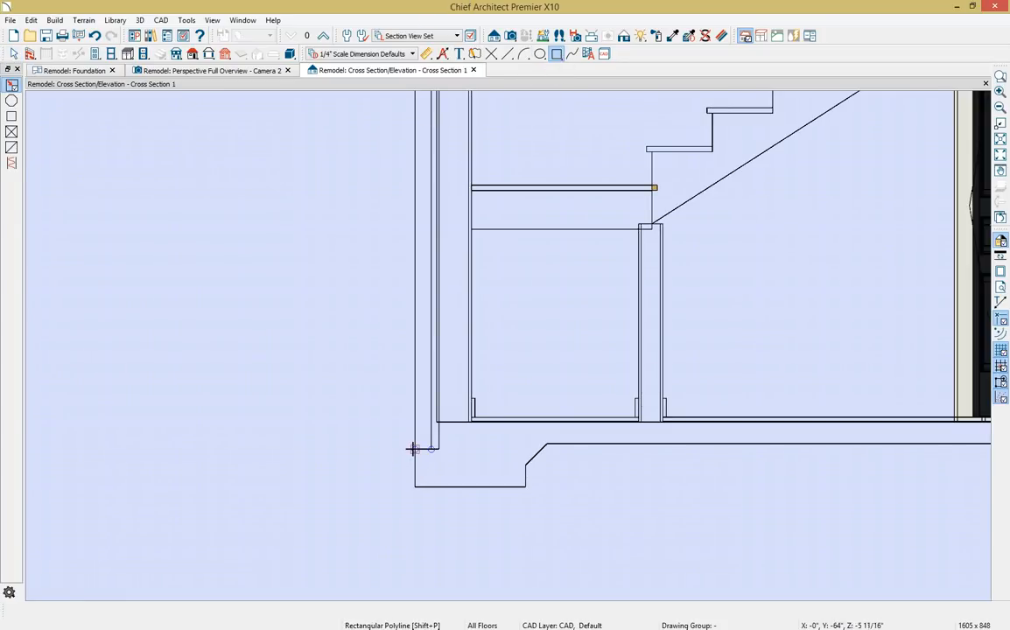
pyautogui.moveTo(413, 449); pyautogui.dragTo(439, 491)
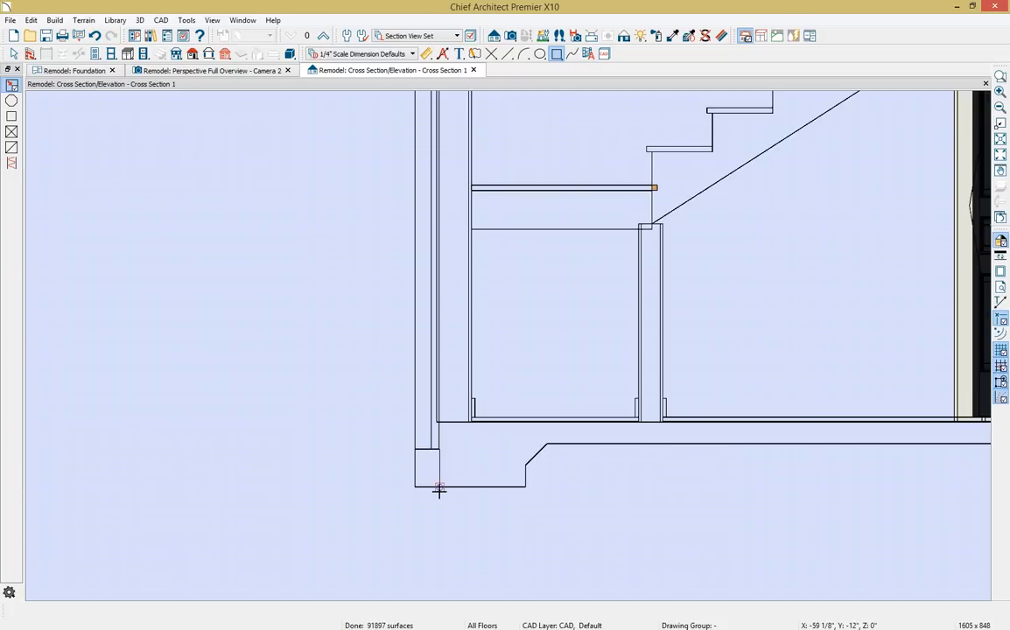
# Give the brick ledge polyline in the section a Concrete fill pattern with 9/16" spacing
pyautogui.click(439, 488)
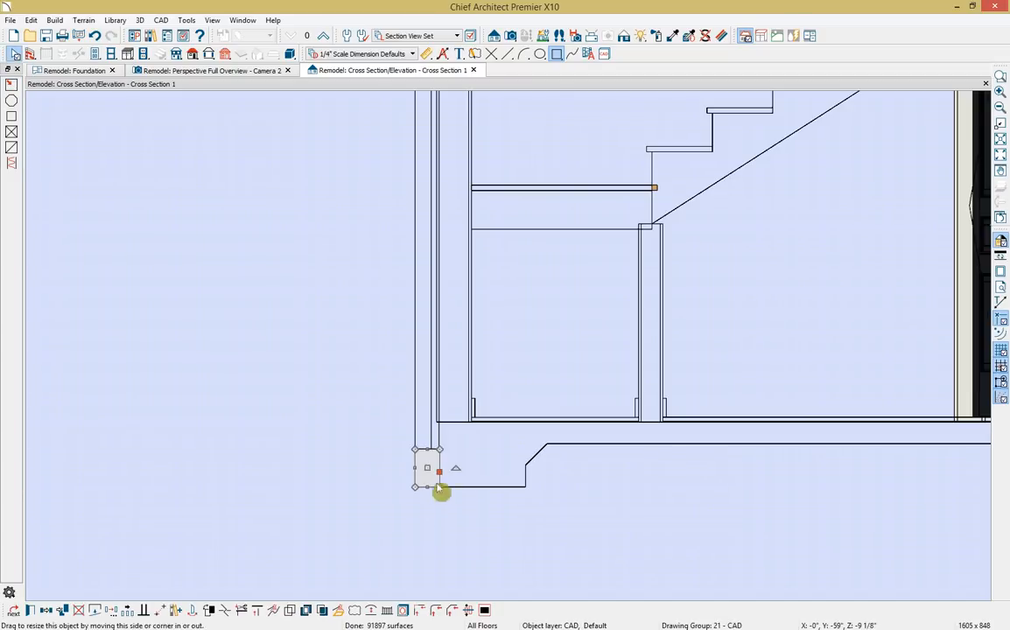
pyautogui.click(30, 611)
pyautogui.click(348, 194)
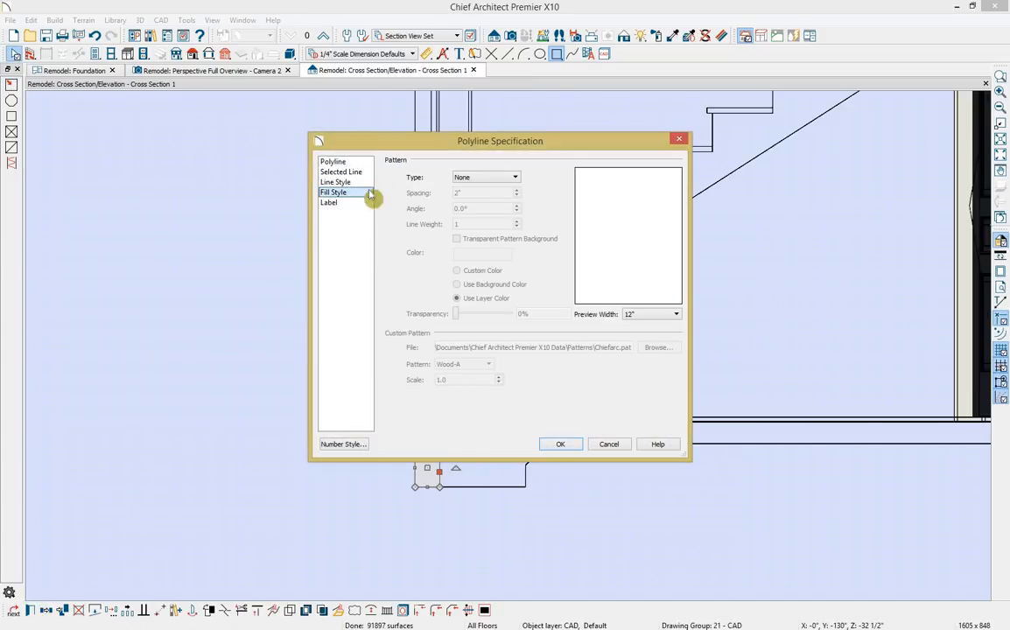
pyautogui.click(481, 177)
pyautogui.click(495, 269)
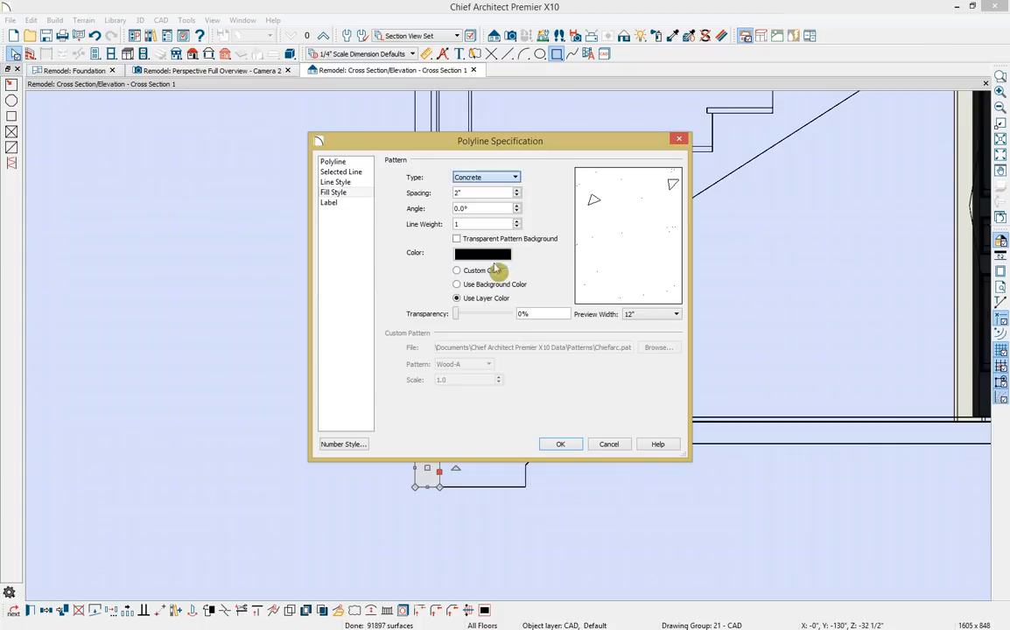
pyautogui.moveTo(479, 194); pyautogui.dragTo(338, 204)
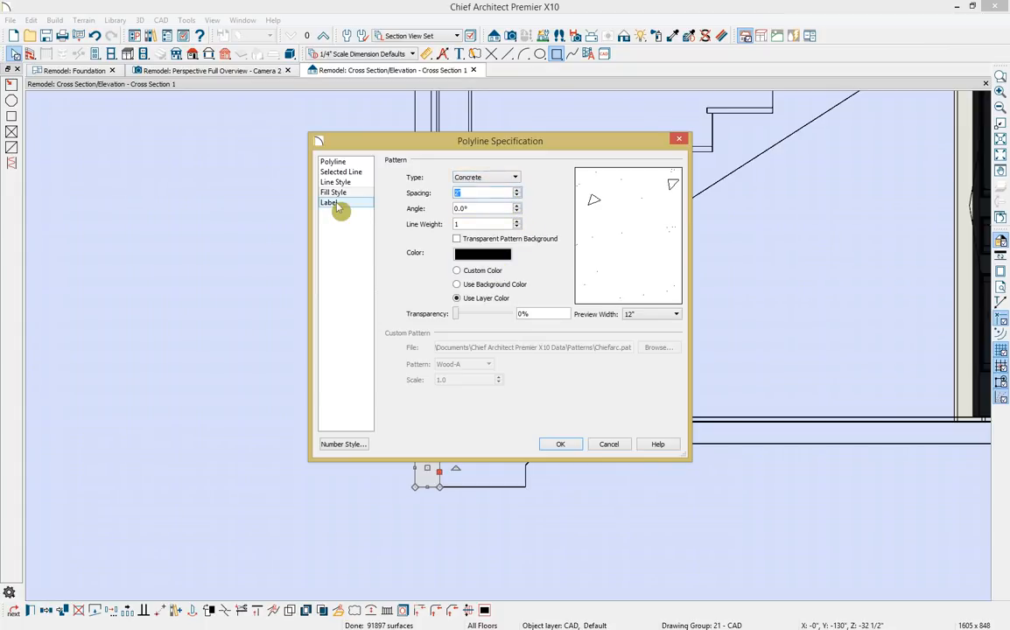
pyautogui.write('9/16')
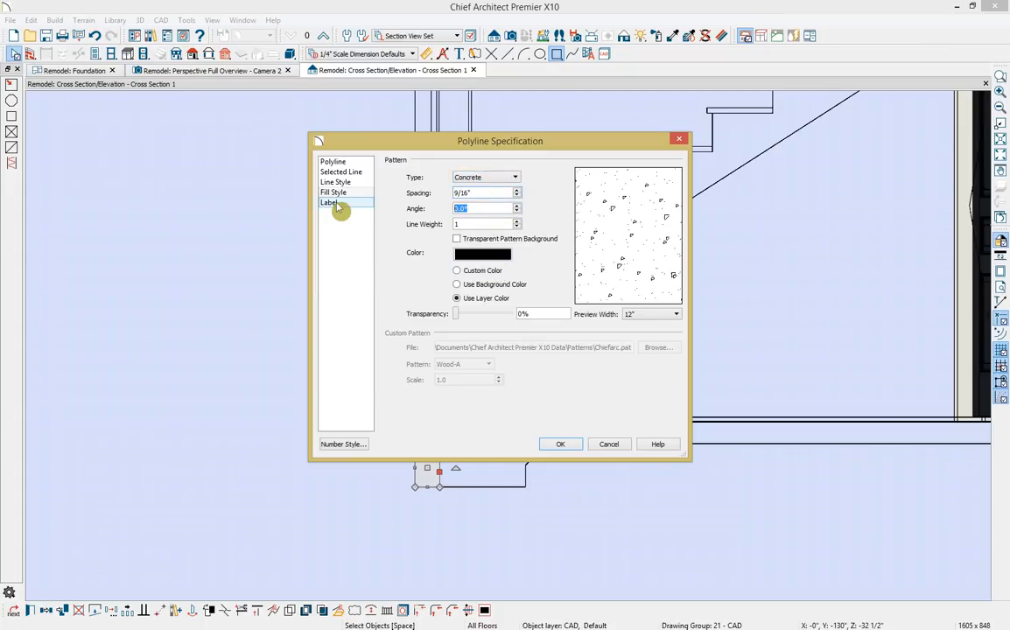
pyautogui.press('Tab')
pyautogui.click(561, 444)
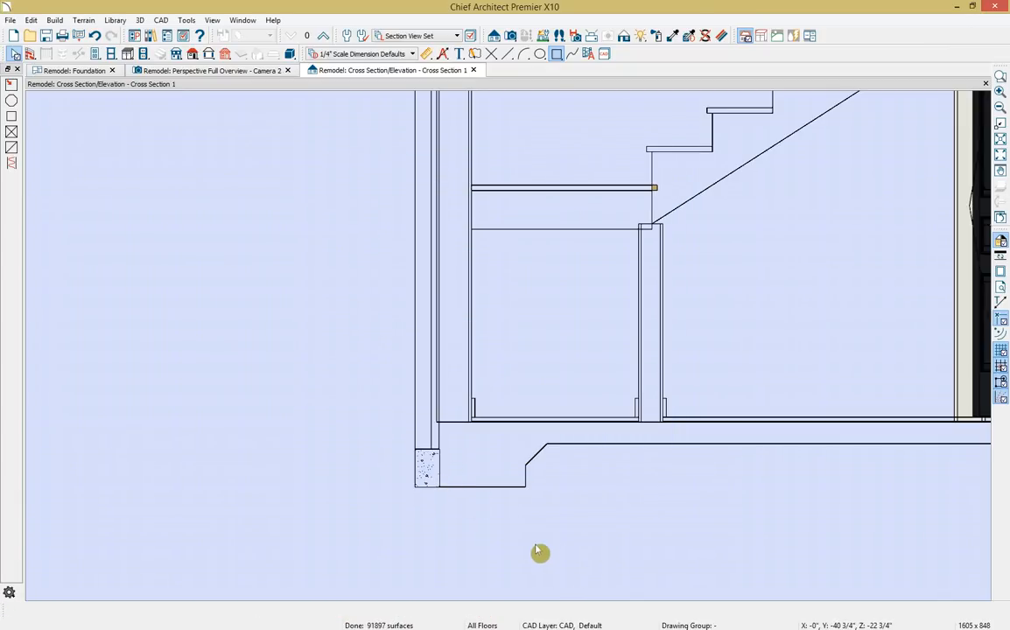
# Set the height of the interior door under the stairs to 72"
pyautogui.scroll(-2, 461, 486)
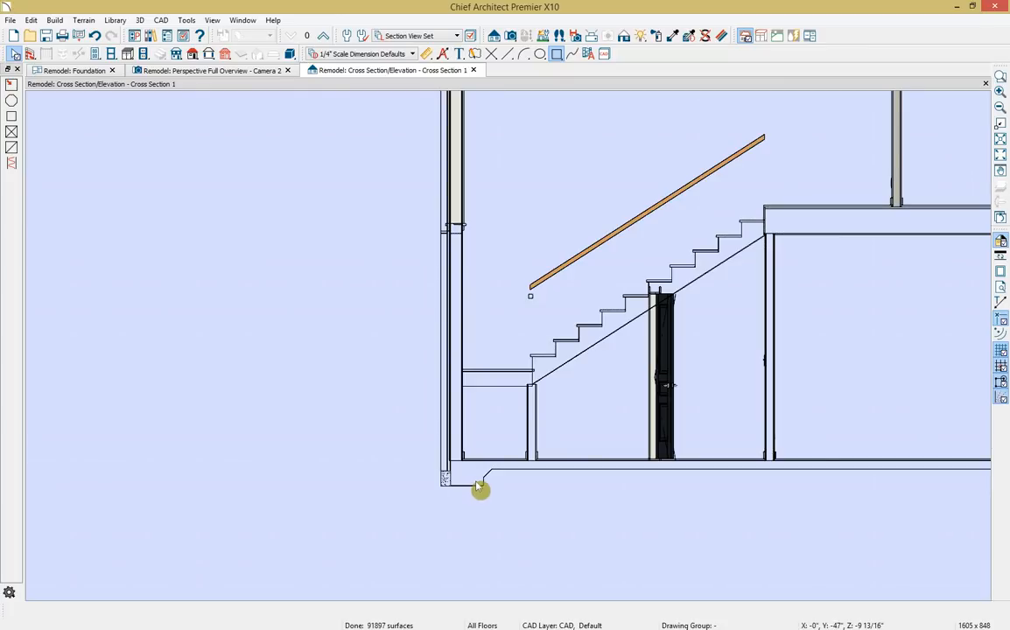
pyautogui.scroll(-1, 480, 489)
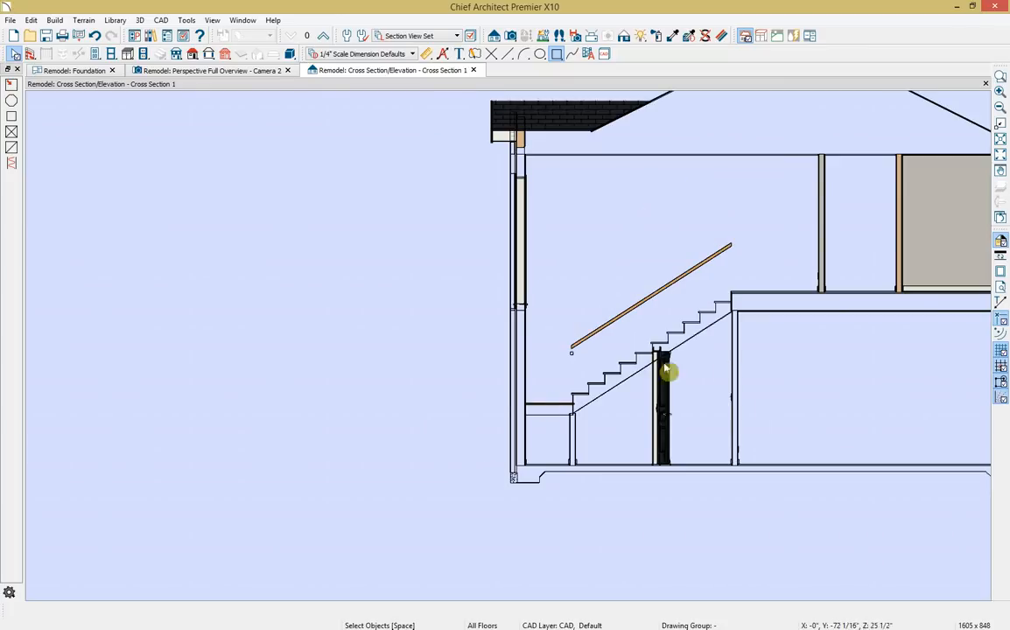
pyautogui.moveTo(808, 395); pyautogui.dragTo(668, 419, button='middle')
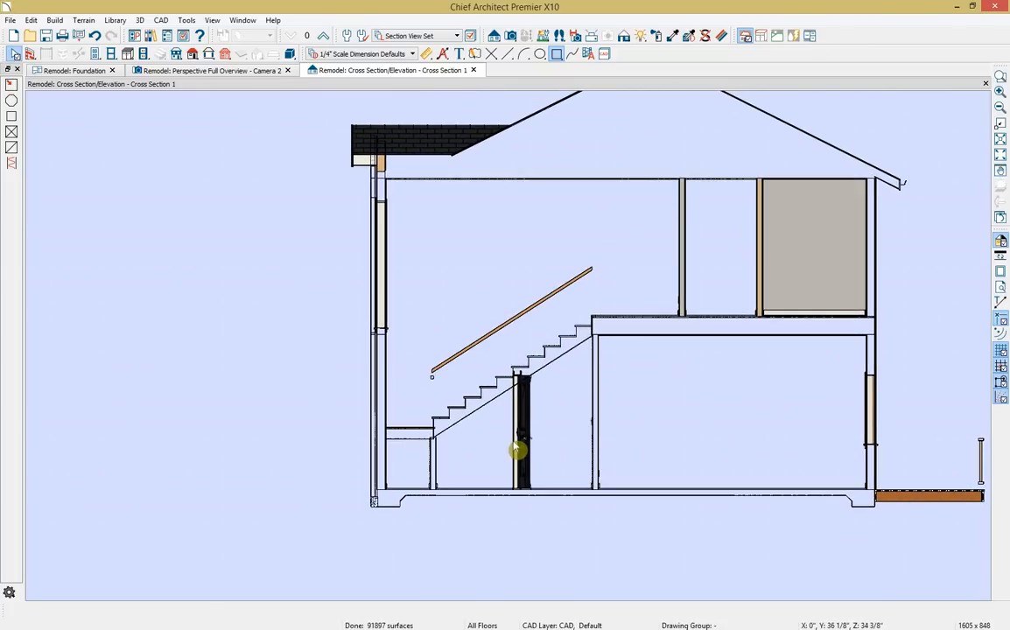
pyautogui.click(515, 446)
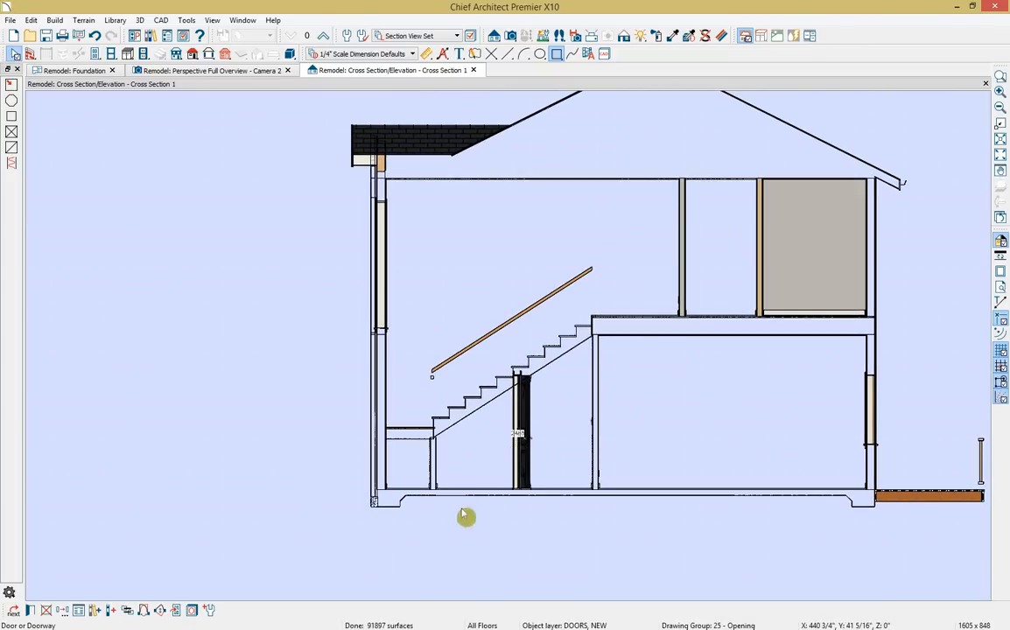
pyautogui.click(29, 610)
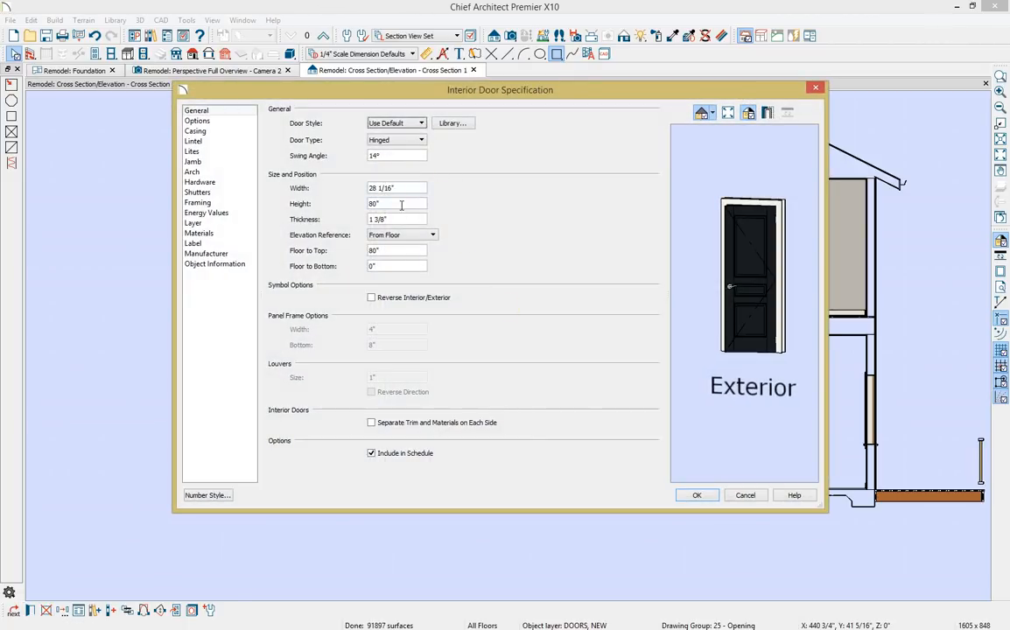
pyautogui.click(276, 205)
pyautogui.write('72')
pyautogui.press('Tab')
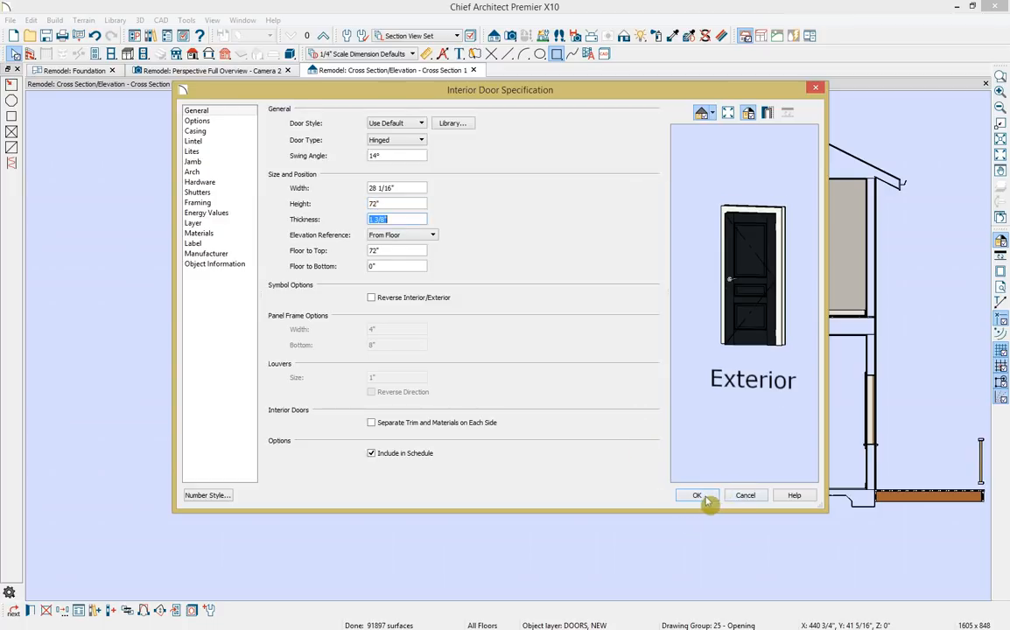
pyautogui.click(697, 497)
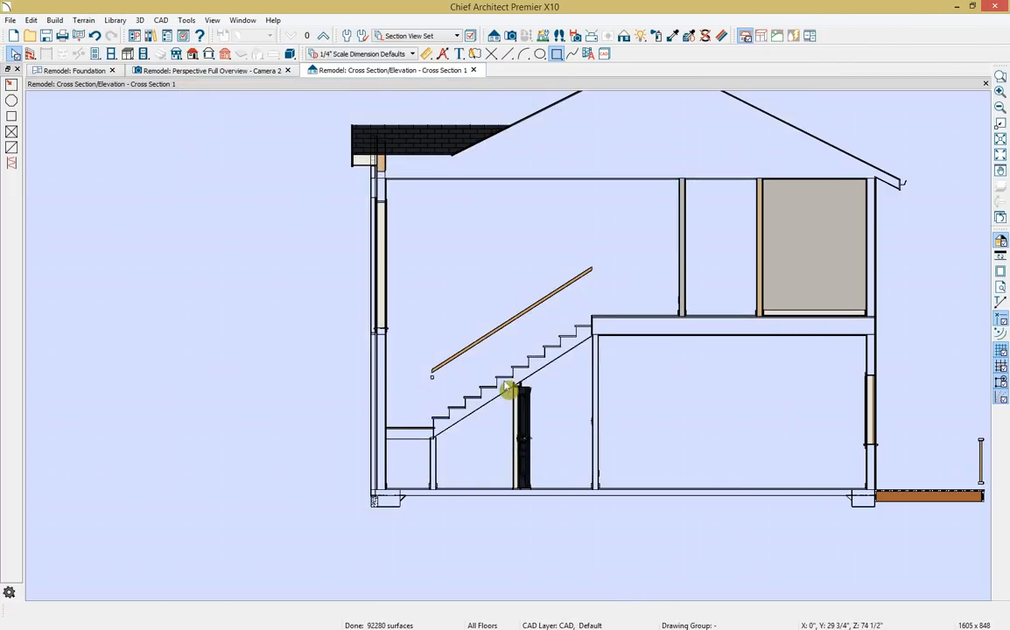
# Check the door's clearance under the stairs, then close the cross section view to return to the foundation plan
pyautogui.scroll(3, 508, 391)
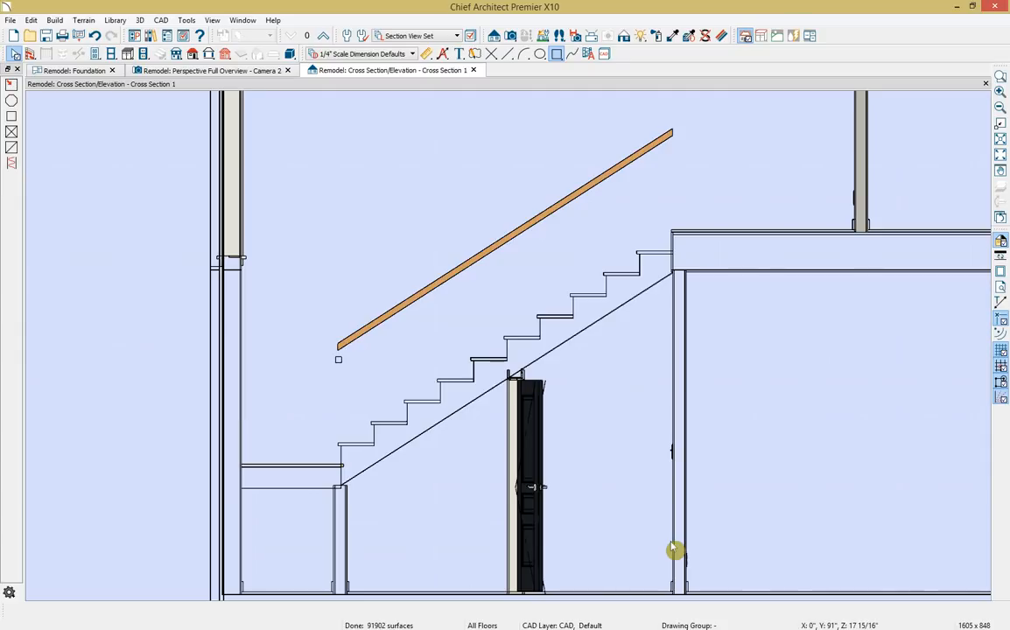
pyautogui.scroll(-3, 674, 547)
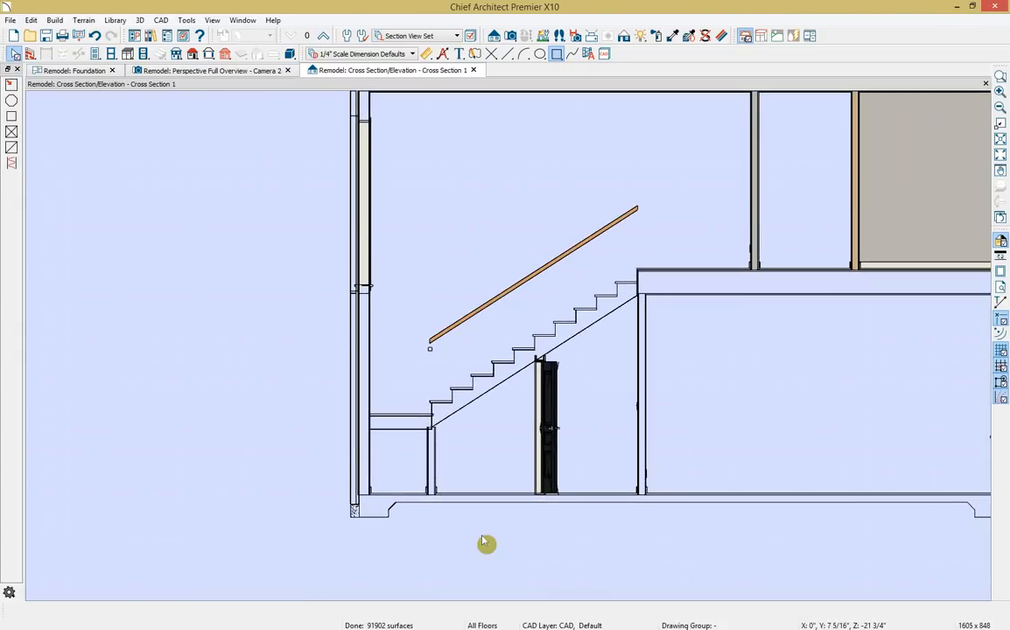
pyautogui.scroll(-2, 573, 412)
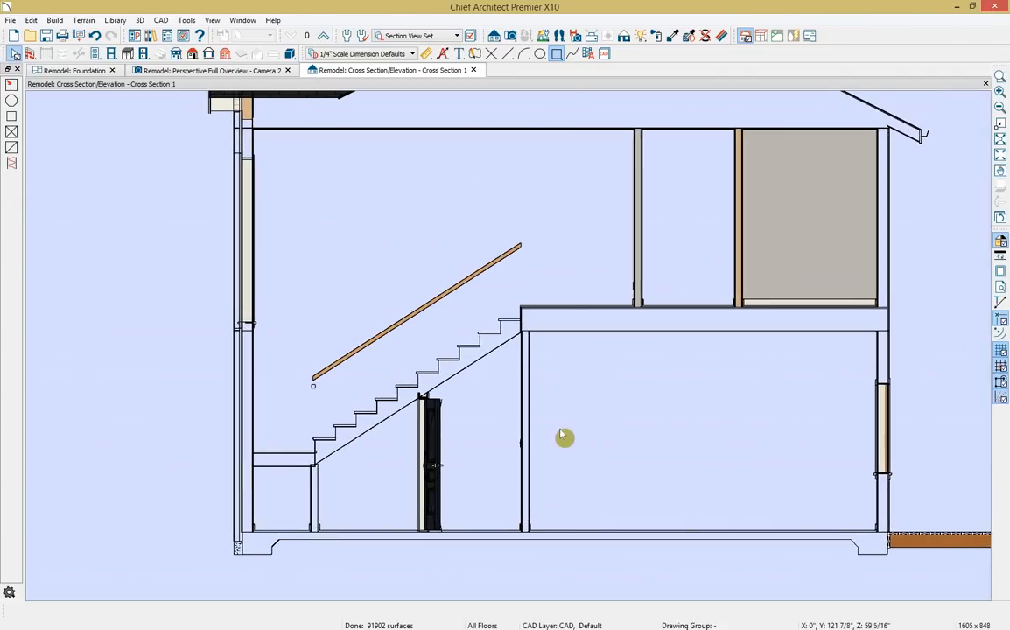
pyautogui.moveTo(577, 486); pyautogui.dragTo(565, 515, button='middle')
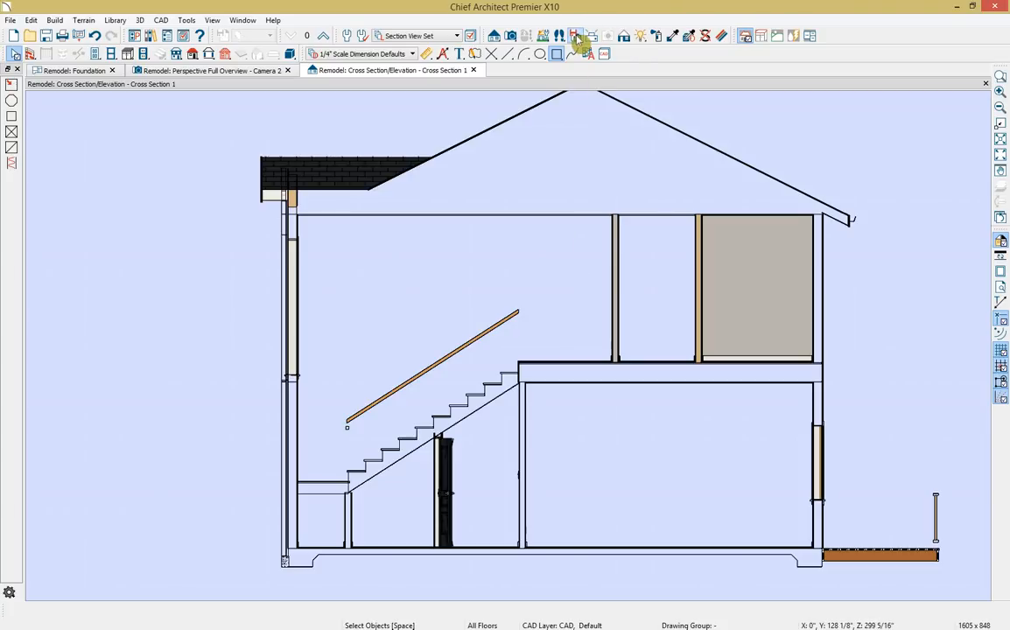
pyautogui.click(473, 70)
pyautogui.press('space')
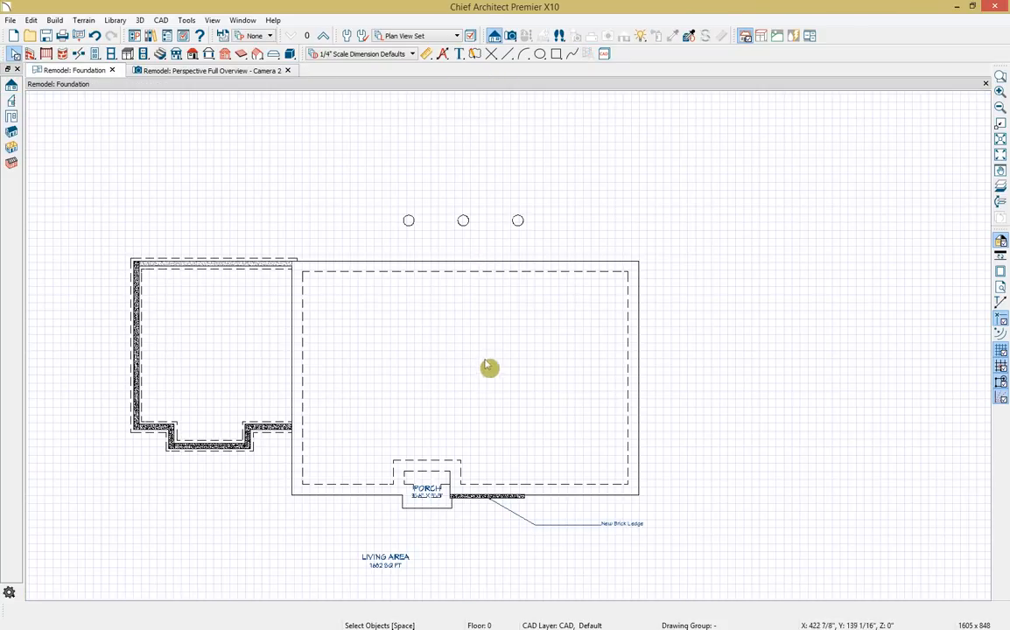
# Show the Project Browser and reopen Cross Section 1 from the saved cross sections
pyautogui.click(169, 37)
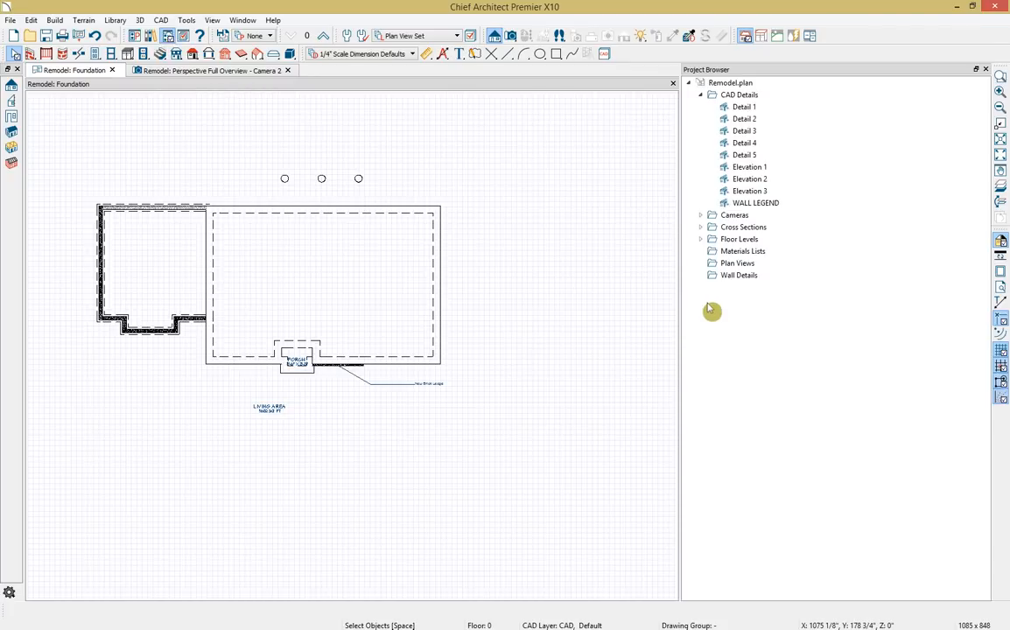
pyautogui.click(701, 95)
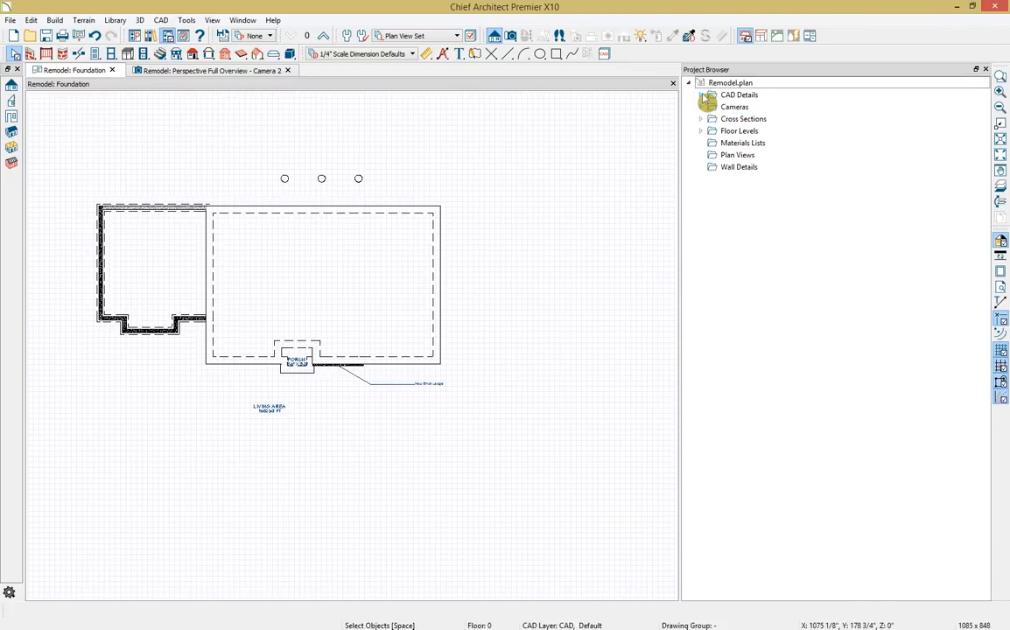
pyautogui.click(700, 119)
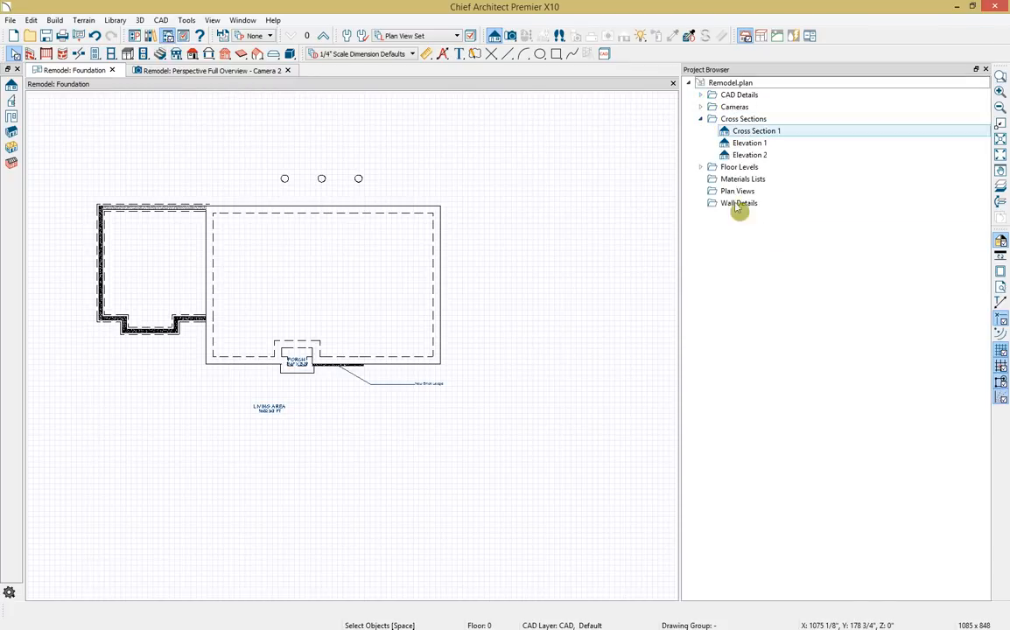
pyautogui.doubleClick(773, 132)
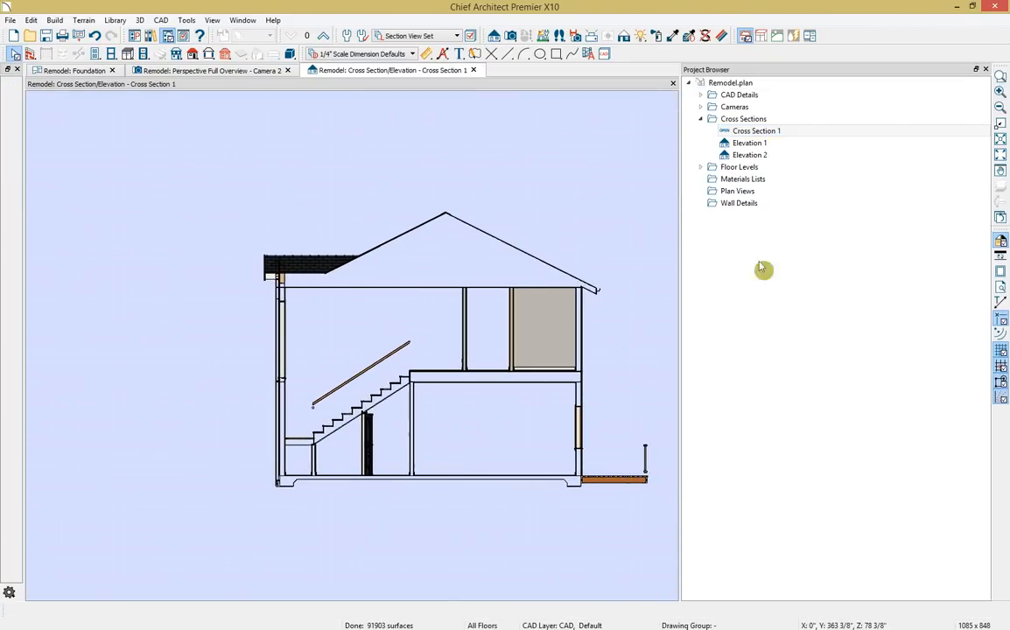
# Rename Cross Section 1 as "Stair/Foundation section"
pyautogui.rightClick(777, 134)
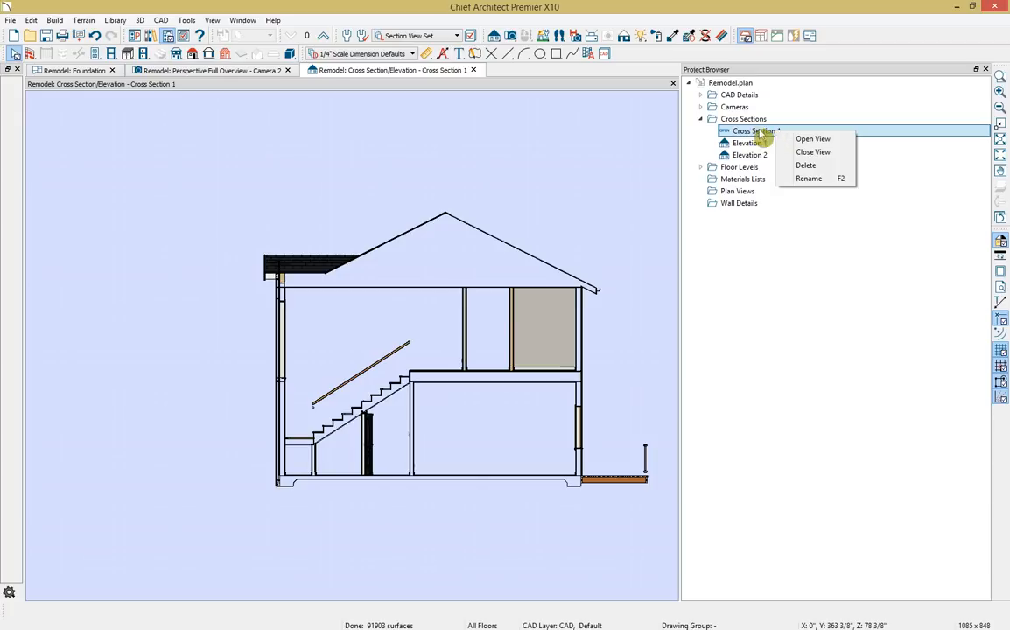
pyautogui.click(821, 178)
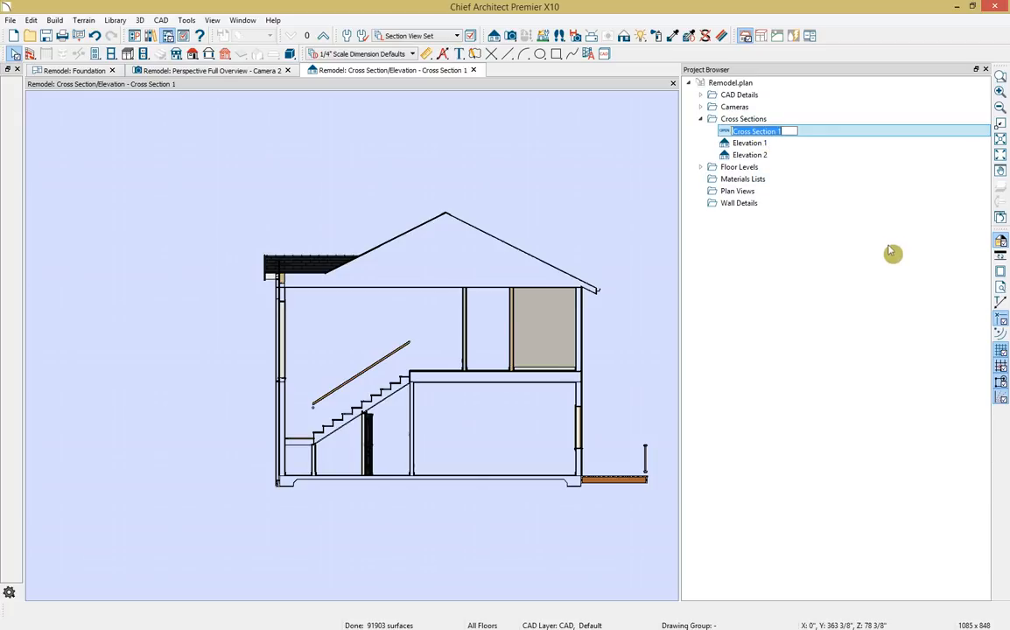
pyautogui.write('Stair/Foundation')
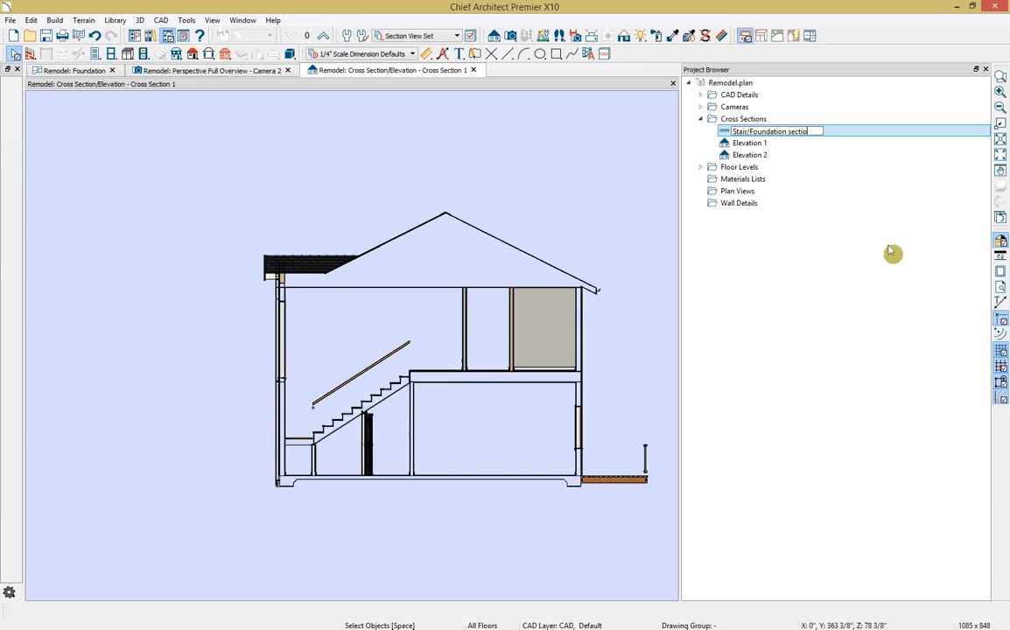
pyautogui.write(' section')
pyautogui.press('Return')
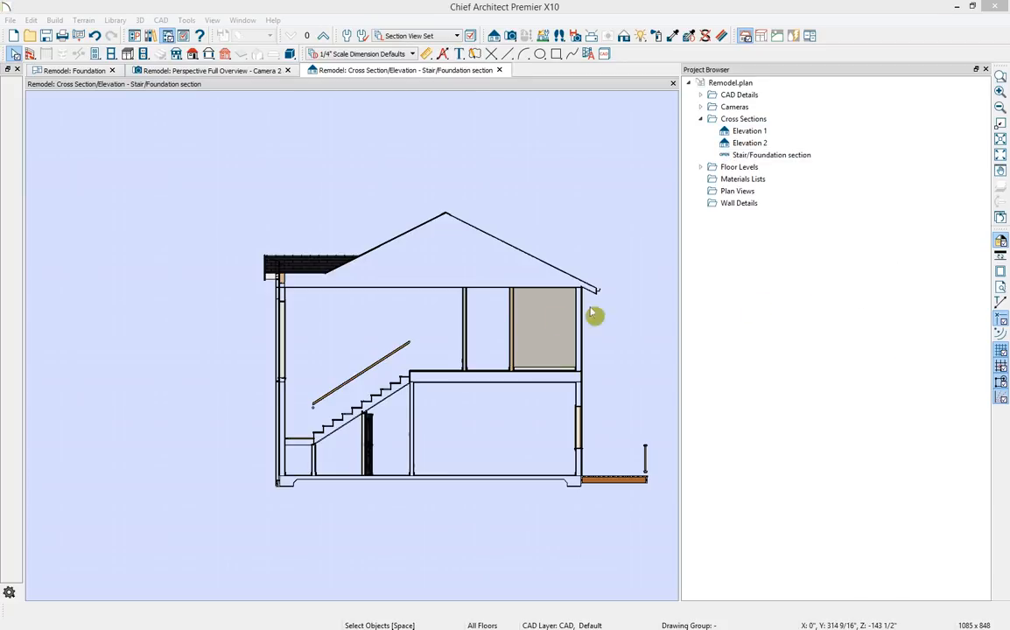
# Close the renamed section view and go up from the foundation plan to the 1st floor plan
pyautogui.click(501, 70)
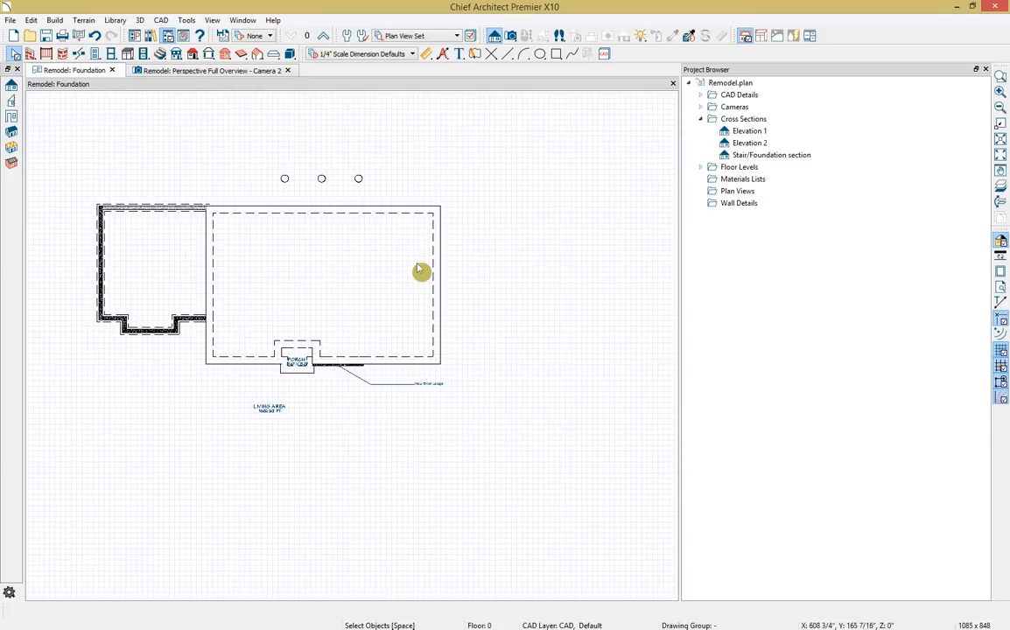
pyautogui.click(665, 171)
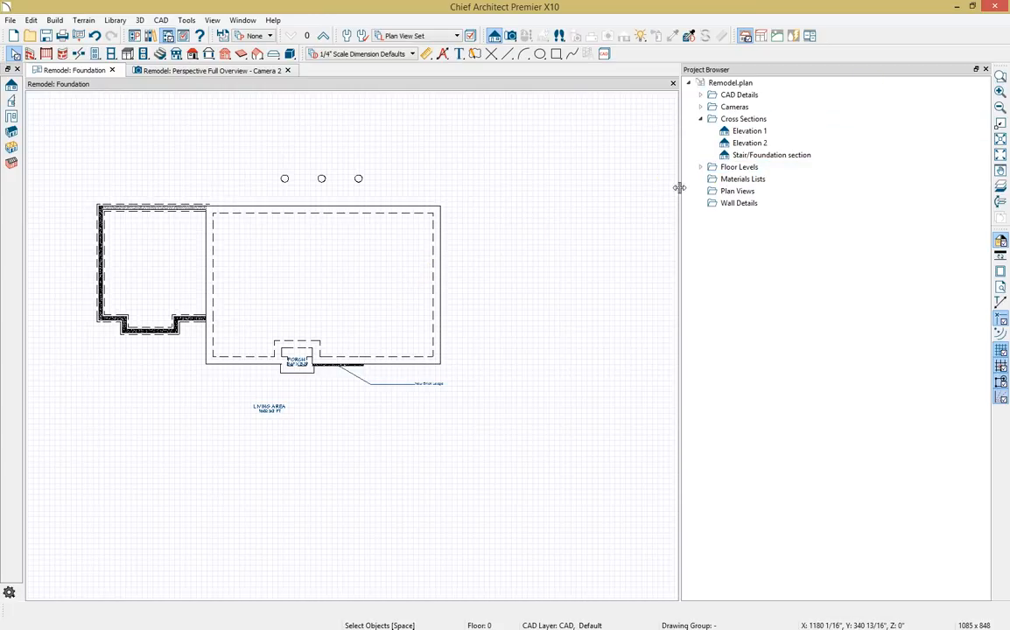
pyautogui.click(323, 35)
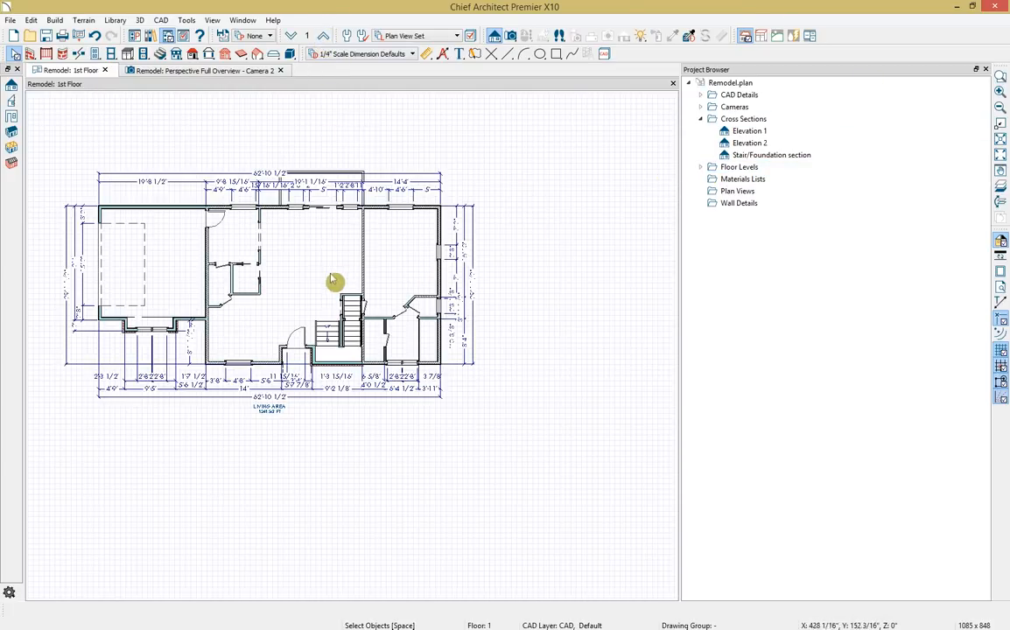
# Display the 1st floor with the Framing Set and inspect the foundation page of the automatic framing settings, then dismiss them
pyautogui.click(404, 35)
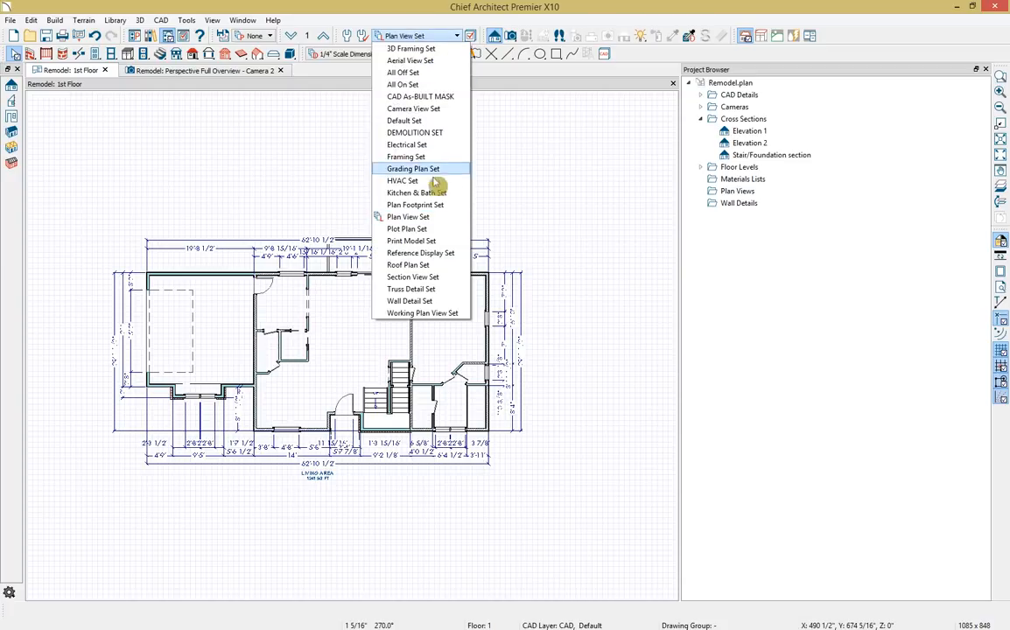
pyautogui.click(418, 157)
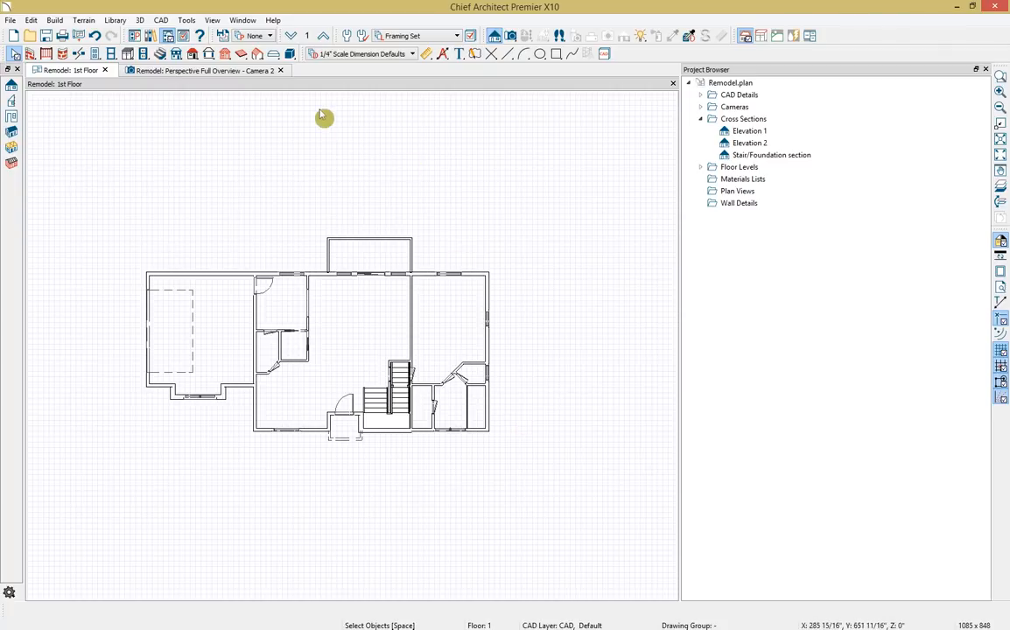
pyautogui.click(224, 53)
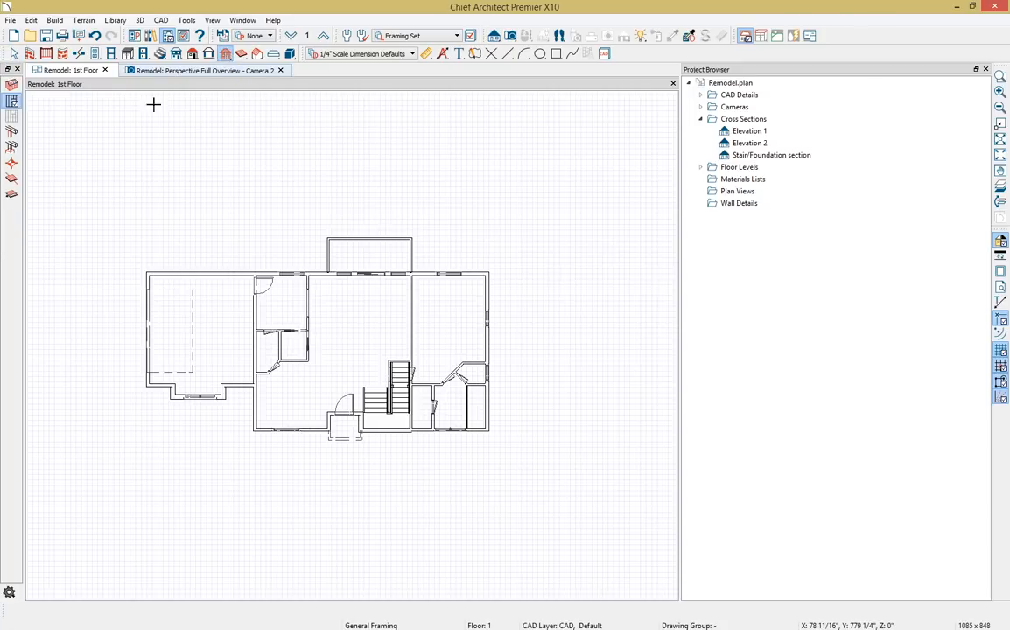
pyautogui.click(12, 85)
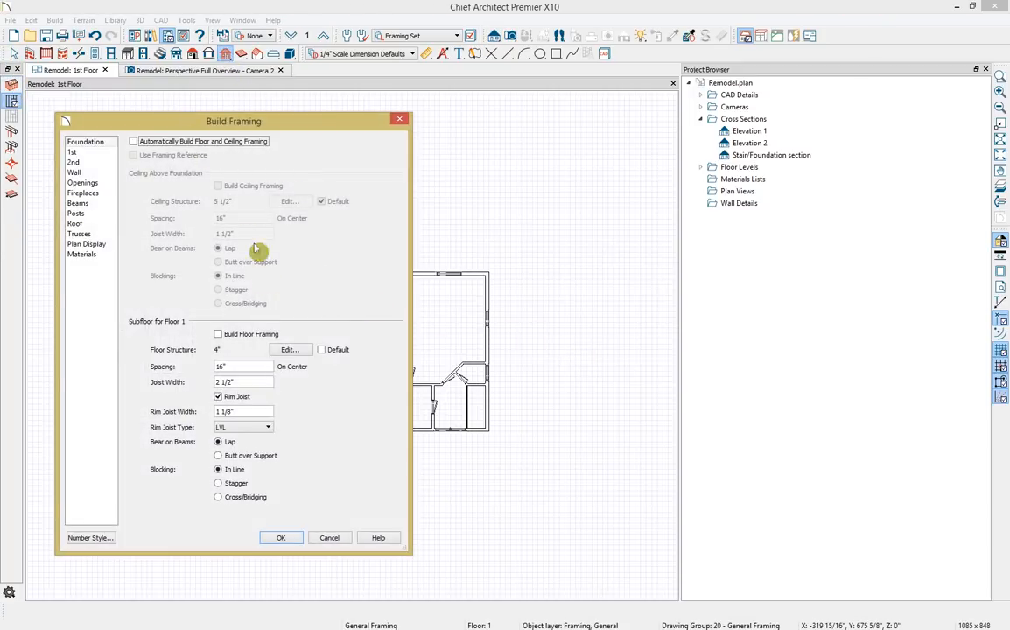
pyautogui.click(336, 539)
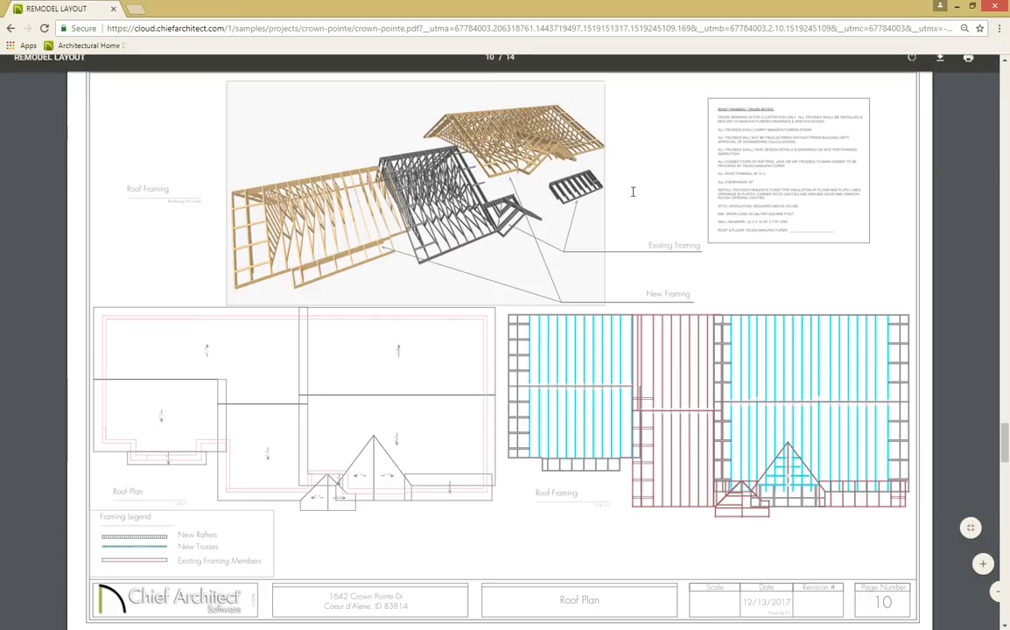
# Review the roof plan and floor framing sheets in the browser's sample layout PDF, then return to the Chief Architect plan
pyautogui.scroll(-4, 643, 190)
pyautogui.scroll(-2, 648, 191)
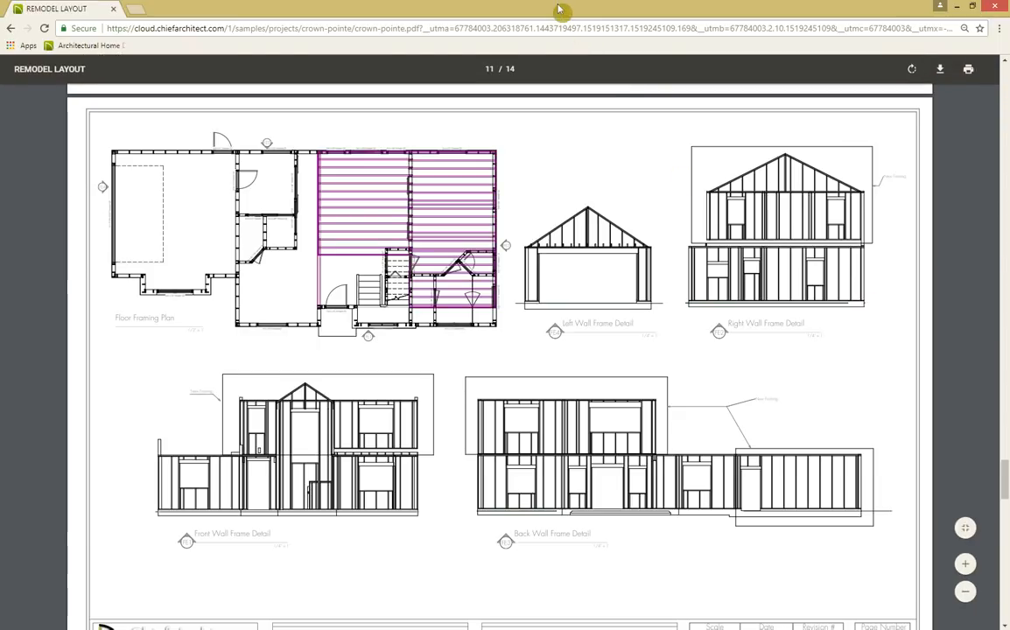
pyautogui.moveTo(561, 10); pyautogui.dragTo(1009, 105)
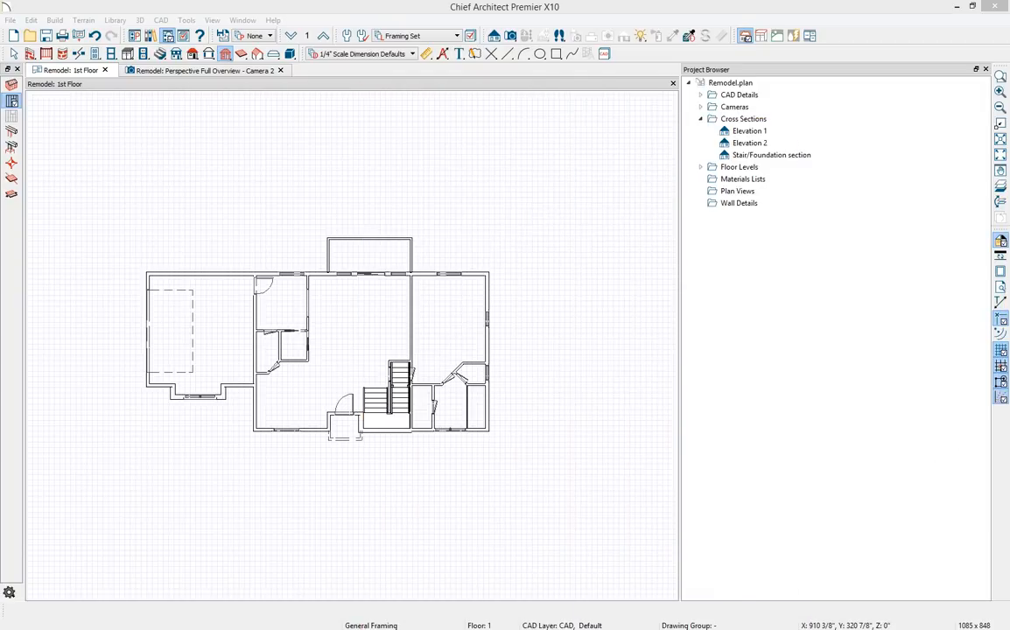
pyautogui.click(421, 11)
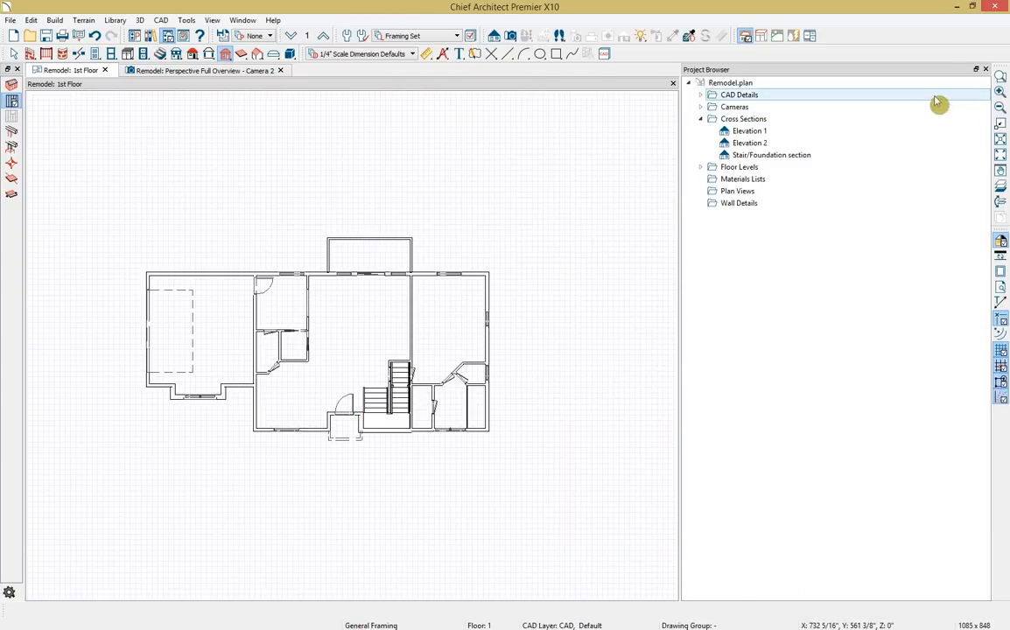
# Close the Project Browser and display the 1st floor plan with the Plan View Set
pyautogui.click(986, 70)
pyautogui.moveTo(585, 395); pyautogui.dragTo(552, 322, button='middle')
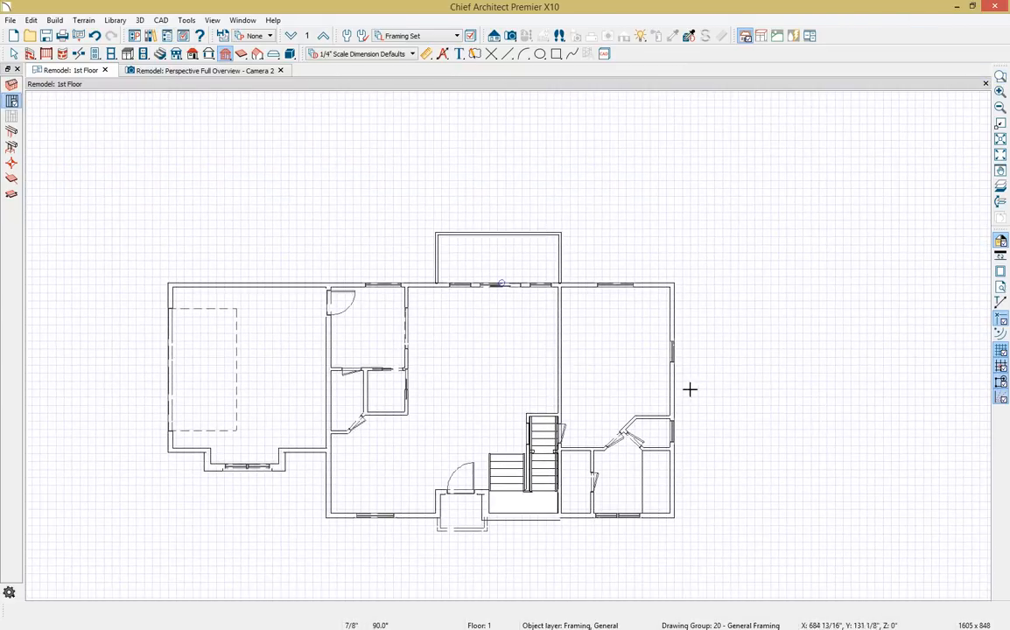
pyautogui.moveTo(751, 423); pyautogui.dragTo(735, 397, button='middle')
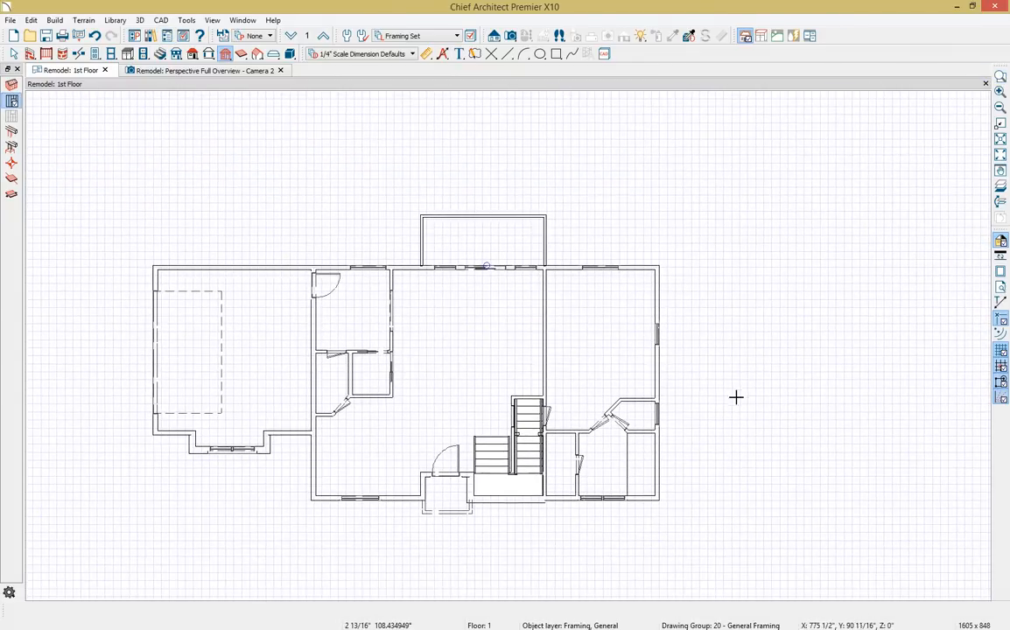
pyautogui.click(446, 36)
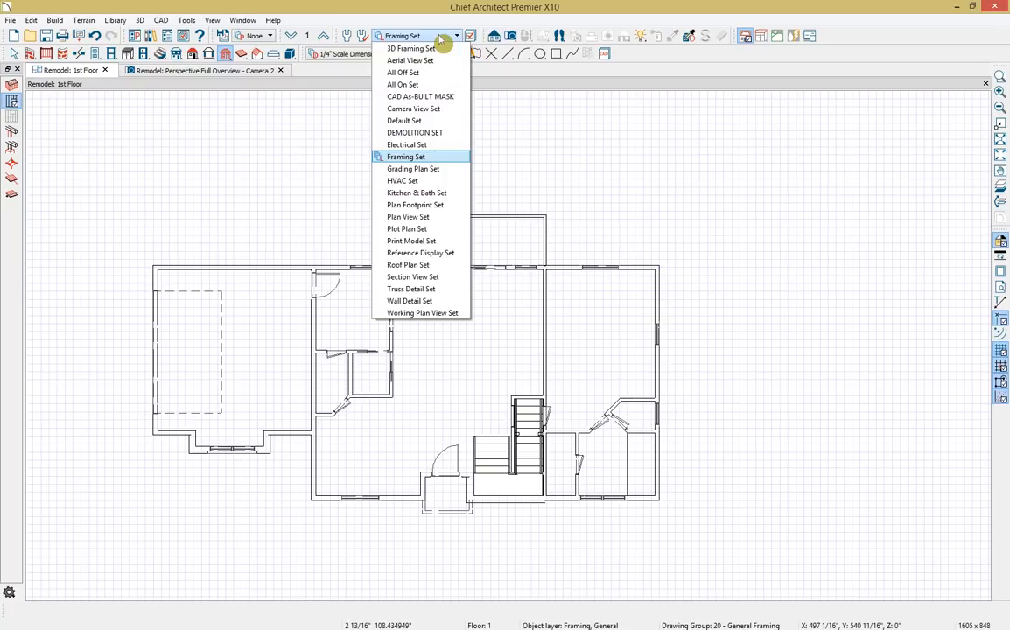
pyautogui.click(410, 217)
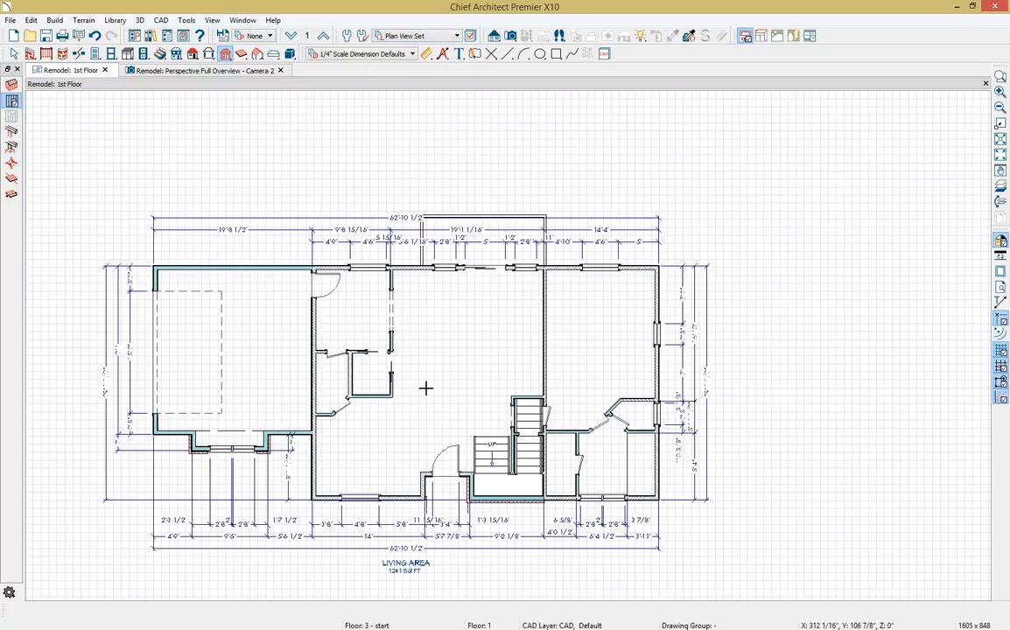
# Build wall framing for the new walls on the 1st floor, declining to display the header and wall framing layers
pyautogui.press('space')
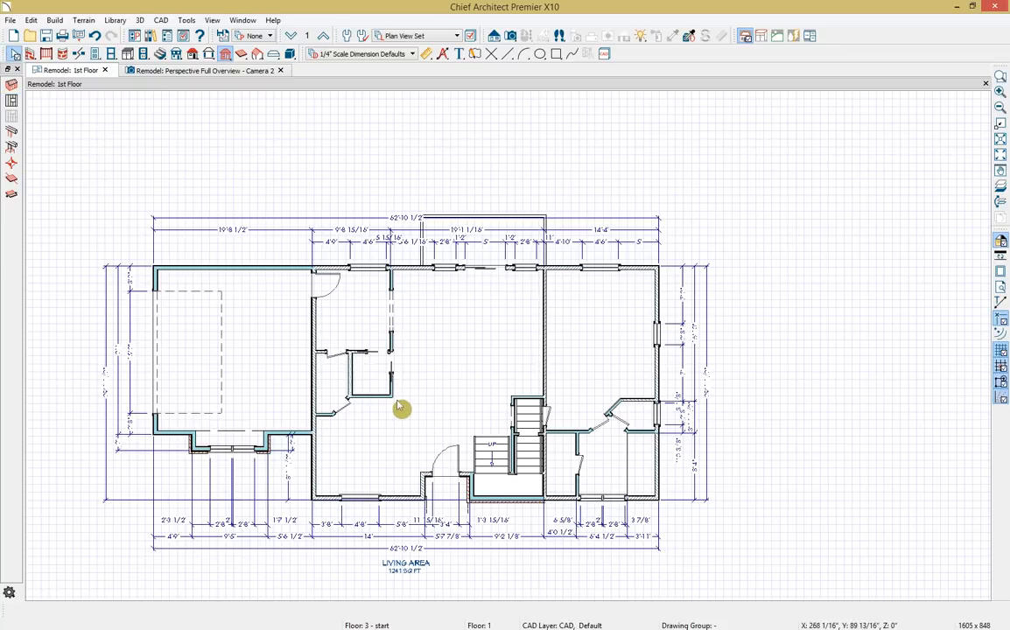
pyautogui.click(392, 396)
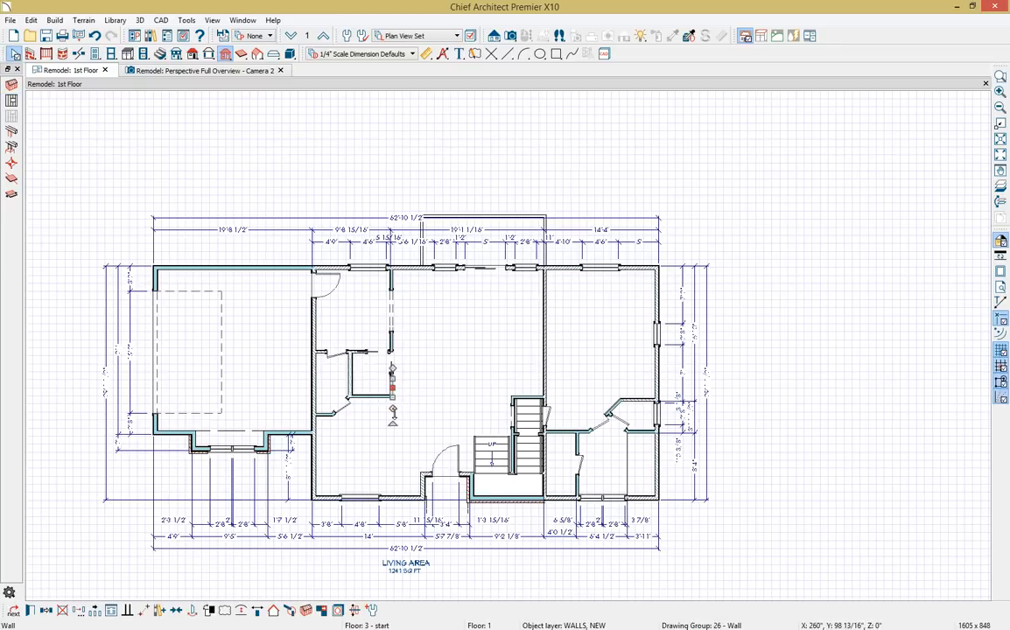
pyautogui.keyDown('shift'); pyautogui.click(392, 342); pyautogui.keyUp('shift')
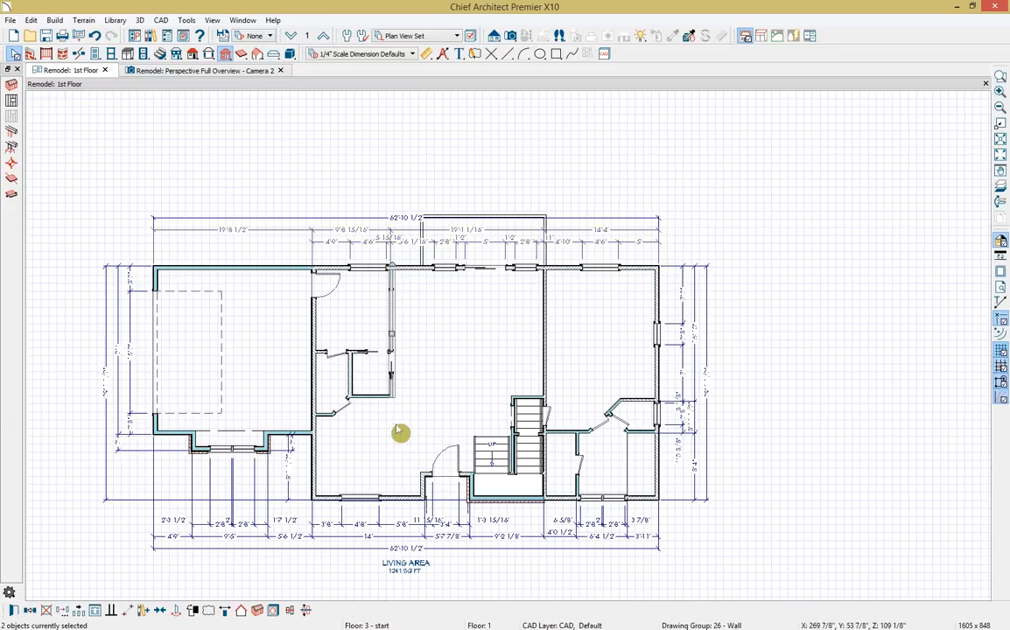
pyautogui.keyDown('shift'); pyautogui.click(374, 398); pyautogui.keyUp('shift')
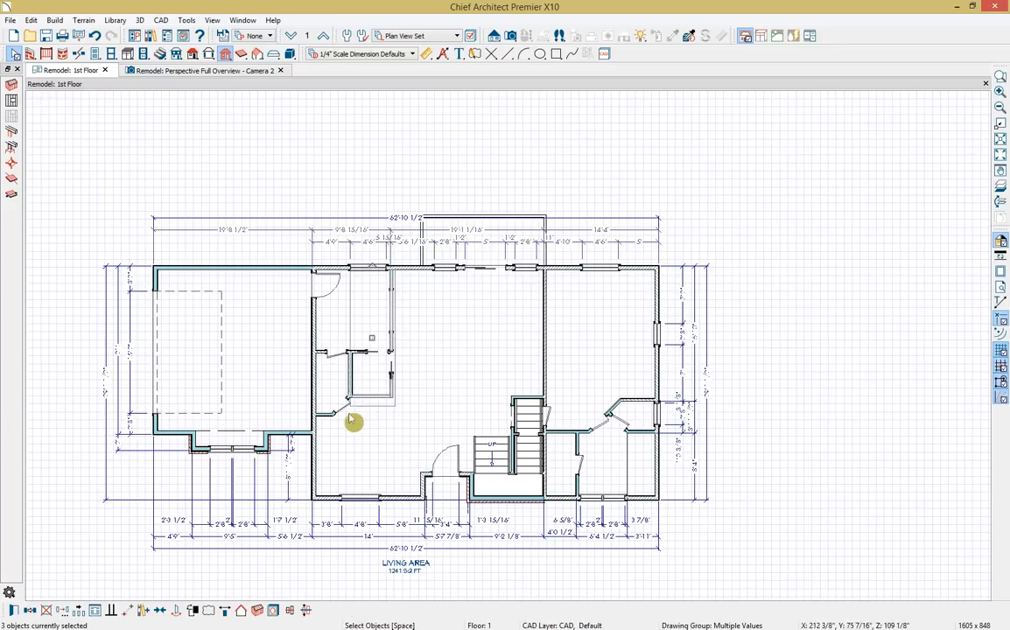
pyautogui.keyDown('shift'); pyautogui.click(472, 487); pyautogui.keyUp('shift')
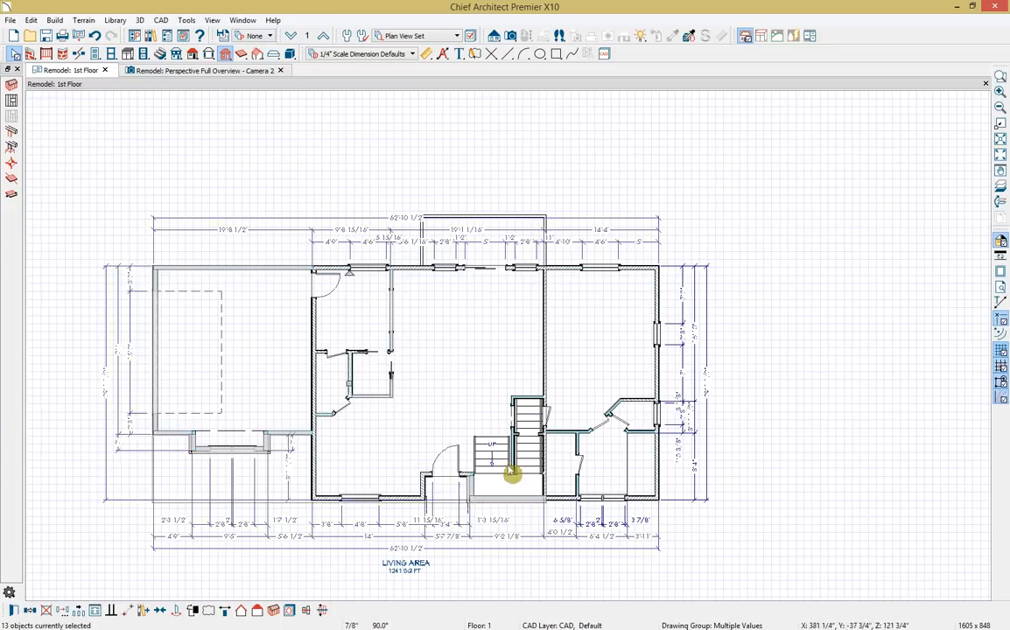
pyautogui.keyDown('shift'); pyautogui.click(513, 466); pyautogui.keyUp('shift')
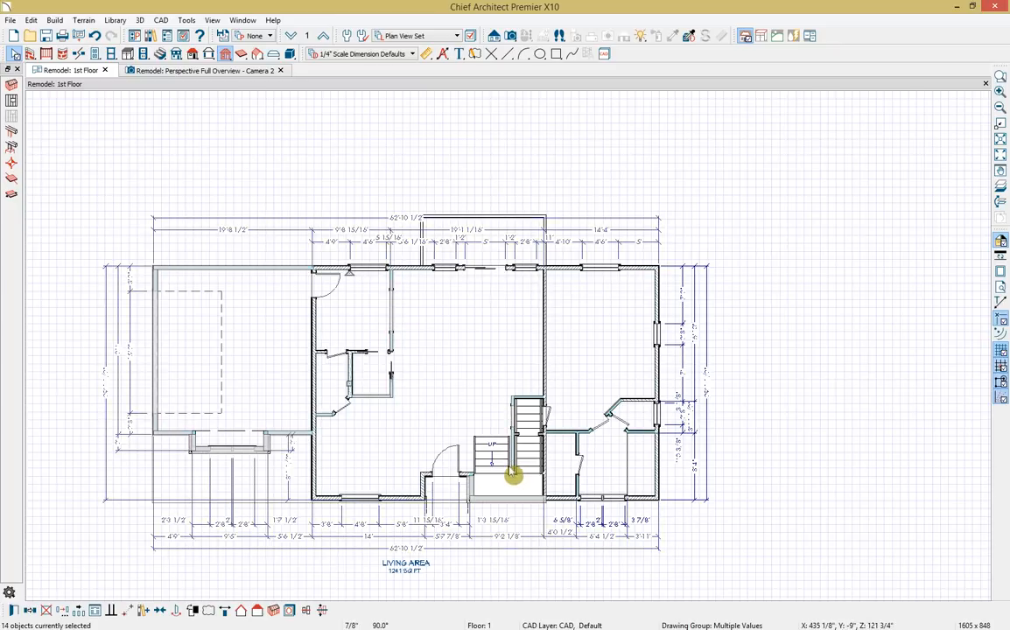
pyautogui.keyDown('shift'); pyautogui.click(525, 399); pyautogui.keyUp('shift')
pyautogui.keyDown('shift'); pyautogui.click(565, 432); pyautogui.keyUp('shift')
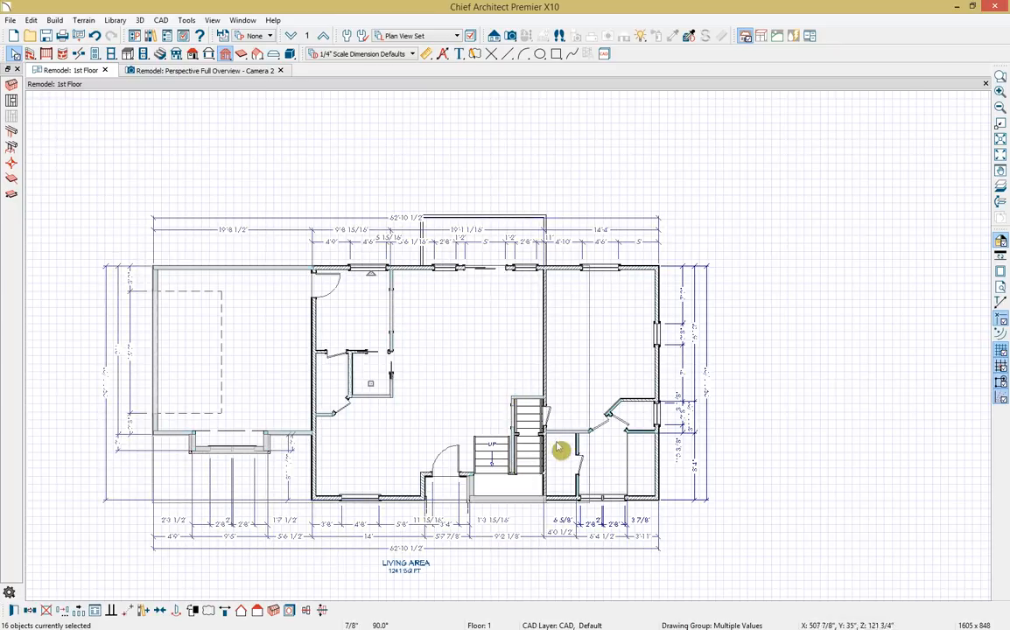
pyautogui.keyDown('shift'); pyautogui.click(582, 455); pyautogui.keyUp('shift')
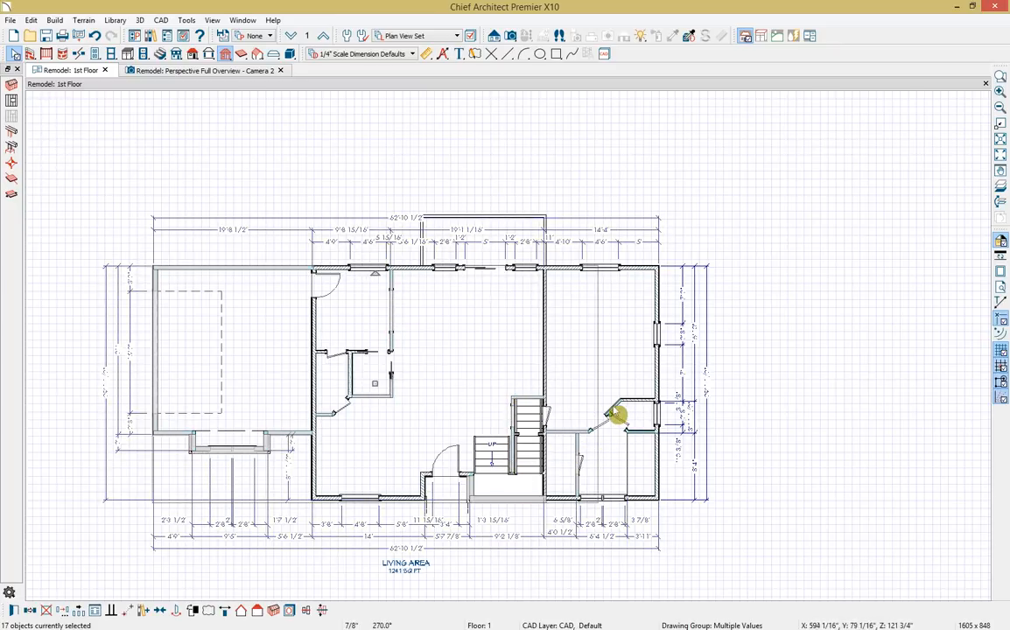
pyautogui.keyDown('shift'); pyautogui.click(615, 412); pyautogui.keyUp('shift')
pyautogui.keyDown('shift'); pyautogui.click(627, 436); pyautogui.keyUp('shift')
pyautogui.keyDown('shift'); pyautogui.click(638, 434); pyautogui.keyUp('shift')
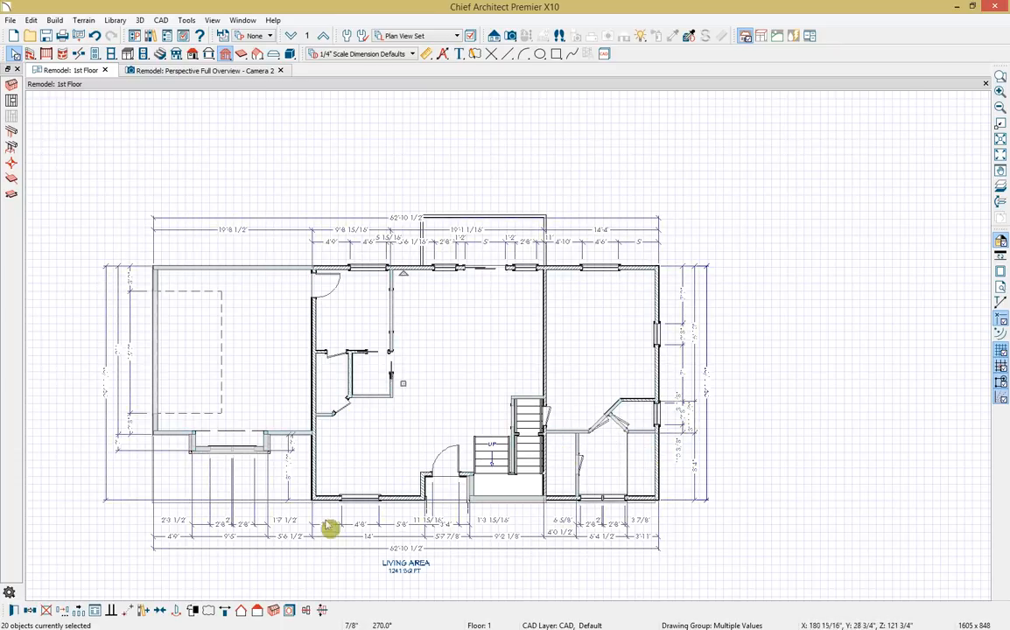
pyautogui.click(275, 611)
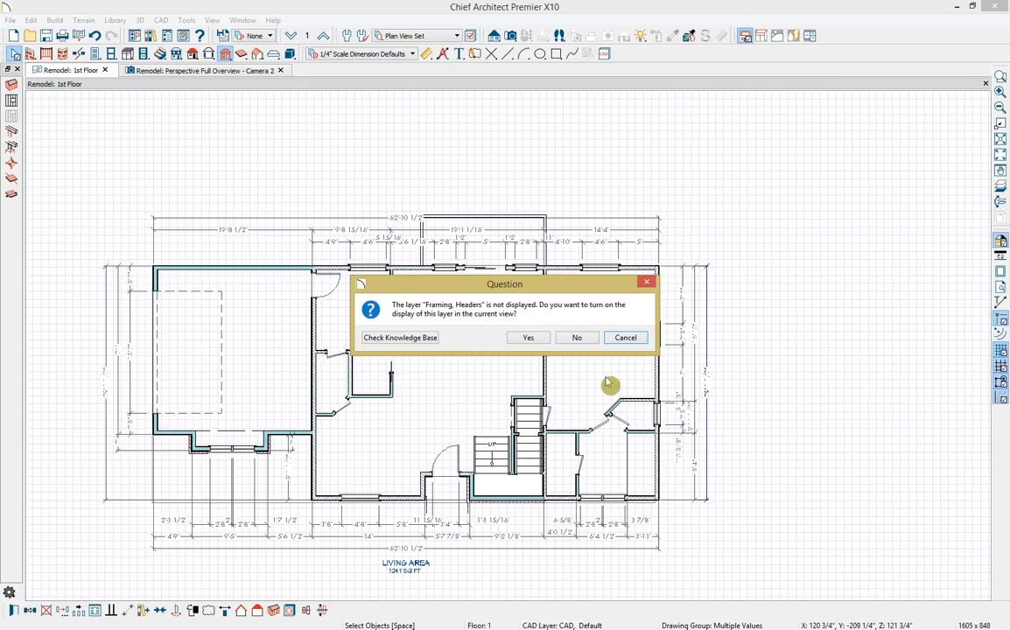
pyautogui.click(576, 338)
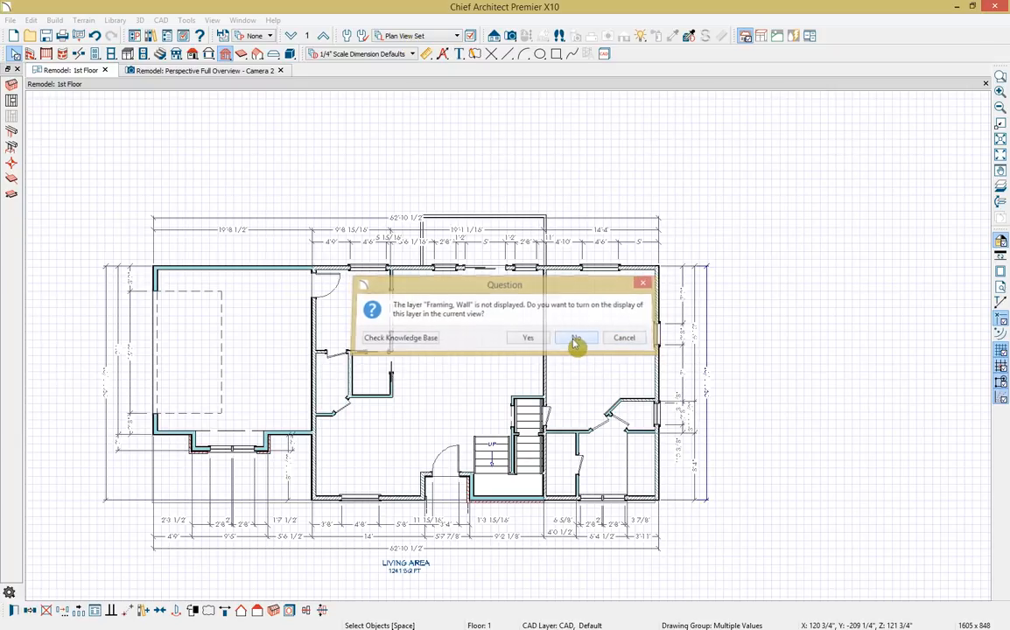
pyautogui.click(576, 340)
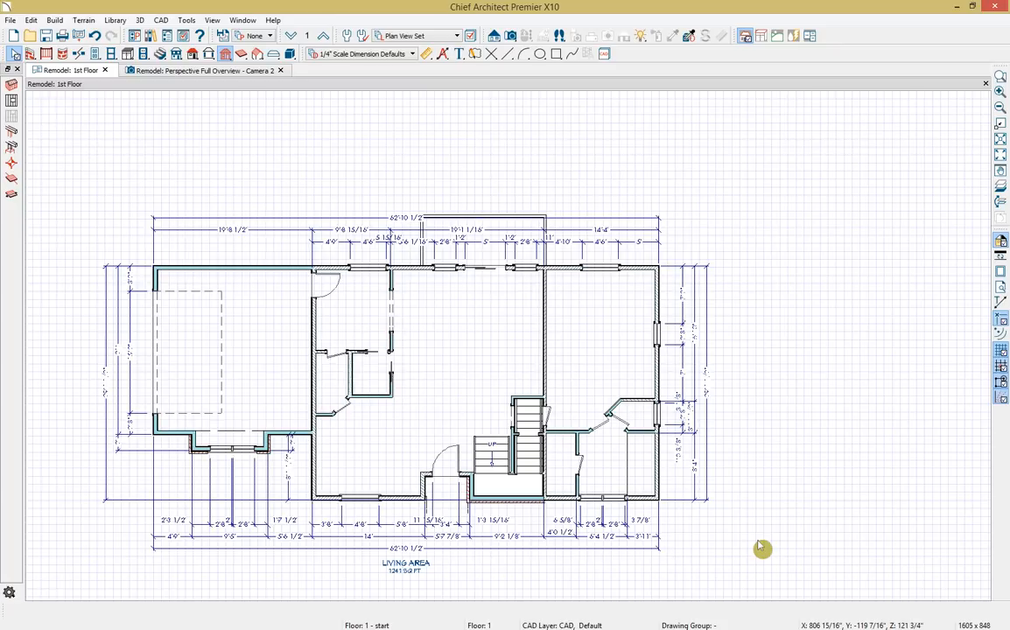
# Display the plan with the Framing Set and go up to the 2nd floor
pyautogui.click(410, 36)
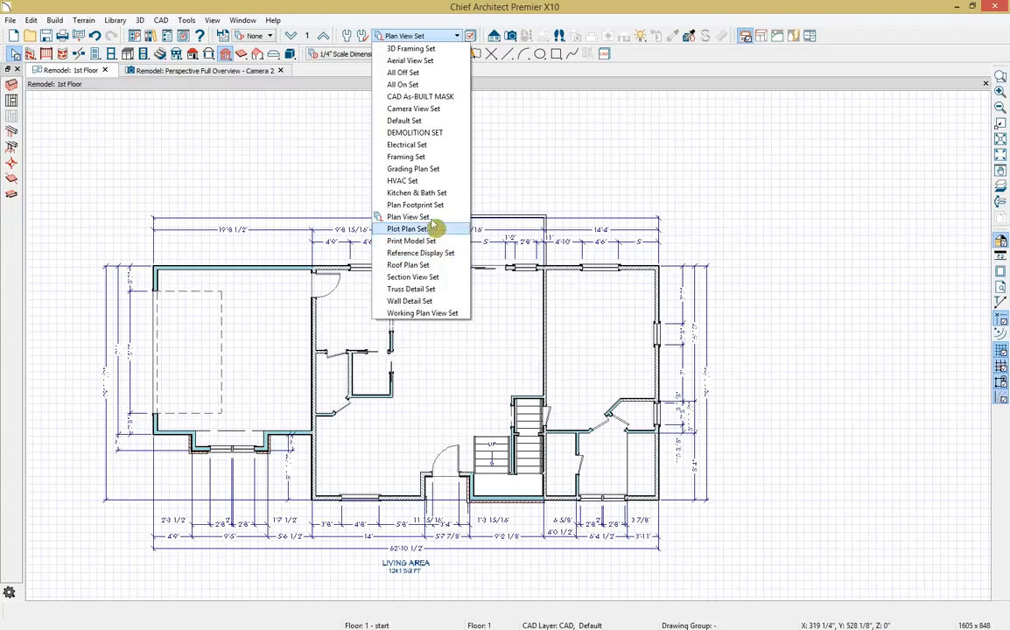
pyautogui.click(419, 157)
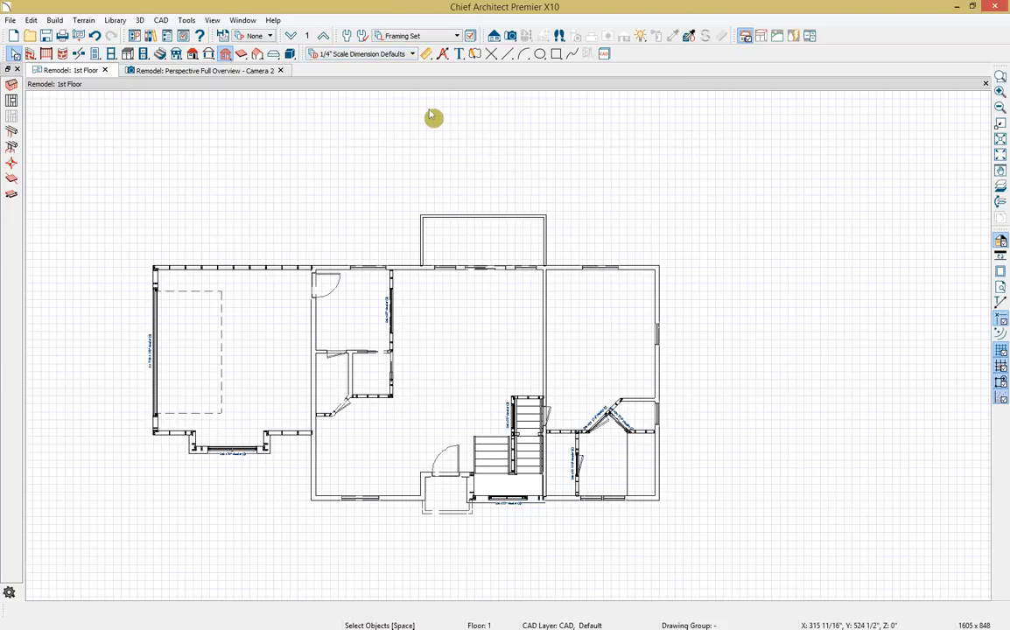
pyautogui.click(324, 36)
# Build wall framing for the 2nd floor's exterior walls, interior partitions and the walls of the bump-out at the stairs
pyautogui.click(423, 341)
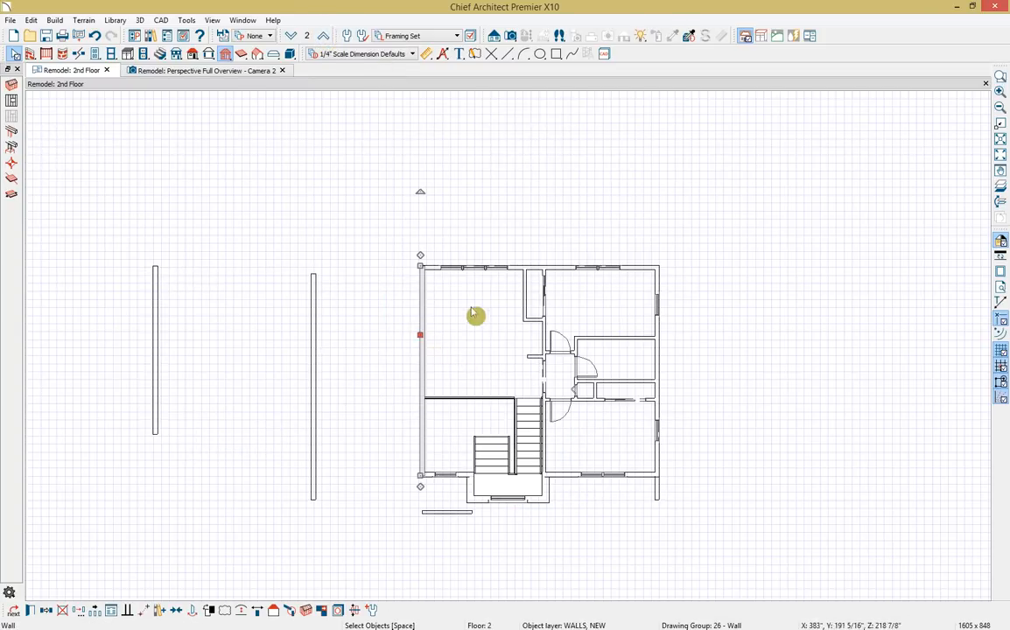
pyautogui.click(437, 267)
pyautogui.keyDown('shift'); pyautogui.click(524, 308); pyautogui.keyUp('shift')
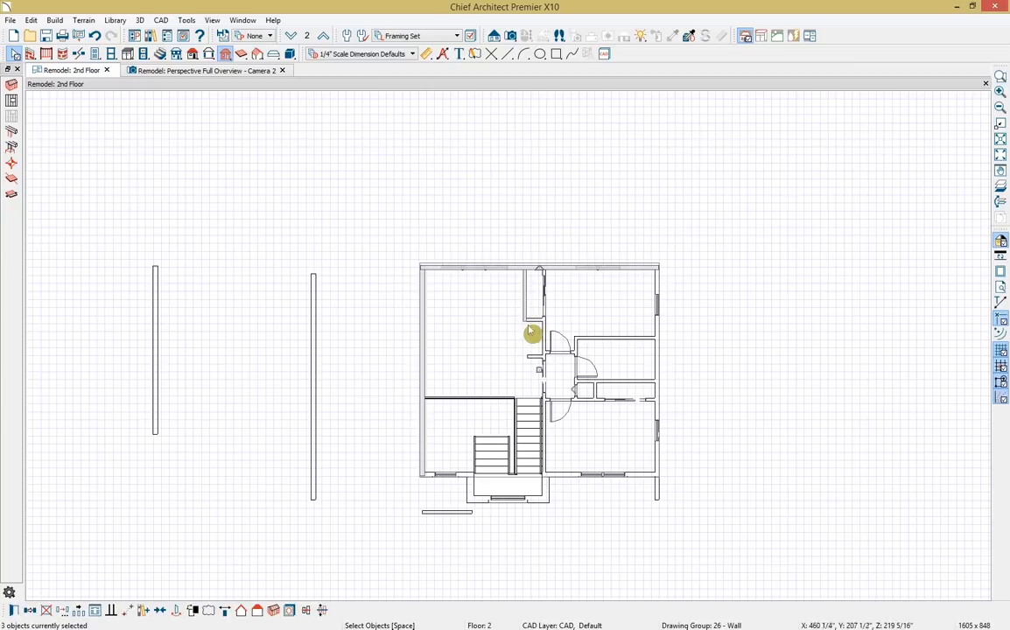
pyautogui.keyDown('shift'); pyautogui.click(546, 336); pyautogui.keyUp('shift')
pyautogui.keyDown('shift'); pyautogui.click(536, 358); pyautogui.keyUp('shift')
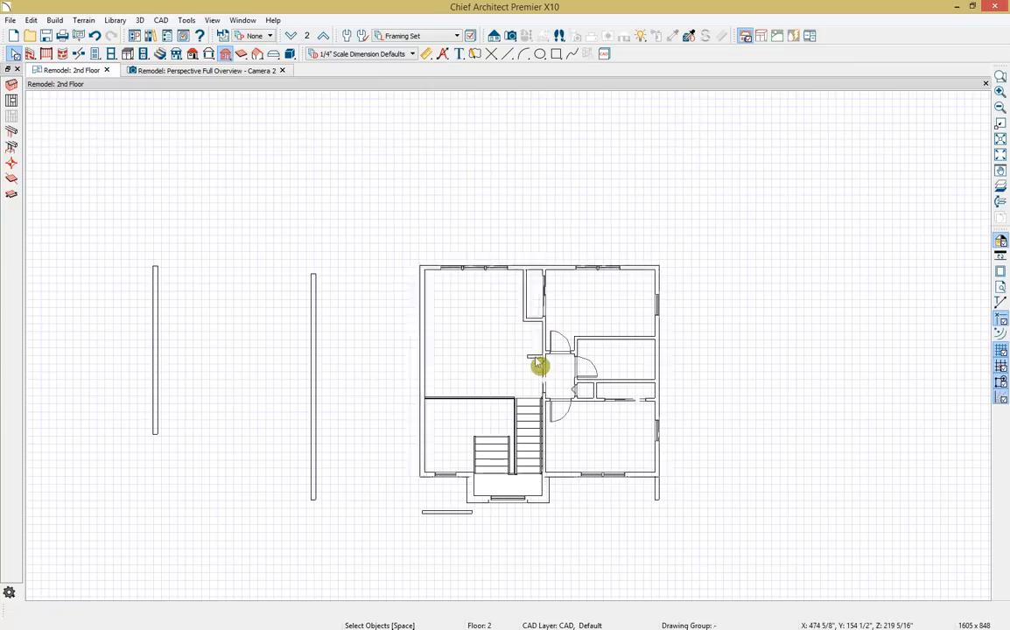
pyautogui.keyDown('shift'); pyautogui.click(575, 357); pyautogui.keyUp('shift')
pyautogui.keyDown('shift'); pyautogui.click(589, 338); pyautogui.keyUp('shift')
pyautogui.keyDown('shift'); pyautogui.click(656, 360); pyautogui.keyUp('shift')
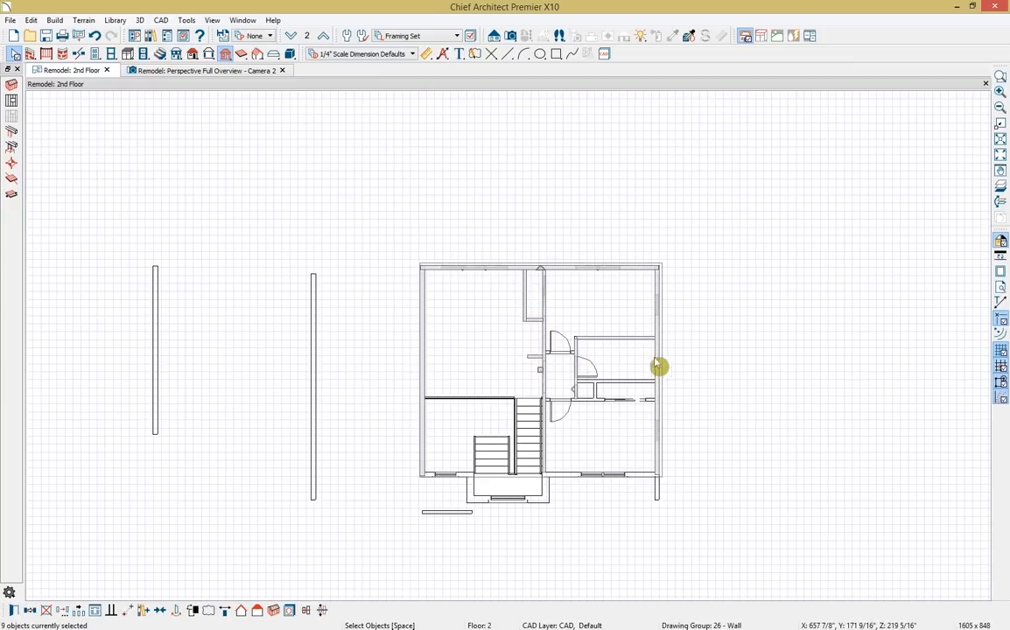
pyautogui.keyDown('shift'); pyautogui.click(629, 382); pyautogui.keyUp('shift')
pyautogui.keyDown('shift'); pyautogui.click(594, 391); pyautogui.keyUp('shift')
pyautogui.keyDown('shift'); pyautogui.click(593, 400); pyautogui.keyUp('shift')
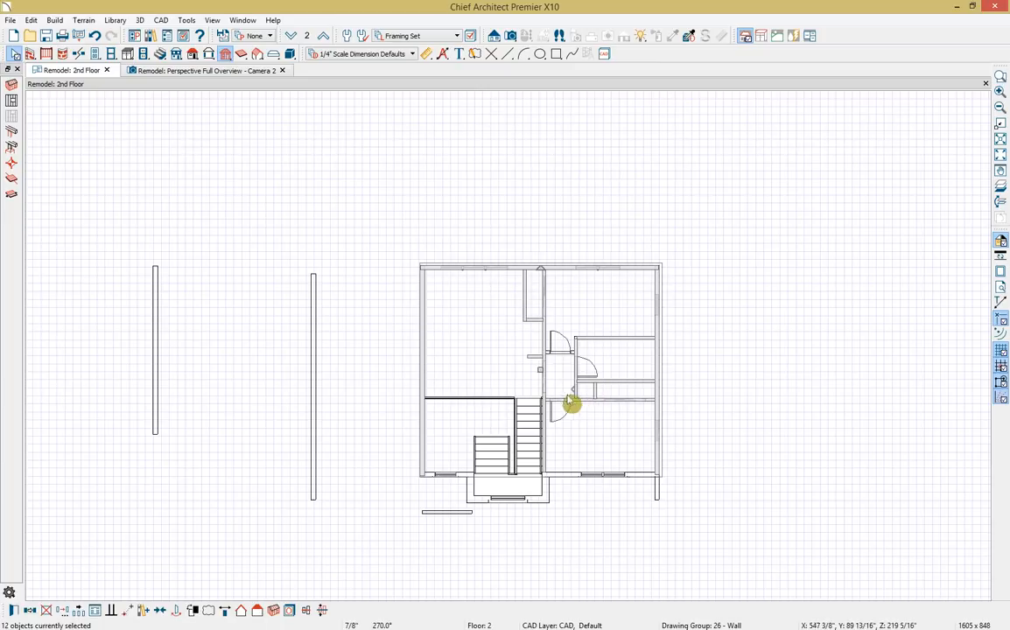
pyautogui.keyDown('shift'); pyautogui.click(550, 358); pyautogui.keyUp('shift')
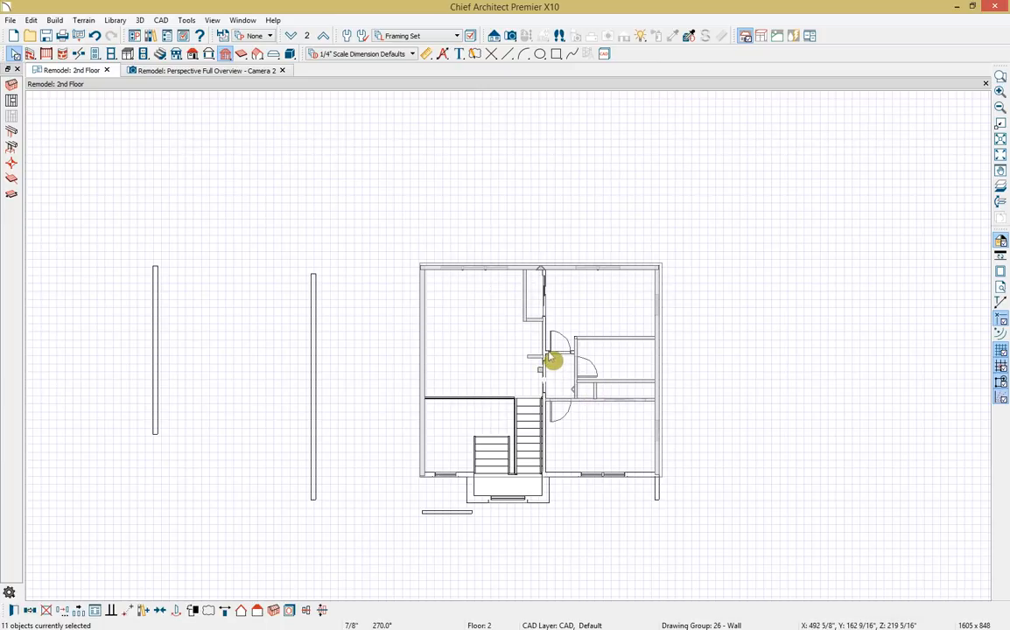
pyautogui.keyDown('shift'); pyautogui.click(545, 354); pyautogui.keyUp('shift')
pyautogui.keyDown('shift'); pyautogui.click(567, 477); pyautogui.keyUp('shift')
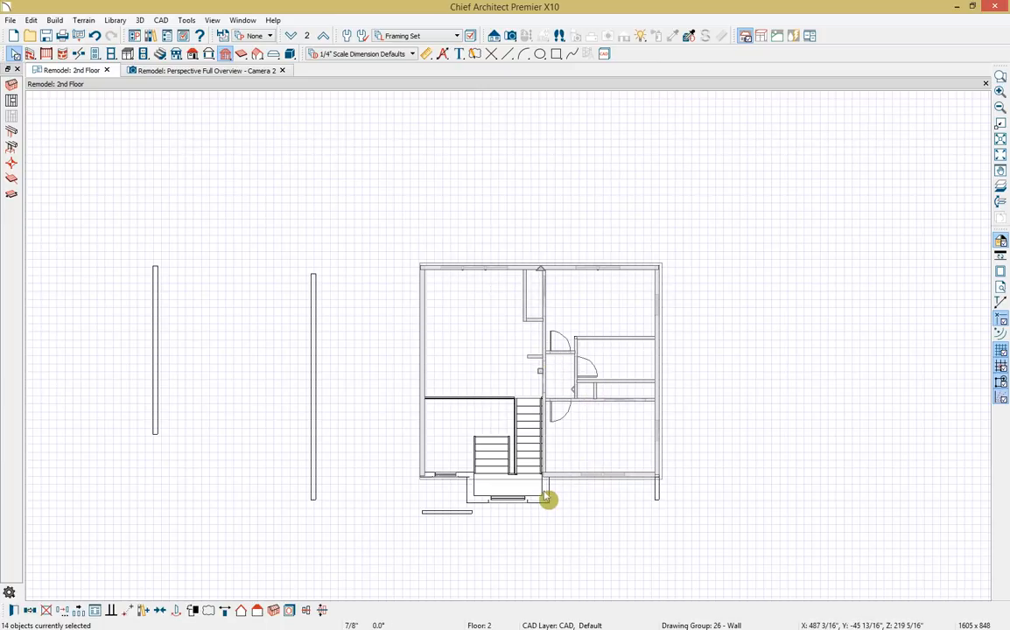
pyautogui.keyDown('shift'); pyautogui.click(544, 496); pyautogui.keyUp('shift')
pyautogui.keyDown('shift'); pyautogui.click(525, 501); pyautogui.keyUp('shift')
pyautogui.keyDown('shift'); pyautogui.click(472, 491); pyautogui.keyUp('shift')
pyautogui.keyDown('shift'); pyautogui.click(462, 476); pyautogui.keyUp('shift')
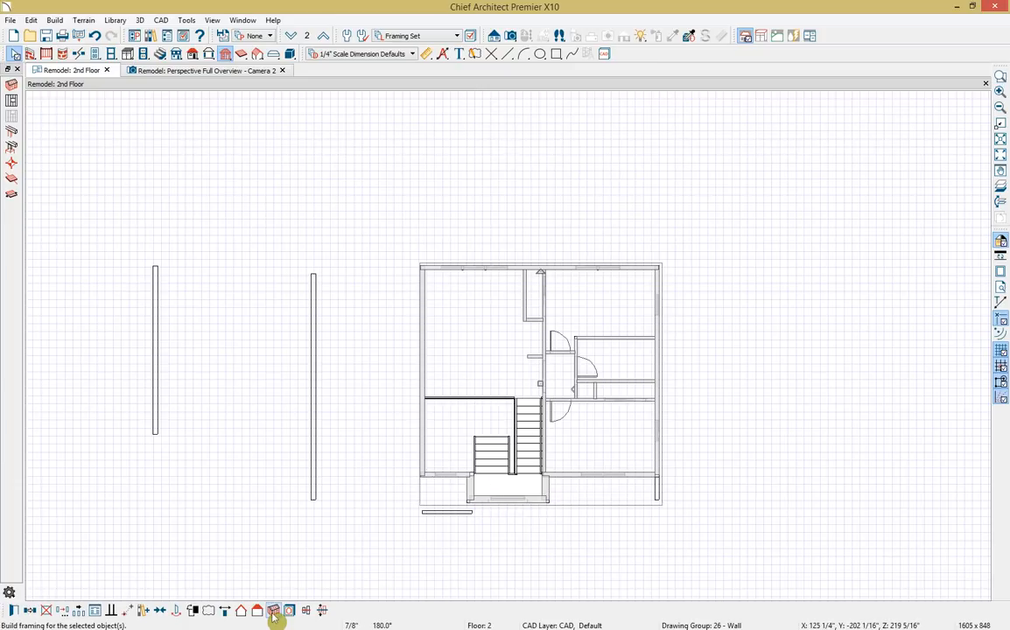
pyautogui.click(273, 612)
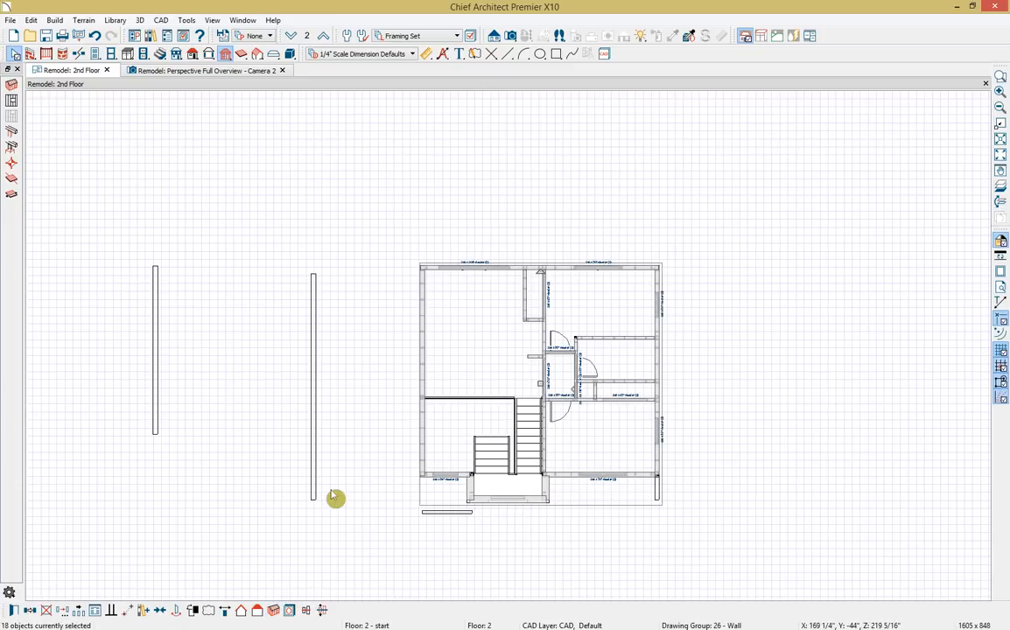
# Create a perspective framing overview of the whole house and orbit it to inspect the new wall framing
pyautogui.click(396, 174)
pyautogui.click(514, 38)
pyautogui.click(11, 147)
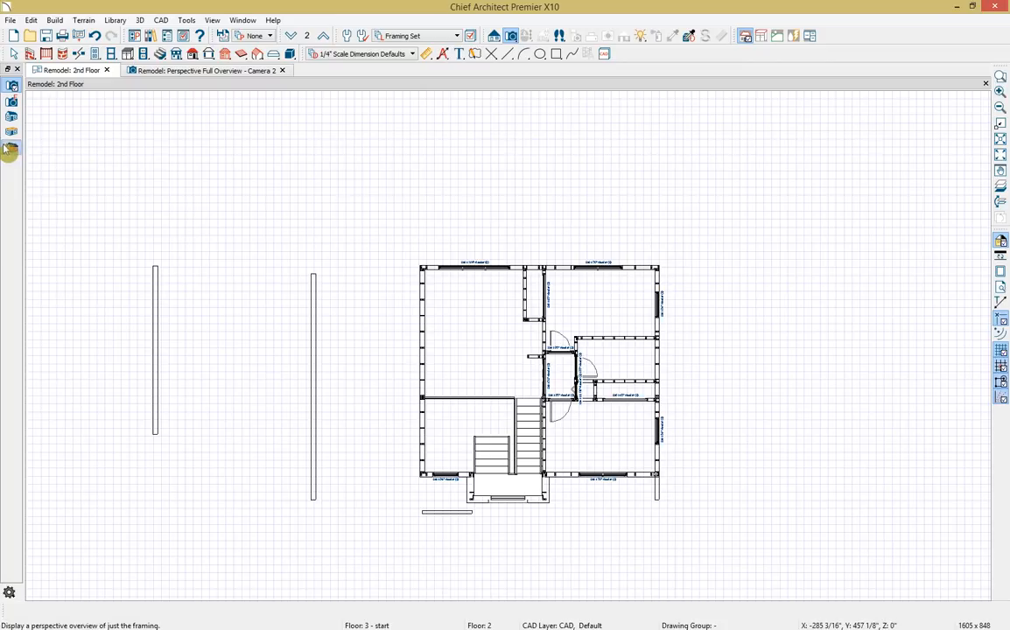
pyautogui.click(300, 308)
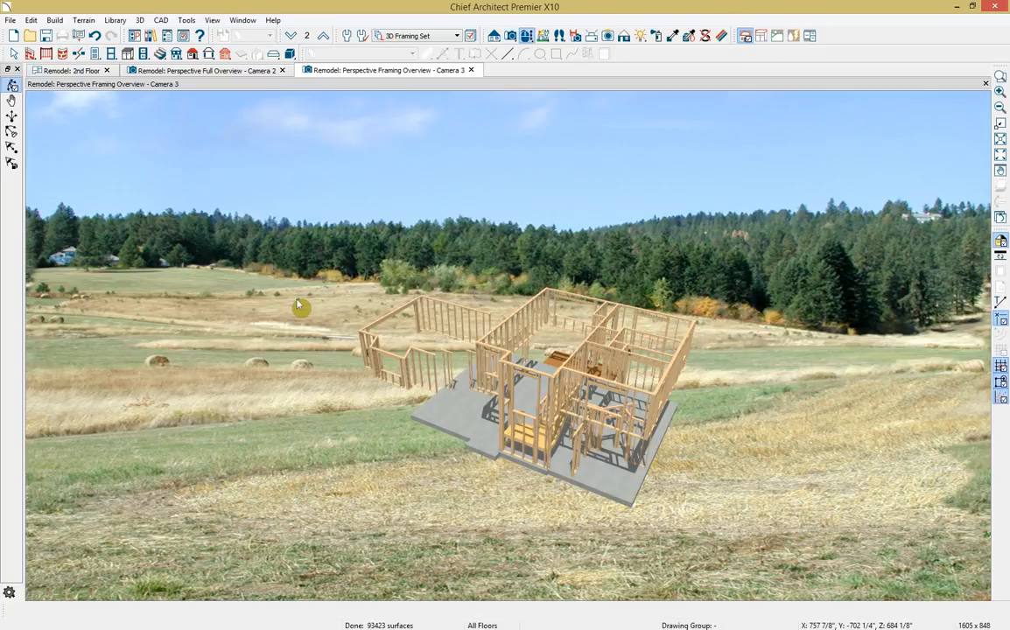
pyautogui.moveTo(456, 348); pyautogui.dragTo(636, 297)
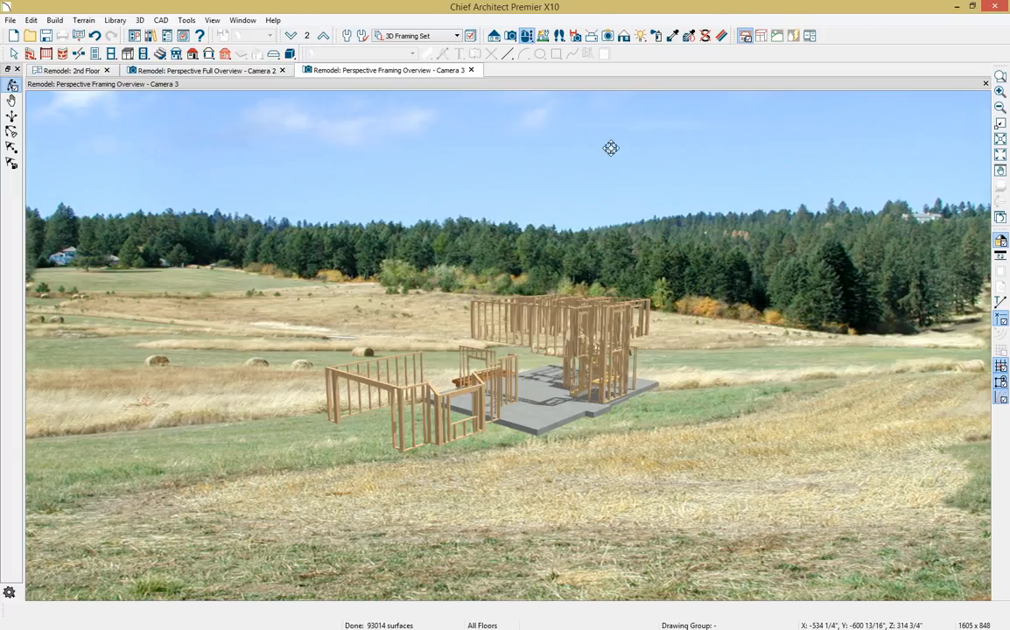
# Return to the 2nd floor plan and display it with the Roof Plan Set
pyautogui.click(162, 70)
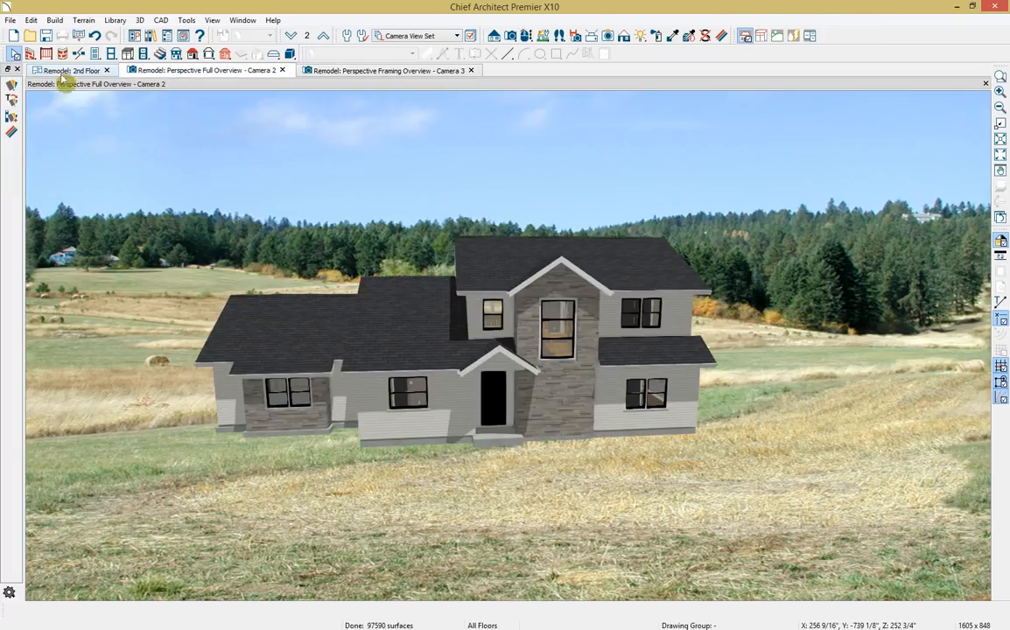
pyautogui.click(59, 70)
pyautogui.click(400, 36)
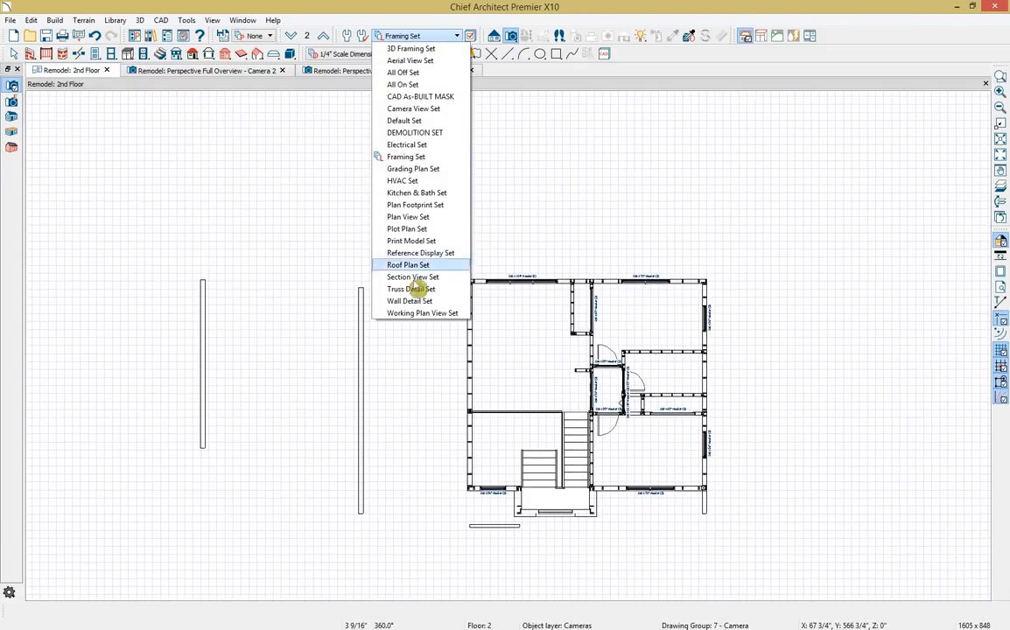
pyautogui.click(427, 264)
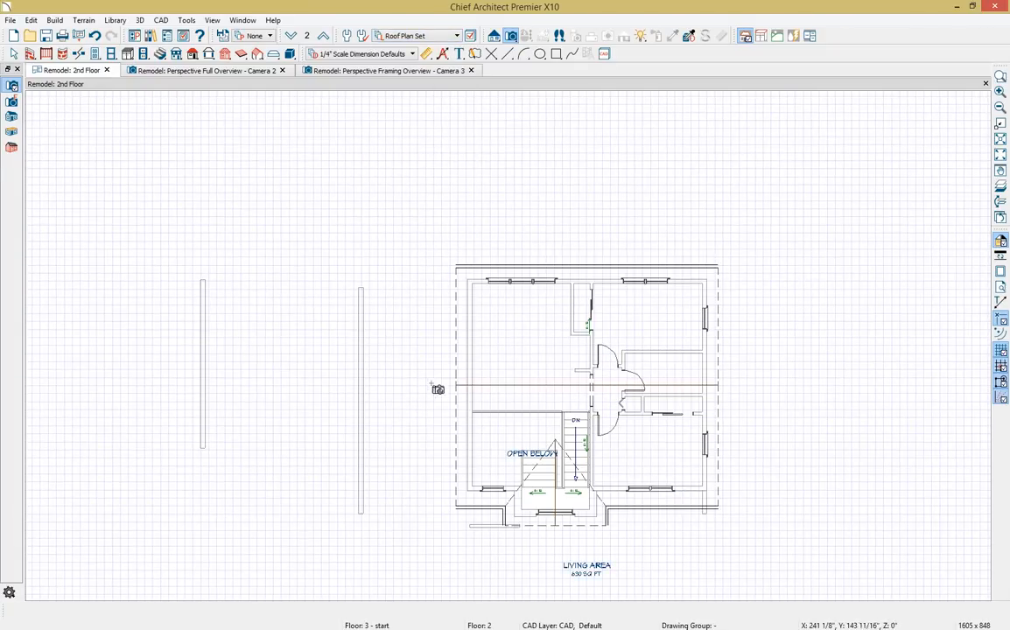
# Build roof framing for the four 2nd floor roof planes, declining to display the roof rafters layer
pyautogui.press('space')
pyautogui.click(462, 505)
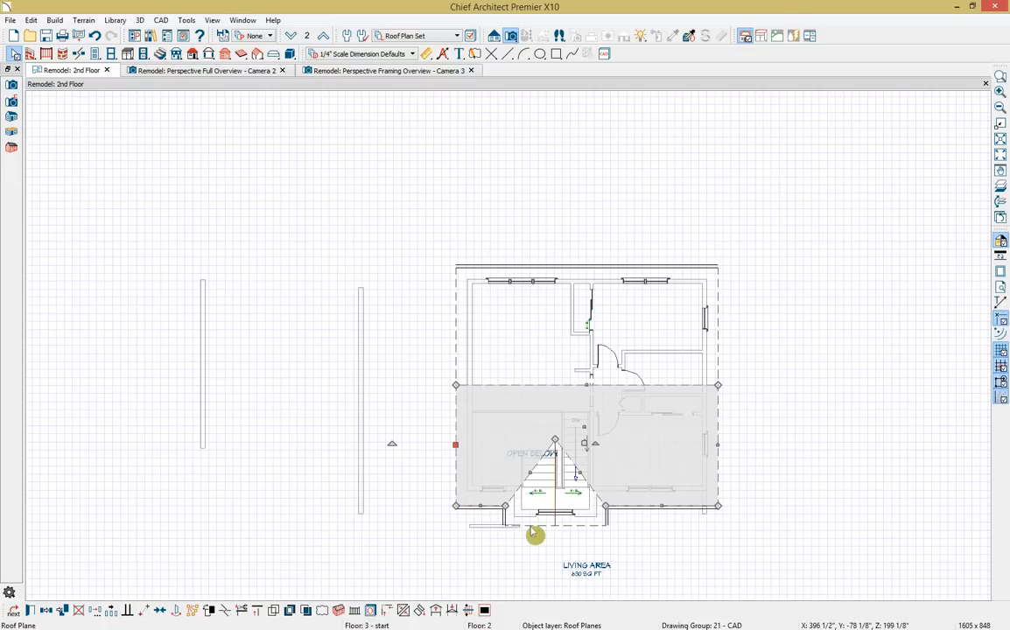
pyautogui.keyDown('shift'); pyautogui.click(460, 316); pyautogui.keyUp('shift')
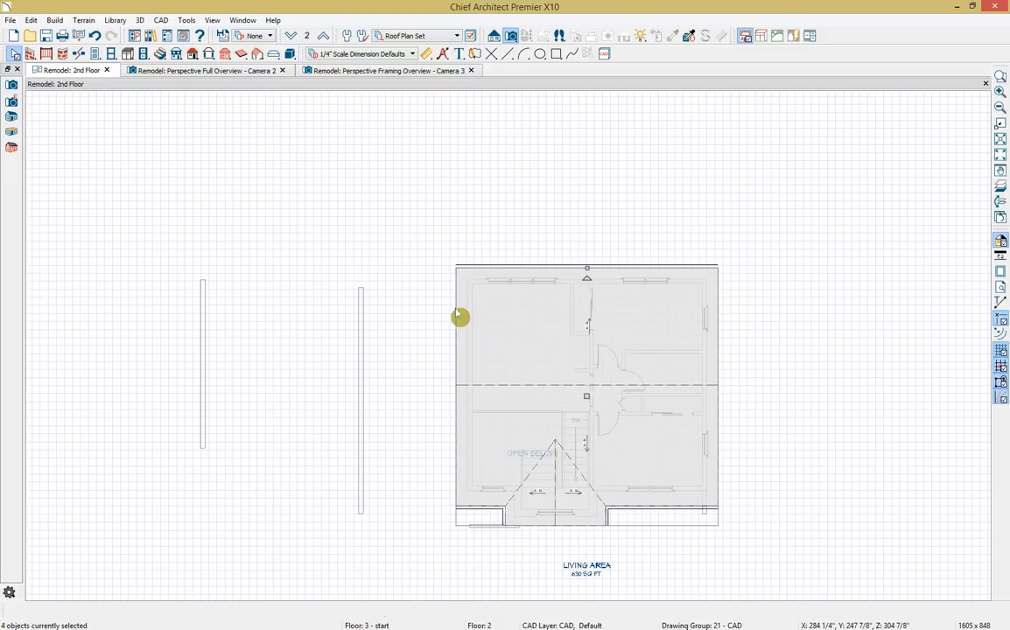
pyautogui.click(292, 615)
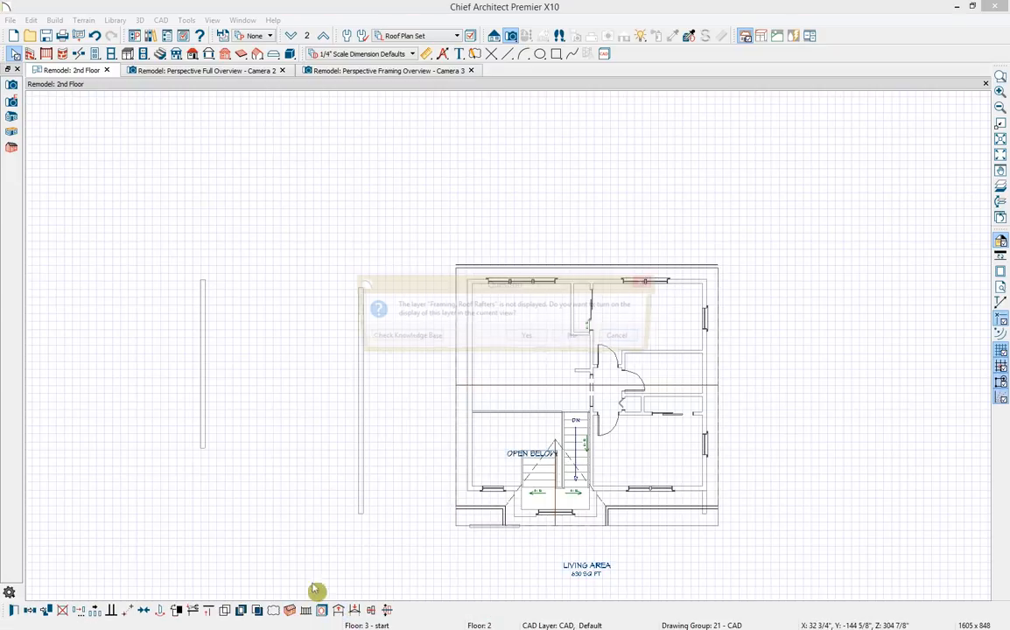
pyautogui.click(579, 339)
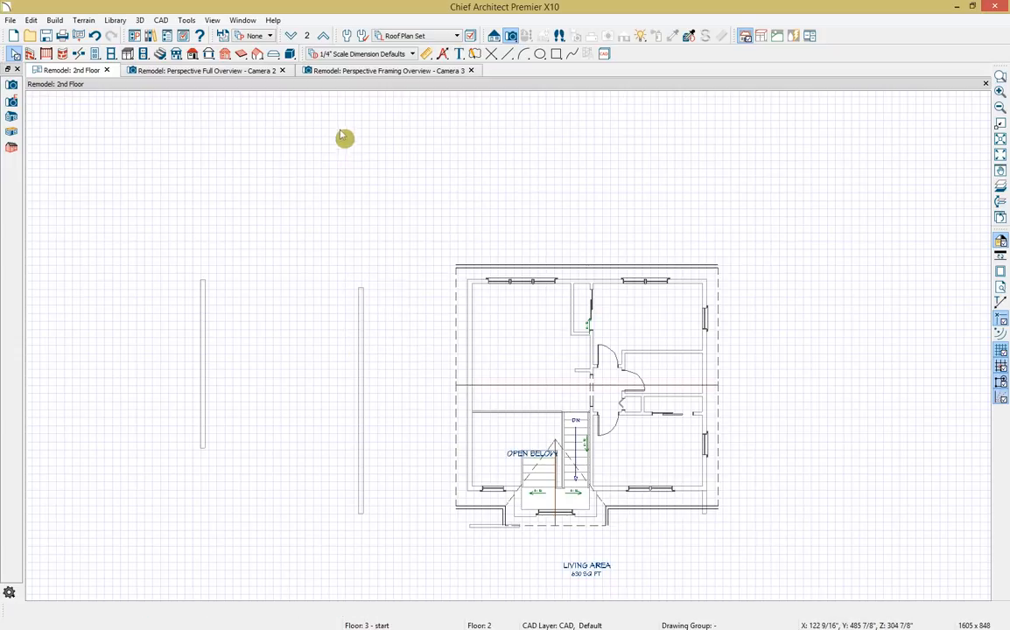
# On the 1st floor, copy the rear roof plane in place and narrow the copy to the existing house section beside the garage wing
pyautogui.click(293, 37)
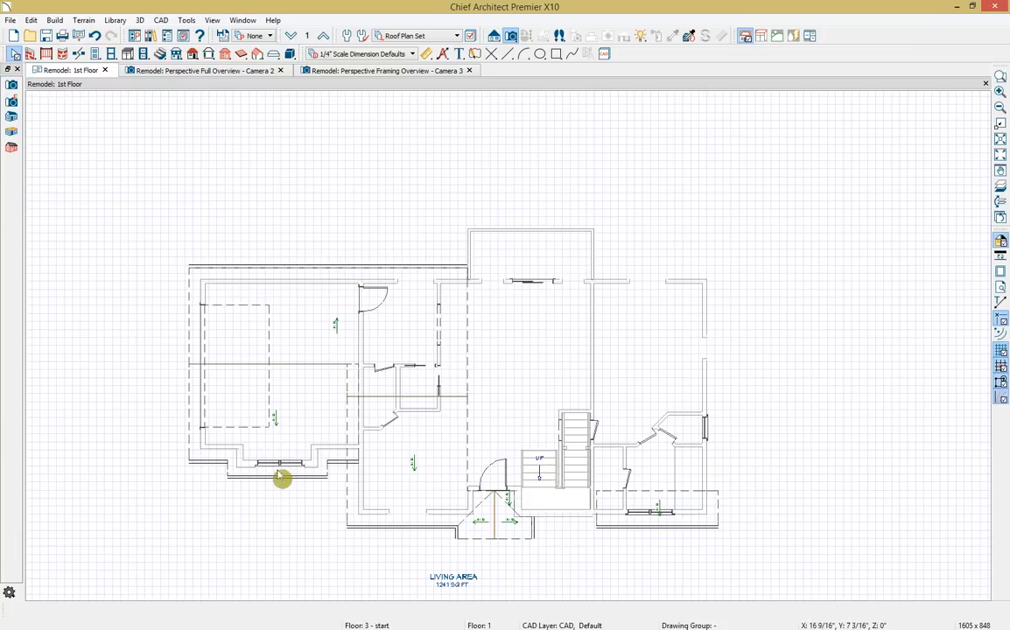
pyautogui.click(325, 474)
pyautogui.click(384, 405)
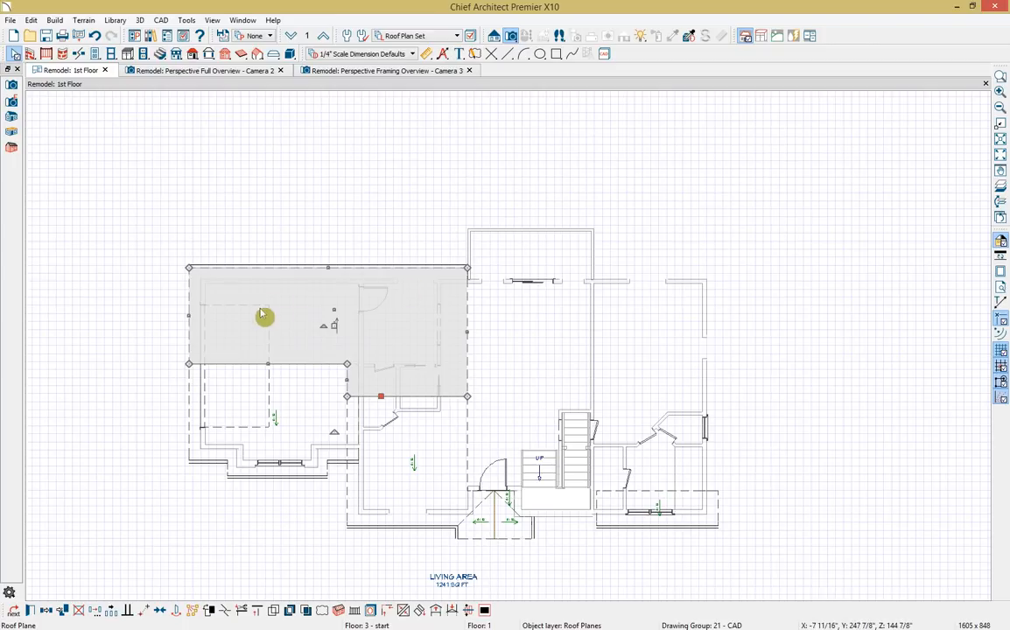
pyautogui.moveTo(191, 320); pyautogui.dragTo(349, 380)
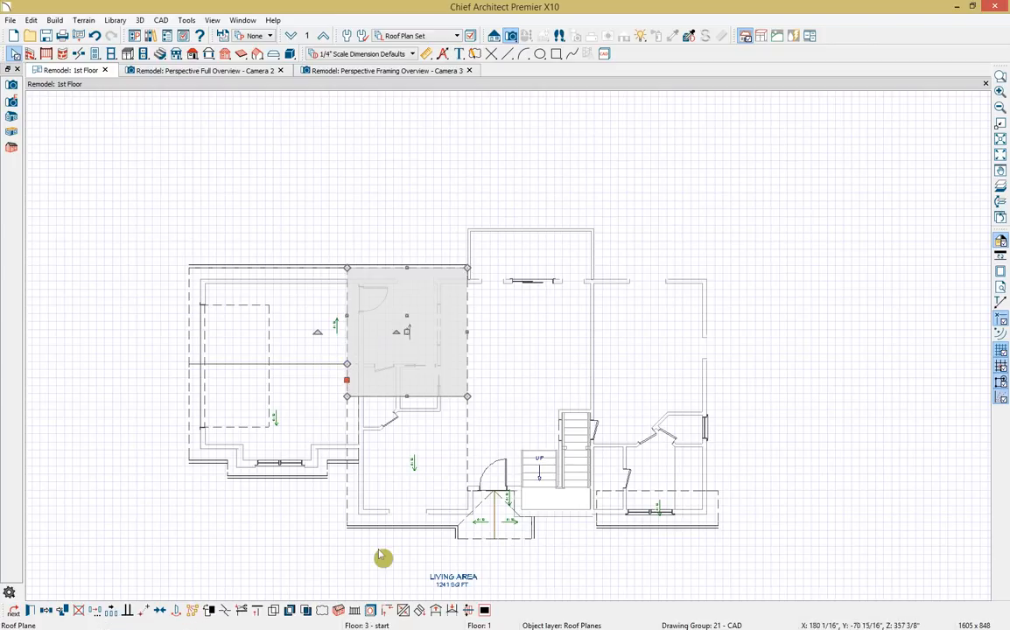
# Shrink the original rear roof plane to the garage wing, aligning its ridge and side edge with the wing's front roof plane
pyautogui.click(313, 366)
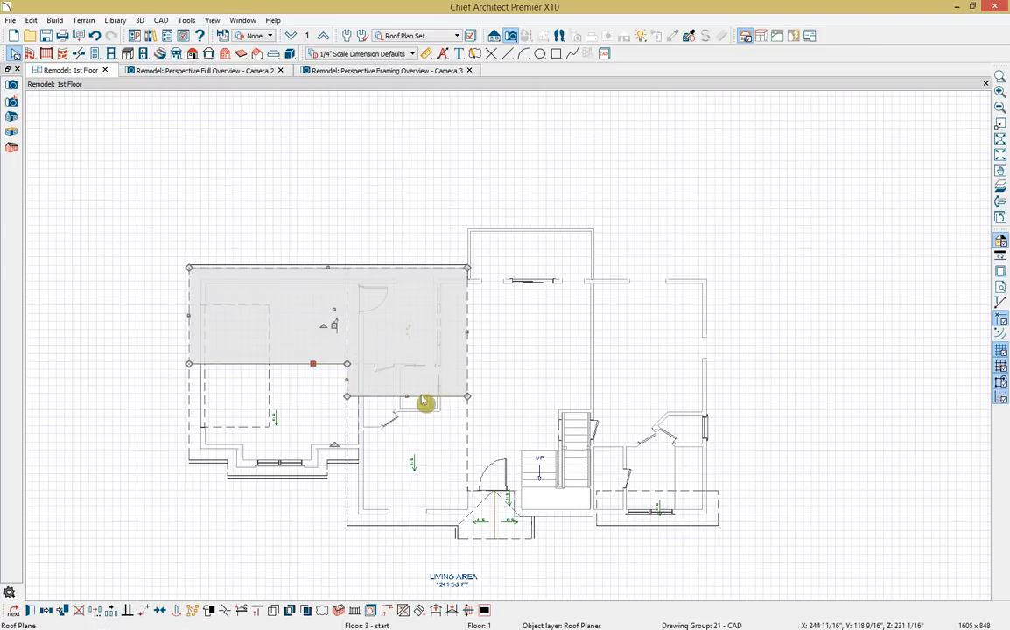
pyautogui.moveTo(407, 397); pyautogui.dragTo(342, 365)
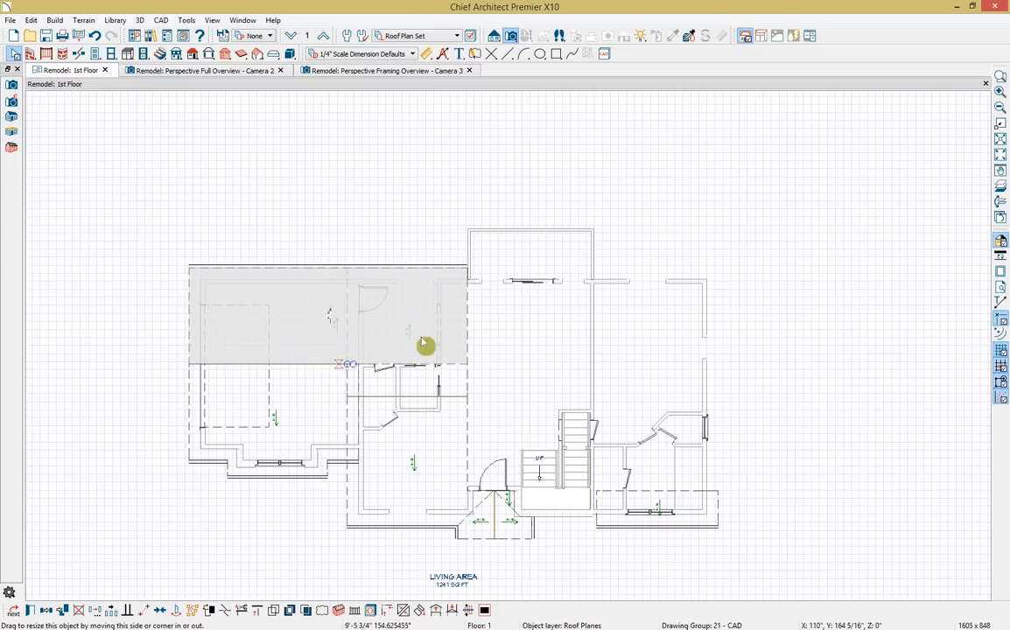
pyautogui.moveTo(467, 320)
pyautogui.mouseDown()
pyautogui.moveTo(344, 340)
pyautogui.moveTo(360, 341)
pyautogui.moveTo(331, 332)
pyautogui.moveTo(358, 343)
pyautogui.mouseUp()
pyautogui.click(261, 586)
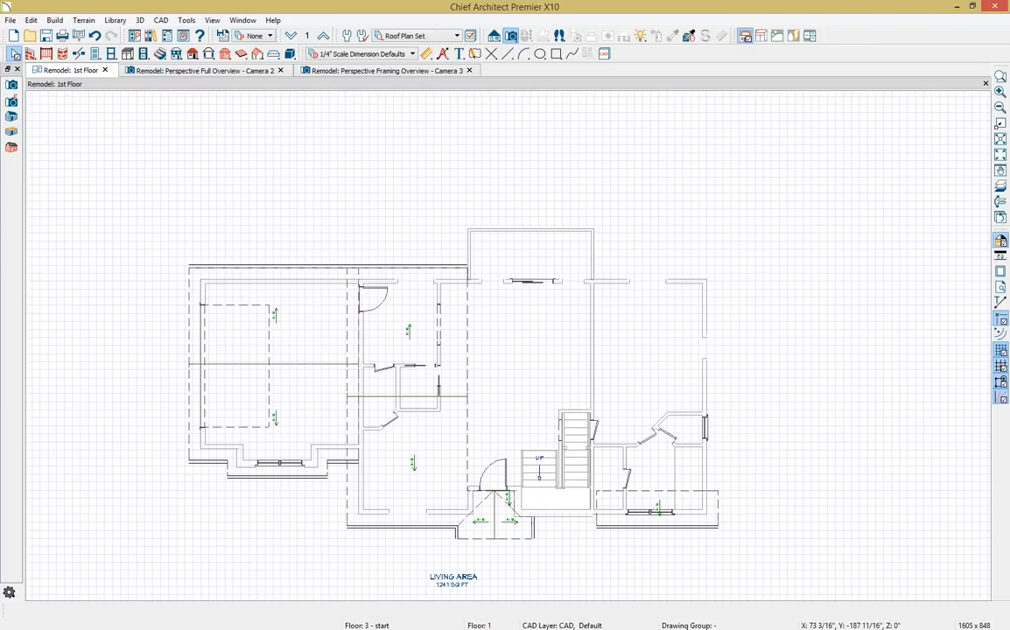
# Build roof framing for the garage wing's front and rear roof planes without displaying the rafters layer, and inspect it in the framing overview
pyautogui.click(305, 269)
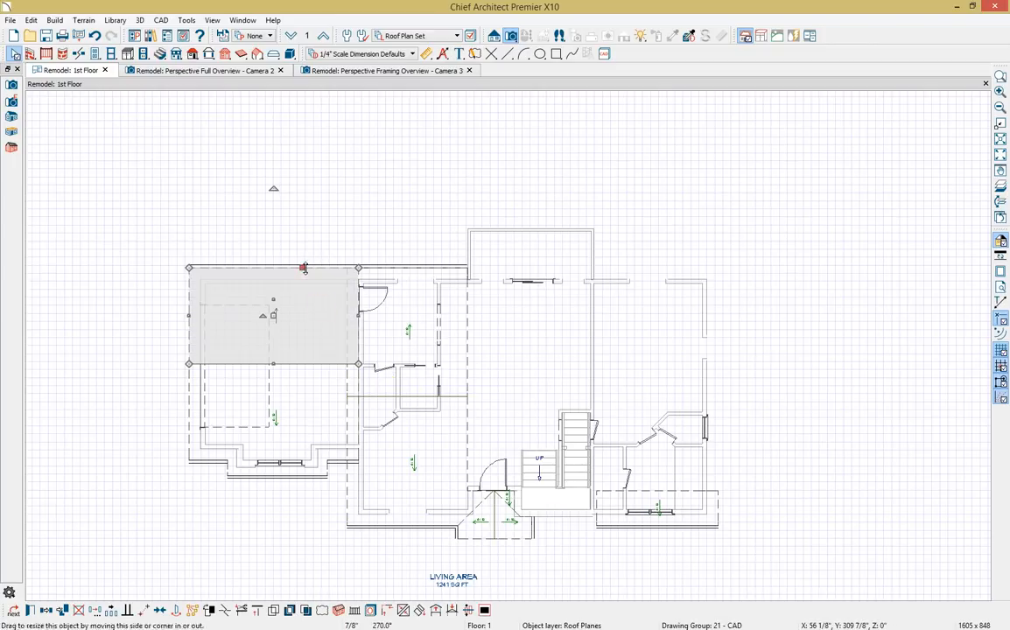
pyautogui.keyDown('shift'); pyautogui.click(327, 481); pyautogui.keyUp('shift')
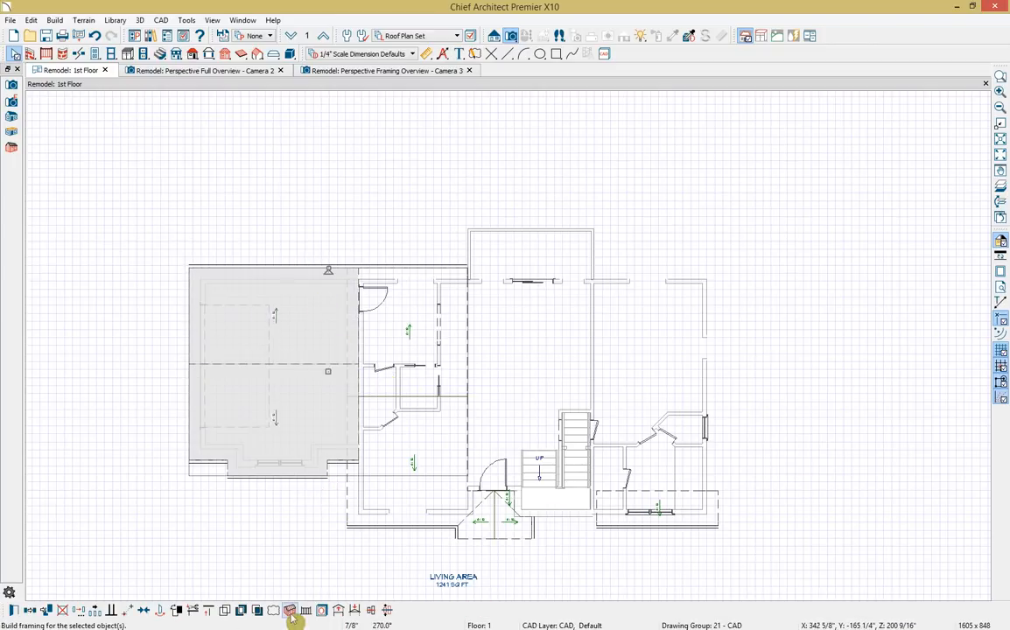
pyautogui.click(136, 609)
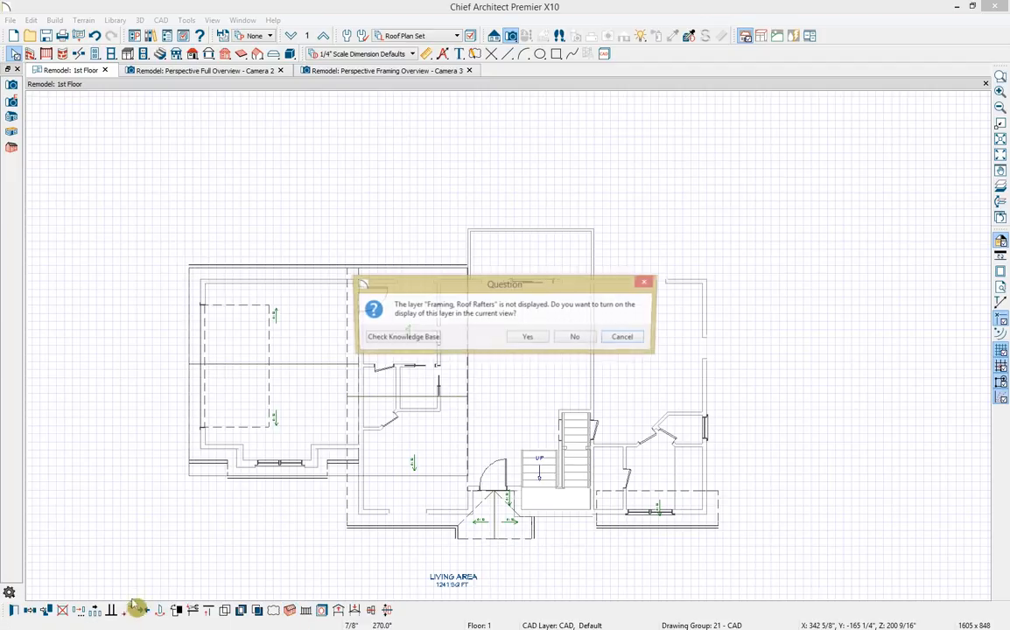
pyautogui.click(578, 338)
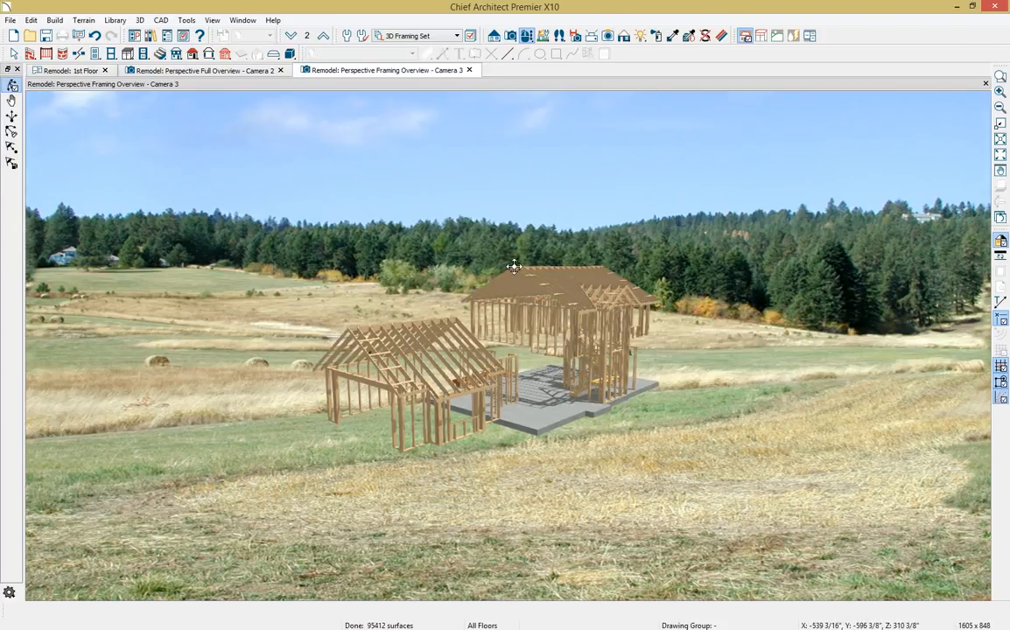
pyautogui.moveTo(514, 268); pyautogui.dragTo(500, 288)
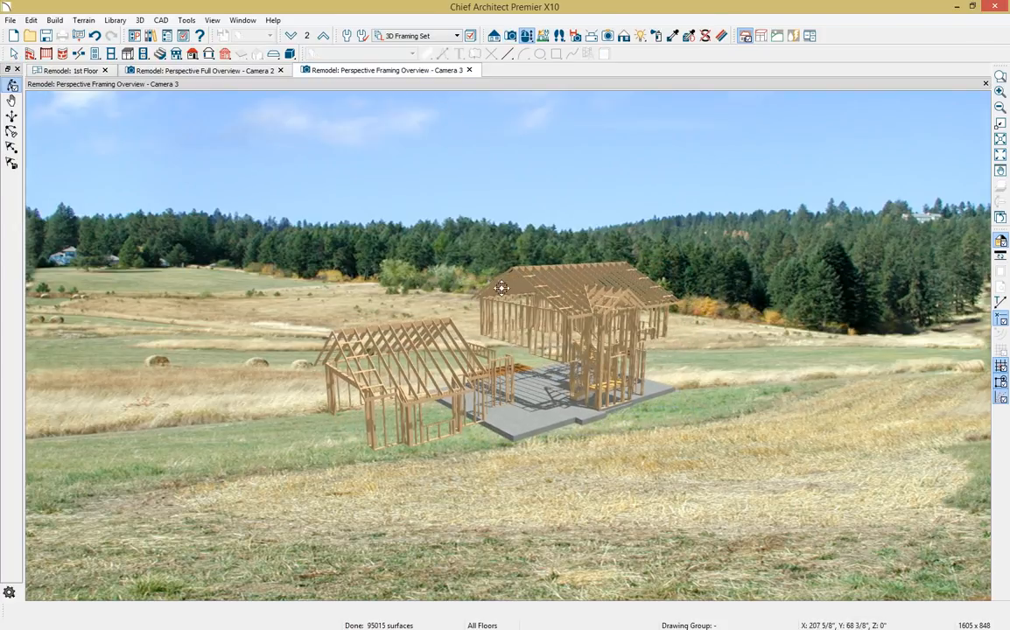
pyautogui.moveTo(569, 308); pyautogui.dragTo(623, 299)
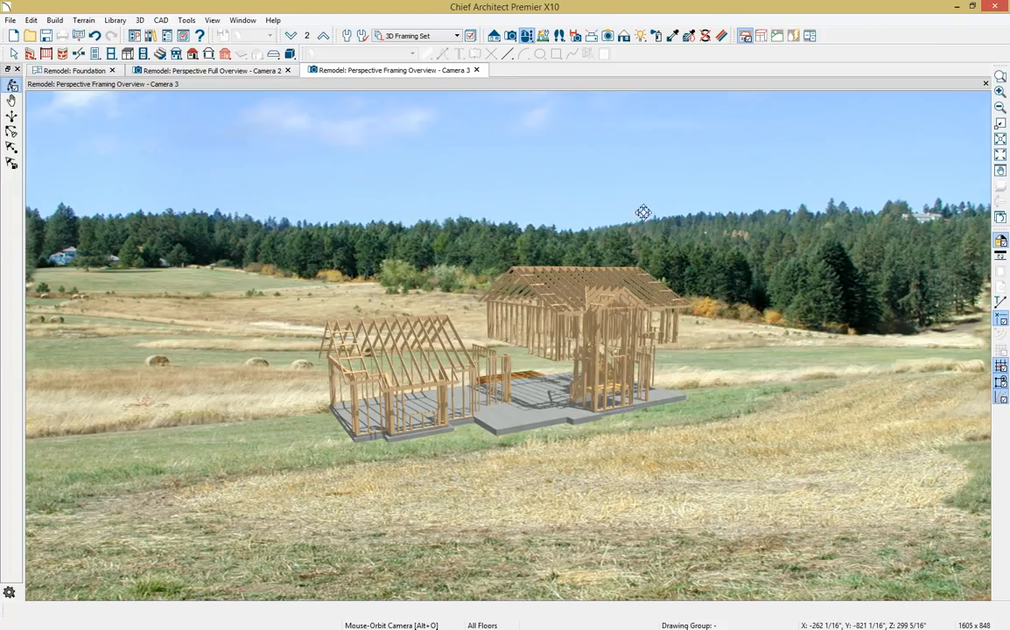
# Return to the plan, go up to the 1st floor and display it with the Framing Set
pyautogui.click(77, 74)
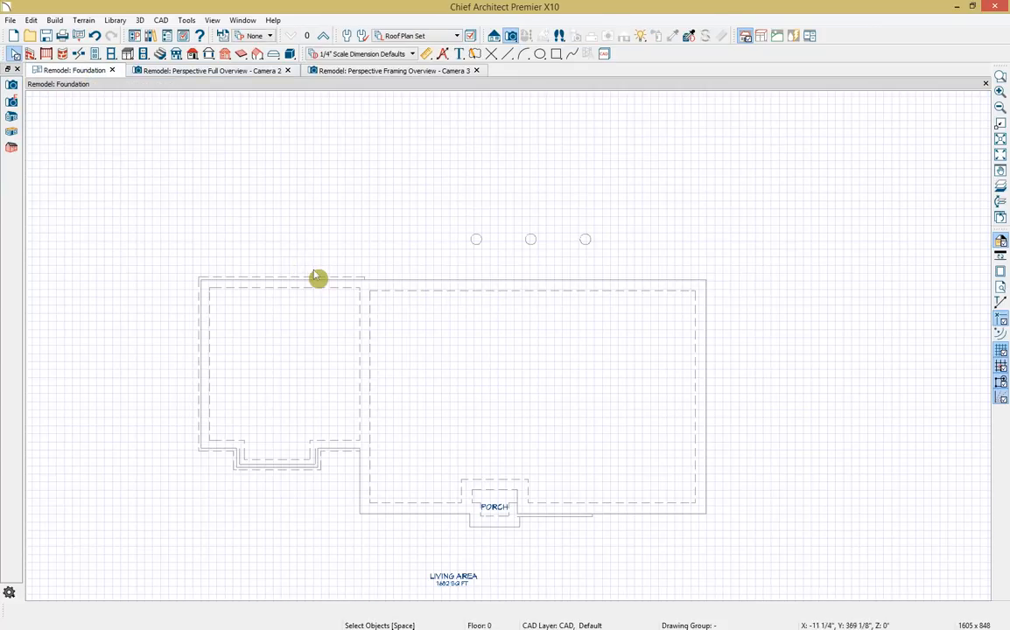
pyautogui.click(324, 36)
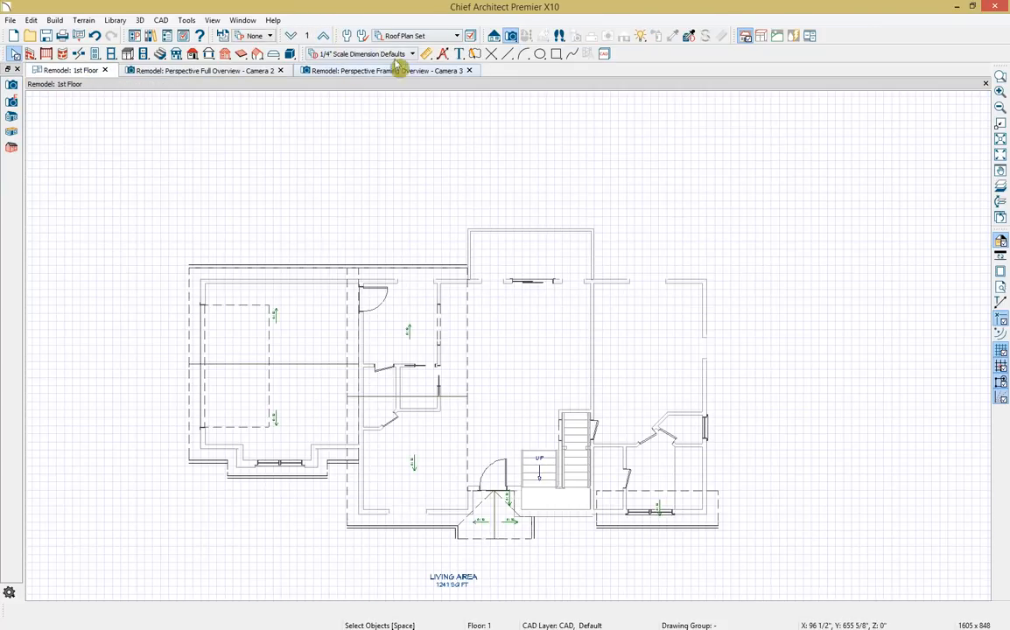
pyautogui.click(428, 36)
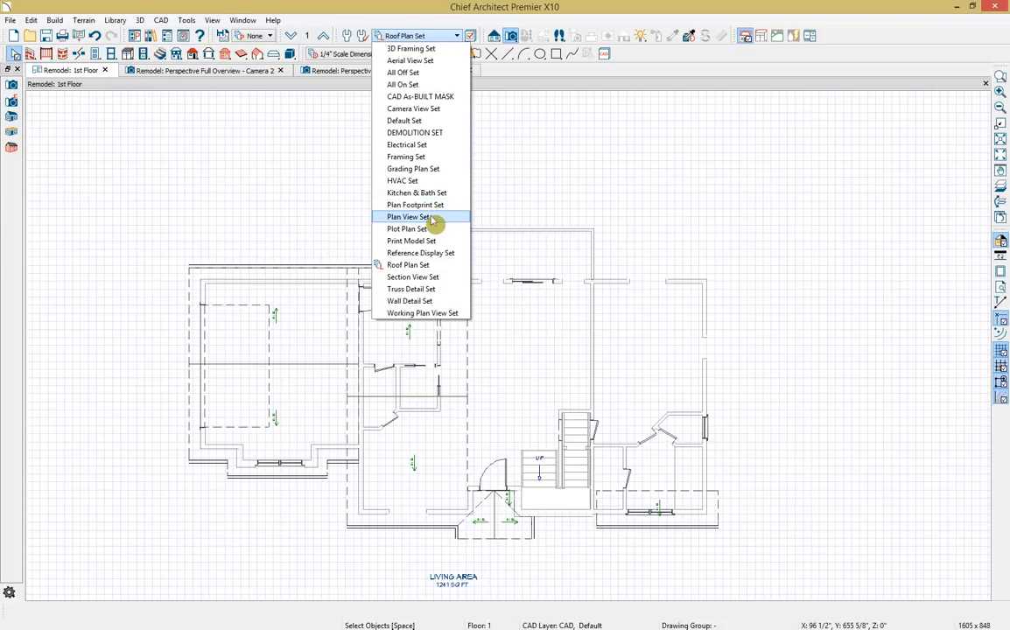
pyautogui.click(406, 157)
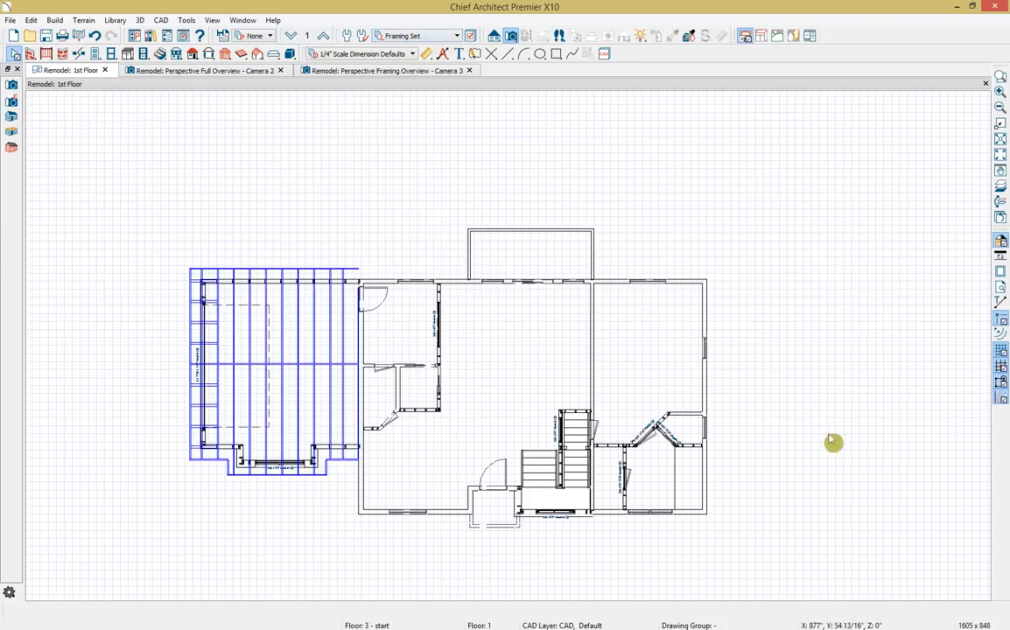
# Draw a 4x12 floor beam about 26'-10" long from the rear wall to the wall corner beside the front entry door
pyautogui.moveTo(801, 428); pyautogui.dragTo(783, 423, button='middle')
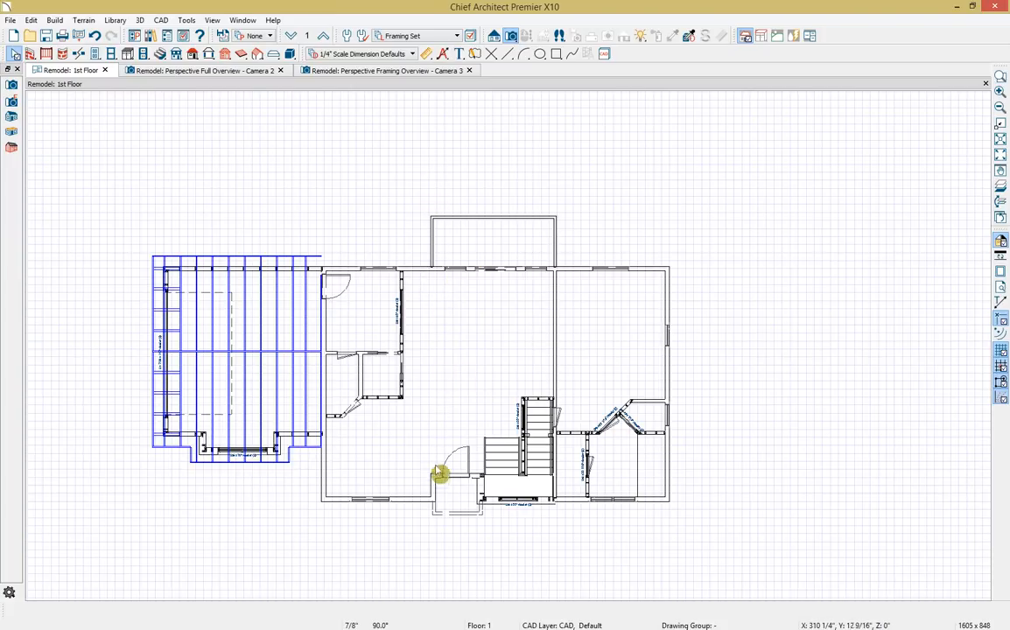
pyautogui.click(242, 55)
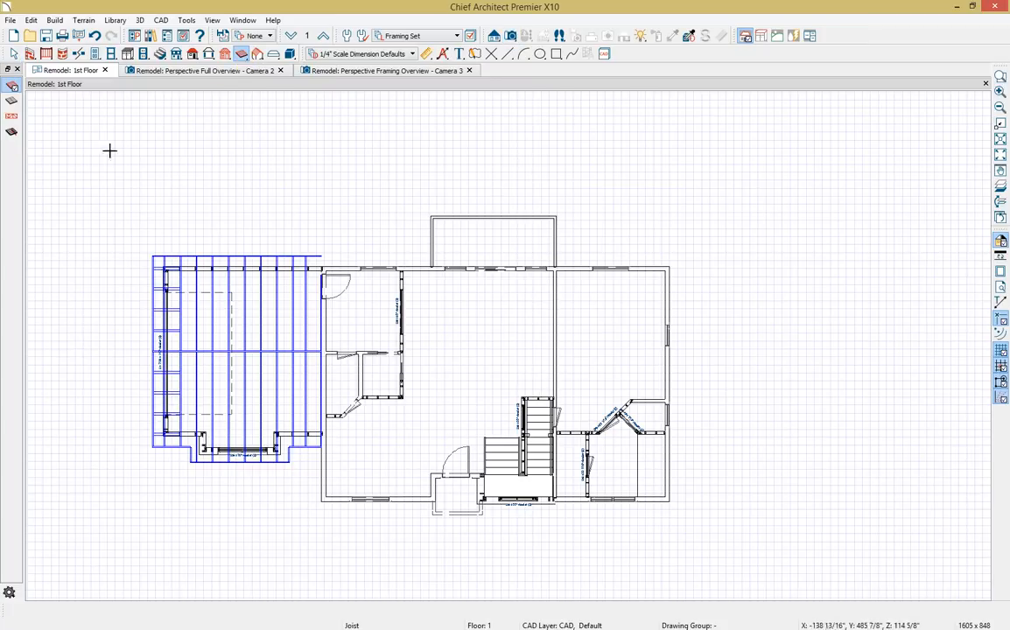
pyautogui.click(13, 138)
pyautogui.moveTo(432, 268)
pyautogui.mouseDown()
pyautogui.moveTo(435, 497)
pyautogui.moveTo(439, 480)
pyautogui.mouseUp()
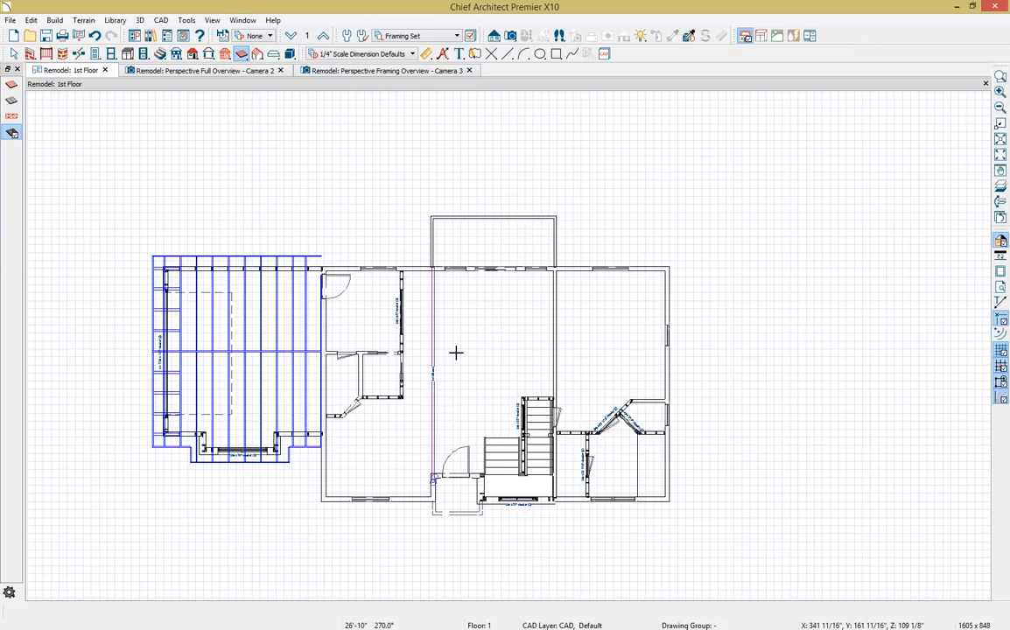
# Place a 4x4 post in the wall corner beside the entry door, under the end of the floor beam
pyautogui.scroll(4, 450, 425)
pyautogui.click(225, 56)
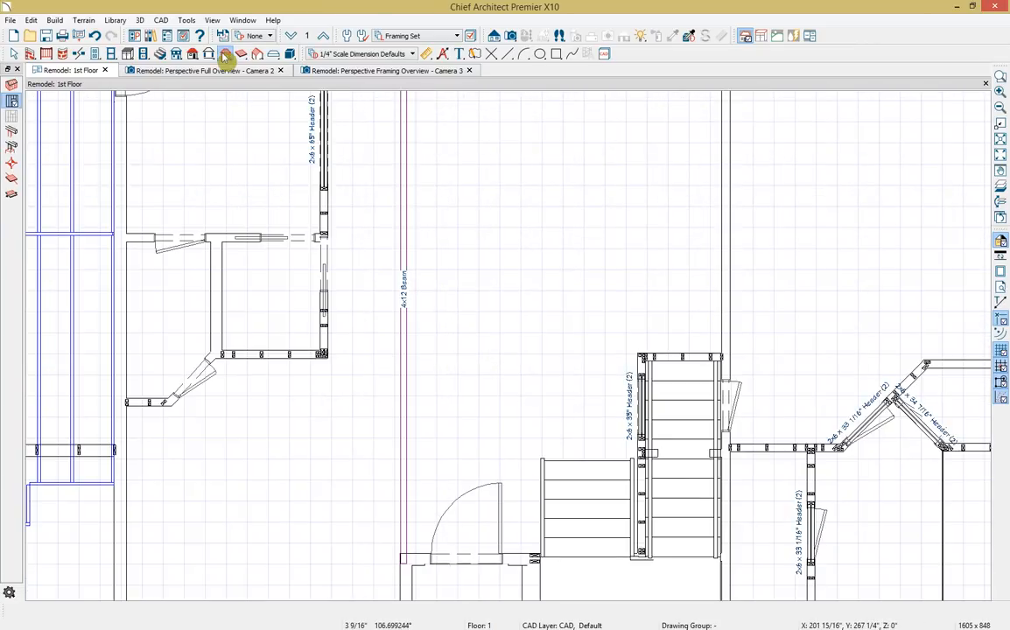
pyautogui.click(12, 133)
pyautogui.click(376, 493)
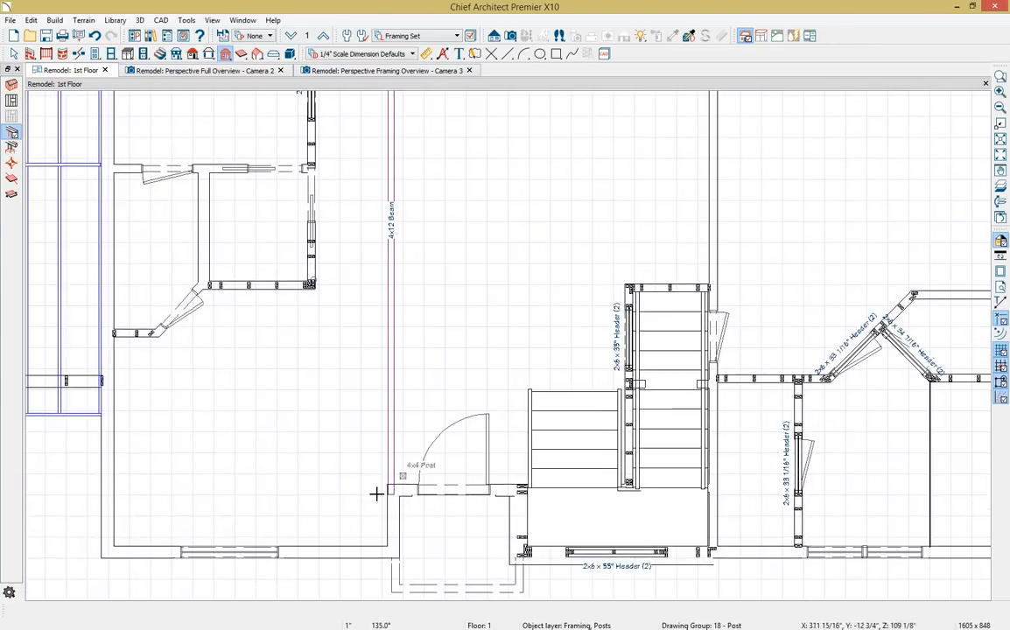
pyautogui.scroll(4, 406, 500)
pyautogui.press('space')
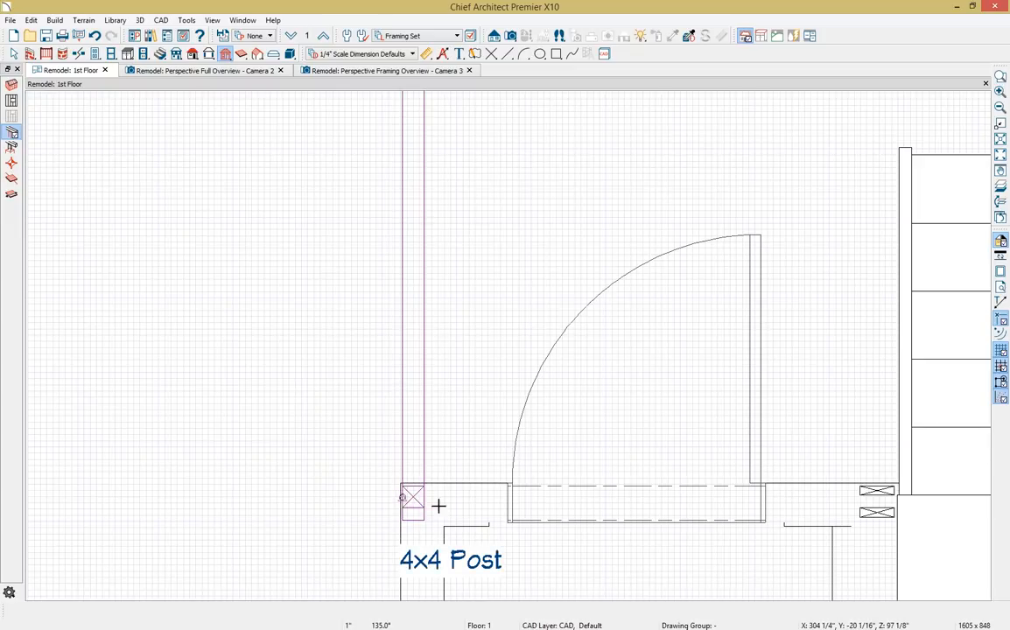
# Shorten the floor beam's entry end so that it finishes flush with the 4x4 post
pyautogui.click(418, 529)
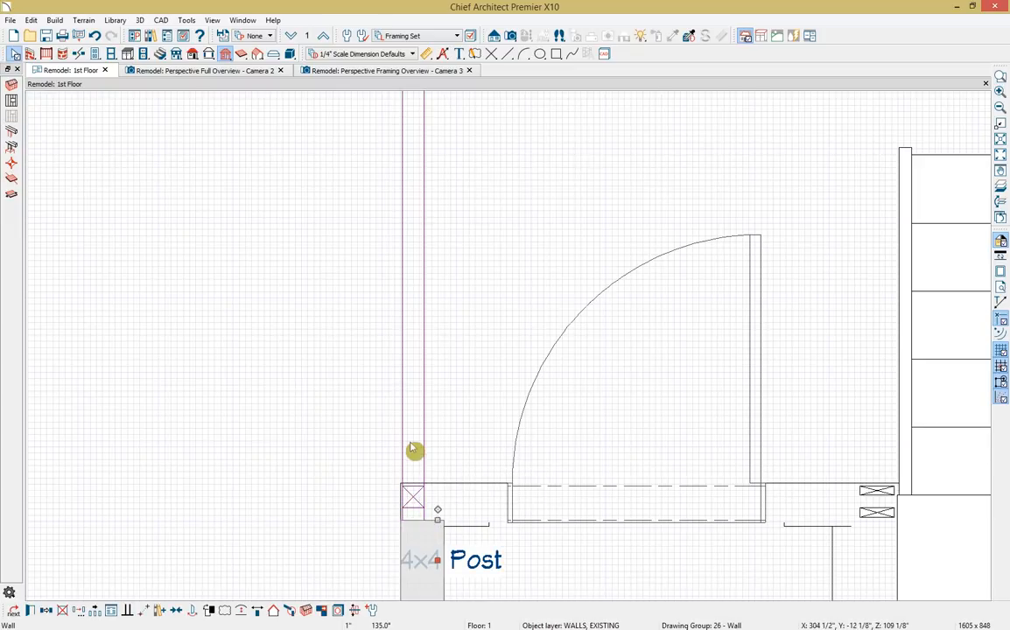
pyautogui.click(421, 529)
pyautogui.click(420, 430)
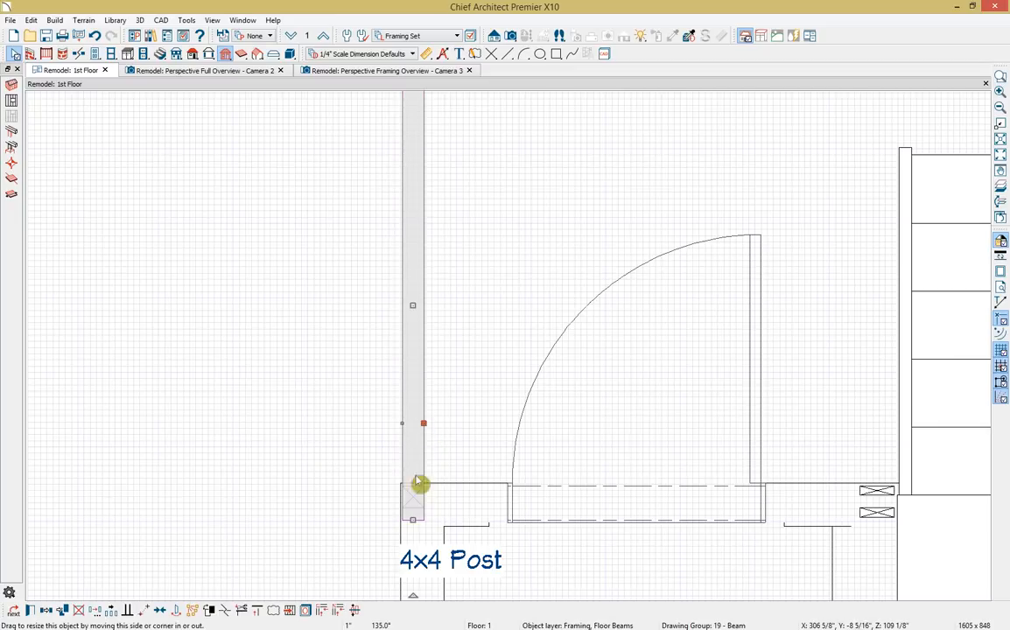
pyautogui.scroll(-3, 498, 392)
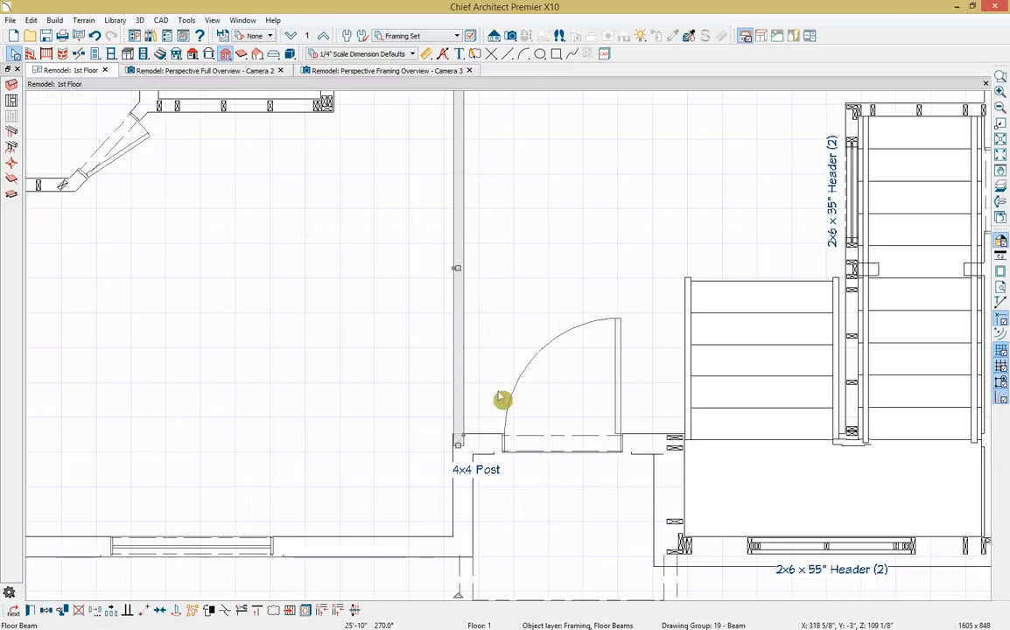
# Place a 4x4 post in the rear wall under the other end of the floor beam
pyautogui.moveTo(493, 219)
pyautogui.mouseDown(button='middle')
pyautogui.moveTo(481, 352)
pyautogui.moveTo(482, 556)
pyautogui.mouseUp(button='middle')
pyautogui.moveTo(499, 150); pyautogui.dragTo(492, 529, button='middle')
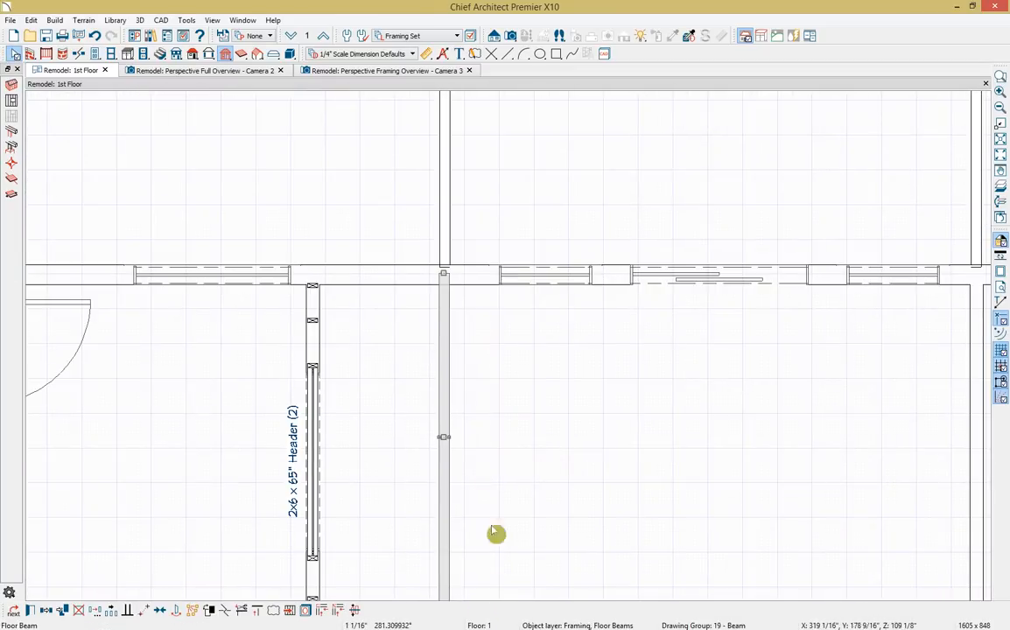
pyautogui.click(19, 149)
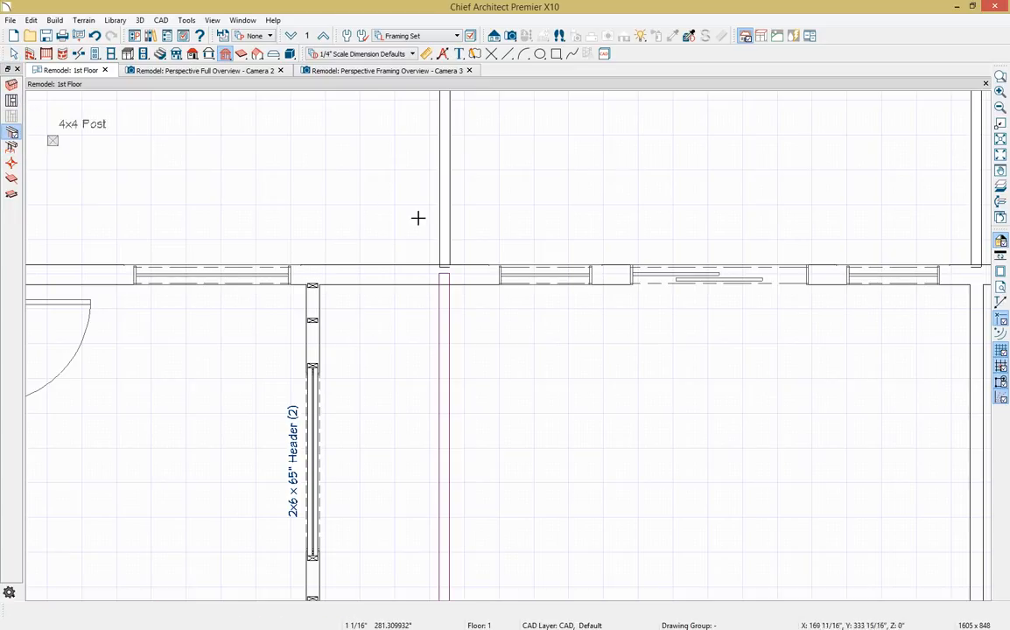
pyautogui.click(447, 284)
pyautogui.scroll(3, 461, 290)
pyautogui.press('space')
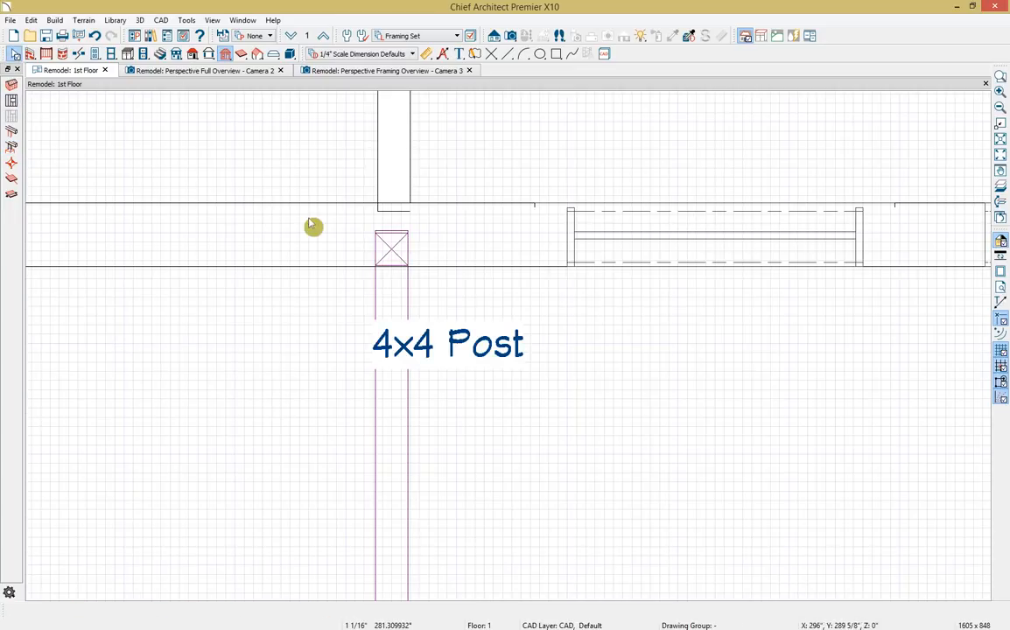
# Shorten the floor beam's rear end slightly so that it finishes flush with the 4x4 post in the rear wall
pyautogui.click(407, 300)
pyautogui.moveTo(394, 235); pyautogui.dragTo(391, 232)
pyautogui.scroll(-4, 477, 361)
pyautogui.click(597, 518)
pyautogui.moveTo(536, 357); pyautogui.dragTo(438, 136, button='middle')
pyautogui.scroll(-2, 440, 140)
pyautogui.scroll(-3, 497, 297)
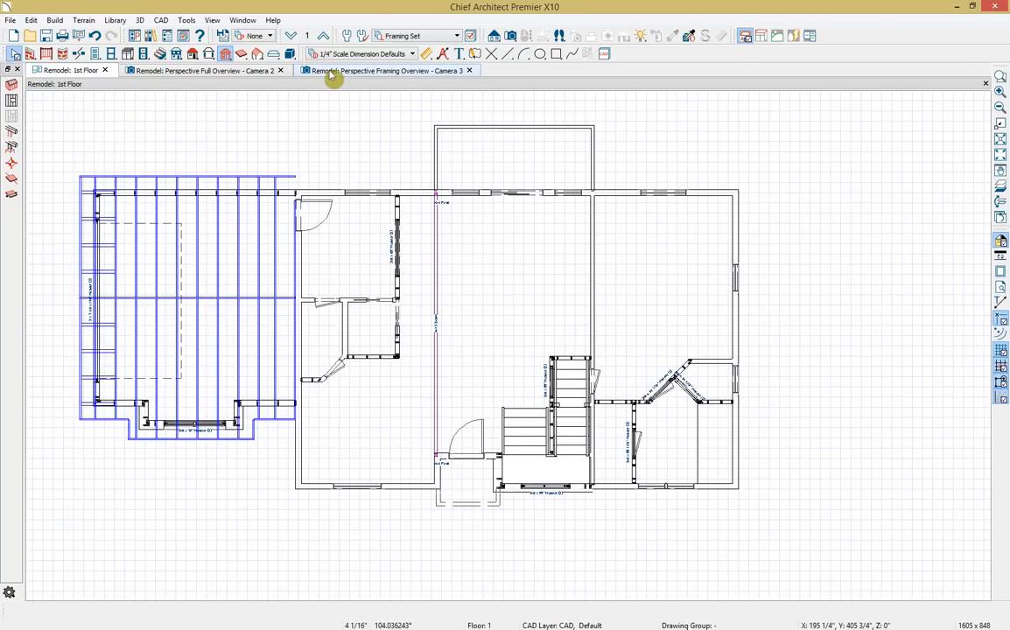
# Go to the perspective framing overview and set the floor beam's type to I-Joist
pyautogui.click(332, 73)
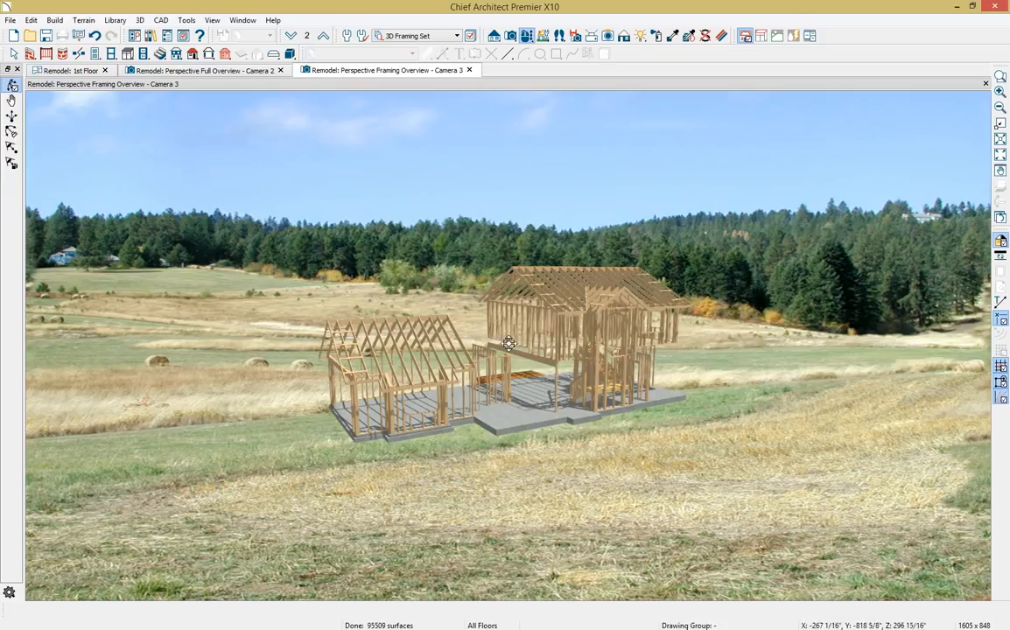
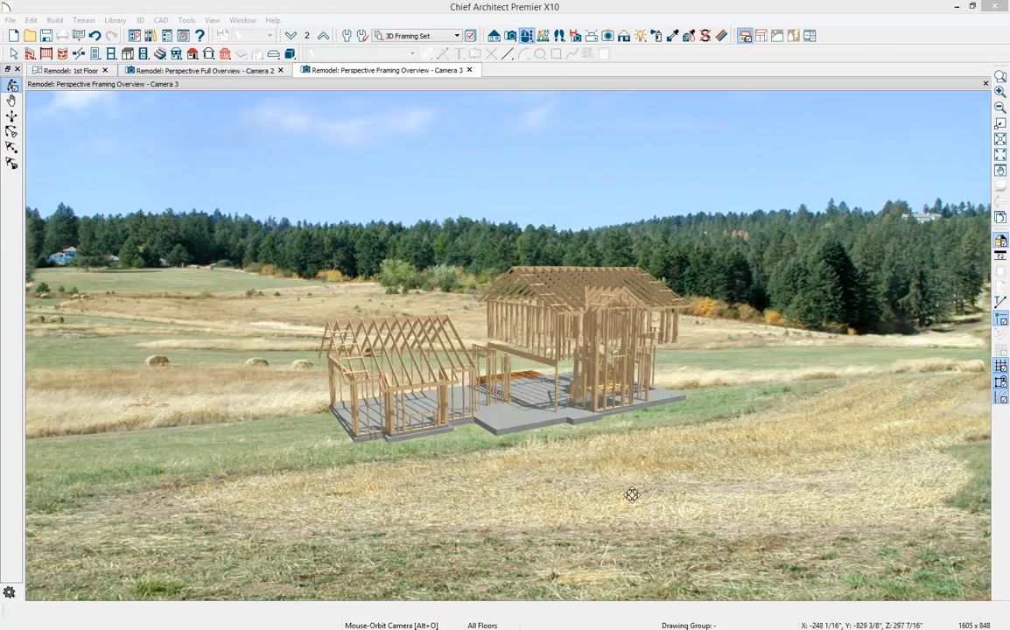
pyautogui.press('space')
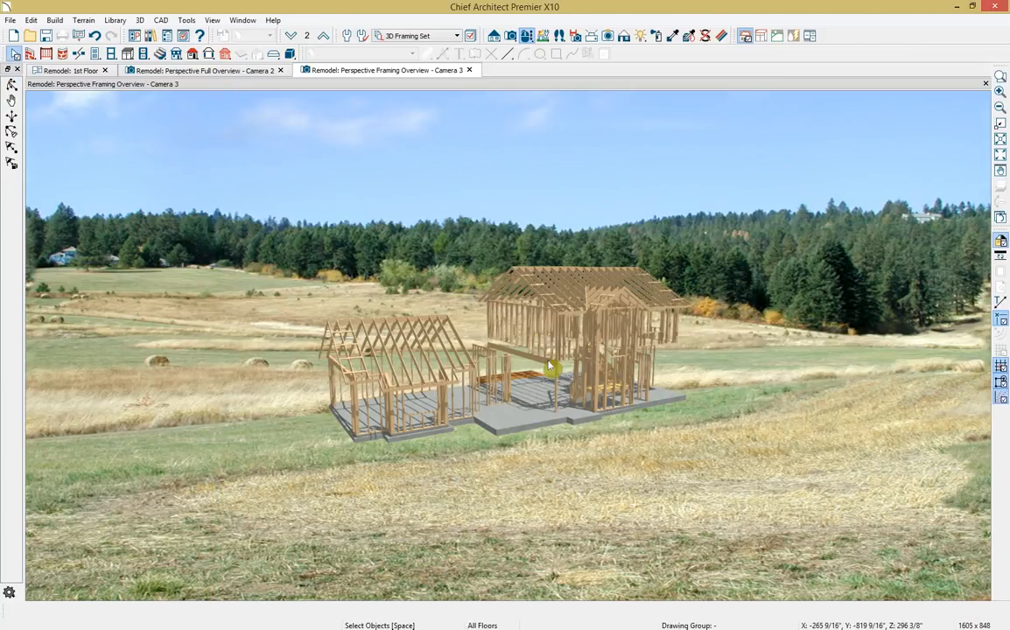
pyautogui.click(507, 350)
pyautogui.click(30, 611)
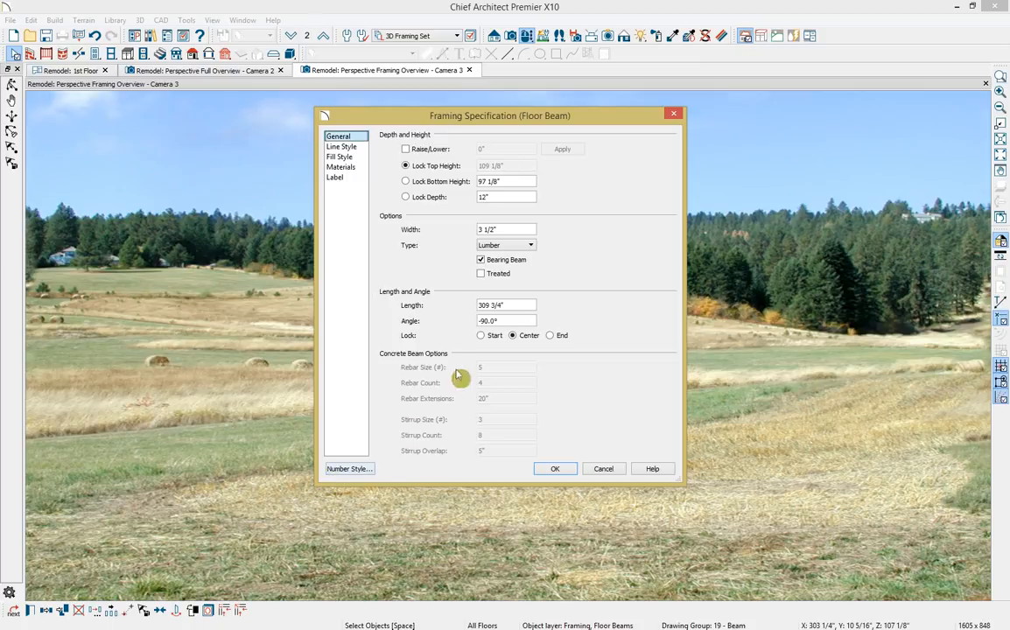
pyautogui.click(520, 248)
pyautogui.click(488, 266)
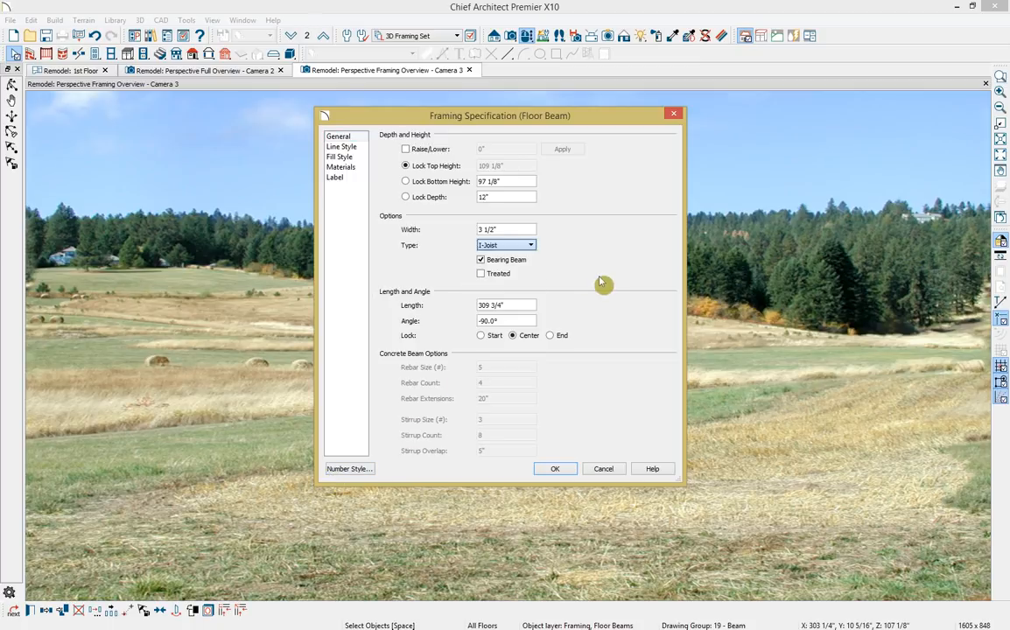
# Assign the Steel Stud 16" OC framing material to the floor beam and apply its specification
pyautogui.click(350, 167)
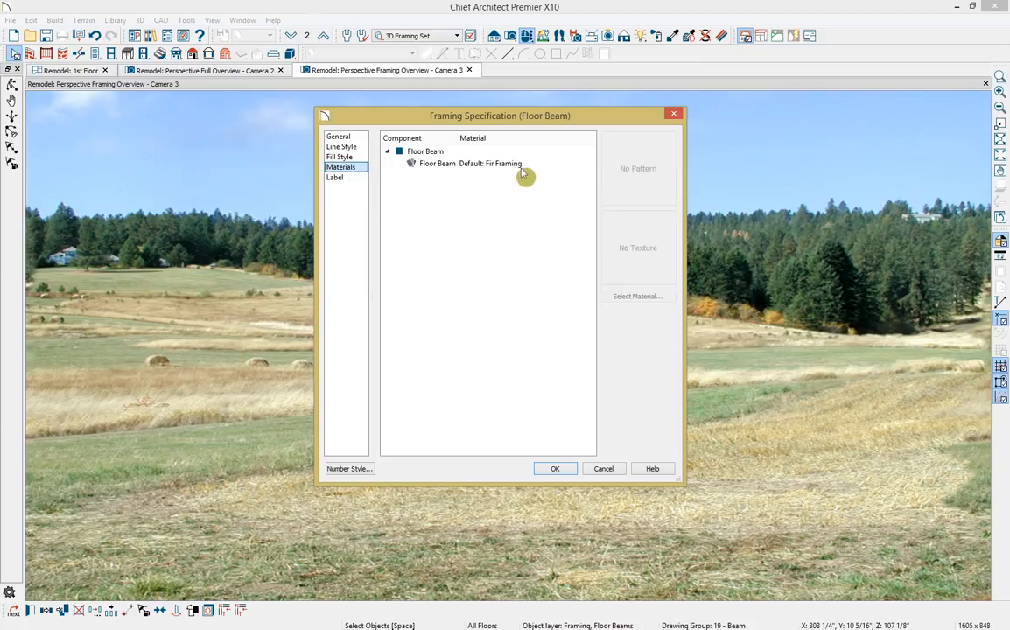
pyautogui.click(523, 164)
pyautogui.click(642, 297)
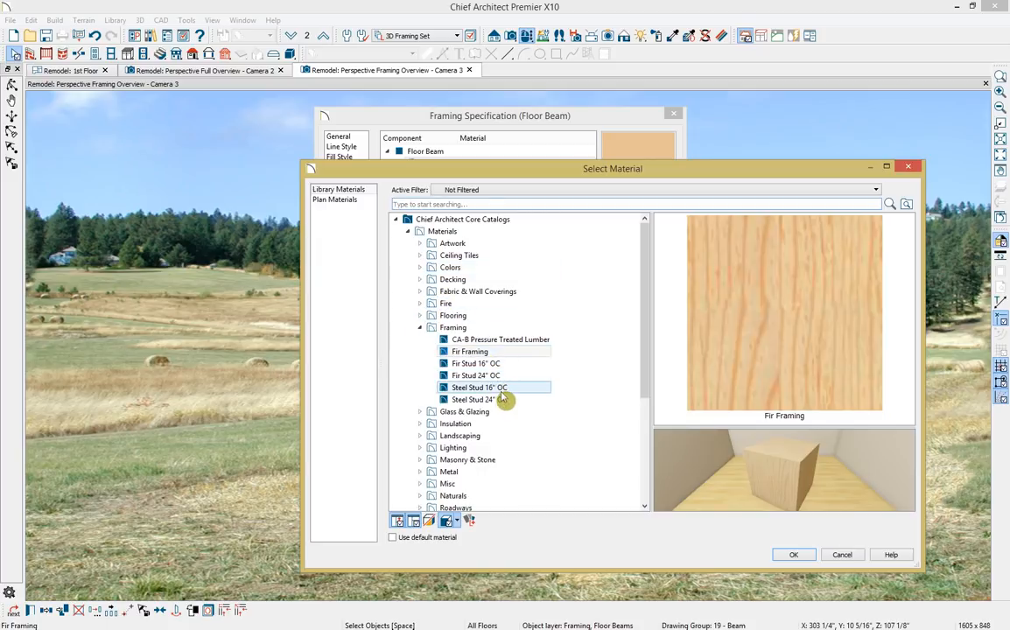
pyautogui.click(506, 388)
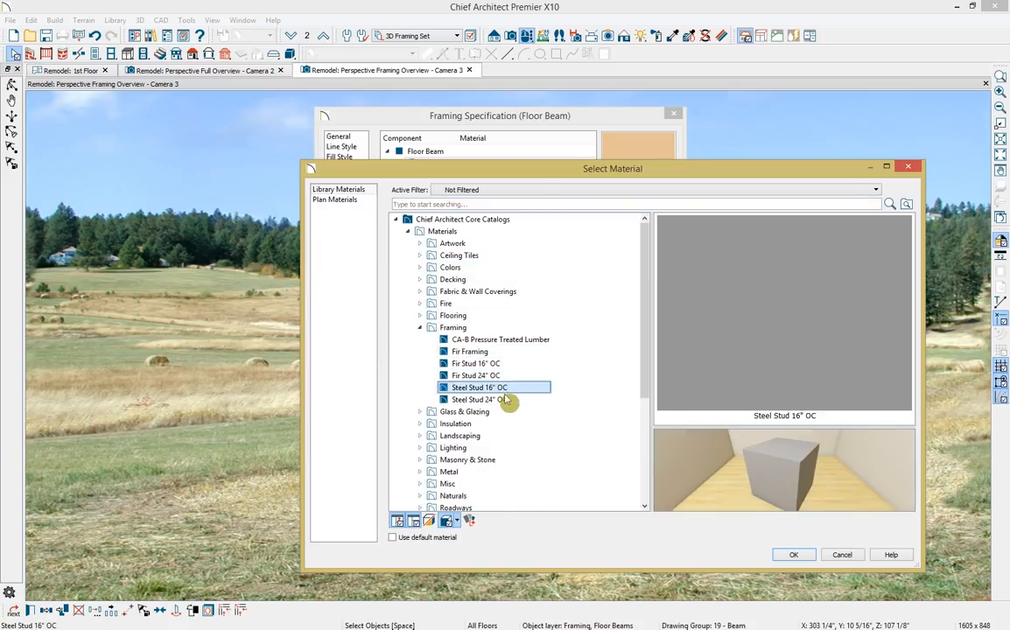
pyautogui.click(793, 556)
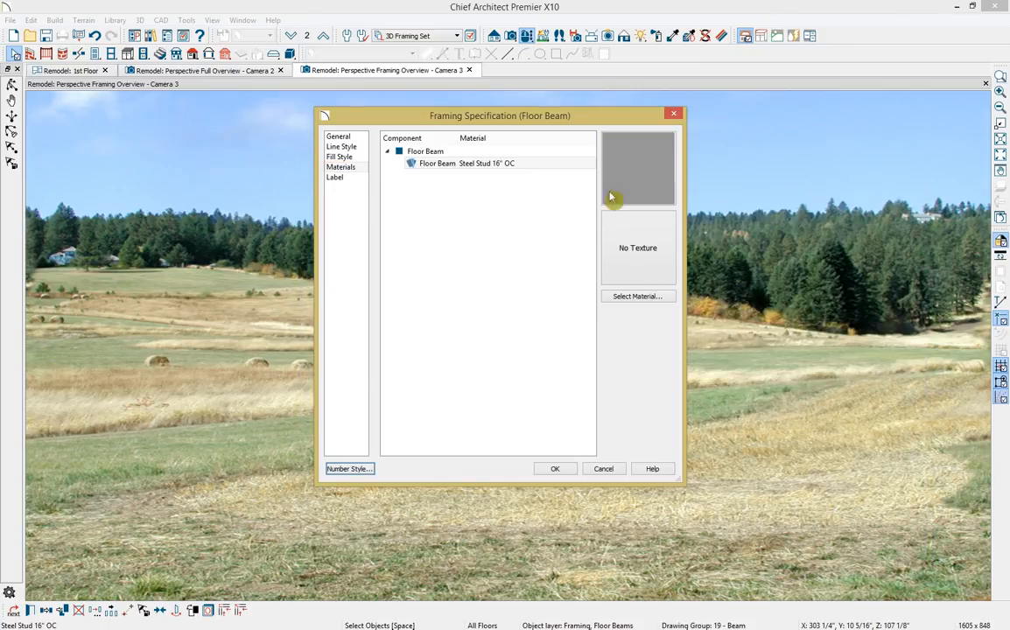
pyautogui.click(557, 469)
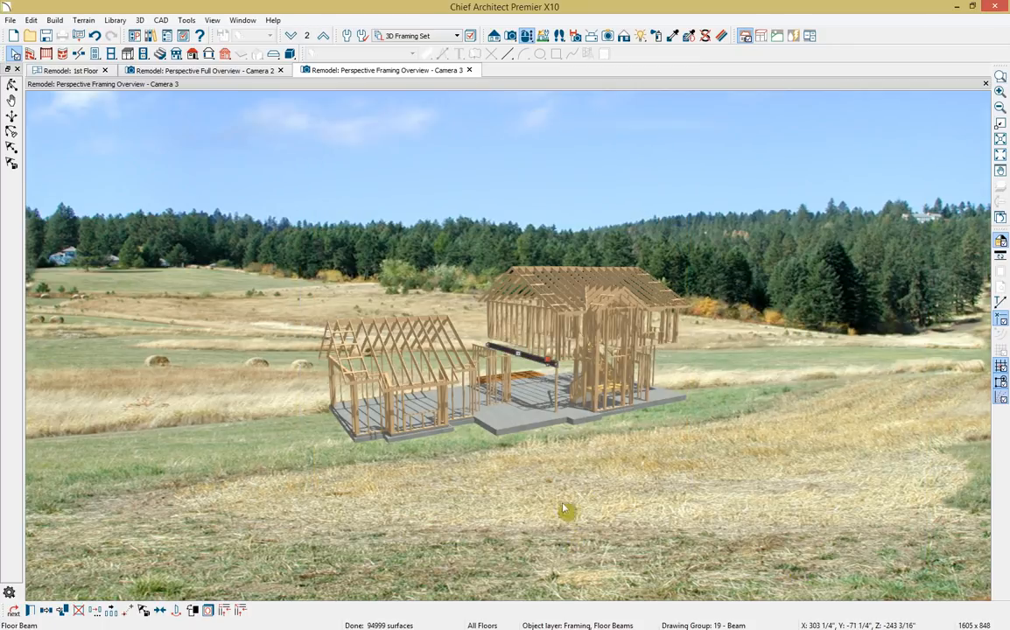
# Inspect the steel floor beam and its supporting posts up close, and close the perspective framing overview
pyautogui.scroll(7, 557, 359)
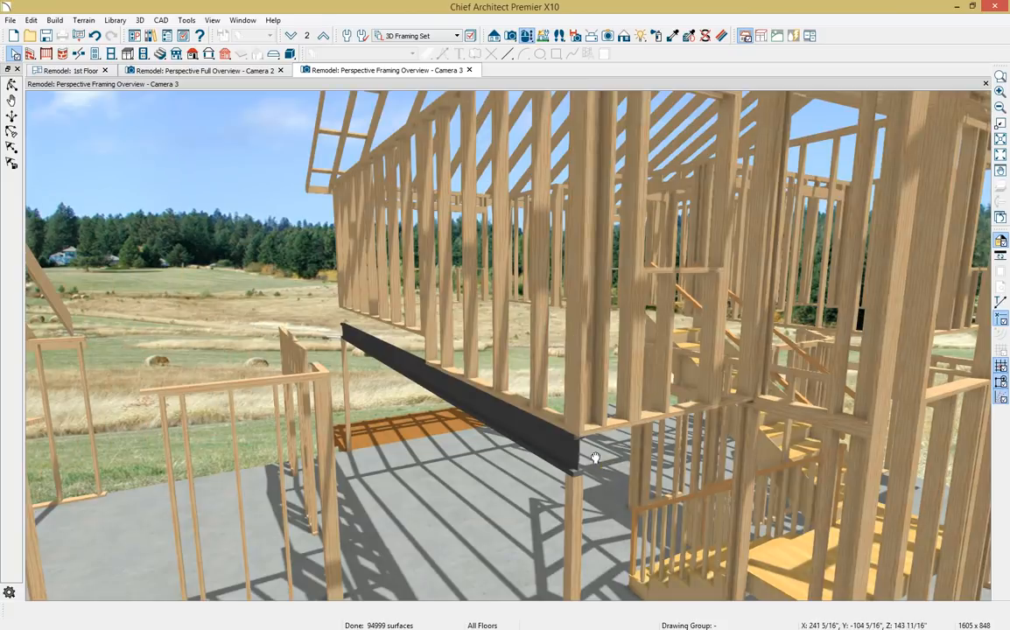
pyautogui.moveTo(591, 458); pyautogui.dragTo(553, 379, button='middle')
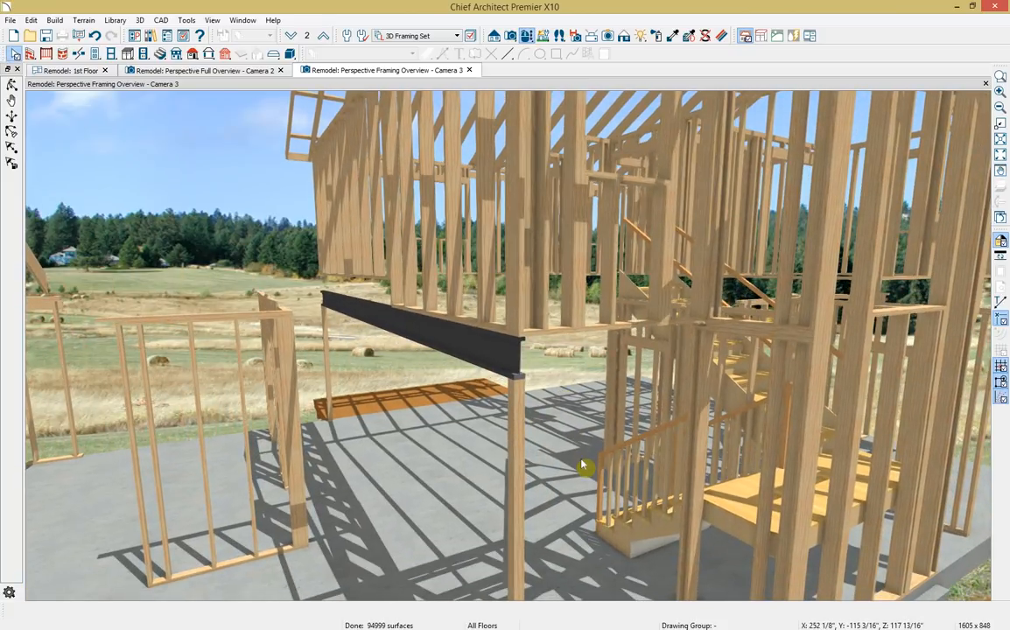
pyautogui.scroll(-10, 582, 466)
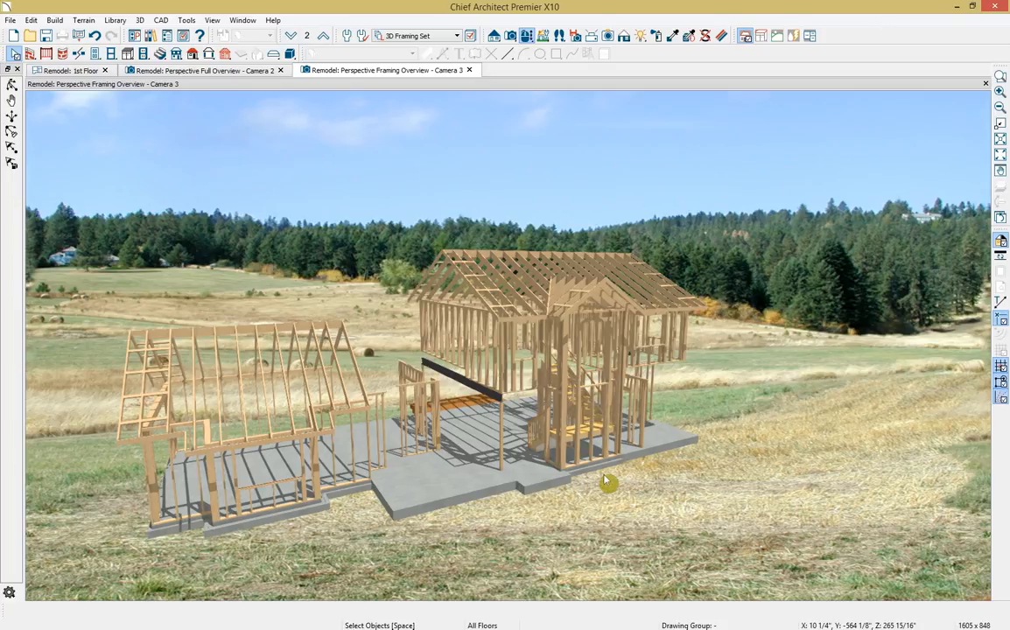
pyautogui.click(469, 70)
pyautogui.scroll(-3, 421, 356)
pyautogui.moveTo(459, 368); pyautogui.dragTo(370, 393, button='middle')
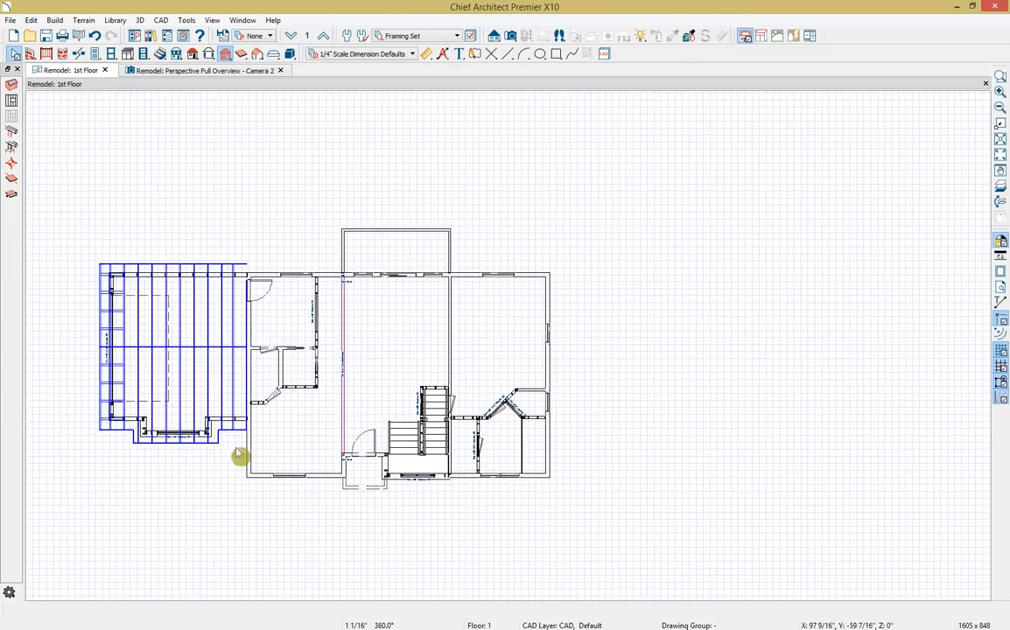
# Go up to the 2nd floor and draw a roof truss about 24'-1" long from the rear roof edge toward the front wall
pyautogui.click(257, 53)
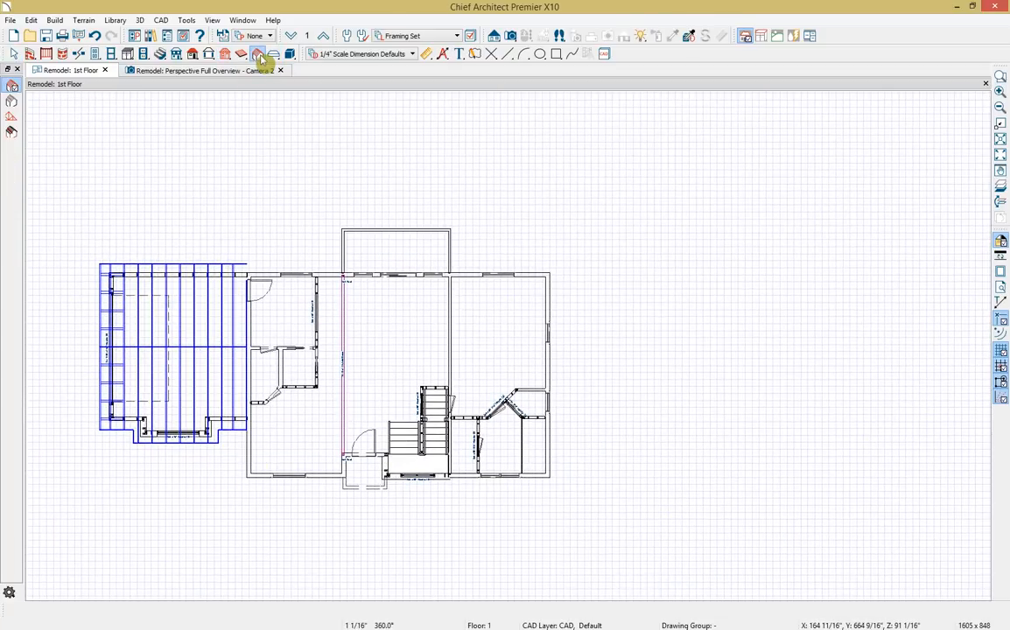
pyautogui.click(12, 116)
pyautogui.click(323, 36)
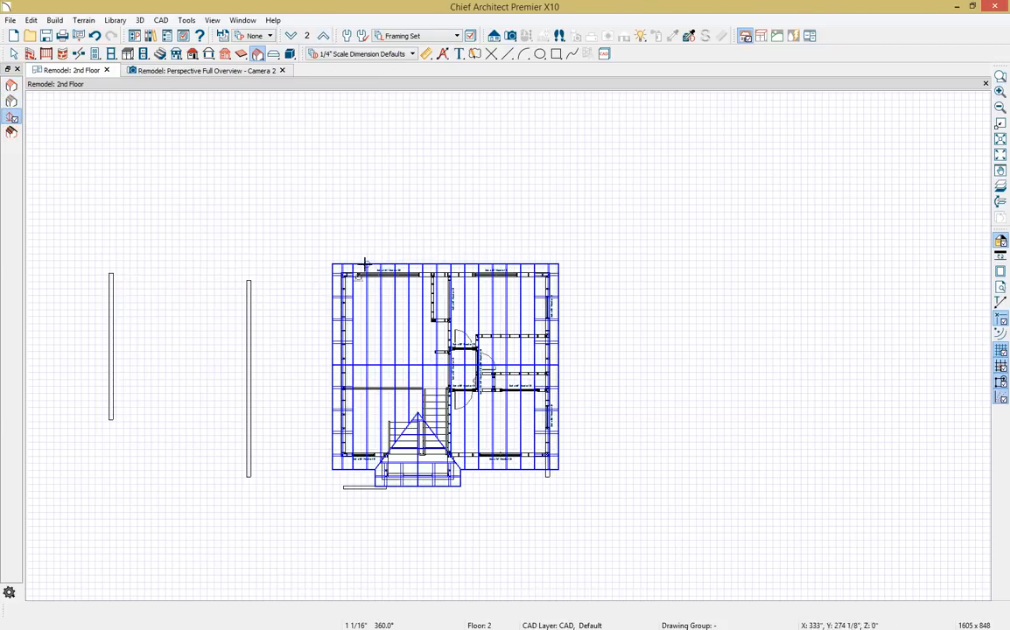
pyautogui.moveTo(367, 263); pyautogui.dragTo(370, 434)
pyautogui.scroll(5, 370, 432)
pyautogui.press('space')
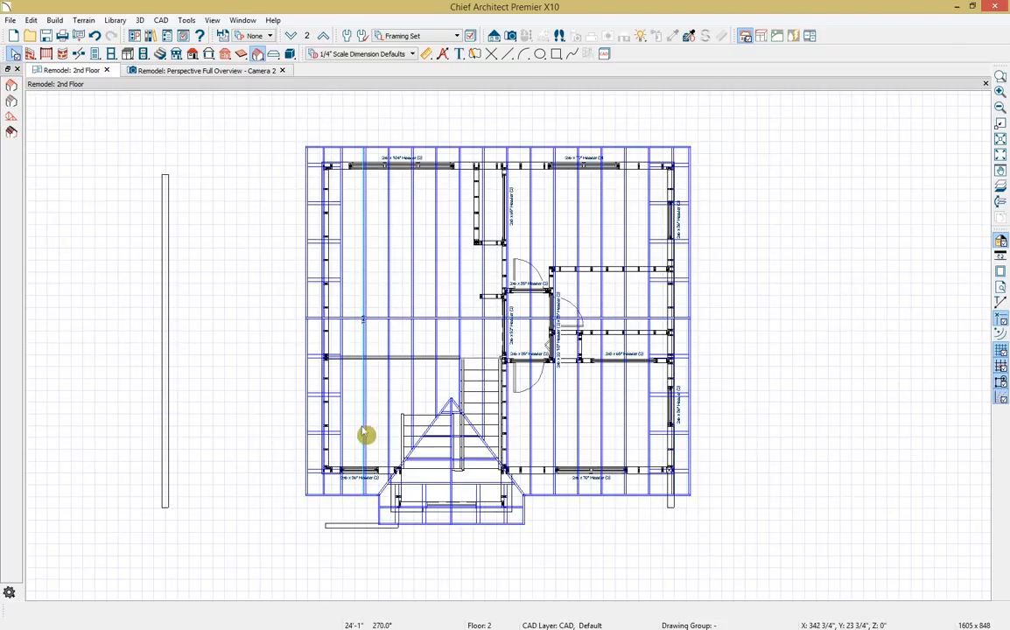
# Review the new roof truss's specification without changing its settings
pyautogui.click(365, 433)
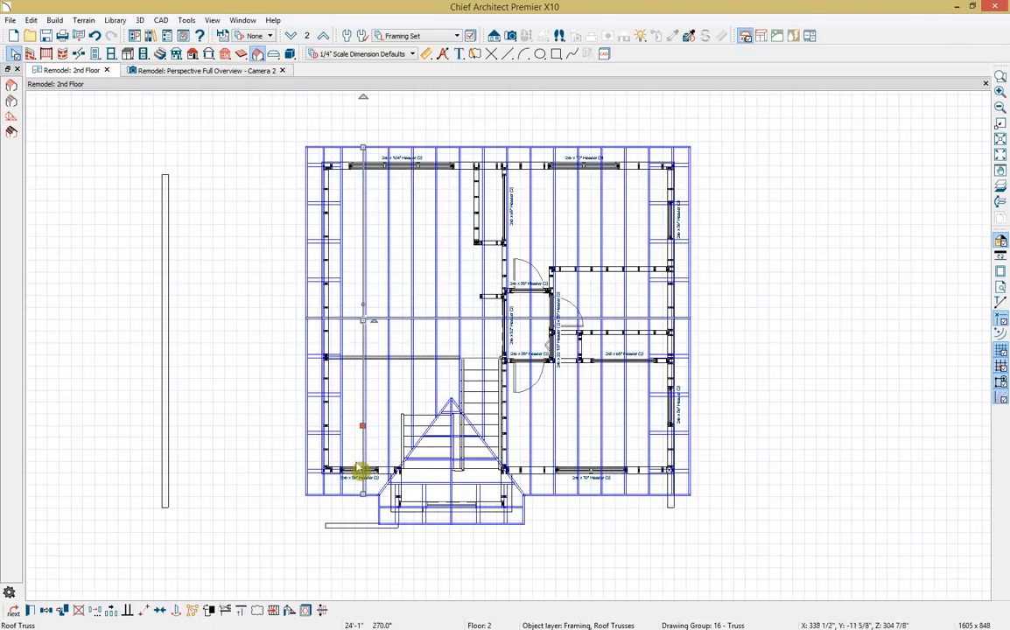
pyautogui.click(29, 610)
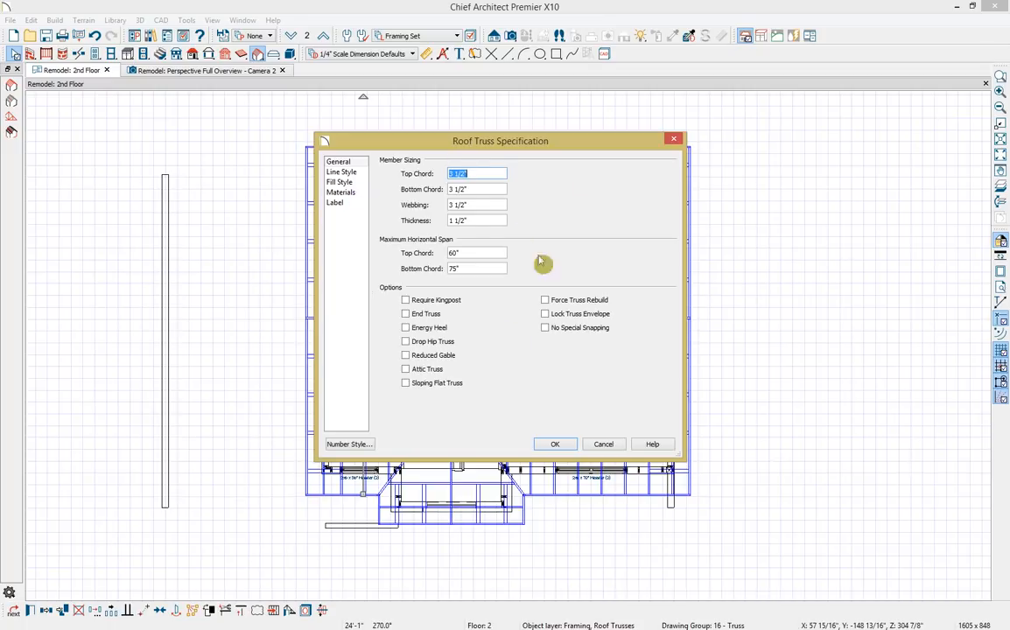
pyautogui.click(603, 444)
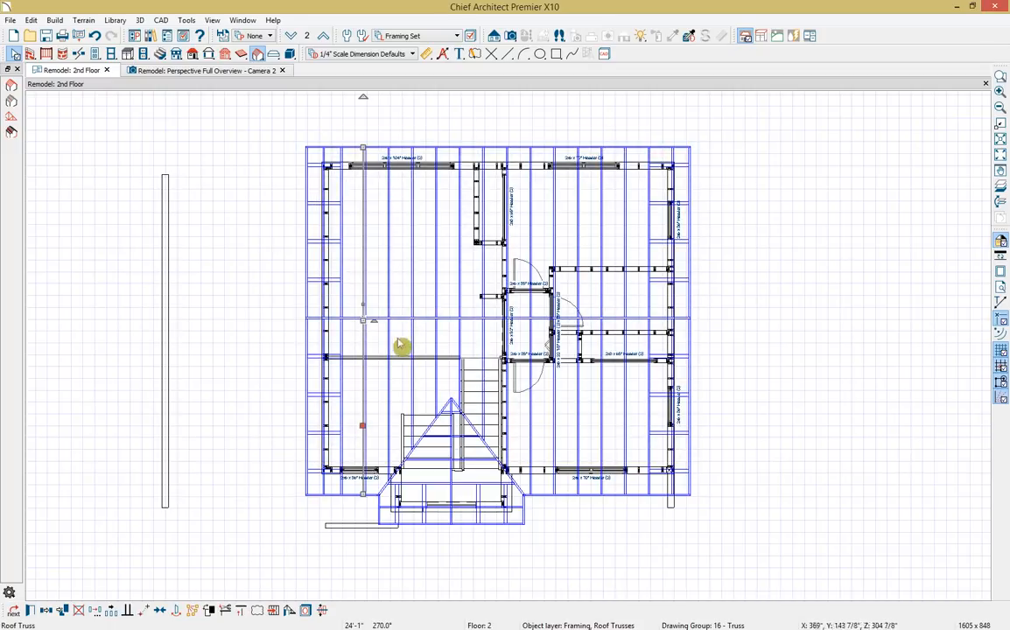
# View the selected roof truss's chords and webbing in its truss detail, and close the detail
pyautogui.click(288, 610)
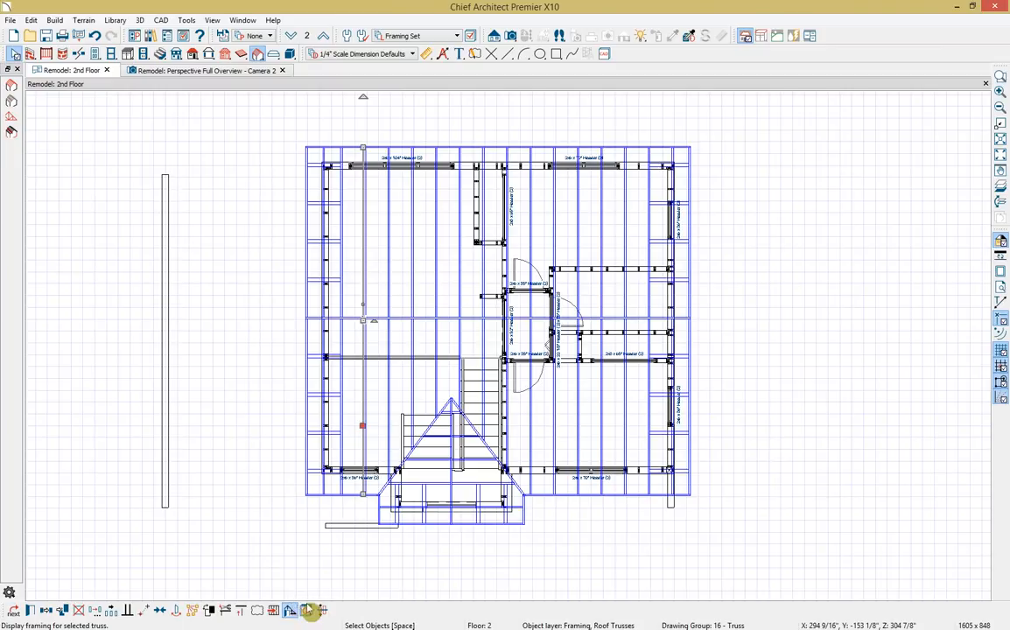
pyautogui.scroll(-3, 711, 385)
pyautogui.moveTo(709, 395); pyautogui.dragTo(610, 356, button='middle')
pyautogui.click(694, 415)
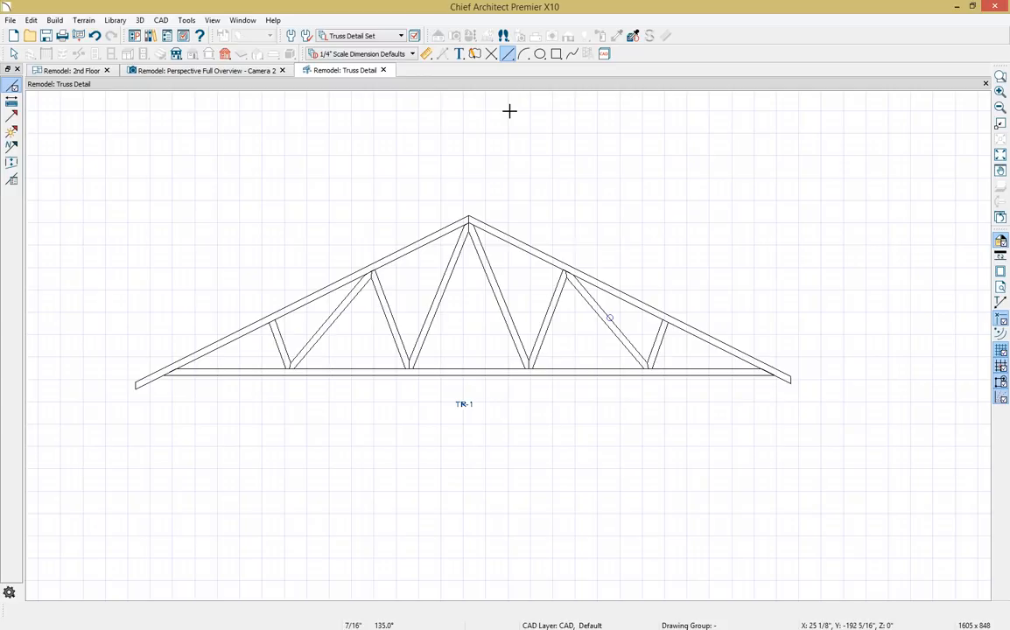
pyautogui.click(383, 71)
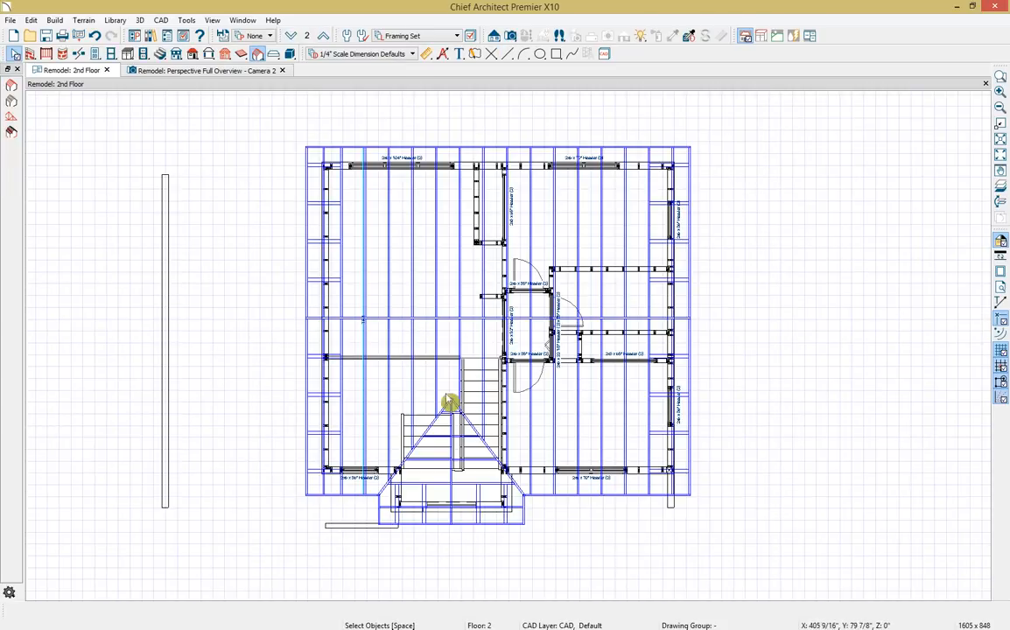
# Delete the roof truss from the 2nd floor plan
pyautogui.click(365, 427)
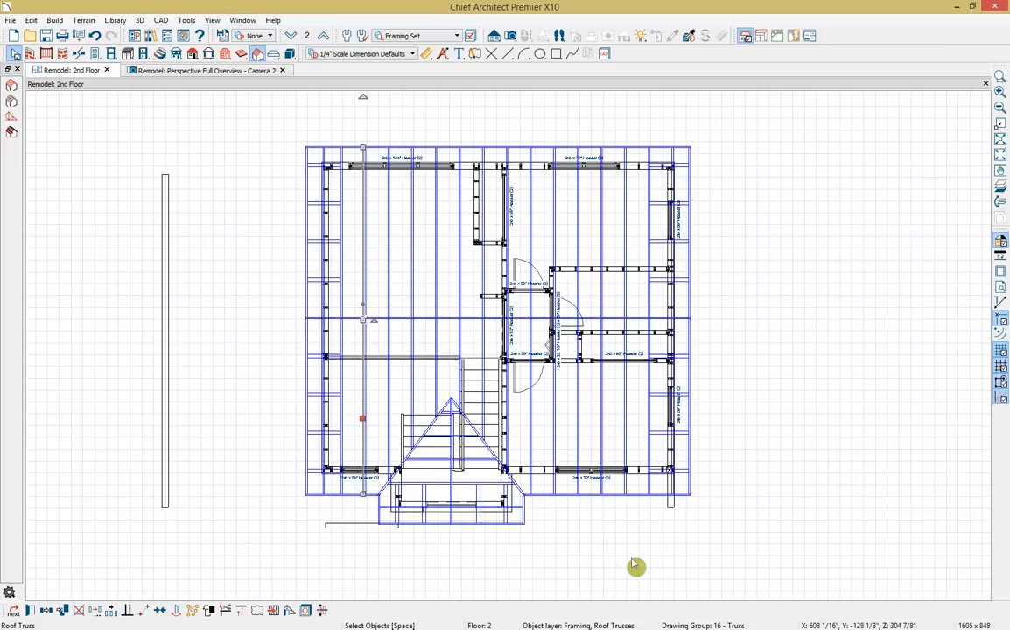
pyautogui.click(703, 537)
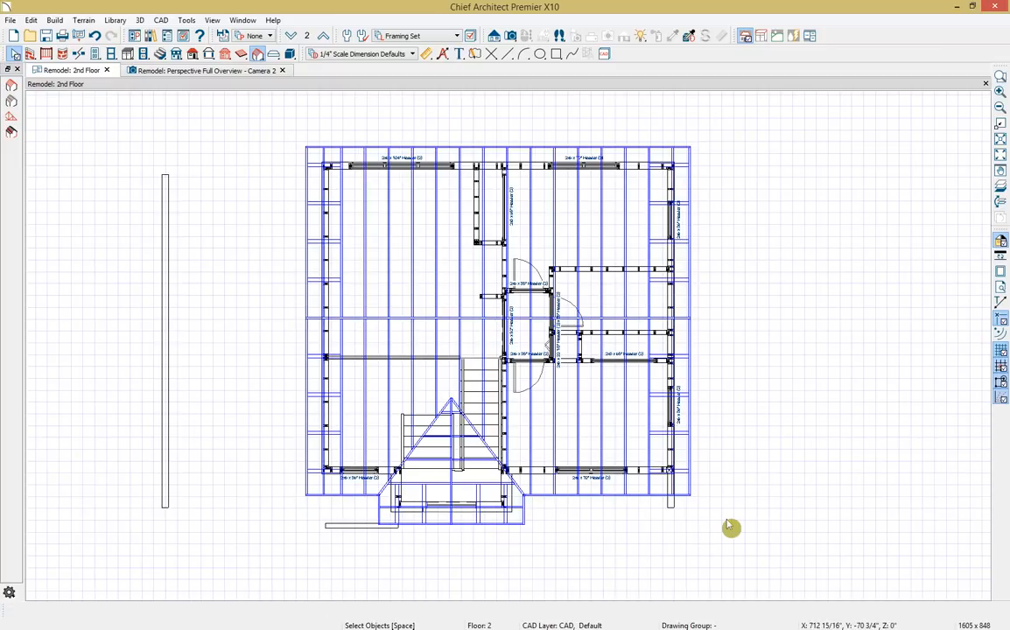
pyautogui.scroll(-1, 796, 529)
pyautogui.moveTo(796, 528); pyautogui.dragTo(692, 468, button='middle')
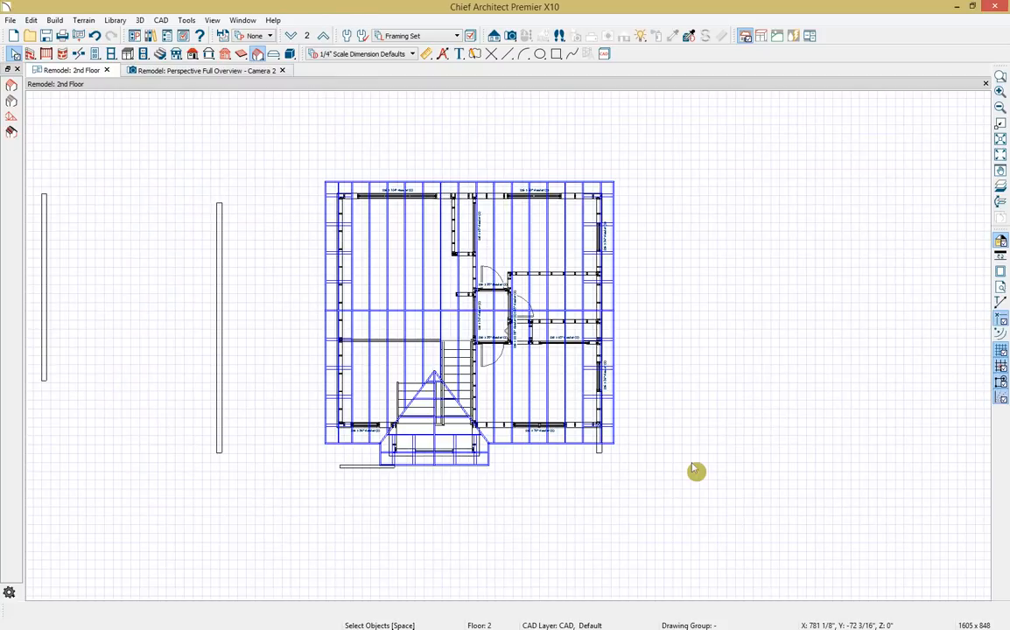
pyautogui.moveTo(687, 371); pyautogui.dragTo(556, 389, button='middle')
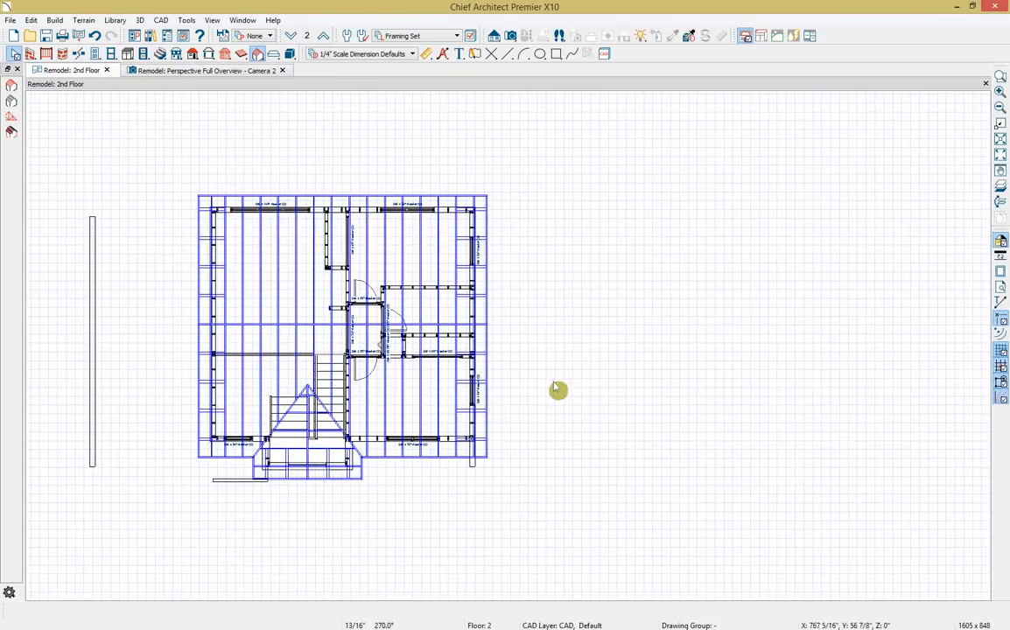
# Create a new CAD detail named Schedules
pyautogui.click(162, 21)
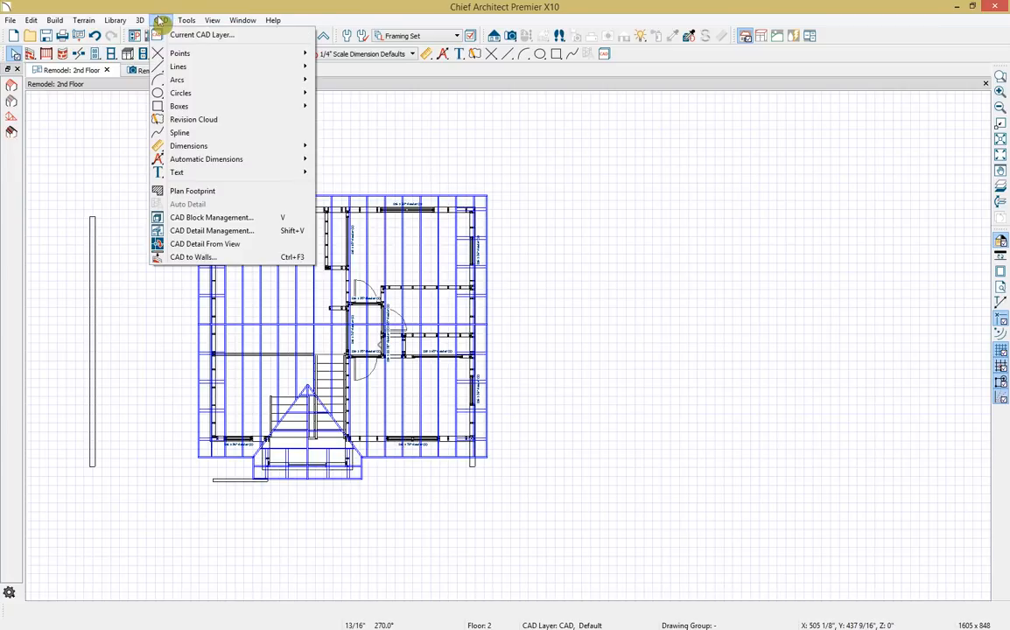
pyautogui.click(246, 233)
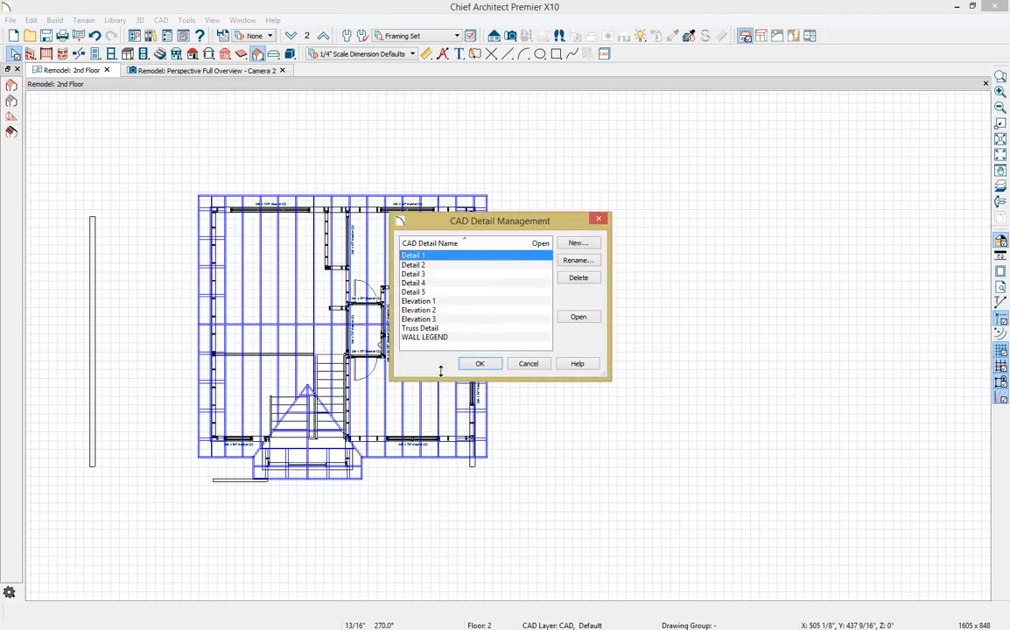
pyautogui.click(579, 244)
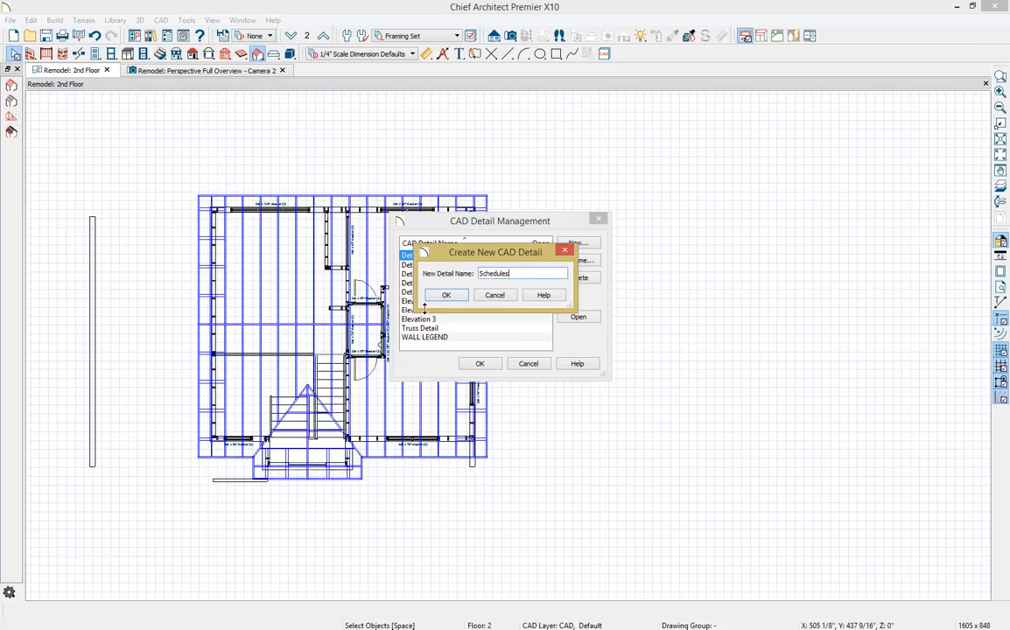
pyautogui.click(445, 296)
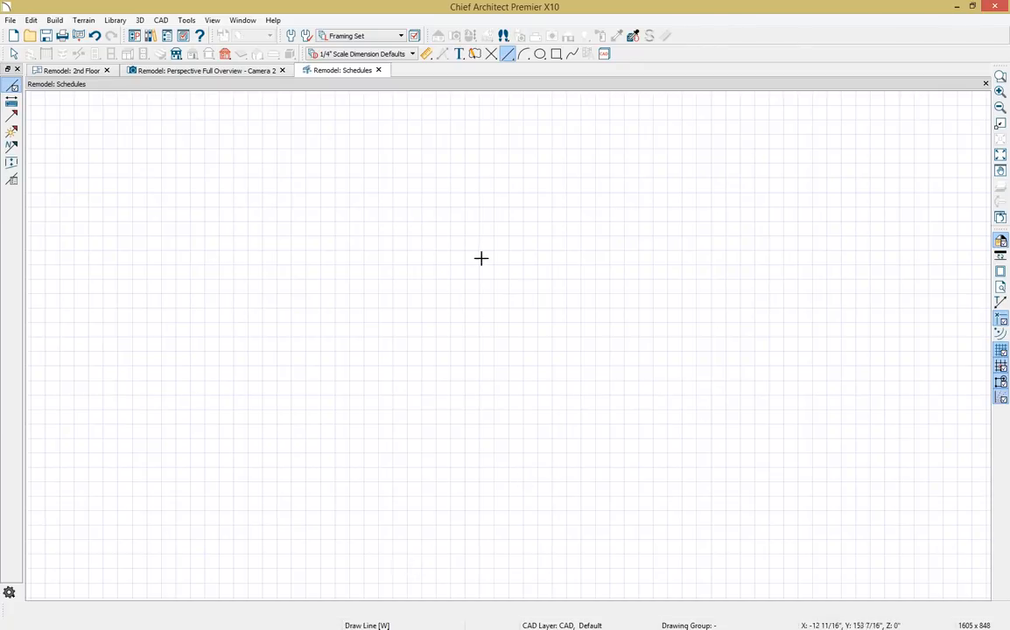
# Place a window schedule in the Schedules CAD detail
pyautogui.scroll(-2, 765, 258)
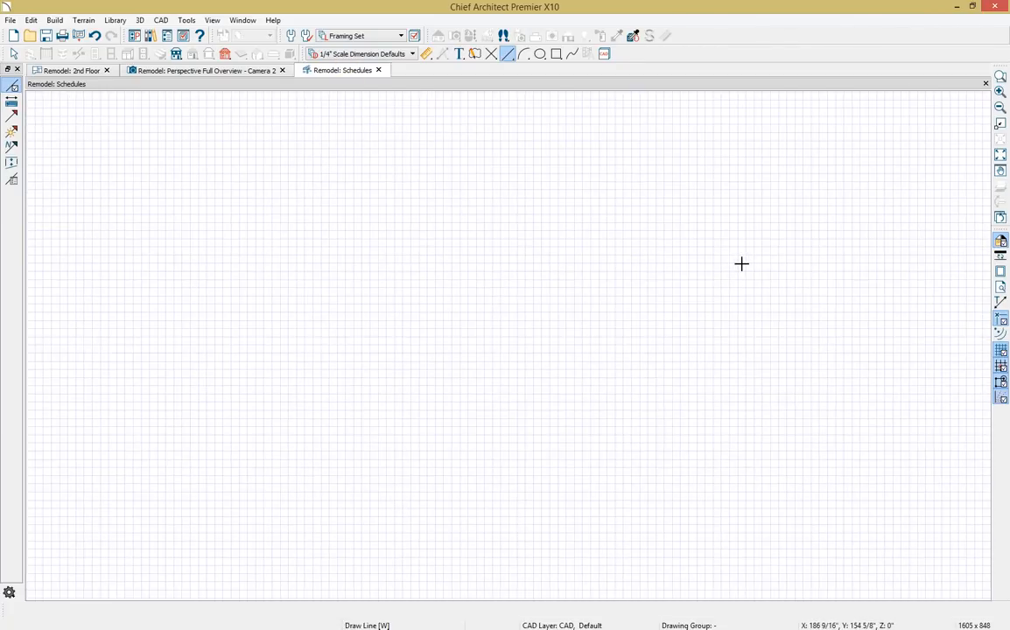
pyautogui.moveTo(741, 265); pyautogui.dragTo(688, 268, button='middle')
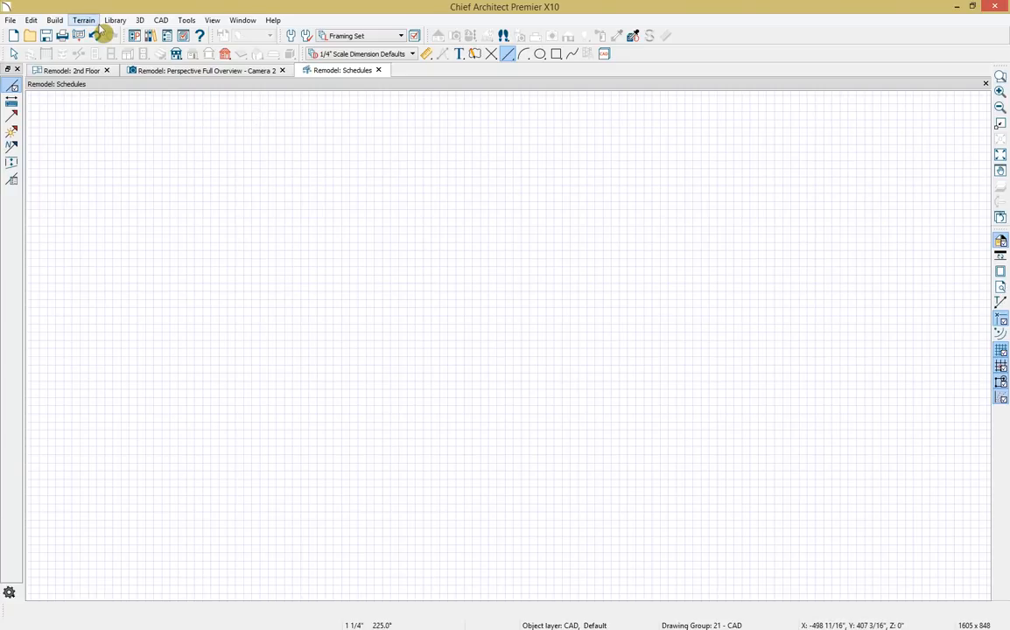
pyautogui.click(185, 22)
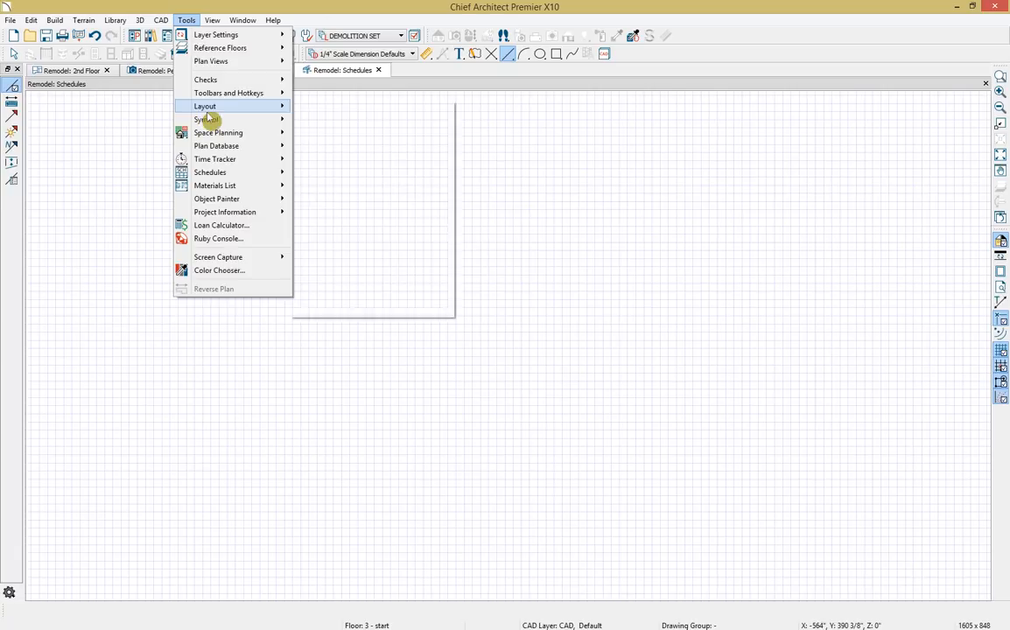
pyautogui.moveTo(260, 177)
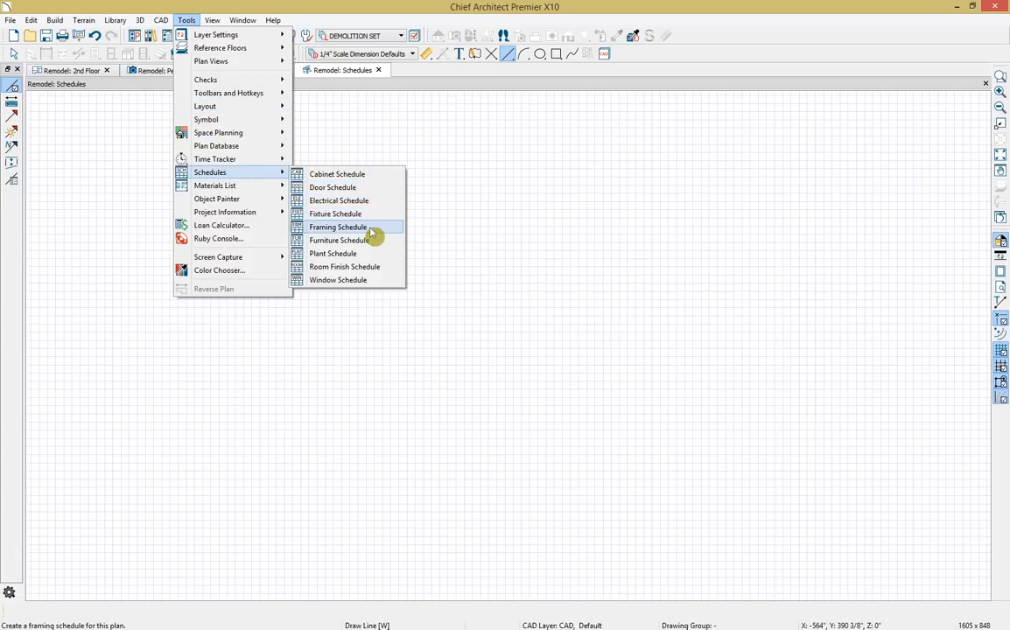
pyautogui.click(348, 280)
pyautogui.click(228, 221)
pyautogui.click(532, 339)
pyautogui.press('space')
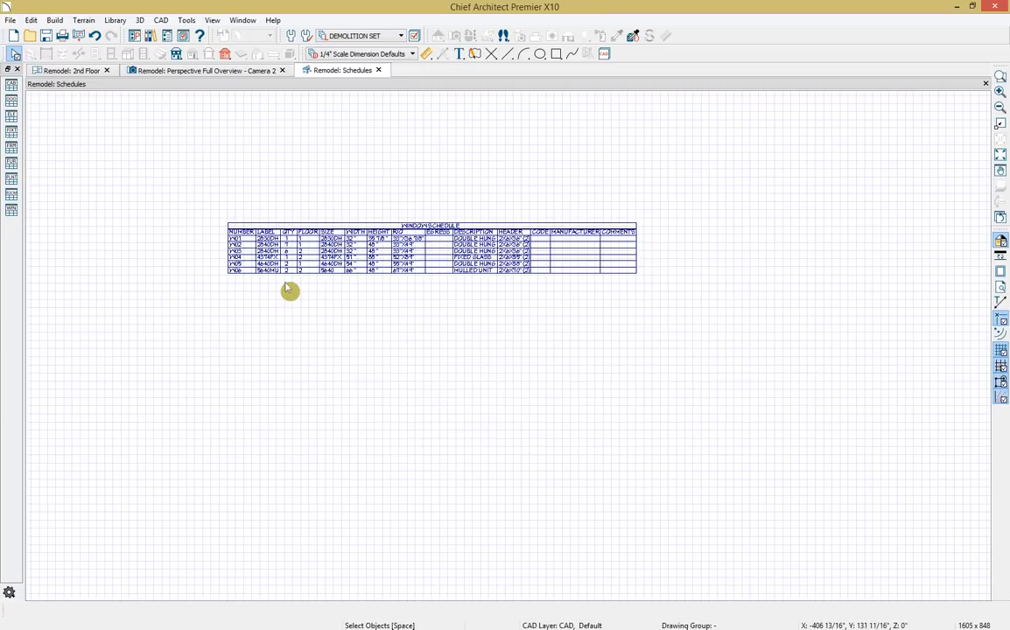
pyautogui.scroll(3, 287, 290)
pyautogui.scroll(1, 390, 344)
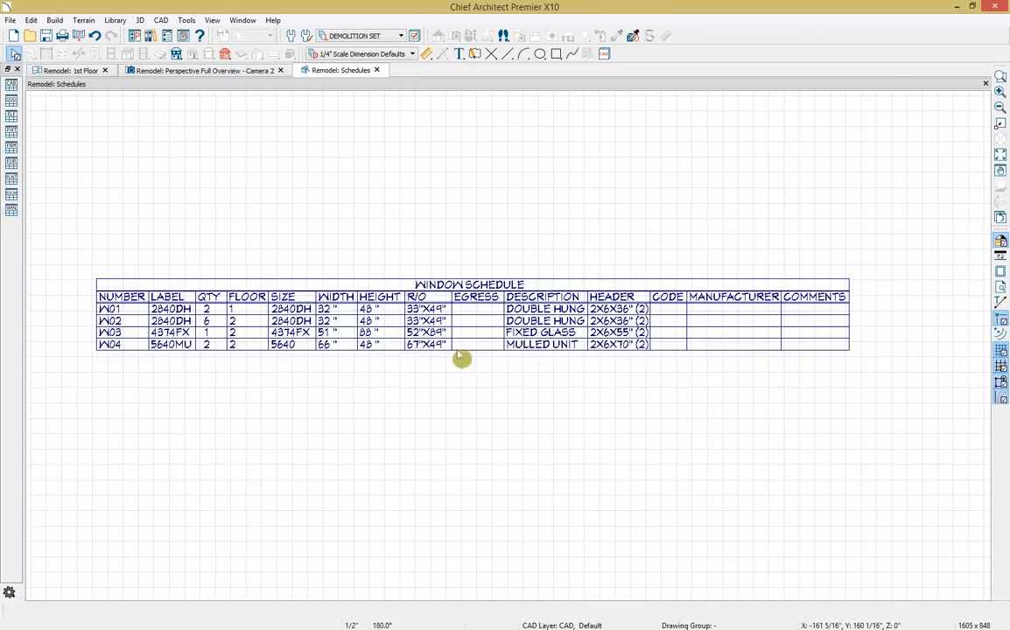
pyautogui.moveTo(633, 343); pyautogui.dragTo(647, 348, button='middle')
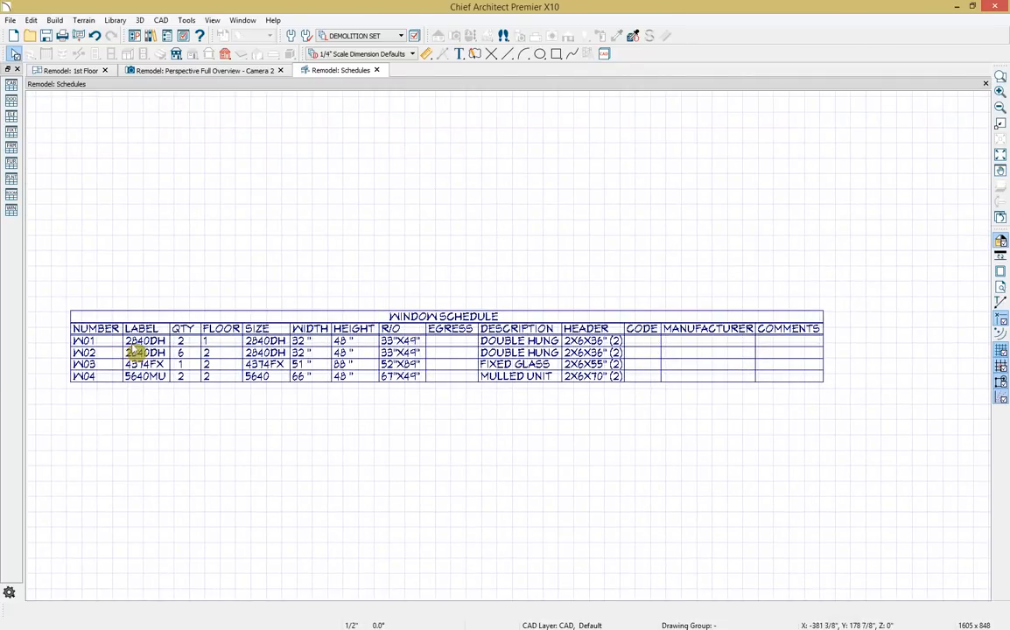
# Review the Include in Schedule option in the specification of the W02 windows from their schedule row, and cancel without changes
pyautogui.click(140, 344)
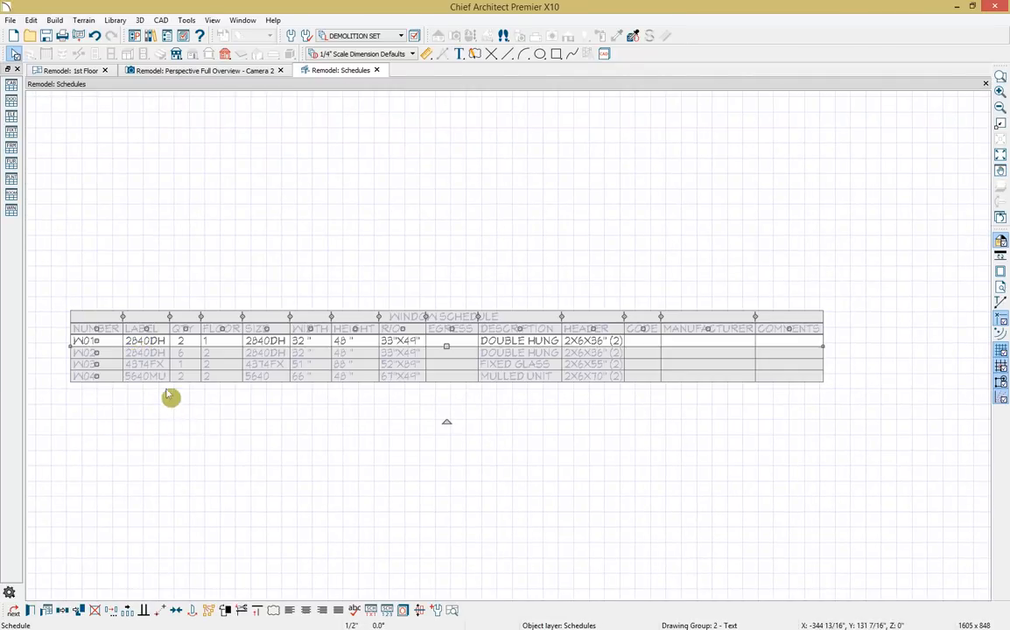
pyautogui.click(150, 356)
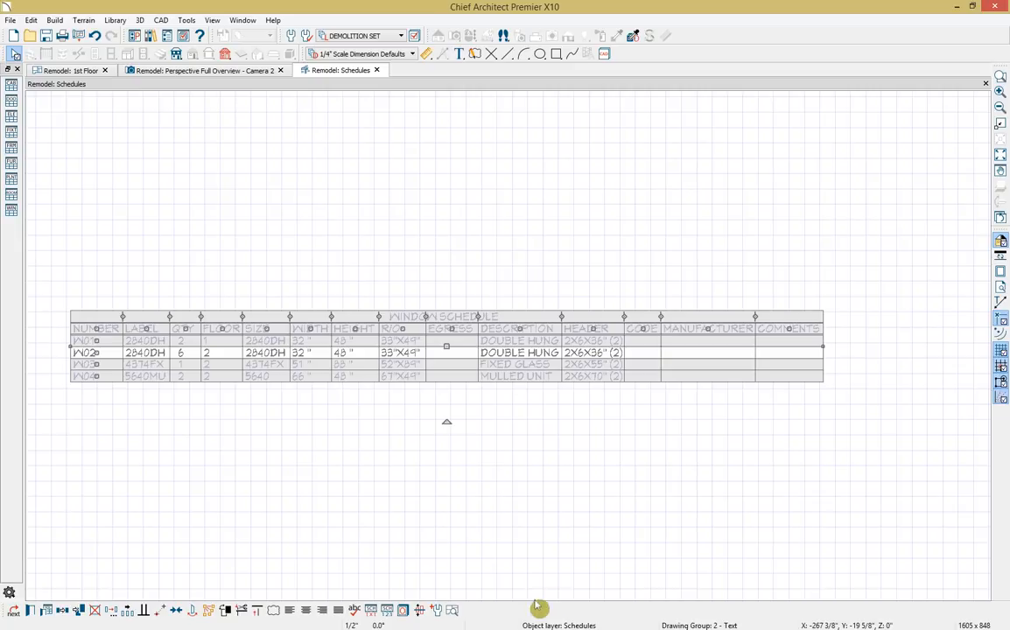
pyautogui.click(45, 611)
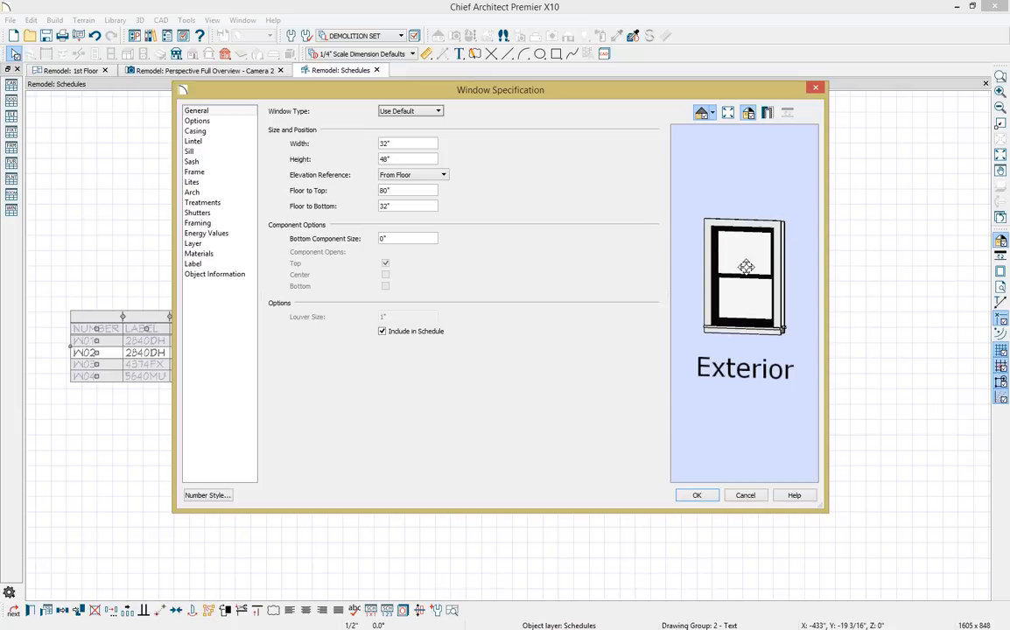
pyautogui.click(415, 336)
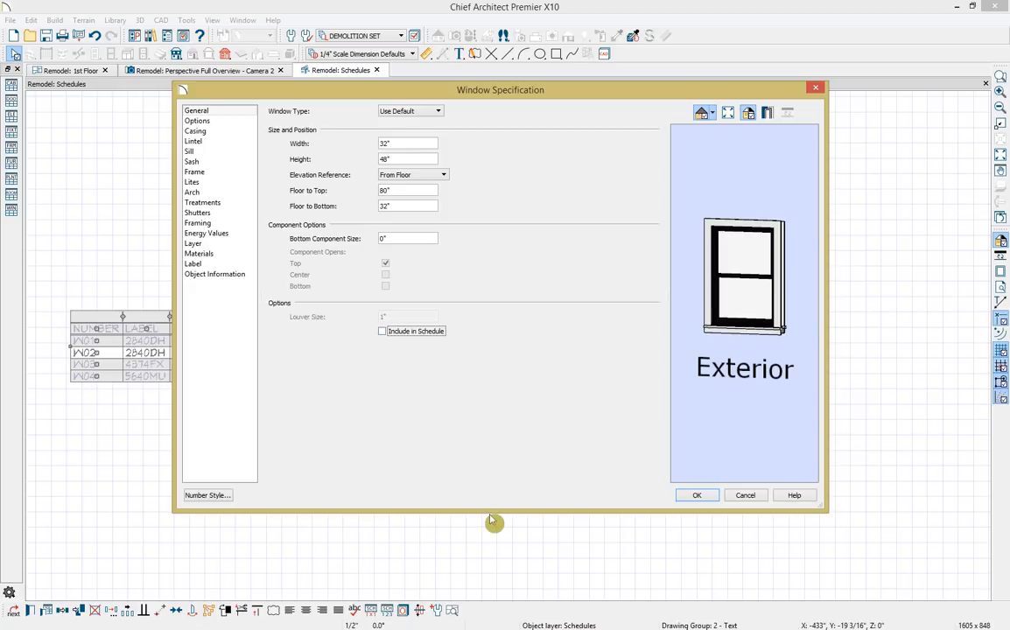
pyautogui.click(389, 333)
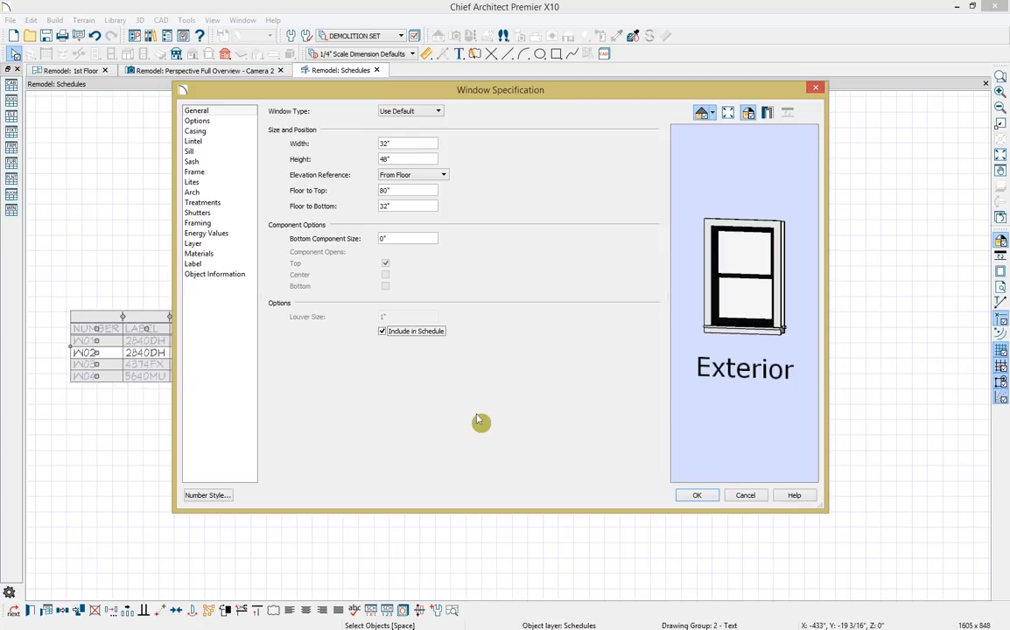
pyautogui.click(744, 497)
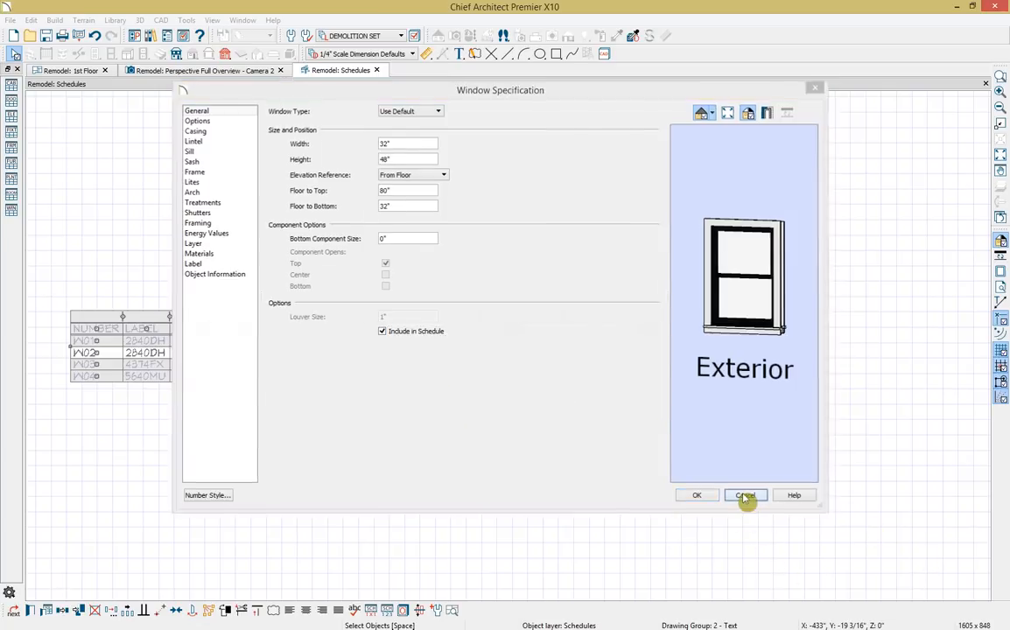
pyautogui.click(420, 478)
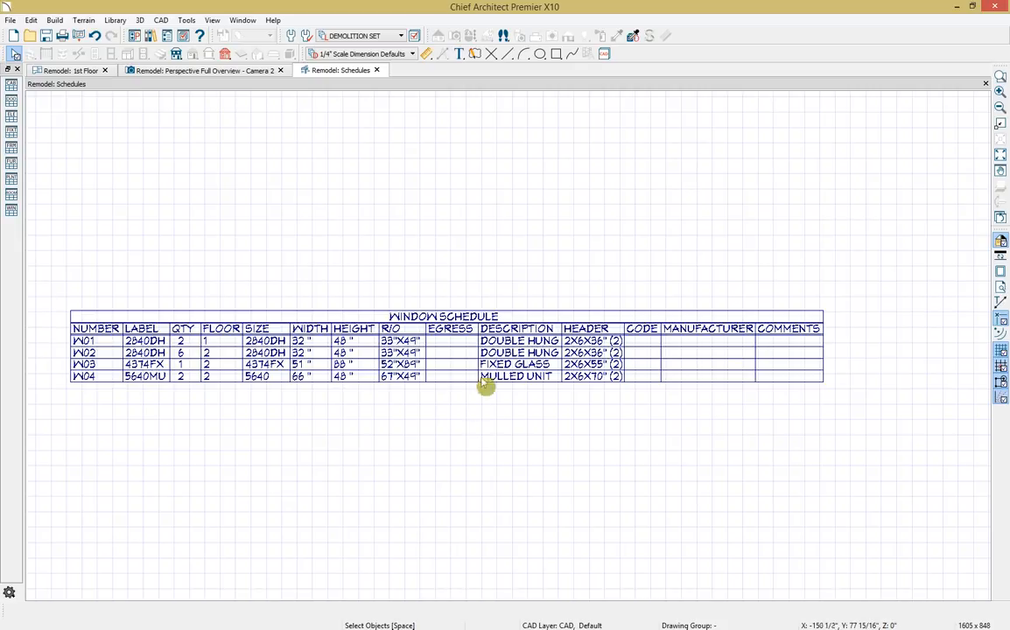
# Place a door schedule below the window schedule, aligned near its left edge
pyautogui.scroll(-2, 320, 194)
pyautogui.moveTo(322, 198); pyautogui.dragTo(298, 143, button='middle')
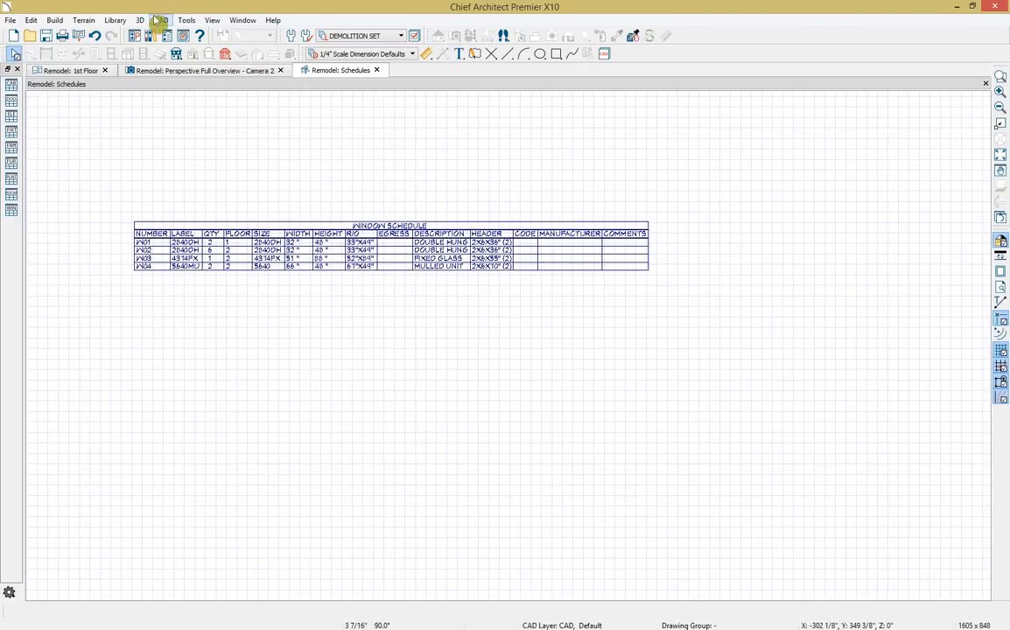
pyautogui.click(186, 20)
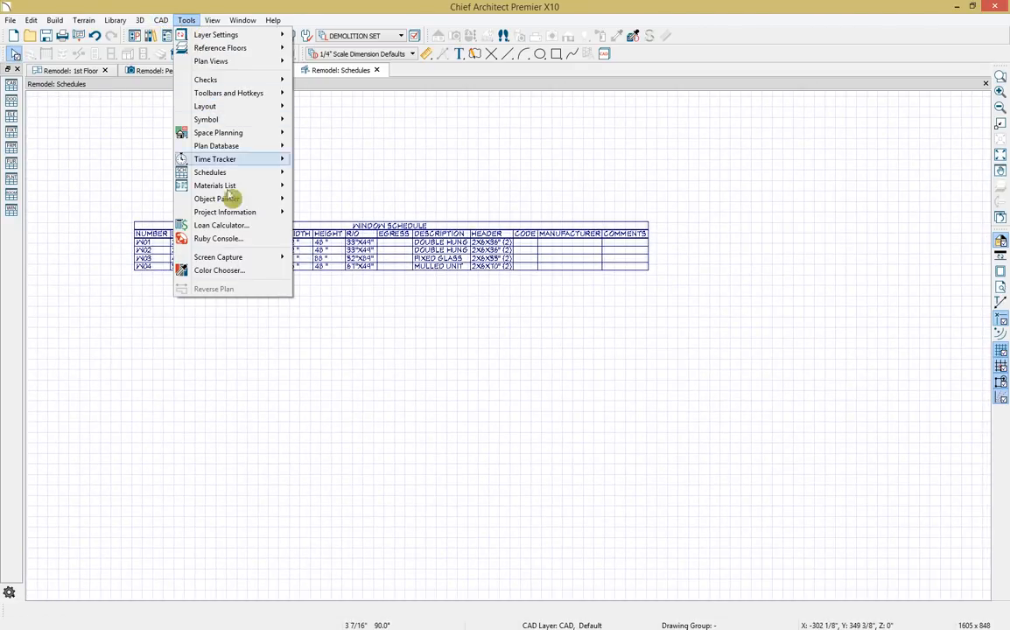
pyautogui.moveTo(285, 174)
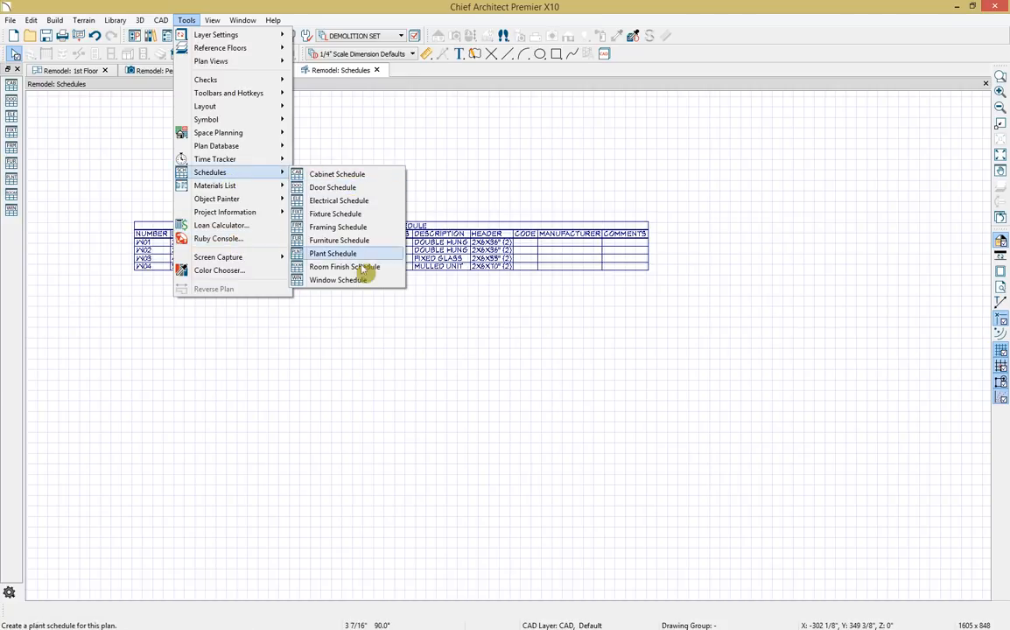
pyautogui.click(333, 187)
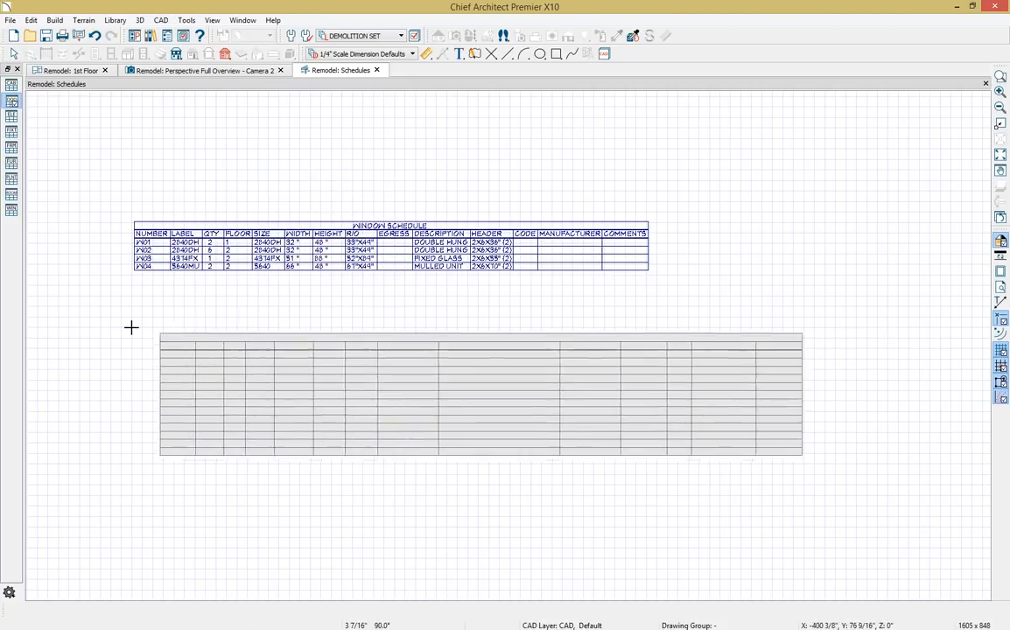
pyautogui.click(137, 323)
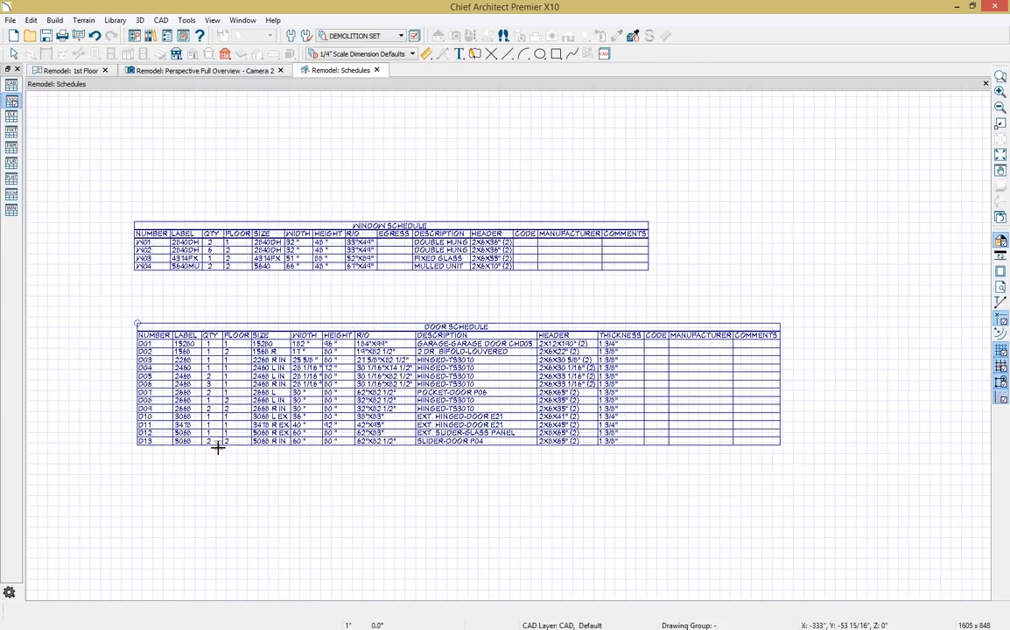
pyautogui.press('space')
# View the general settings of the D06 doors from their row in the door schedule, and cancel the specification
pyautogui.scroll(2, 217, 433)
pyautogui.click(207, 367)
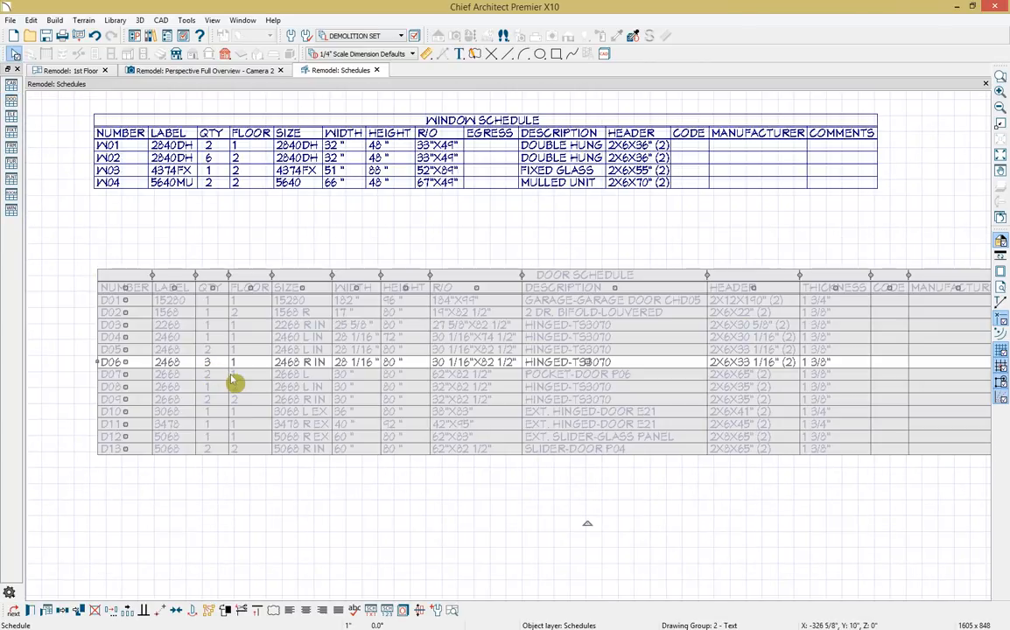
pyautogui.click(572, 518)
pyautogui.moveTo(698, 499); pyautogui.dragTo(653, 507, button='middle')
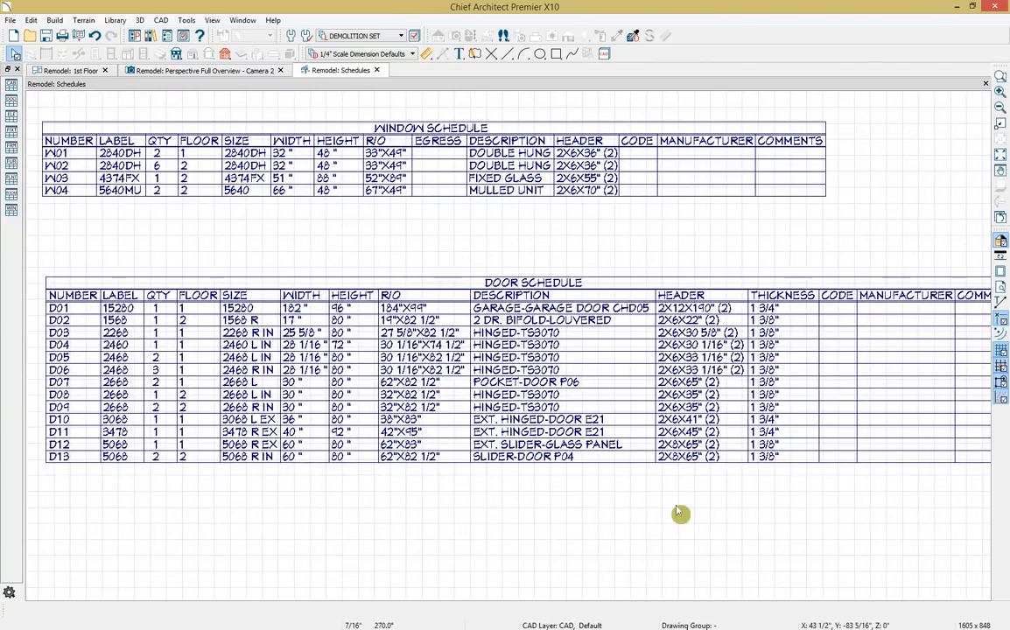
pyautogui.click(179, 369)
pyautogui.click(46, 610)
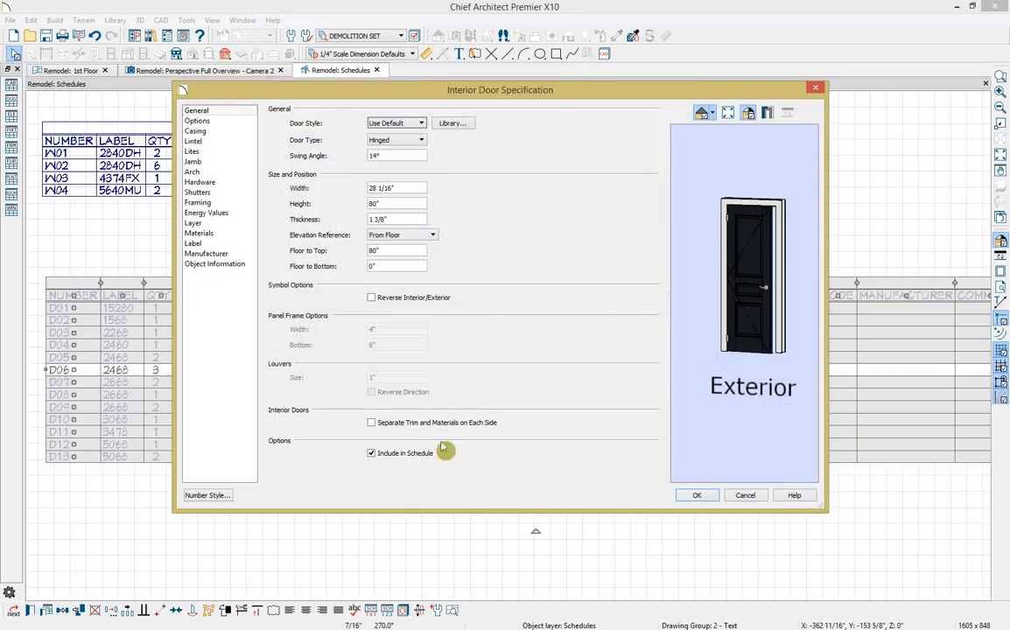
pyautogui.click(743, 495)
pyautogui.scroll(-4, 480, 540)
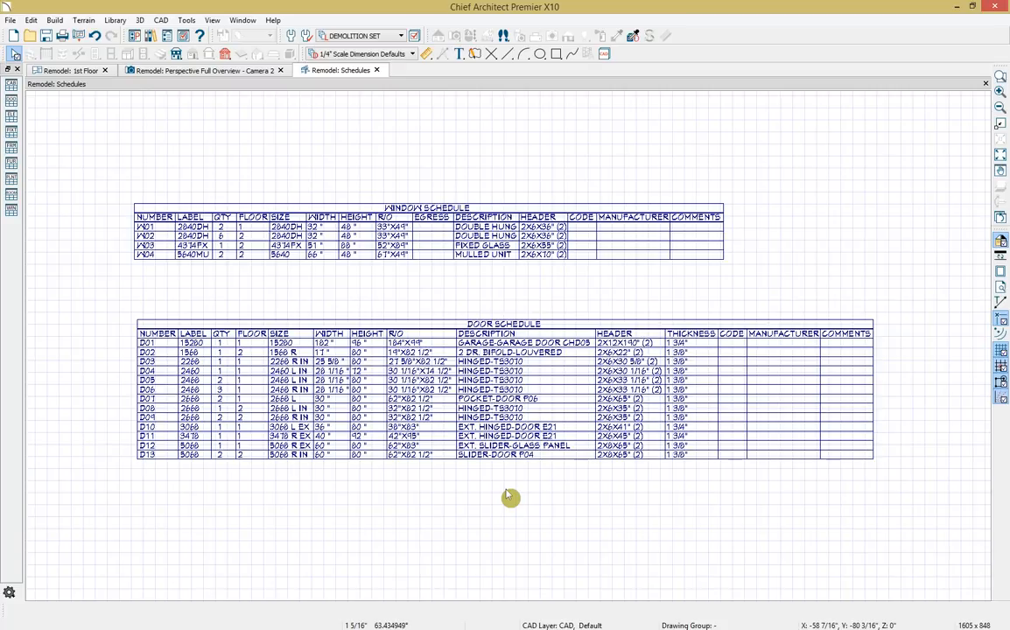
# Open the door schedule's specification, remove the Header column from the included columns, and add it back after Description
pyautogui.click(735, 420)
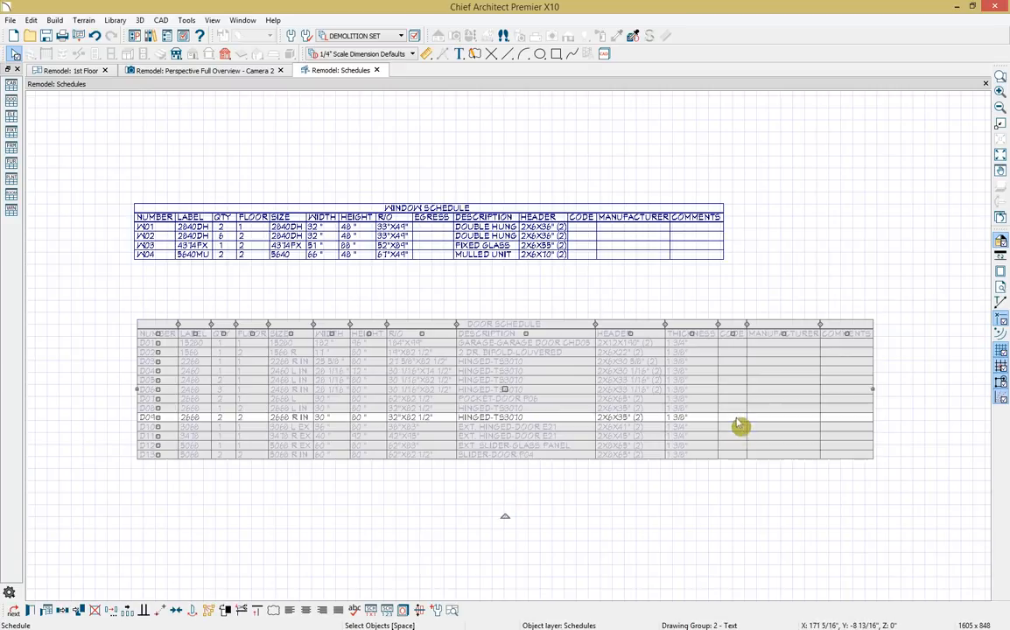
pyautogui.click(14, 610)
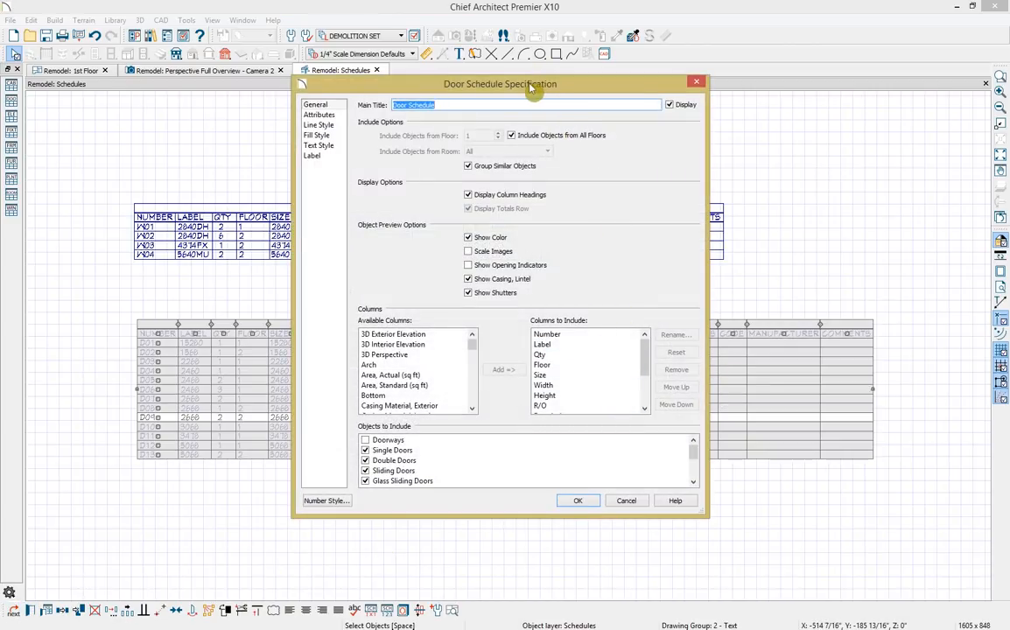
pyautogui.moveTo(533, 85); pyautogui.dragTo(321, 109)
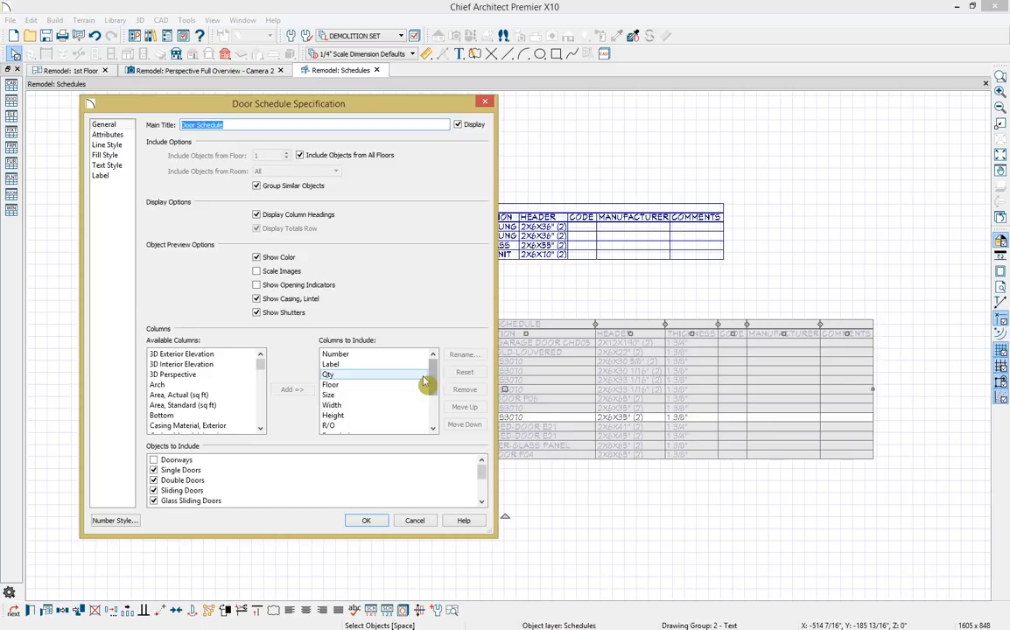
pyautogui.moveTo(436, 378); pyautogui.dragTo(435, 410)
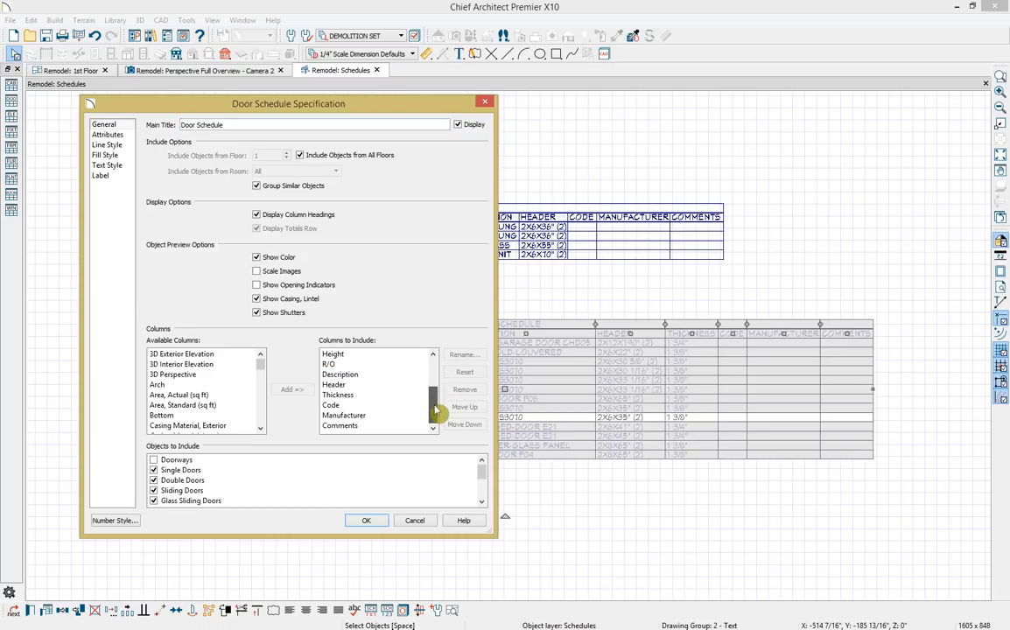
pyautogui.click(376, 384)
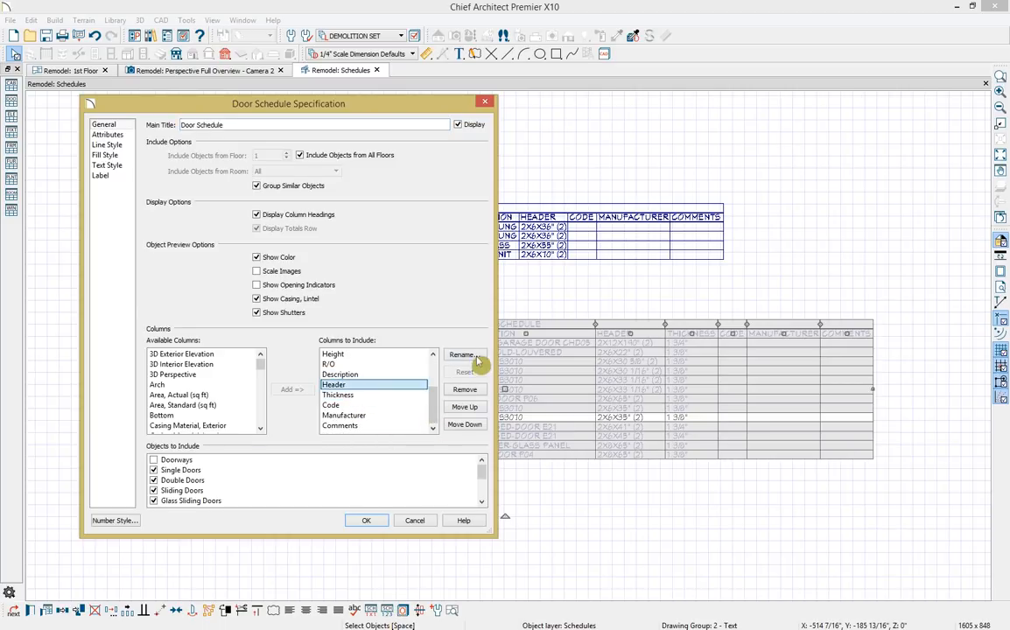
pyautogui.click(465, 390)
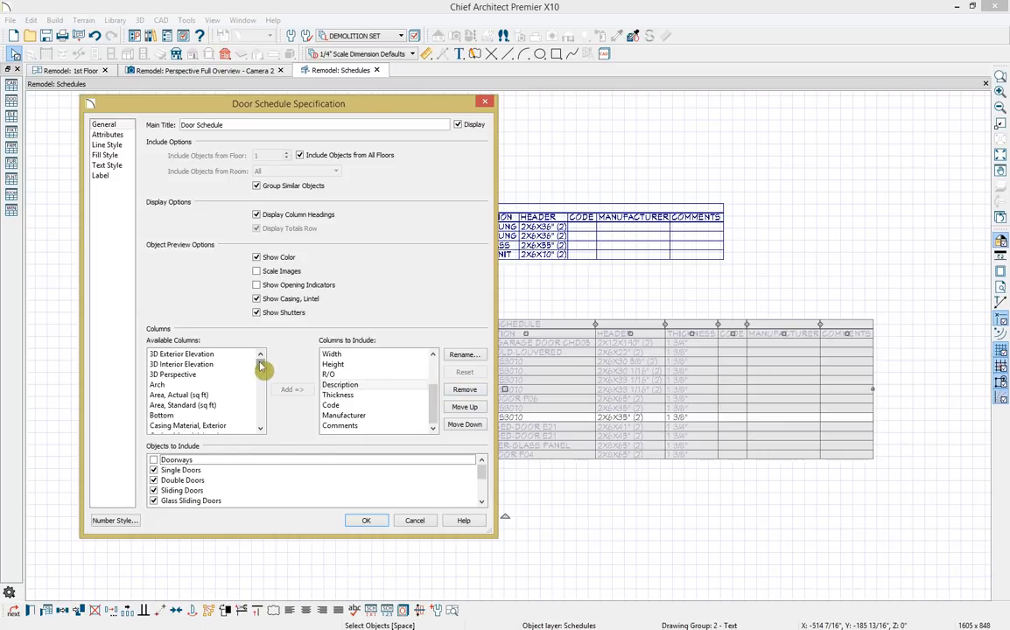
pyautogui.moveTo(260, 366); pyautogui.dragTo(266, 394)
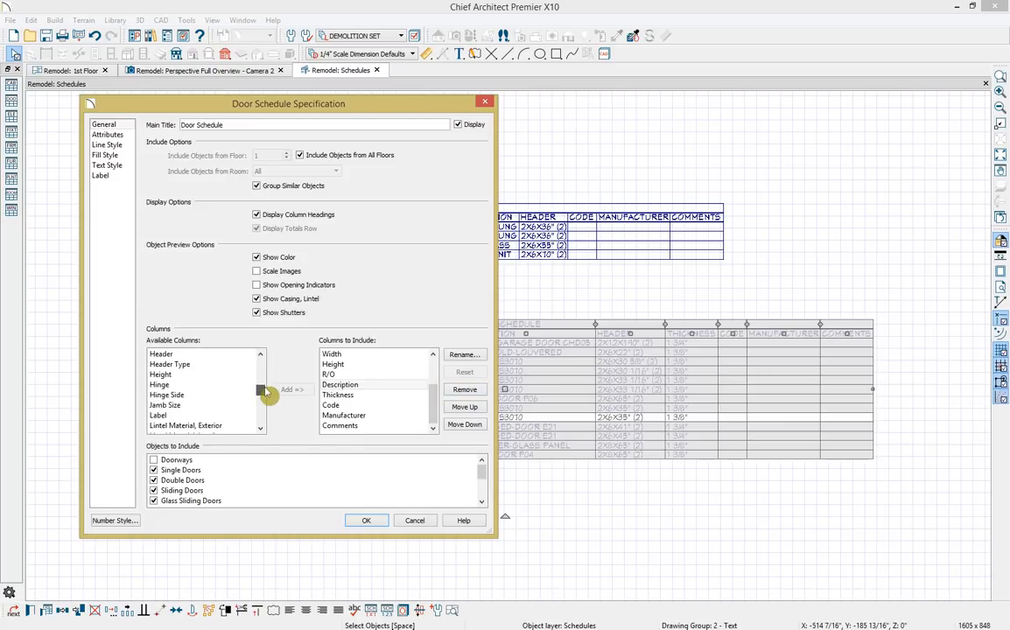
pyautogui.click(293, 390)
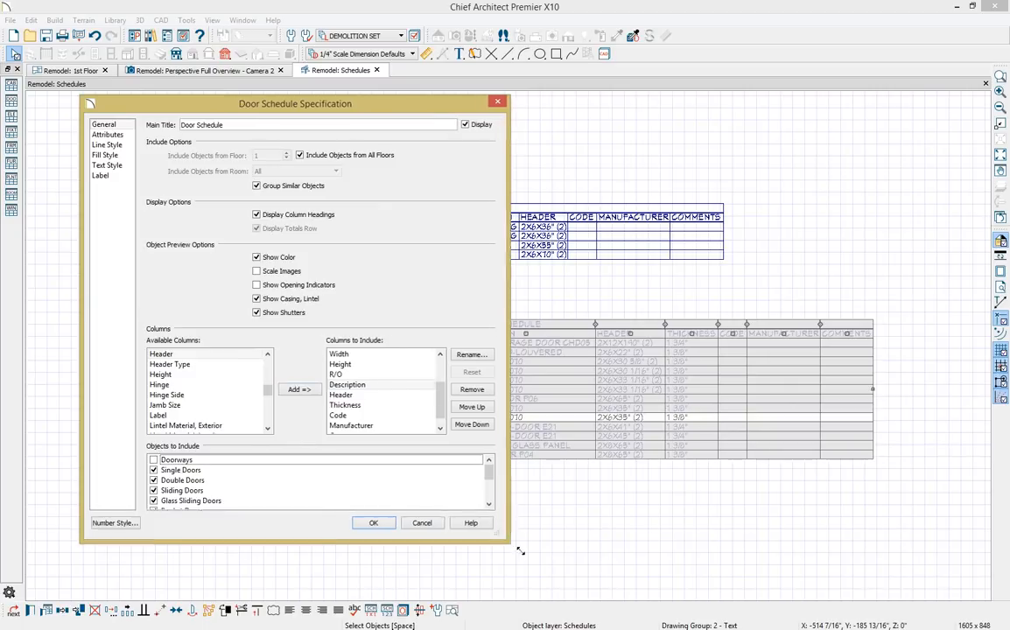
# Review the object types to include in the door schedule, such as Doorways and Garage Doors, and accept the specification
pyautogui.moveTo(496, 535); pyautogui.dragTo(580, 580)
pyautogui.scroll(-1, 212, 537)
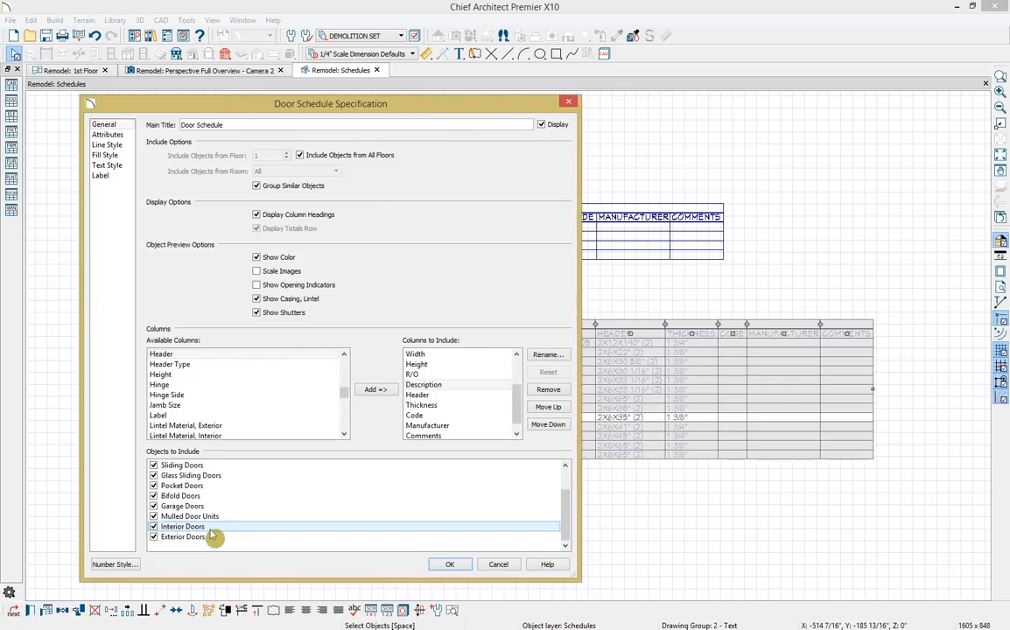
pyautogui.scroll(1, 213, 536)
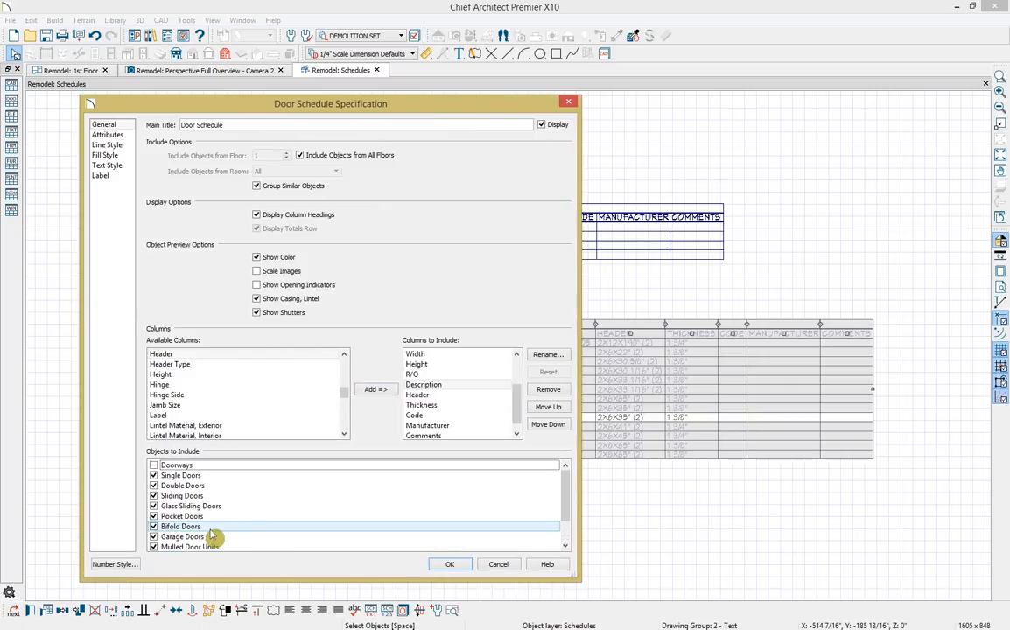
pyautogui.click(154, 466)
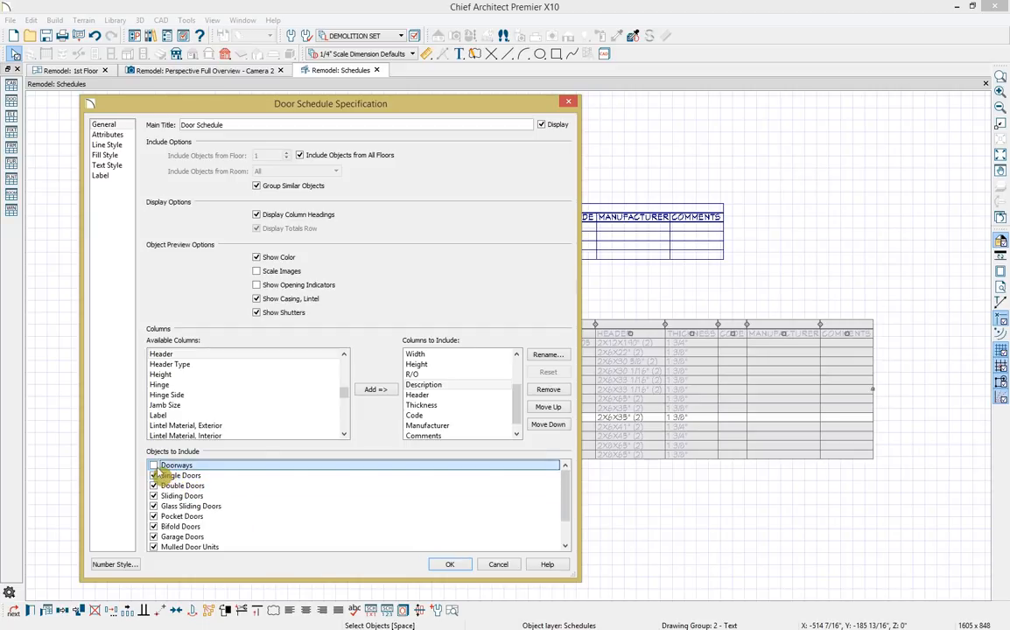
pyautogui.scroll(-1, 293, 532)
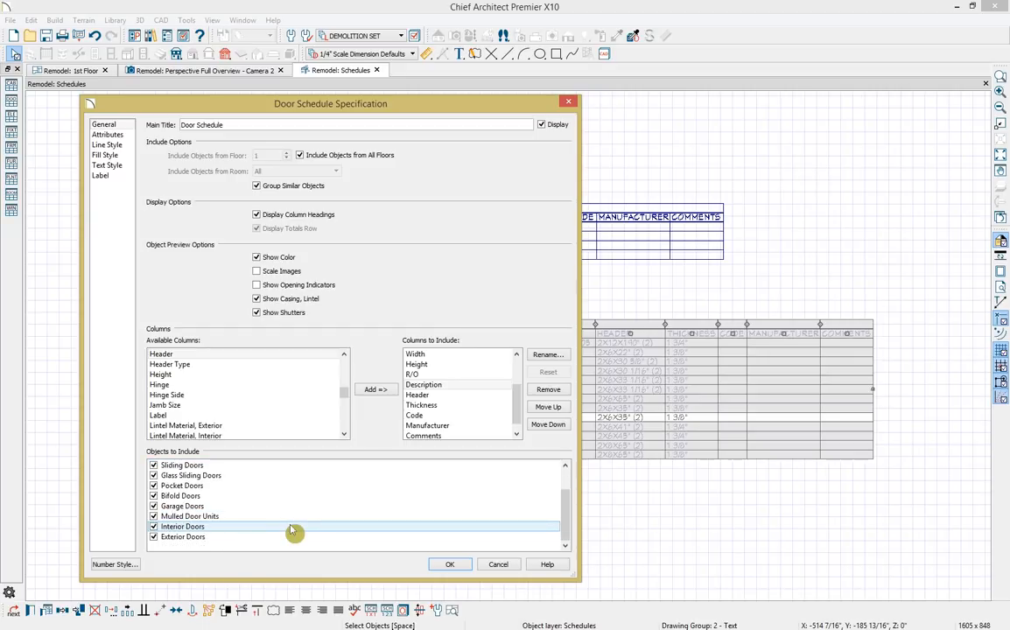
pyautogui.click(154, 506)
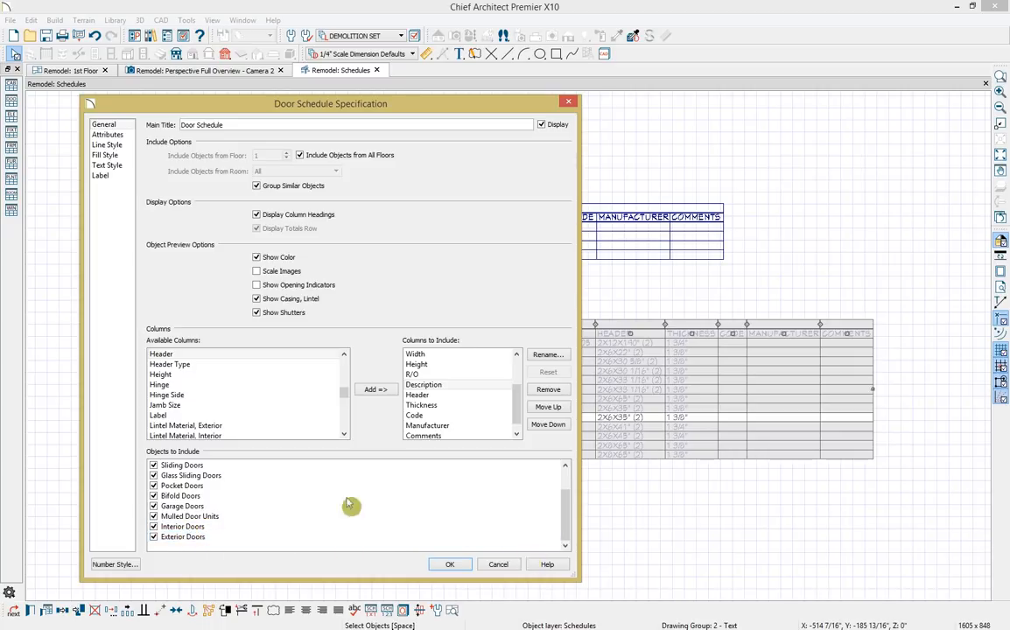
pyautogui.click(450, 565)
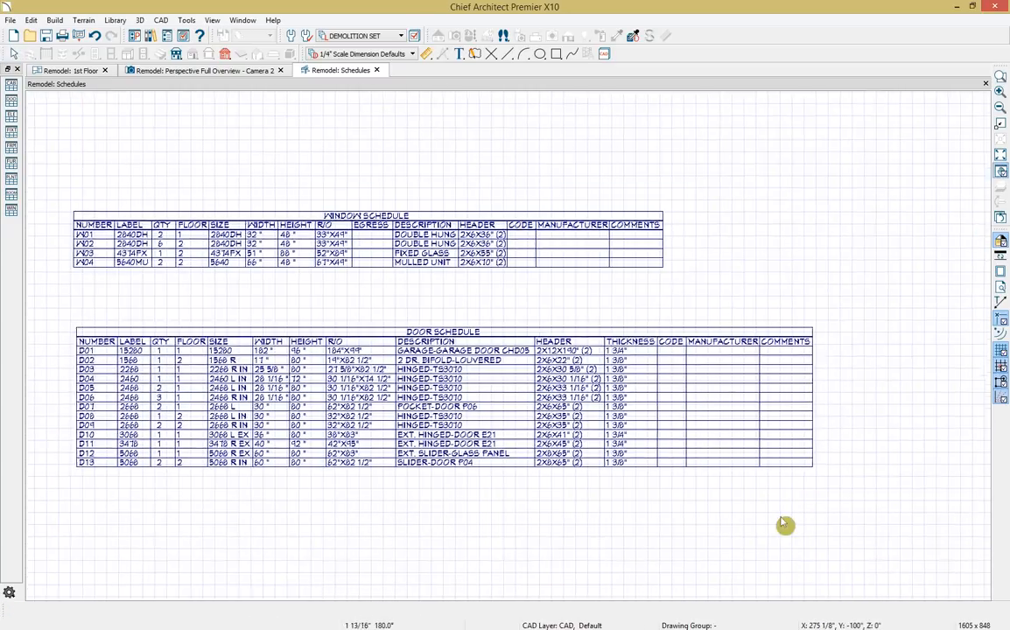
# Return to the 1st floor plan and close the Schedules CAD detail view
pyautogui.click(188, 20)
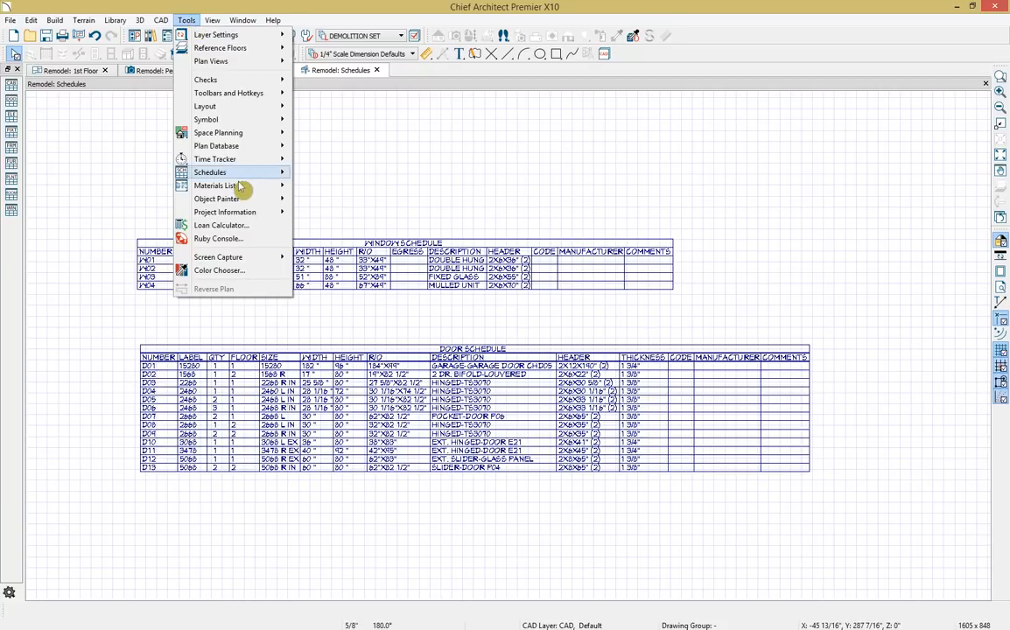
pyautogui.moveTo(239, 187)
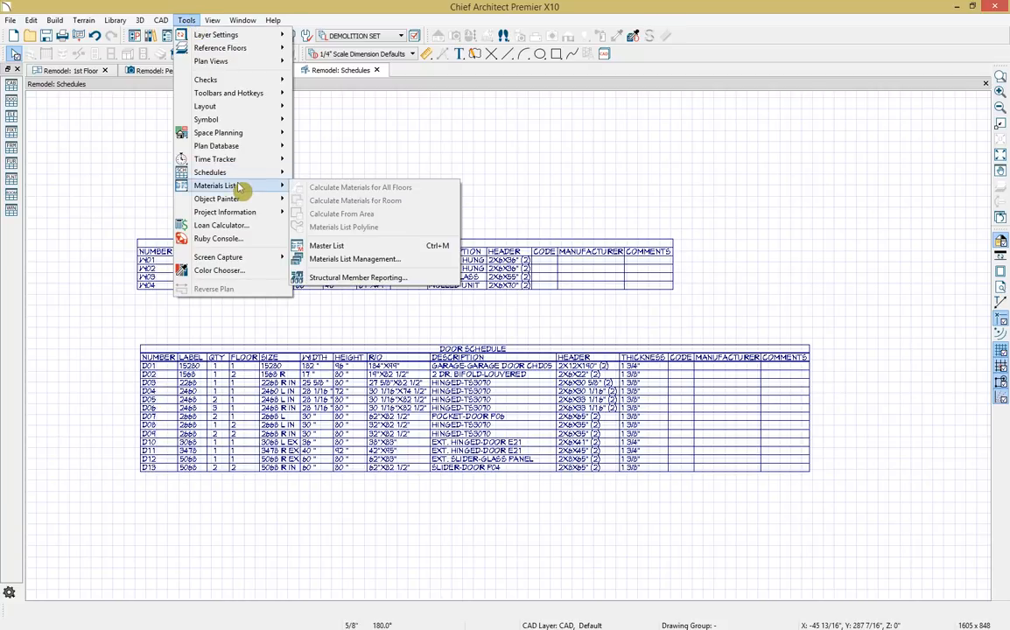
pyautogui.click(505, 131)
pyautogui.click(66, 70)
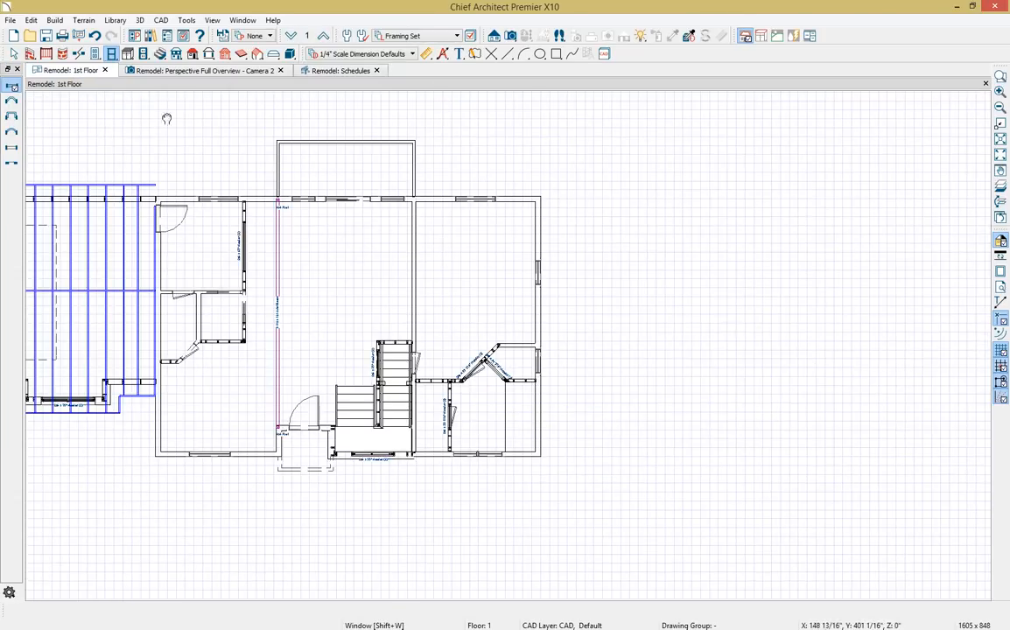
pyautogui.click(376, 71)
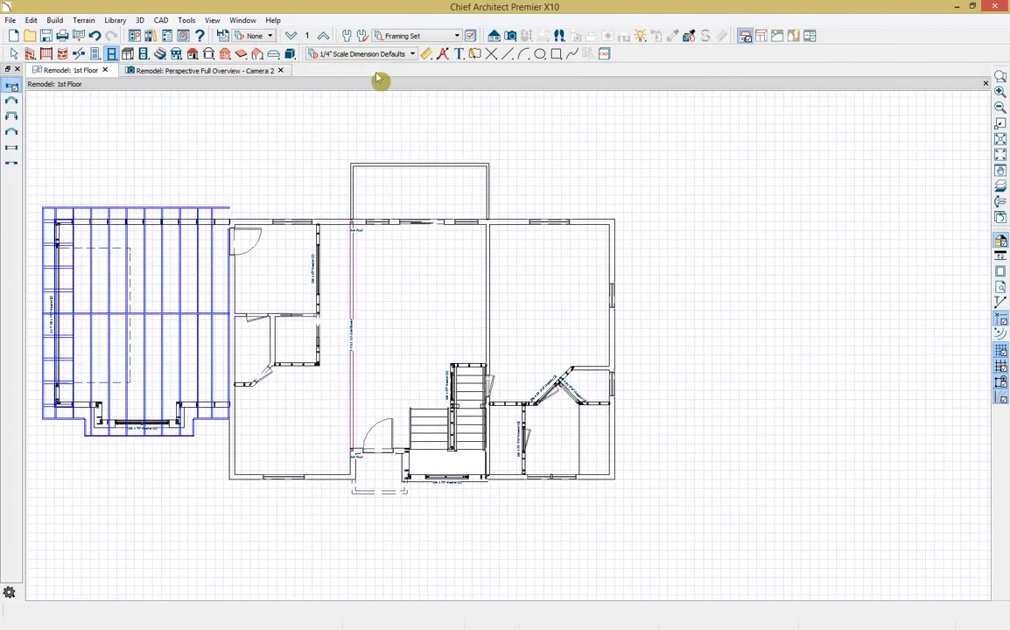
# Calculate a materials list for all floors and look through its General to Roofing categories
pyautogui.click(187, 21)
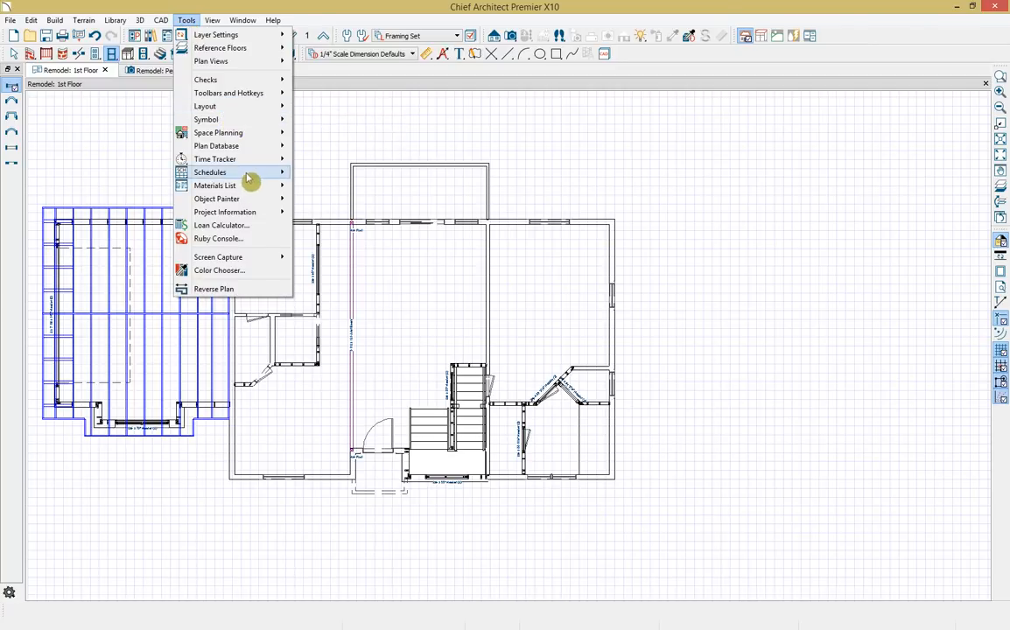
pyautogui.moveTo(263, 186)
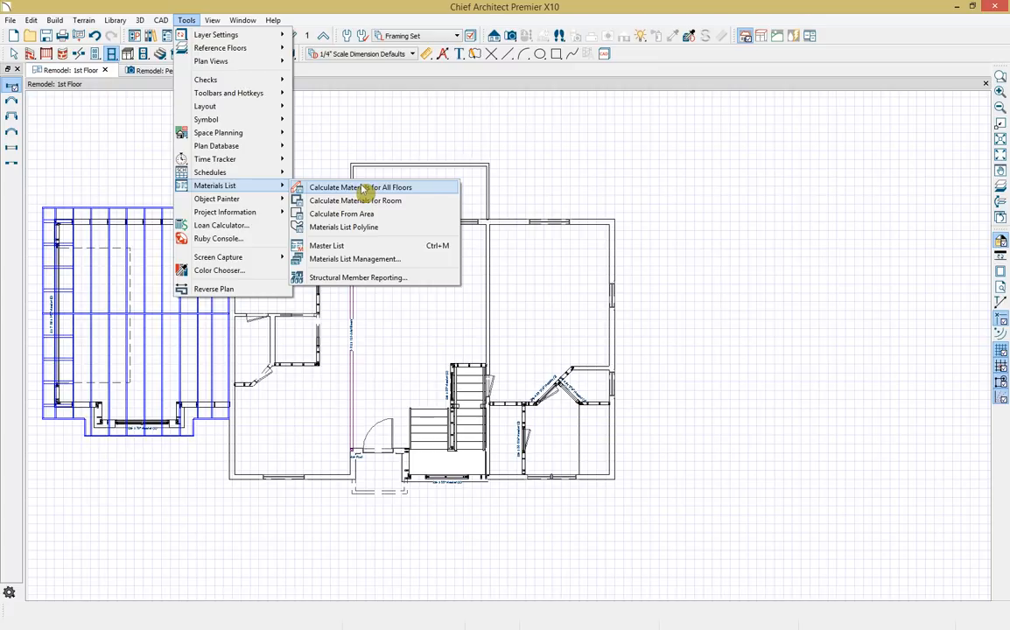
pyautogui.click(361, 188)
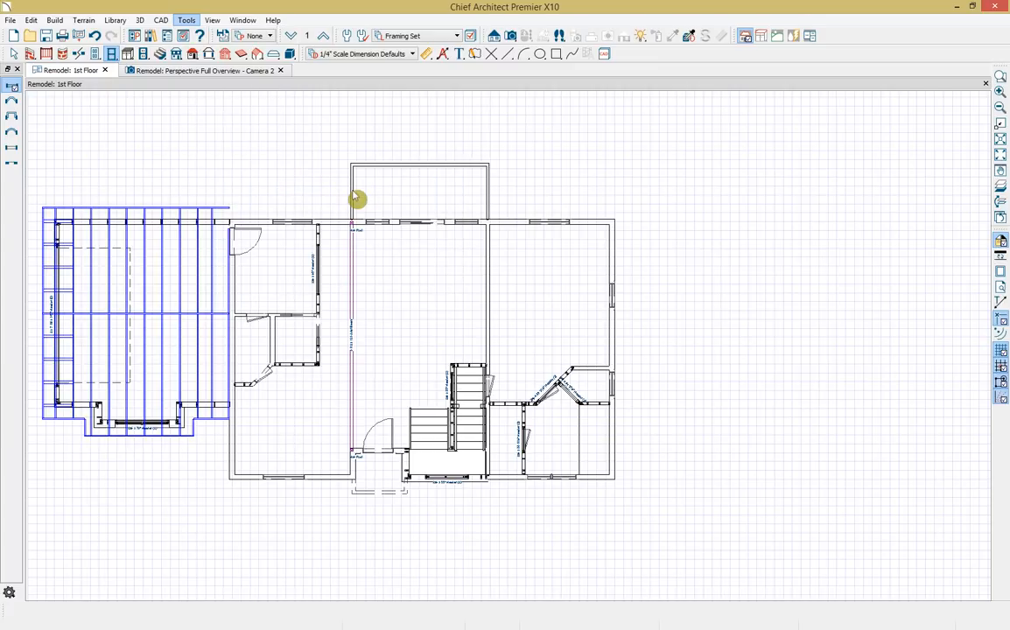
pyautogui.scroll(-3, 722, 215)
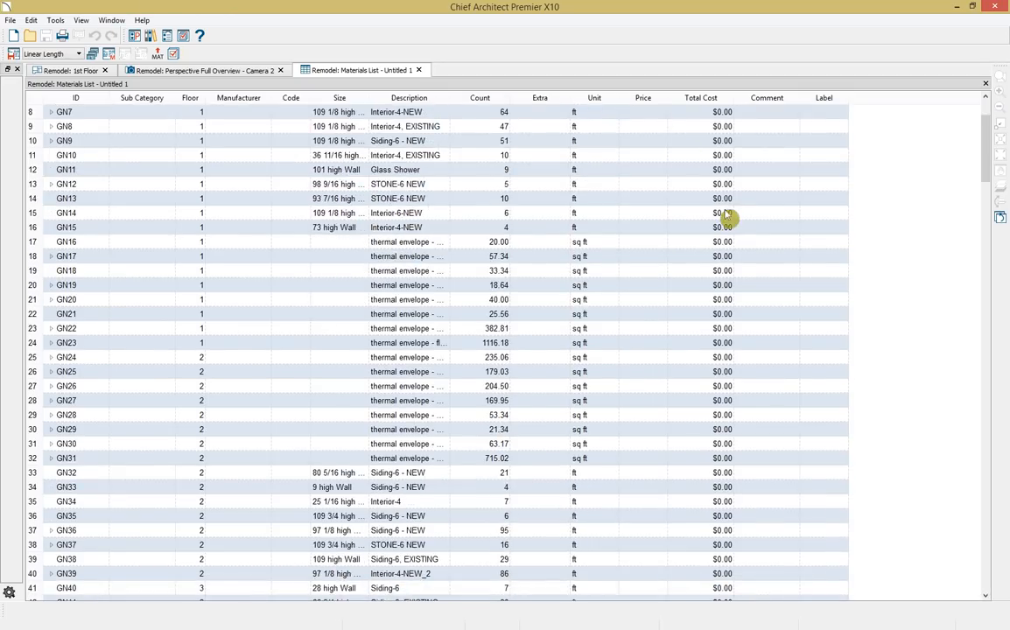
pyautogui.scroll(-9, 725, 216)
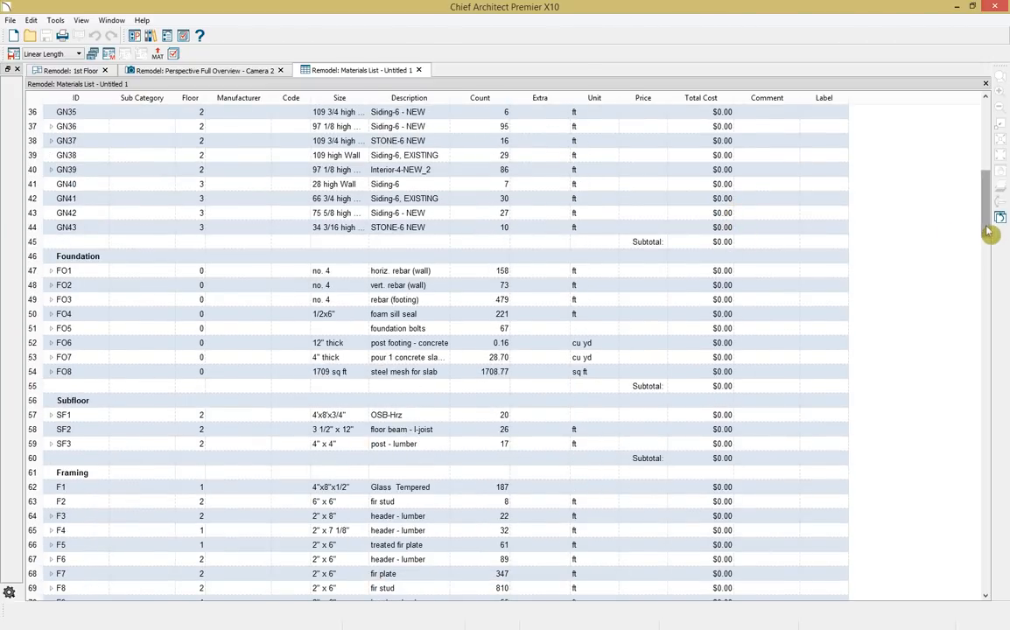
pyautogui.moveTo(988, 231); pyautogui.dragTo(954, 367)
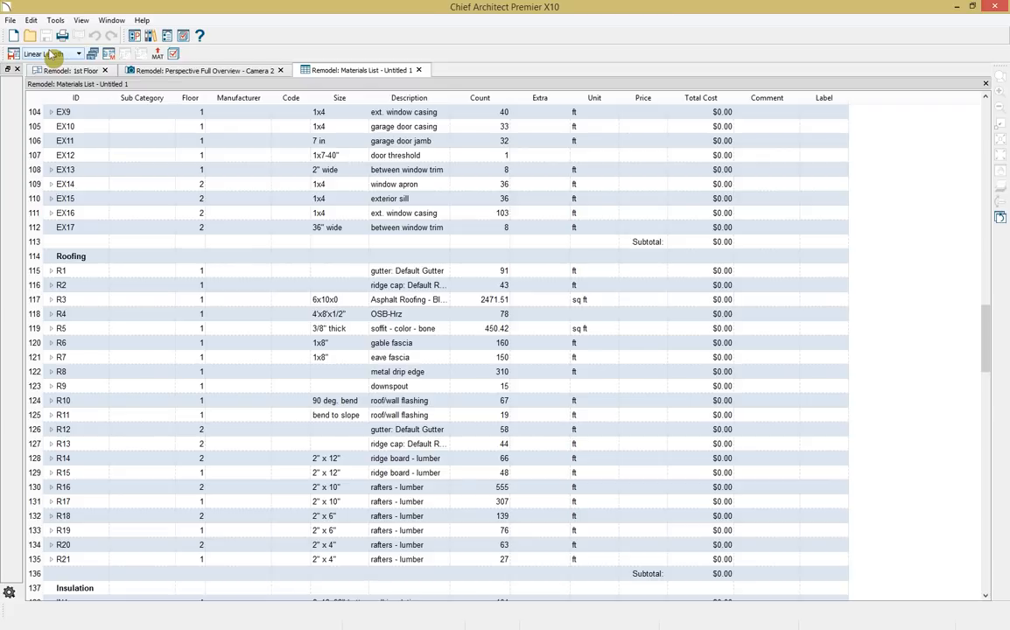
# Display the materials list as a Cut List, and switch its reporting style to Buy List
pyautogui.click(52, 55)
pyautogui.click(51, 68)
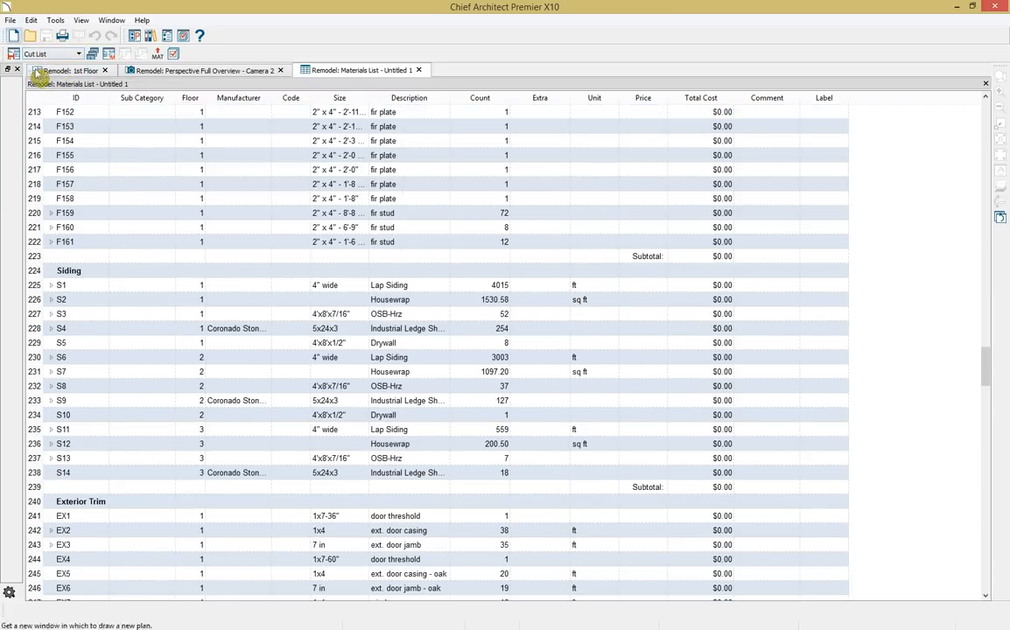
pyautogui.click(51, 54)
pyautogui.click(39, 81)
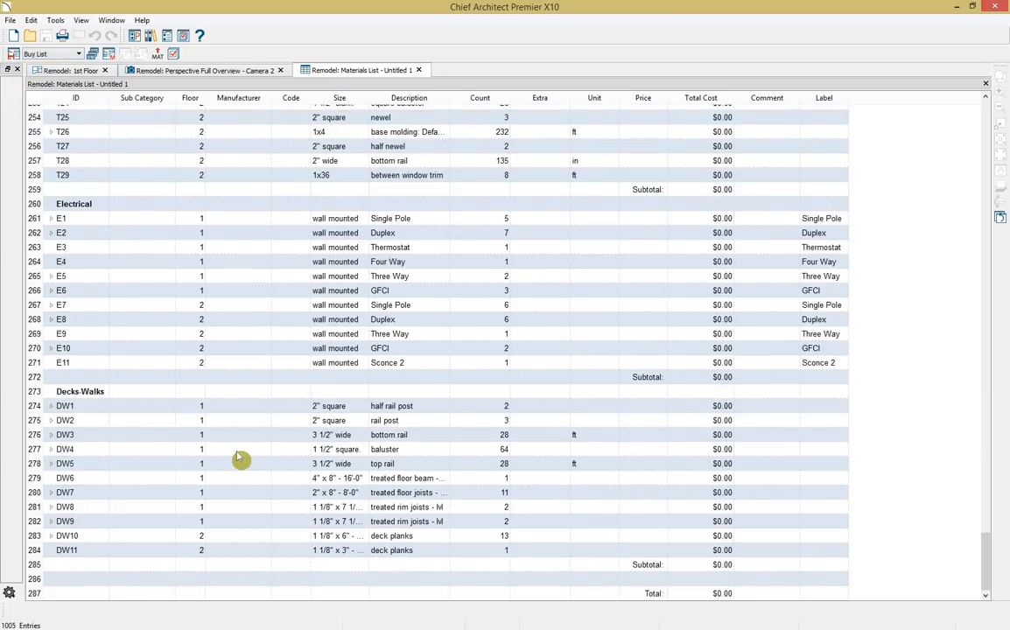
pyautogui.scroll(4, 210, 446)
pyautogui.scroll(-3, 196, 440)
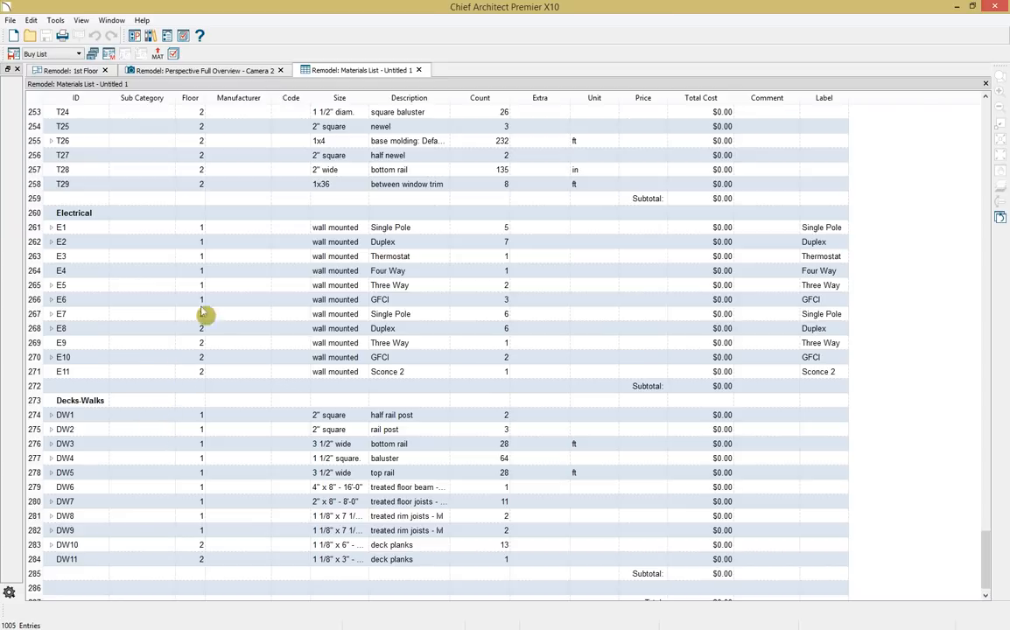
# Exclude the Decks-Walks category from the materials list display
pyautogui.click(173, 55)
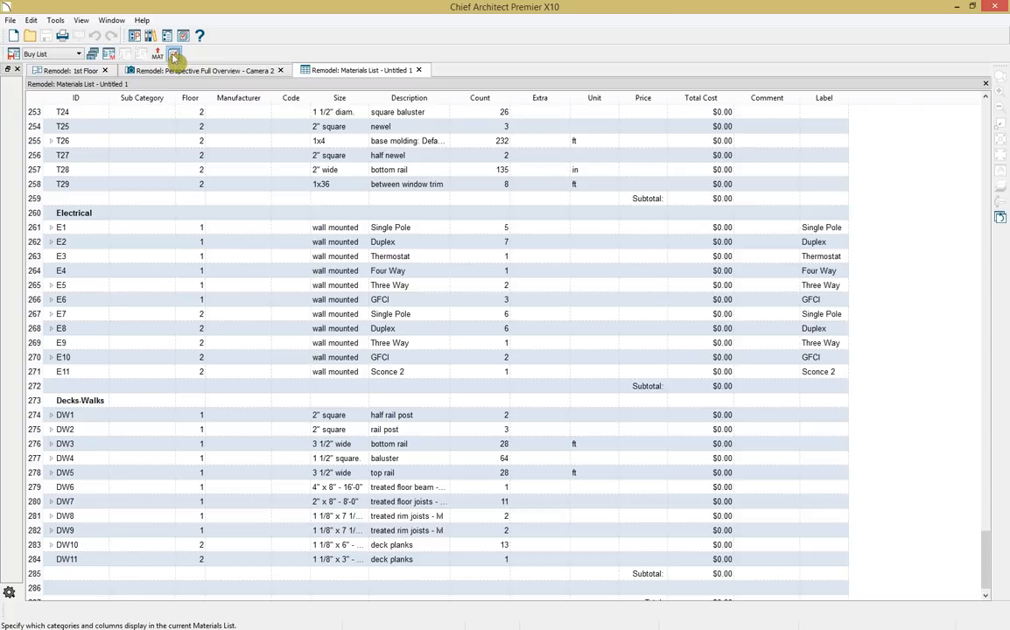
pyautogui.scroll(1, 477, 322)
pyautogui.scroll(2, 455, 302)
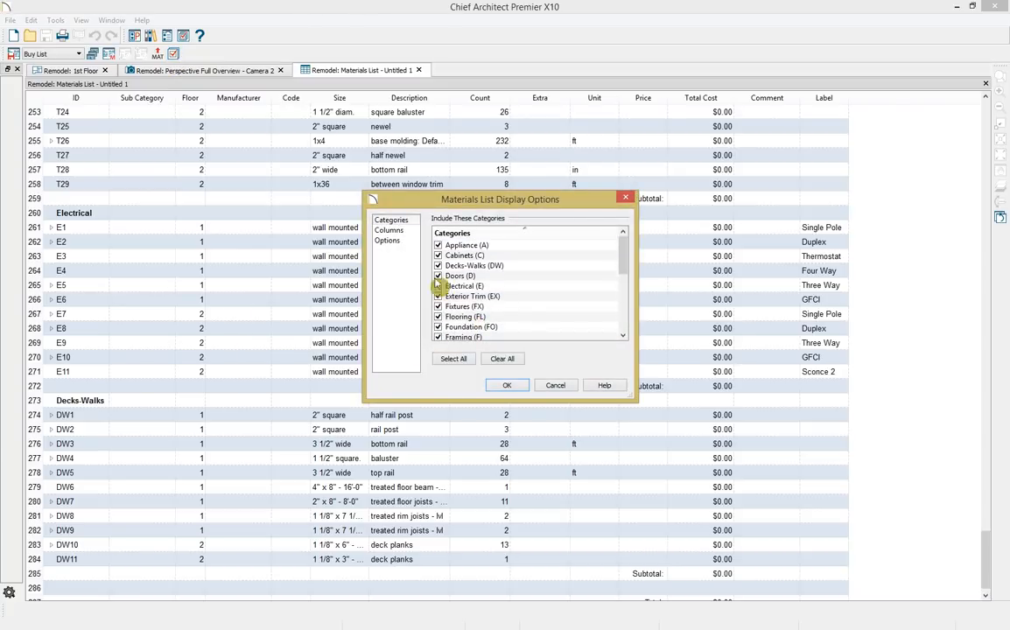
pyautogui.click(438, 266)
pyautogui.click(507, 386)
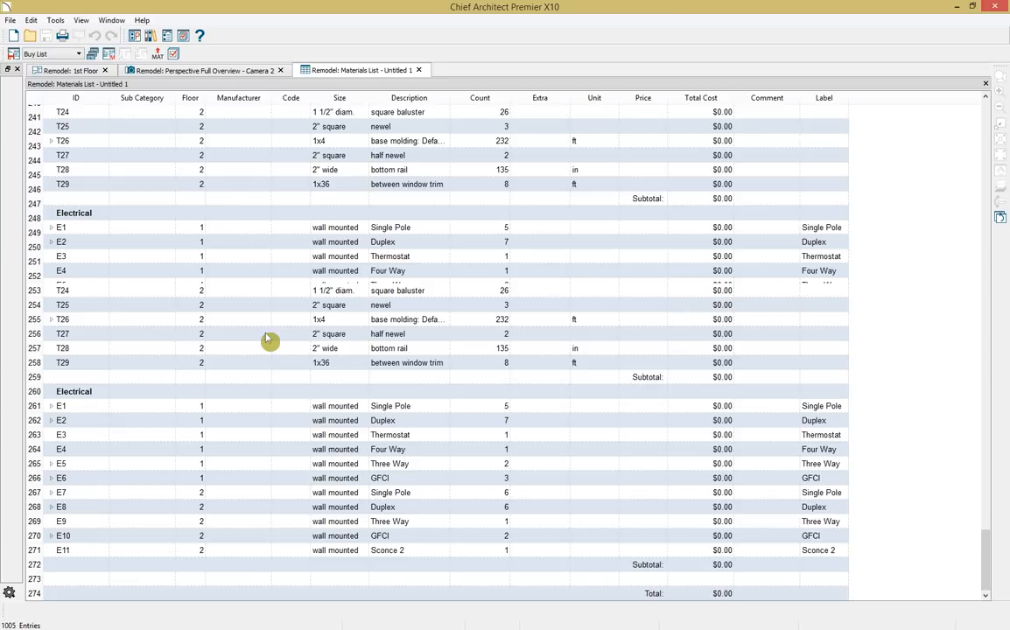
# View the file type and formatting options for exporting the materials list, and cancel the export
pyautogui.scroll(6, 269, 342)
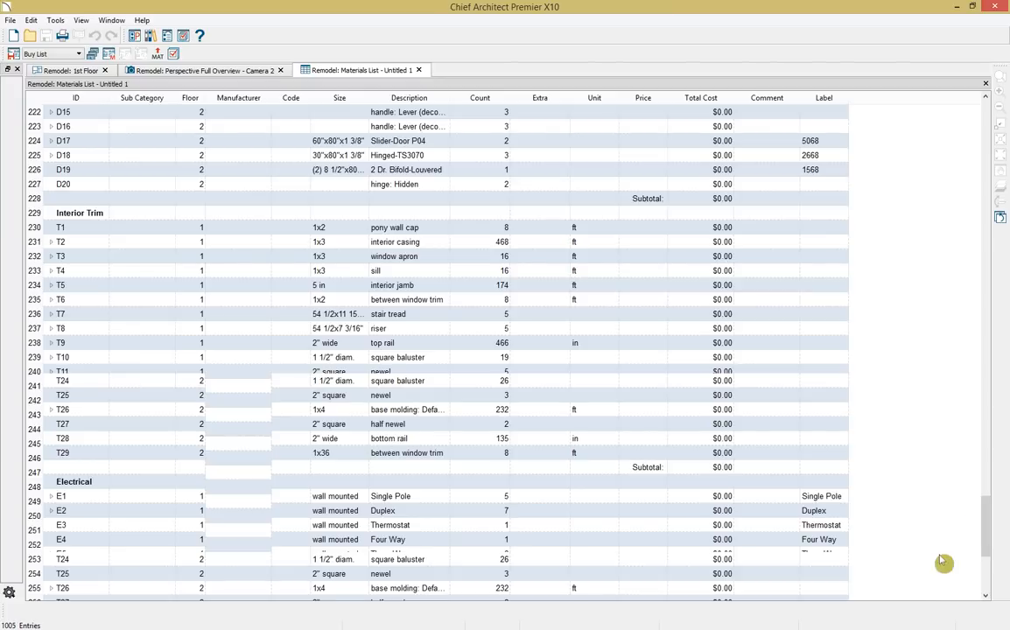
pyautogui.moveTo(985, 533); pyautogui.dragTo(995, 157)
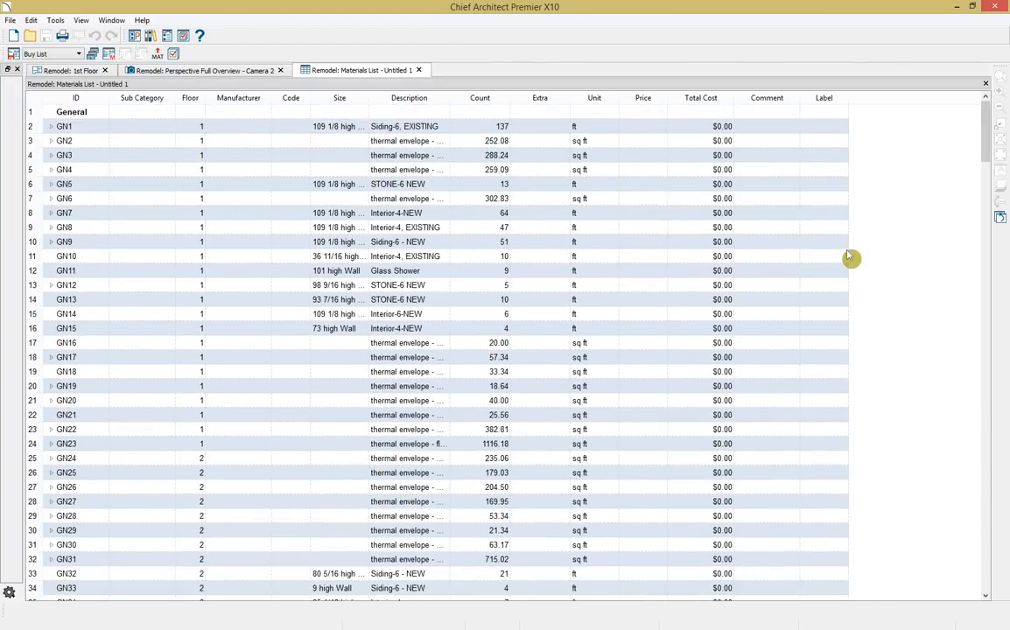
pyautogui.click(157, 55)
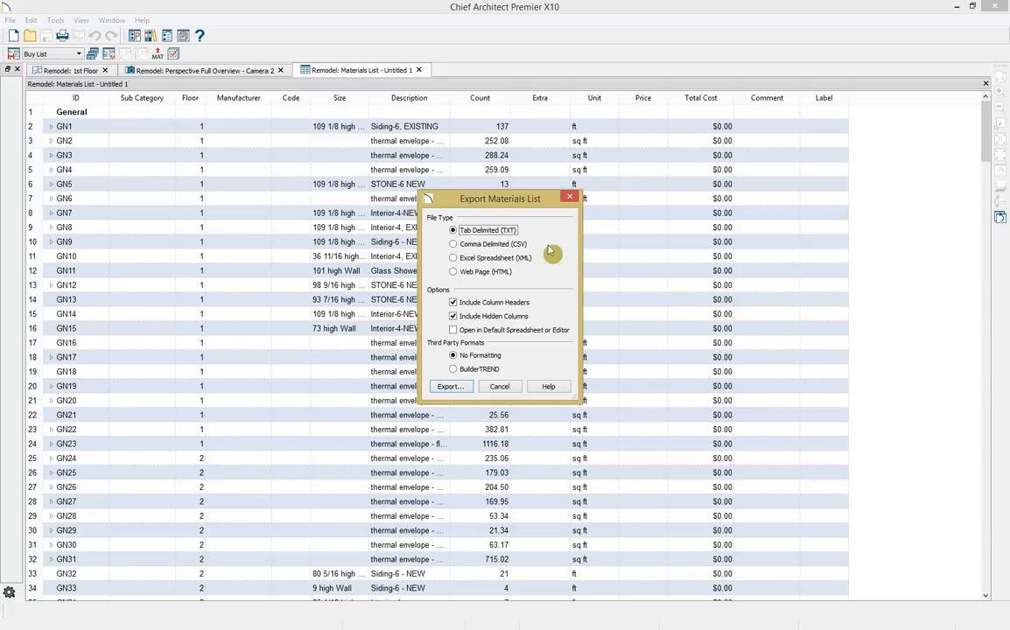
pyautogui.click(501, 387)
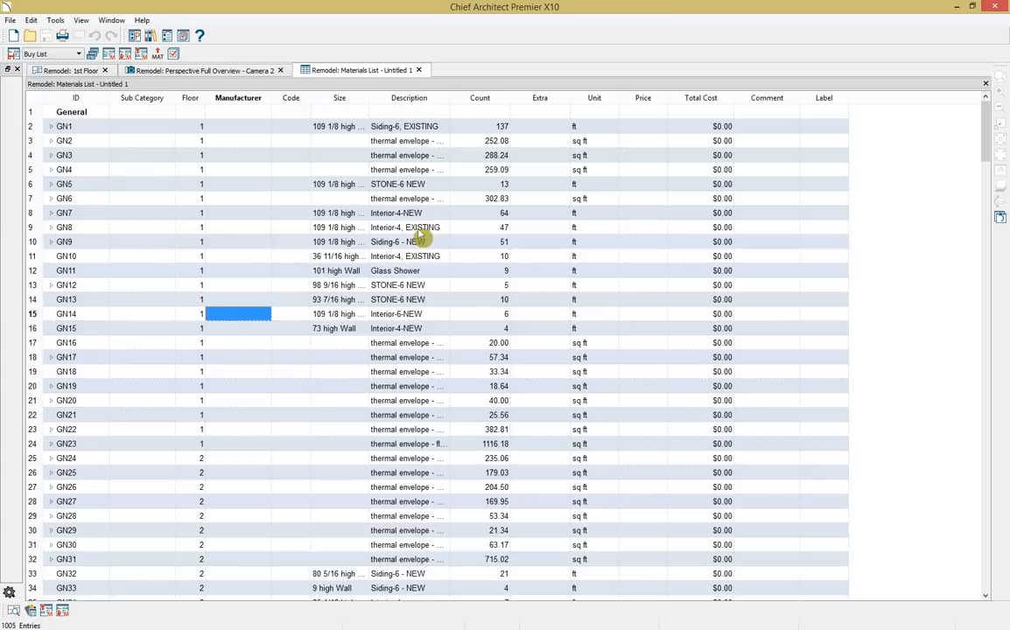
# Select the Glass Shower entry in the materials list and locate its object in the floor plan
pyautogui.scroll(-6, 422, 238)
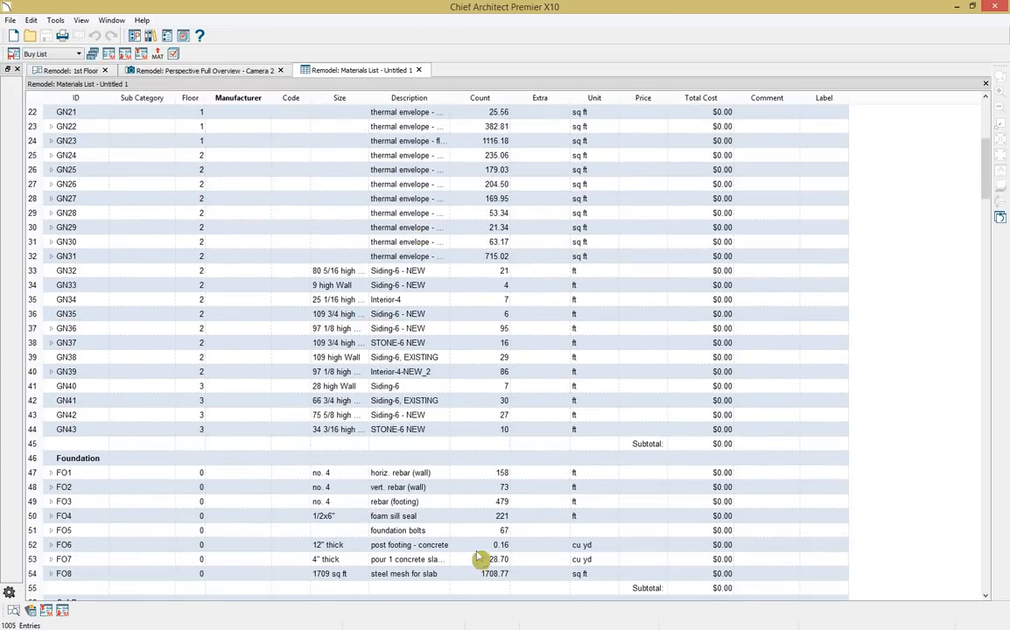
pyautogui.scroll(5, 454, 480)
pyautogui.click(392, 226)
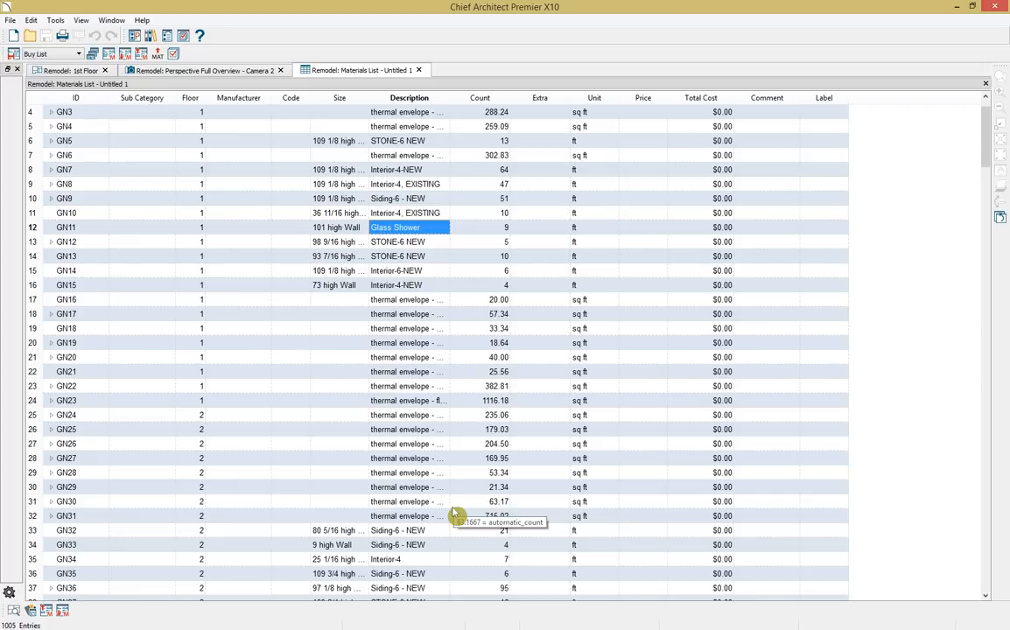
pyautogui.scroll(1, 457, 515)
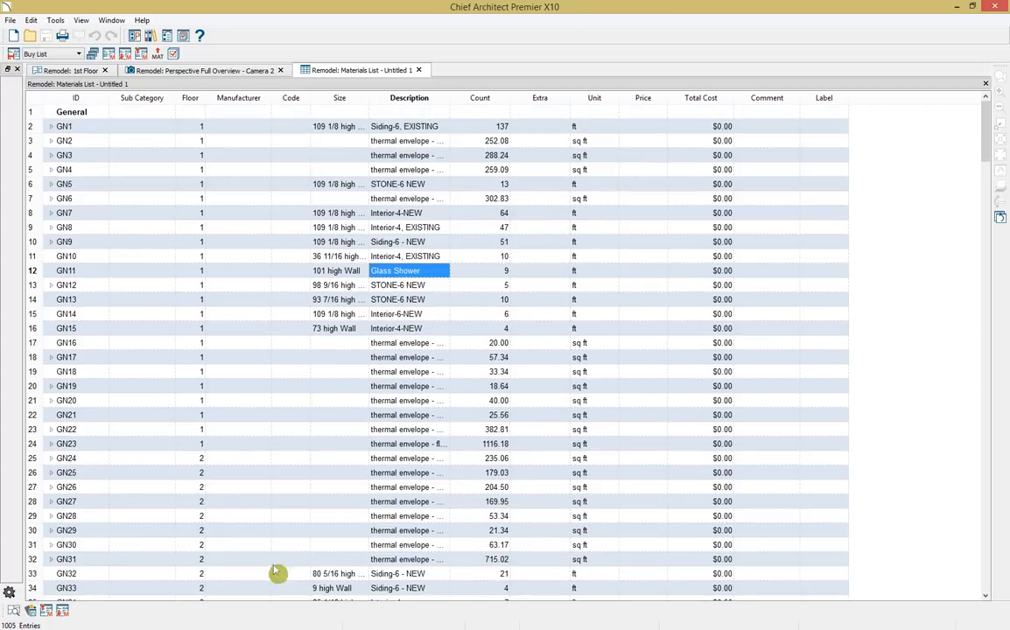
pyautogui.click(12, 616)
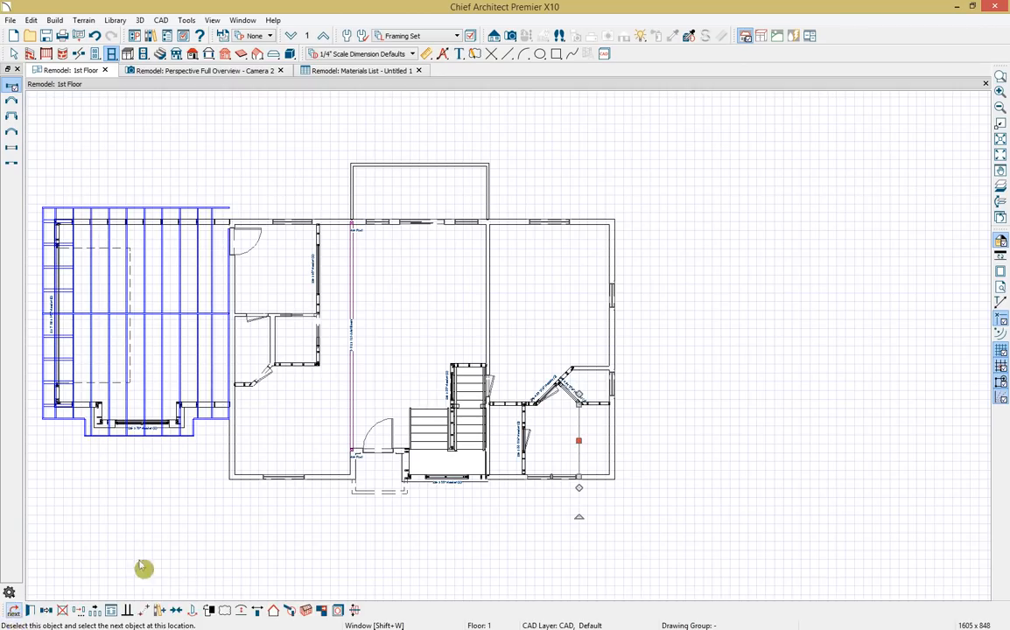
pyautogui.scroll(3, 592, 436)
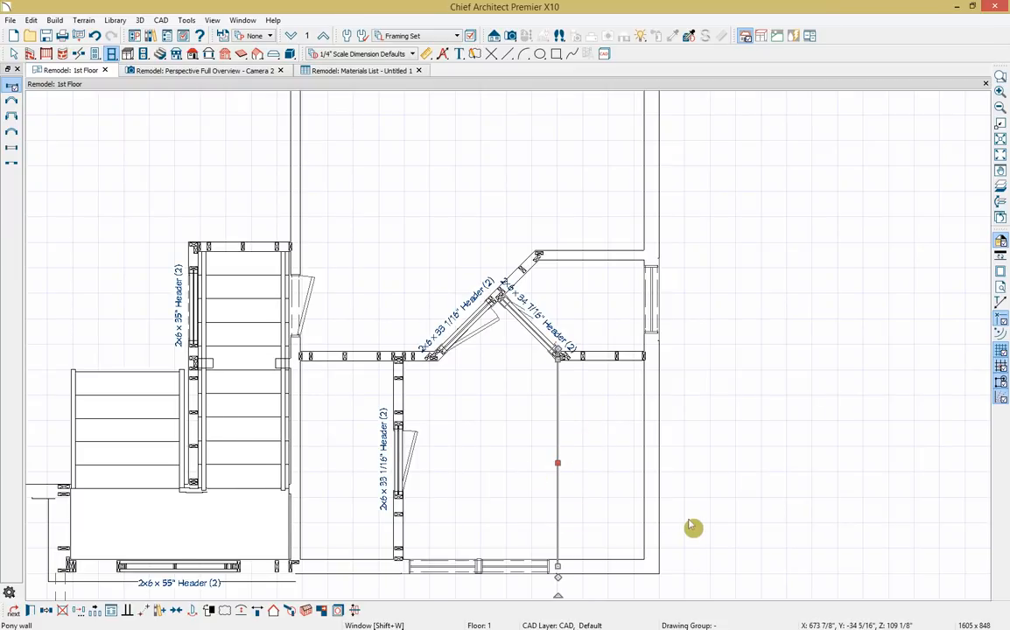
# Check the GN18 thermal envelope entry in the materials list, and clear the glass shower wall selection in the 1st floor plan
pyautogui.click(344, 72)
pyautogui.click(428, 373)
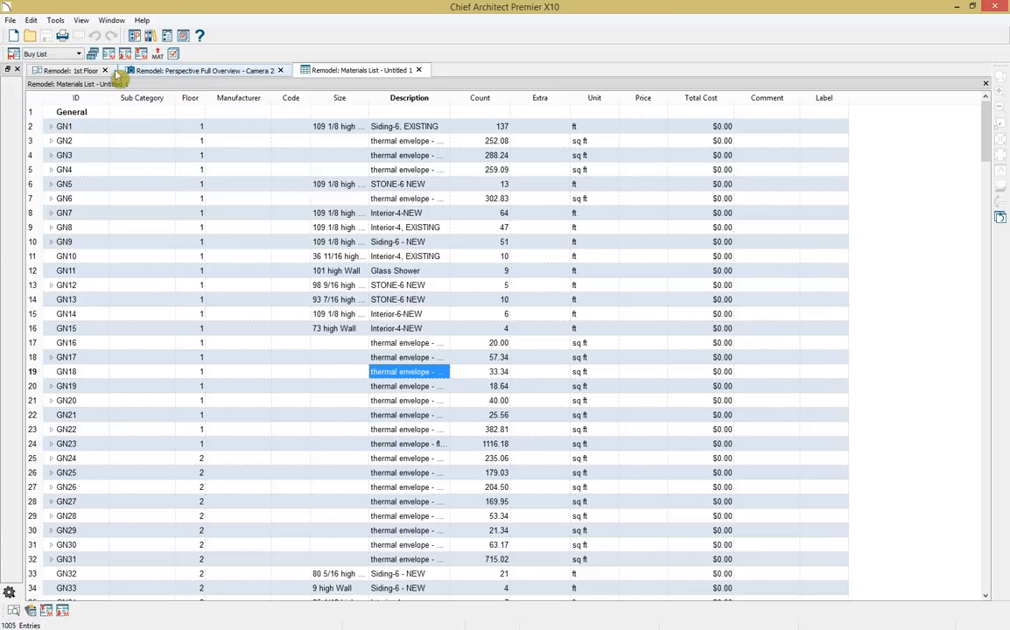
pyautogui.click(74, 72)
pyautogui.click(565, 458)
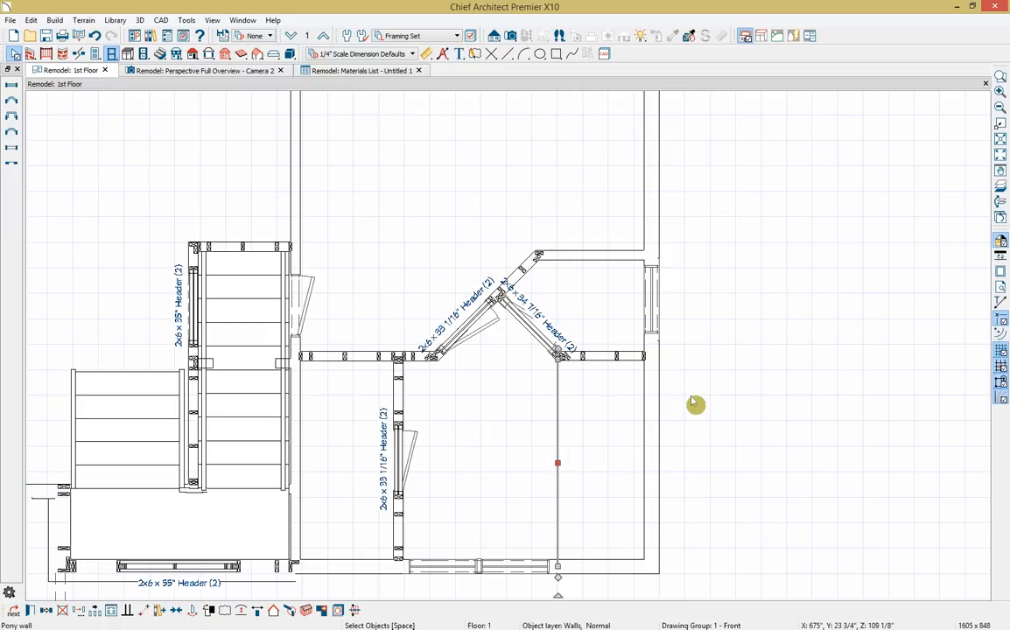
pyautogui.click(733, 391)
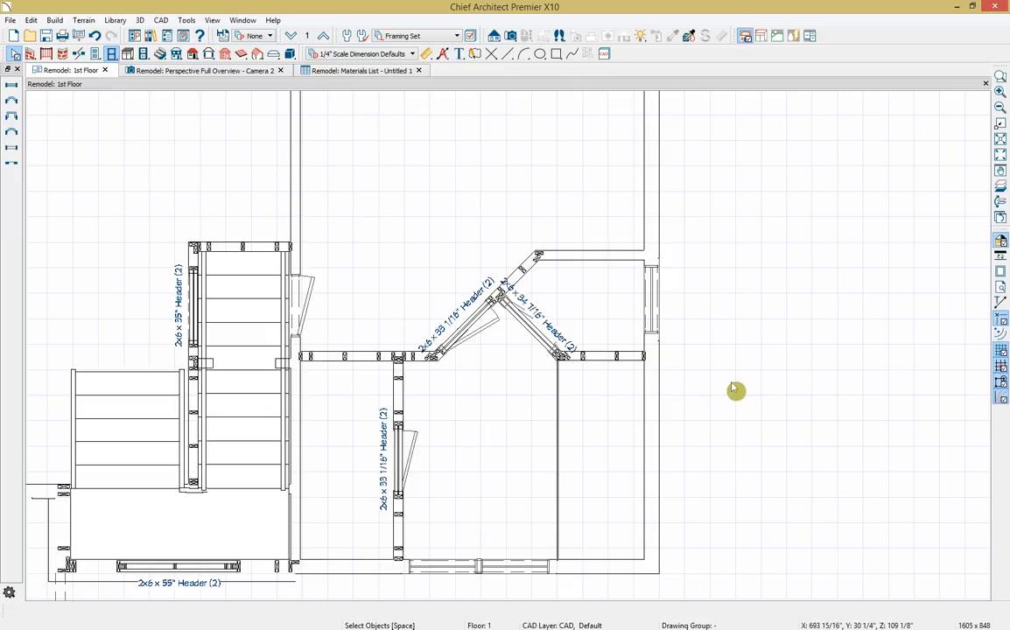
pyautogui.scroll(-3, 733, 390)
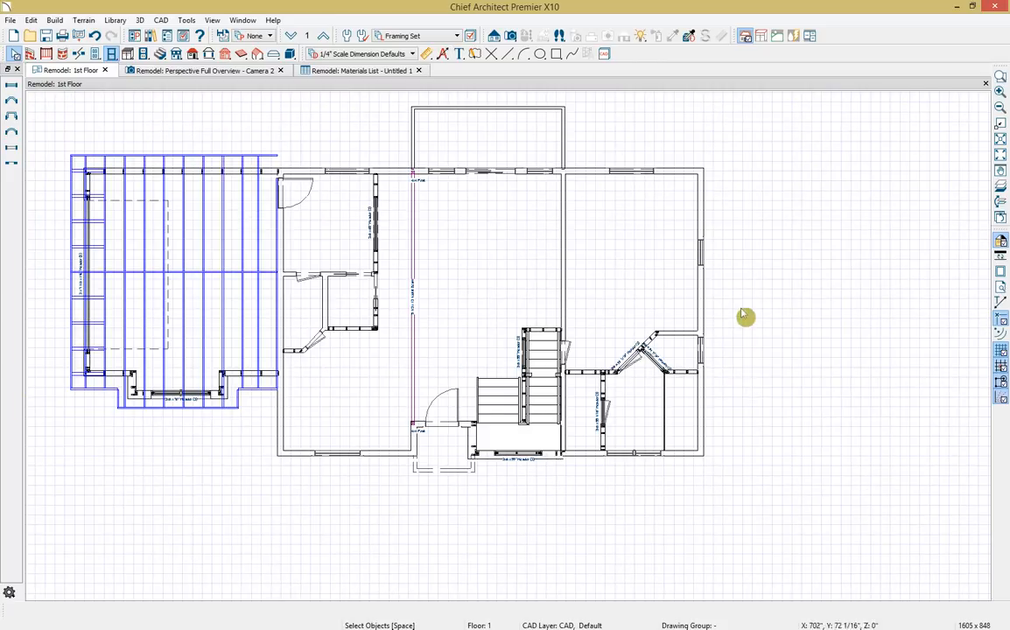
# Return to the materials list and close it without saving
pyautogui.click(395, 70)
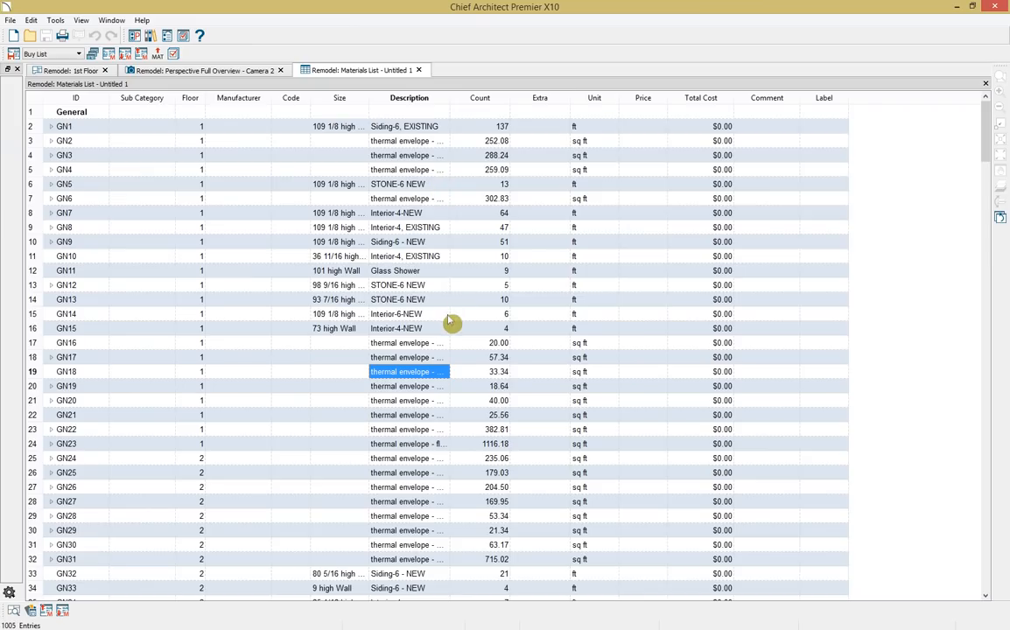
pyautogui.click(426, 444)
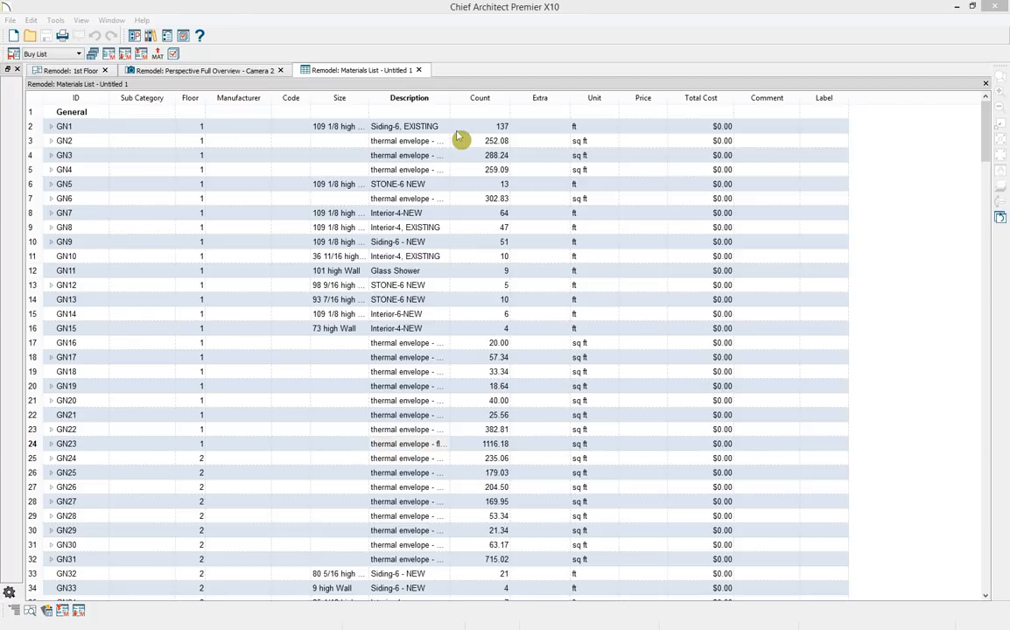
pyautogui.click(419, 70)
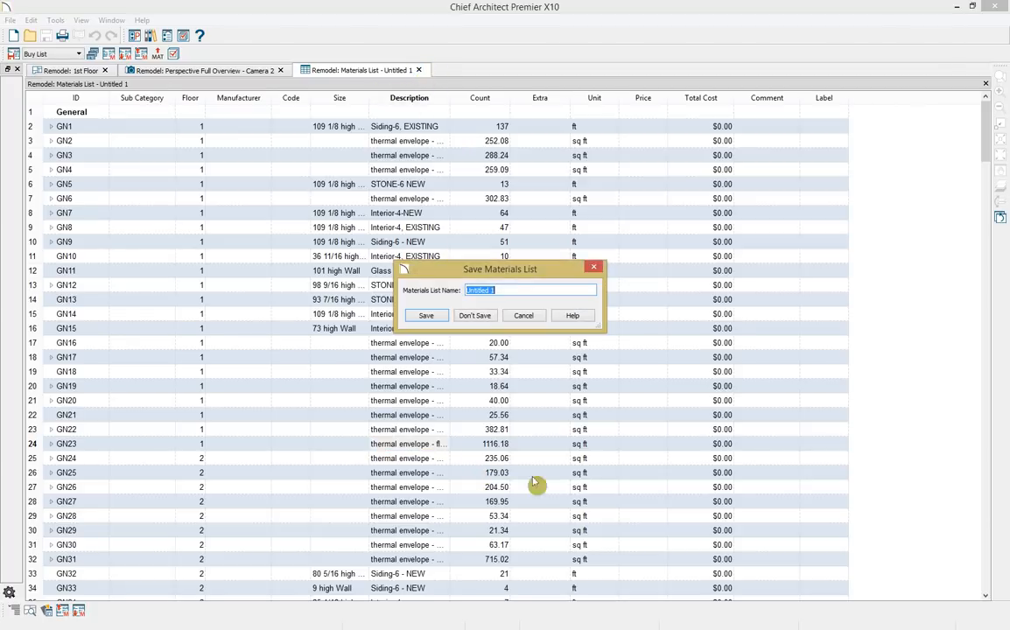
pyautogui.click(476, 317)
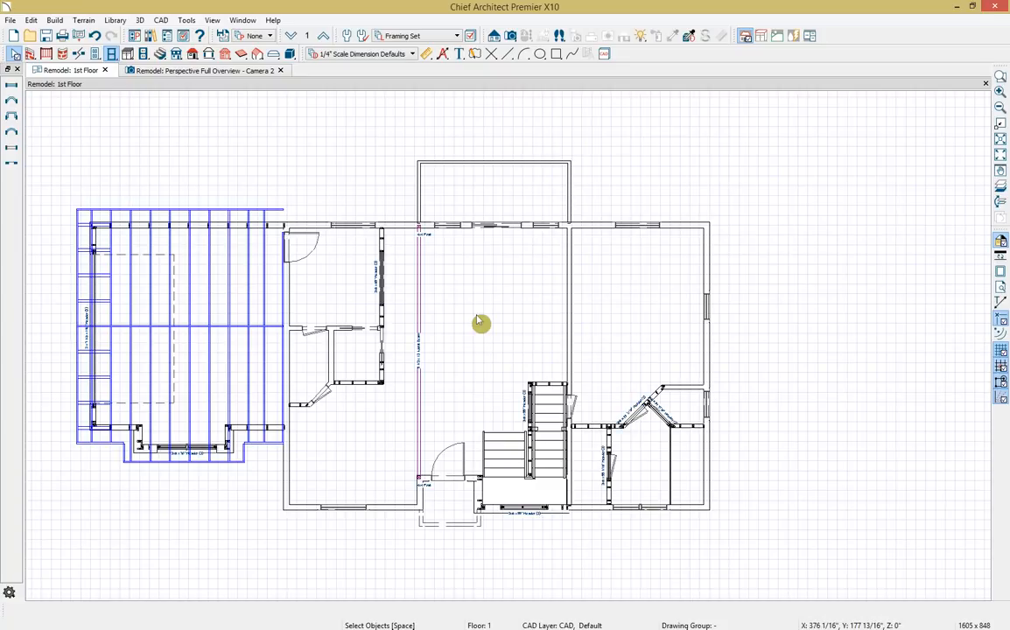
# Open the Layout-Template.layout file from the Remodeling folder
pyautogui.scroll(-1, 481, 323)
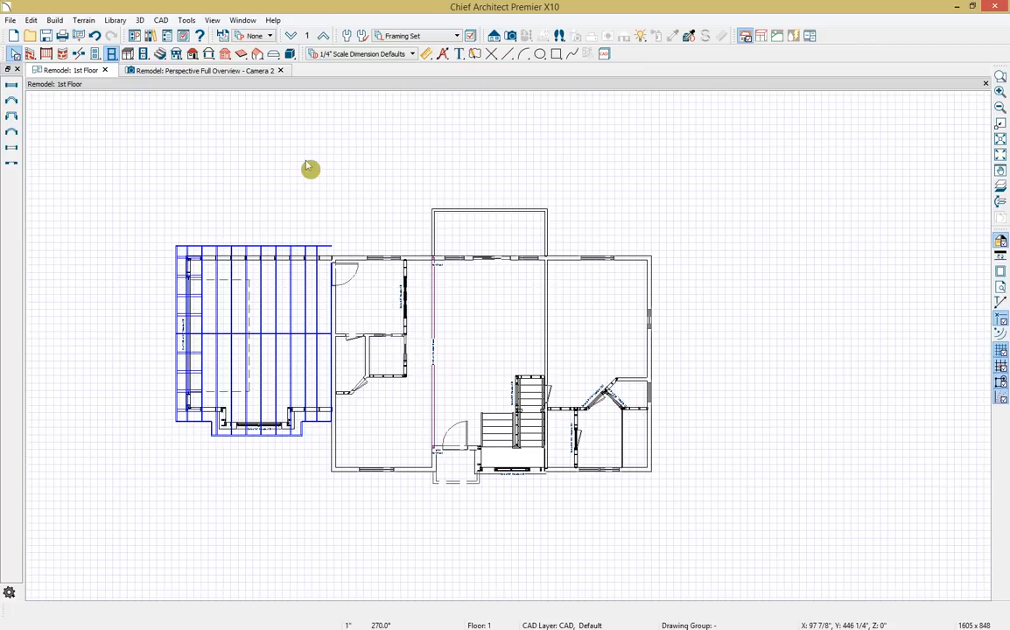
pyautogui.click(11, 21)
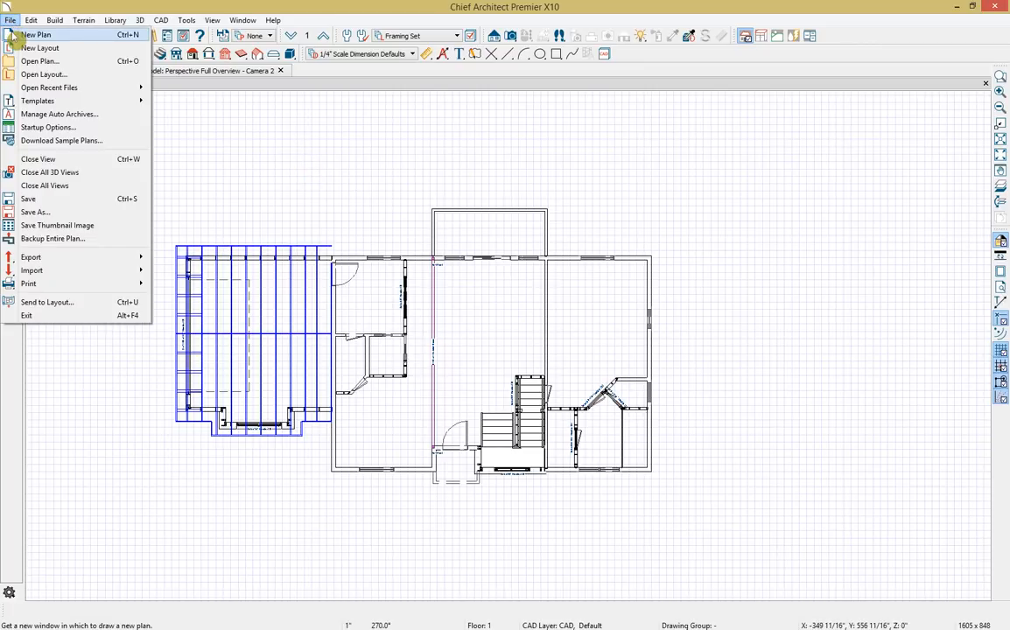
pyautogui.click(64, 75)
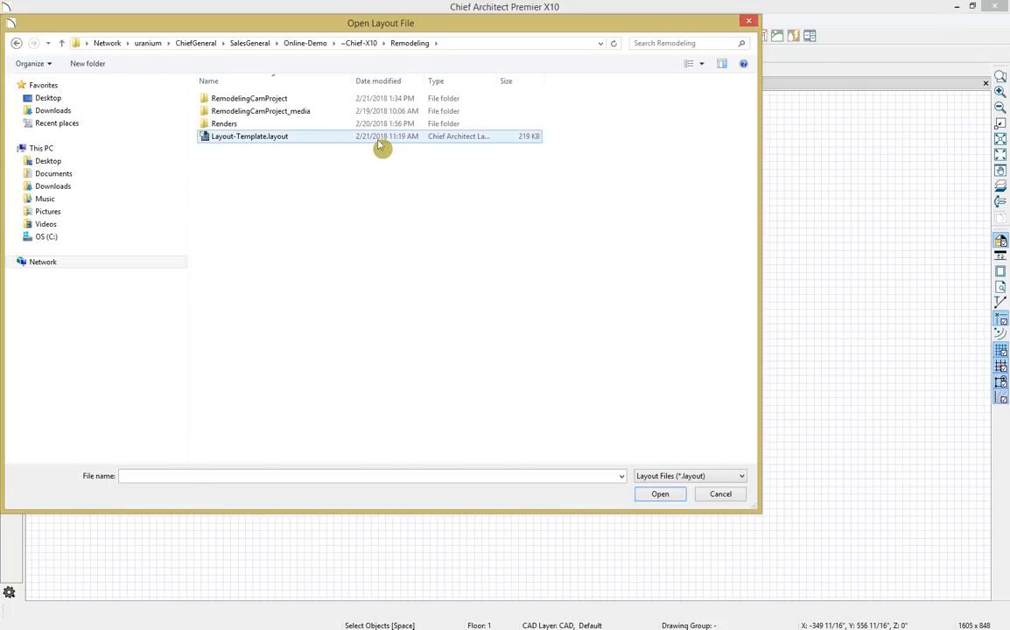
pyautogui.click(381, 138)
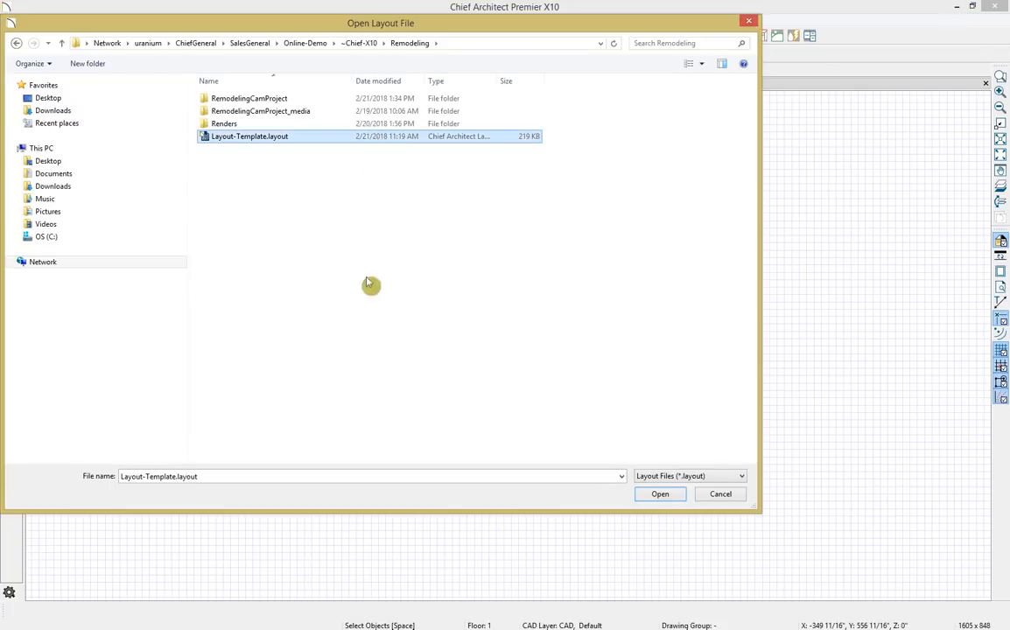
pyautogui.click(658, 495)
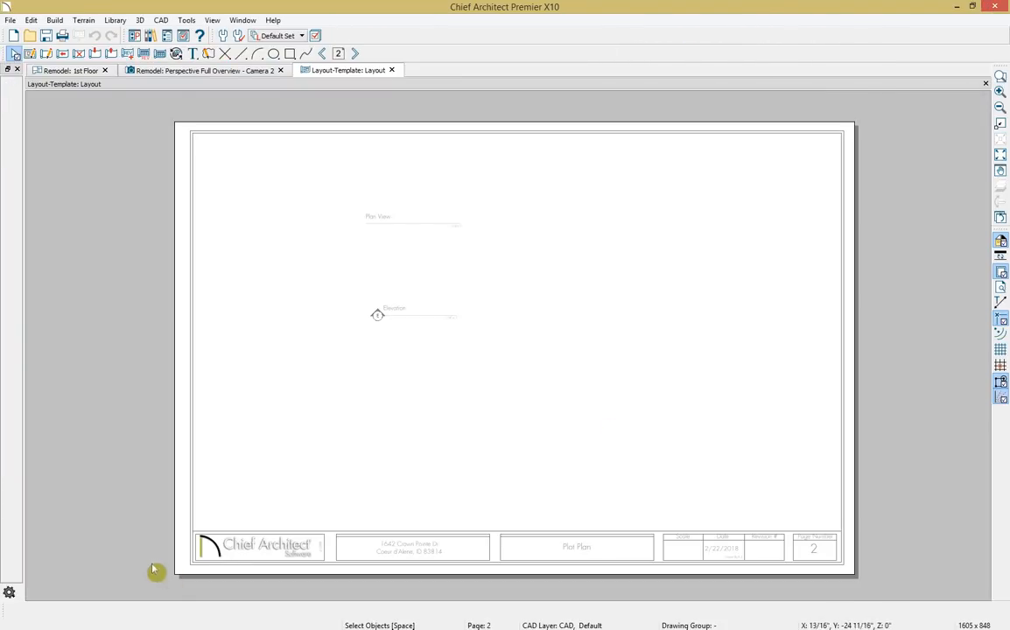
# Examine the border and title block on the layout's page template, page 0, and return to page 2
pyautogui.click(324, 55)
pyautogui.click(323, 55)
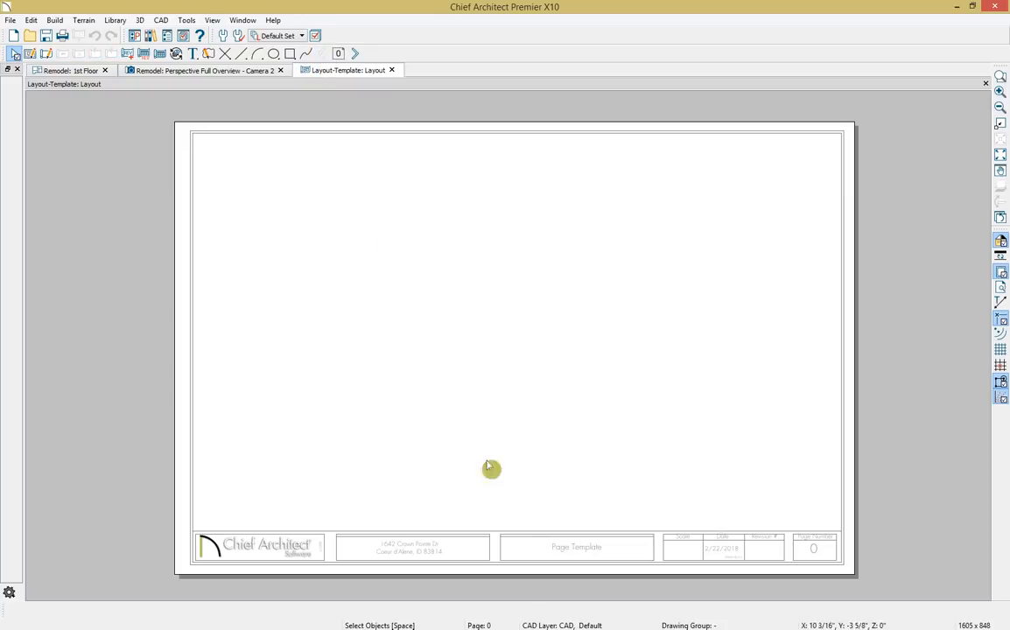
pyautogui.click(603, 552)
pyautogui.click(838, 431)
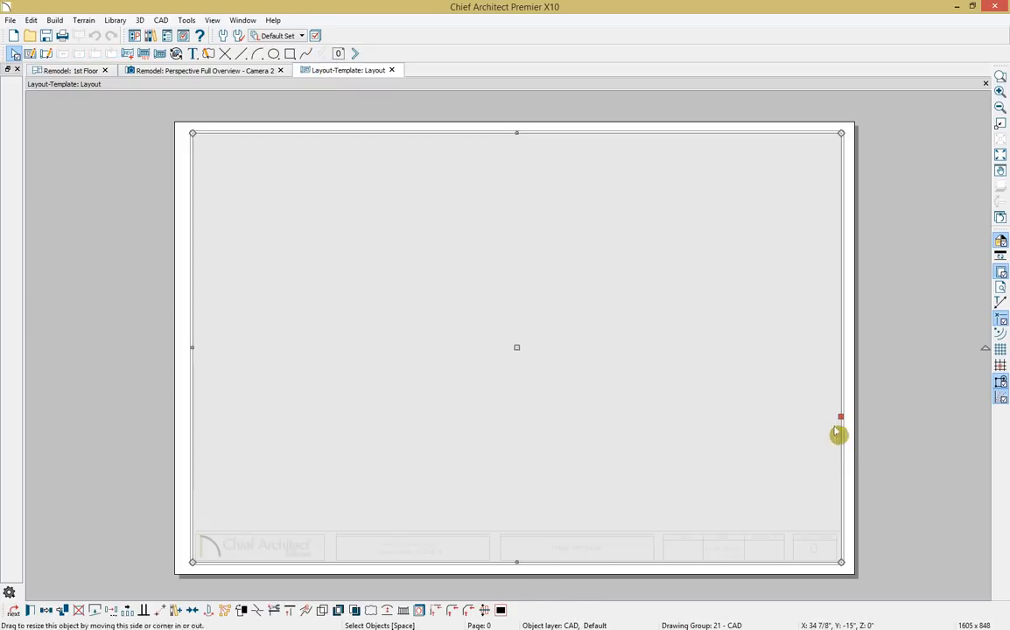
pyautogui.click(901, 475)
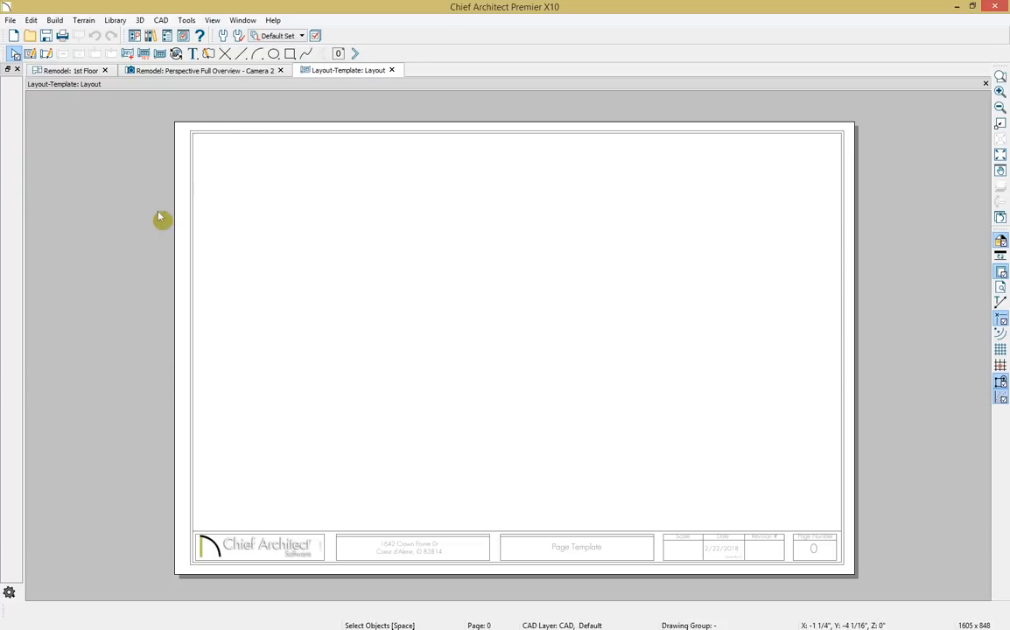
pyautogui.click(192, 451)
pyautogui.click(145, 508)
pyautogui.click(354, 53)
pyautogui.click(354, 53)
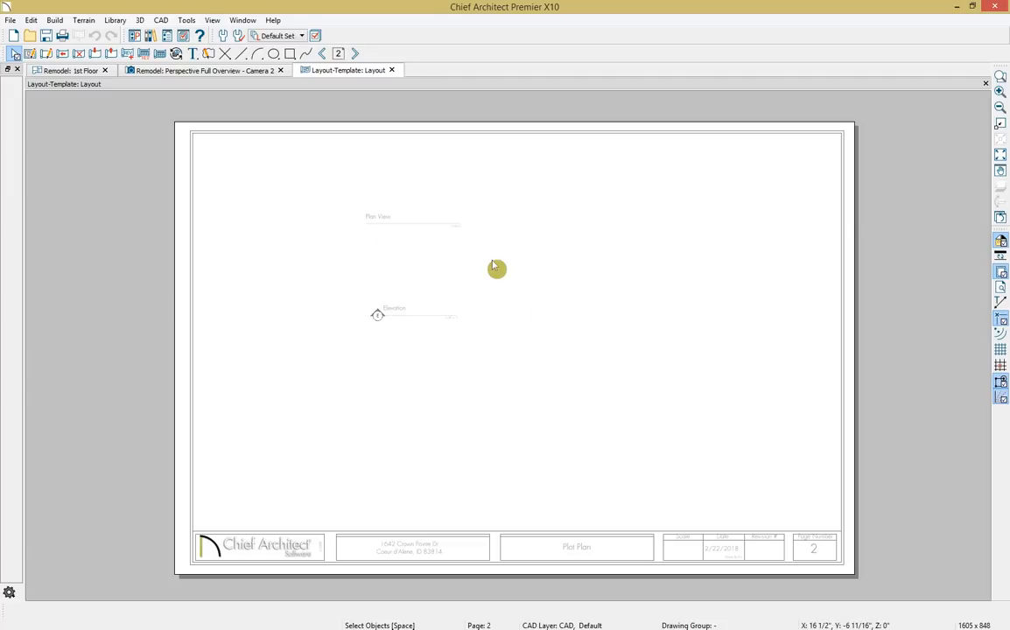
# Switch the Remodel 1st floor plan to the DEMOLITION SET layer set
pyautogui.click(65, 70)
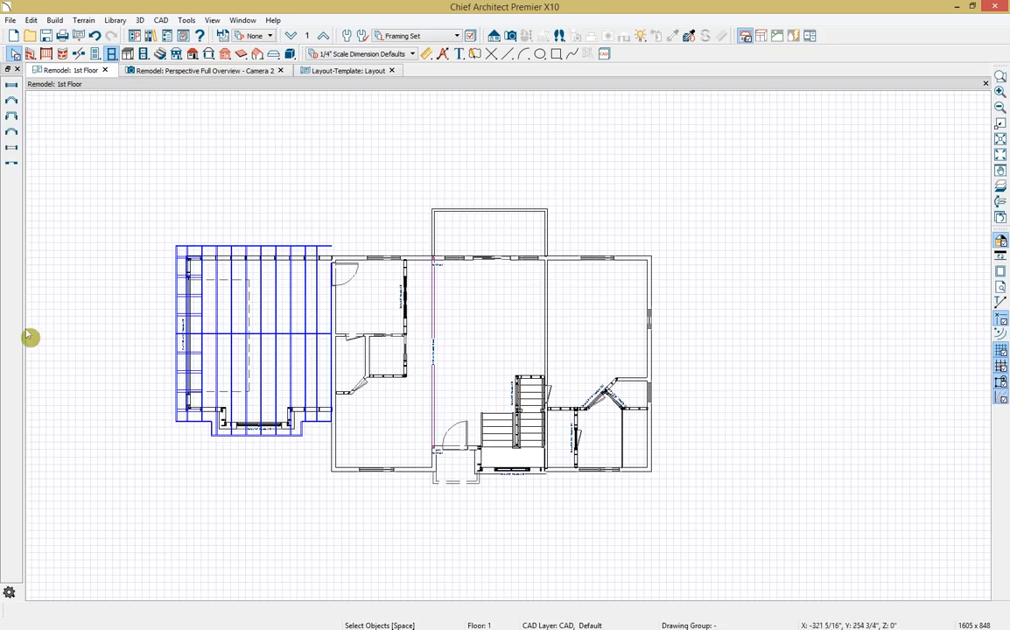
pyautogui.click(445, 36)
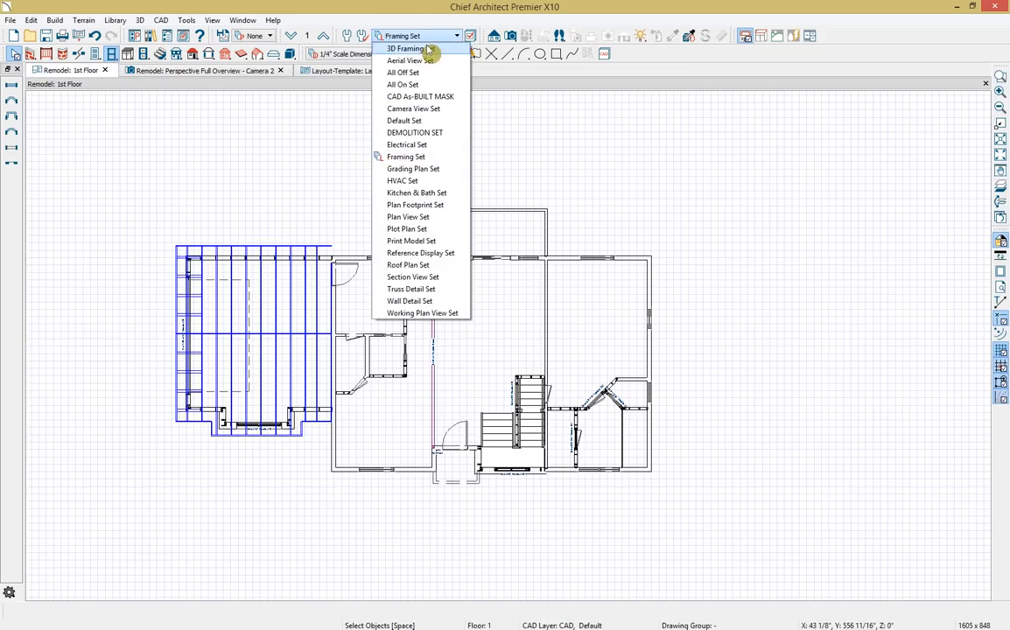
pyautogui.click(447, 133)
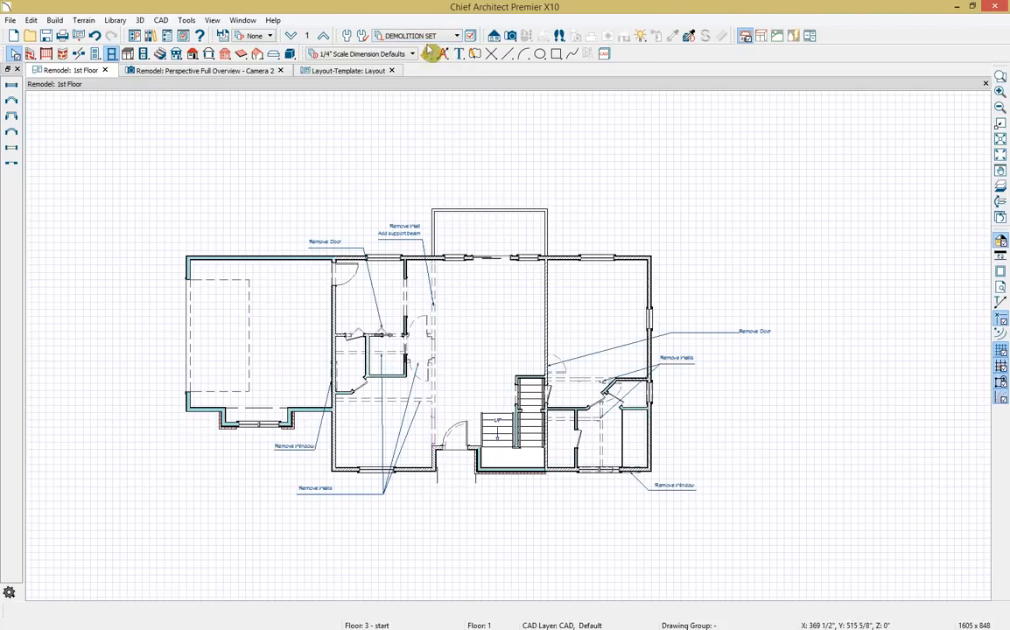
pyautogui.moveTo(694, 473); pyautogui.dragTo(661, 459, button='middle')
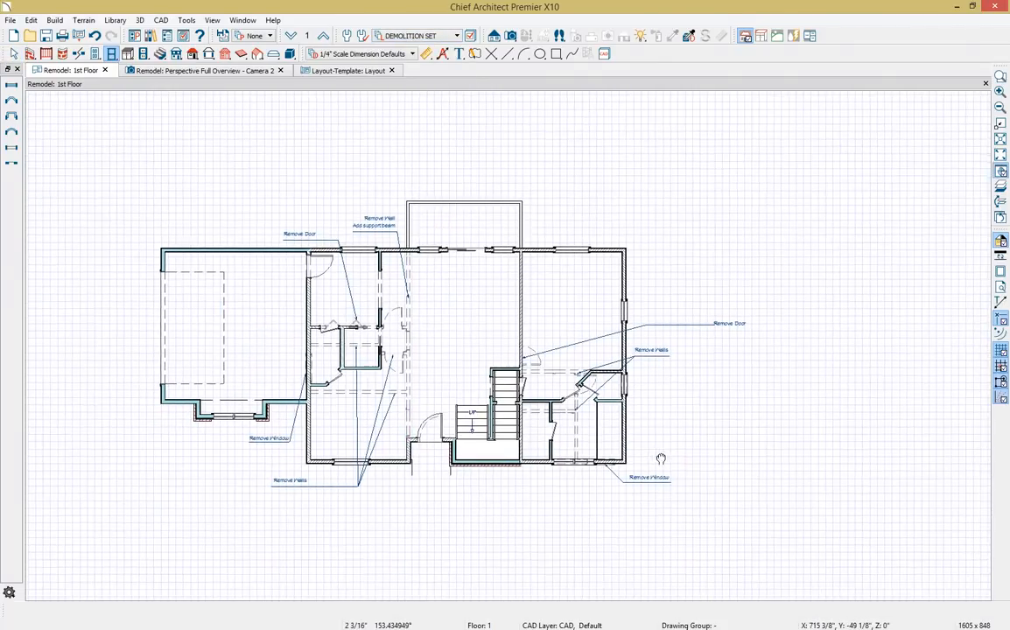
pyautogui.scroll(1, 661, 458)
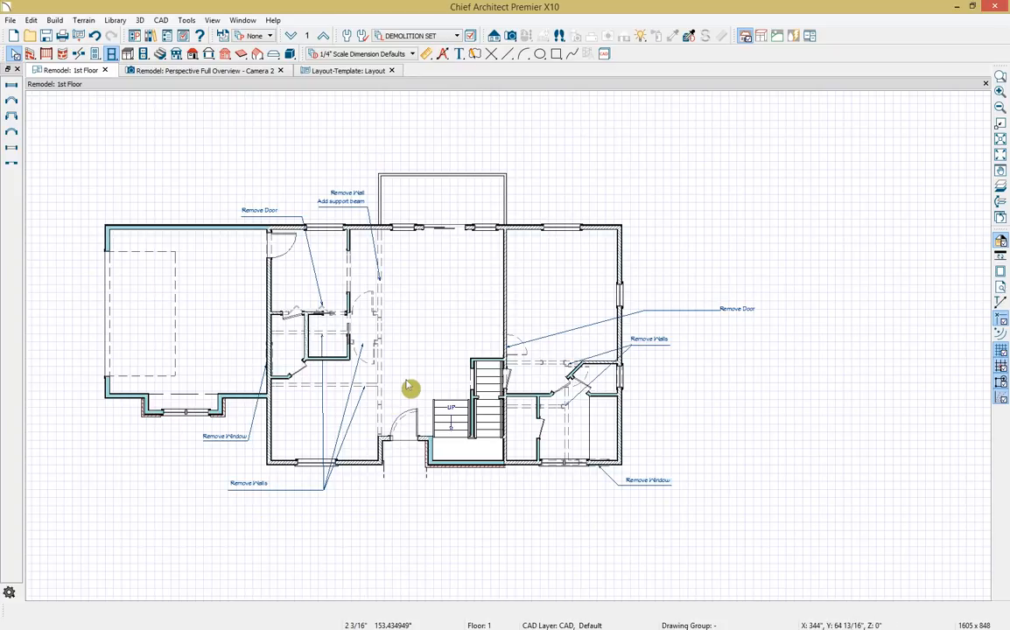
pyautogui.scroll(1, 410, 387)
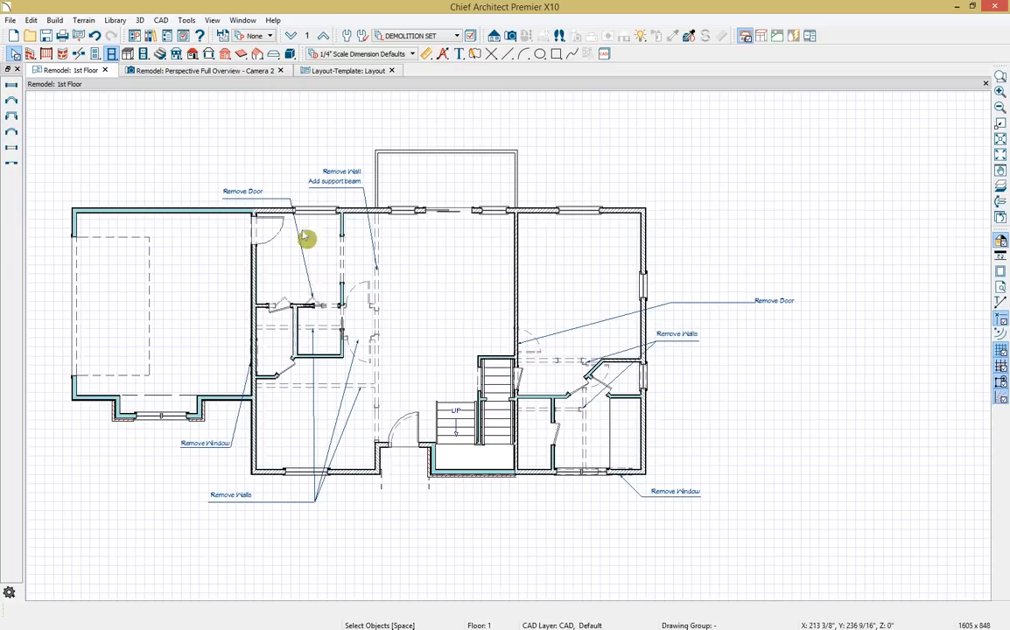
# Send the entire demolition plan to layout page 3 at a scale of 1/4 in = 1 ft
pyautogui.click(79, 37)
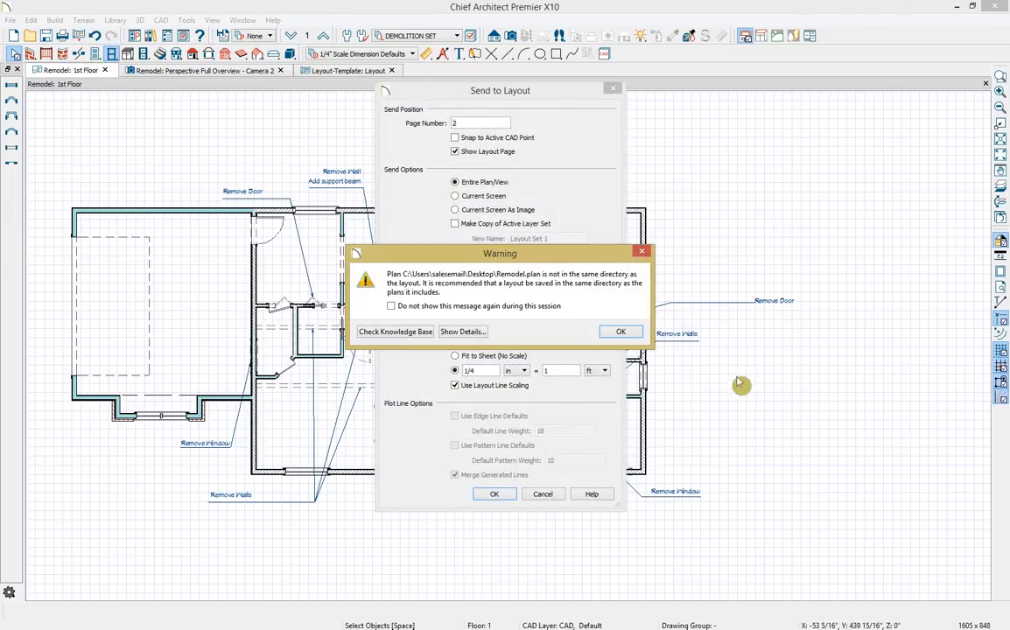
pyautogui.click(621, 332)
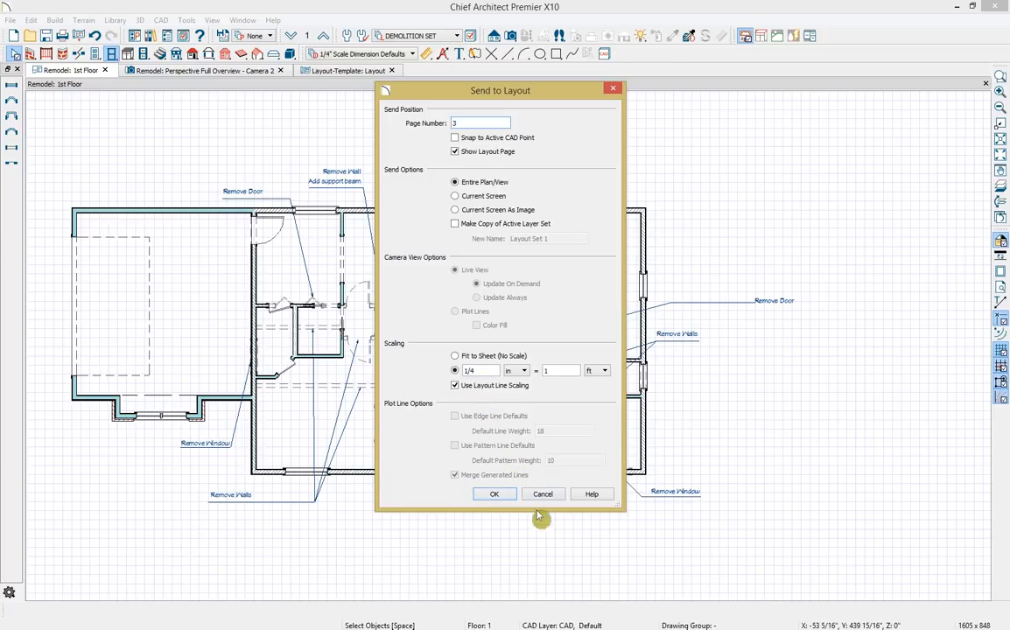
pyautogui.click(495, 495)
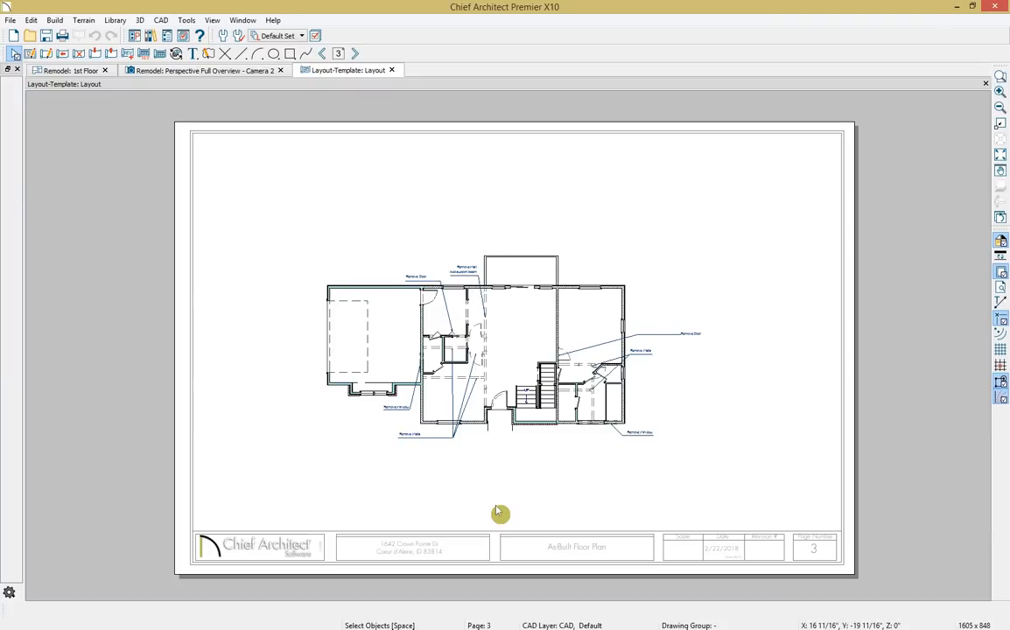
# Move the demolition plan view into the upper-left corner of the page 3 sheet
pyautogui.click(505, 378)
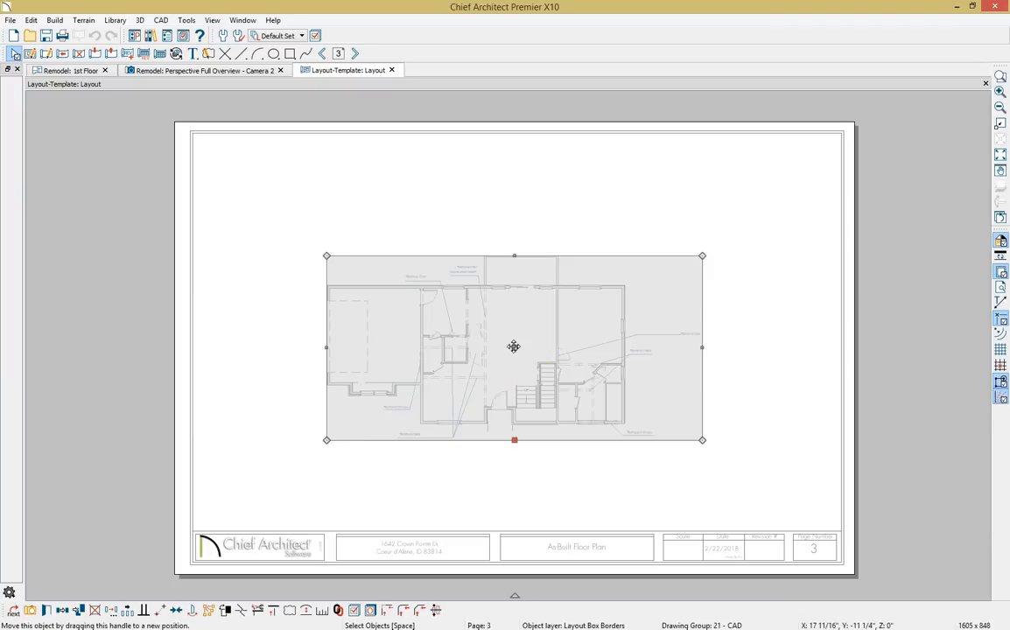
pyautogui.moveTo(514, 345); pyautogui.dragTo(368, 214)
pyautogui.click(604, 385)
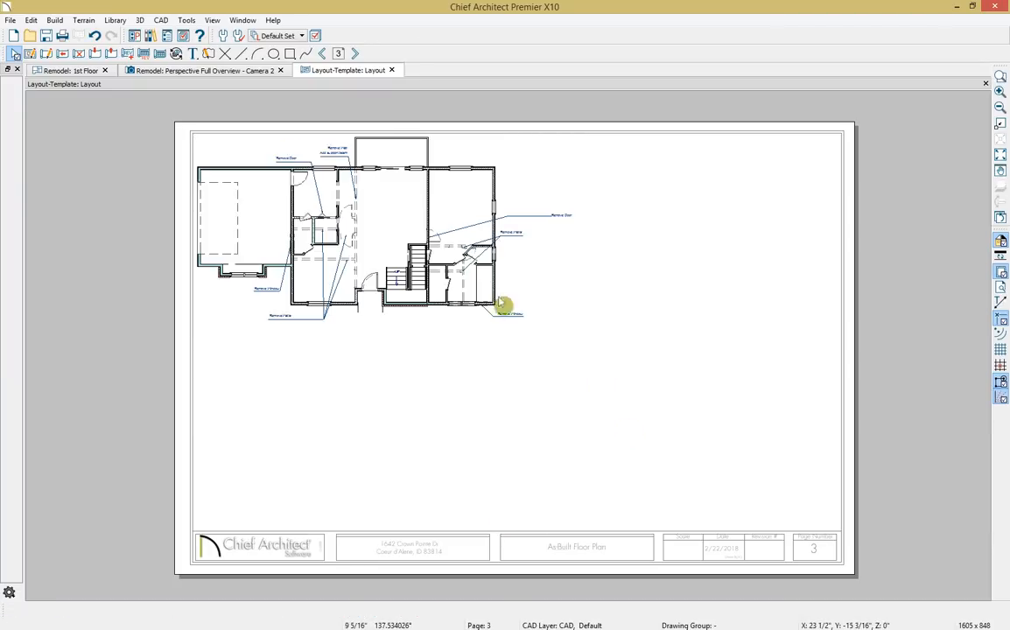
# Copy the Plan View title label from layout page 2 and paste it below the demolition plan on page 3
pyautogui.click(323, 55)
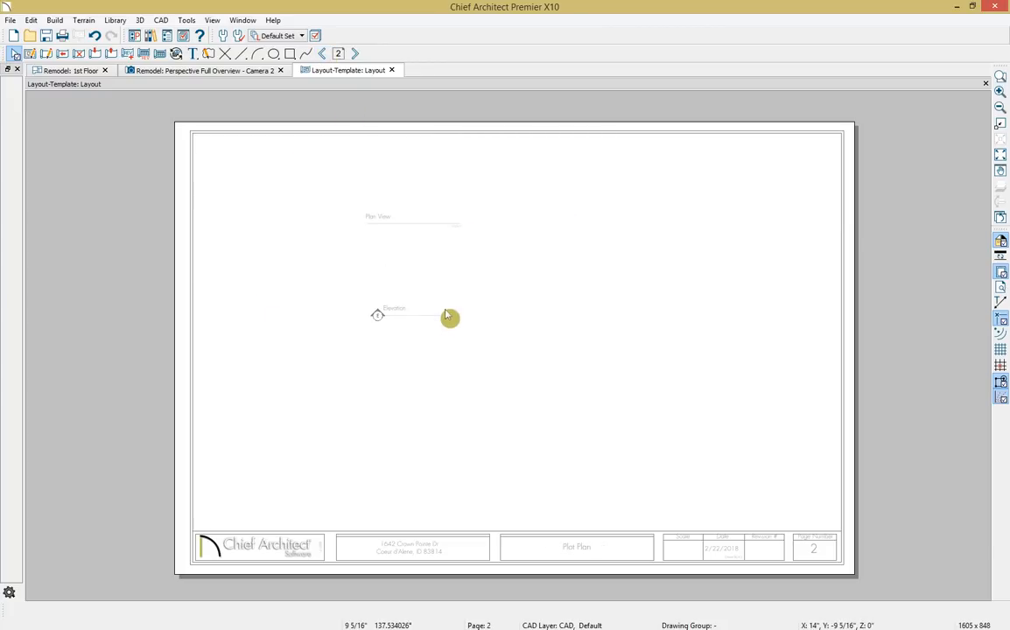
pyautogui.moveTo(348, 207); pyautogui.dragTo(521, 273)
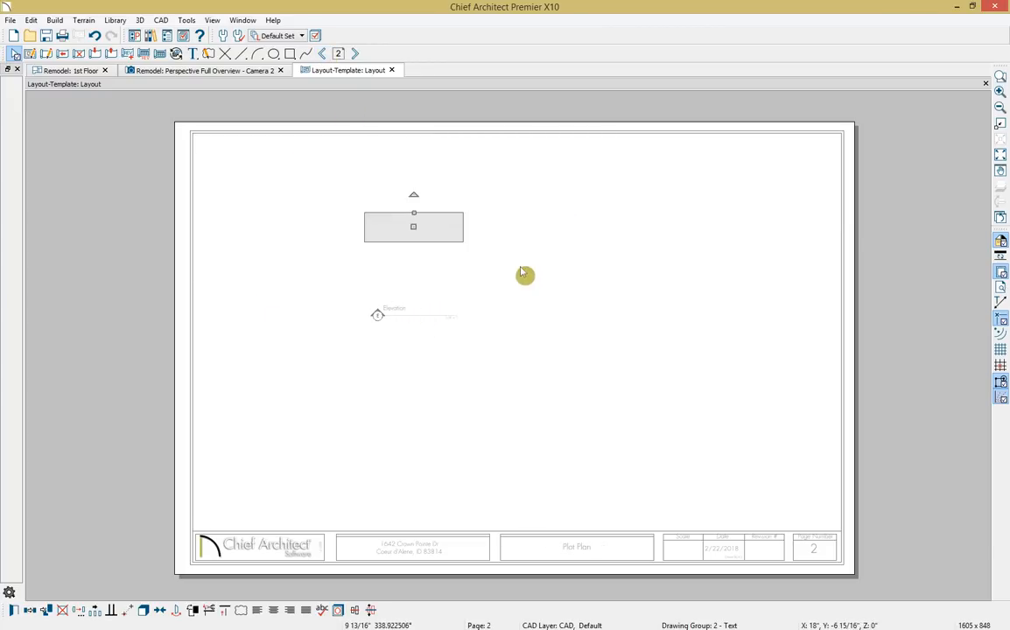
pyautogui.click(354, 53)
pyautogui.hotkey('ctrl', 'v')
pyautogui.click(361, 336)
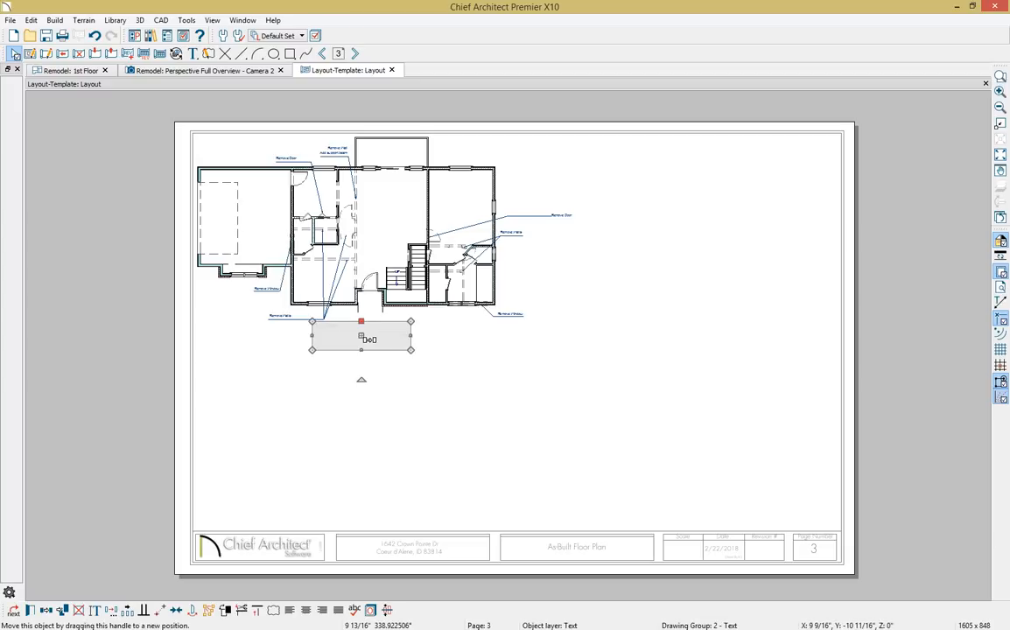
pyautogui.click(376, 355)
# Change the pasted label's title text to "Demolition Plan"
pyautogui.doubleClick(366, 337)
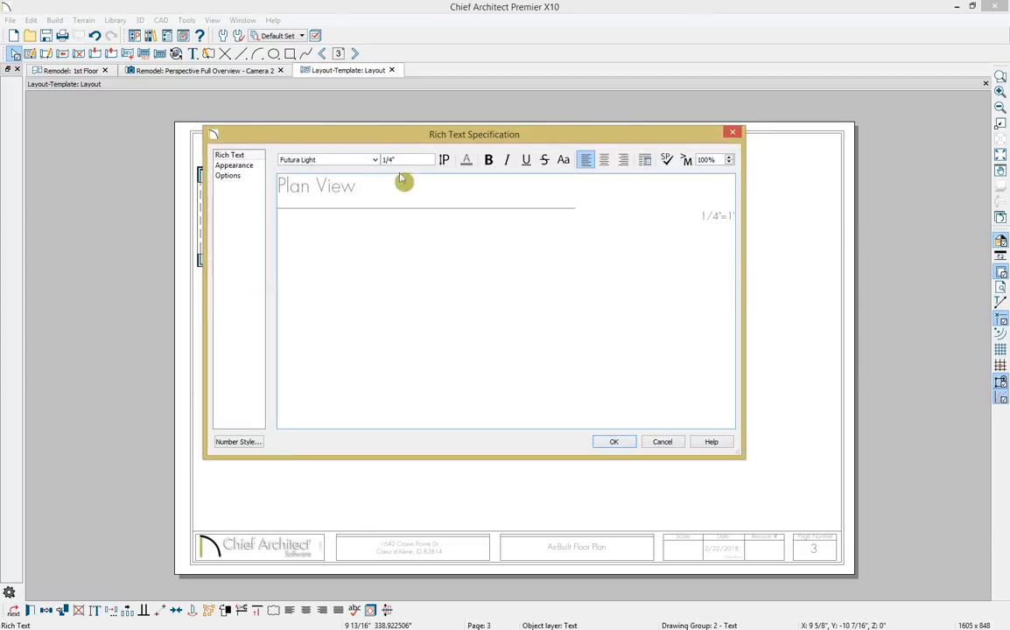
pyautogui.doubleClick(307, 186)
pyautogui.moveTo(350, 188); pyautogui.dragTo(264, 191)
pyautogui.write('Demolition Plan')
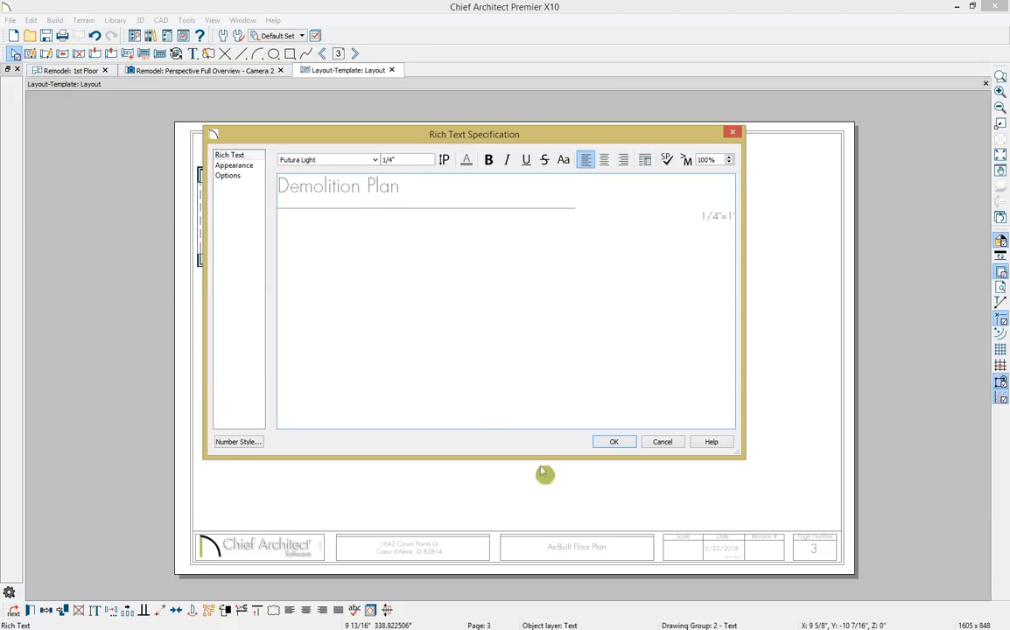
pyautogui.click(616, 441)
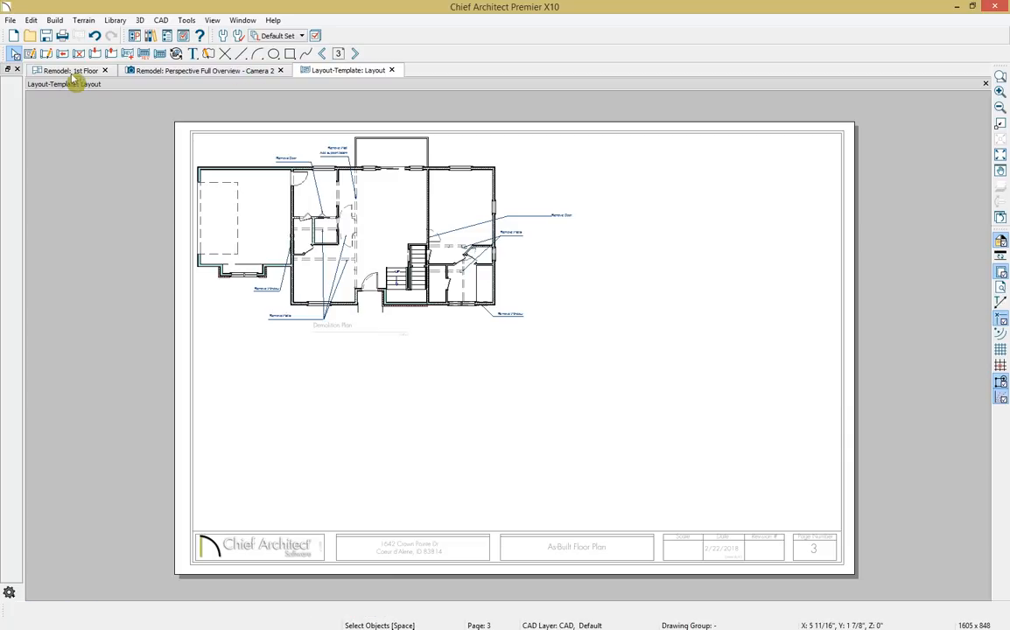
# Switch the Remodel 1st floor plan to the Plan View Set layer set
pyautogui.click(72, 71)
pyautogui.click(418, 36)
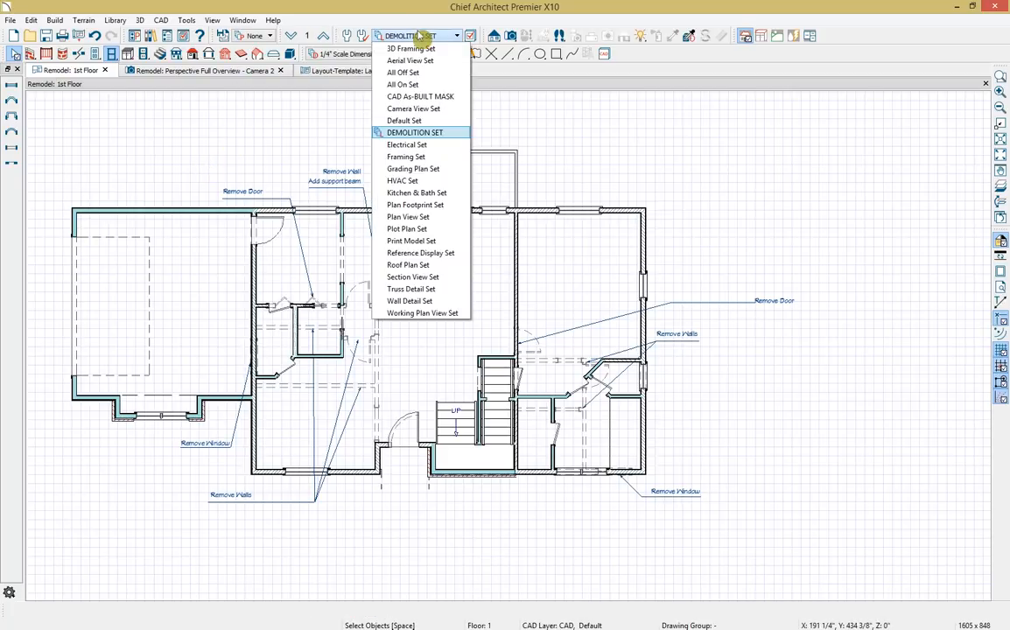
pyautogui.click(435, 217)
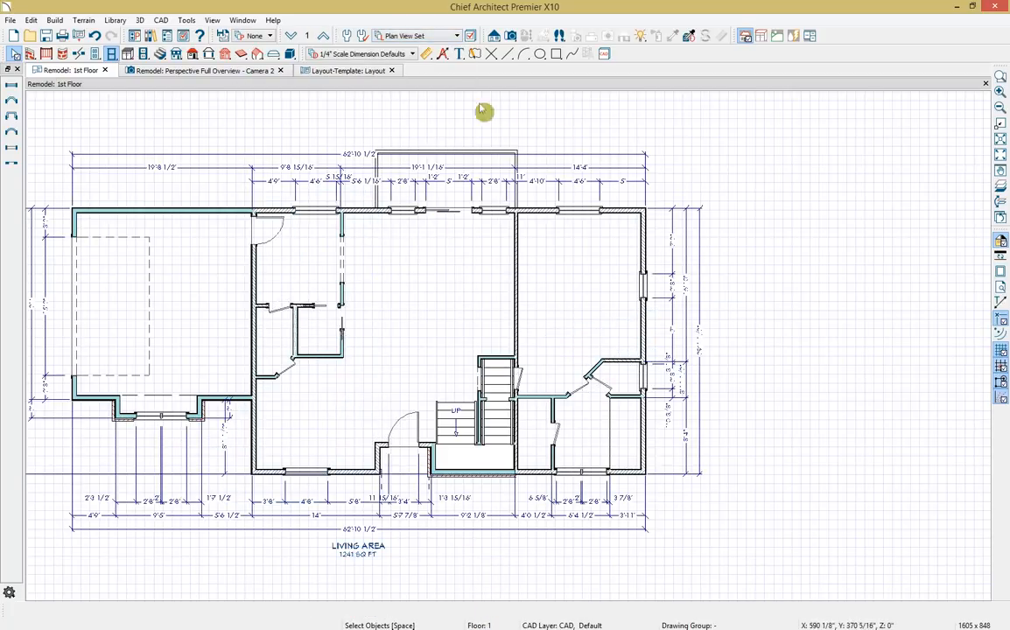
pyautogui.moveTo(365, 388); pyautogui.dragTo(381, 392, button='middle')
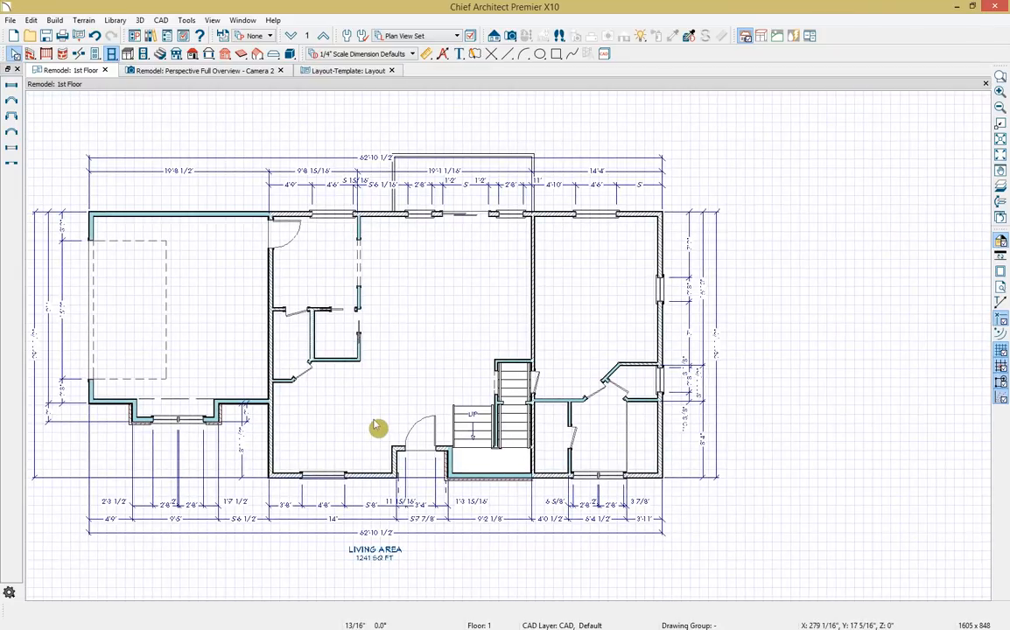
# Send the entire 1st floor plan to layout page 4 at 1/4 in = 1 ft and place it in the sheet's upper-left corner
pyautogui.click(11, 20)
pyautogui.click(42, 254)
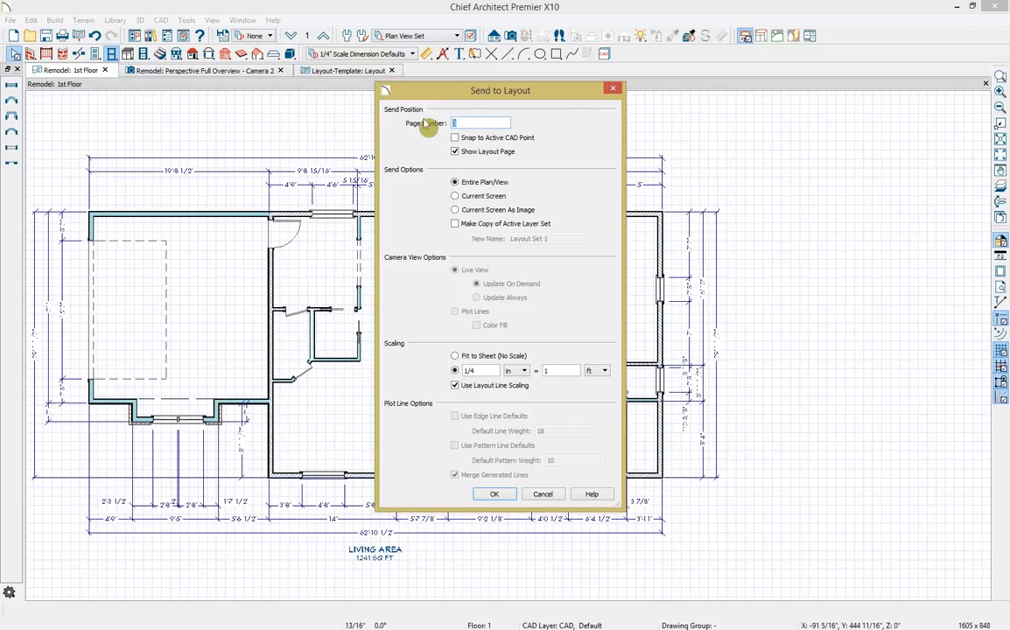
pyautogui.write('4')
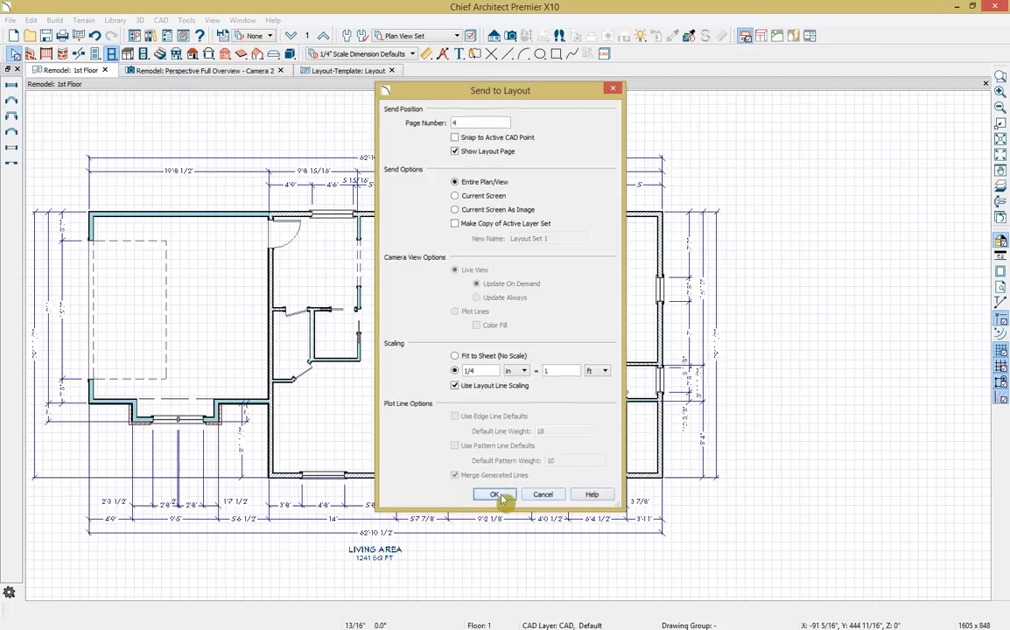
pyautogui.click(495, 496)
pyautogui.click(515, 347)
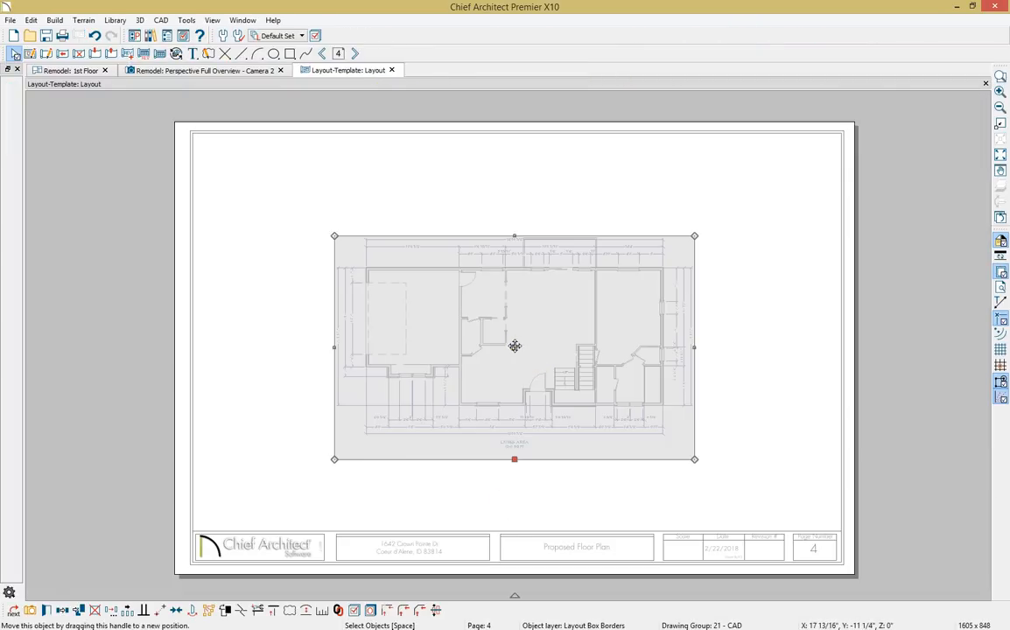
pyautogui.moveTo(515, 347); pyautogui.dragTo(379, 246)
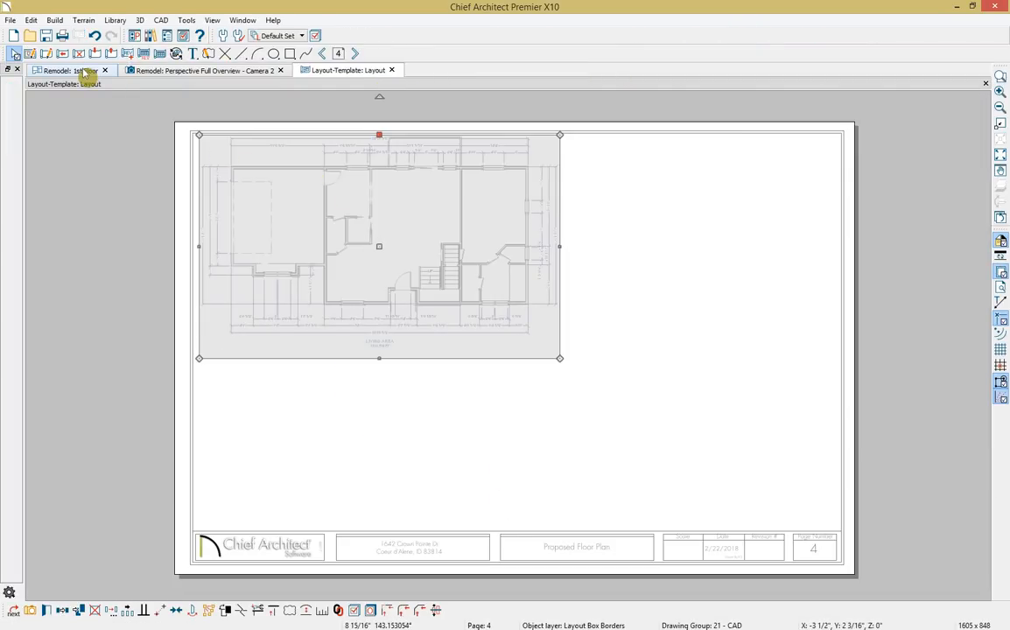
# Send the 2nd floor plan to layout page 4 and place it beside the 1st floor plan
pyautogui.click(88, 72)
pyautogui.click(324, 35)
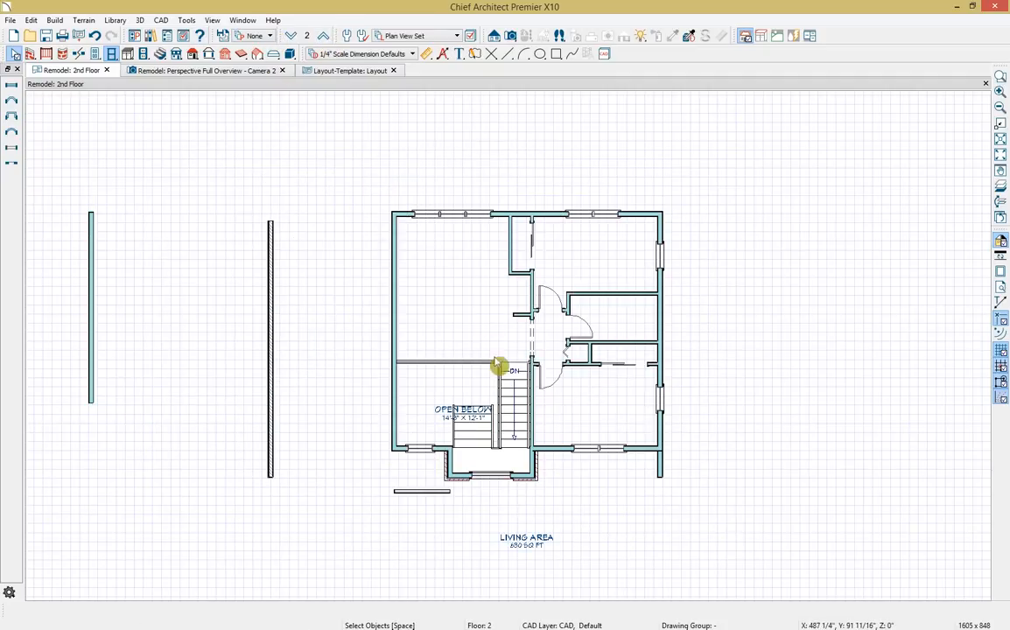
pyautogui.click(223, 36)
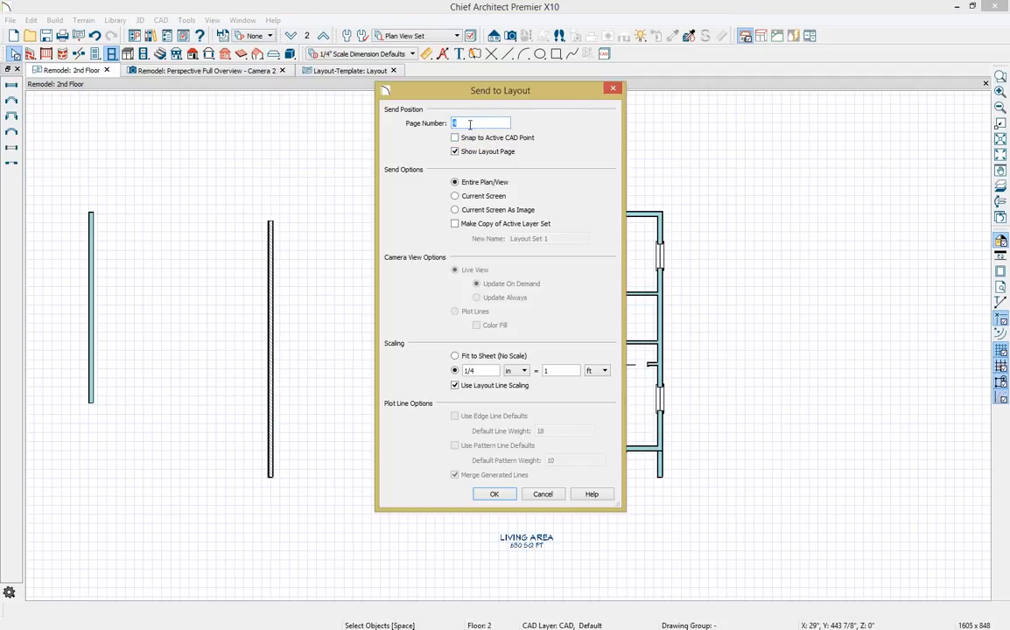
pyautogui.click(491, 496)
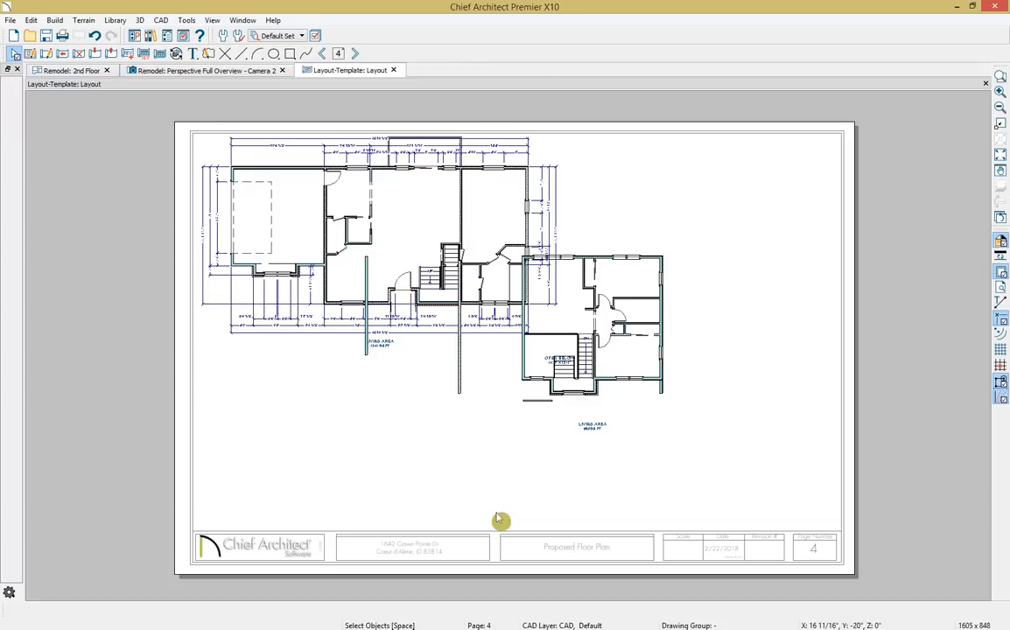
pyautogui.click(541, 350)
pyautogui.moveTo(526, 331); pyautogui.dragTo(684, 242)
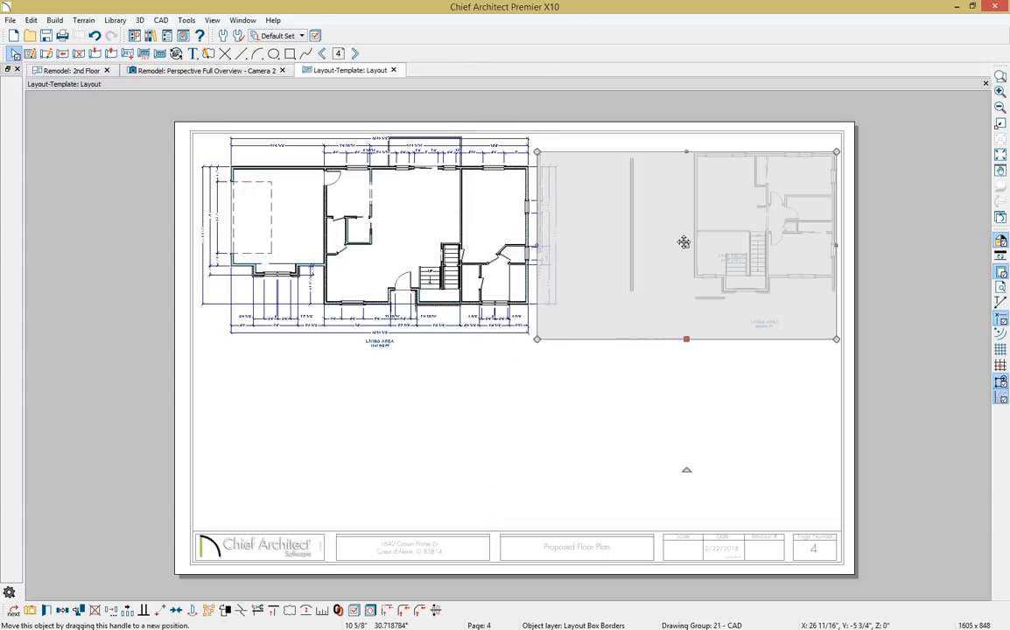
pyautogui.click(645, 401)
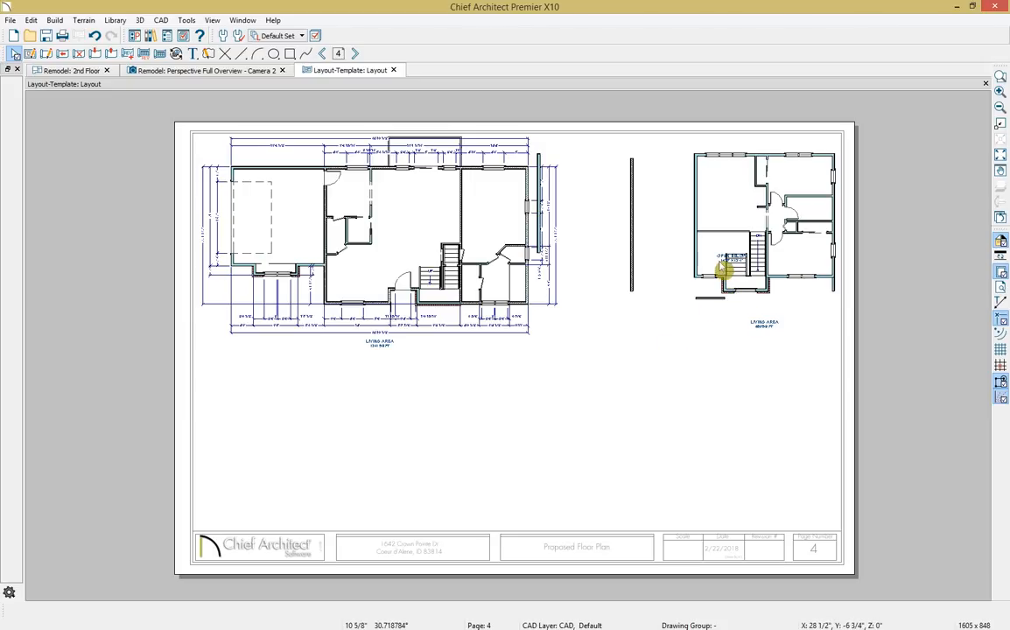
# Hide the stray attic walls on the 2nd floor by turning off display of the "Walls, Attic" layer in the Plan View Set
pyautogui.doubleClick(721, 265)
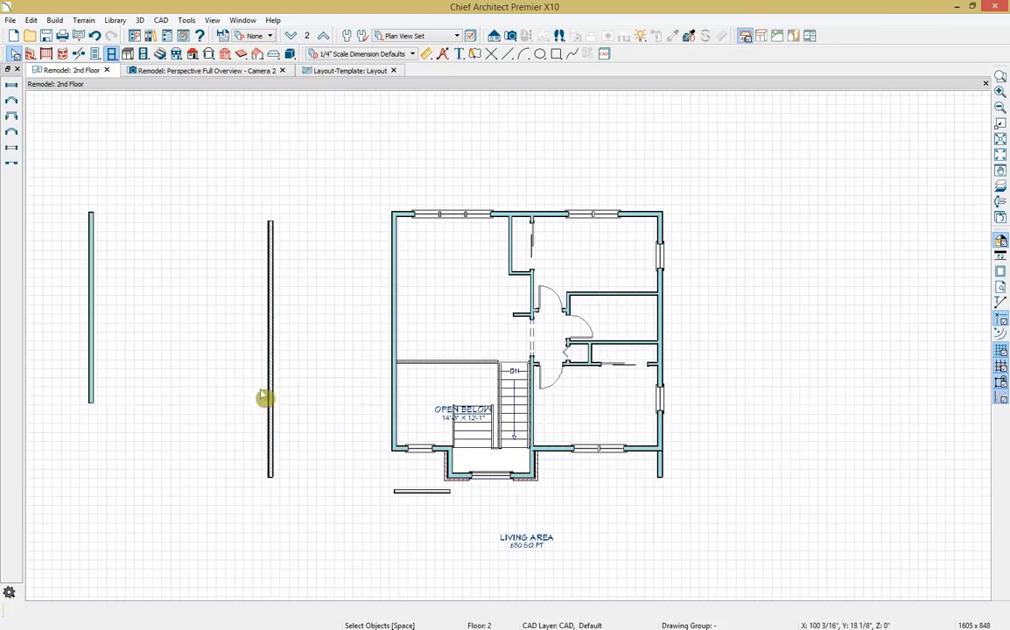
pyautogui.click(271, 451)
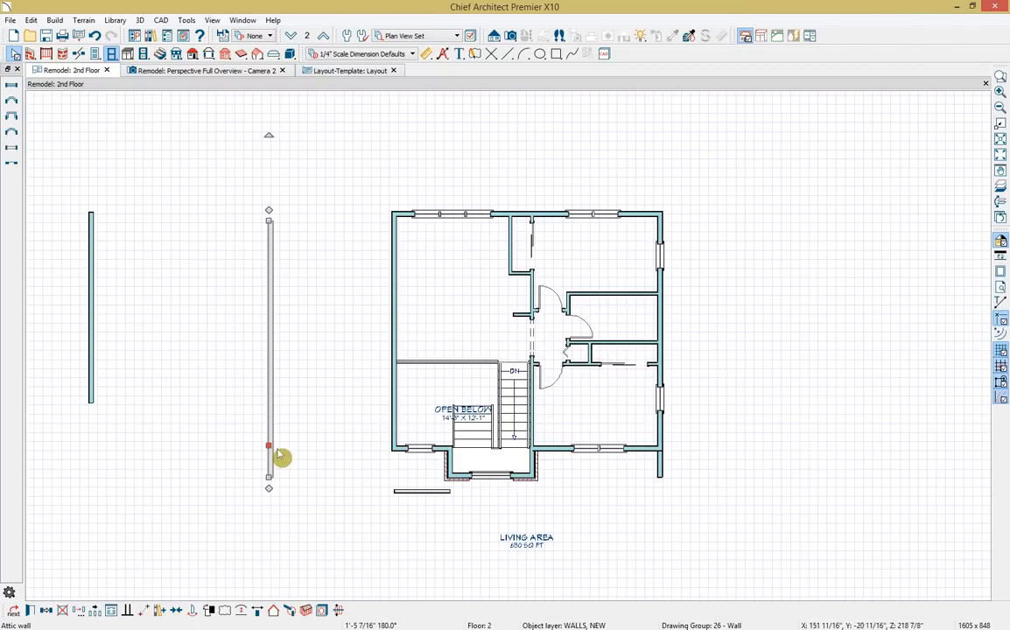
pyautogui.click(269, 308)
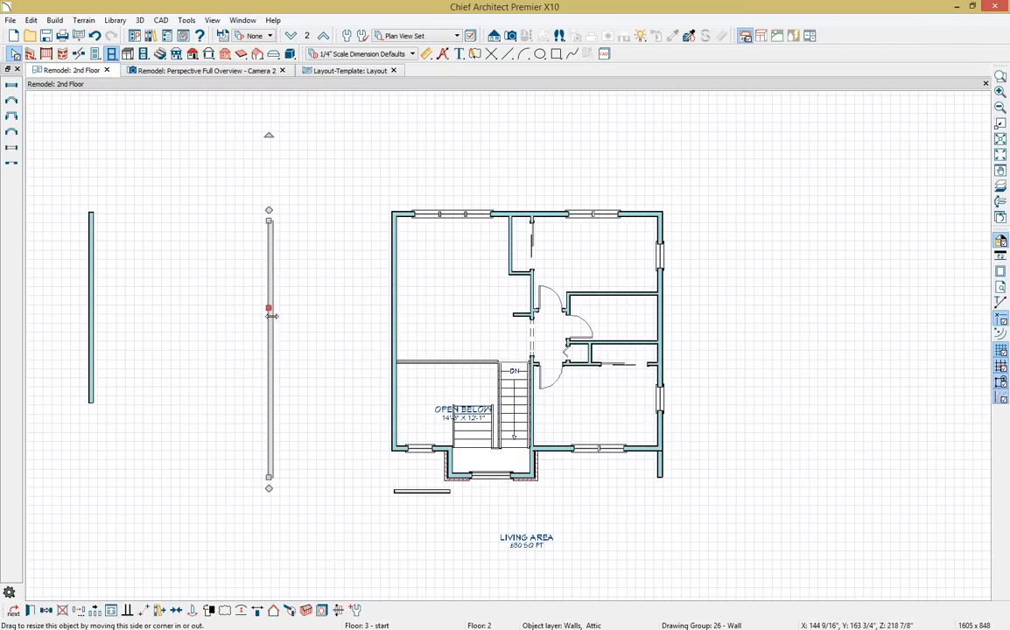
pyautogui.click(322, 610)
pyautogui.click(588, 152)
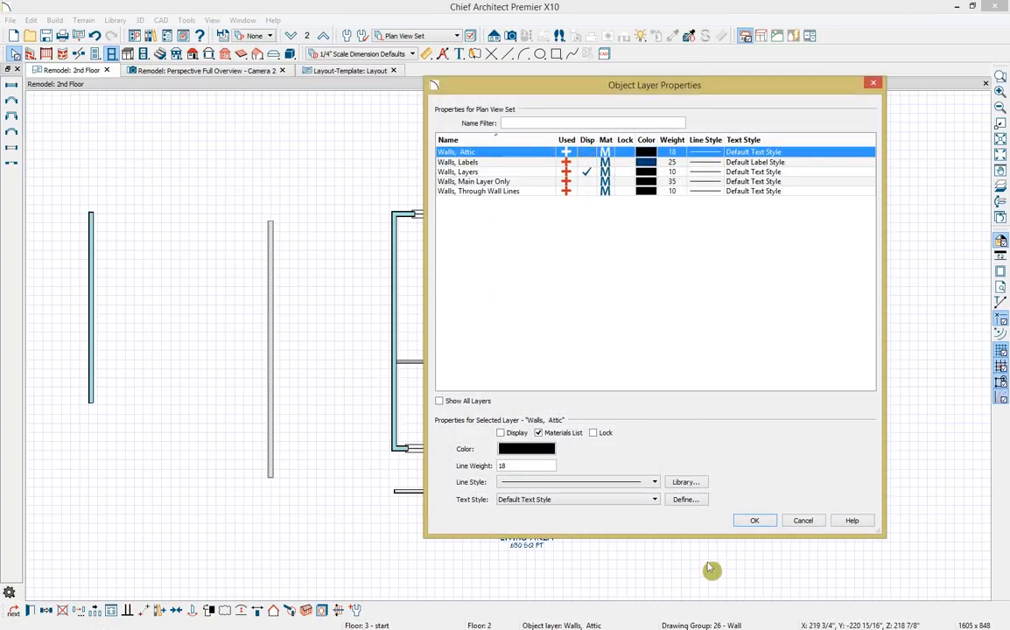
pyautogui.click(756, 522)
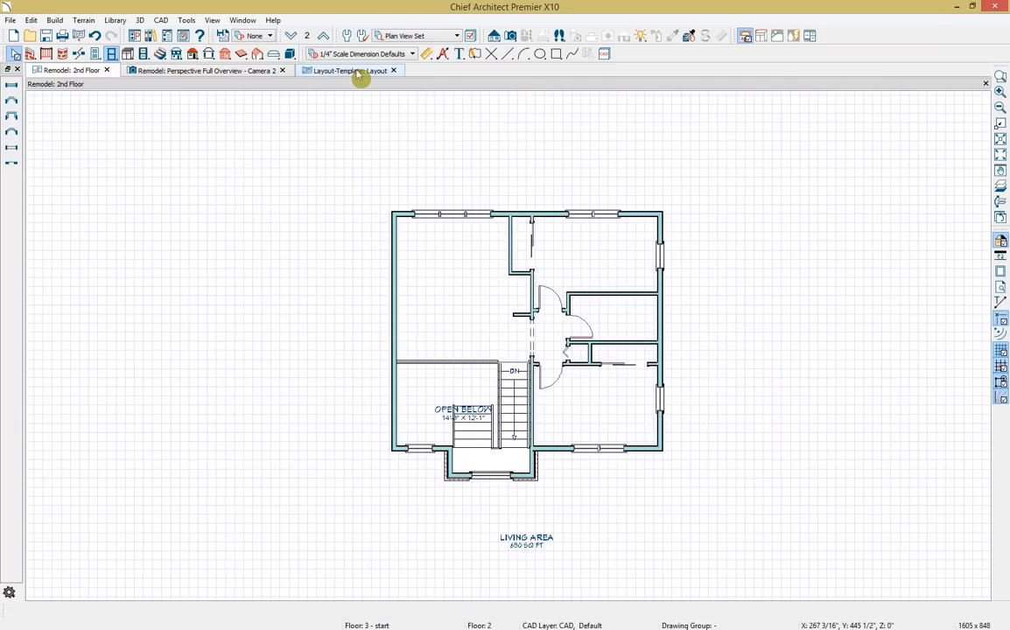
# Crop the empty left part of the 2nd floor view on layout page 4 and move the view closer to the 1st floor plan
pyautogui.click(333, 70)
pyautogui.click(774, 284)
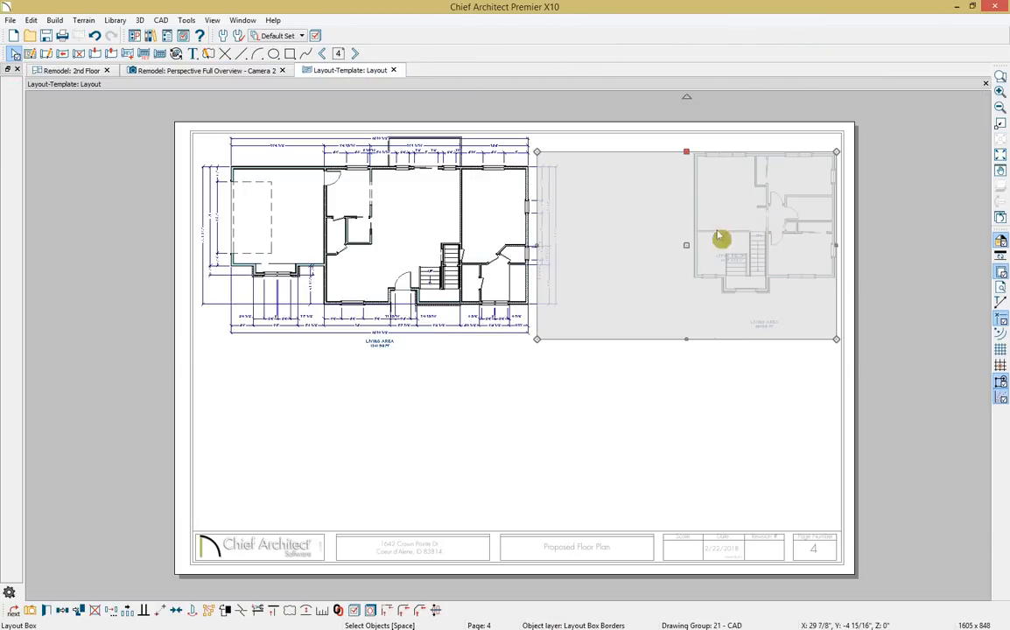
pyautogui.moveTo(545, 258); pyautogui.dragTo(674, 253)
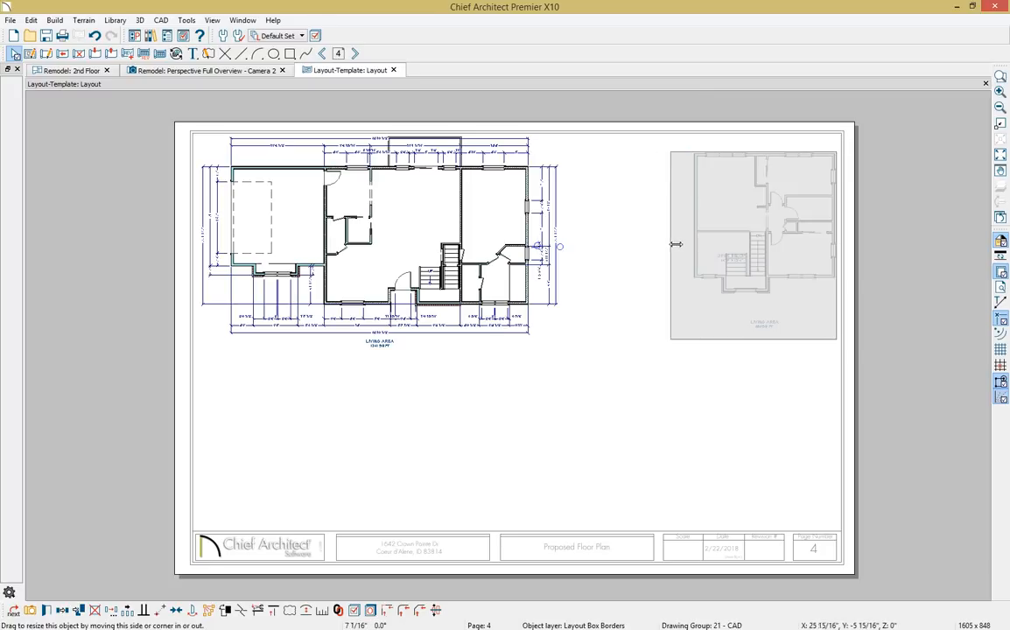
pyautogui.moveTo(755, 246); pyautogui.dragTo(658, 245)
pyautogui.click(866, 364)
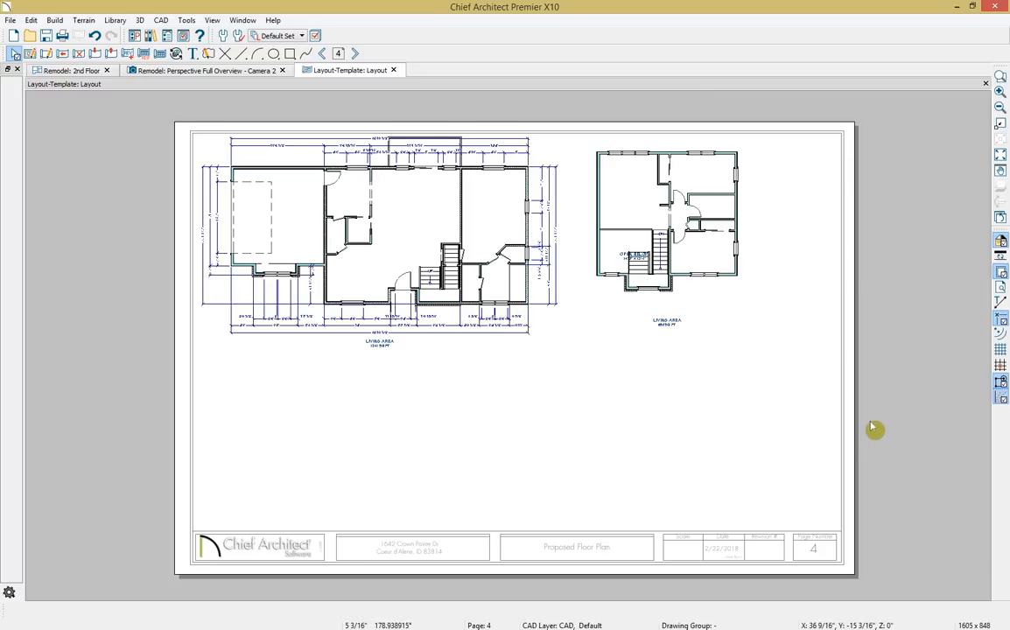
# Preview the house's perspective overview in the Vector View, Glass House, Duotone, Technical Illustration and Line Drawing rendering techniques
pyautogui.click(74, 70)
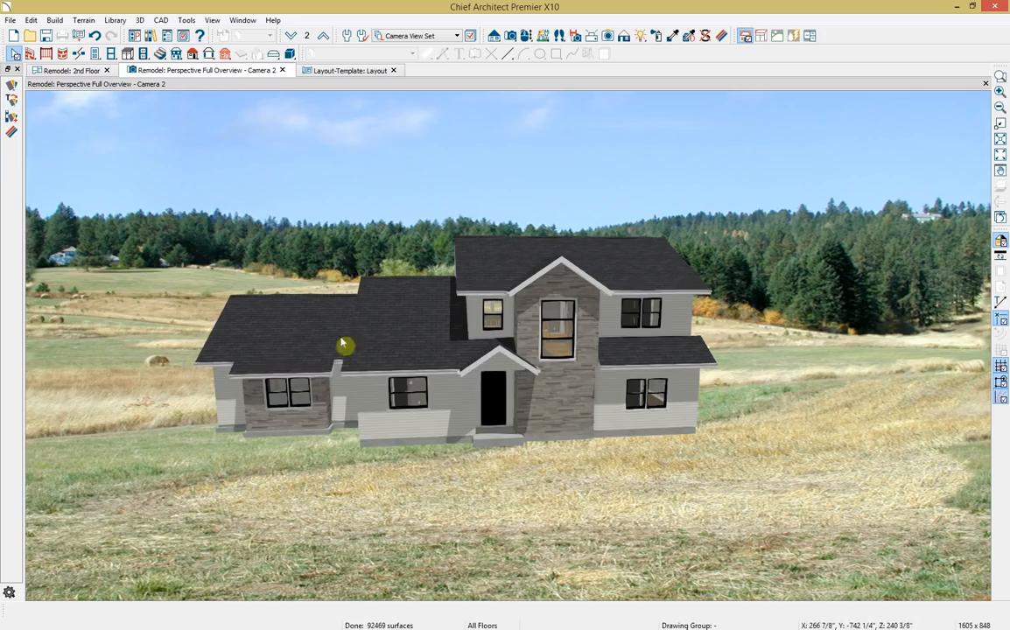
pyautogui.click(529, 37)
pyautogui.moveTo(480, 296); pyautogui.dragTo(498, 287)
pyautogui.scroll(2, 496, 287)
pyautogui.moveTo(452, 304); pyautogui.dragTo(469, 307, button='middle')
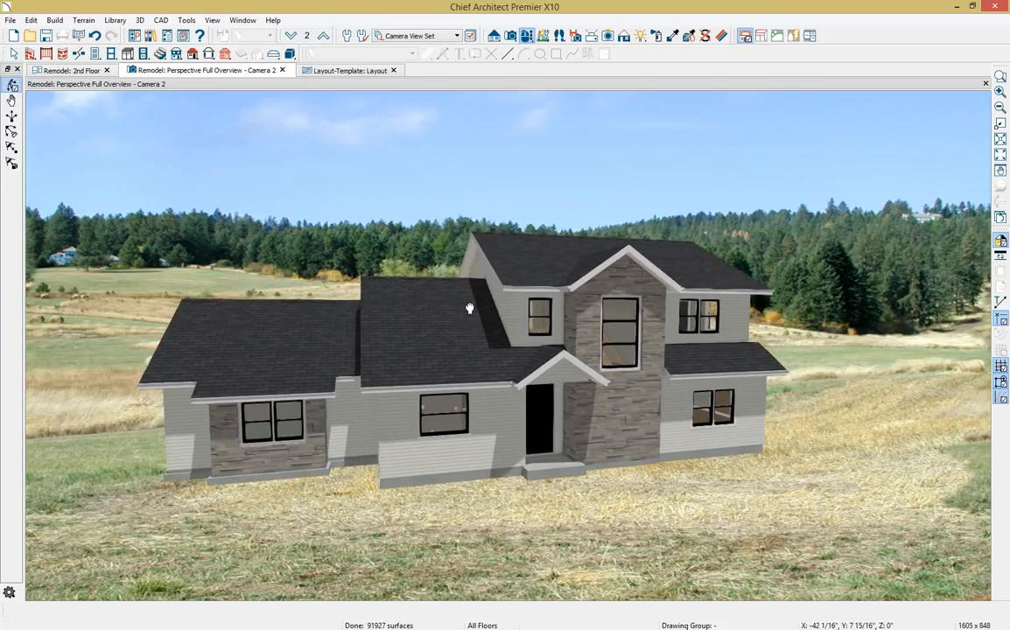
pyautogui.scroll(2, 466, 307)
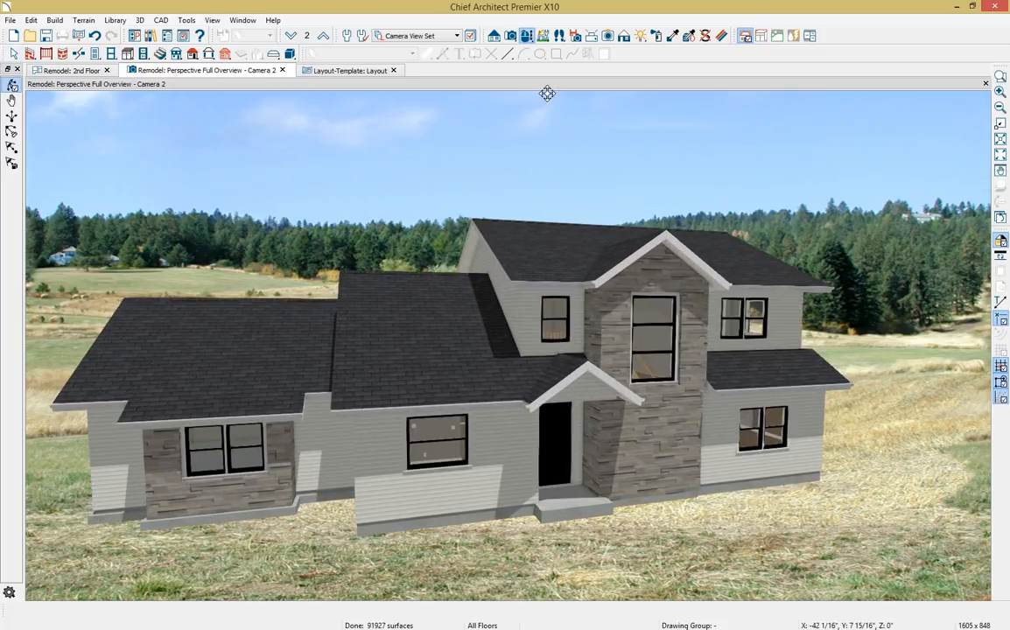
pyautogui.click(625, 38)
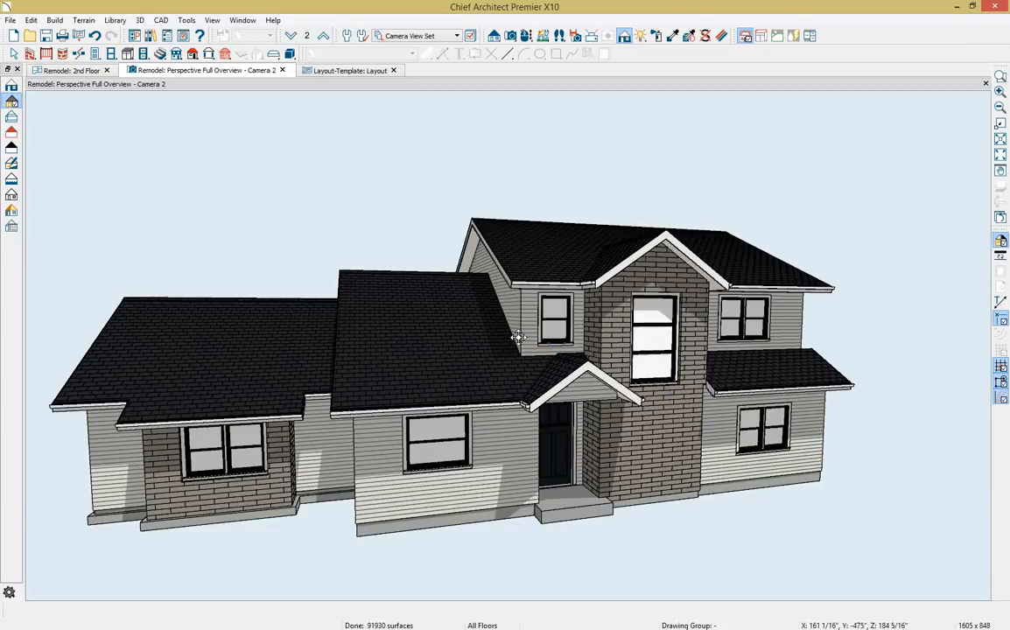
pyautogui.click(13, 117)
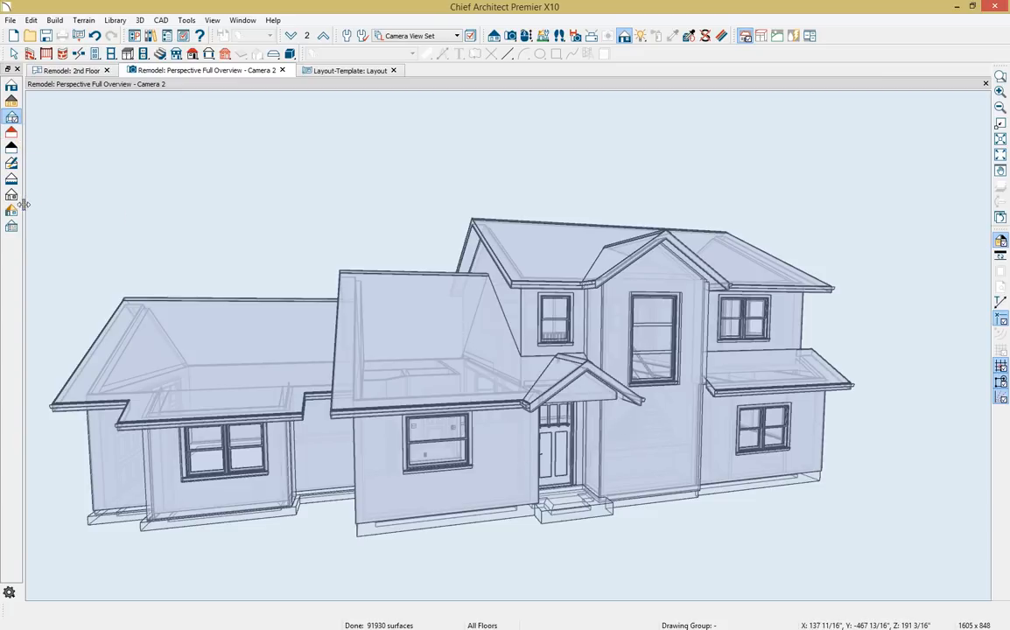
pyautogui.click(11, 133)
pyautogui.click(12, 148)
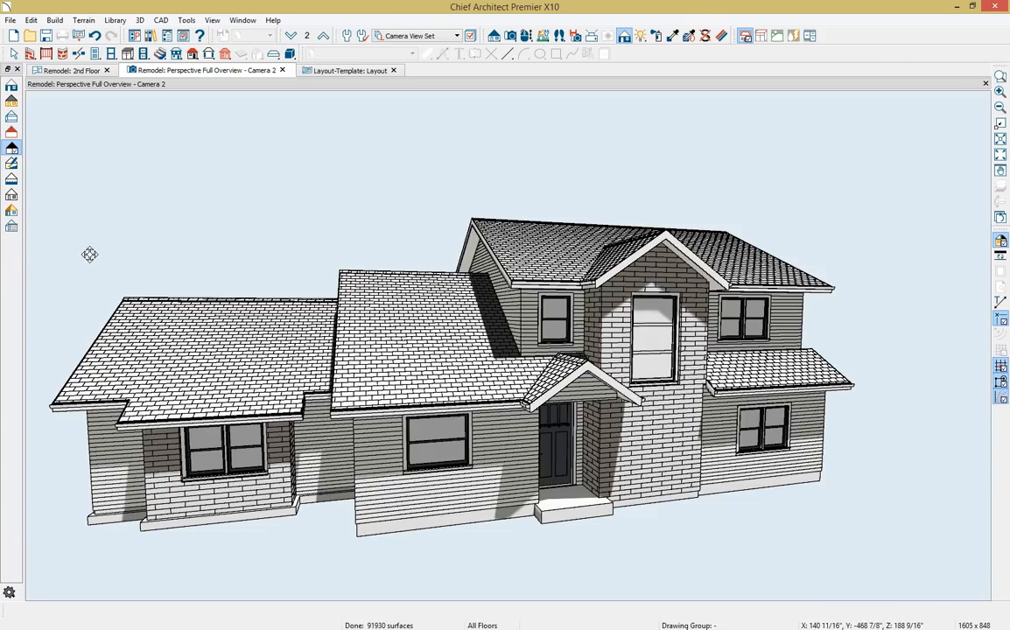
pyautogui.click(11, 194)
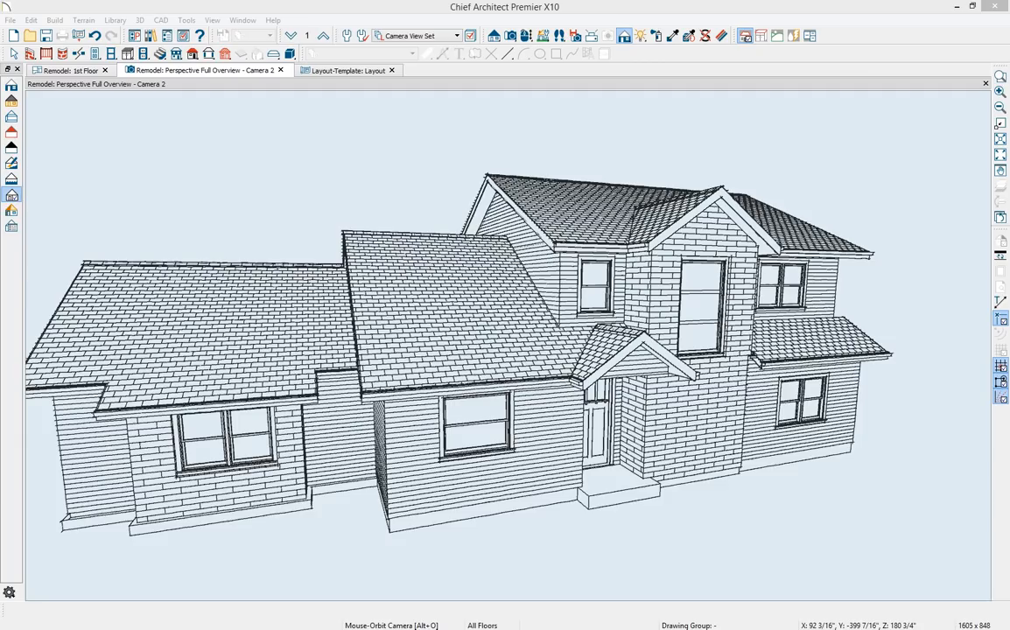
# Set the perspective overview's rendering technique to Physically Based in the Rendering Technique Options
pyautogui.click(11, 229)
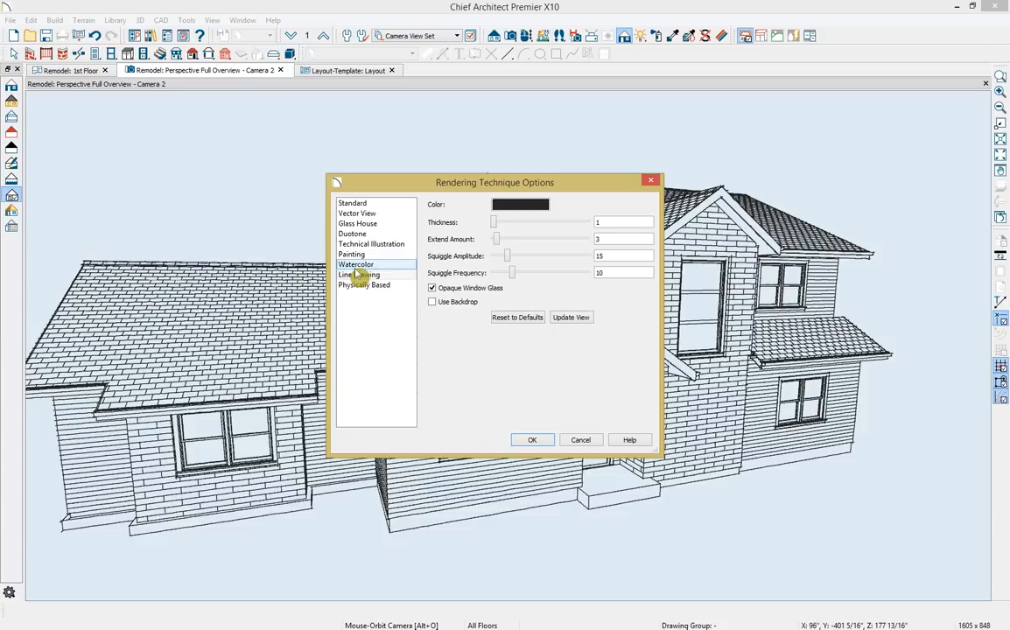
pyautogui.click(378, 286)
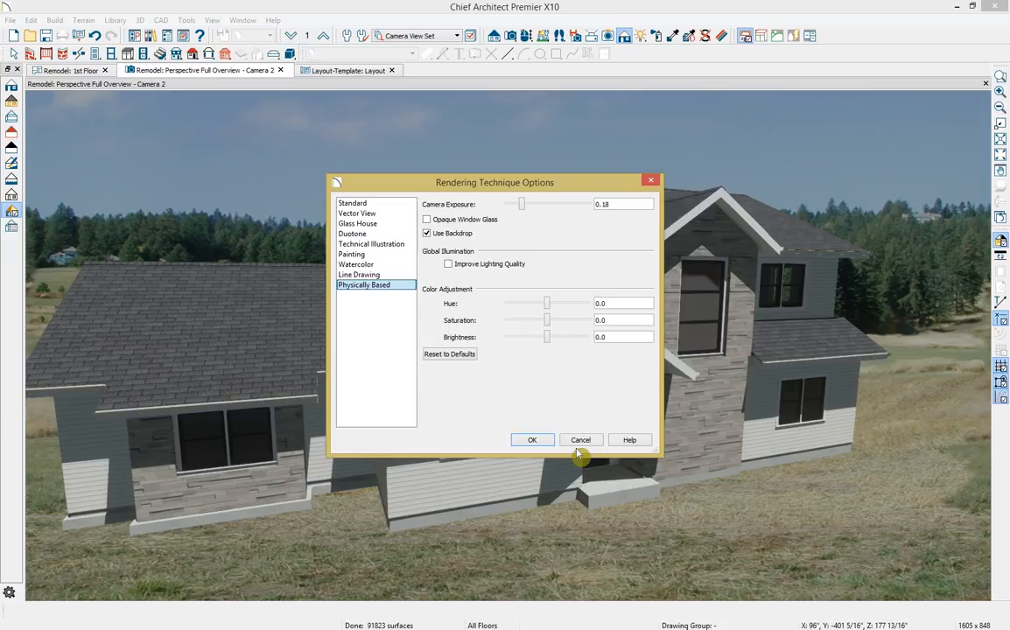
pyautogui.click(535, 440)
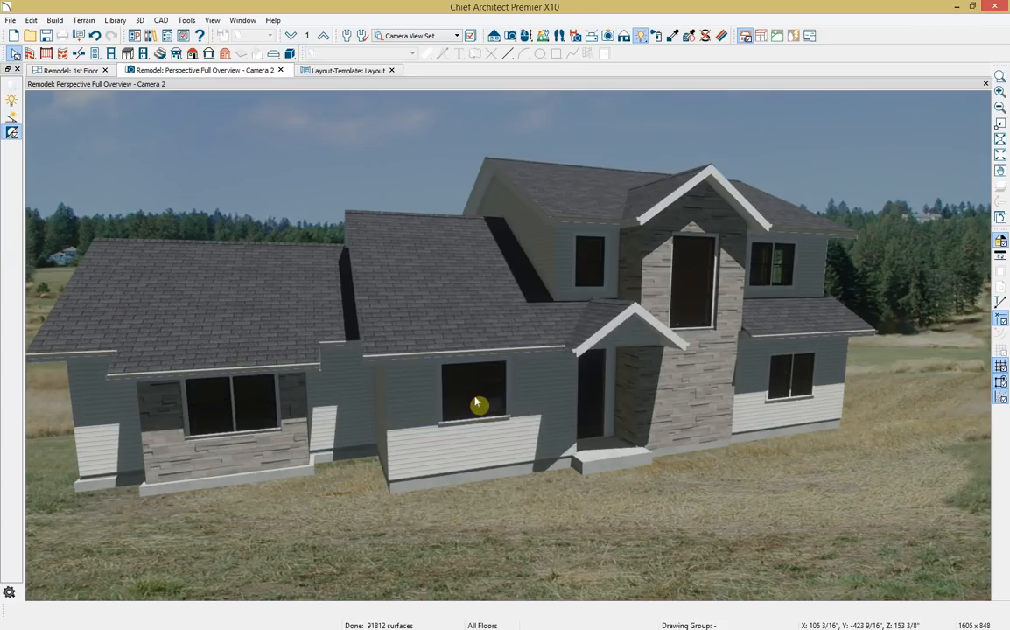
# Compare the Standard and Physically Based renderings inside the room with the glass patio doors
pyautogui.scroll(3, 479, 398)
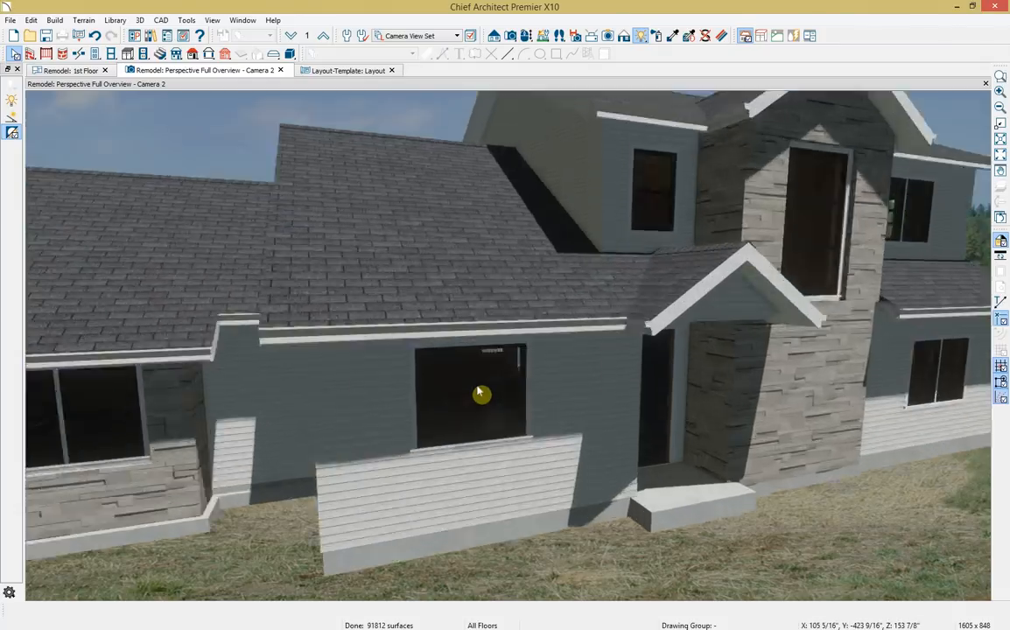
pyautogui.scroll(4, 478, 393)
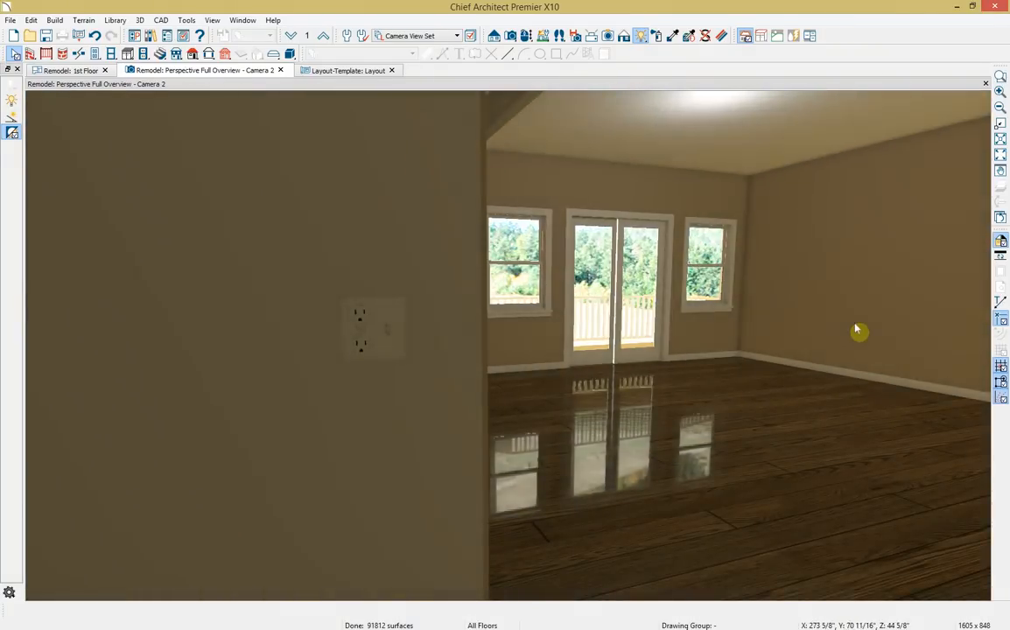
pyautogui.moveTo(856, 329); pyautogui.dragTo(443, 399, button='middle')
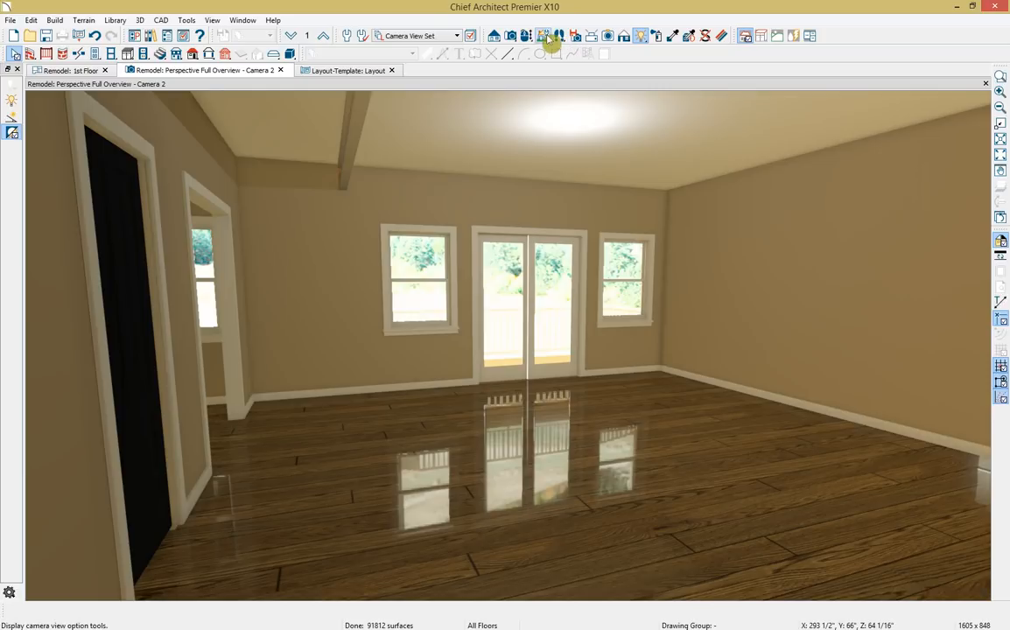
pyautogui.click(624, 35)
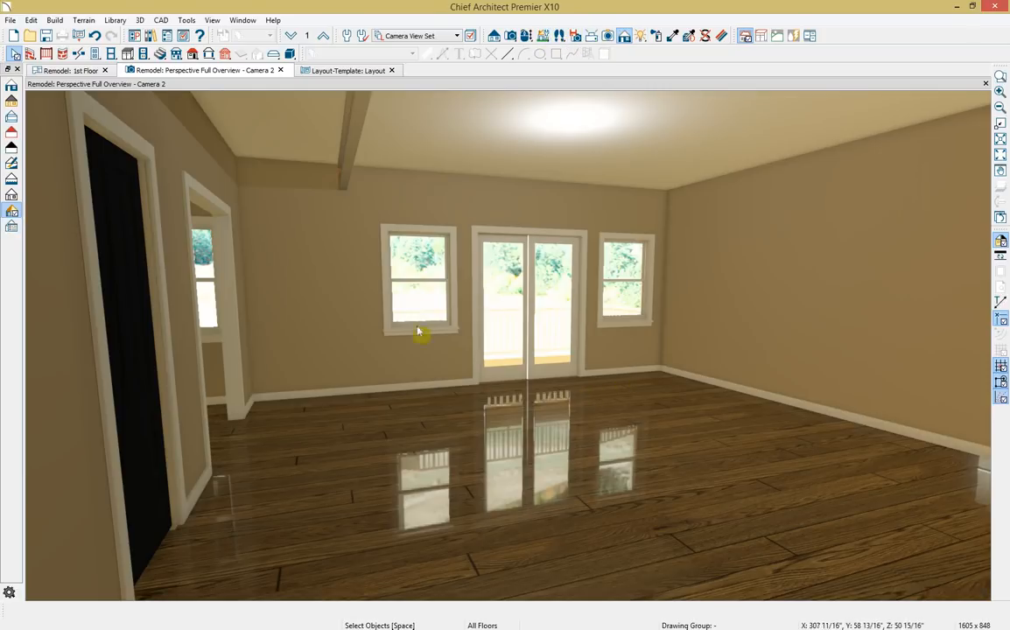
pyautogui.click(11, 85)
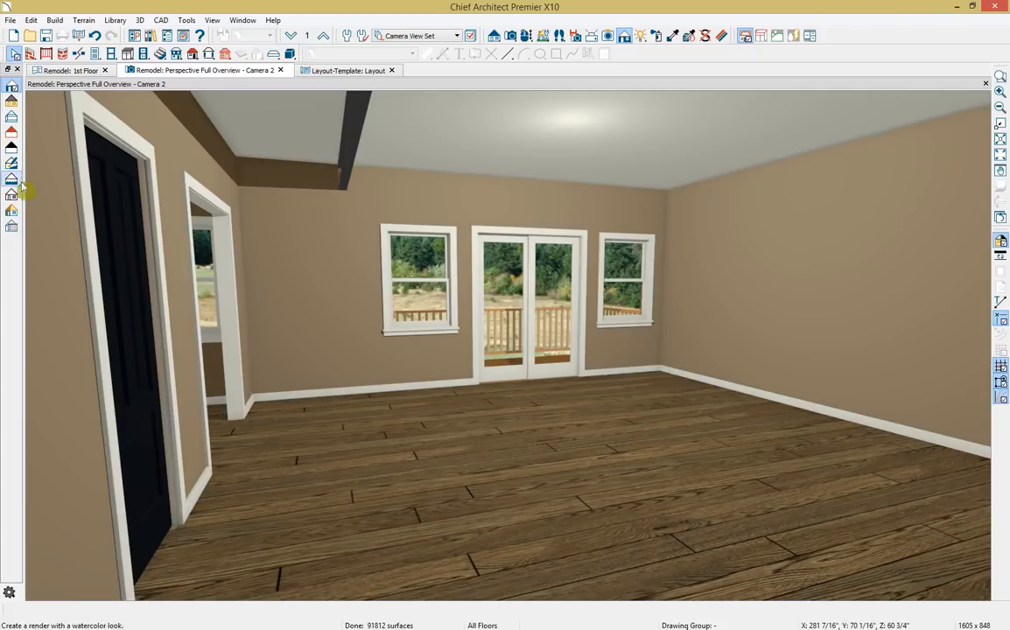
pyautogui.click(12, 211)
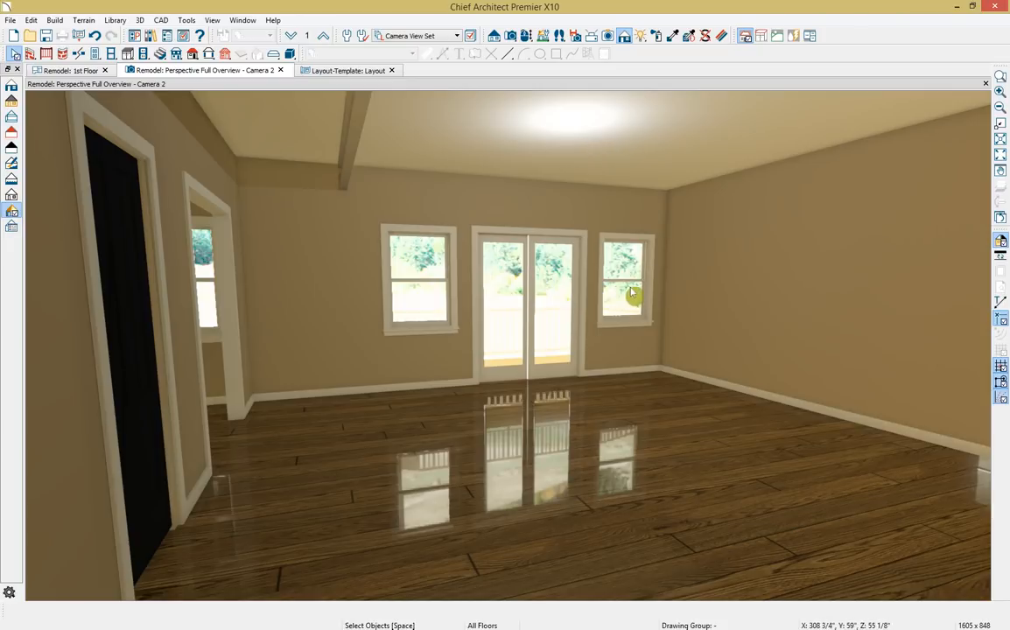
# Bring the camera back outside to view the whole front of the house
pyautogui.scroll(-5, 631, 272)
pyautogui.moveTo(631, 272); pyautogui.dragTo(604, 331, button='middle')
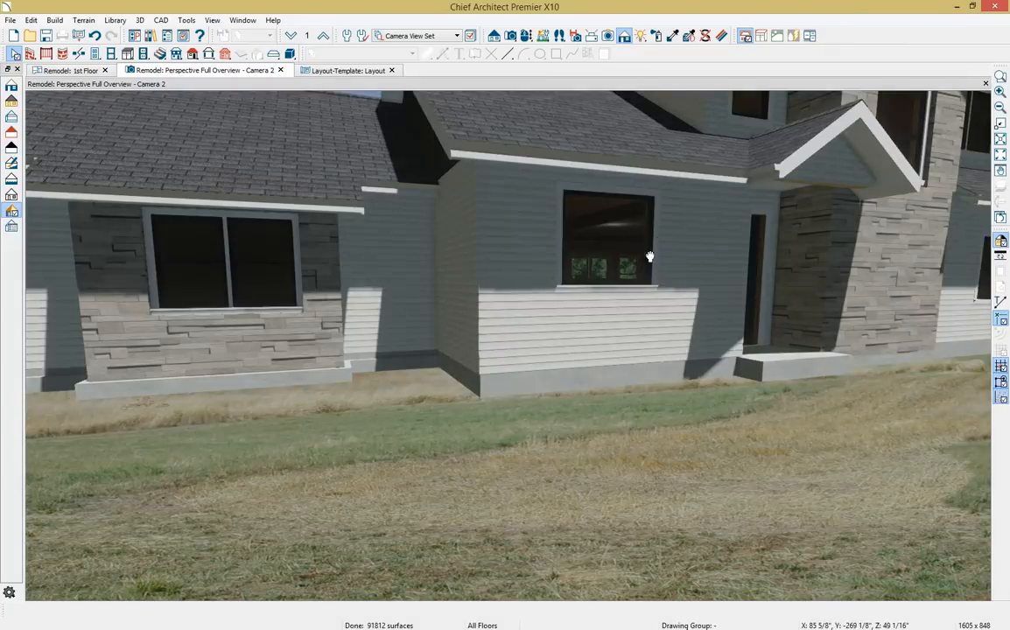
pyautogui.scroll(-3, 605, 331)
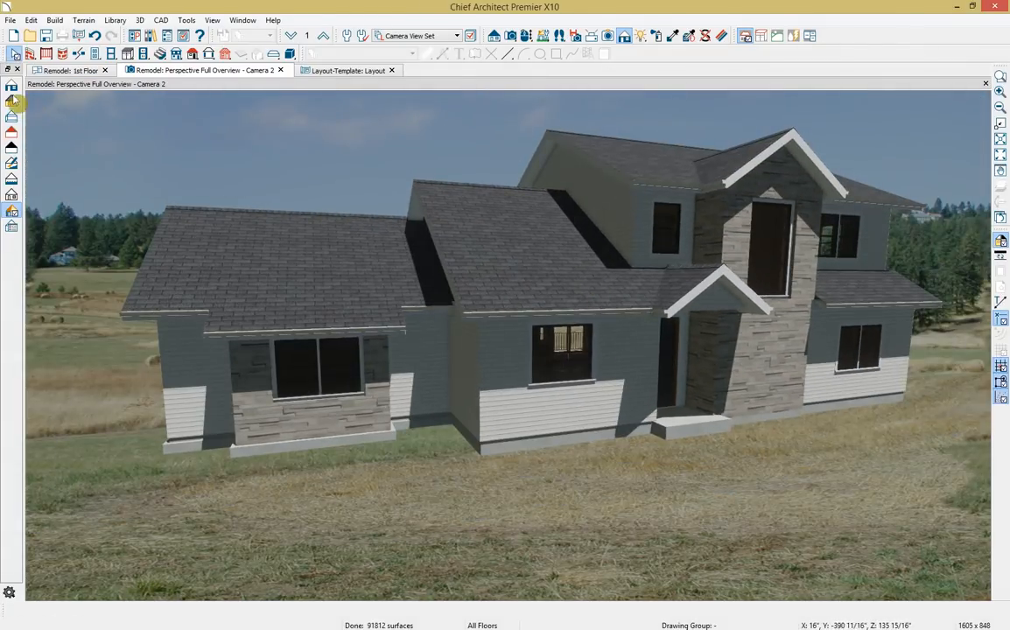
# Render the perspective overview in Standard and send it to layout page 1 using Current Screen As Image
pyautogui.click(11, 88)
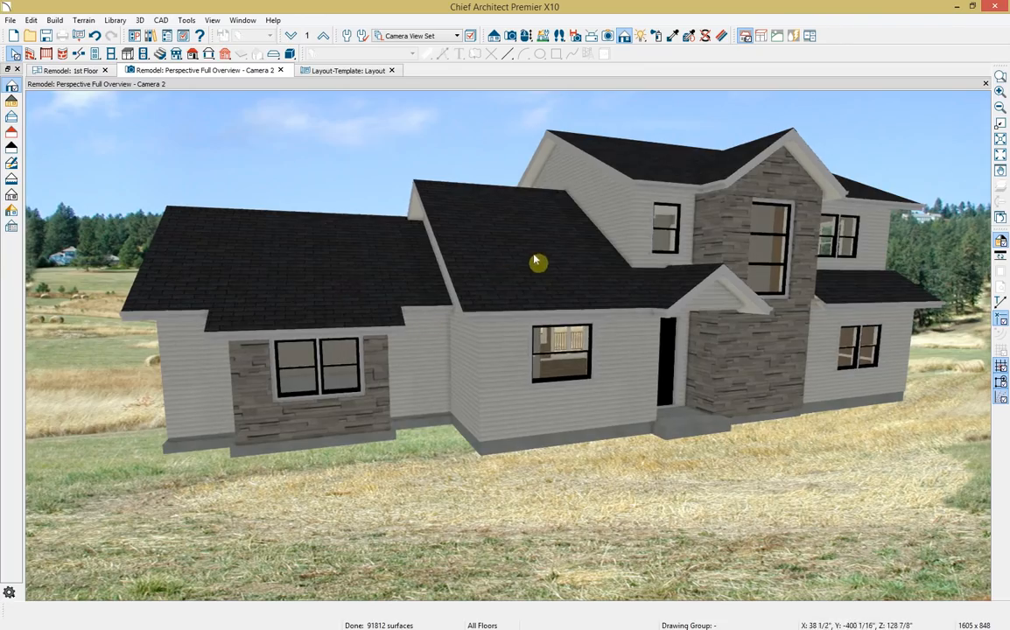
pyautogui.moveTo(537, 263); pyautogui.dragTo(466, 271, button='middle')
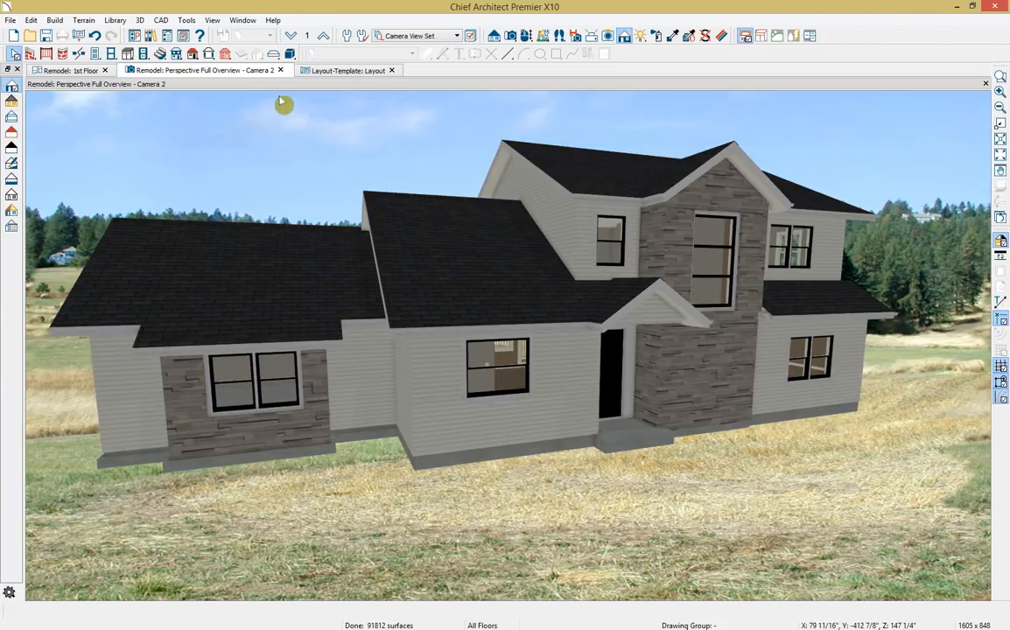
pyautogui.click(79, 37)
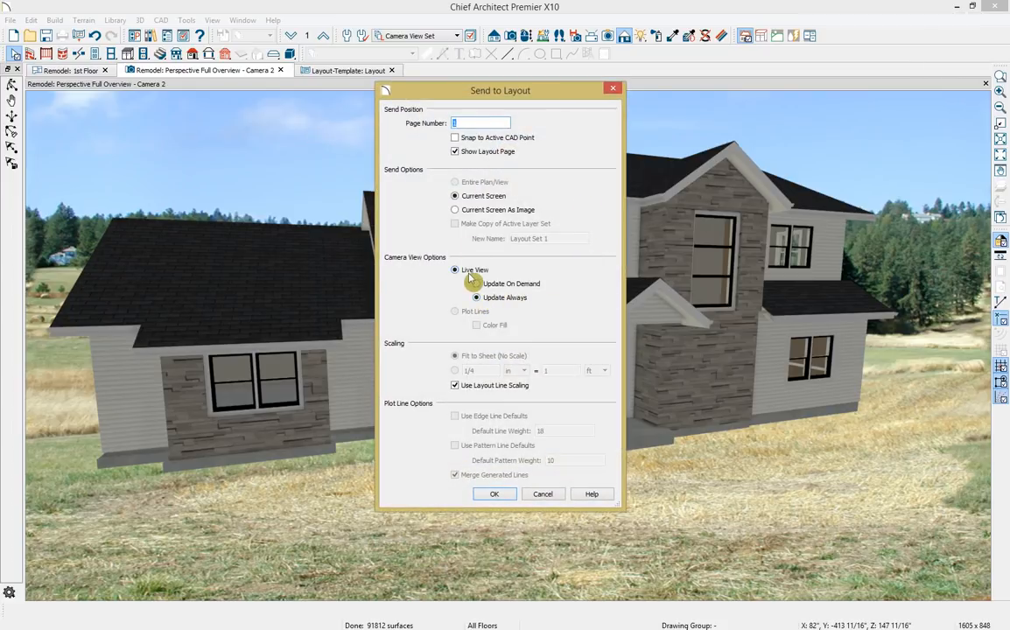
pyautogui.click(478, 210)
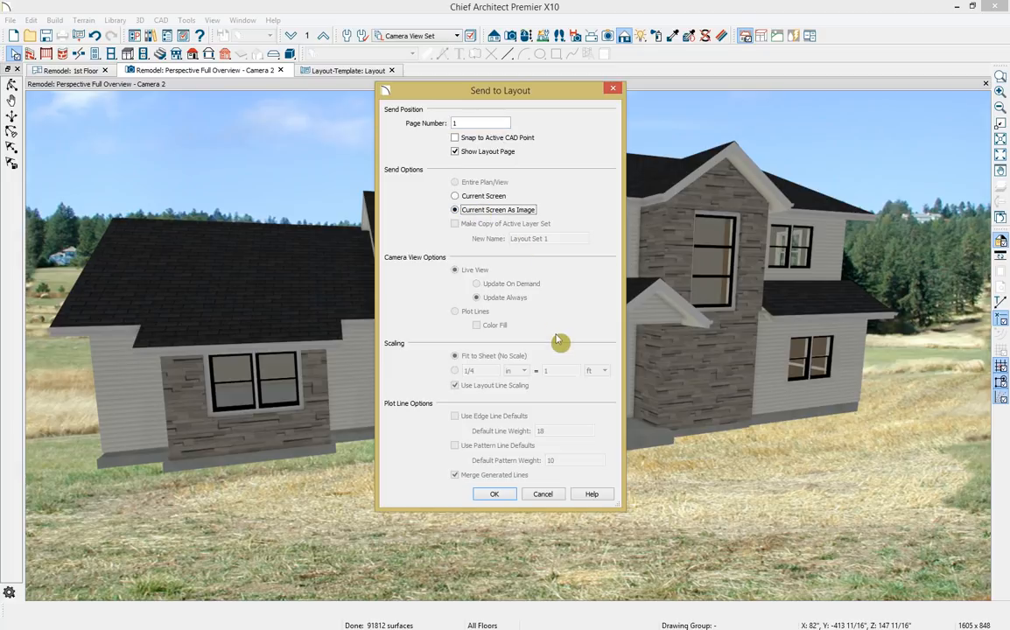
pyautogui.click(495, 494)
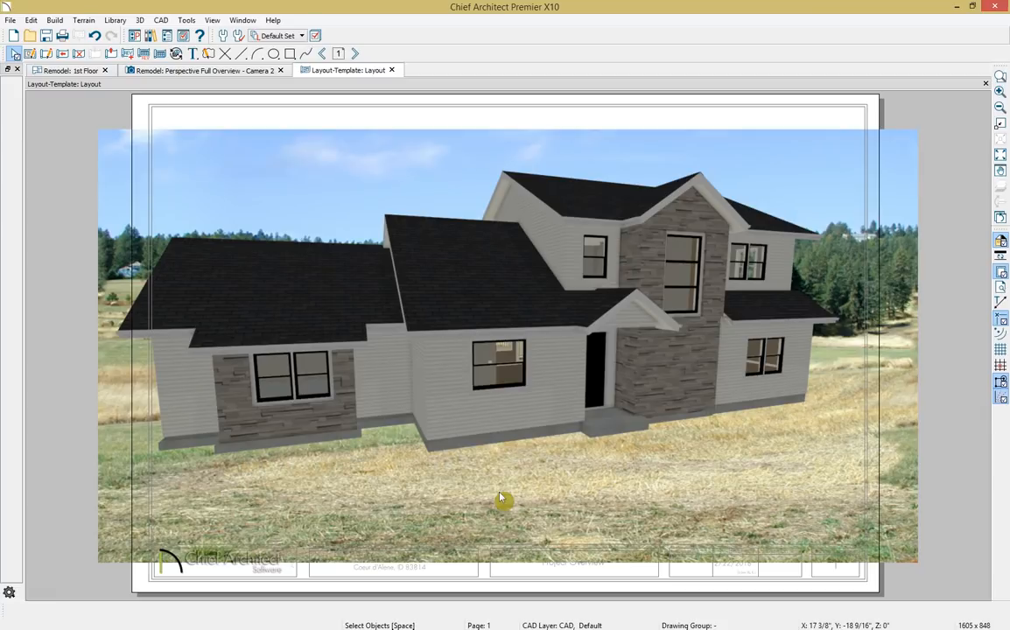
# Shrink the house image and position it inside the border above the title block on layout page 1
pyautogui.moveTo(98, 129); pyautogui.dragTo(224, 196)
pyautogui.moveTo(567, 383); pyautogui.dragTo(509, 295)
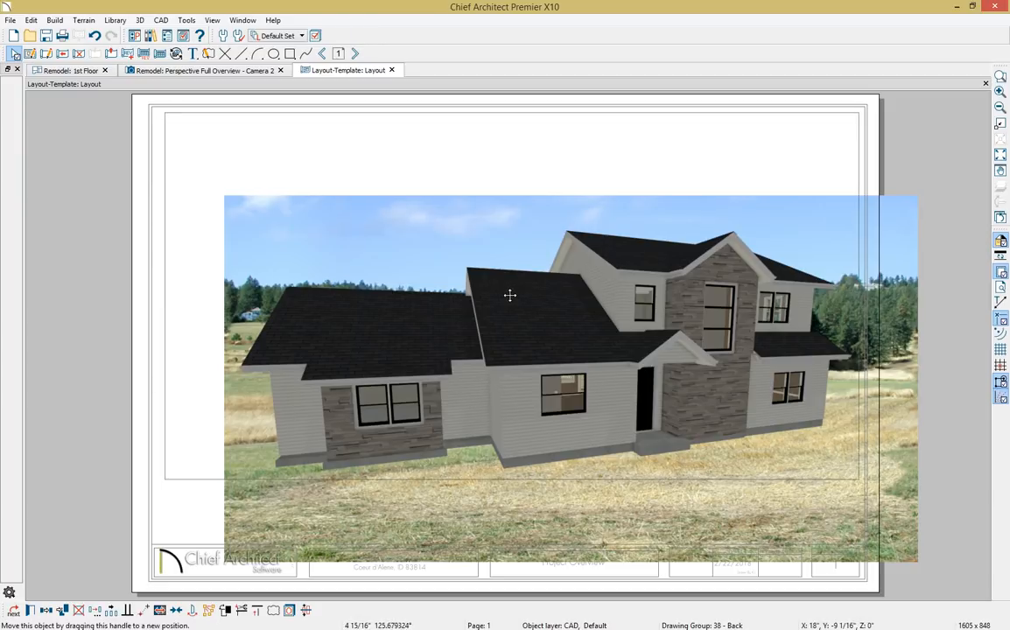
pyautogui.click(890, 468)
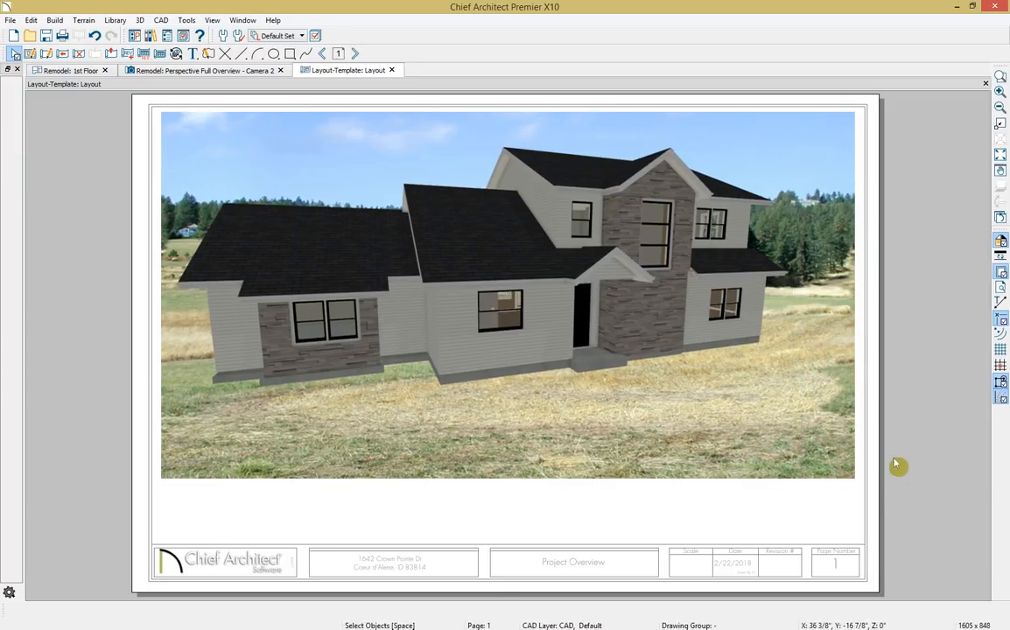
# Browse the Notes & Legends and CAD Details folders under CAD Blocks in the Chief Architect Core Catalogs
pyautogui.click(153, 36)
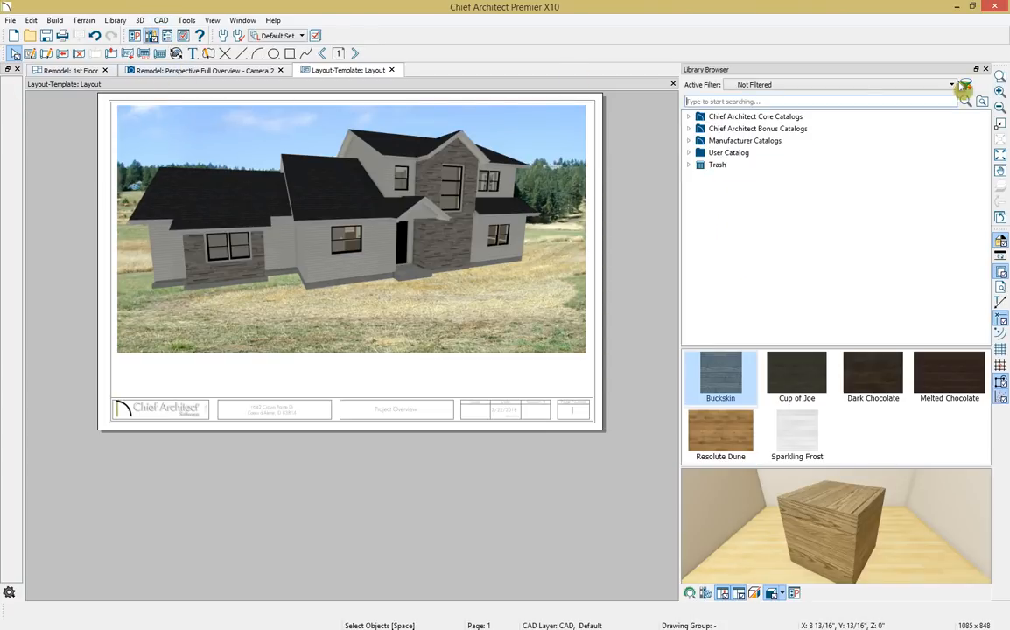
pyautogui.click(690, 118)
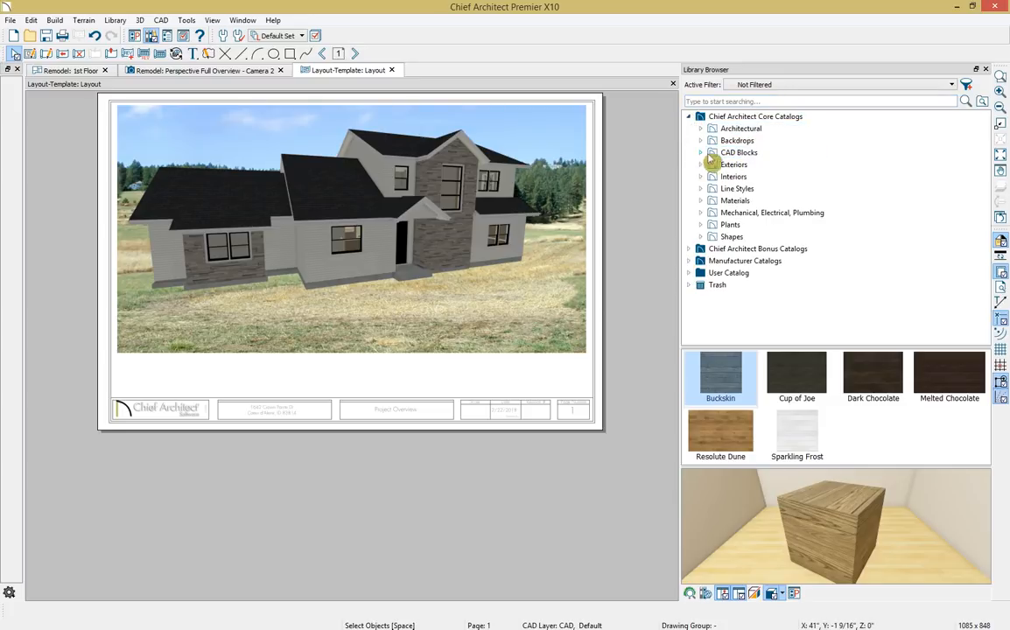
pyautogui.click(702, 154)
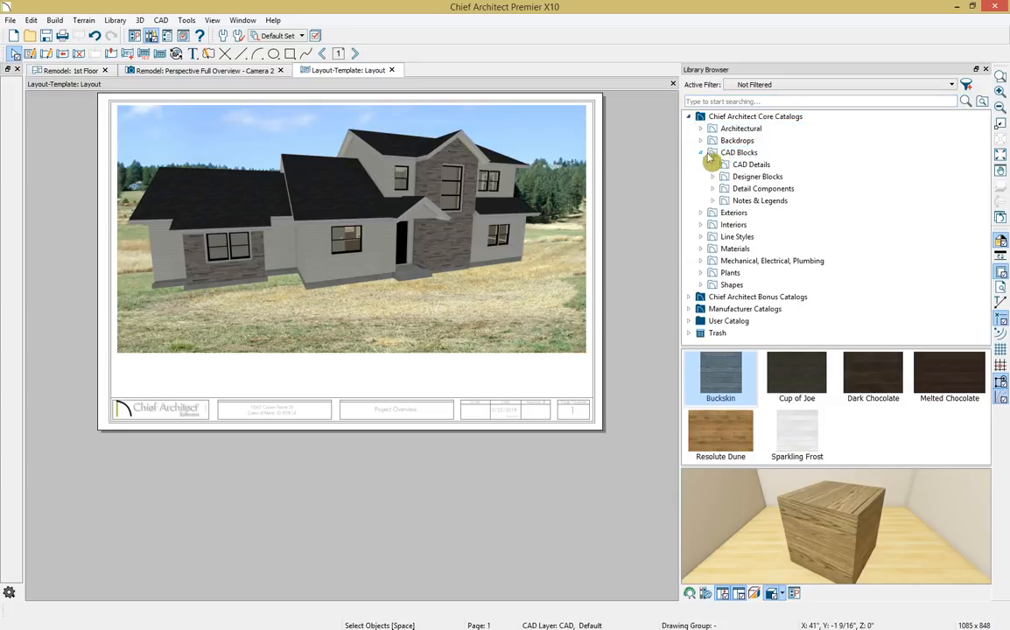
pyautogui.click(784, 201)
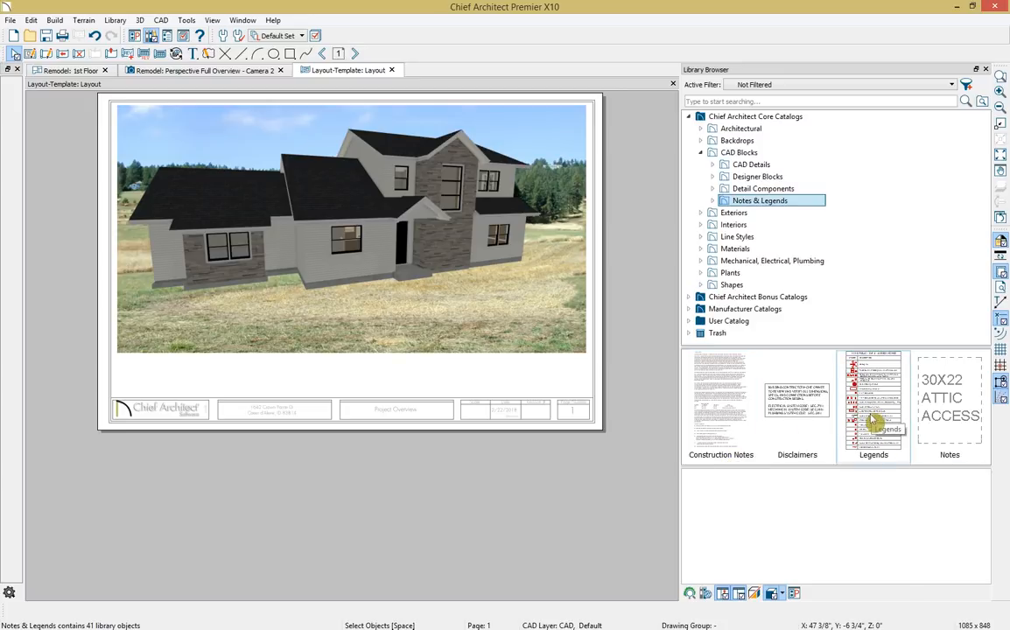
pyautogui.click(753, 165)
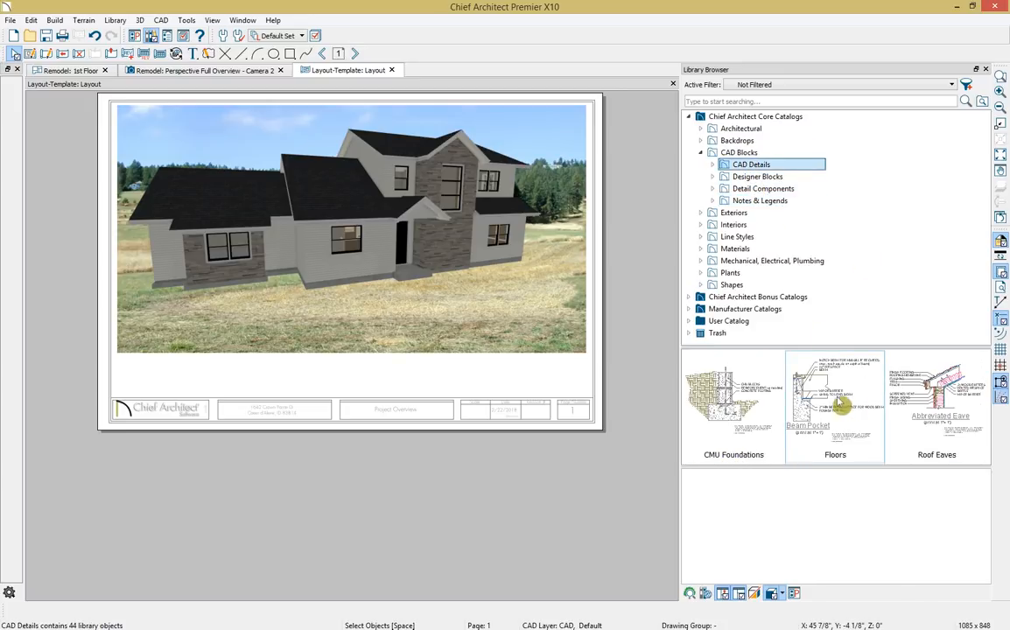
# Look through the Chief Architect Bonus Catalogs and show the contents of CAD Blocks and Details
pyautogui.click(701, 298)
pyautogui.scroll(-2, 820, 272)
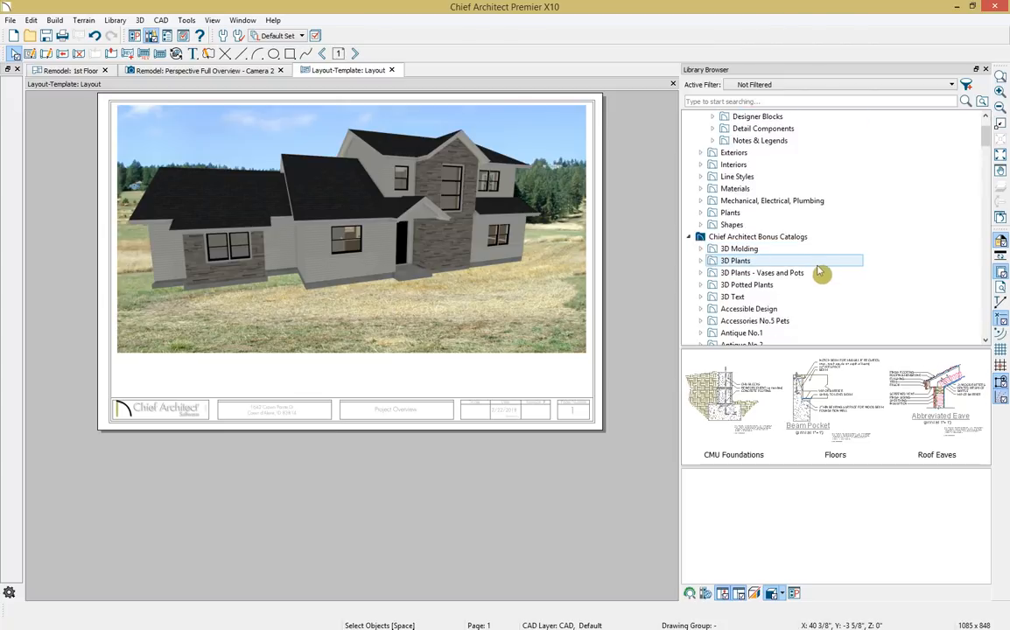
pyautogui.scroll(-1, 788, 280)
pyautogui.scroll(-2, 735, 259)
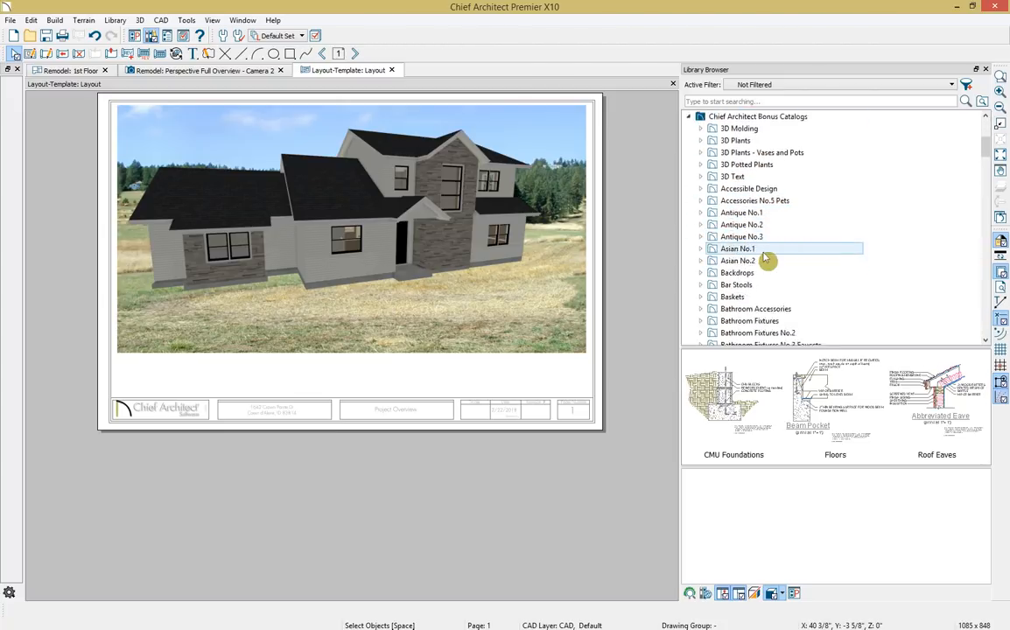
pyautogui.scroll(-4, 766, 259)
pyautogui.click(757, 284)
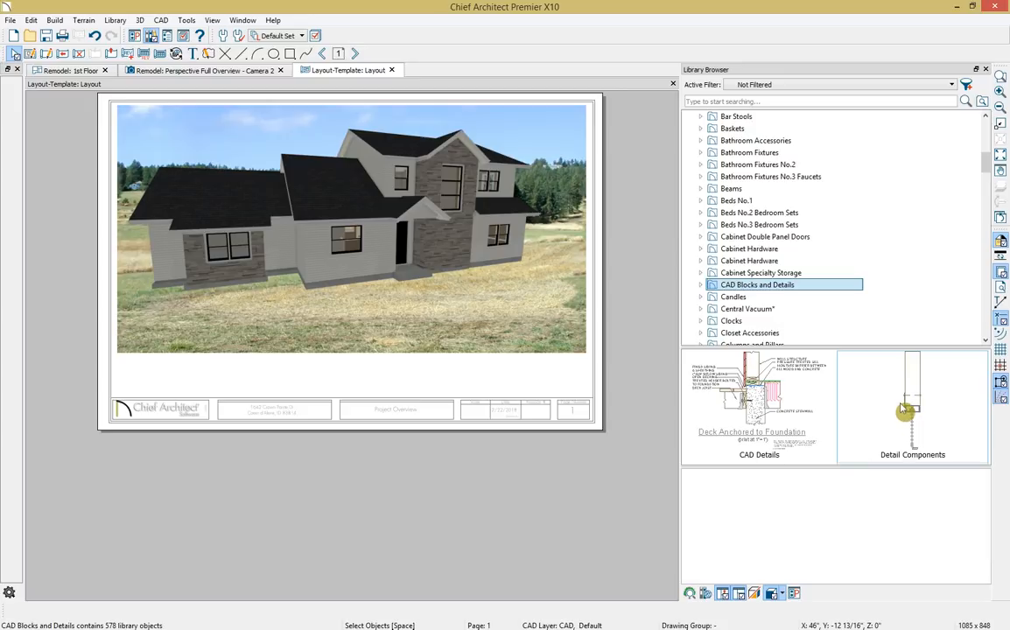
# Look through the Manufacturer Catalogs and show the contents of the Simpson Strong Tie catalog
pyautogui.scroll(-15, 910, 277)
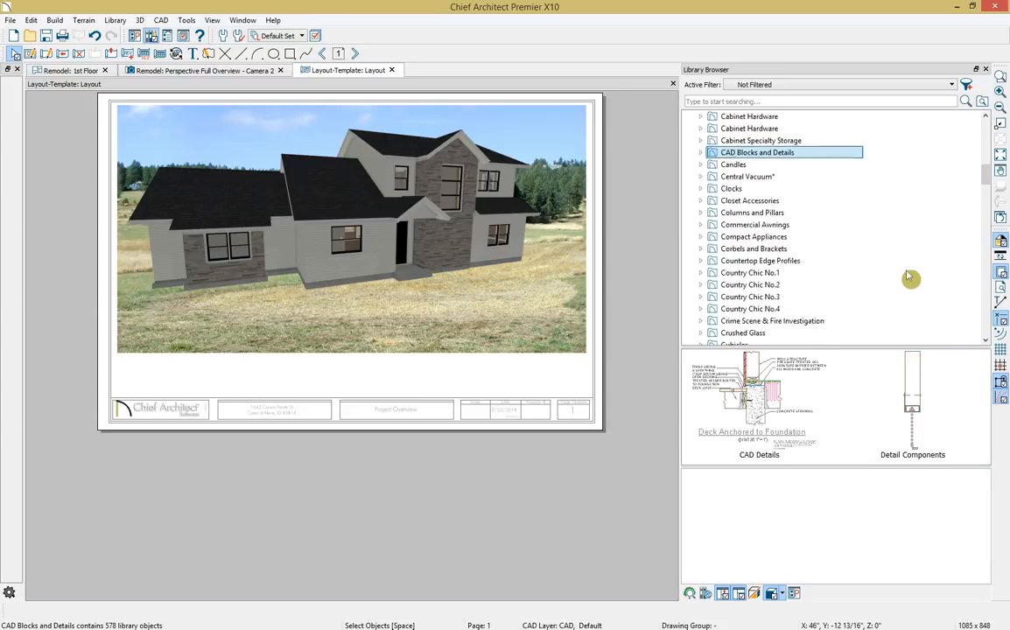
pyautogui.scroll(-3, 910, 281)
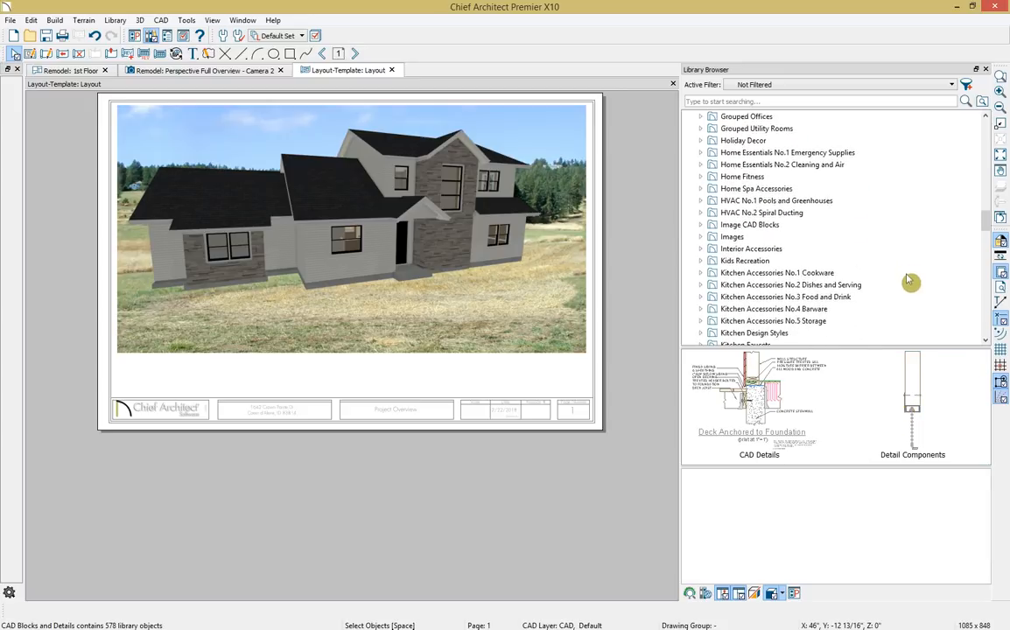
pyautogui.moveTo(984, 238); pyautogui.dragTo(986, 320)
pyautogui.scroll(-2, 893, 298)
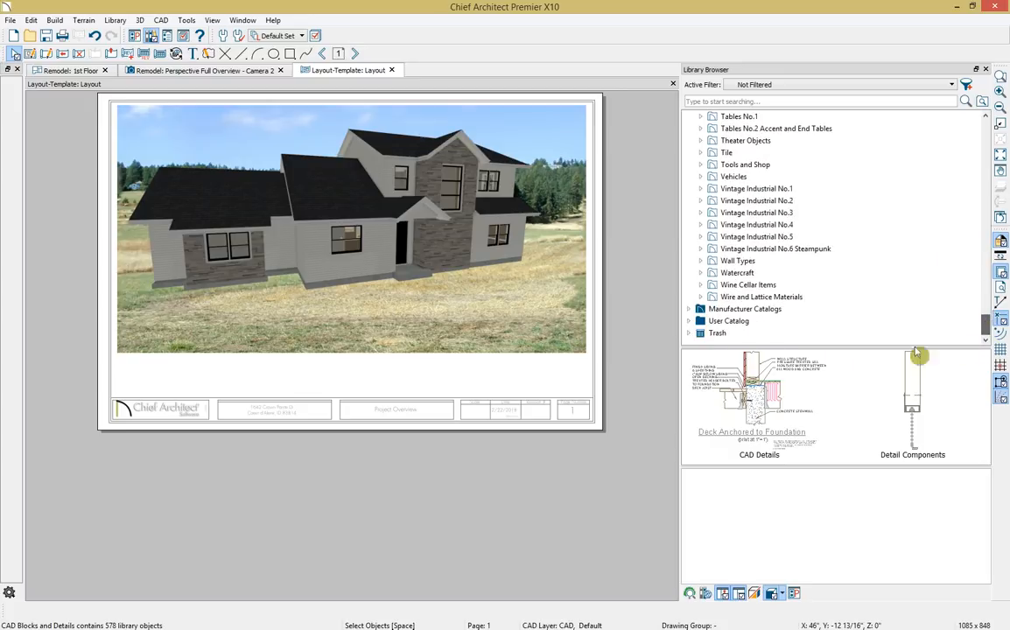
pyautogui.click(690, 308)
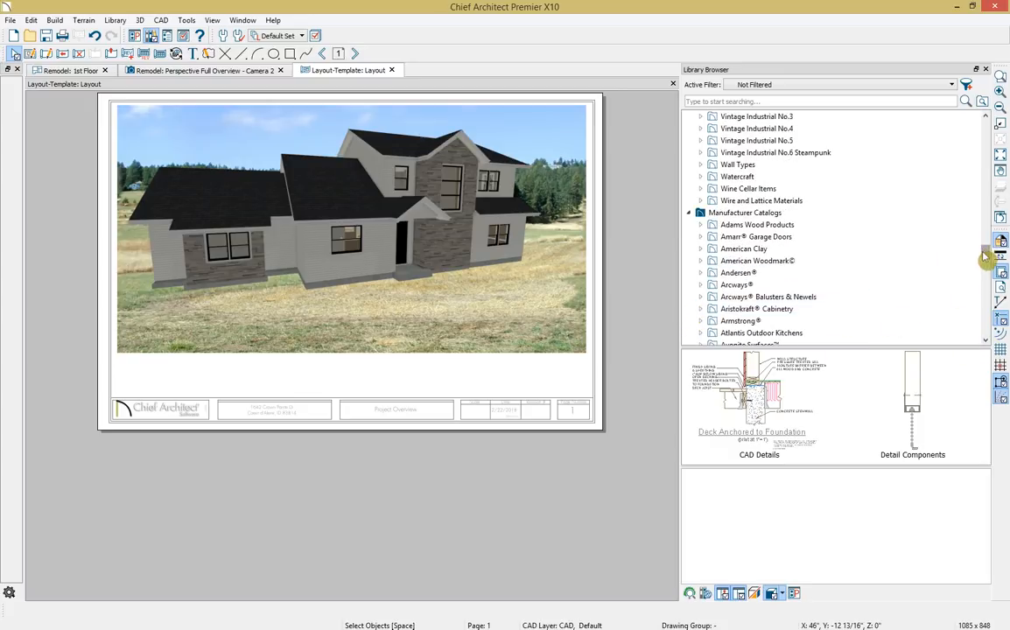
pyautogui.moveTo(986, 252); pyautogui.dragTo(985, 315)
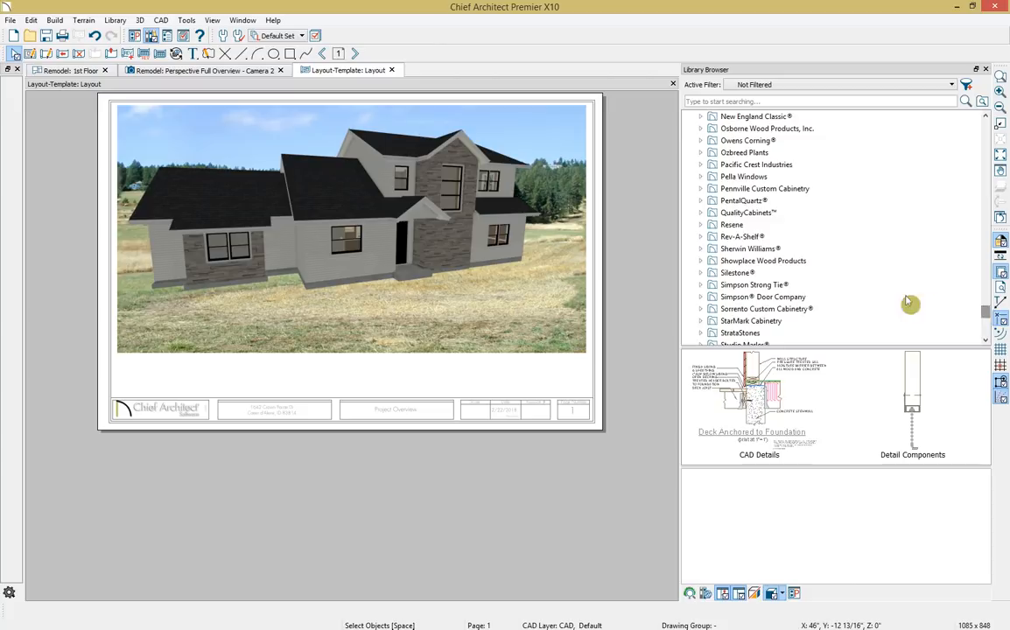
pyautogui.click(853, 284)
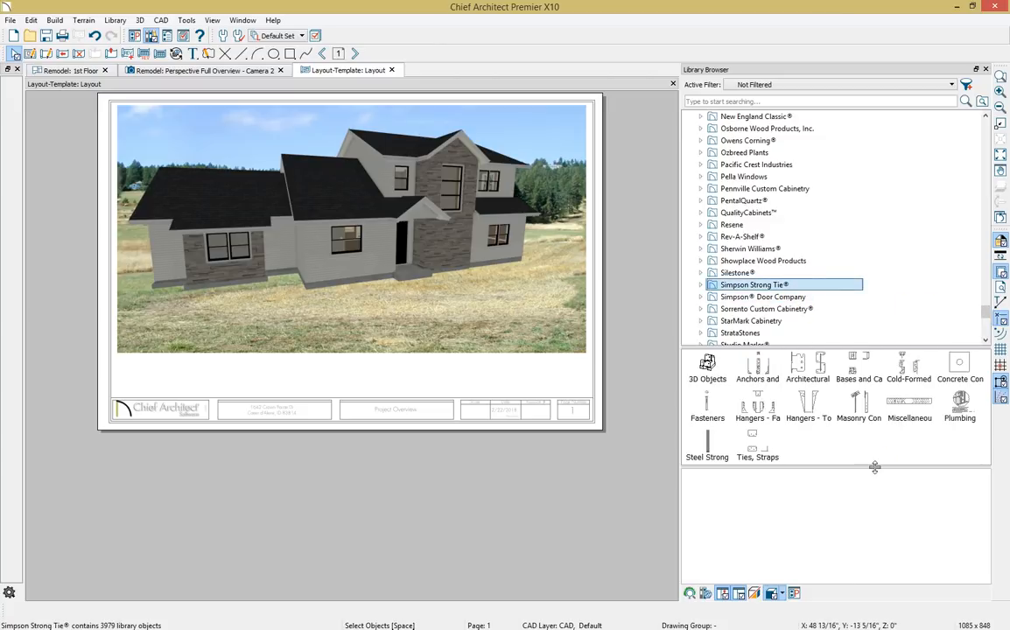
# Open the saved Stair/Foundation section view from the Remodel plan's cross sections
pyautogui.click(75, 72)
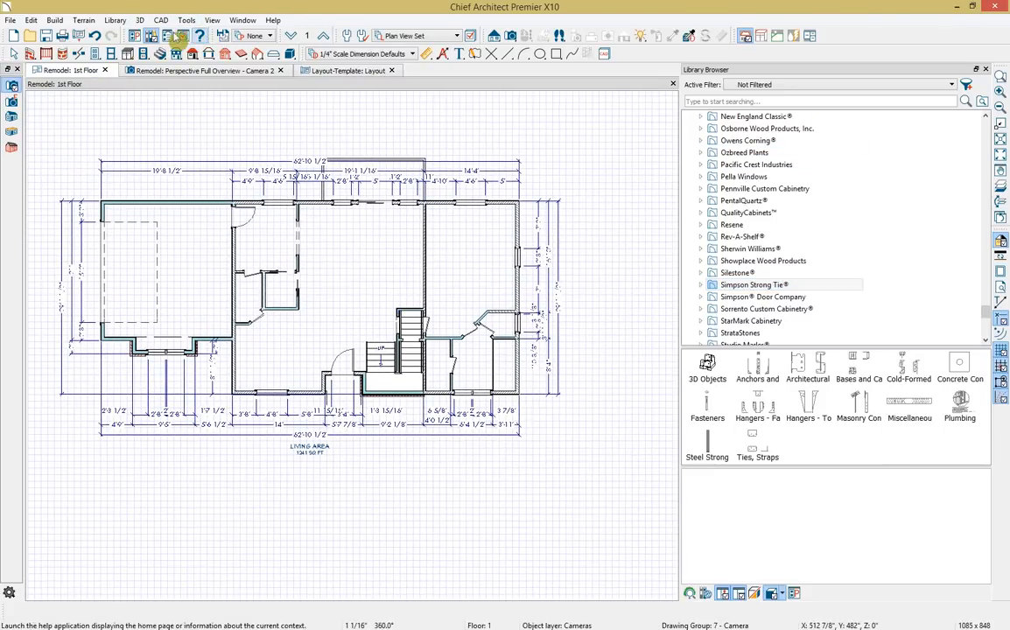
pyautogui.click(168, 36)
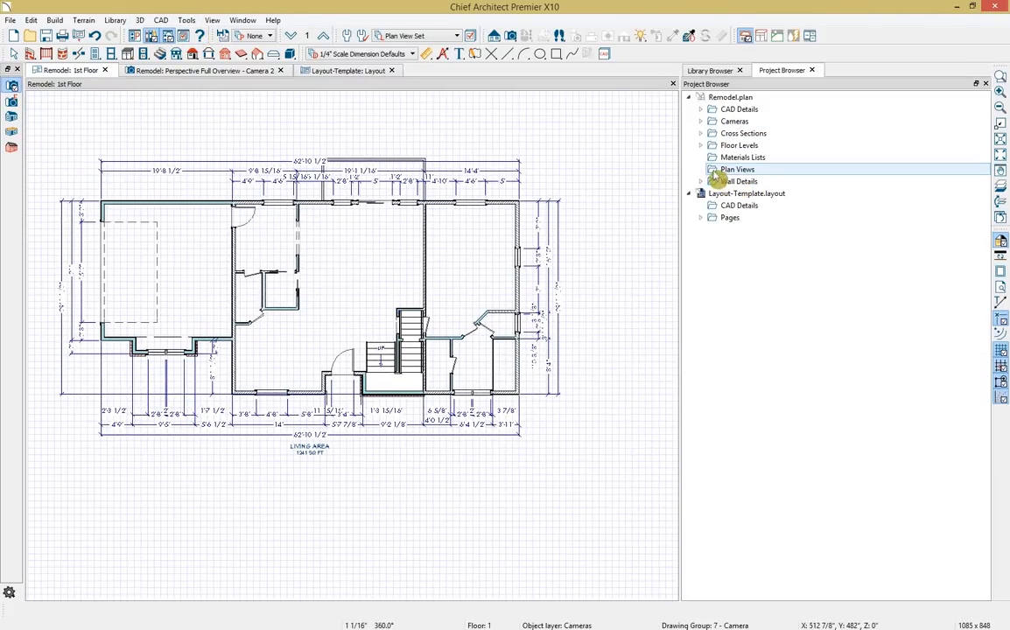
pyautogui.click(701, 133)
pyautogui.doubleClick(774, 169)
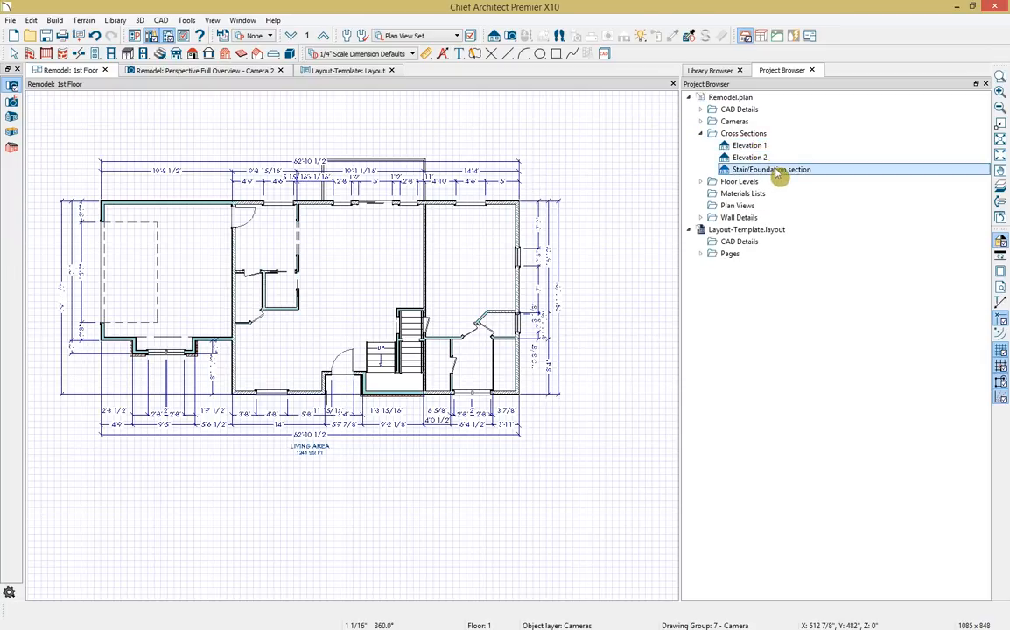
pyautogui.scroll(3, 598, 487)
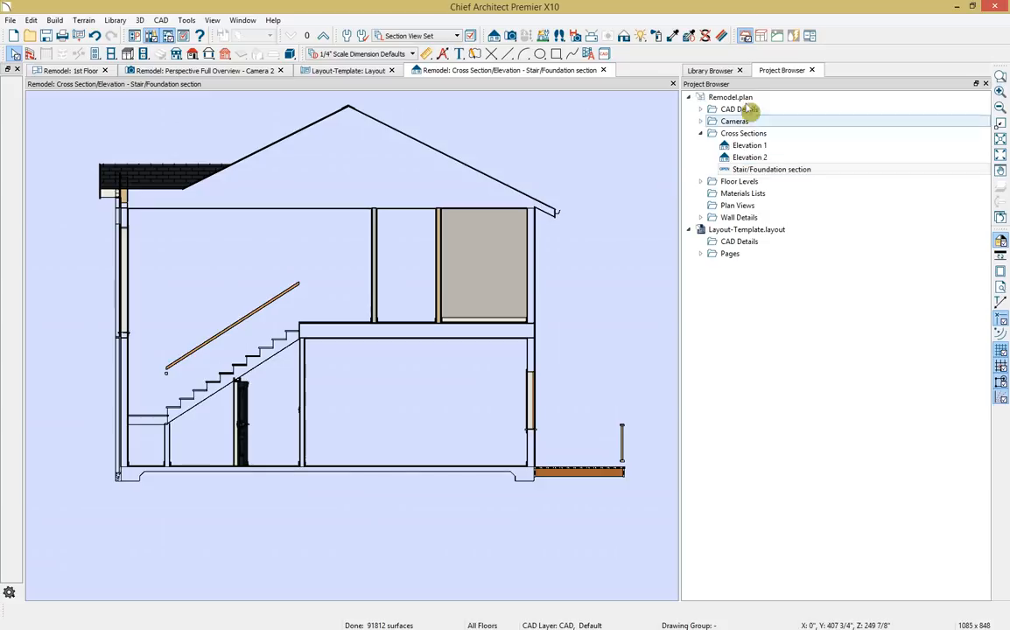
# Return to the library and bring the CAD Blocks folders of the Core Catalogs back into view
pyautogui.click(700, 71)
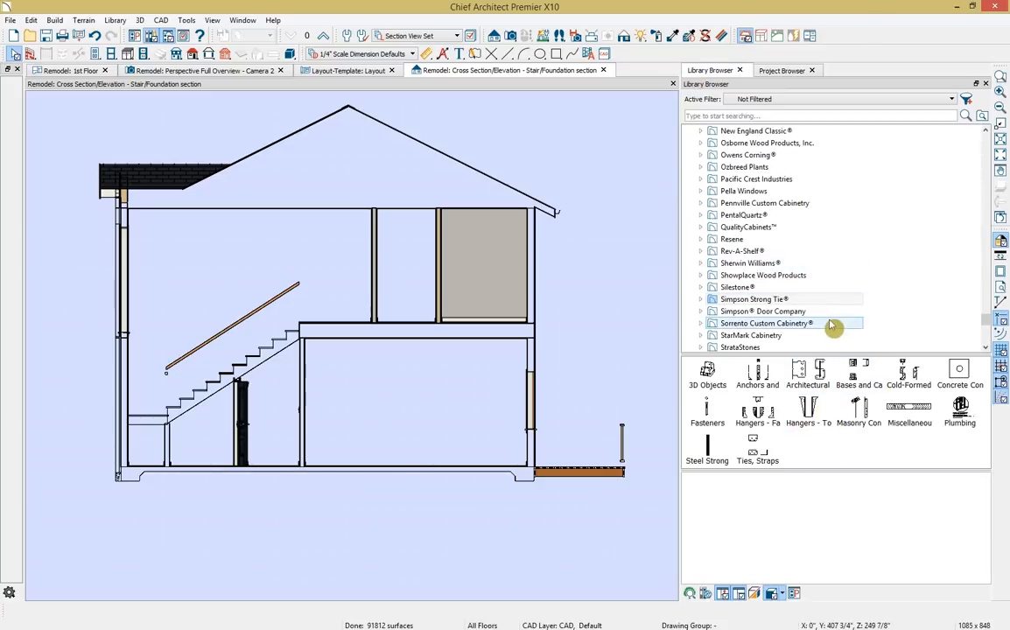
pyautogui.scroll(8, 833, 327)
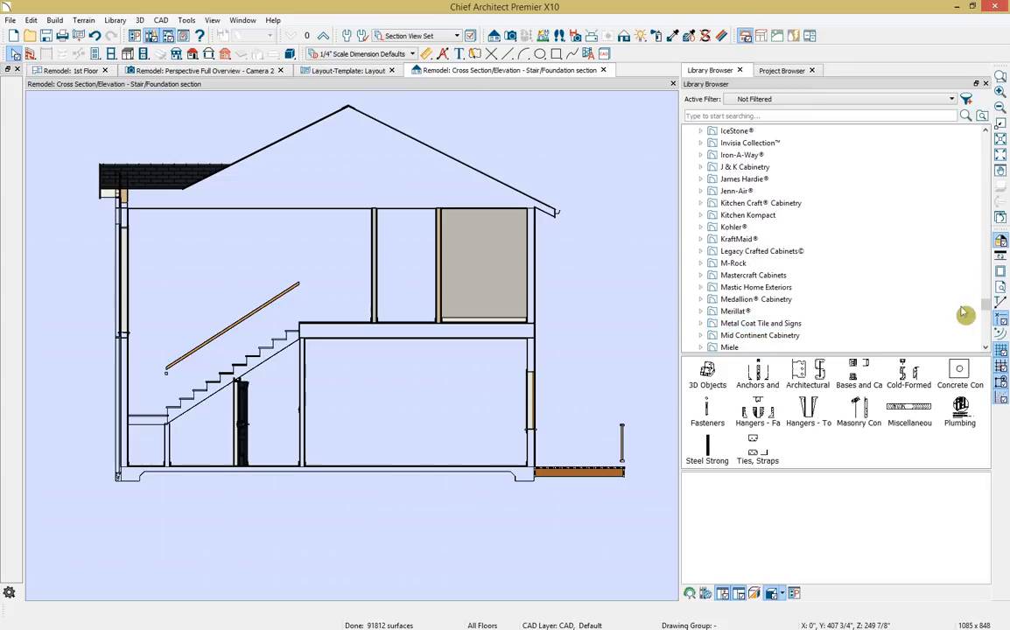
pyautogui.moveTo(981, 307); pyautogui.dragTo(988, 133)
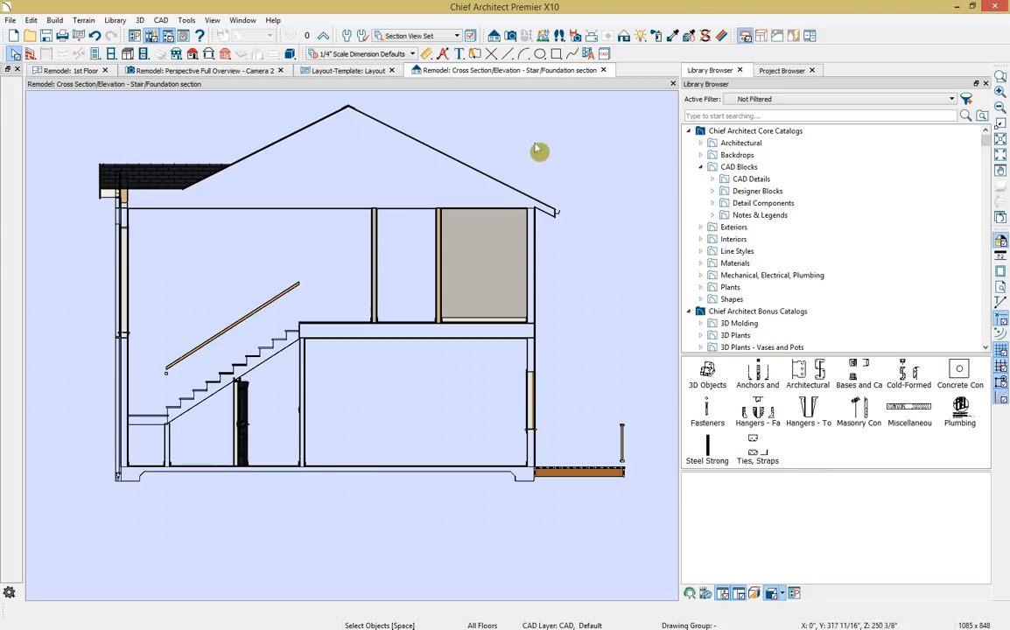
# Apply Auto Detail to the Stair/Foundation cross section
pyautogui.moveTo(499, 140); pyautogui.dragTo(508, 149, button='middle')
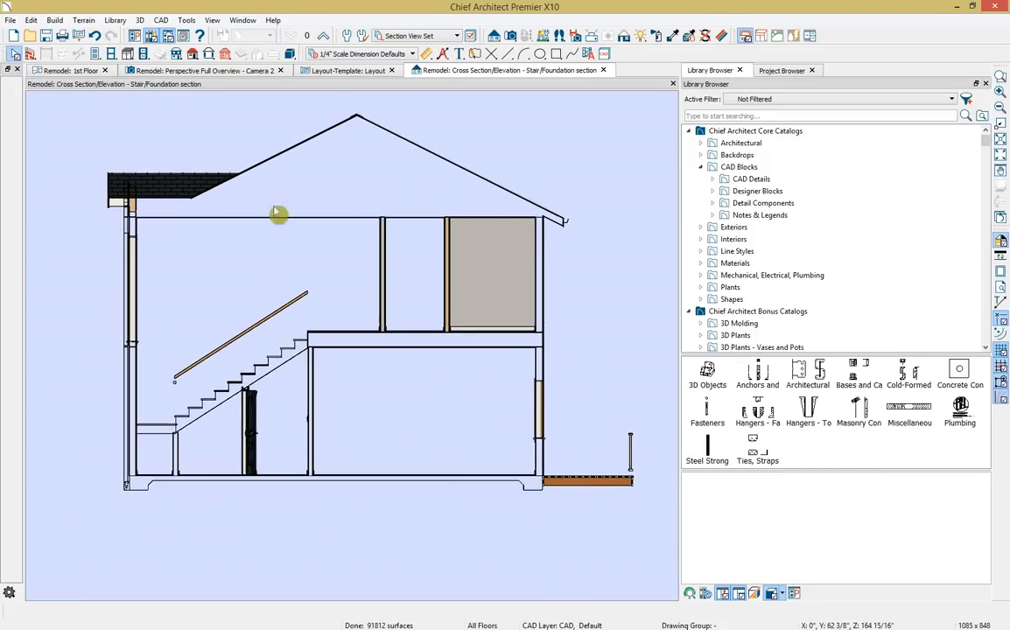
pyautogui.click(161, 20)
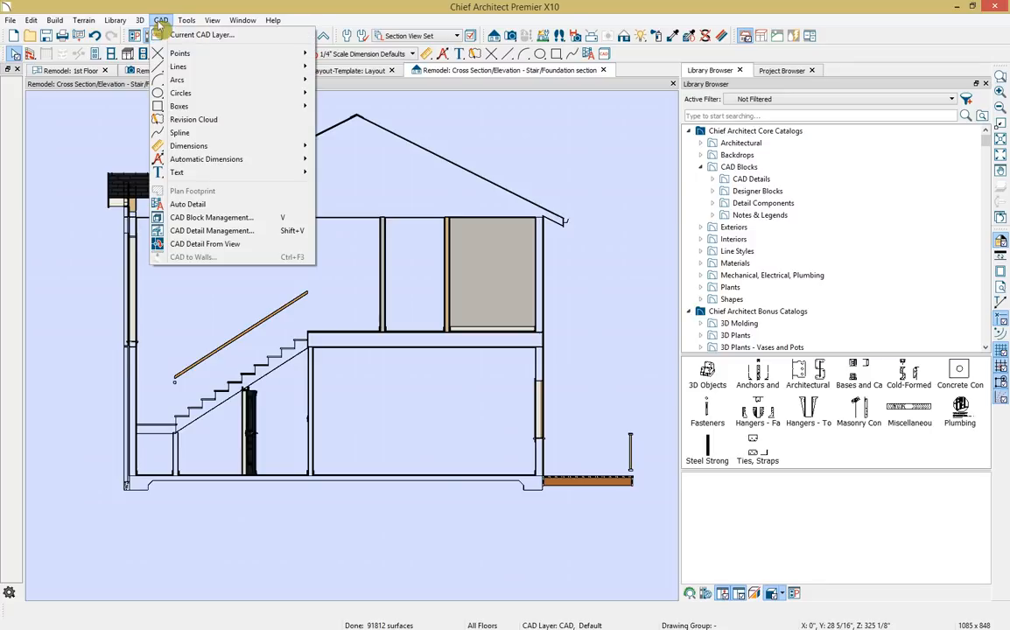
pyautogui.click(210, 204)
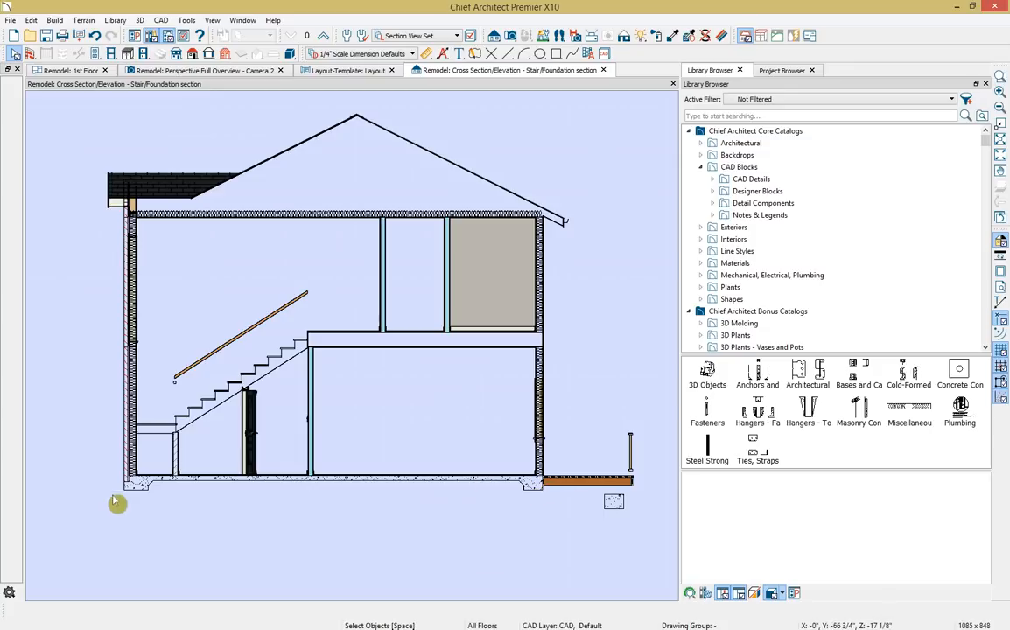
# Examine the detail polylines at the slab's thickened footing below the stair-side exterior wall
pyautogui.scroll(4, 116, 502)
pyautogui.click(136, 472)
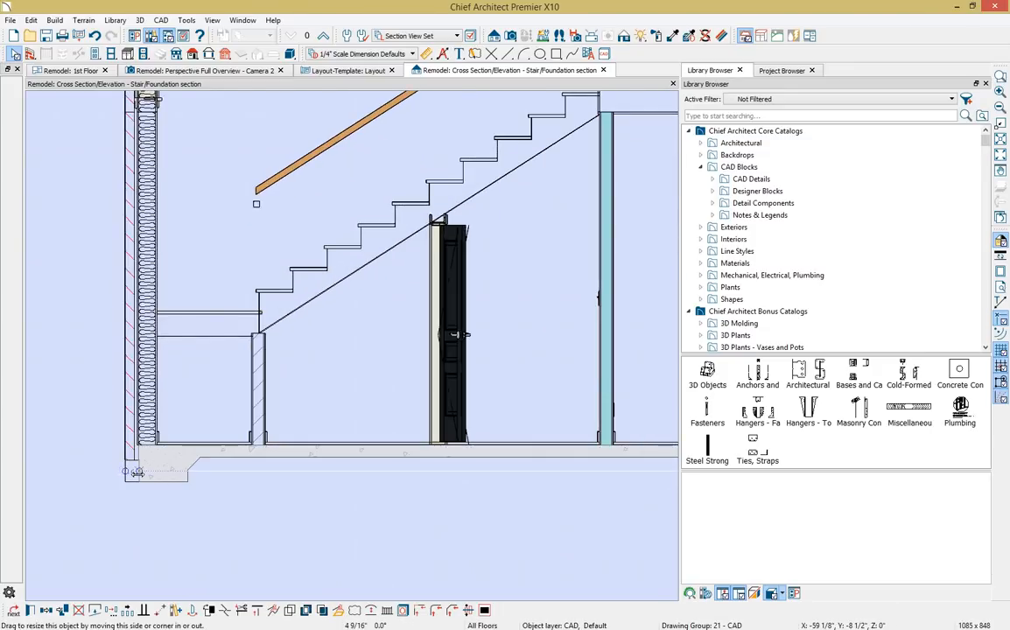
pyautogui.moveTo(137, 457); pyautogui.dragTo(138, 459)
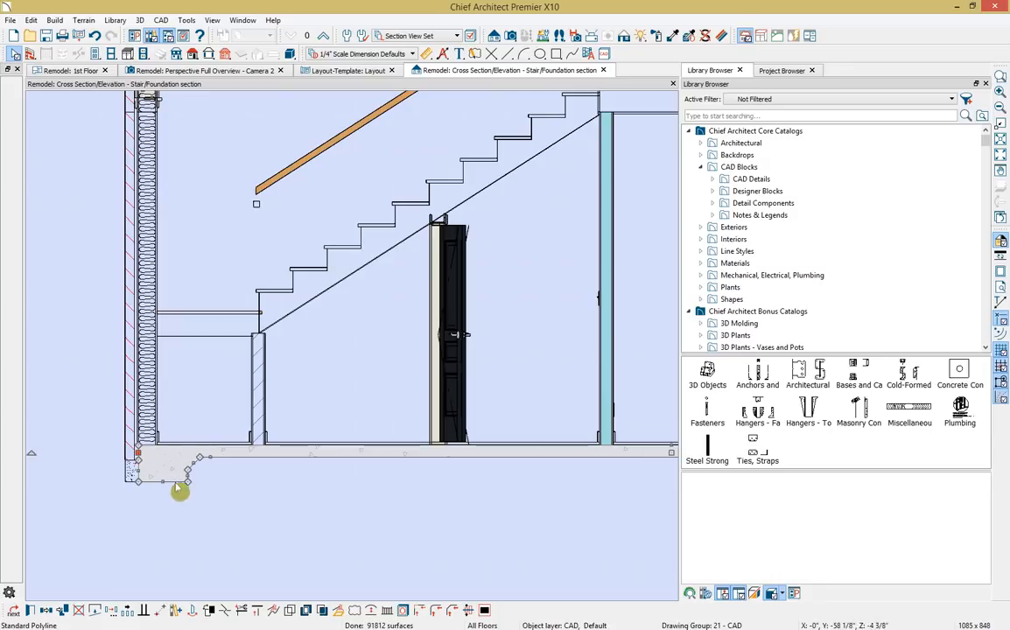
pyautogui.click(241, 522)
pyautogui.scroll(-5, 256, 532)
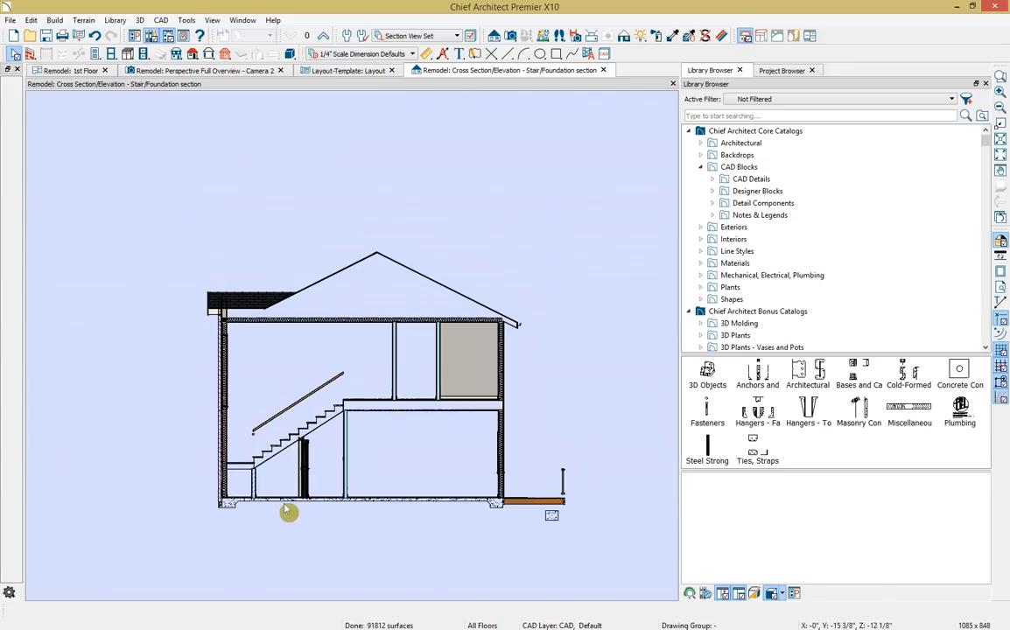
pyautogui.scroll(1, 259, 506)
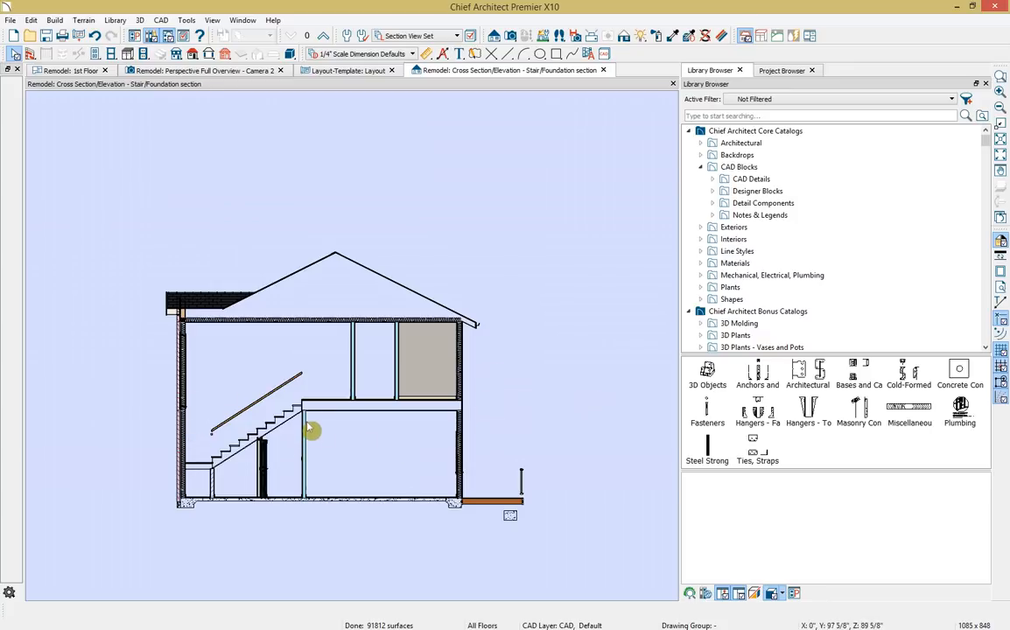
# Send the Stair/Foundation cross section to layout page 5 as a live Current Screen view at 1/4 in = 1 ft
pyautogui.click(354, 398)
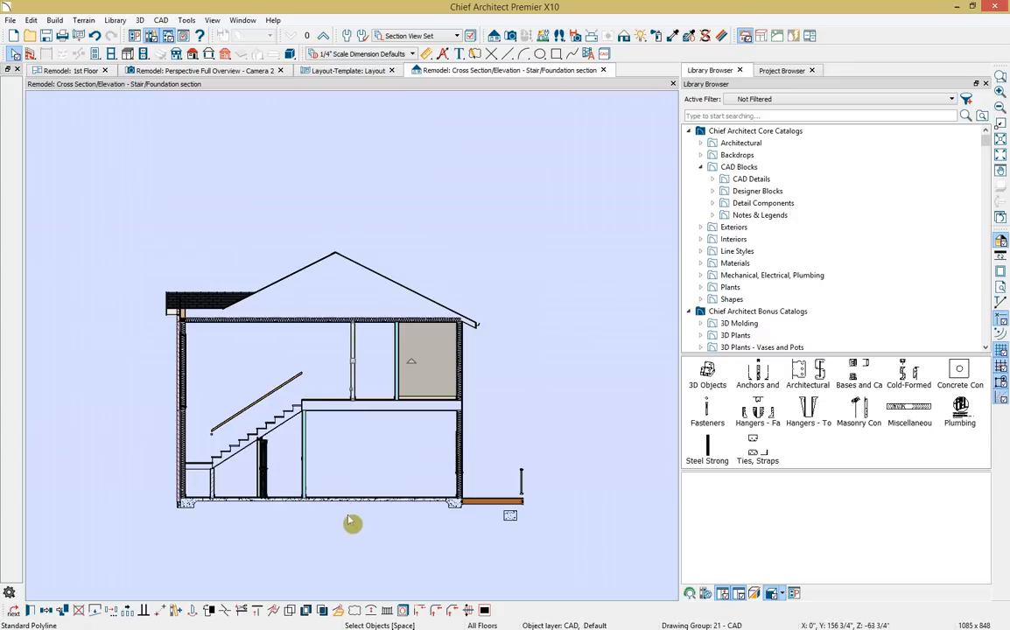
pyautogui.scroll(3, 353, 420)
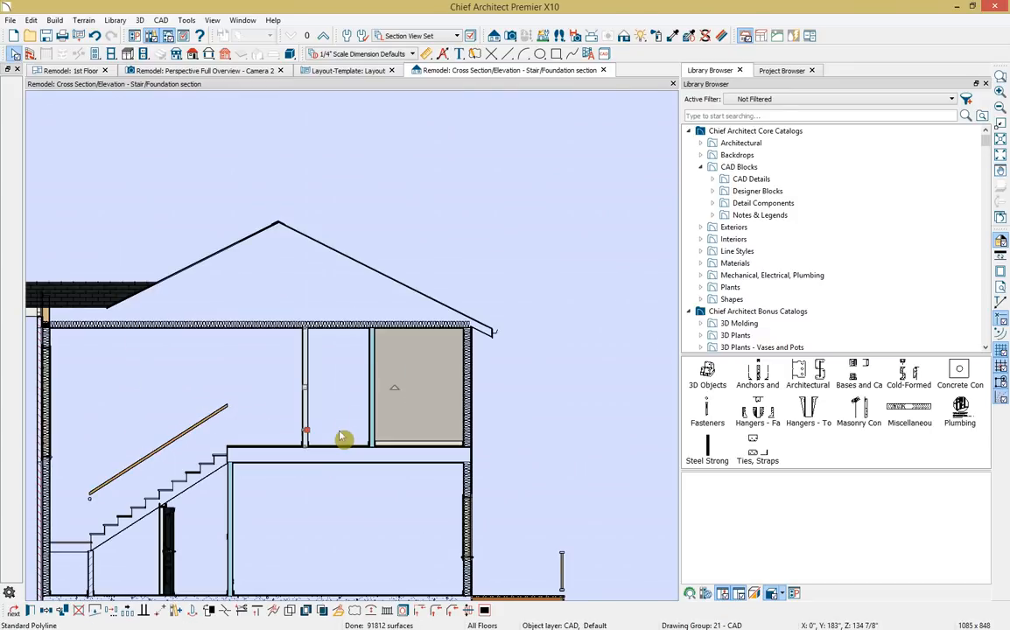
pyautogui.moveTo(343, 398); pyautogui.dragTo(351, 354, button='middle')
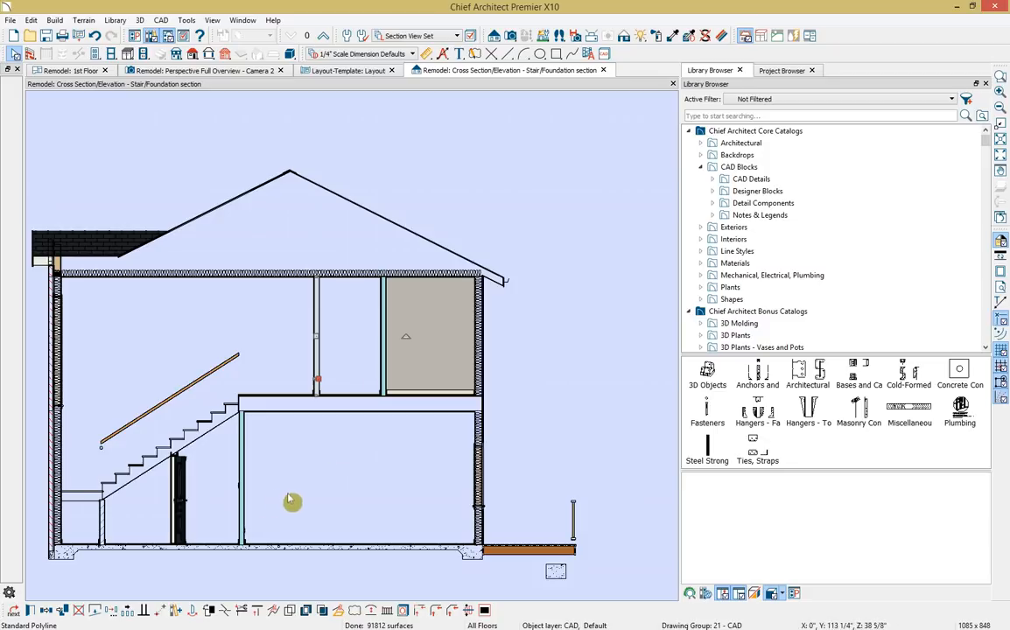
pyautogui.click(285, 588)
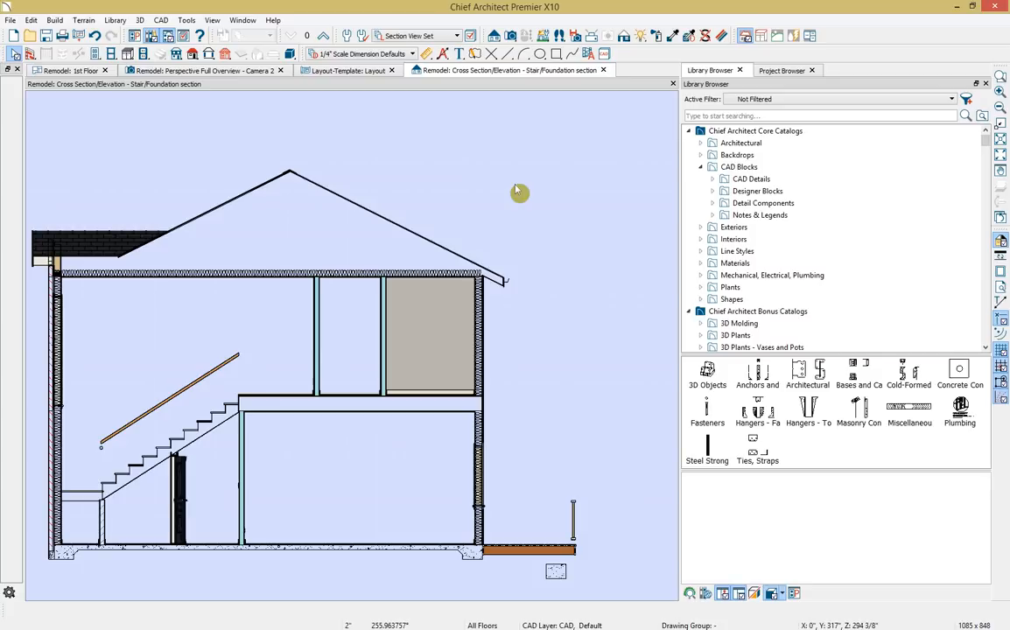
pyautogui.moveTo(562, 438); pyautogui.dragTo(602, 423, button='middle')
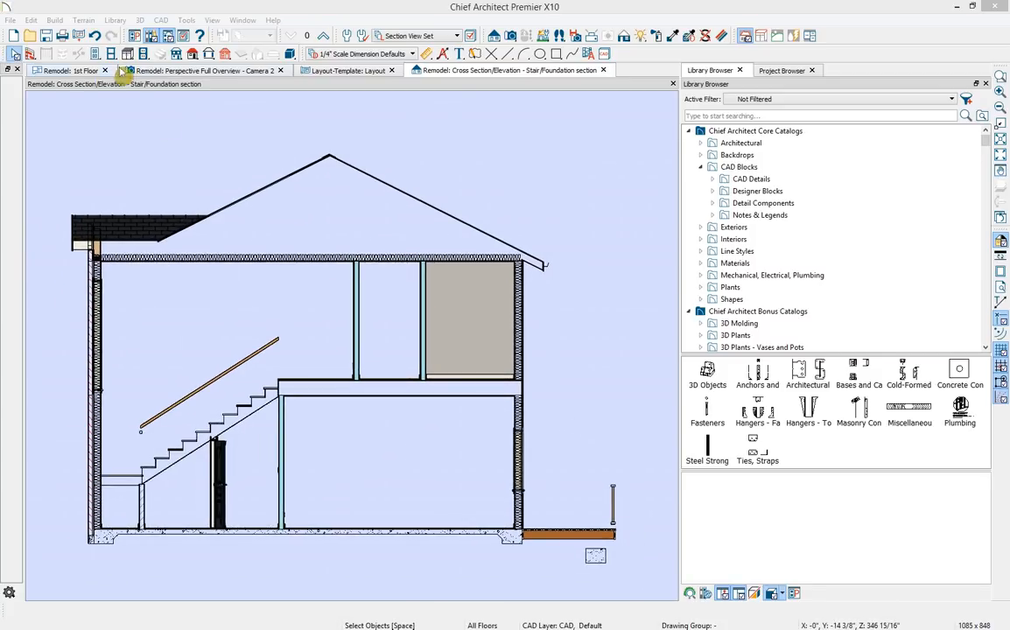
pyautogui.click(77, 35)
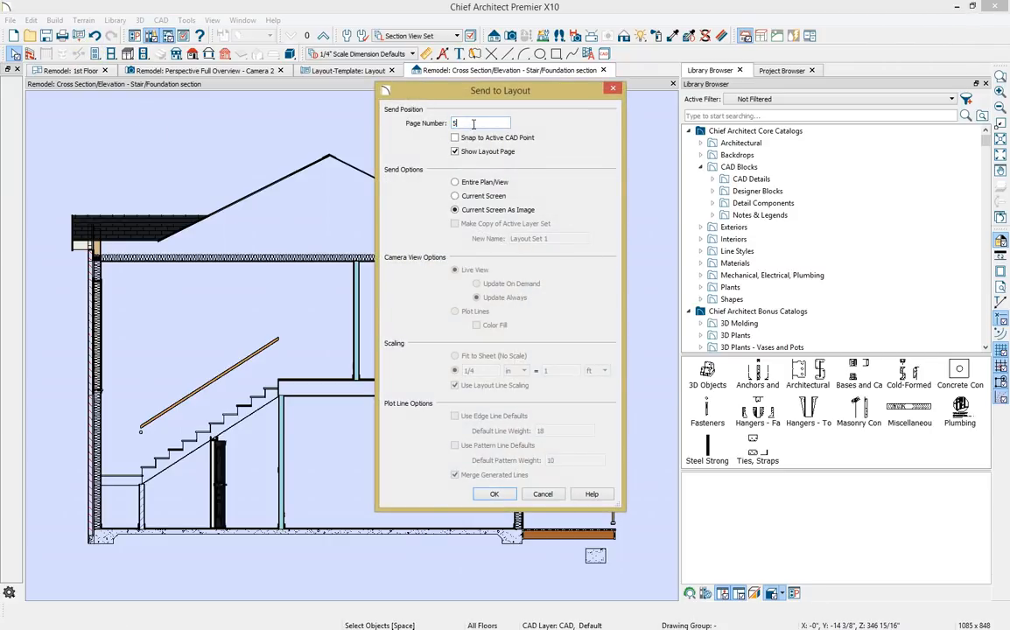
pyautogui.click(477, 197)
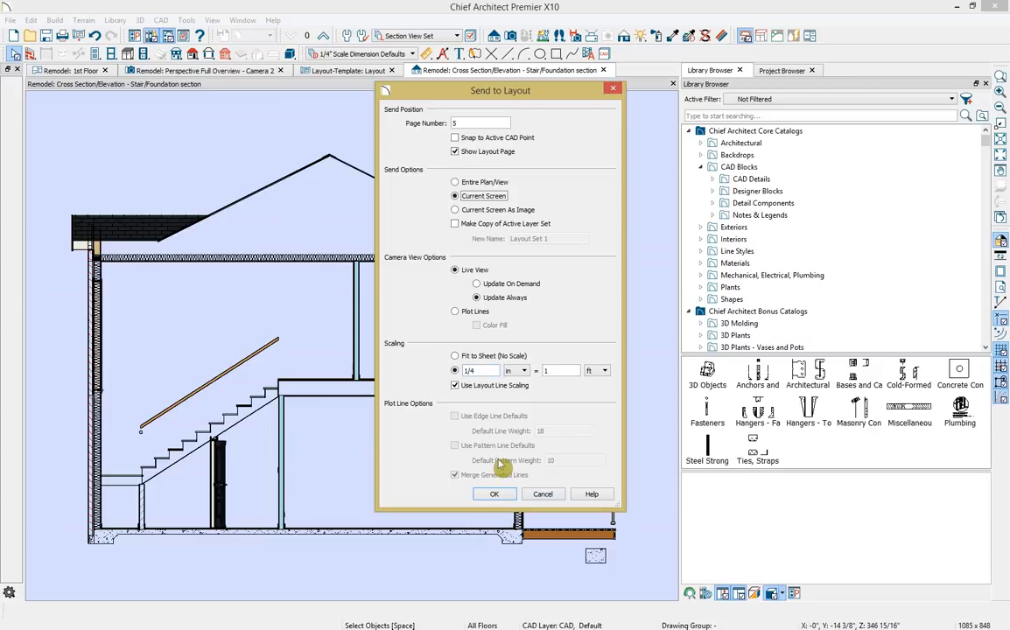
pyautogui.click(504, 493)
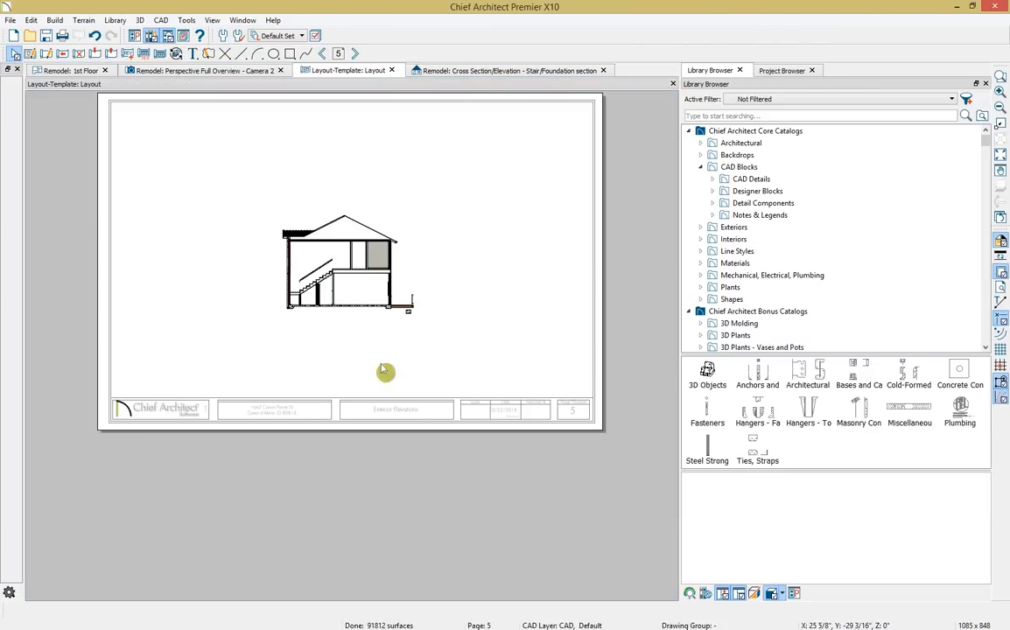
# Move the cross section's layout box into the upper-left corner of the page 5 sheet
pyautogui.scroll(2, 418, 349)
pyautogui.click(376, 379)
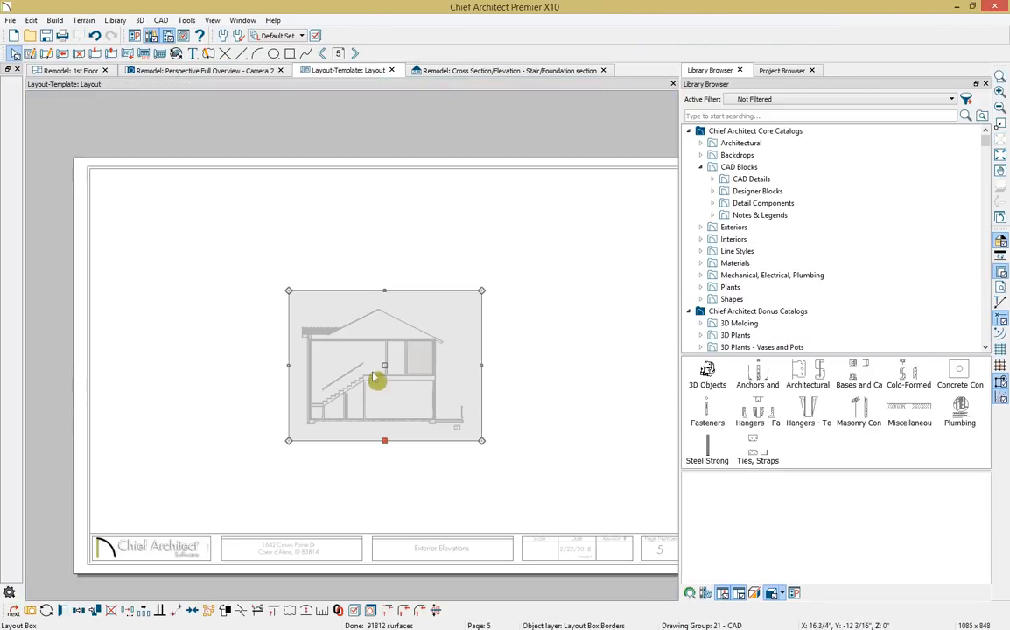
pyautogui.moveTo(374, 378); pyautogui.dragTo(196, 250)
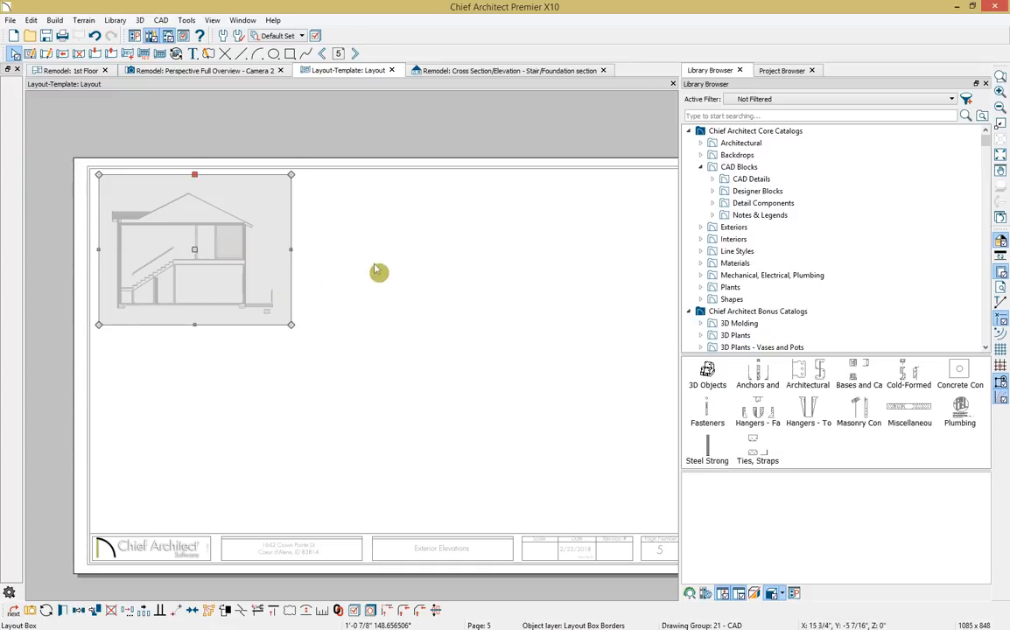
pyautogui.click(377, 271)
# Copy the Elevation title label from layout page 2 and place it beneath the cross section on page 5
pyautogui.click(322, 53)
pyautogui.click(322, 53)
pyautogui.click(322, 54)
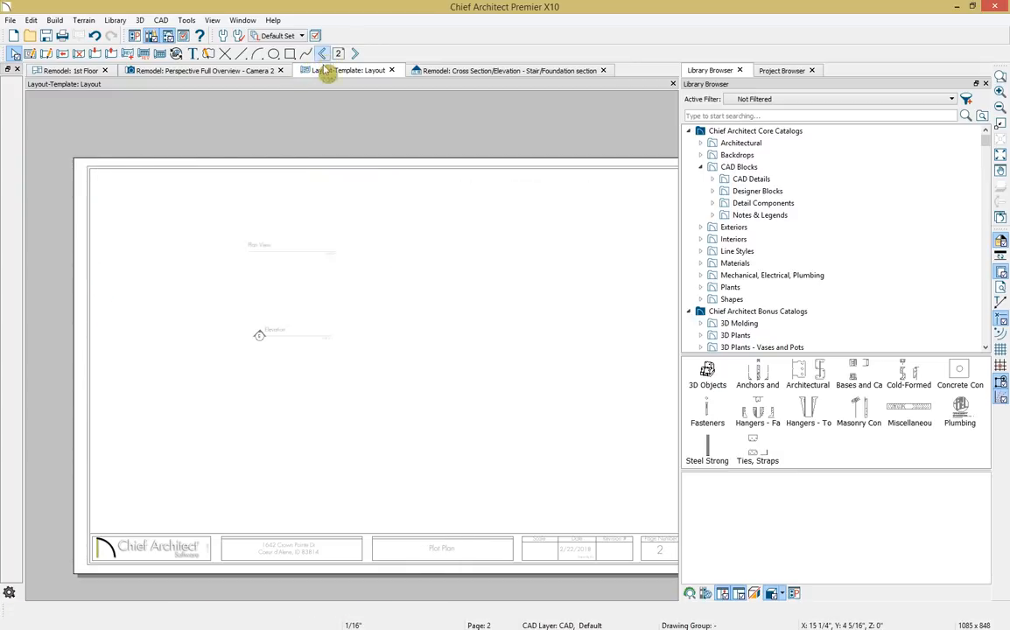
pyautogui.moveTo(337, 355); pyautogui.dragTo(214, 285)
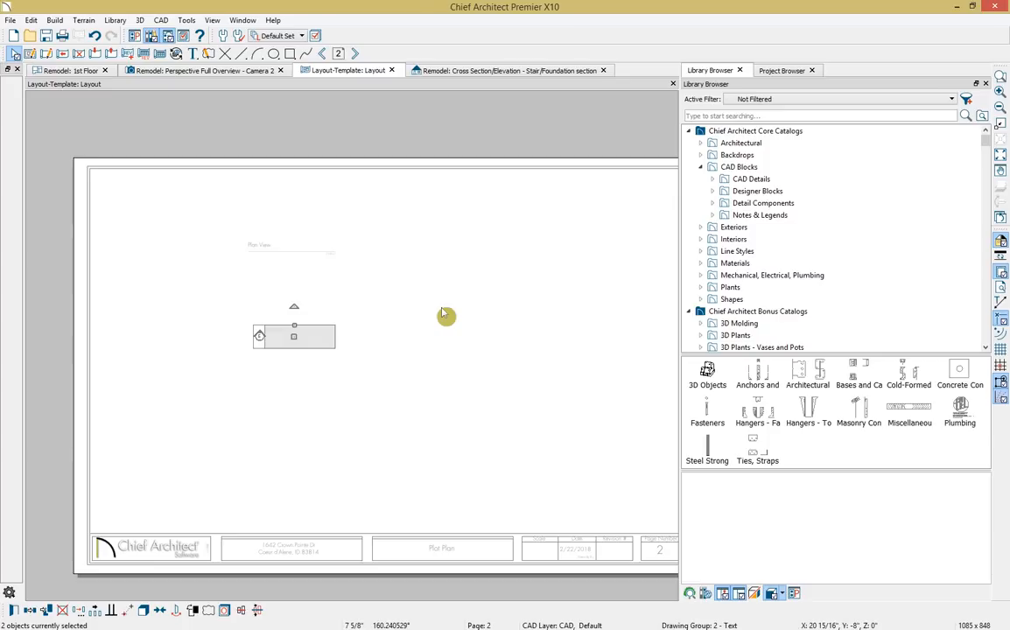
pyautogui.click(355, 53)
pyautogui.click(355, 54)
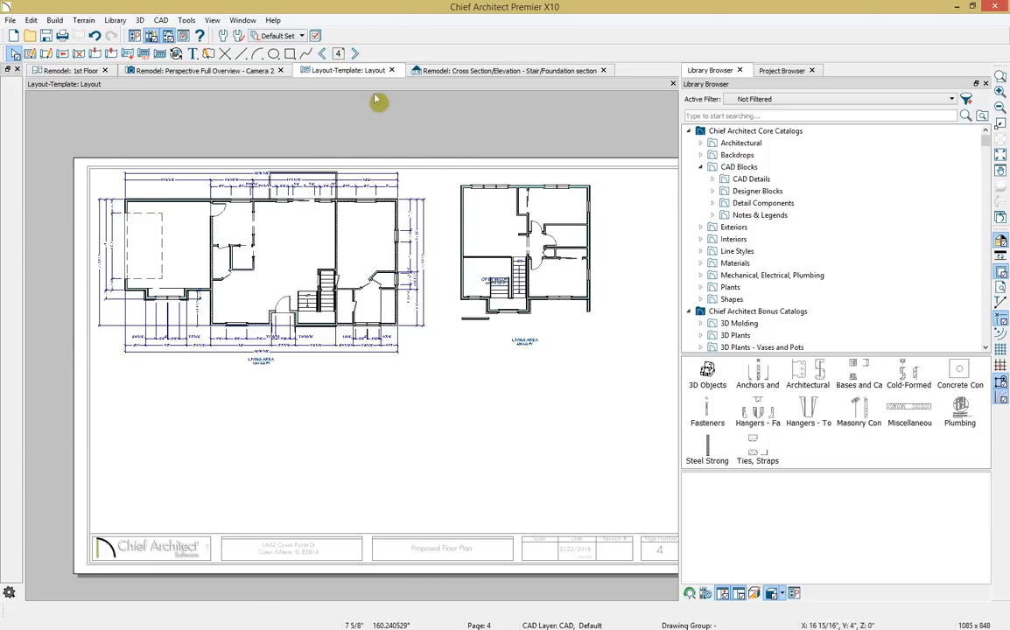
pyautogui.click(354, 53)
pyautogui.click(221, 350)
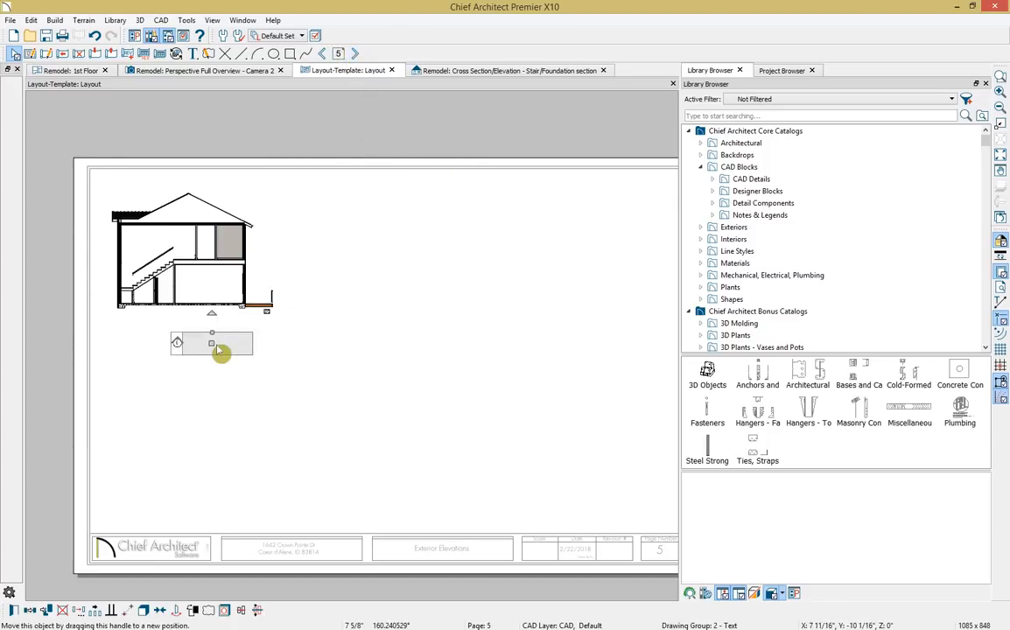
pyautogui.press('Escape')
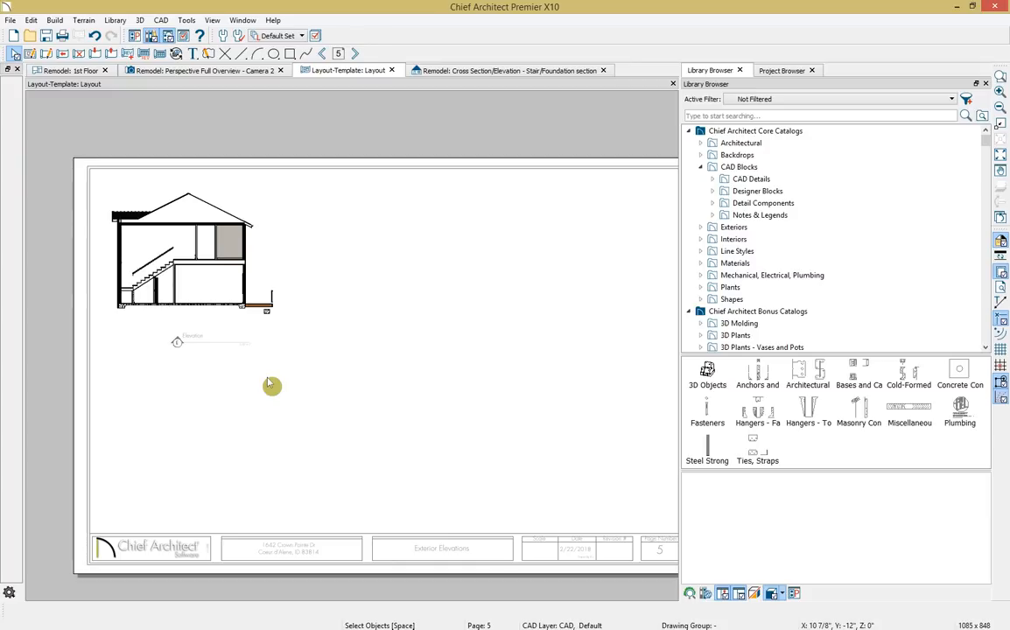
pyautogui.click(203, 231)
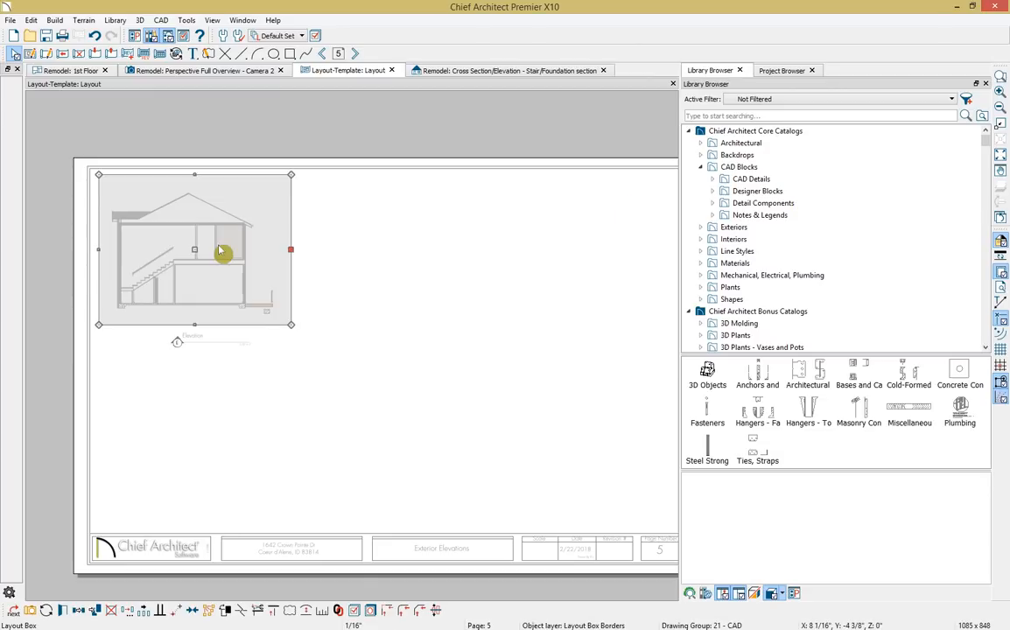
pyautogui.click(323, 614)
pyautogui.press('Escape')
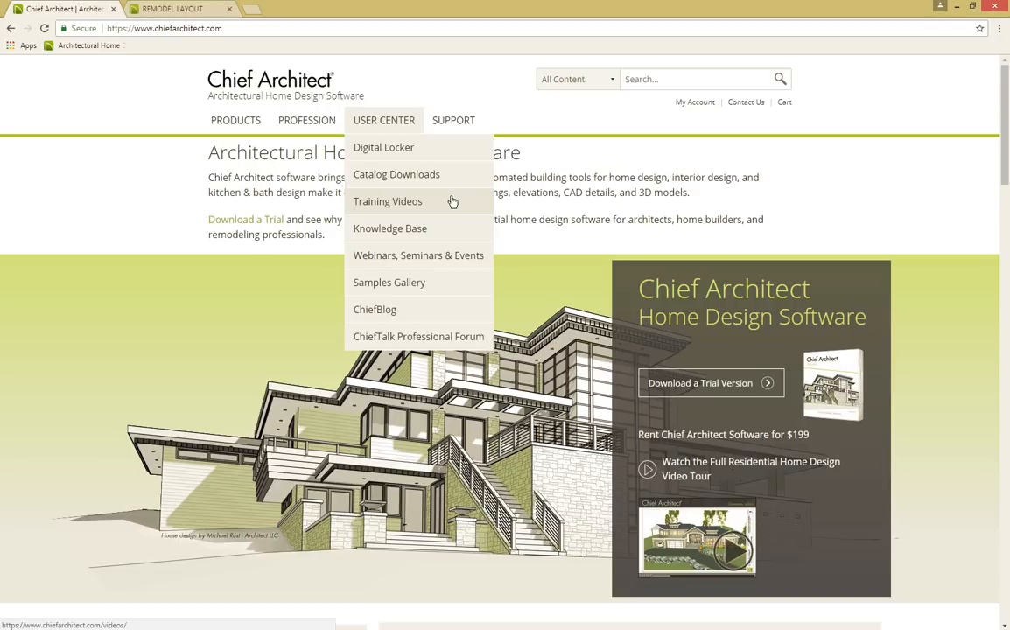
# On the Chief Architect website in the browser, open Training Videos and look through the video series and search field
pyautogui.click(451, 202)
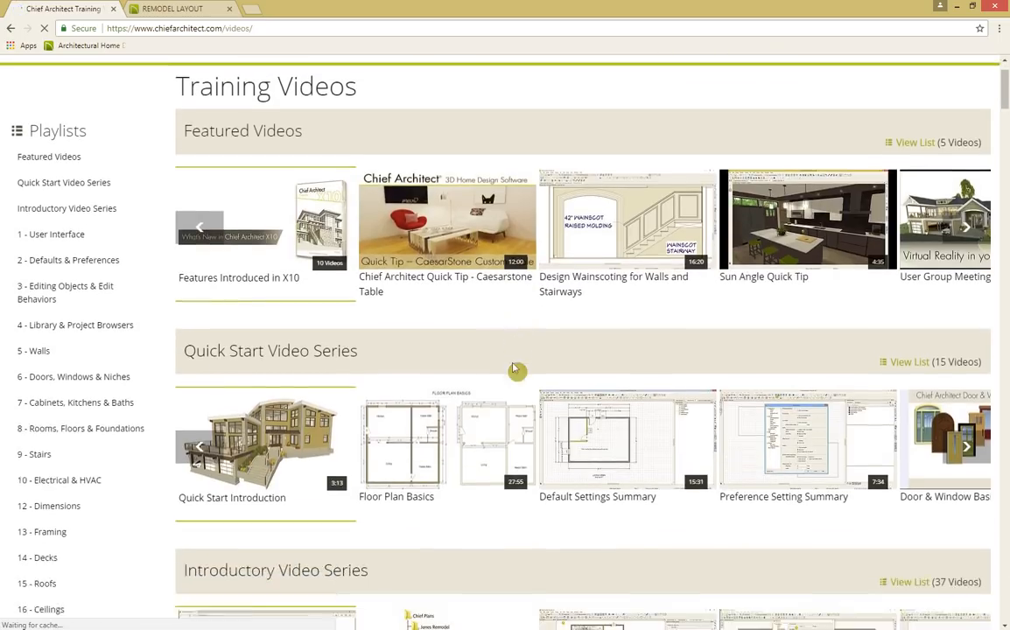
pyautogui.scroll(-1, 269, 346)
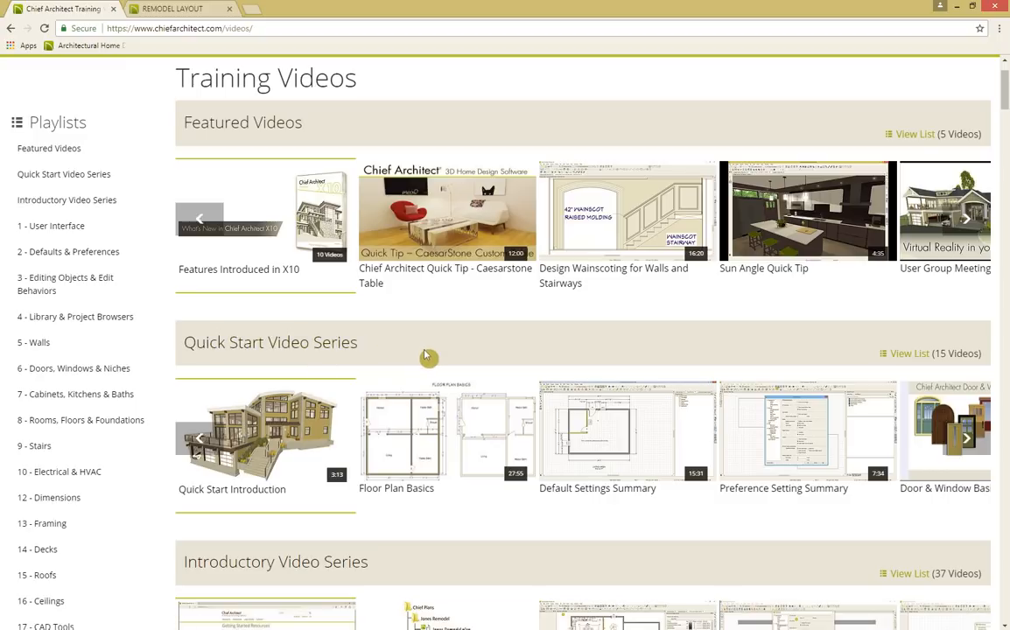
pyautogui.scroll(-1, 444, 348)
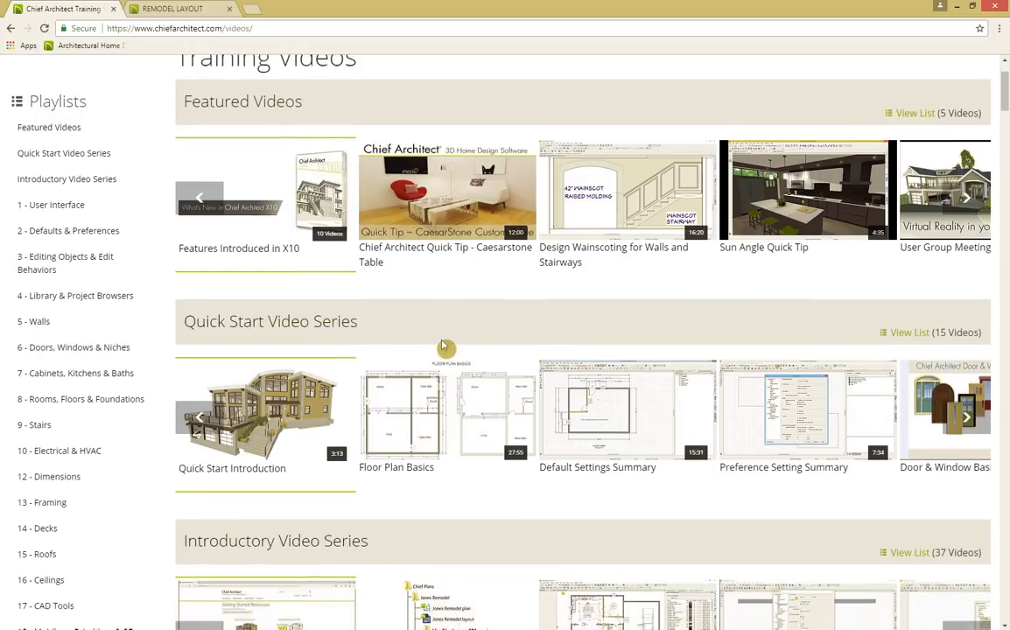
pyautogui.scroll(-1, 479, 441)
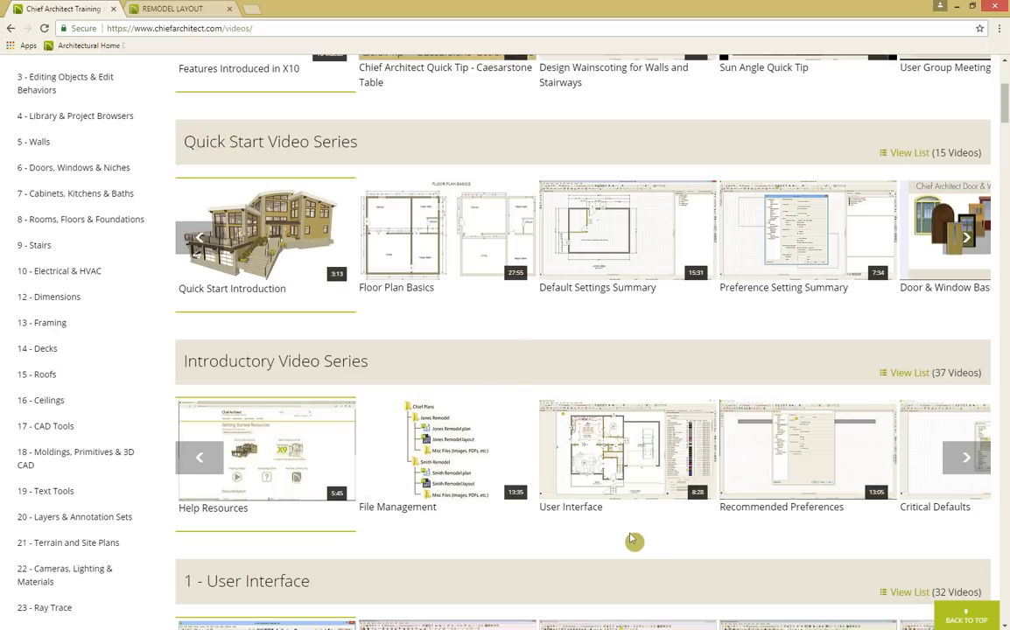
pyautogui.scroll(3, 697, 561)
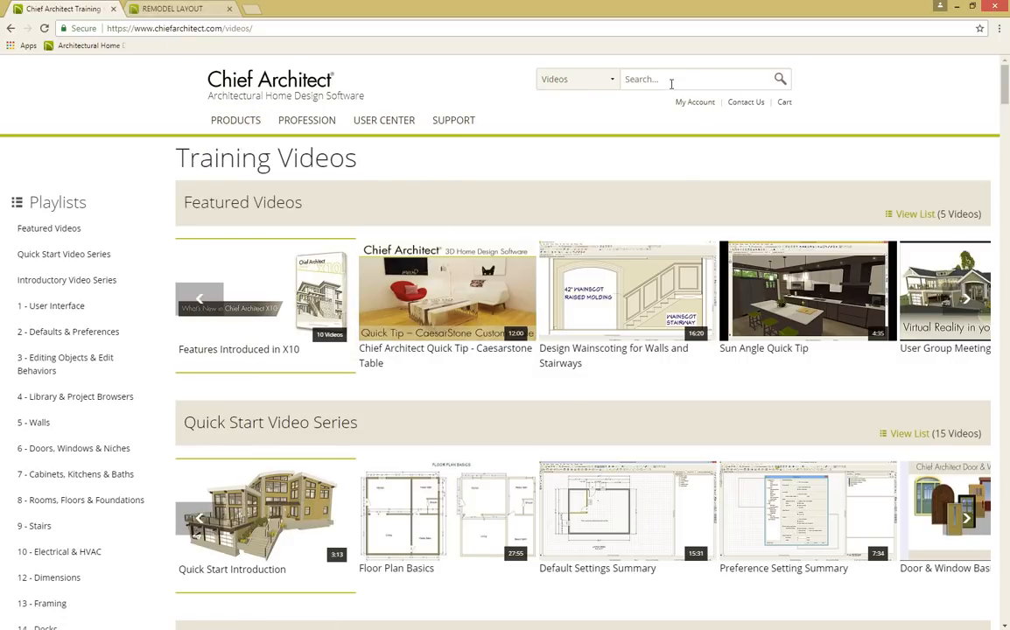
pyautogui.click(669, 82)
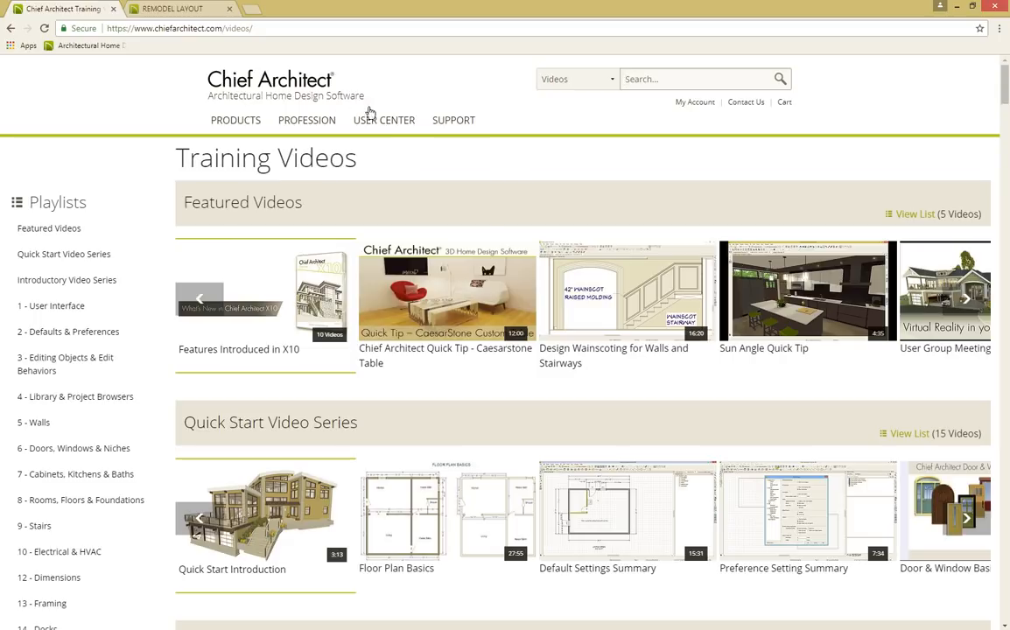
# Visit the website's Knowledge Base, and find the Crown Pointe project in the Samples Gallery
pyautogui.moveTo(358, 118)
pyautogui.click(414, 235)
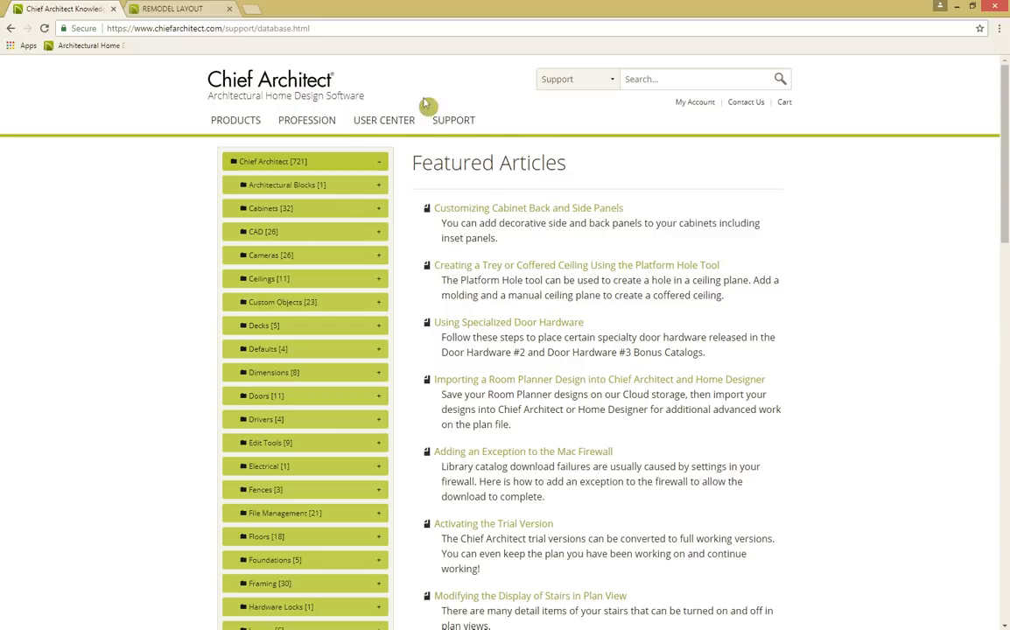
pyautogui.moveTo(382, 123)
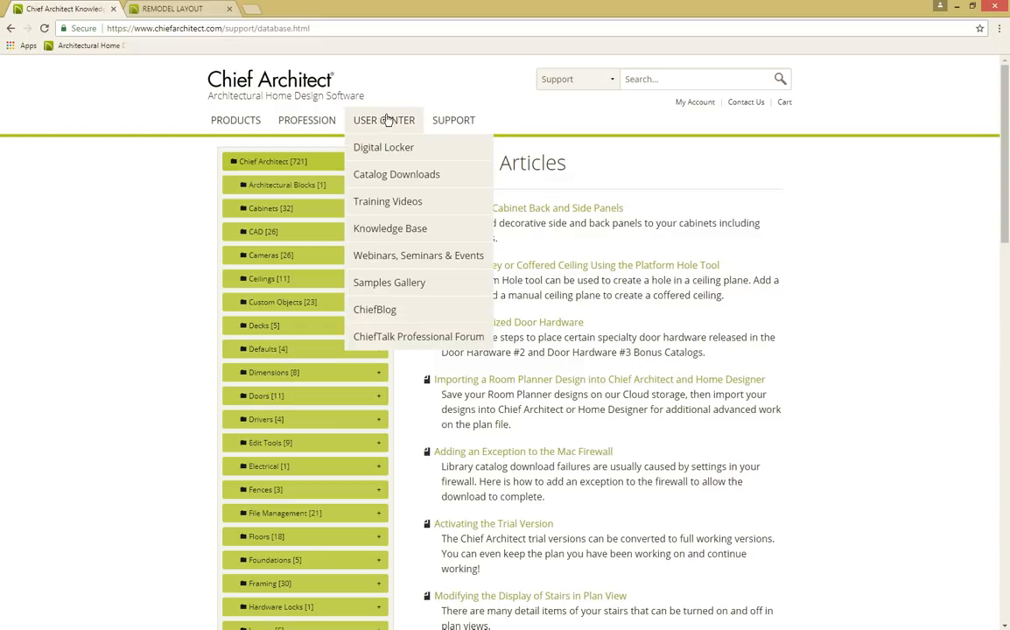
pyautogui.click(406, 281)
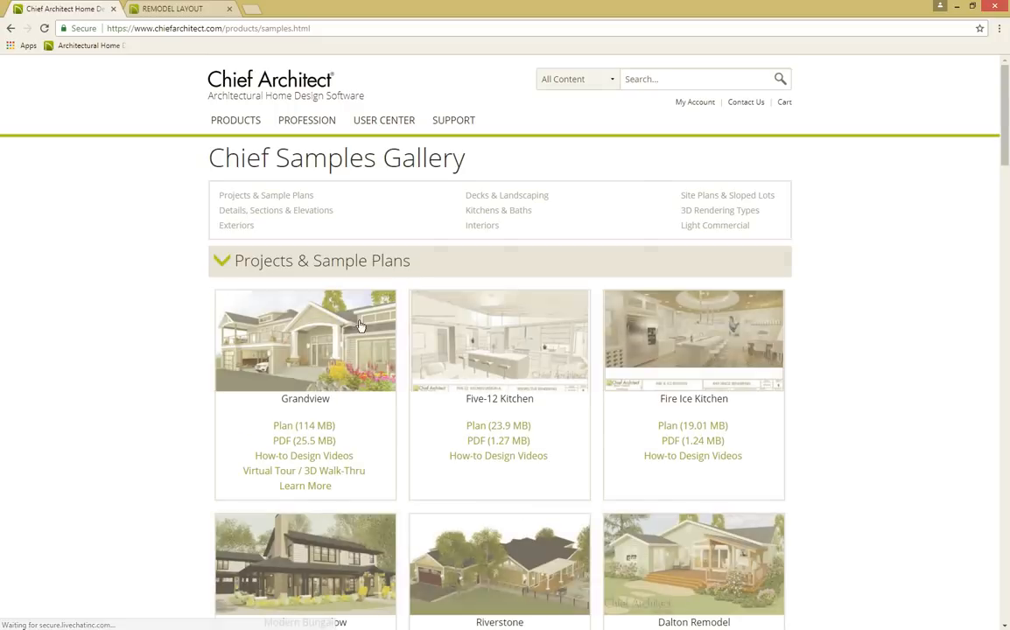
pyautogui.scroll(-8, 185, 415)
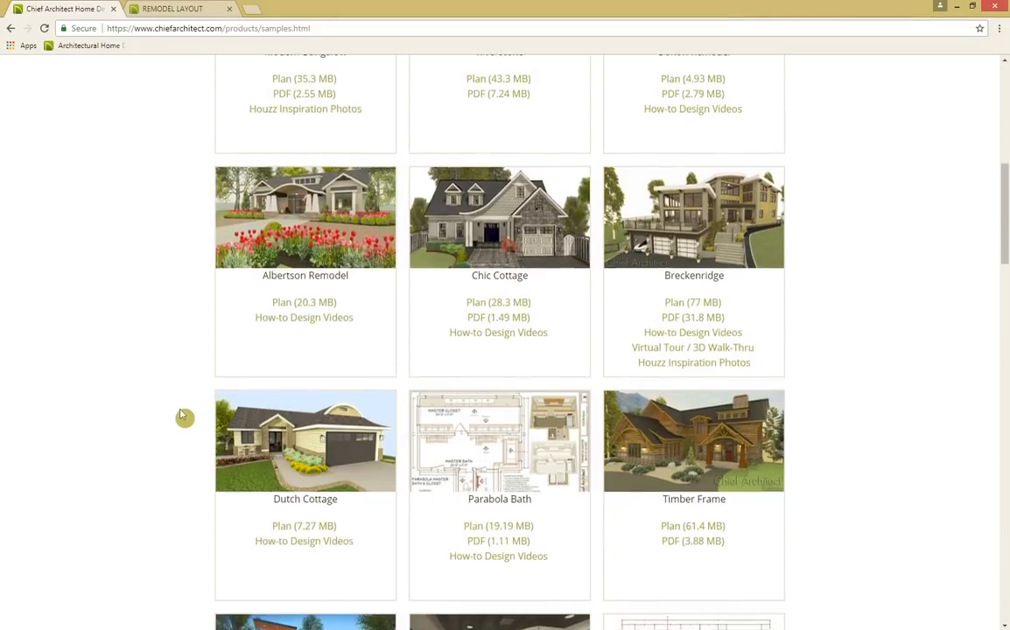
pyautogui.scroll(-9, 185, 415)
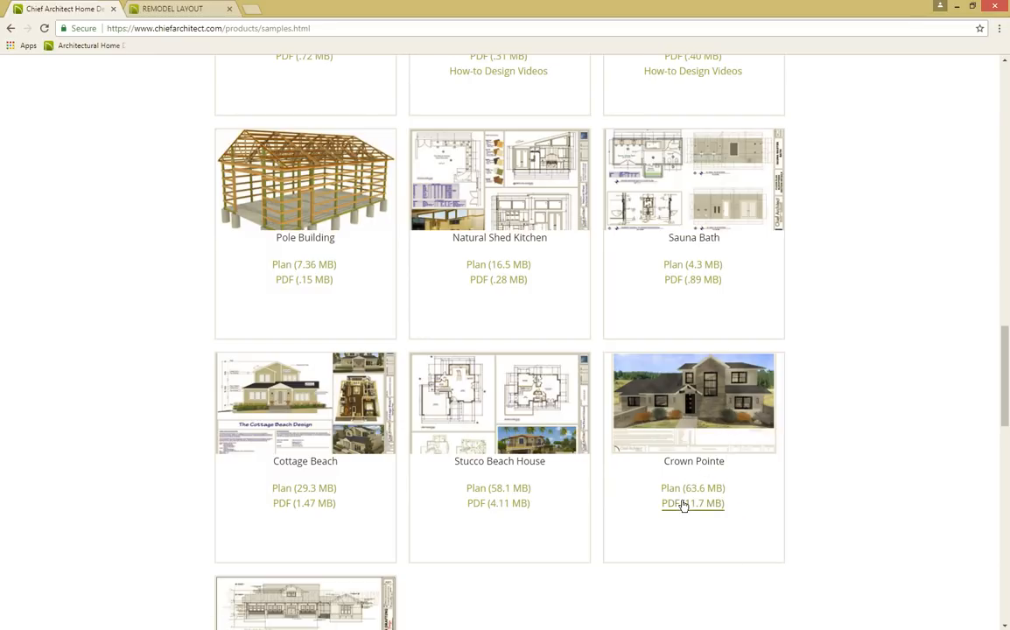
# Review the kitchen plan and the door and window schedule pages in the Crown Pointe REMODEL LAYOUT PDF
pyautogui.click(171, 8)
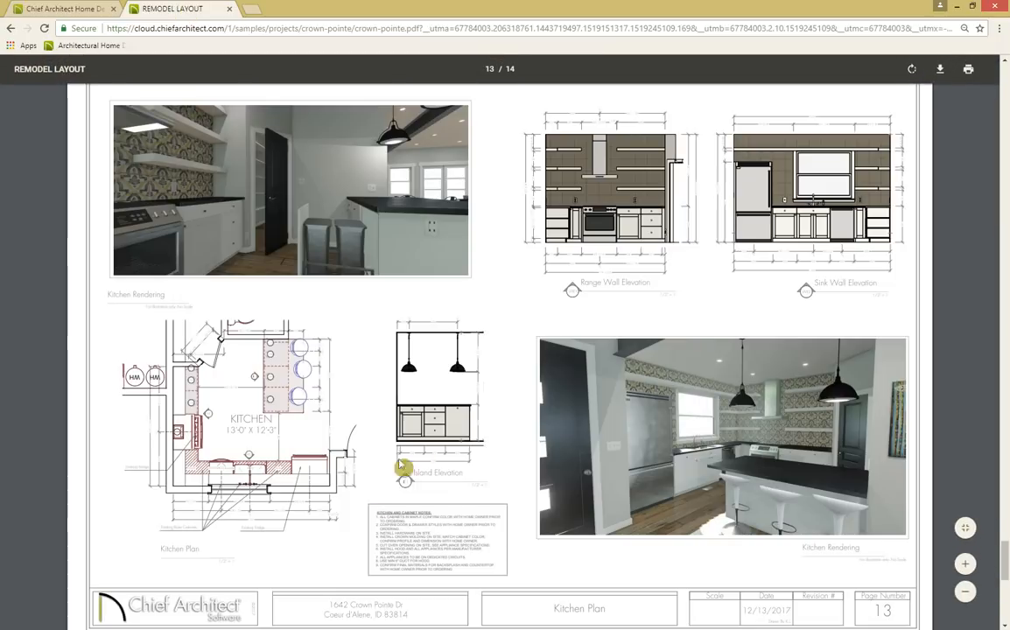
pyautogui.scroll(4, 521, 420)
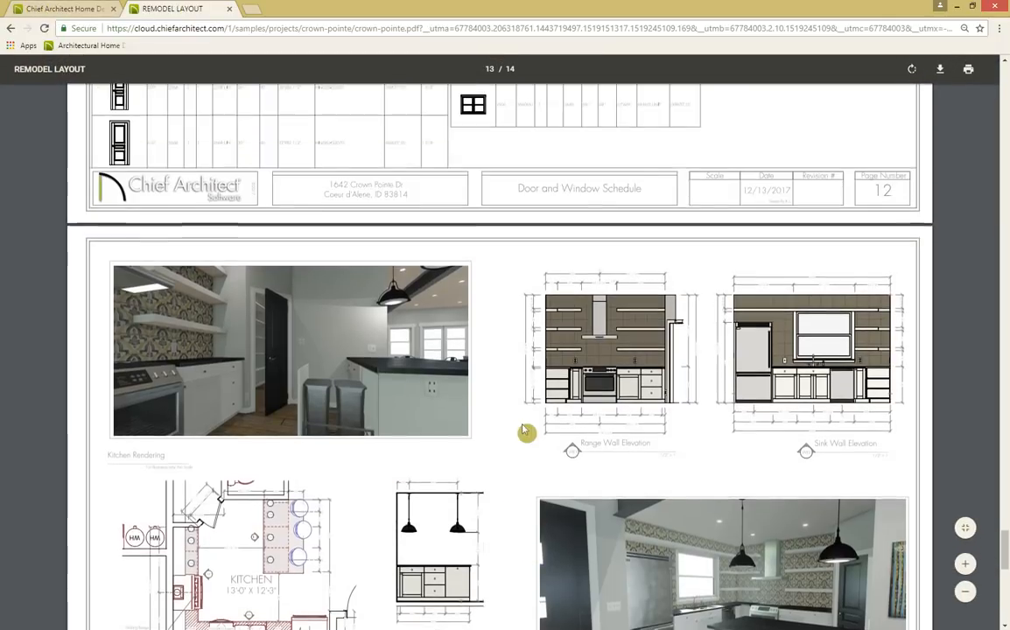
pyautogui.scroll(6, 514, 404)
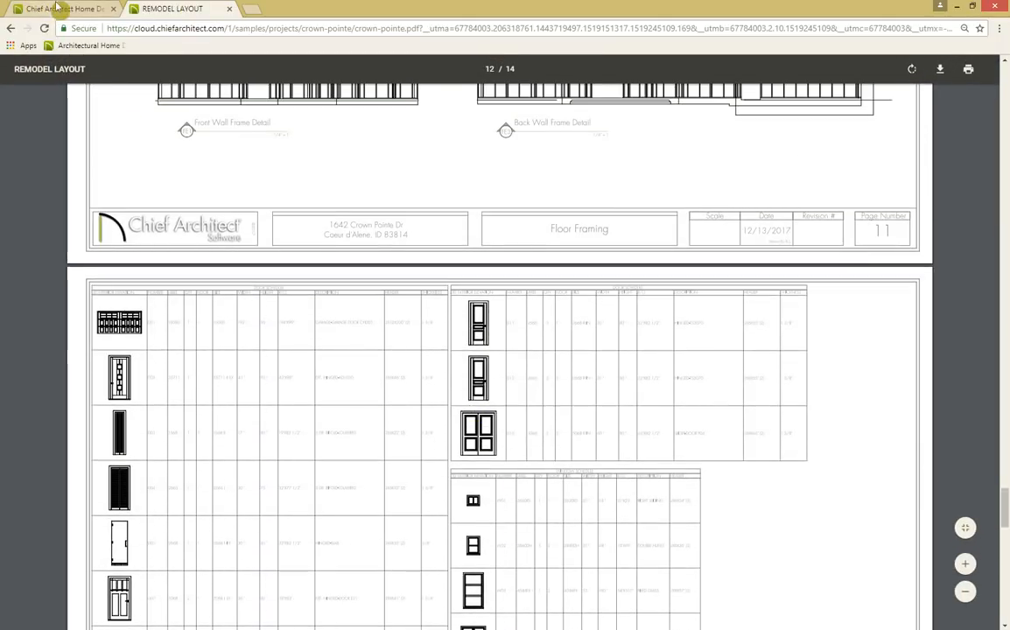
# Return to the Samples Gallery and expand the Details, Sections & Elevations category
pyautogui.click(61, 9)
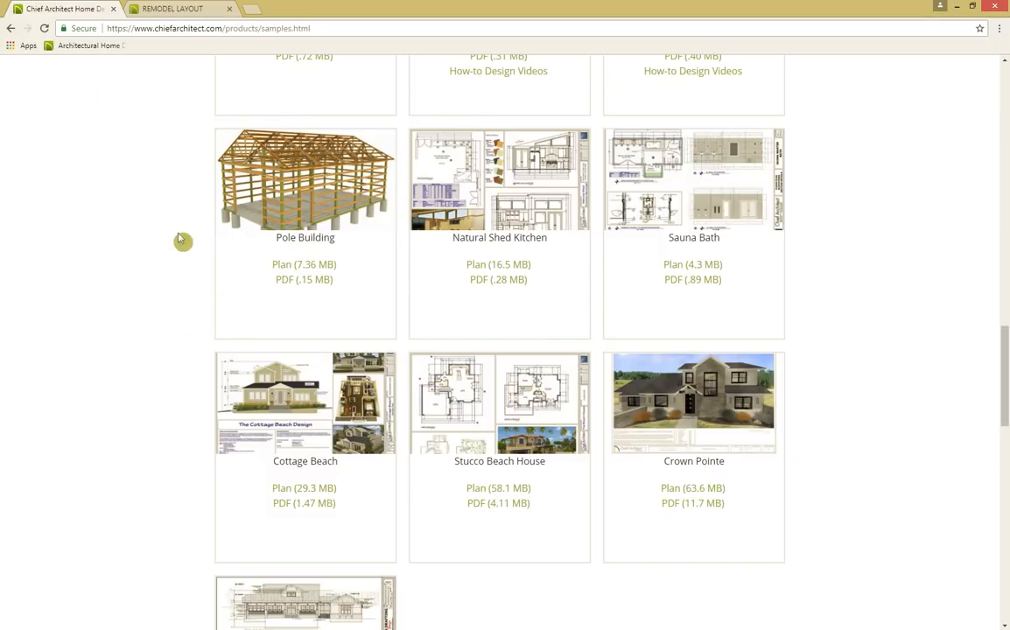
pyautogui.moveTo(1003, 354); pyautogui.dragTo(1006, 478)
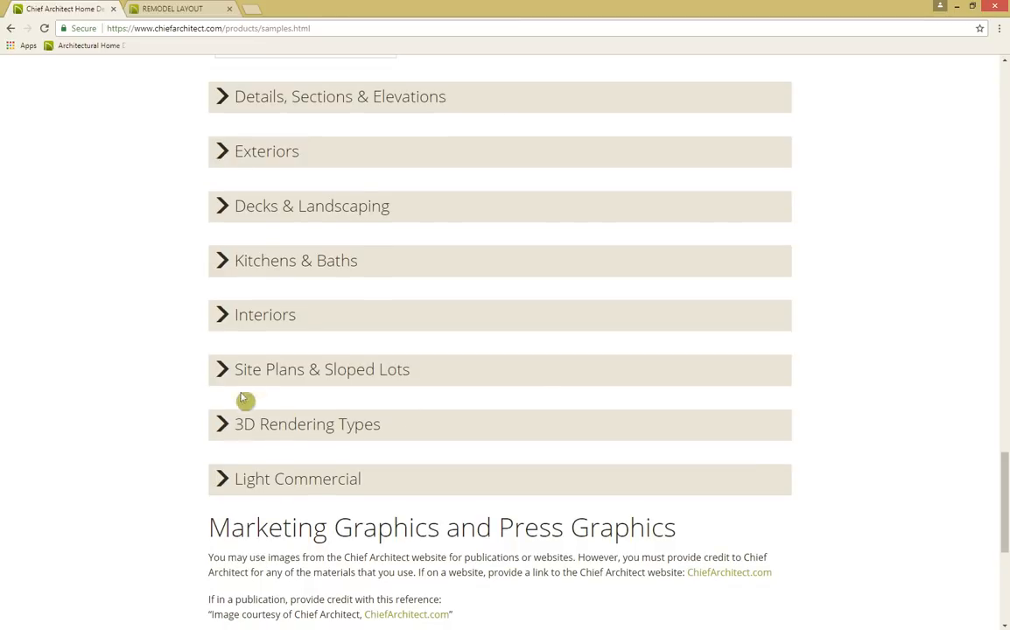
pyautogui.click(383, 102)
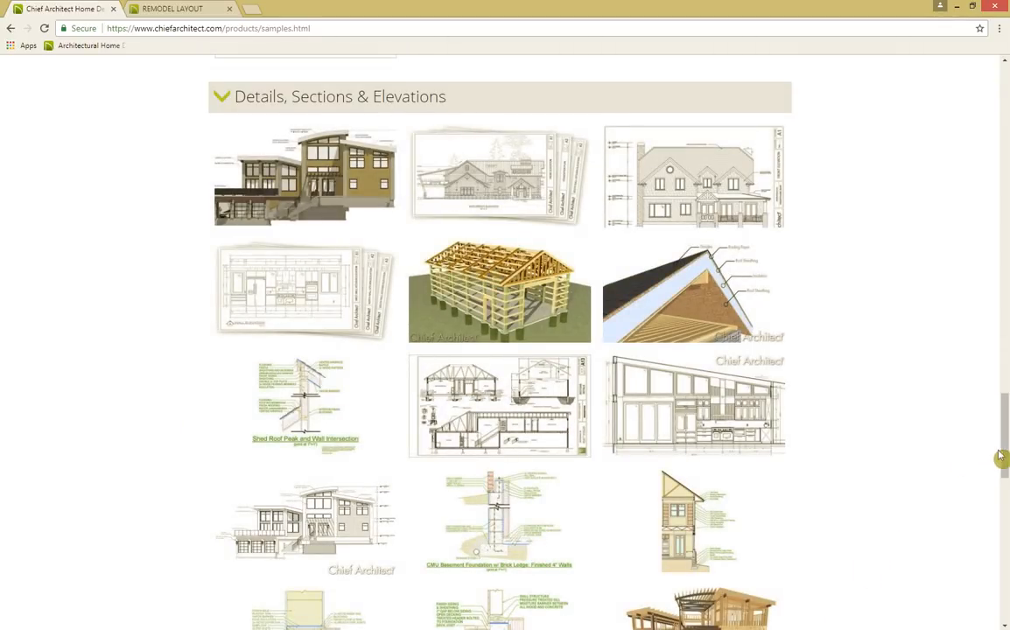
# Go back to the start of the gallery page and look over the Products and User Center resources
pyautogui.moveTo(1003, 462); pyautogui.dragTo(1004, 122)
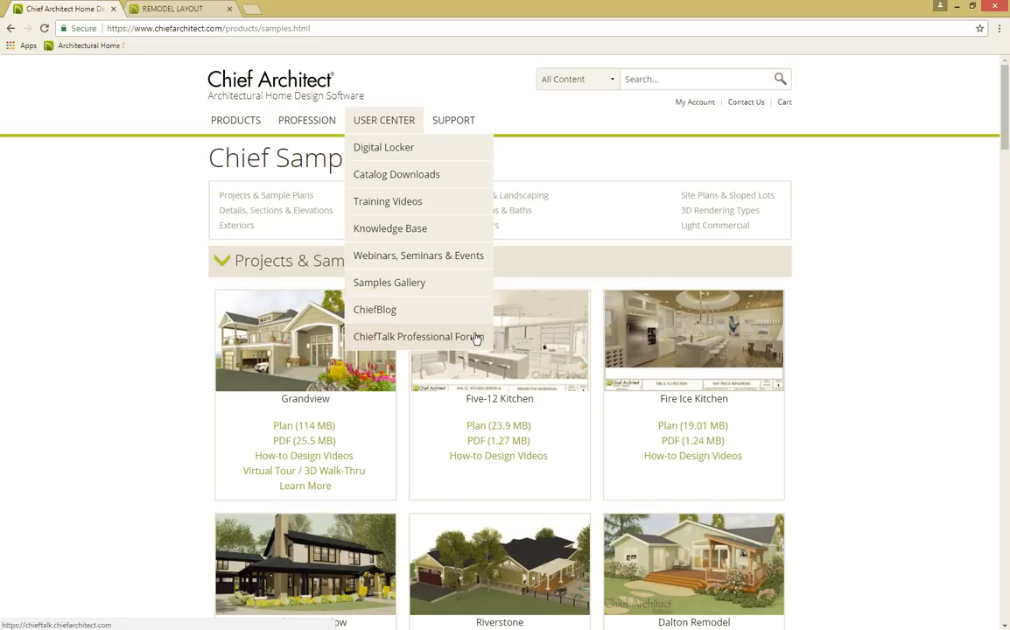
pyautogui.moveTo(236, 122)
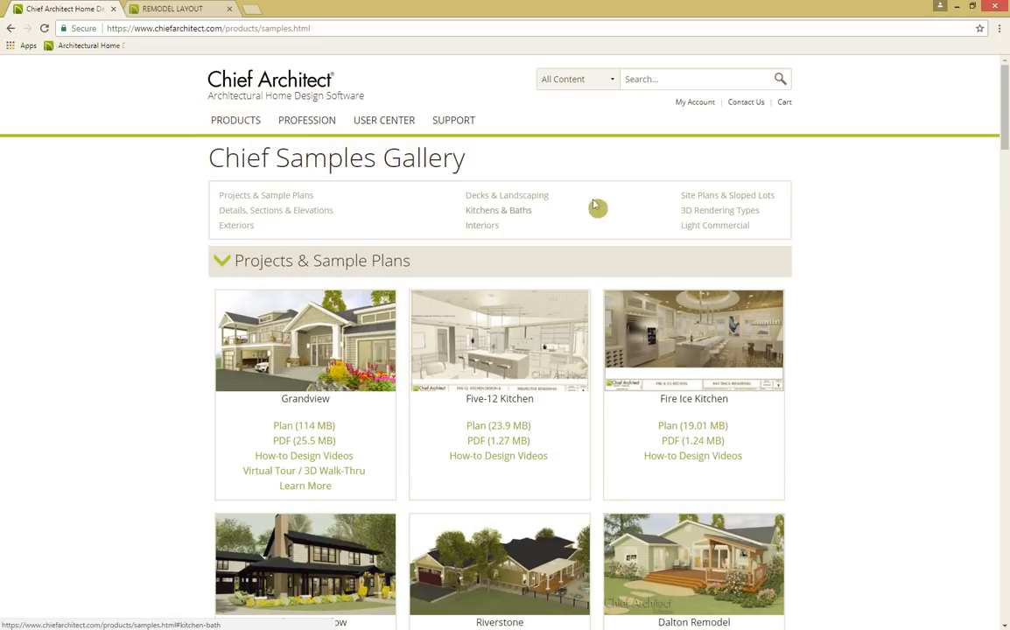
pyautogui.moveTo(405, 129)
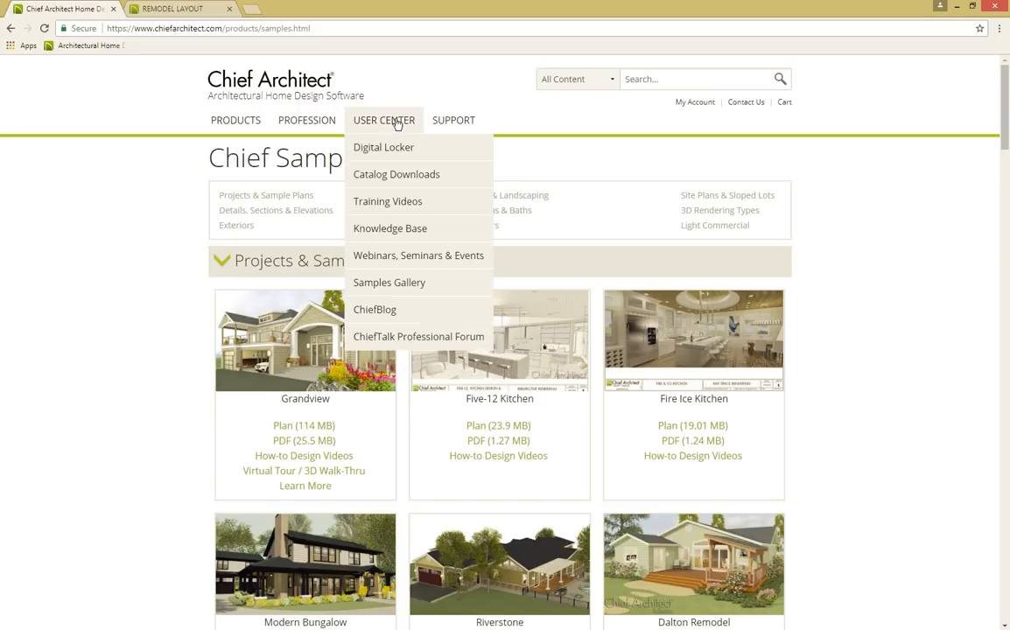